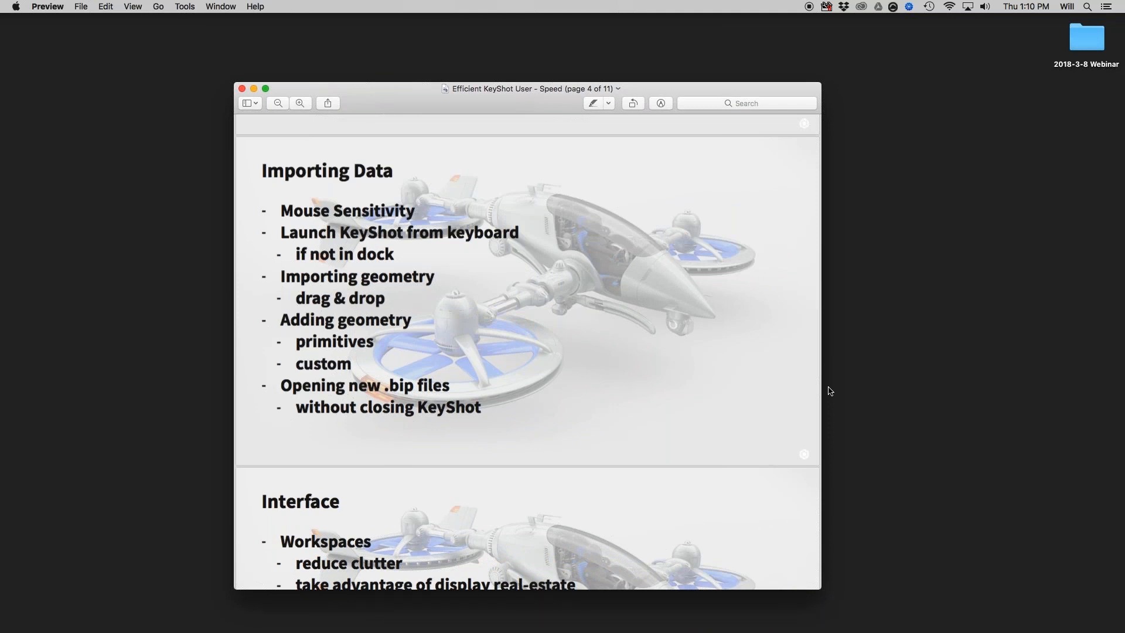
Launch KeyShot through a Spotlight search for "key".
key("super+space")
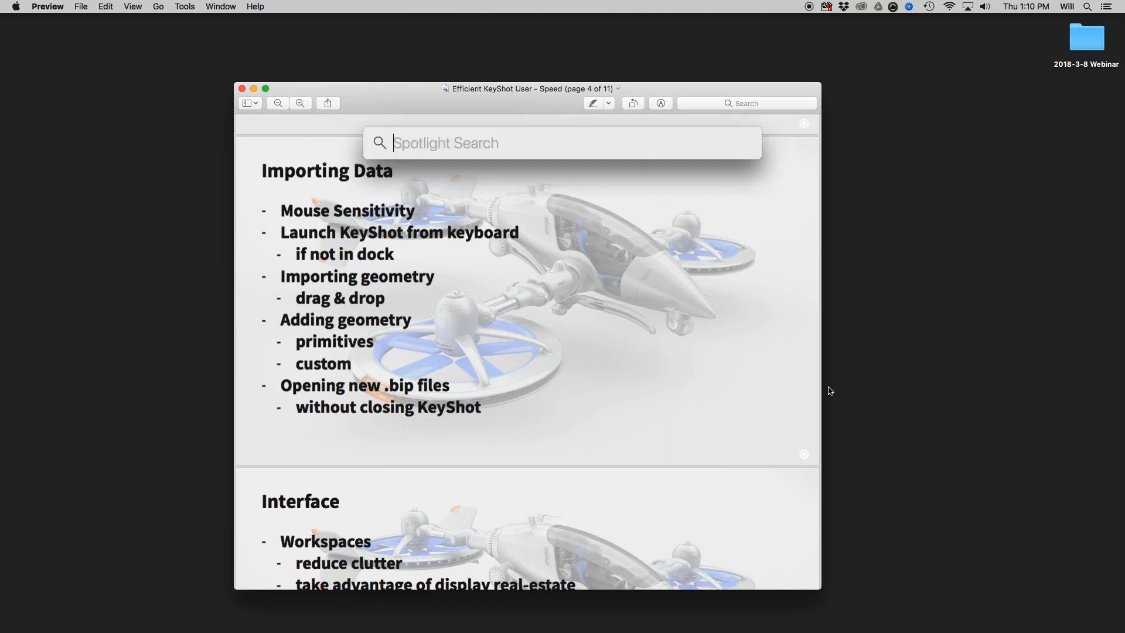
type("key")
key("Return")
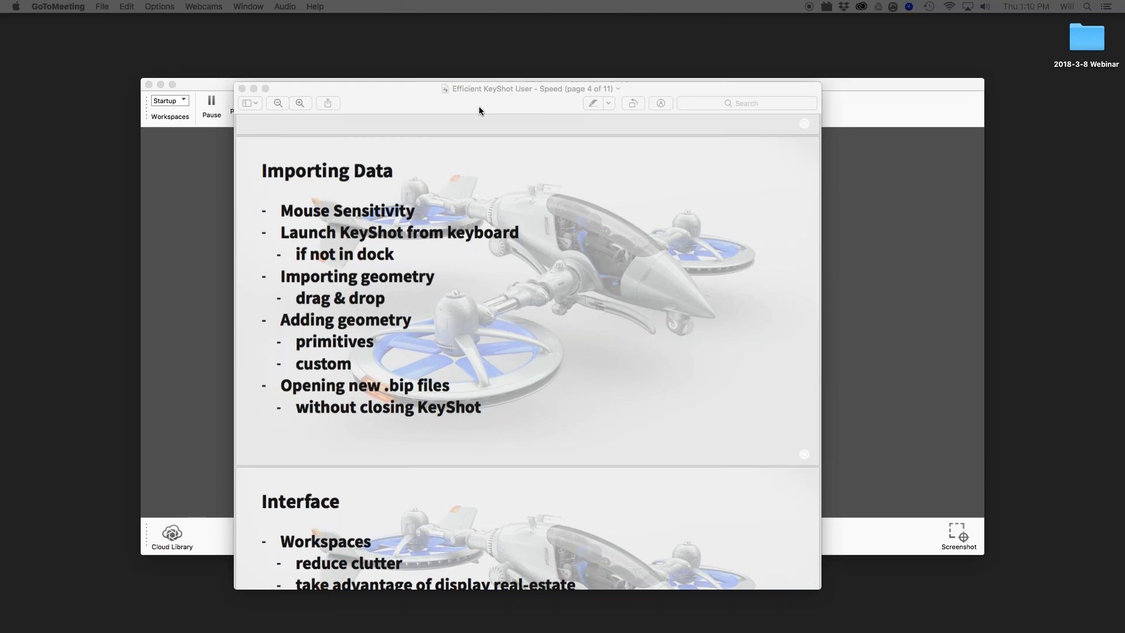
Enlarge the Preview slide window on the Importing Data page and minimize it.
left_click_drag(479, 107, 464, 77)
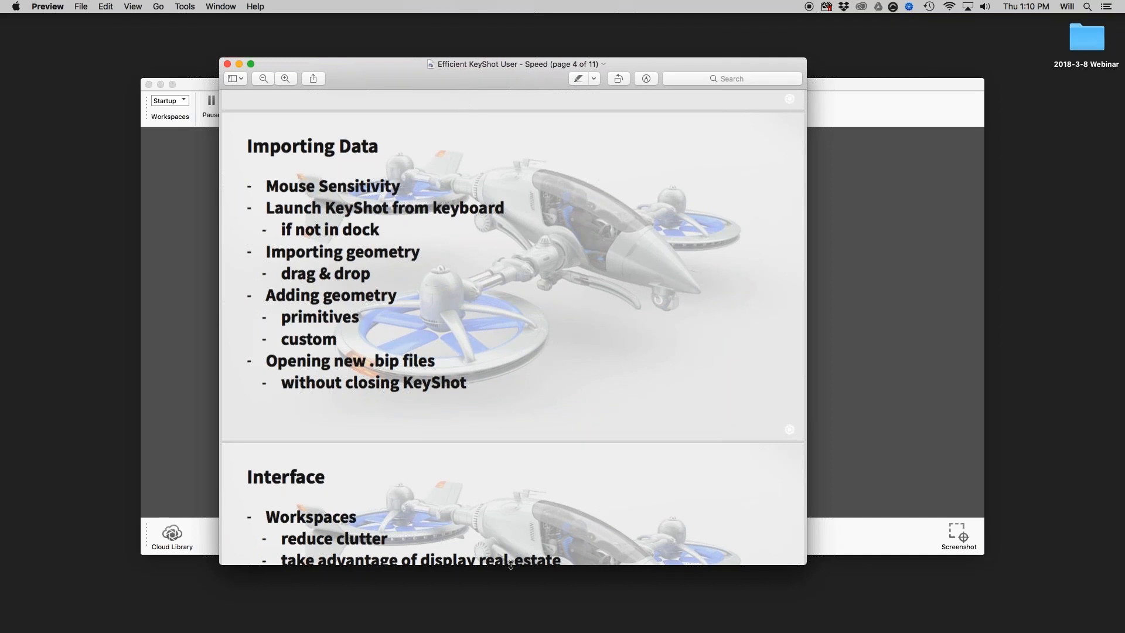
left_click_drag(511, 564, 511, 510)
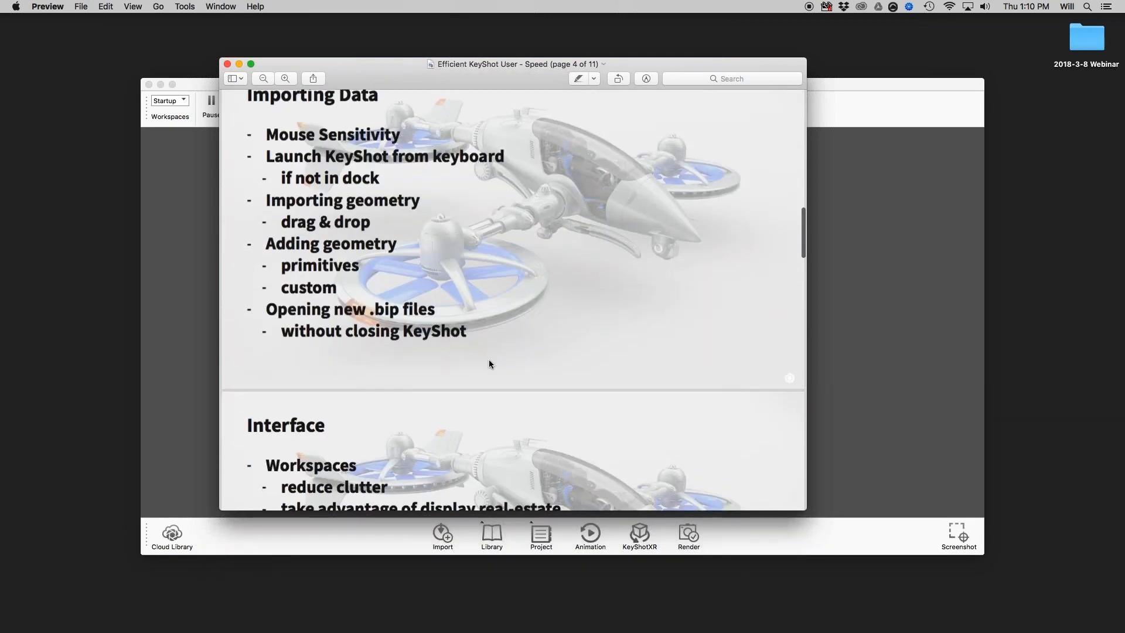
scroll(490, 364, "up", 1)
double_click(427, 71)
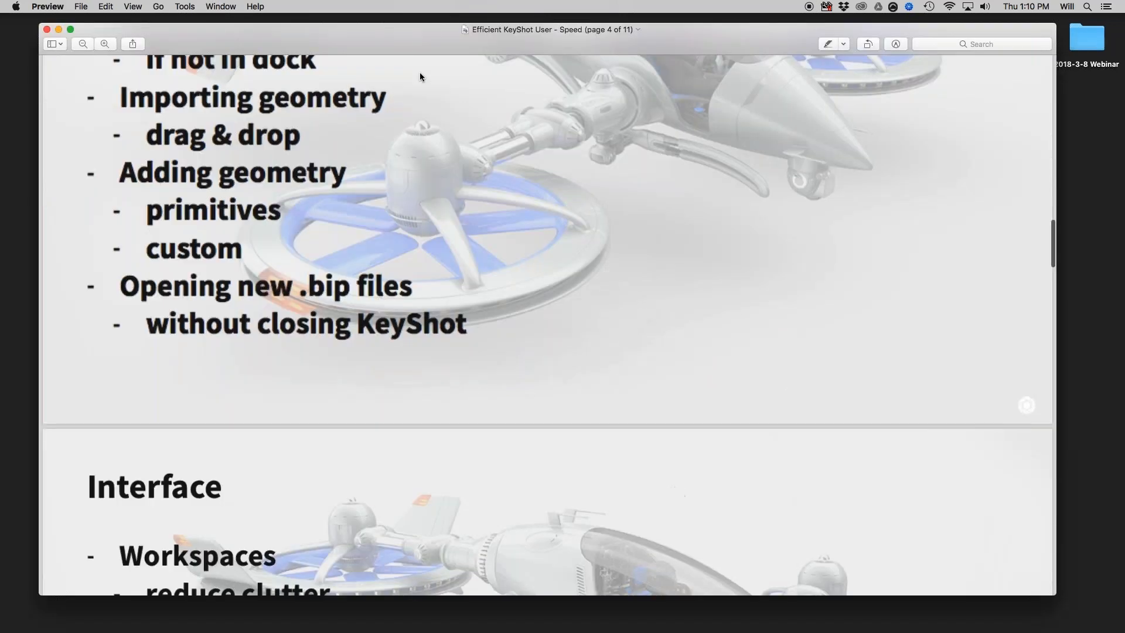
scroll(289, 177, "up", 2)
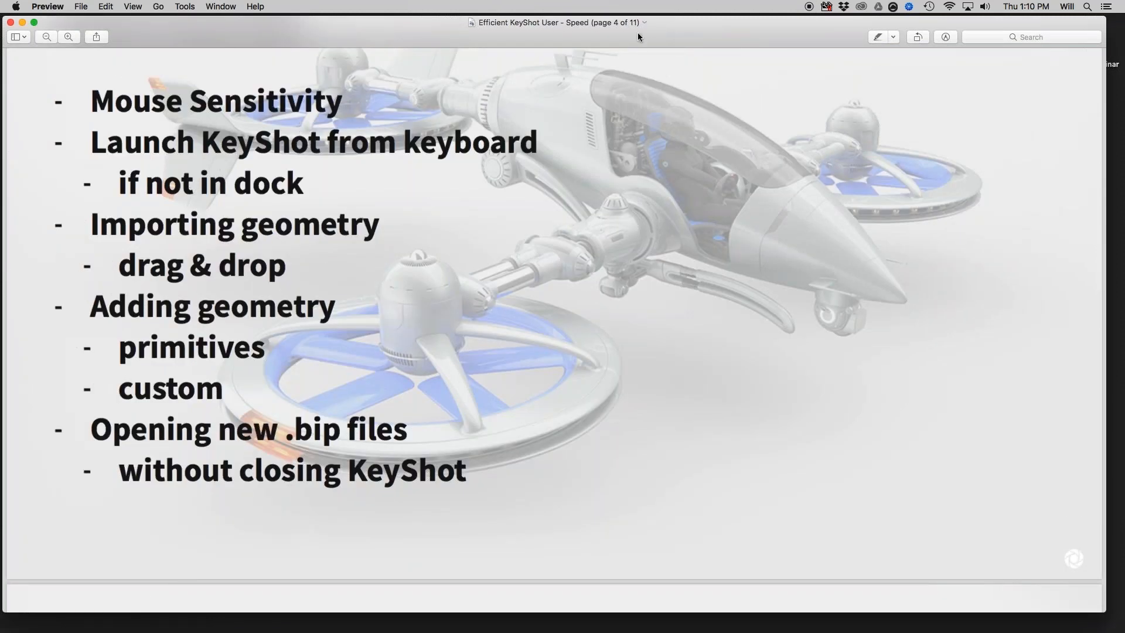
left_click_drag(638, 33, 638, 31)
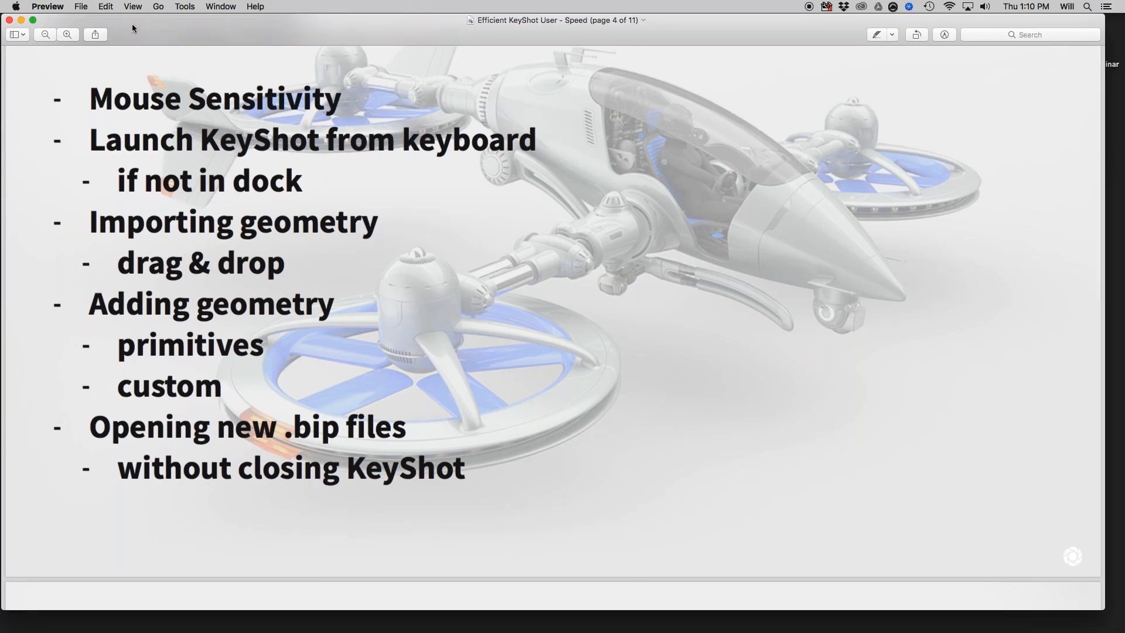
left_click(21, 21)
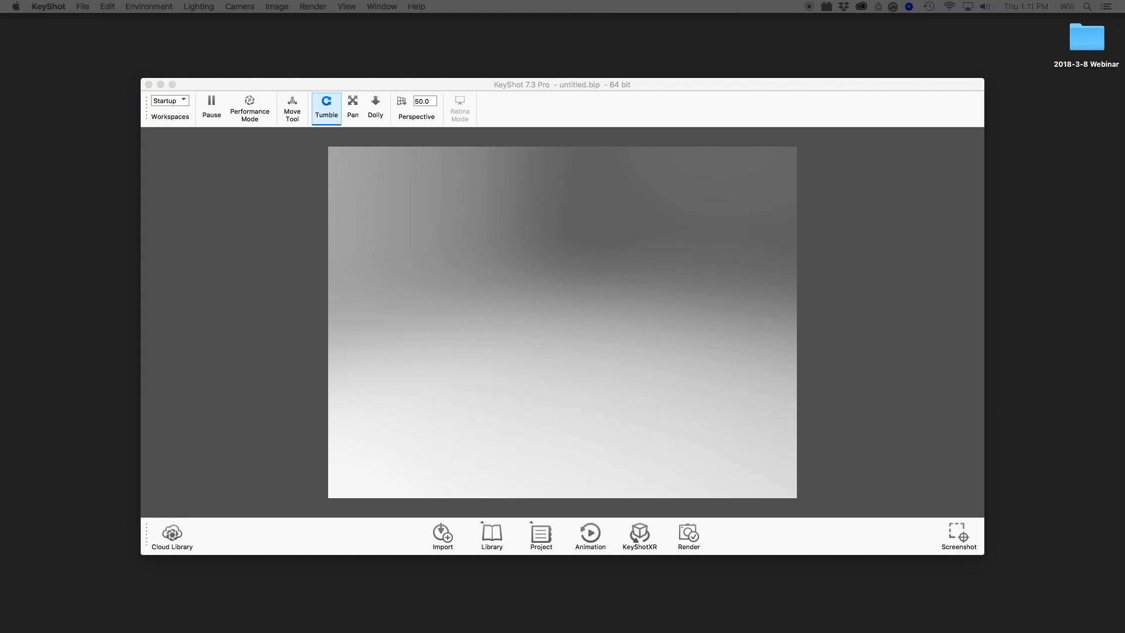
Import TrainingCamera2017.SLDASM into the KeyShot scene with the Import NURBS Data option enabled.
left_click_drag(1124, 290, 773, 250)
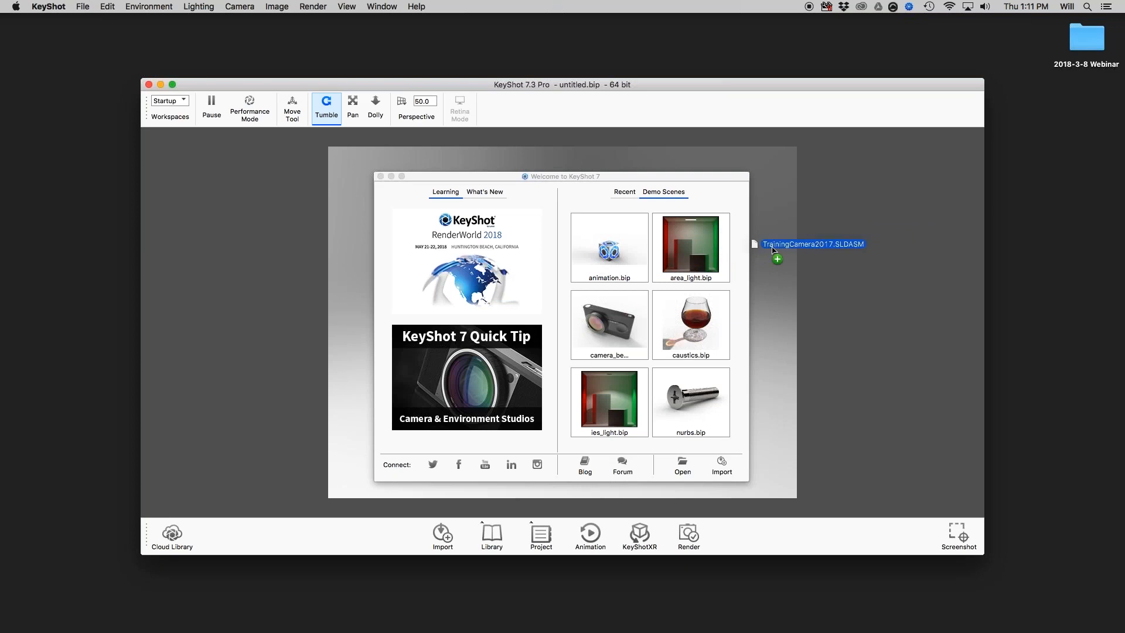
left_click_drag(774, 250, 774, 251)
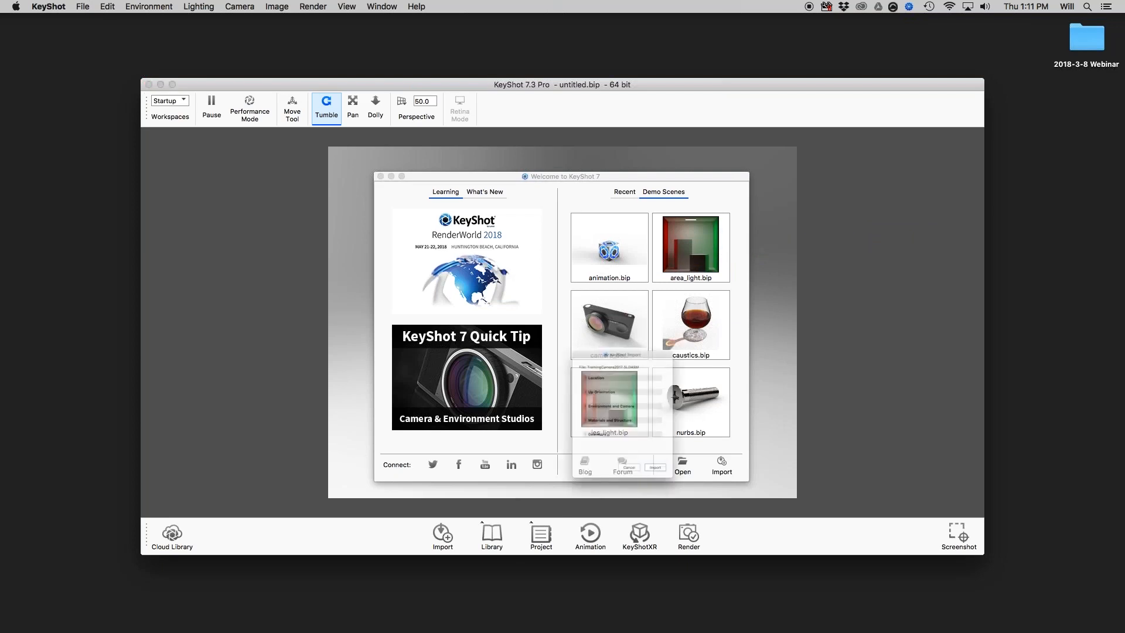
left_click_drag(686, 310, 706, 156)
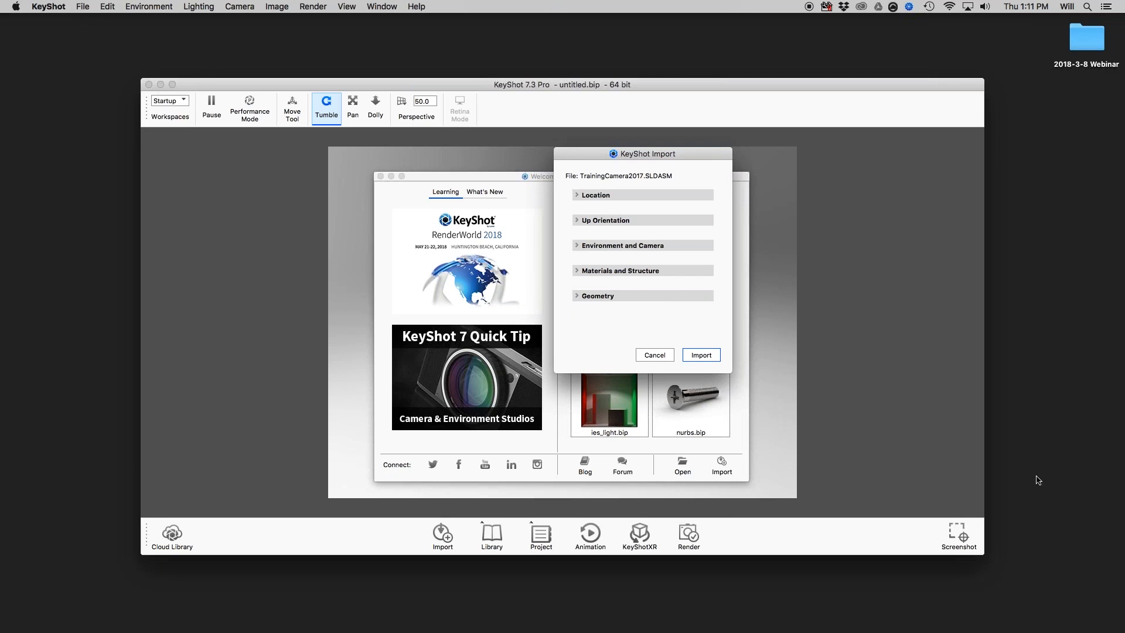
left_click(596, 271)
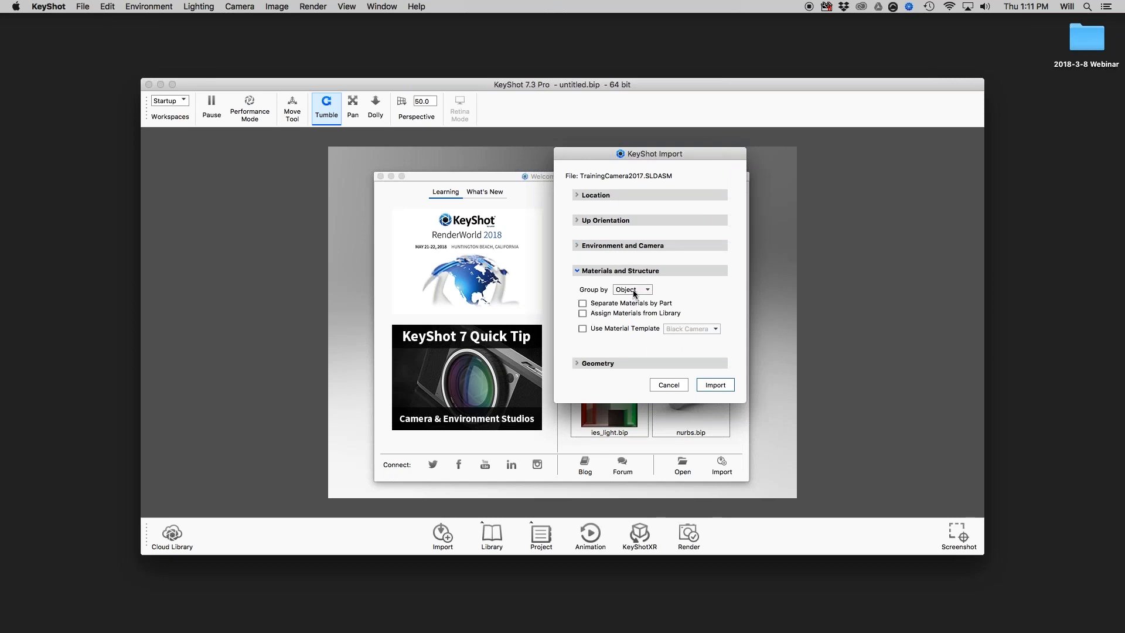
left_click(584, 364)
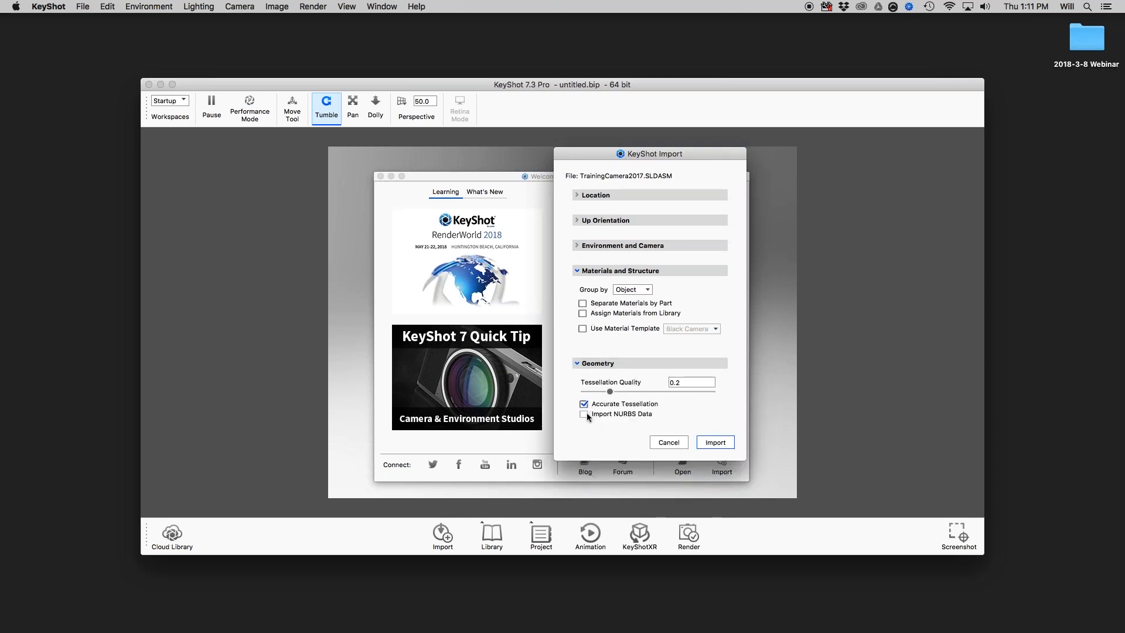
left_click(585, 415)
left_click(716, 443)
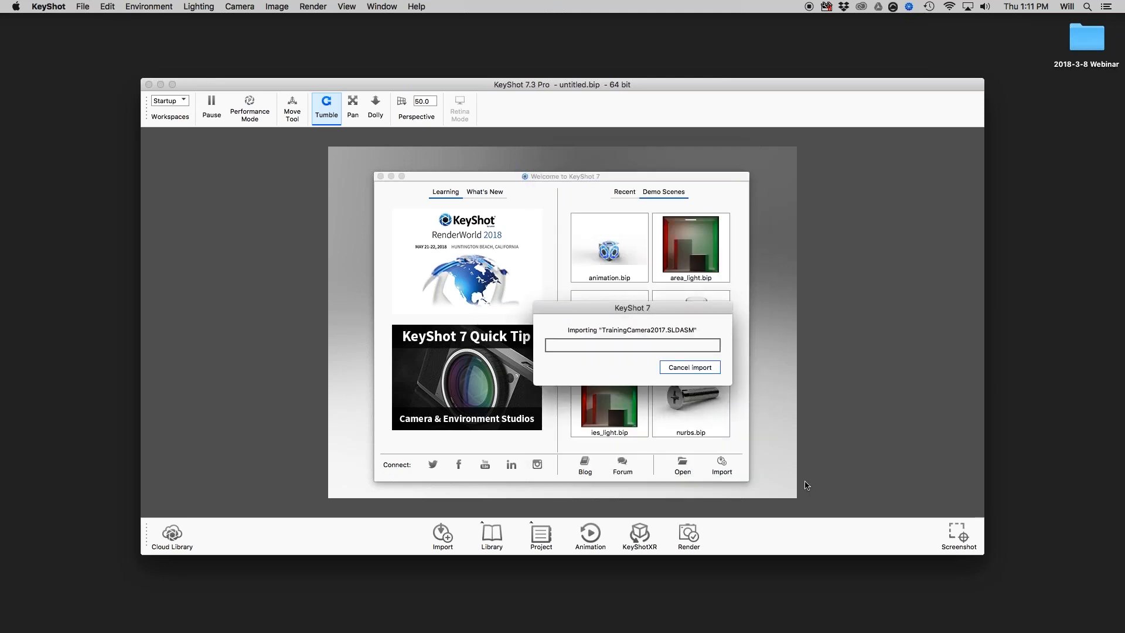
Switch to Preview and restore the minimized slide document.
mouse_move(535, 631)
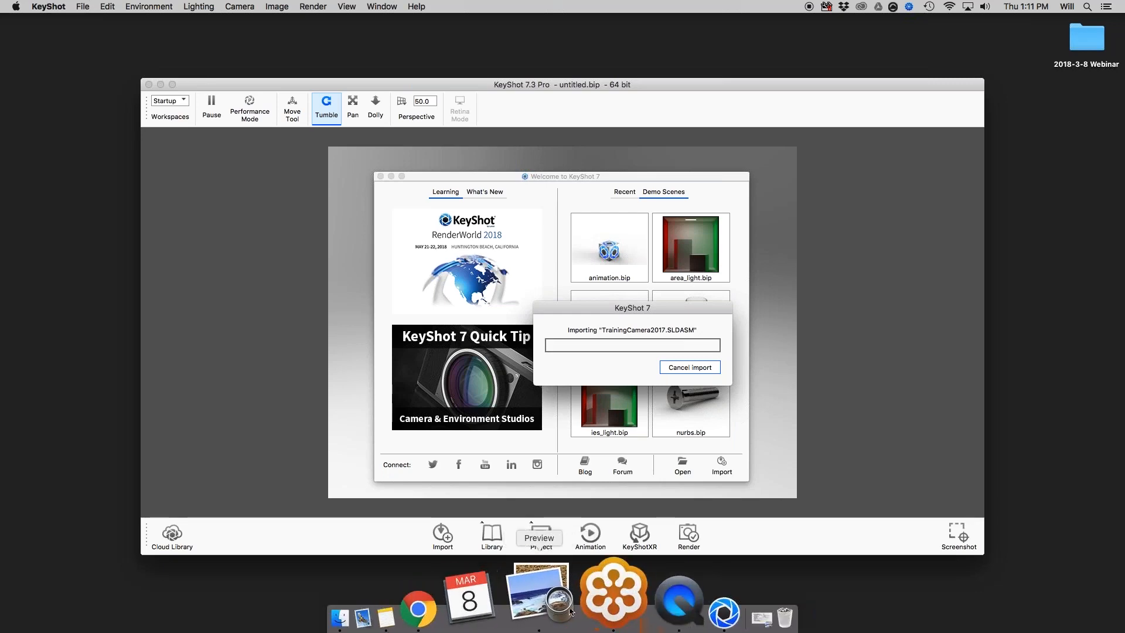
left_click(559, 604)
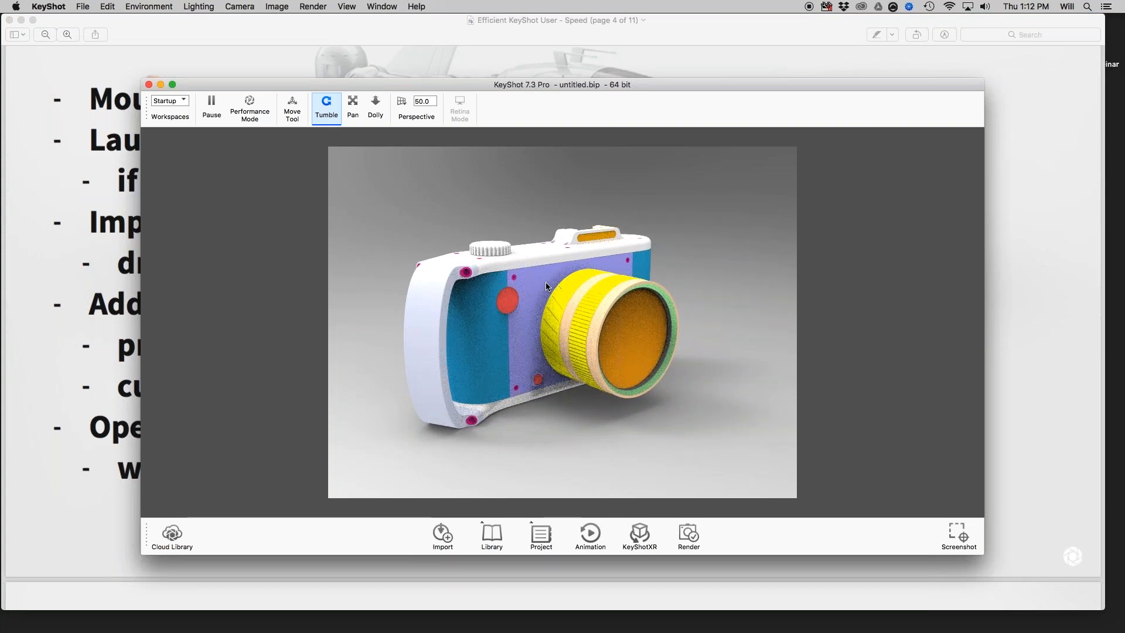
Switch to KeyShot and examine the imported camera model from several angles and distances.
left_click_drag(549, 286, 583, 278)
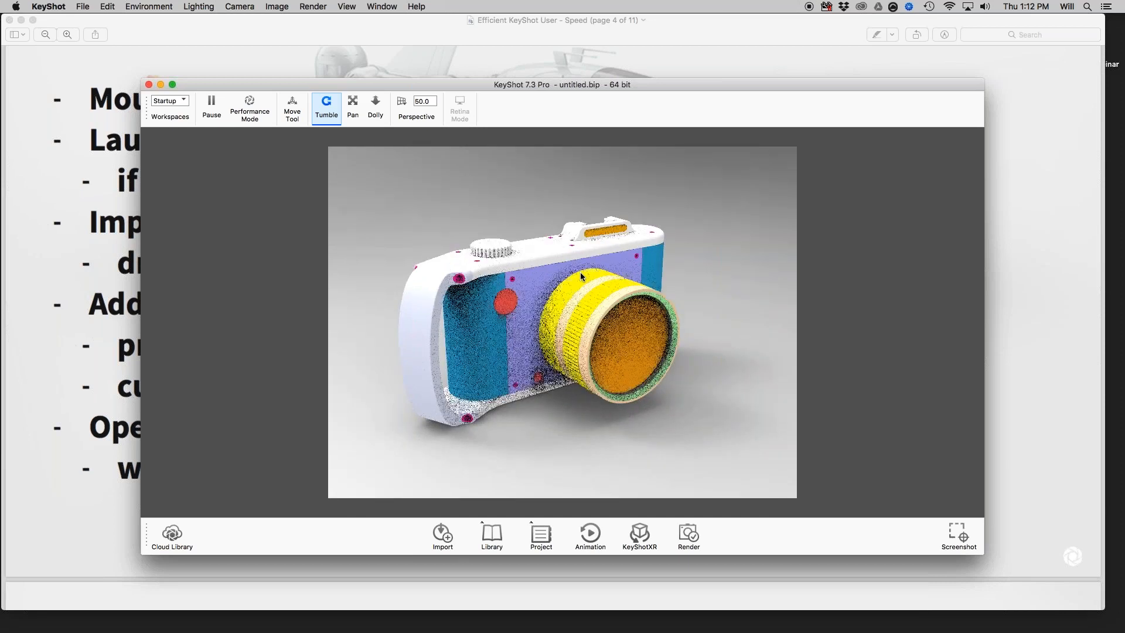
scroll(582, 278, "down", 5)
scroll(583, 278, "up", 5)
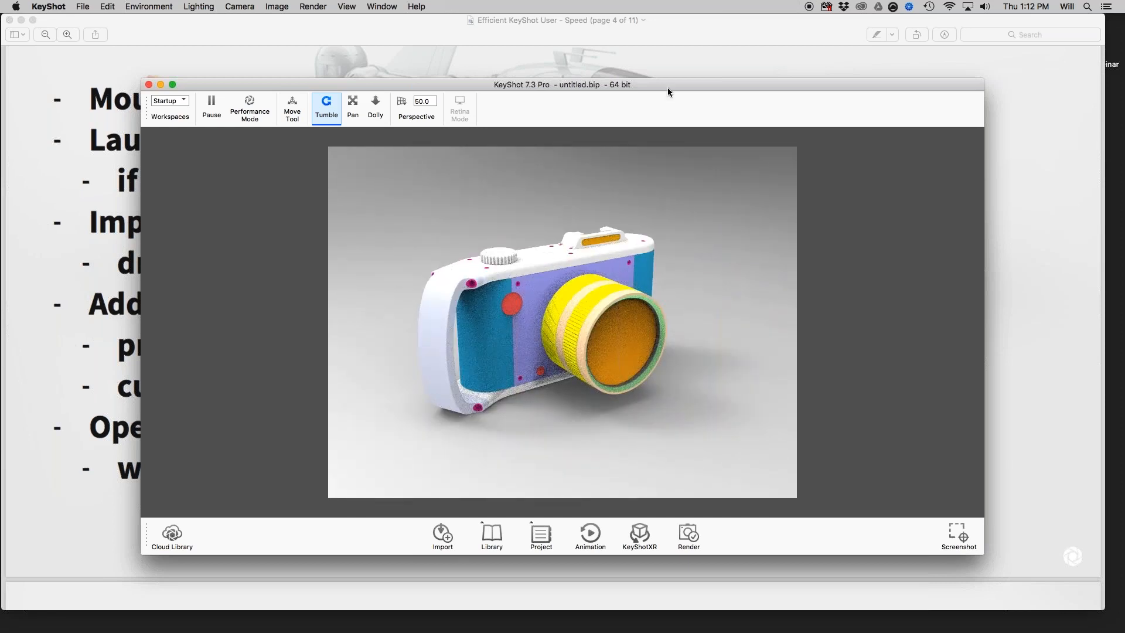
left_click_drag(667, 88, 658, 74)
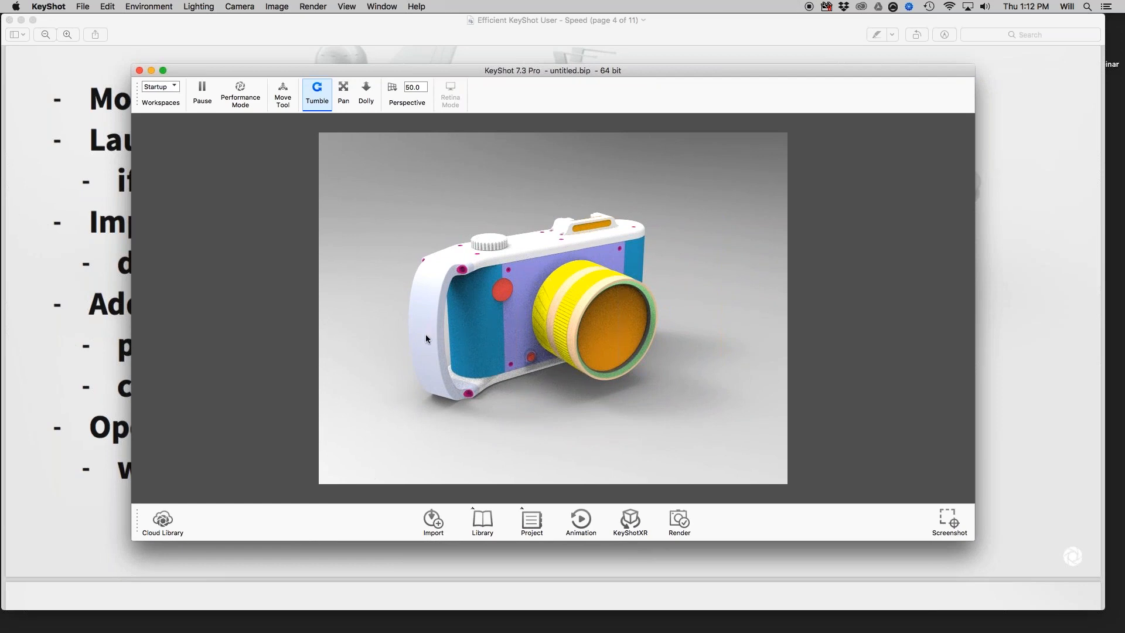
mouse_move(508, 288)
left_mouse_down()
mouse_move(532, 300)
mouse_move(503, 283)
left_mouse_up()
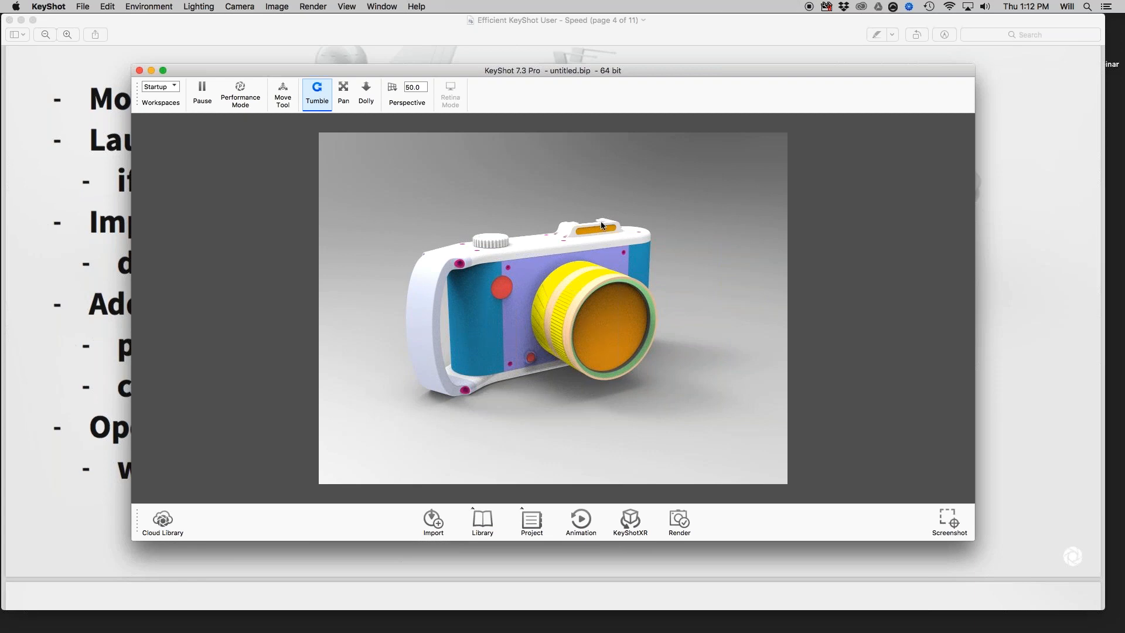
left_click_drag(602, 225, 488, 261)
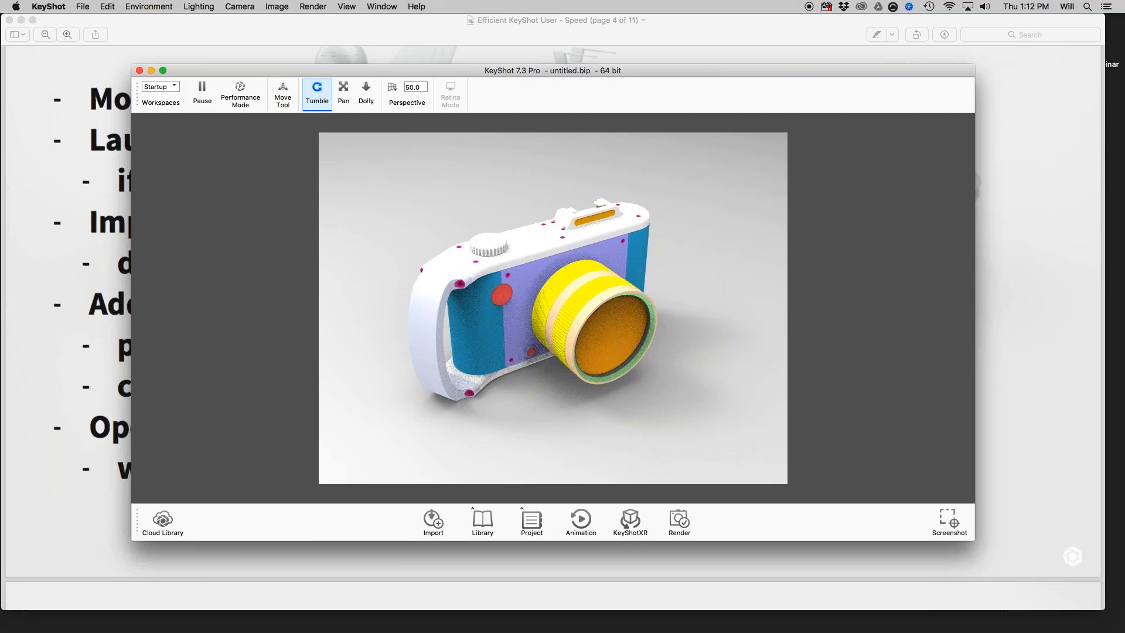
left_click_drag(565, 255, 611, 254)
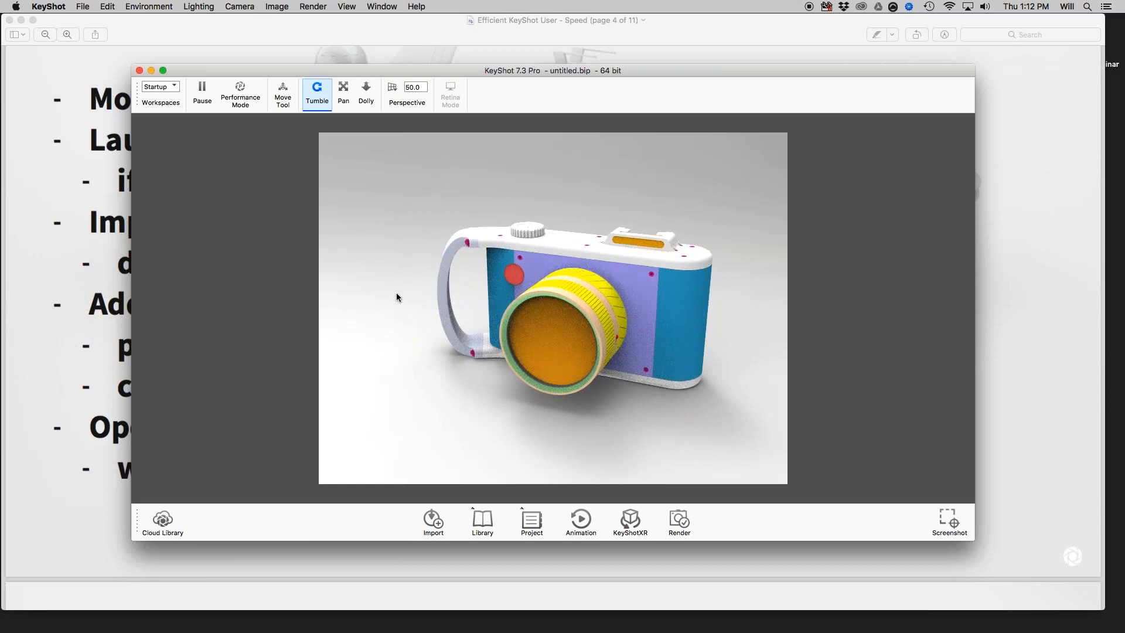
Maximize the KeyShot window and turn the camera model to a nearly frontal view.
key("shift+p")
double_click(202, 69)
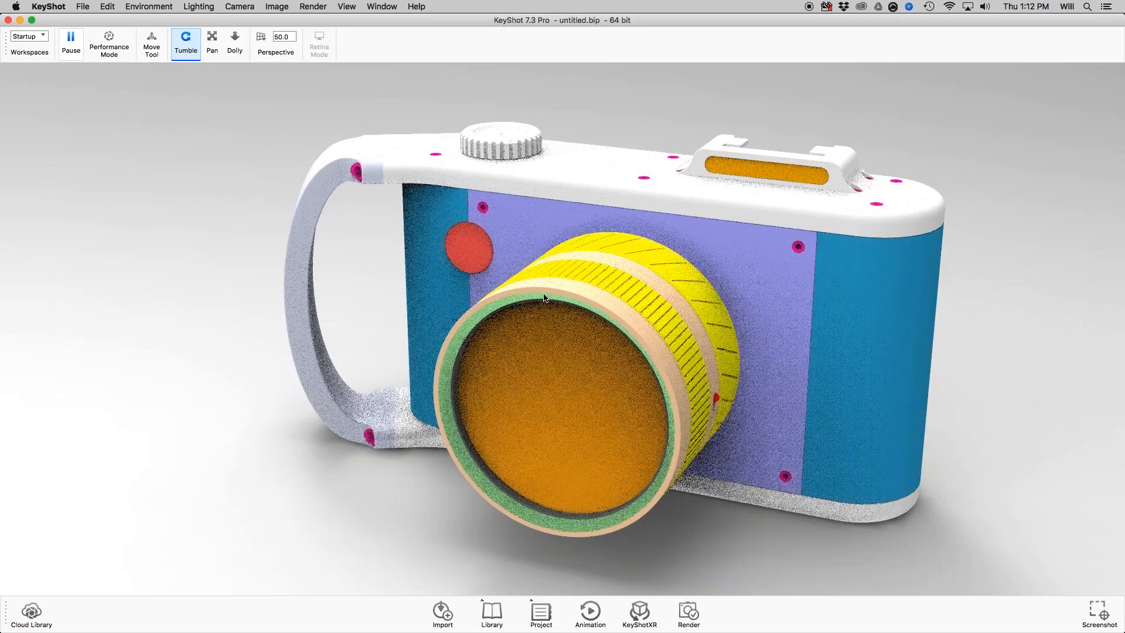
left_click_drag(545, 300, 589, 262)
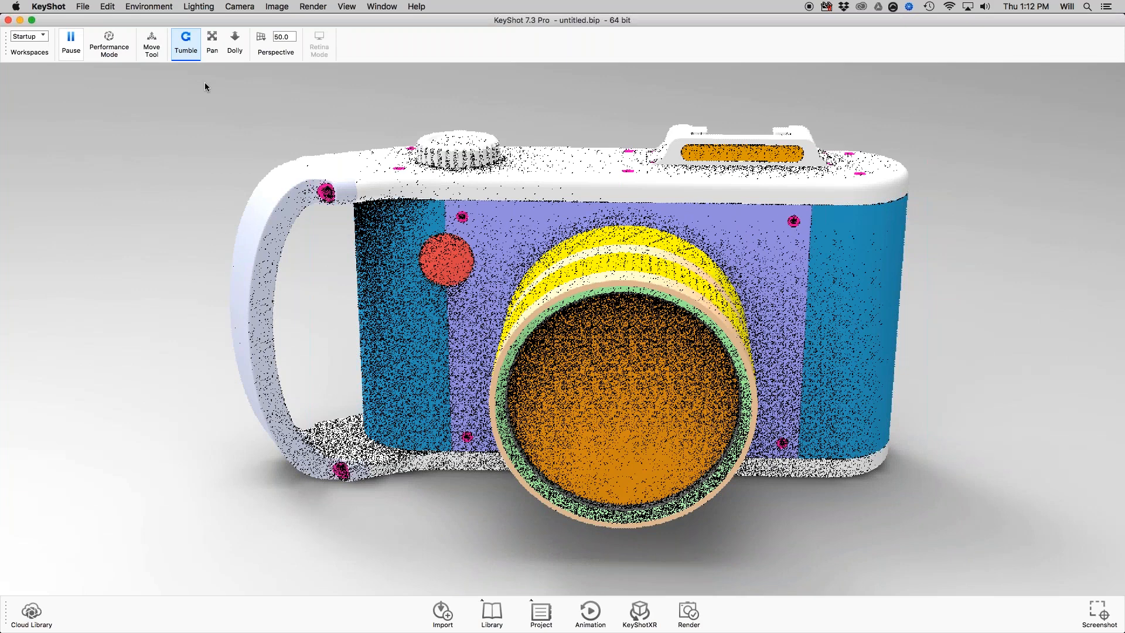
Add a cylinder primitive to the scene.
left_click(82, 7)
left_click(83, 7)
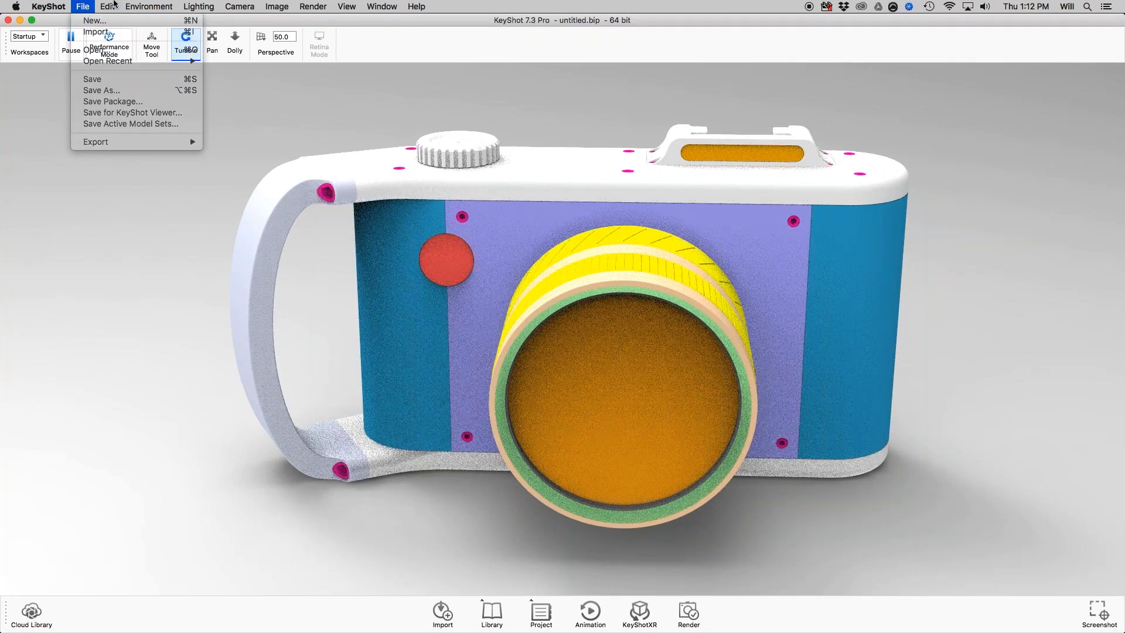
left_click(114, 6)
mouse_move(117, 54)
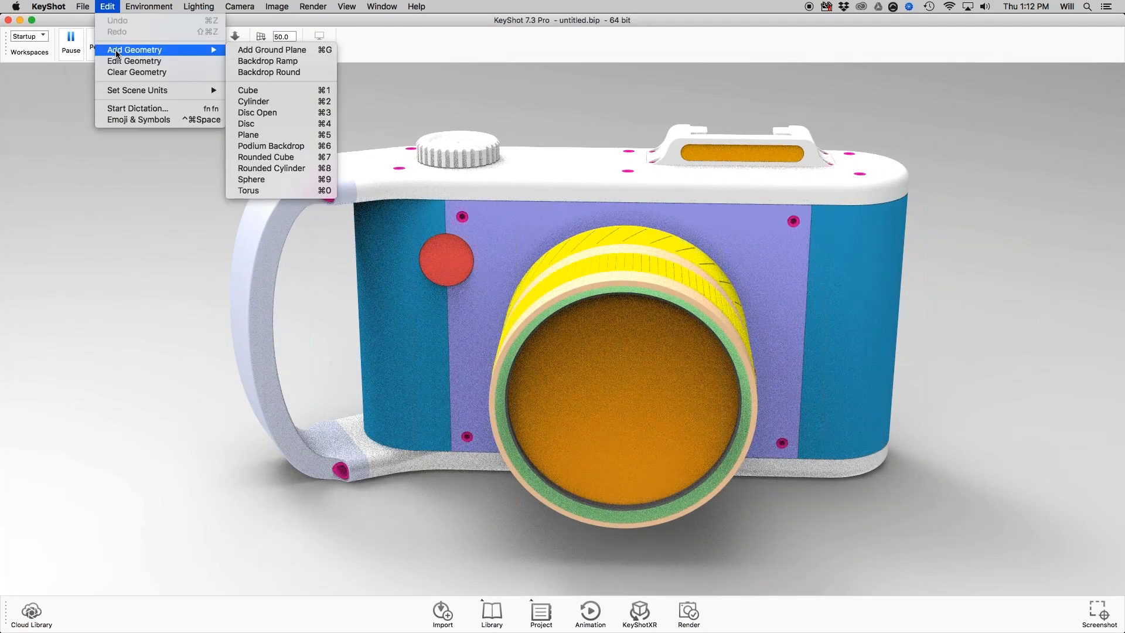
left_click(297, 92)
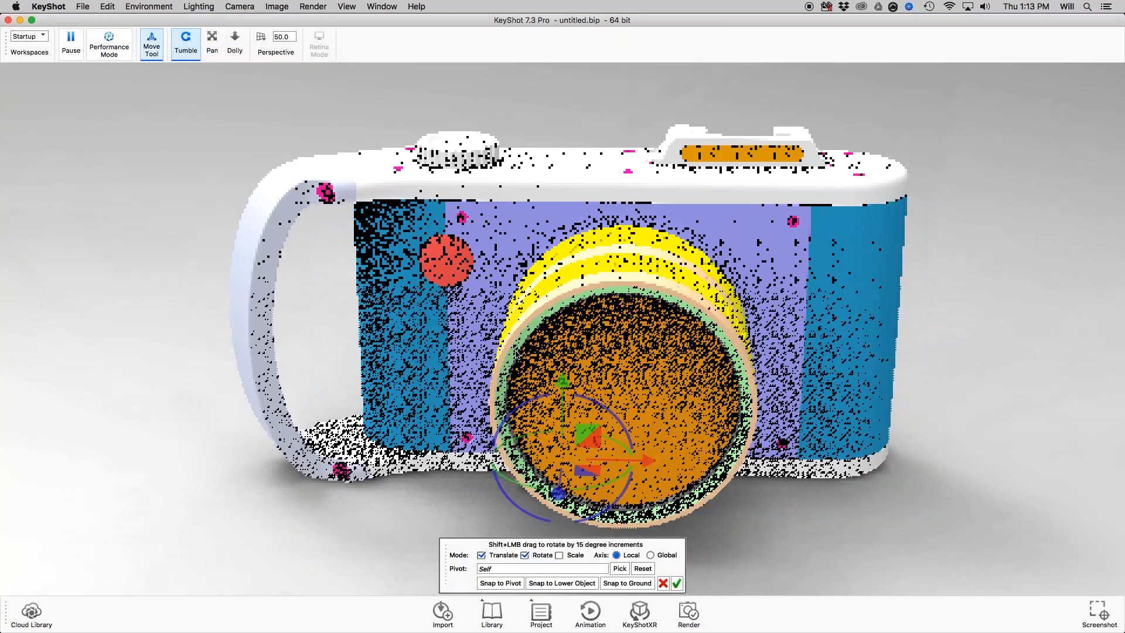
Turn on Performance Mode for the real-time view.
left_click_drag(516, 353, 837, 410)
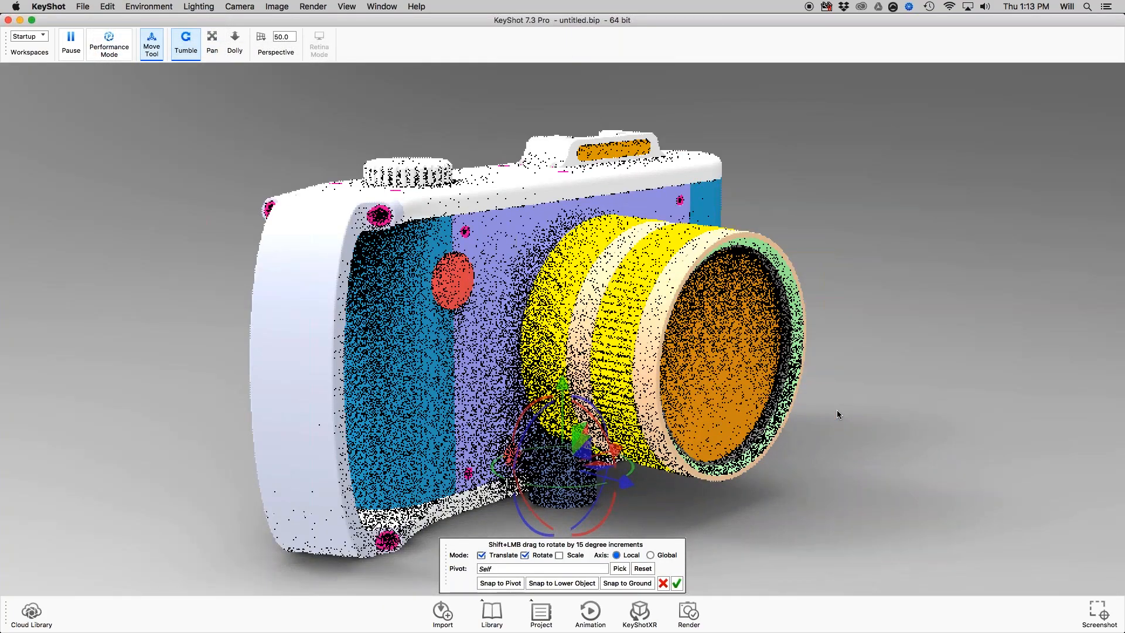
scroll(837, 410, "up", 3)
left_click(109, 42)
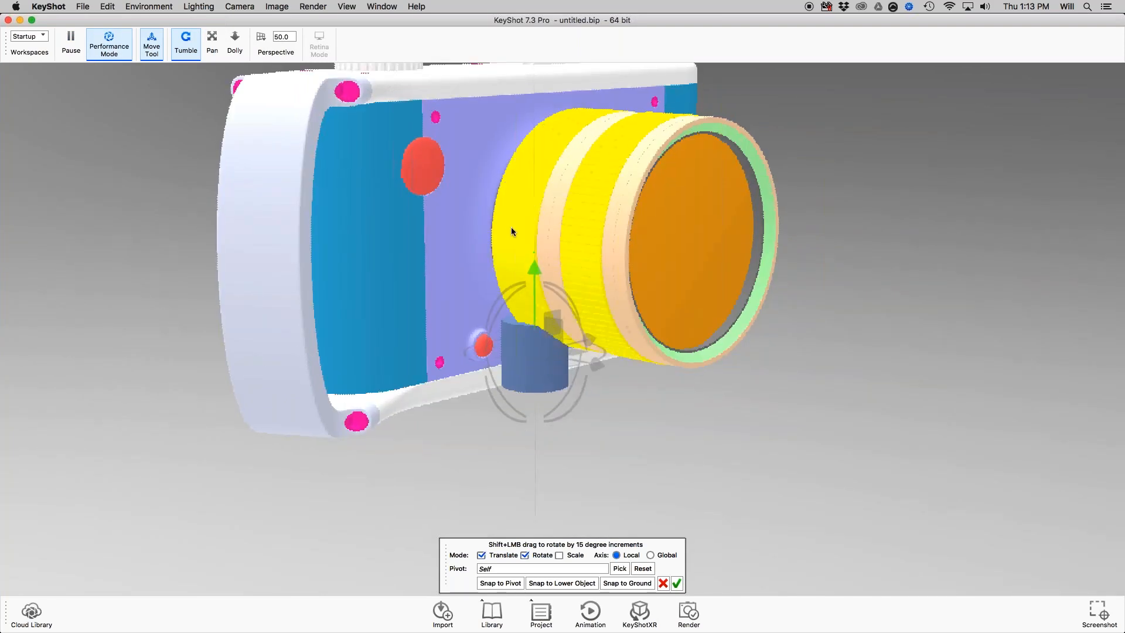
Move the cylinder out from under the camera body to a spot beside the lens front and accept the placement.
left_click_drag(535, 261, 536, 286)
left_click_drag(554, 347, 958, 272)
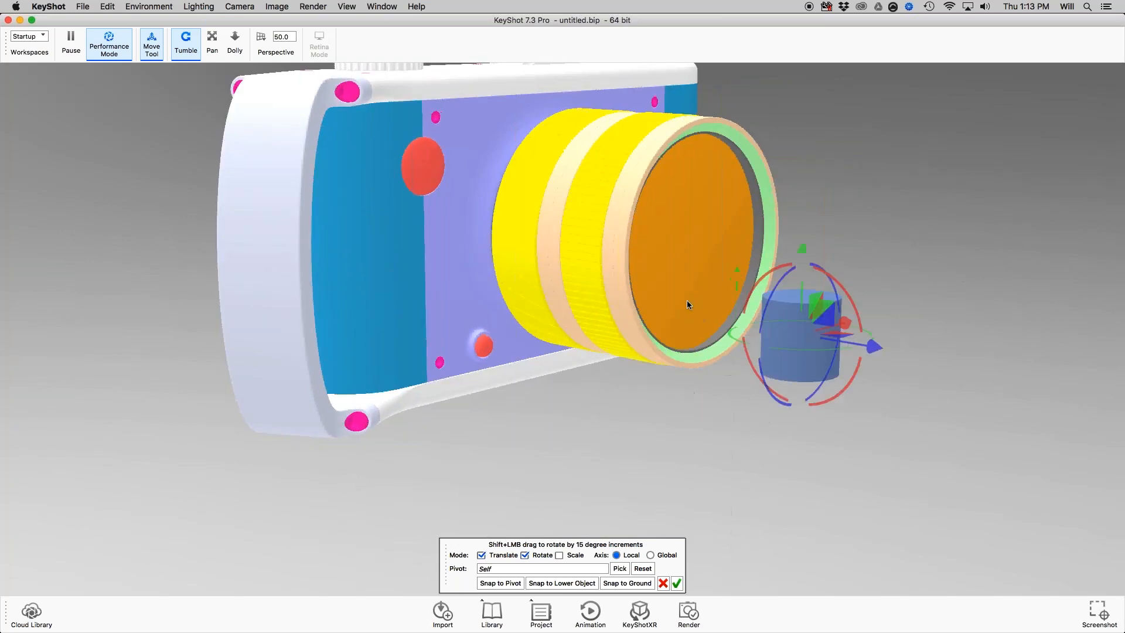
left_click(678, 584)
Add a cube primitive to the scene.
left_click_drag(785, 328, 892, 421)
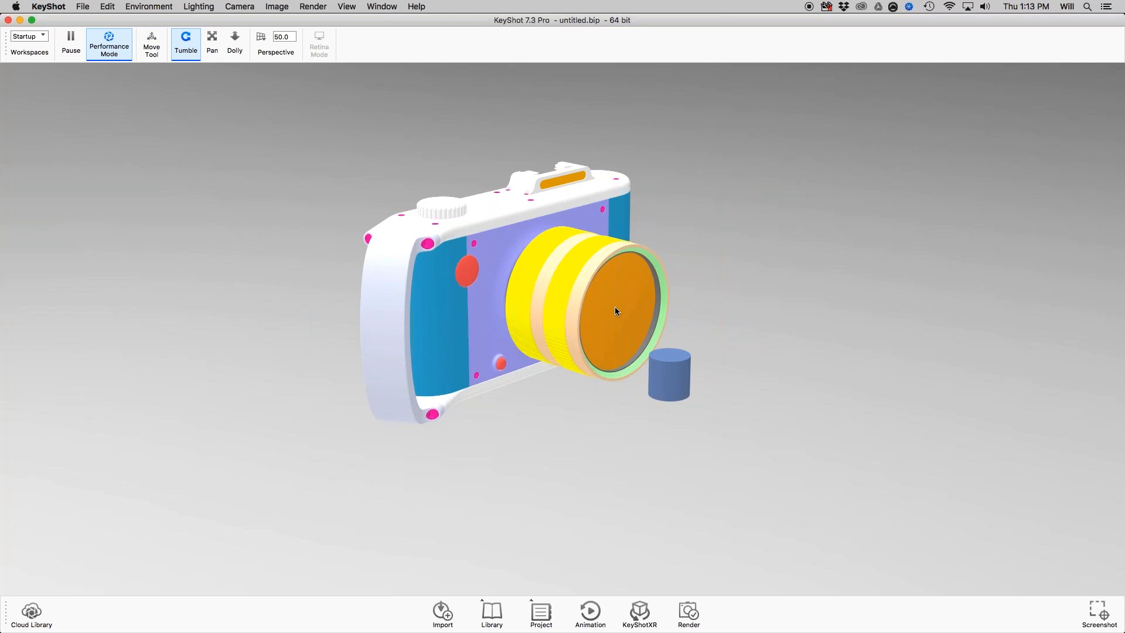
left_click_drag(614, 308, 423, 223)
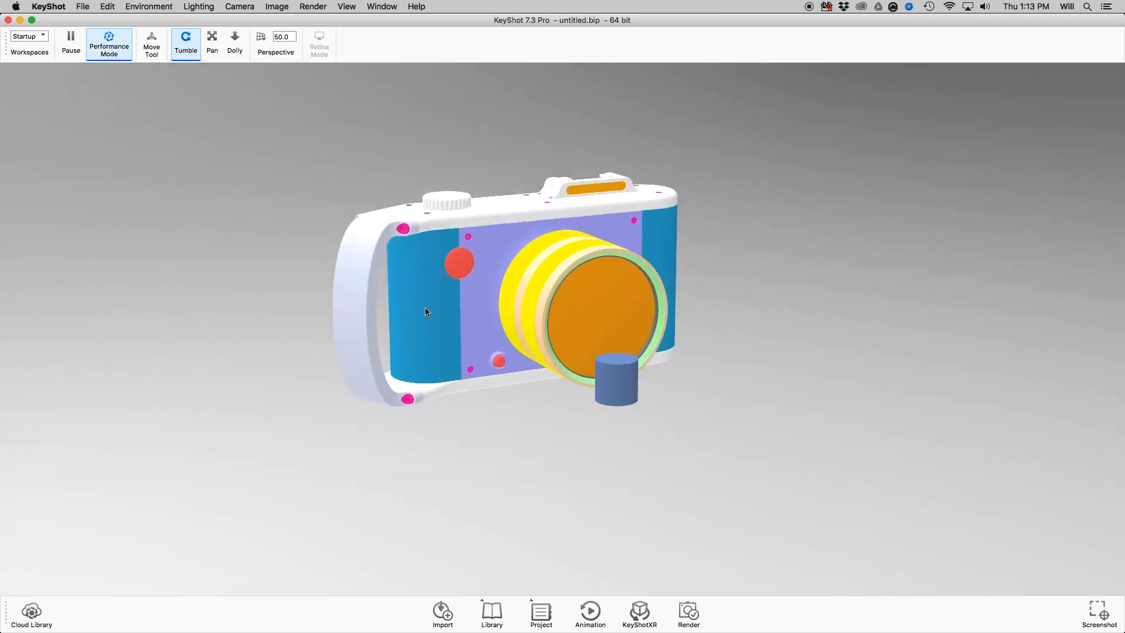
left_click_drag(587, 421, 652, 366)
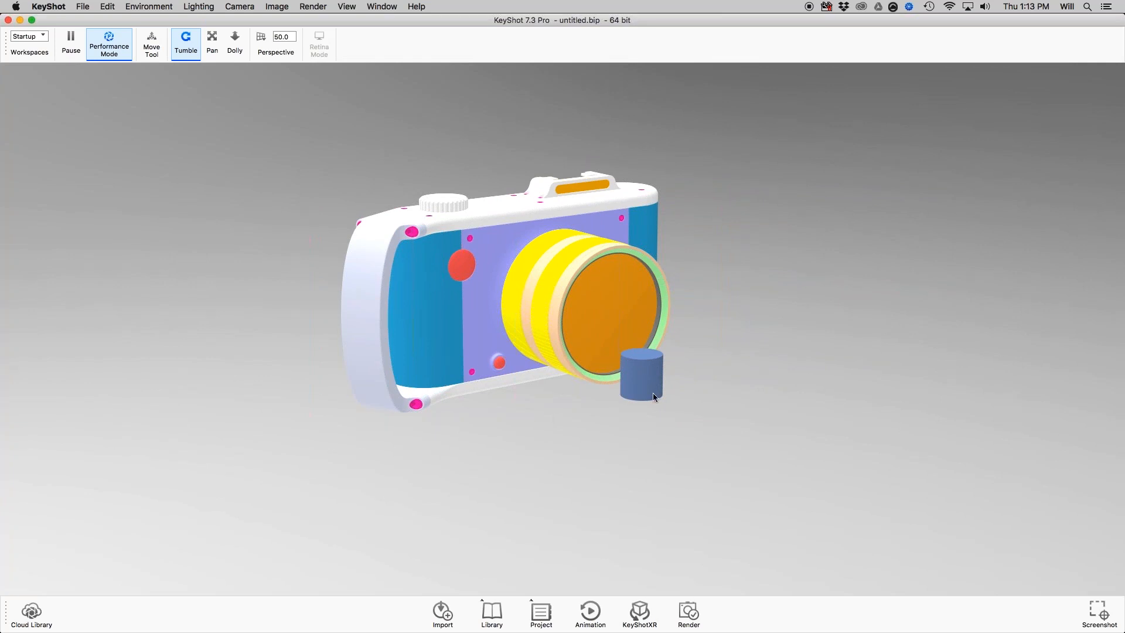
left_click_drag(653, 392, 653, 392)
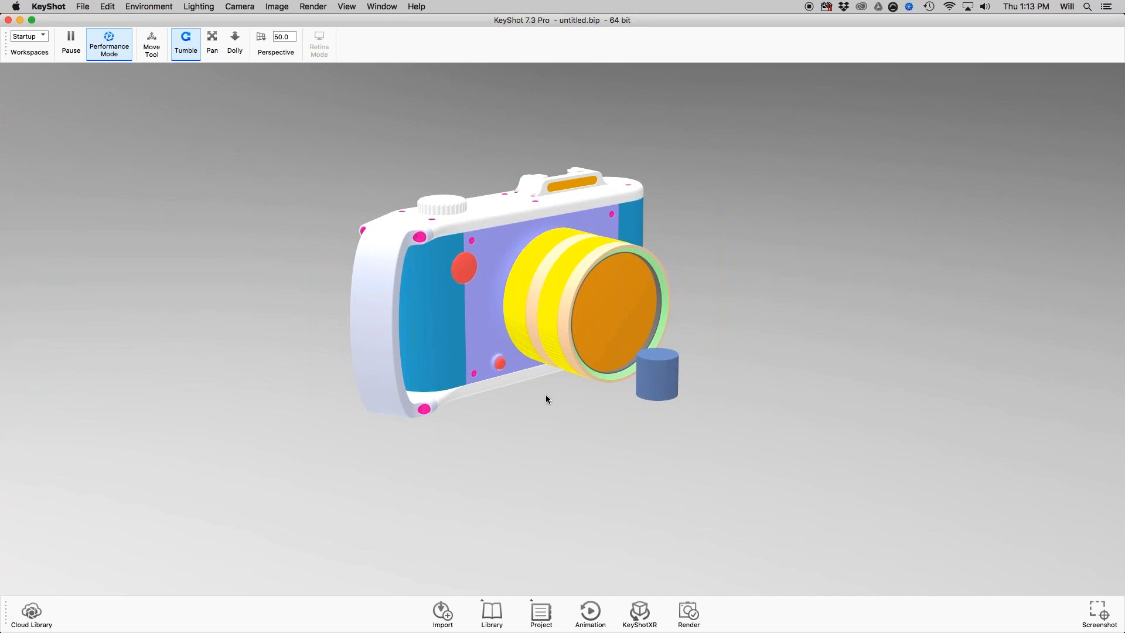
key("super+g")
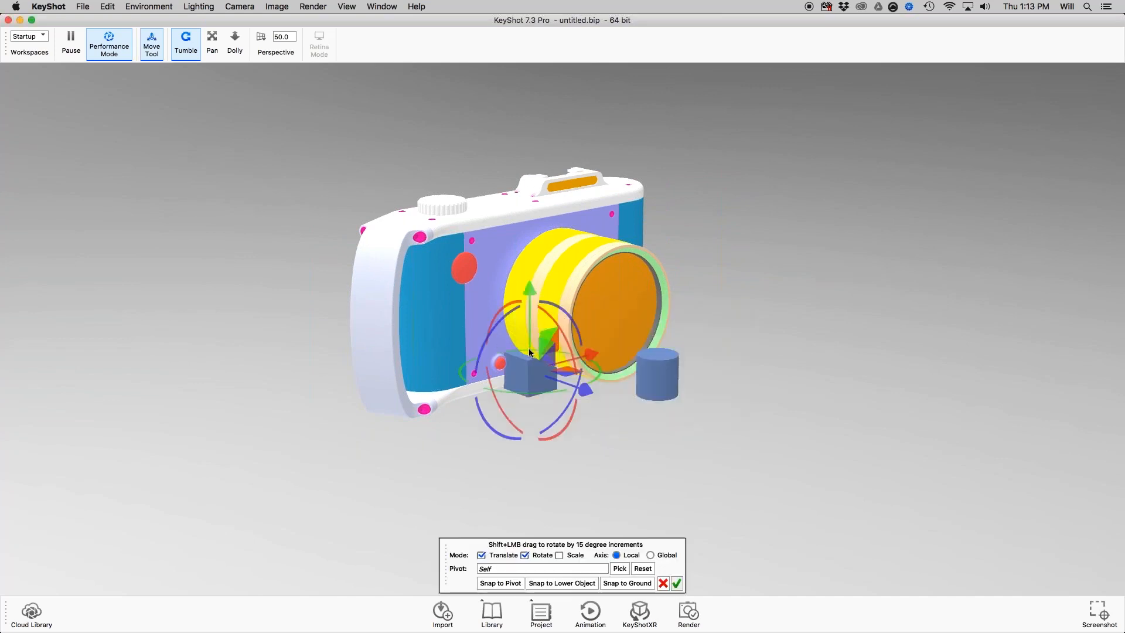
Move the cube straight up until it sits above the camera body and accept the placement.
left_click_drag(531, 286, 528, 120)
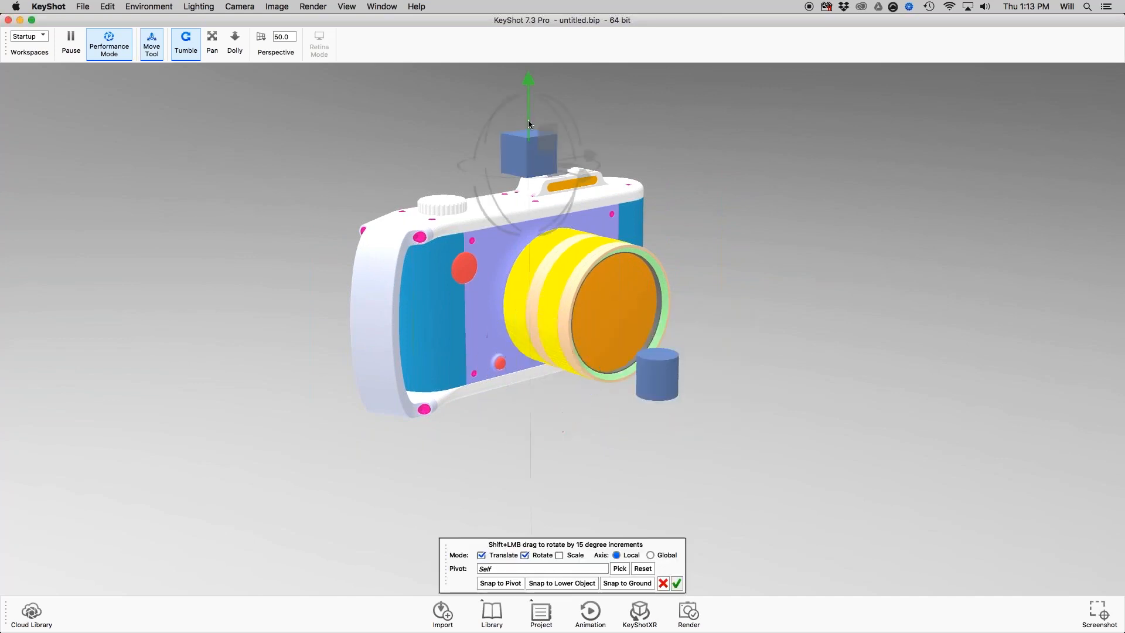
left_click(677, 583)
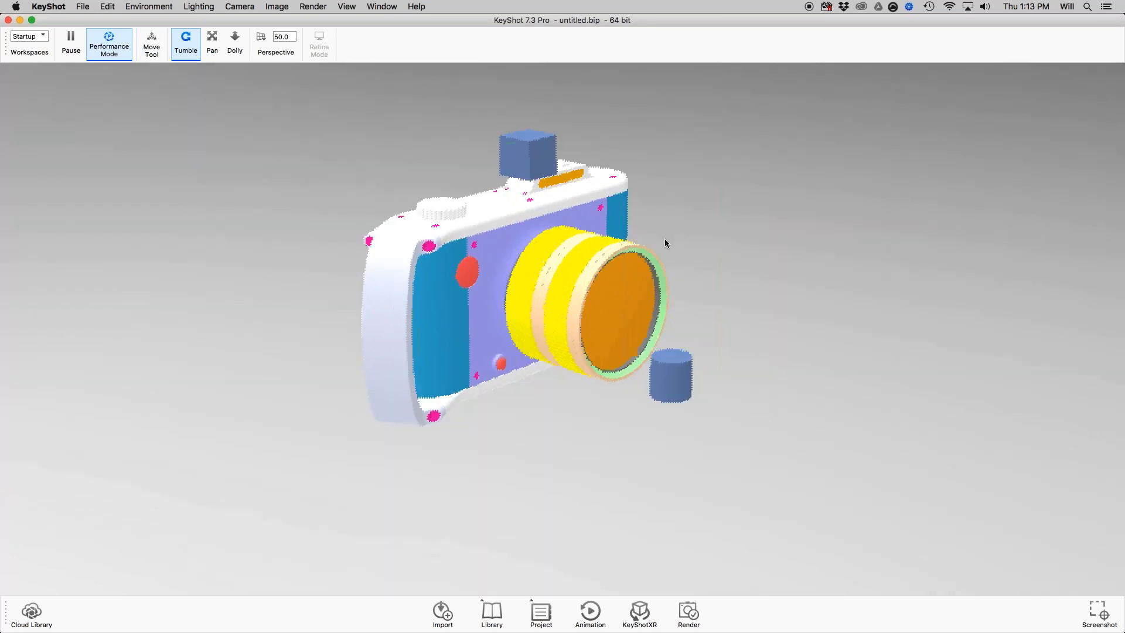
Add the Podium Backdrop geometry to the scene.
left_click_drag(664, 238, 579, 124)
left_click_drag(626, 177, 708, 432)
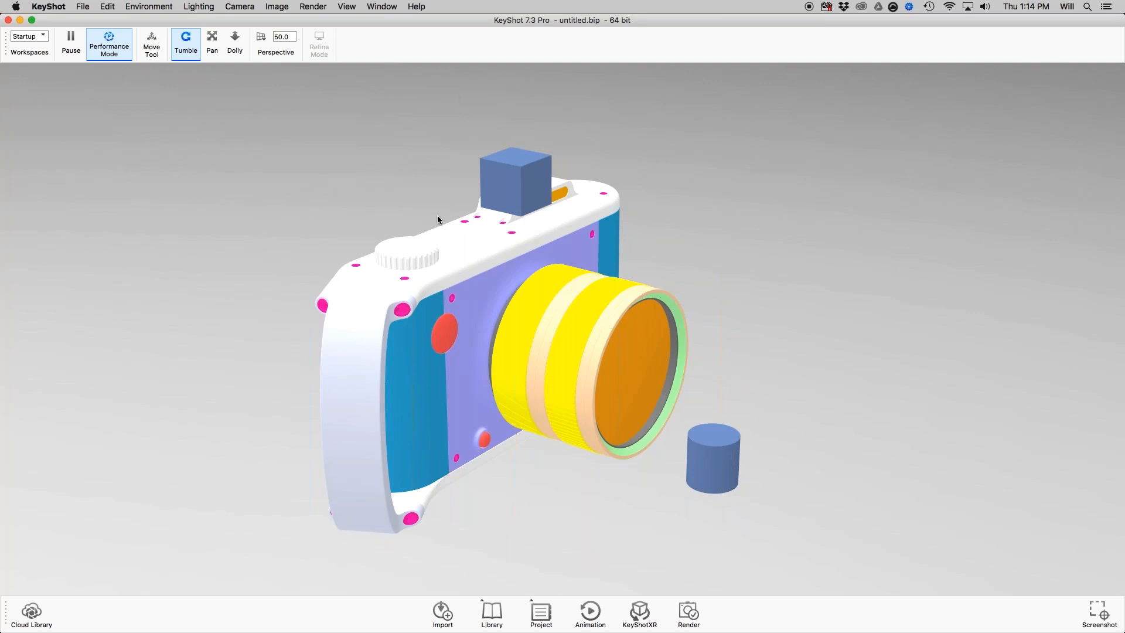
left_click_drag(438, 217, 517, 161)
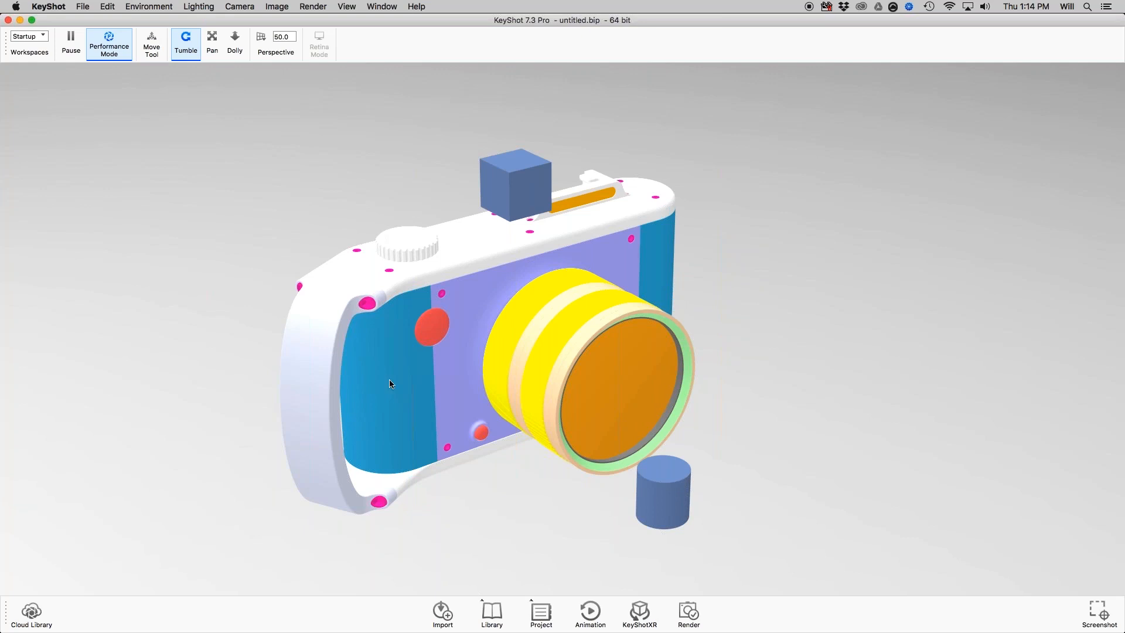
scroll(390, 382, "down", 3)
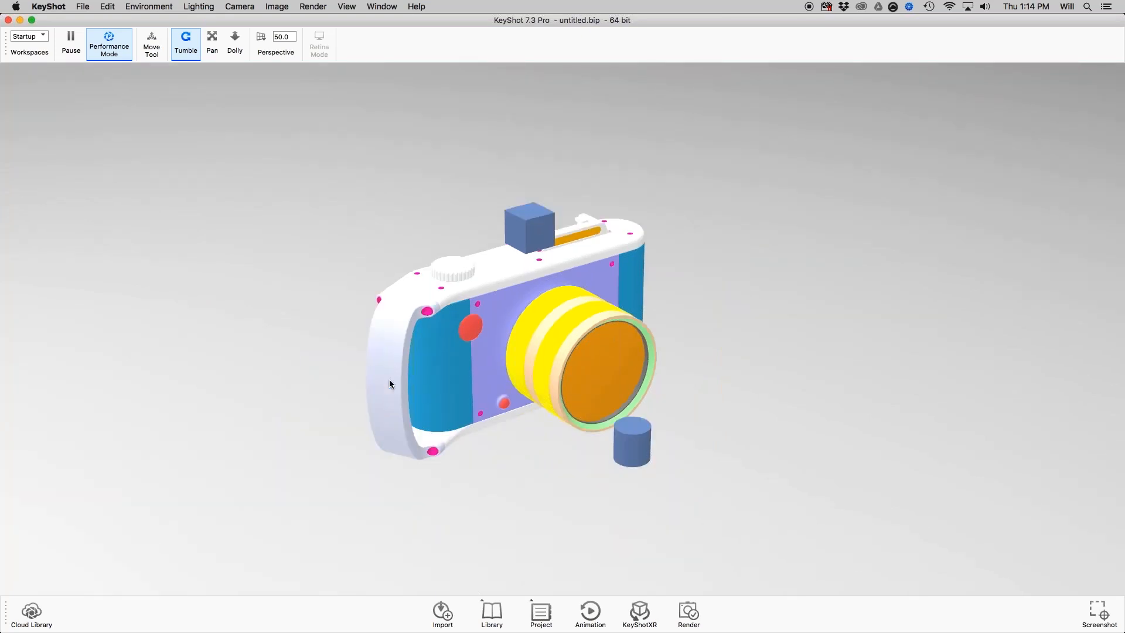
key("super+g")
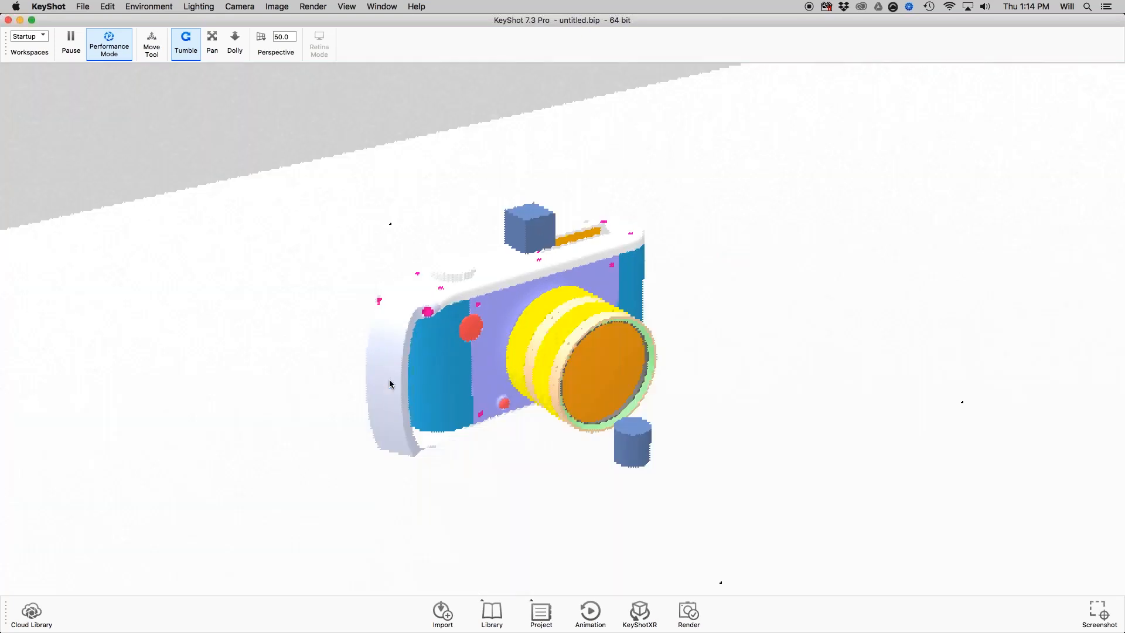
Turn off Performance Mode and examine the podium backdrop's shape and extent around the camera model.
scroll(420, 267, "down", 10)
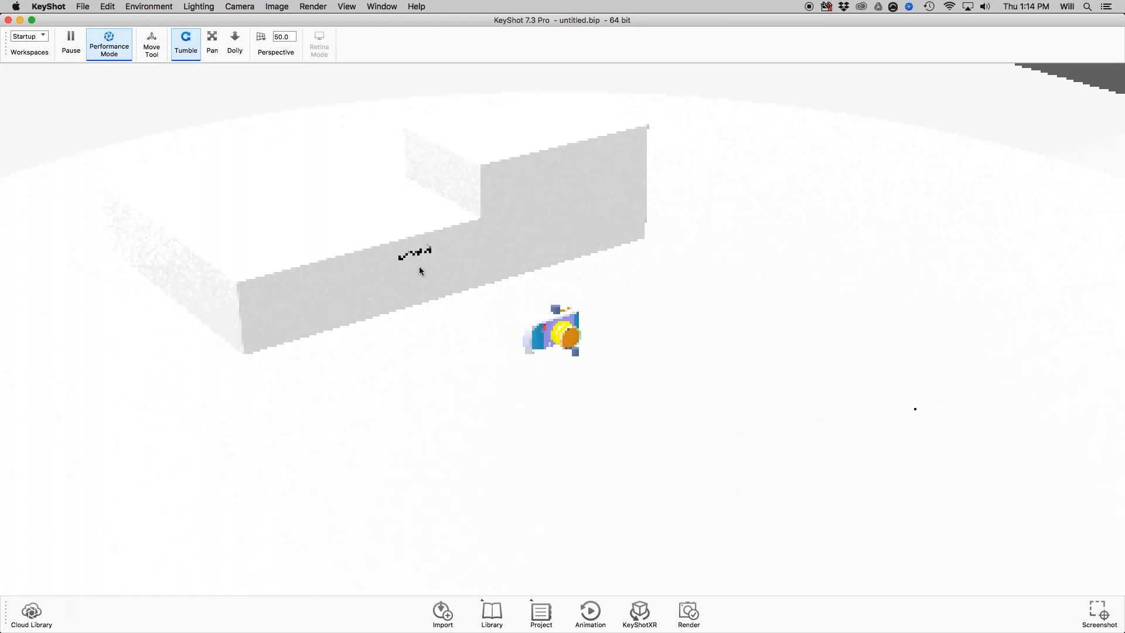
left_click_drag(419, 266, 459, 244)
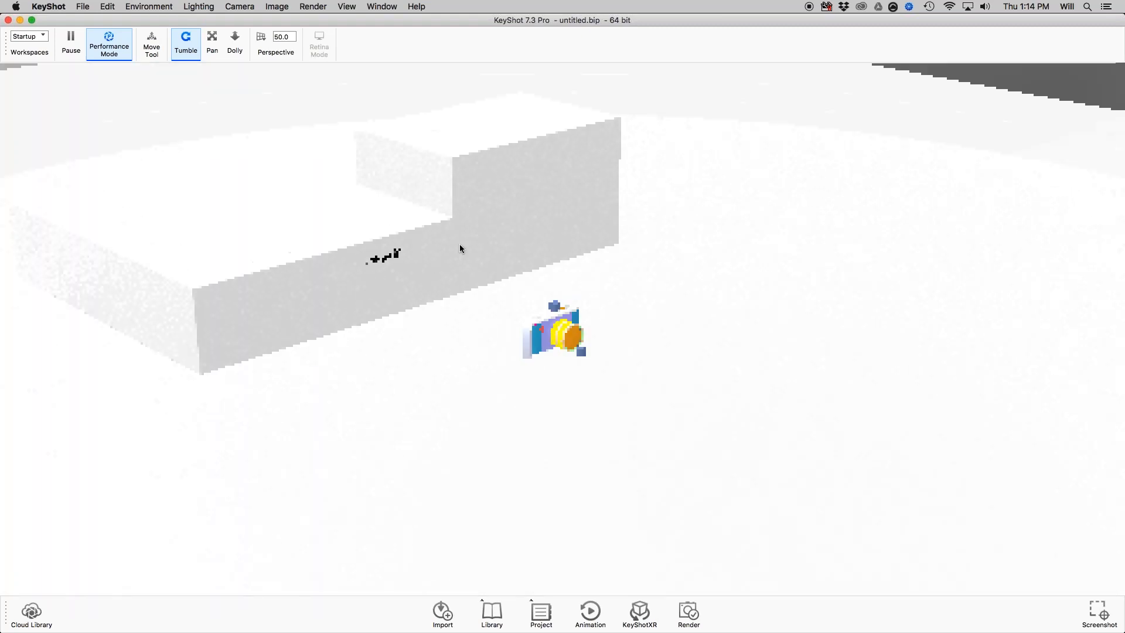
left_click(114, 36)
left_click_drag(390, 340, 455, 230)
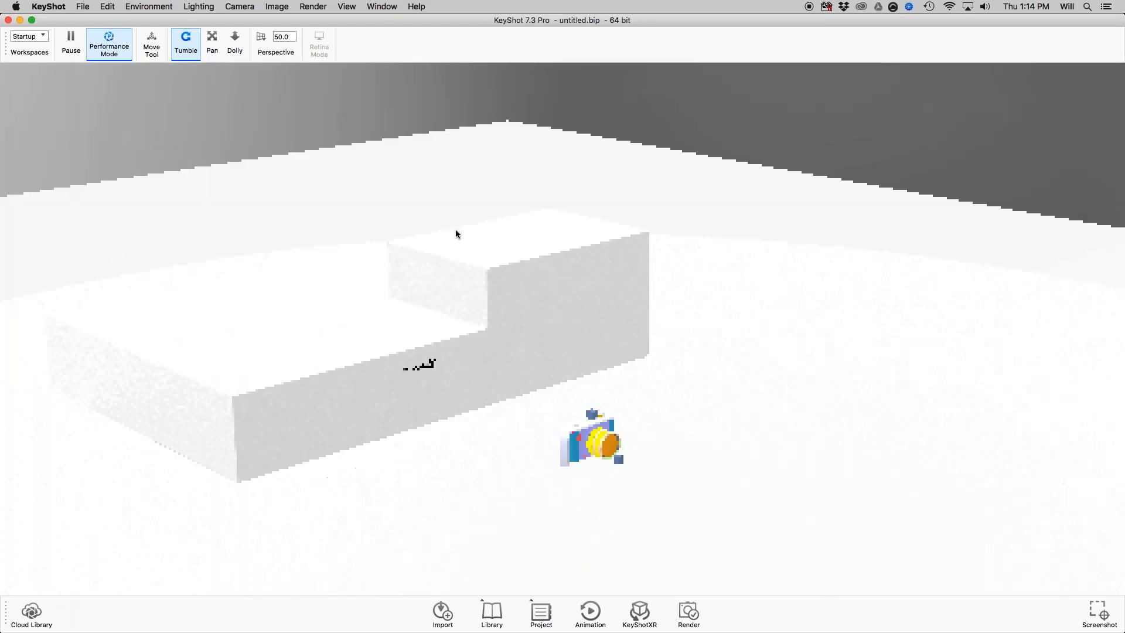
left_click(122, 47)
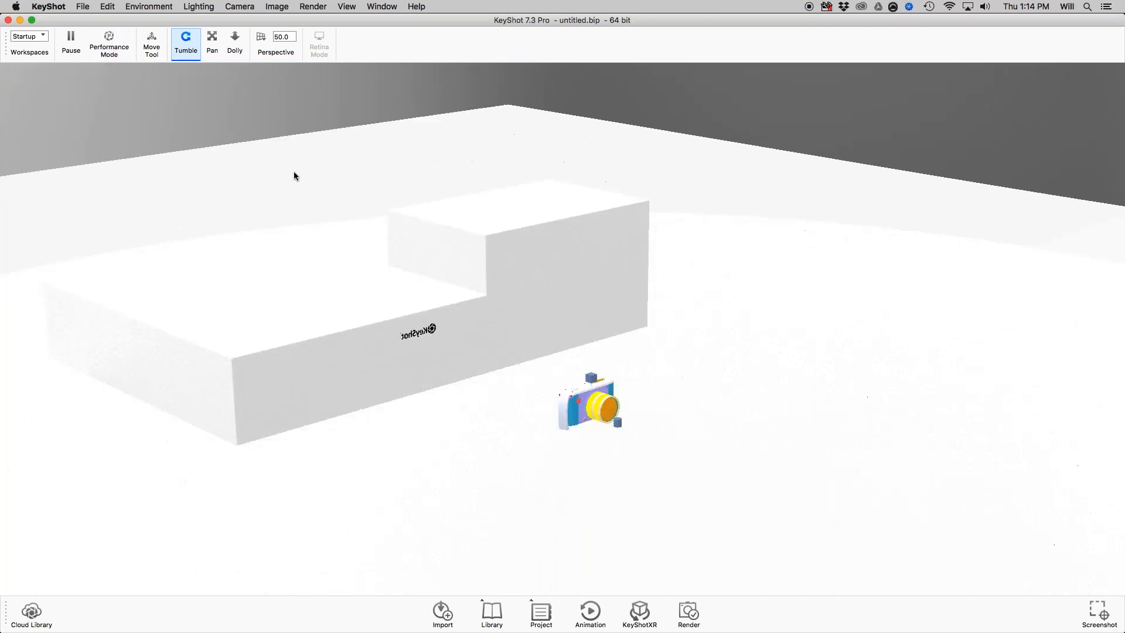
left_click_drag(355, 288, 611, 374)
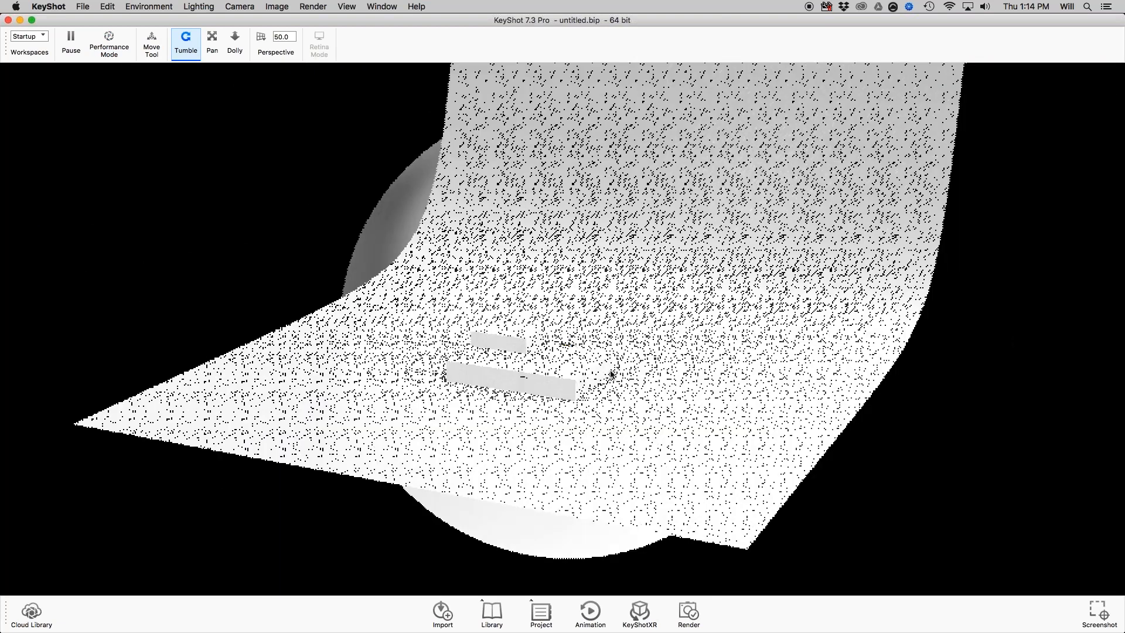
scroll(611, 374, "up", 3)
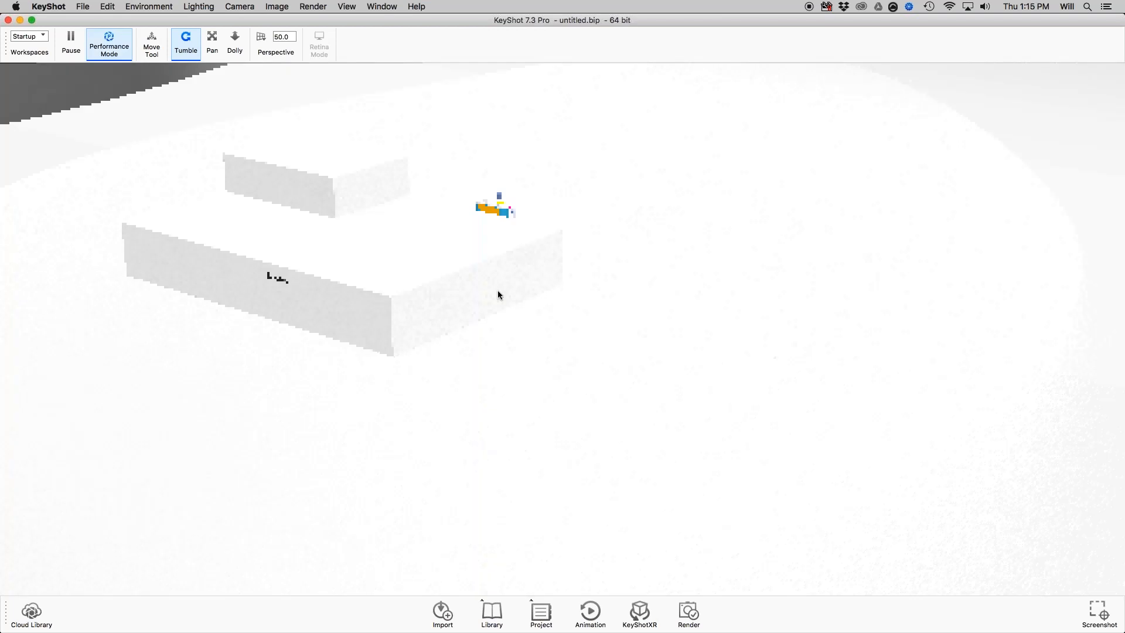
left_click_drag(497, 295, 558, 426)
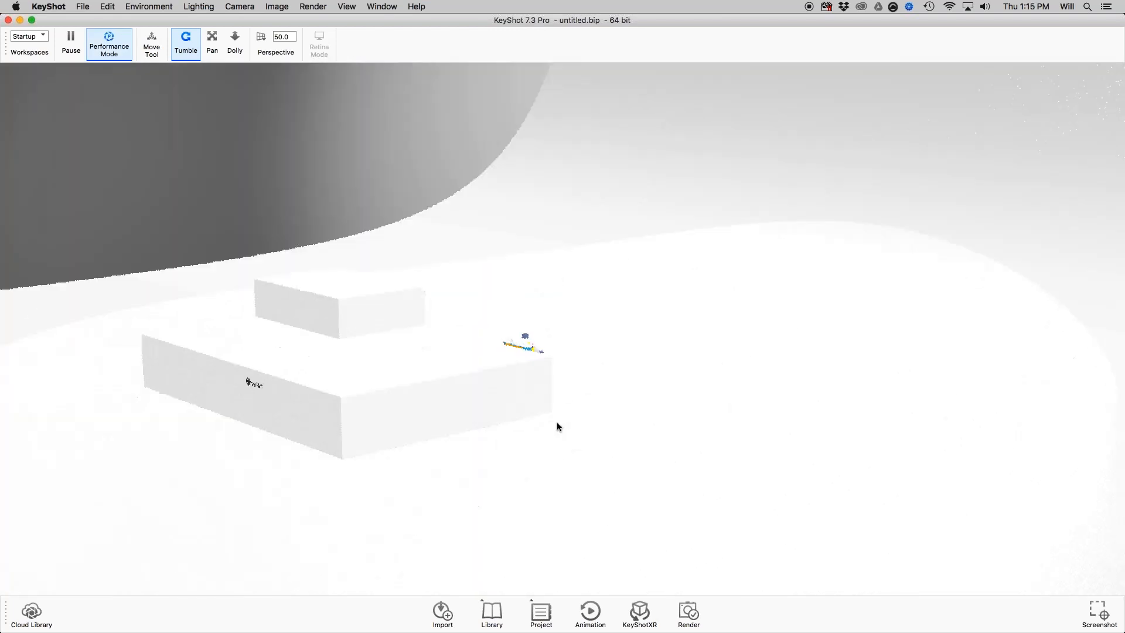
scroll(557, 426, "down", 10)
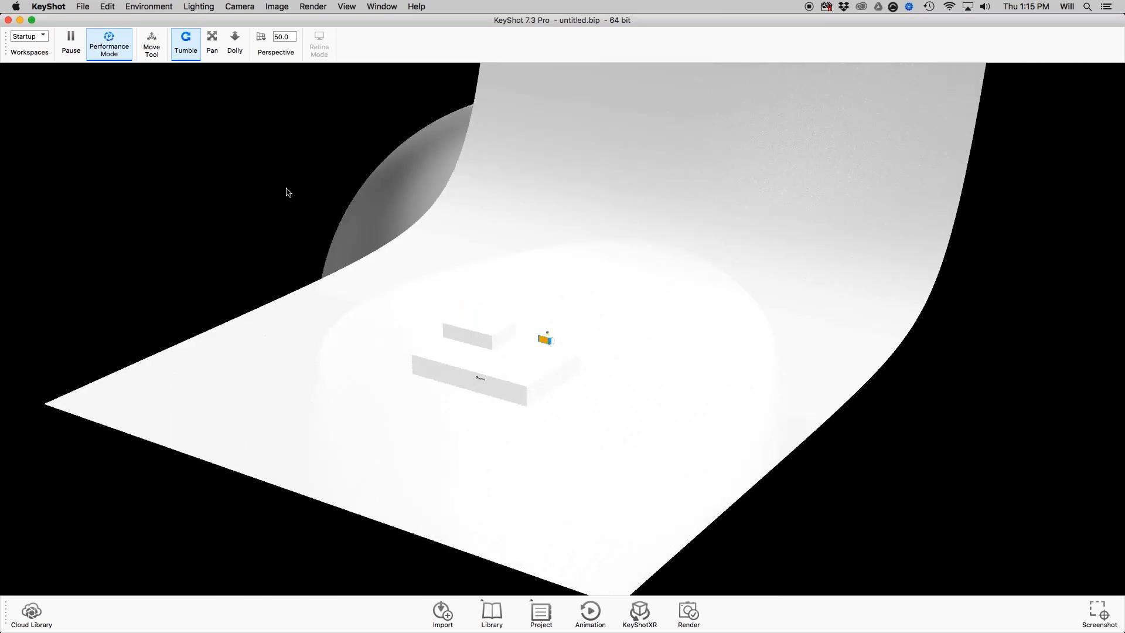
Show the project's environment settings and activate the second environment in the list.
key("space")
left_click(977, 87)
left_click(951, 118)
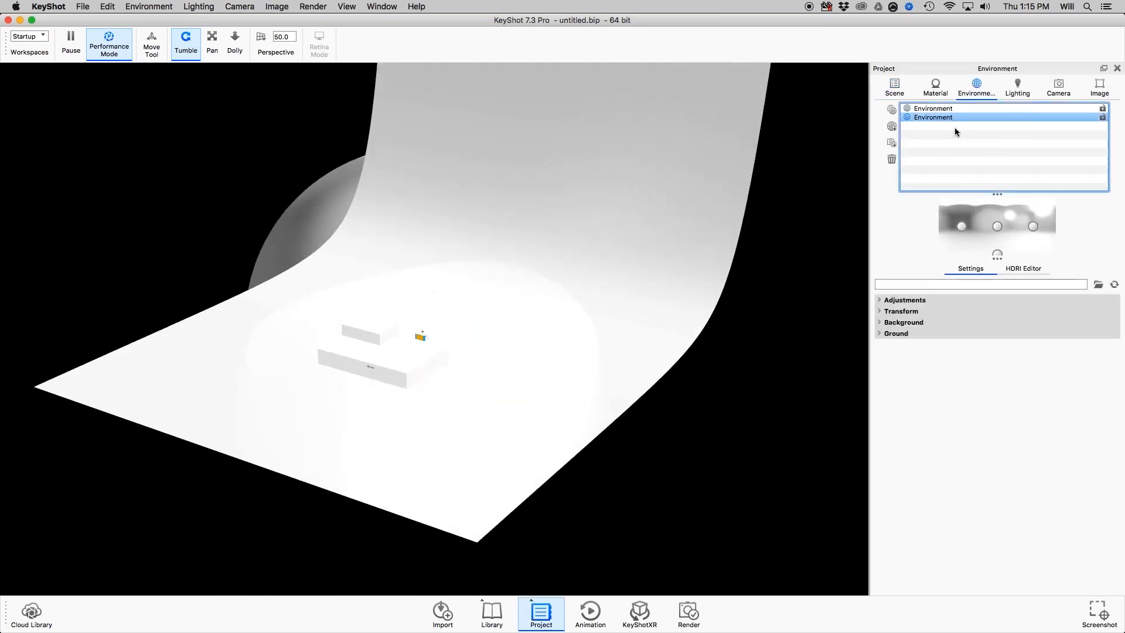
left_click(945, 110, "shift")
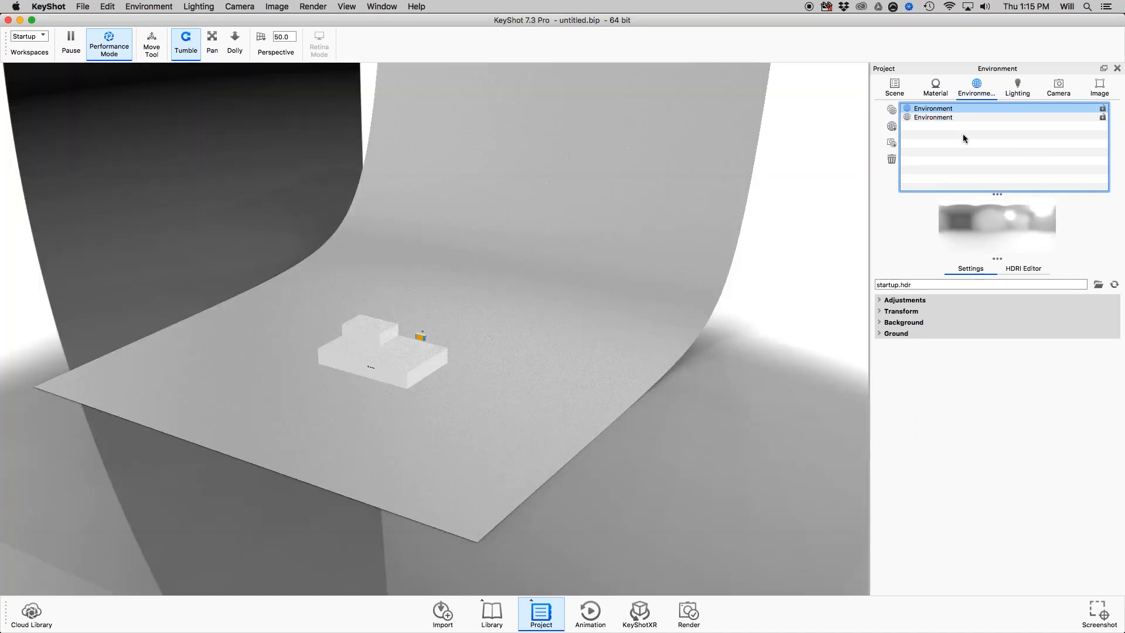
left_click(957, 118)
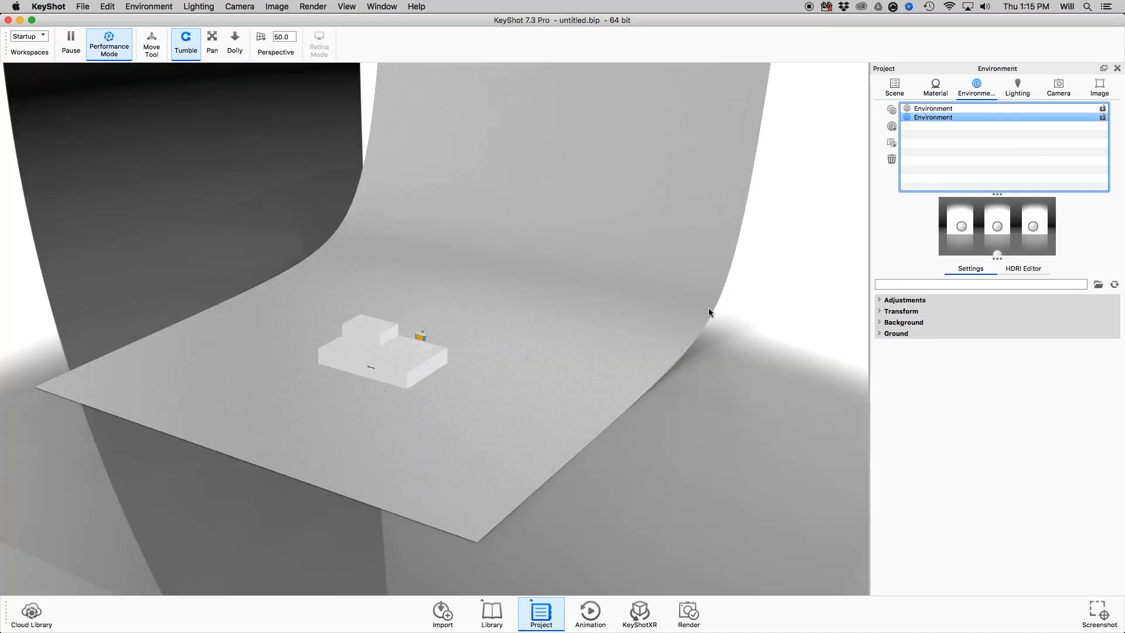
Examine the podium backdrop from several angles and compare its scale with the camera model.
left_click_drag(651, 327, 586, 317)
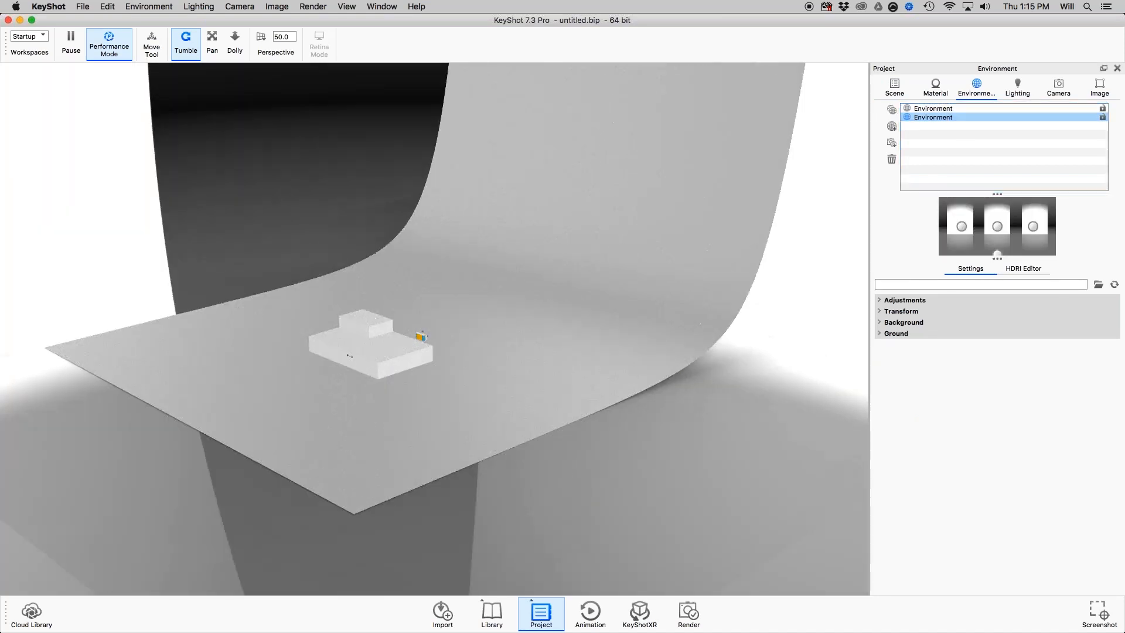
scroll(473, 359, "down", 3)
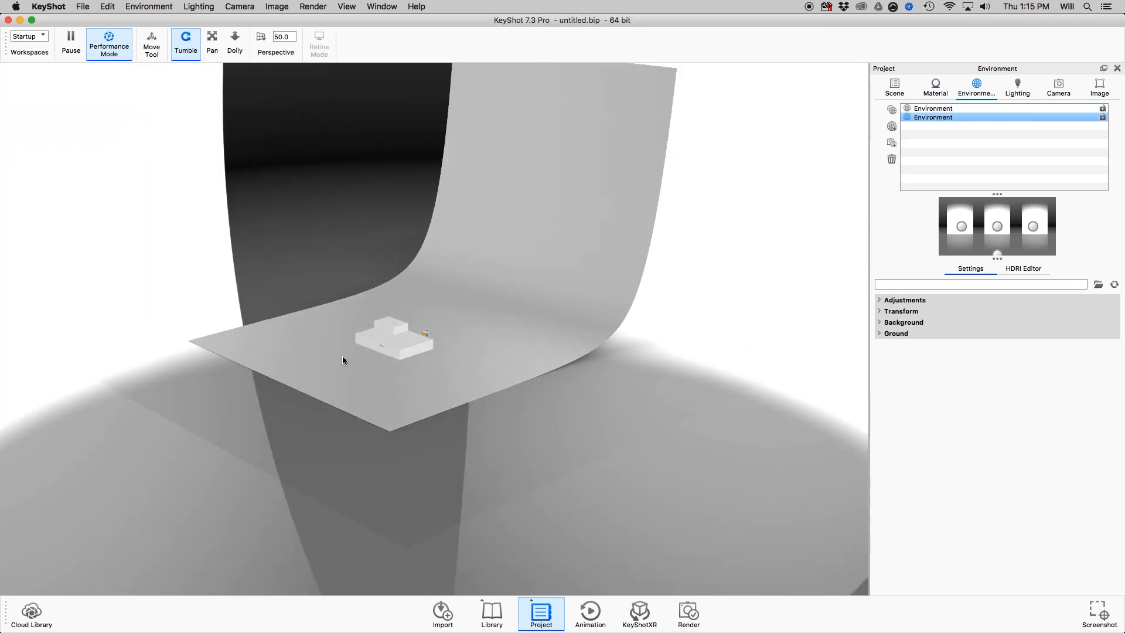
left_click_drag(424, 391, 405, 355)
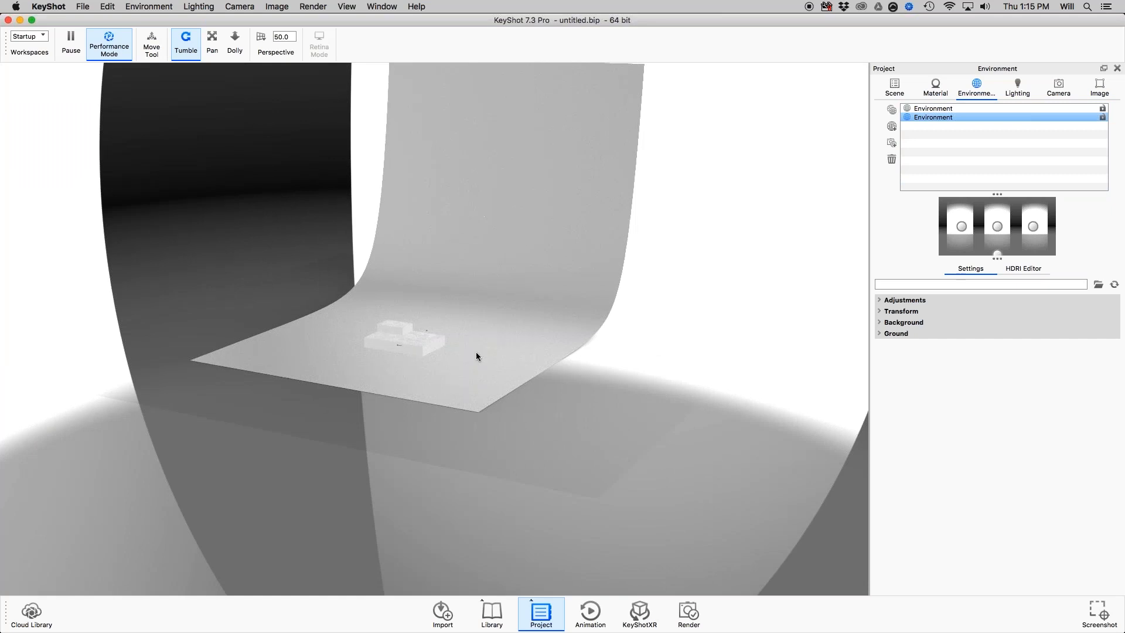
scroll(476, 355, "up", 5)
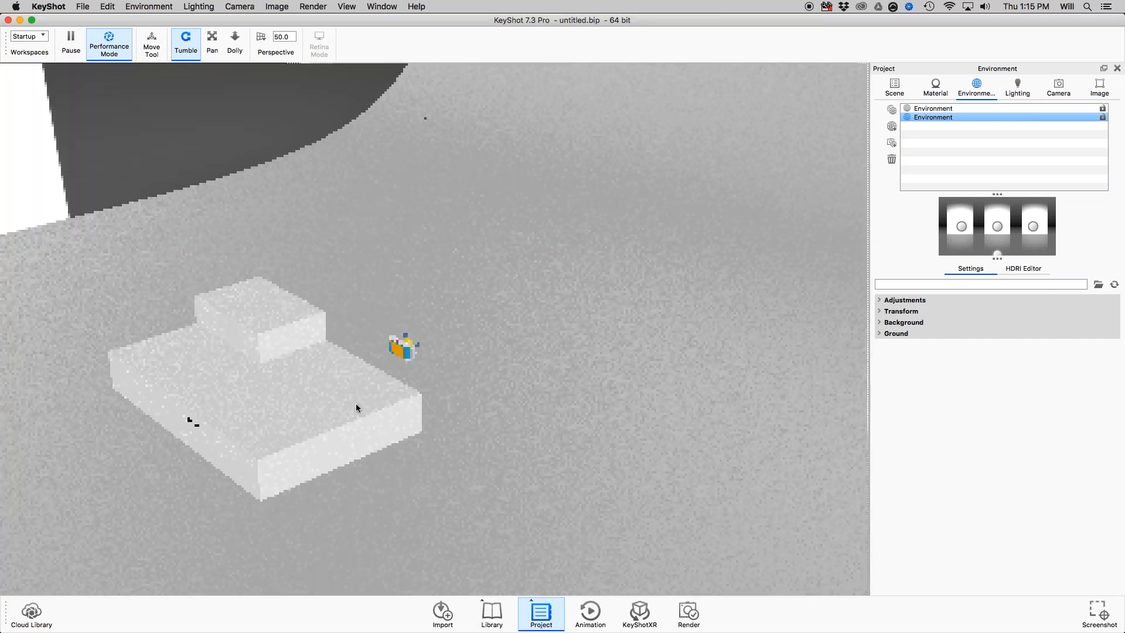
scroll(504, 293, "up", 3)
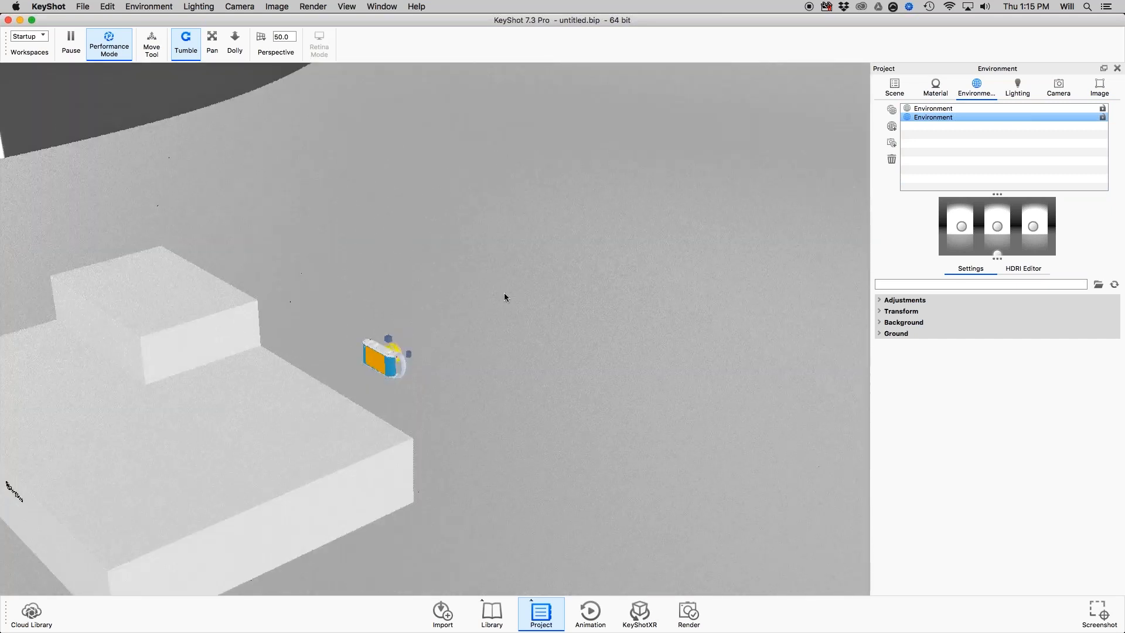
scroll(504, 293, "down", 6)
middle_click_drag(383, 358, 429, 310)
left_click_drag(429, 309, 480, 282)
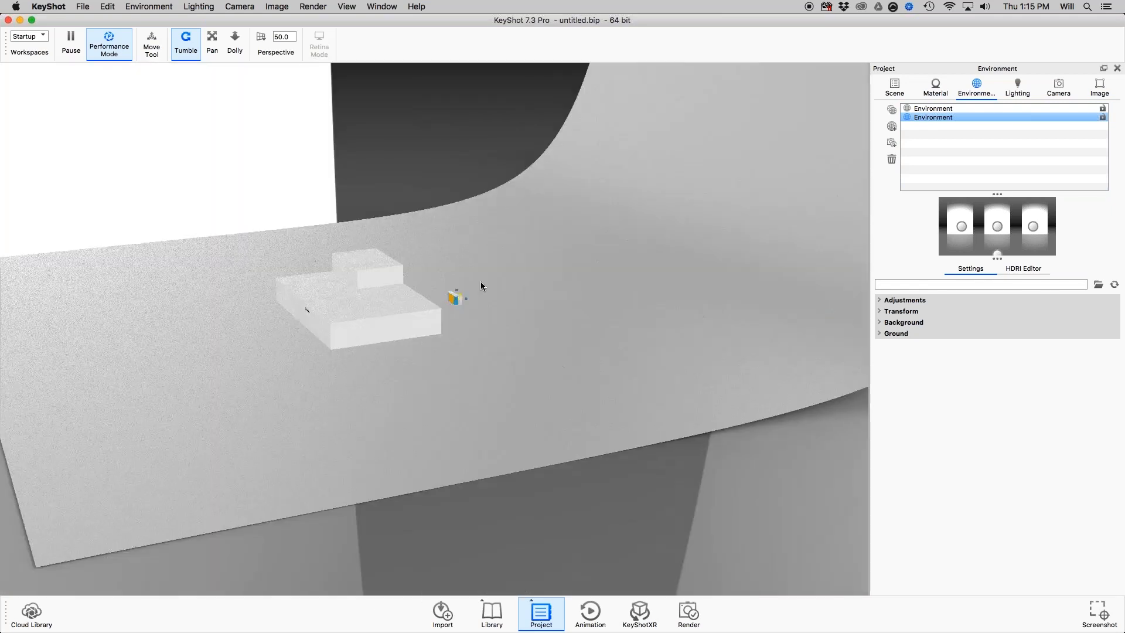
scroll(481, 281, "up", 5)
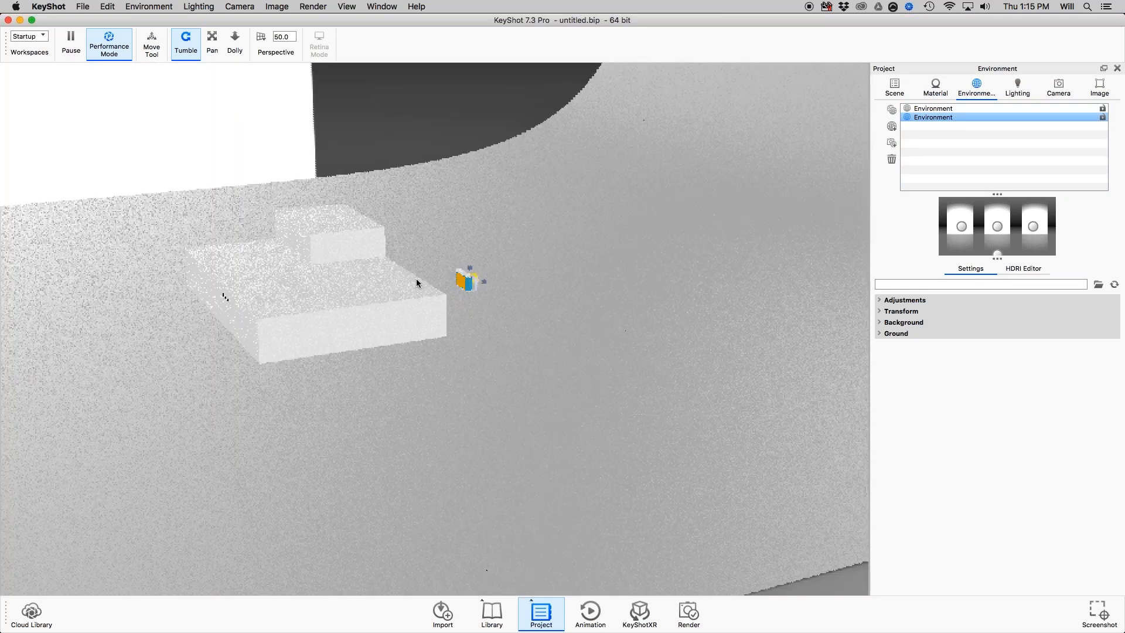
middle_click_drag(416, 279, 488, 376)
scroll(489, 376, "down", 3)
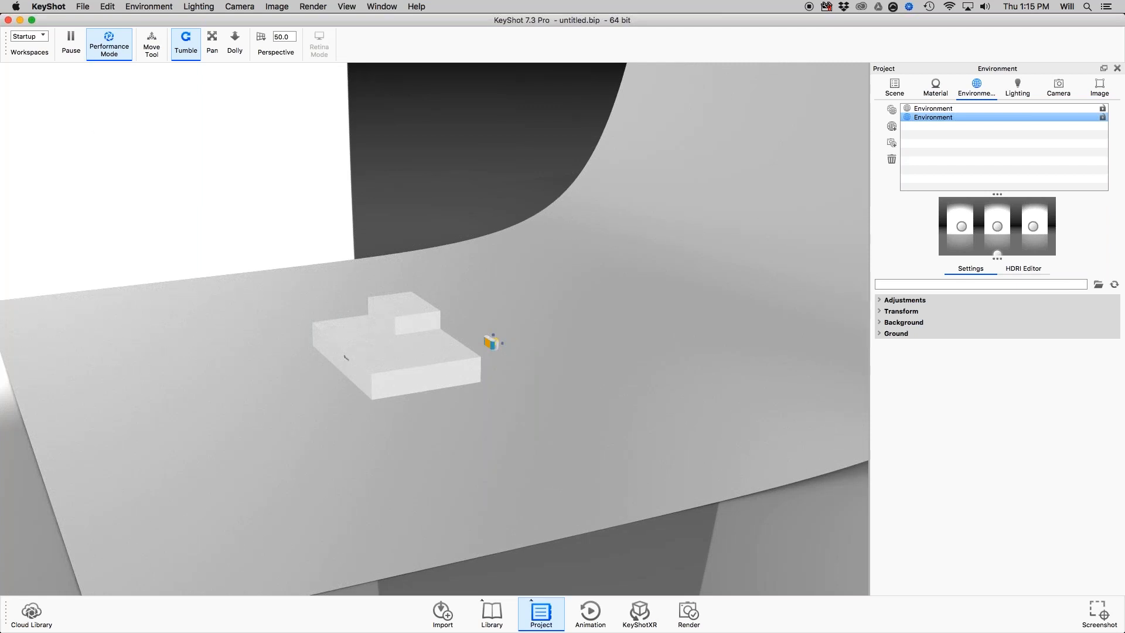
Review the primitives and backdrops available for adding geometry to the scene.
left_click(106, 7)
mouse_move(134, 50)
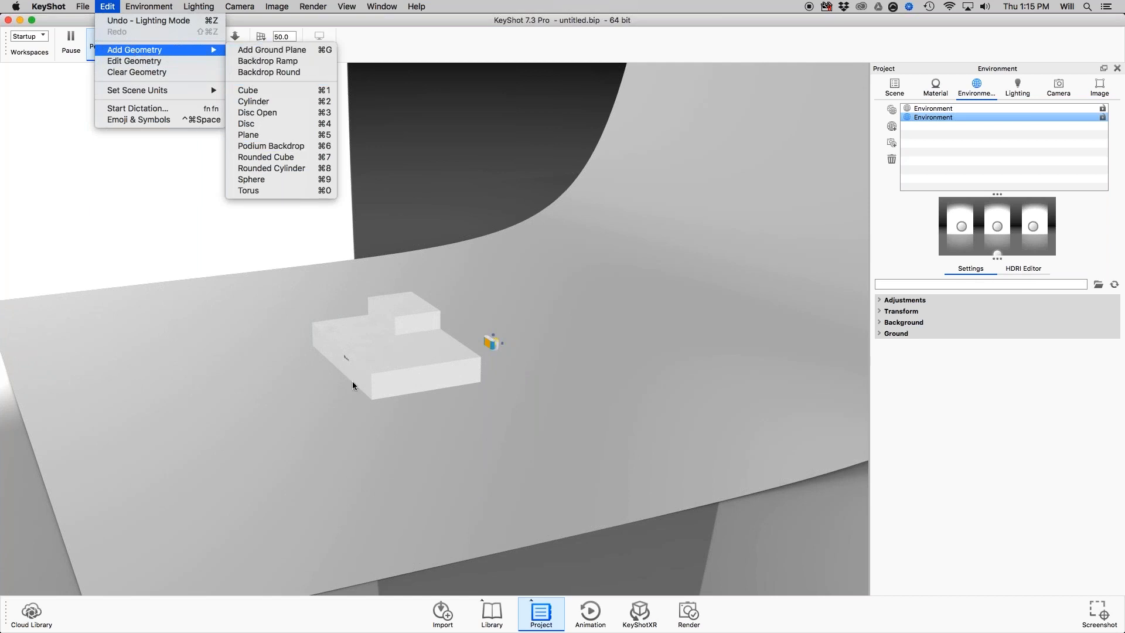
left_click(572, 351)
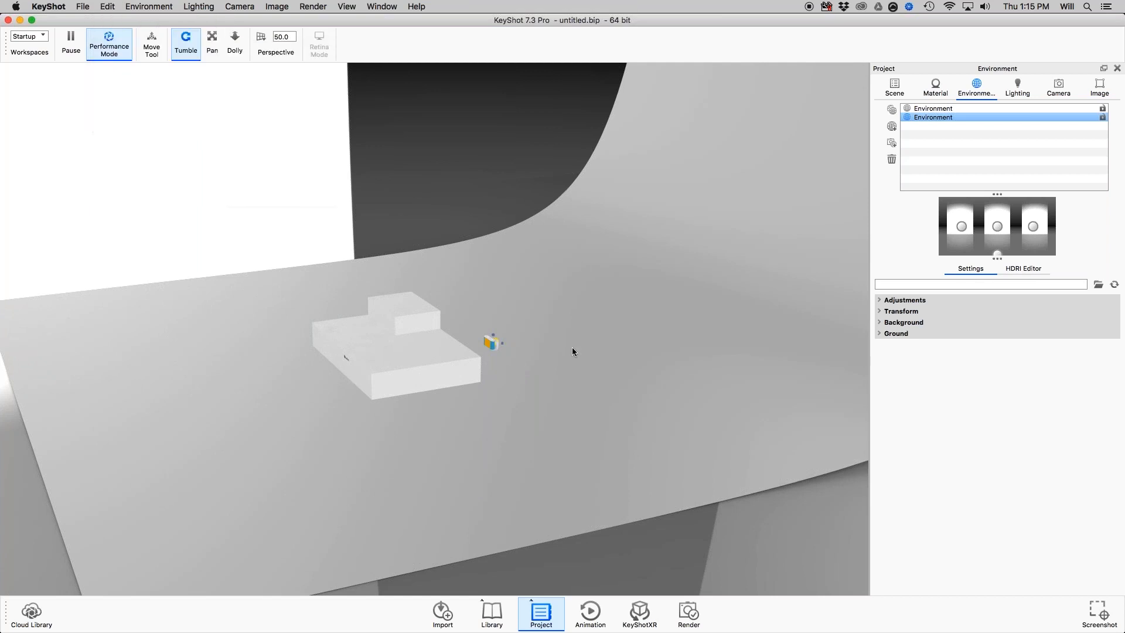
Hide the Backdrop Podium model in the scene tree and examine the camera and primitives up close without it.
left_click(895, 87)
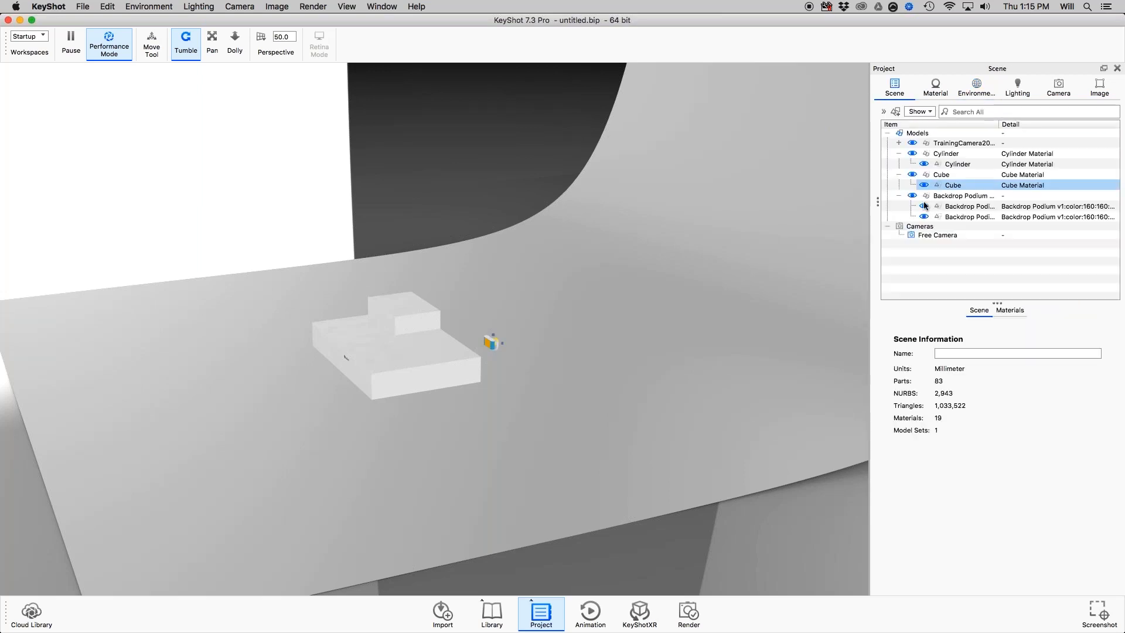
left_click(912, 195)
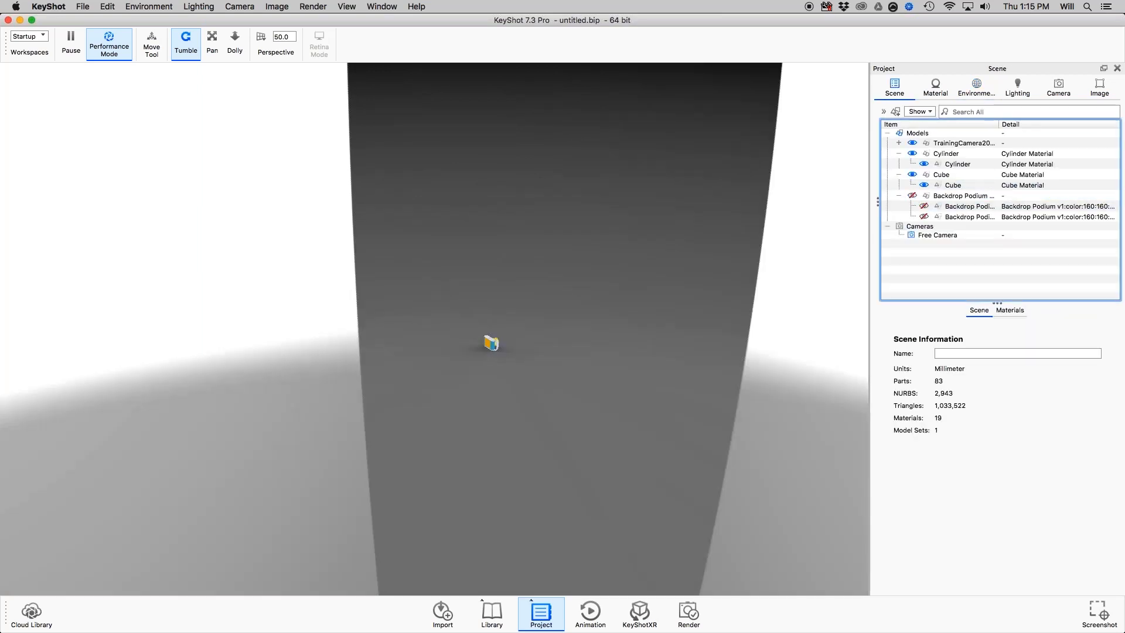
scroll(534, 359, "up", 5)
middle_click_drag(698, 375, 597, 382)
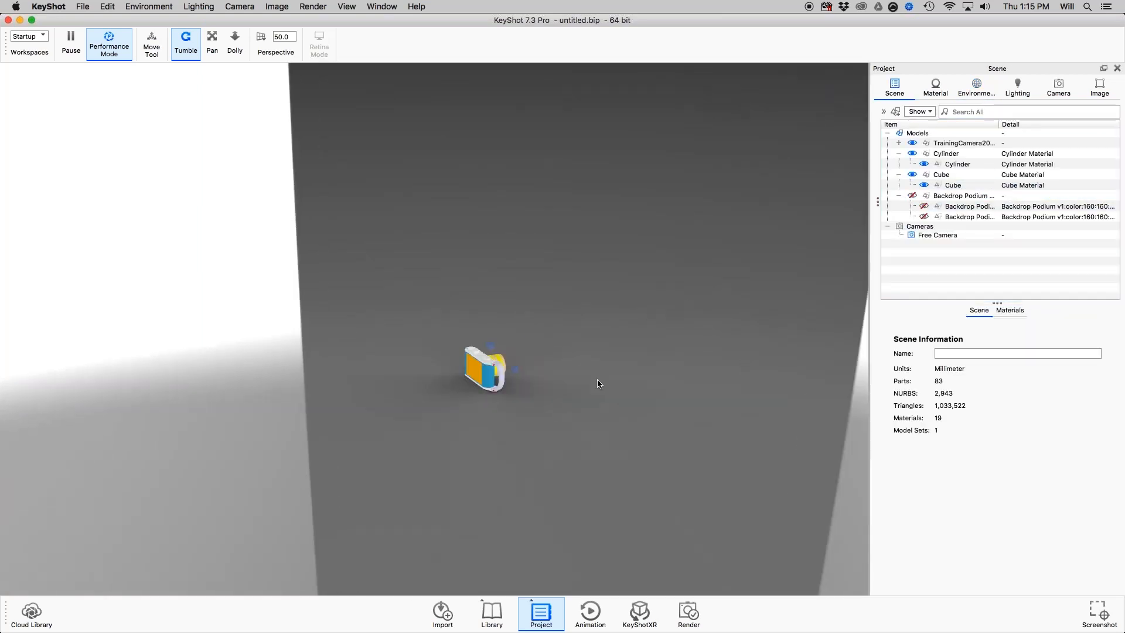
left_click_drag(597, 382, 342, 359)
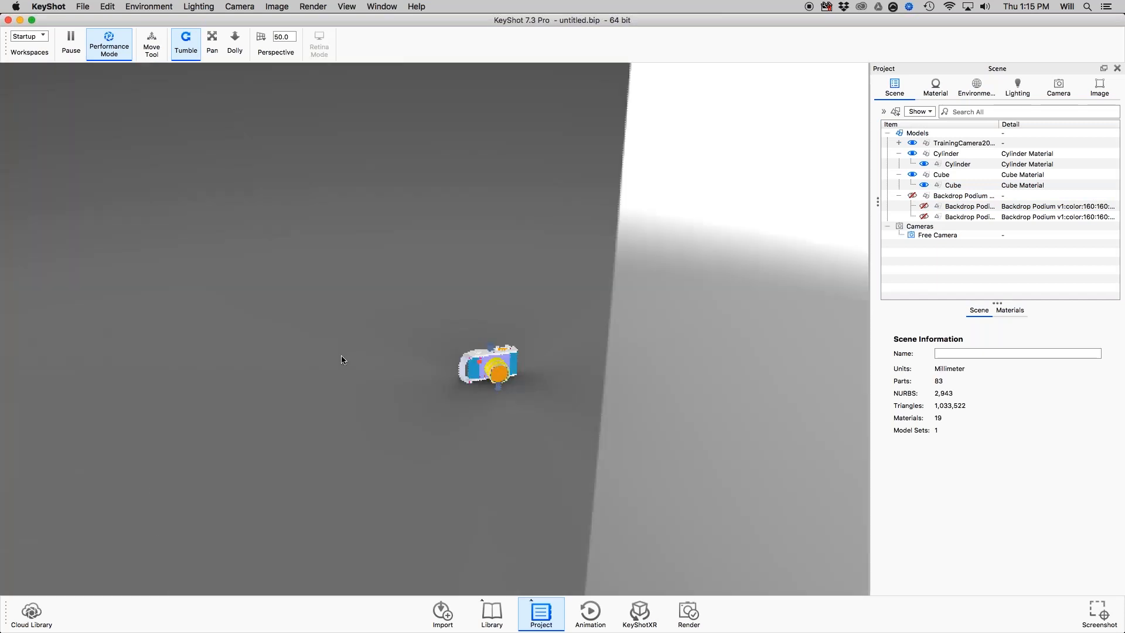
scroll(342, 359, "up", 5)
middle_click_drag(563, 342, 427, 261)
scroll(628, 321, "up", 4)
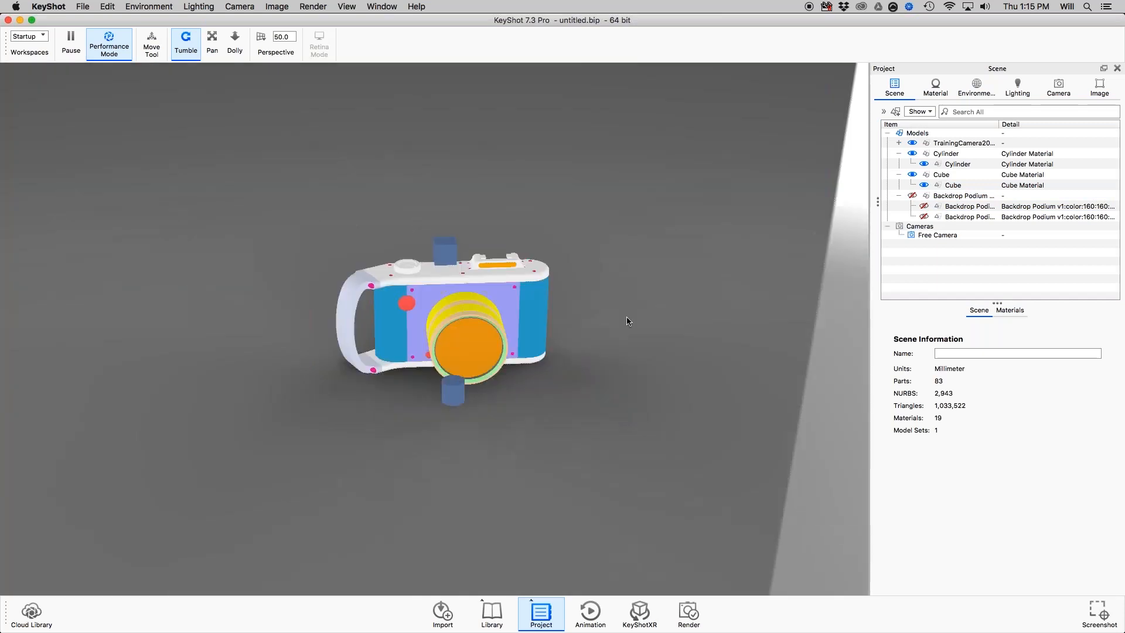
left_click_drag(628, 321, 441, 271)
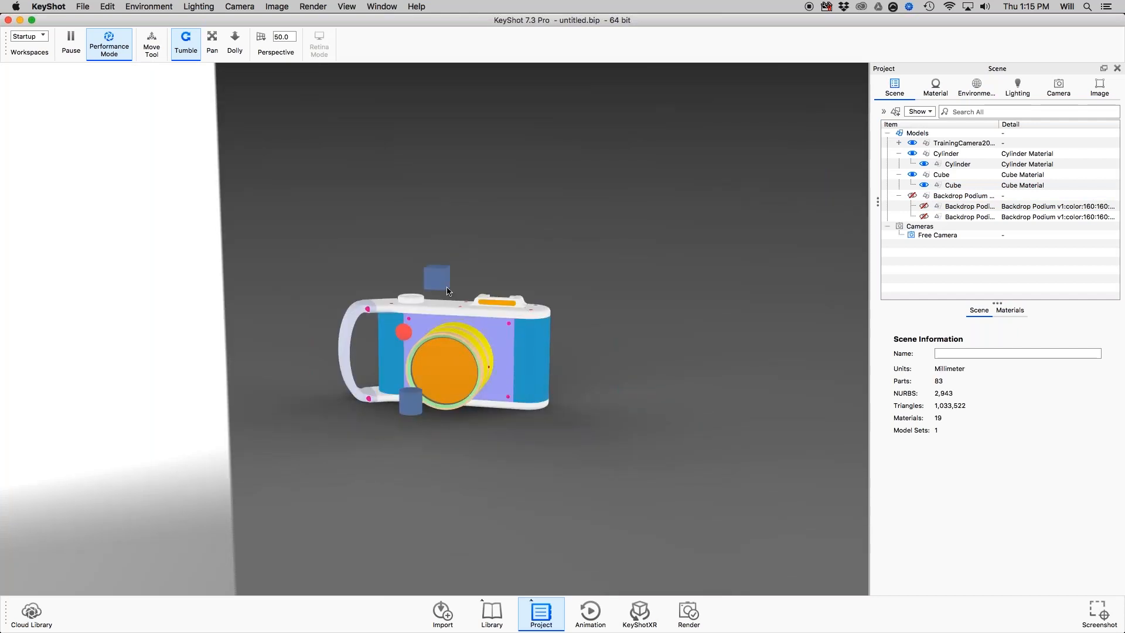
Show the Backdrop Podium model again and select the whole group.
left_click(1011, 218)
left_click(912, 195)
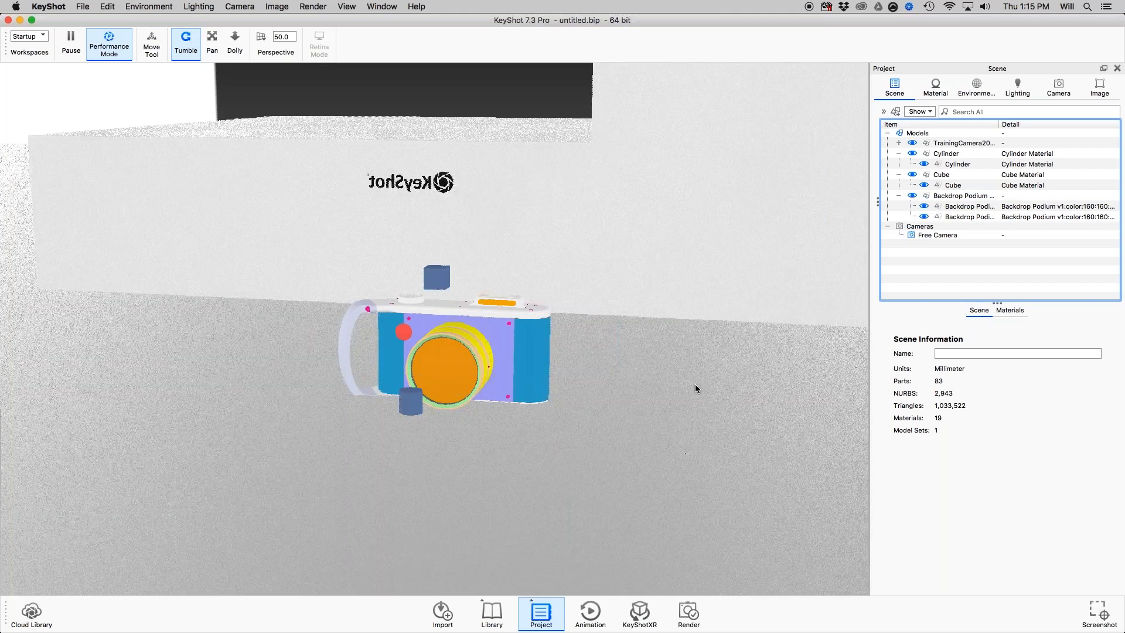
left_click(695, 385)
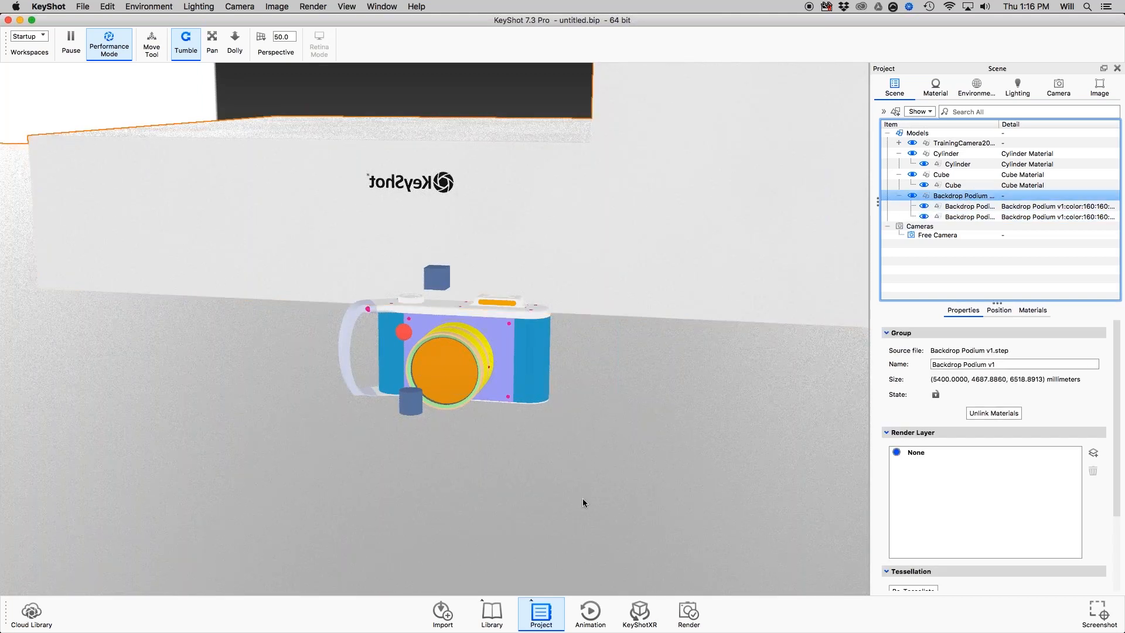
scroll(583, 498, "down", 5)
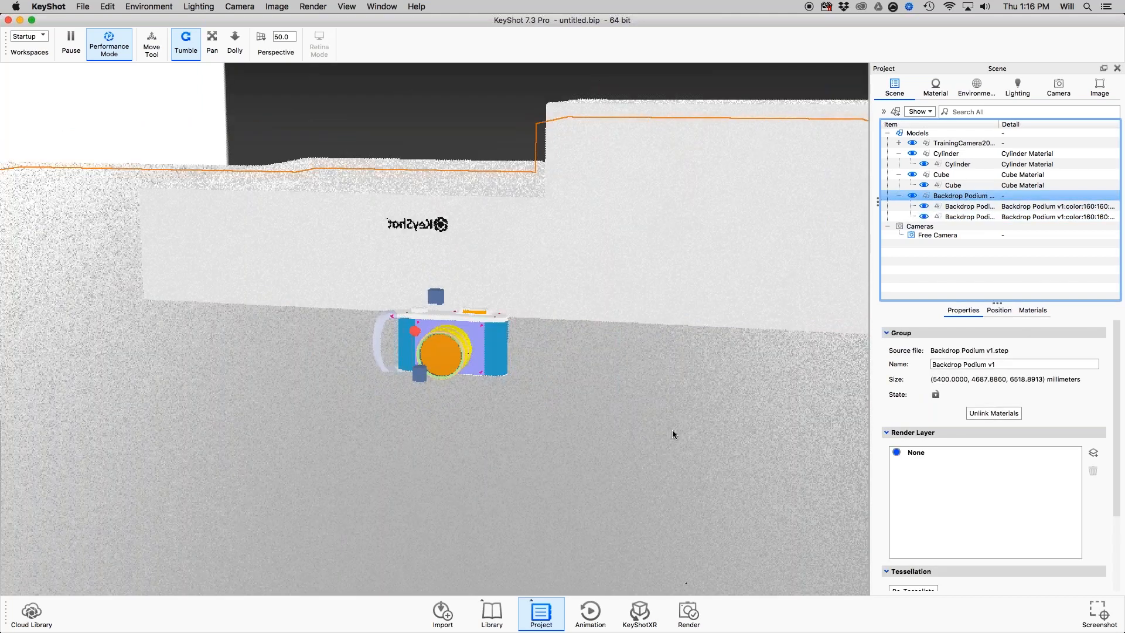
Set the Backdrop Podium group's overall scale to 1 and compare its size with the camera model.
left_click(999, 310)
double_click(1077, 423)
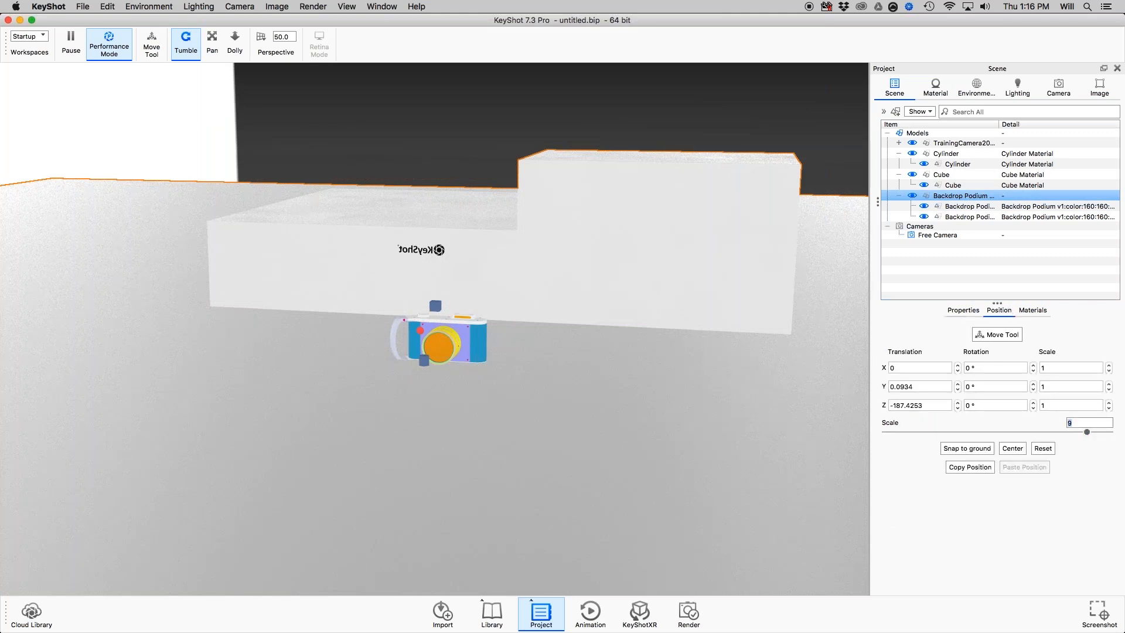
type("1")
key("Return")
left_click_drag(670, 461, 460, 355)
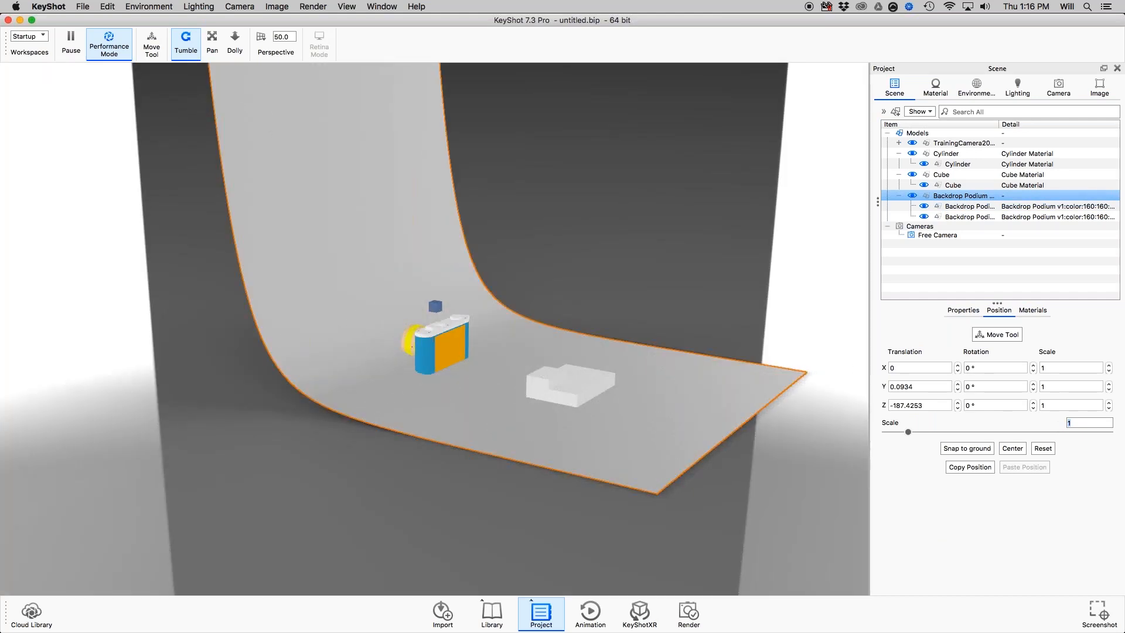
scroll(448, 310, "down", 4)
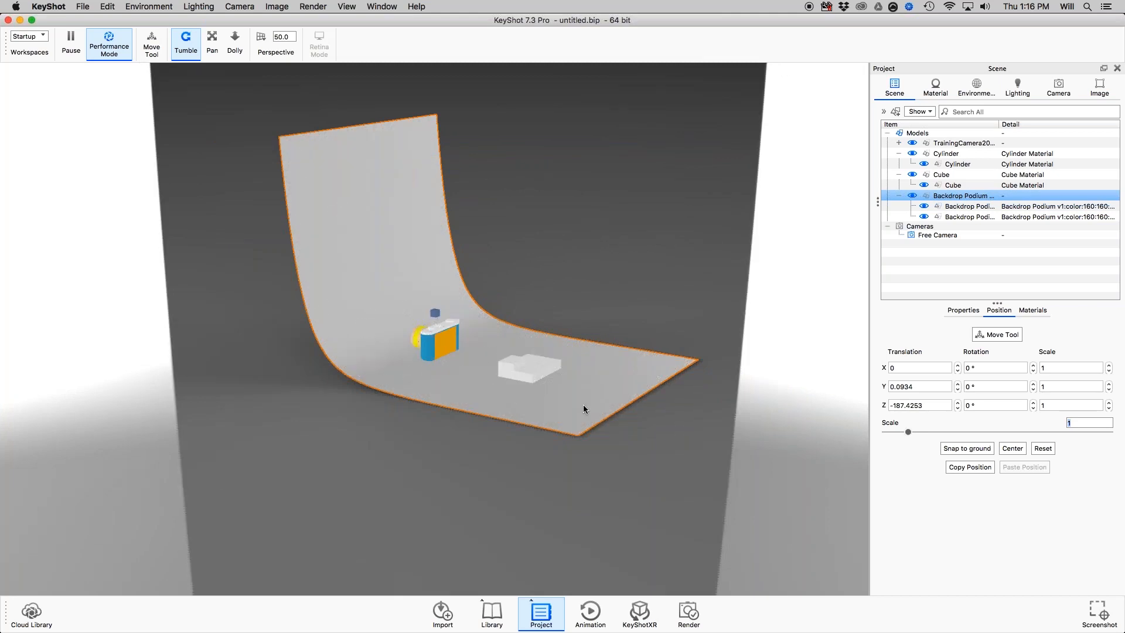
left_click_drag(583, 408, 389, 396)
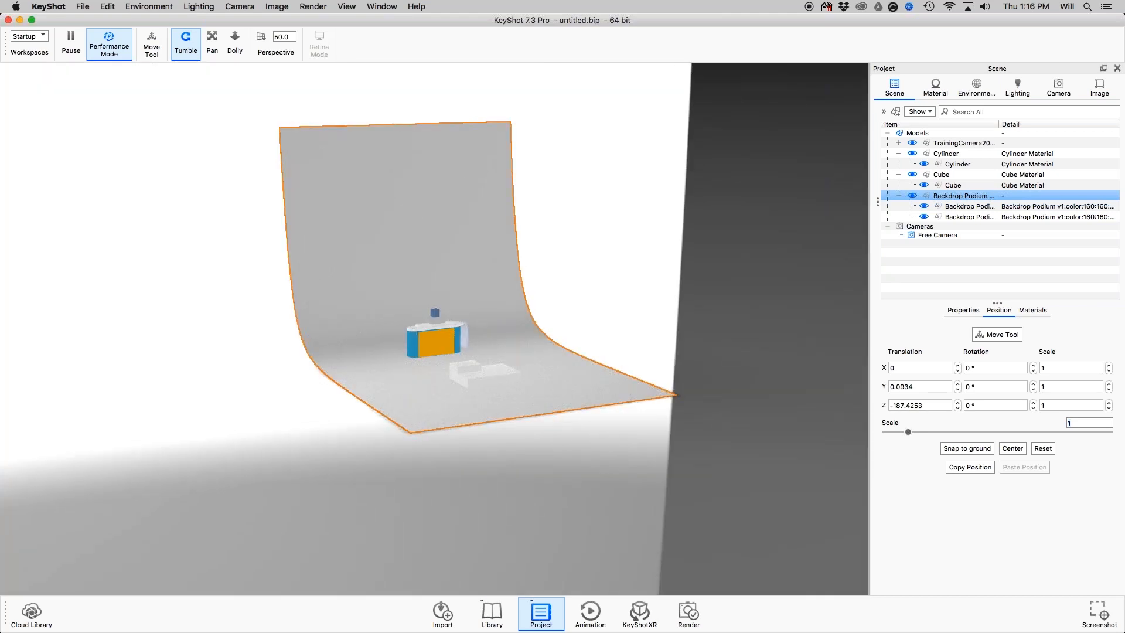
Set the Backdrop Podium group's overall scale to 2 and check the enlarged backdrop around the camera model.
type("2")
key("Return")
left_click_drag(415, 419, 499, 338)
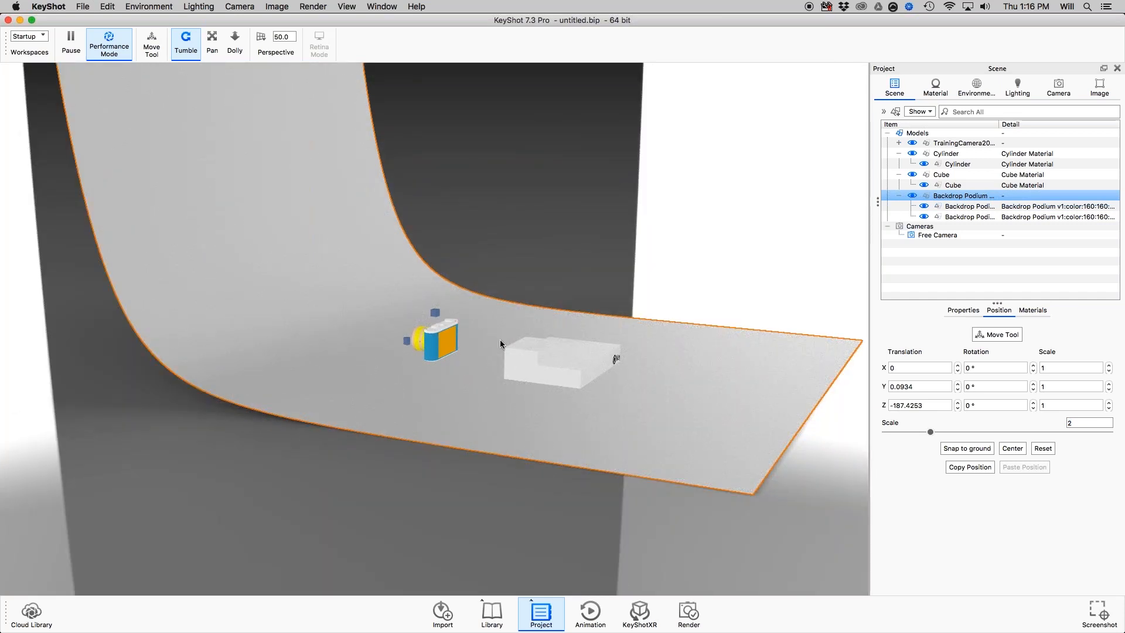
scroll(500, 340, "down", 2)
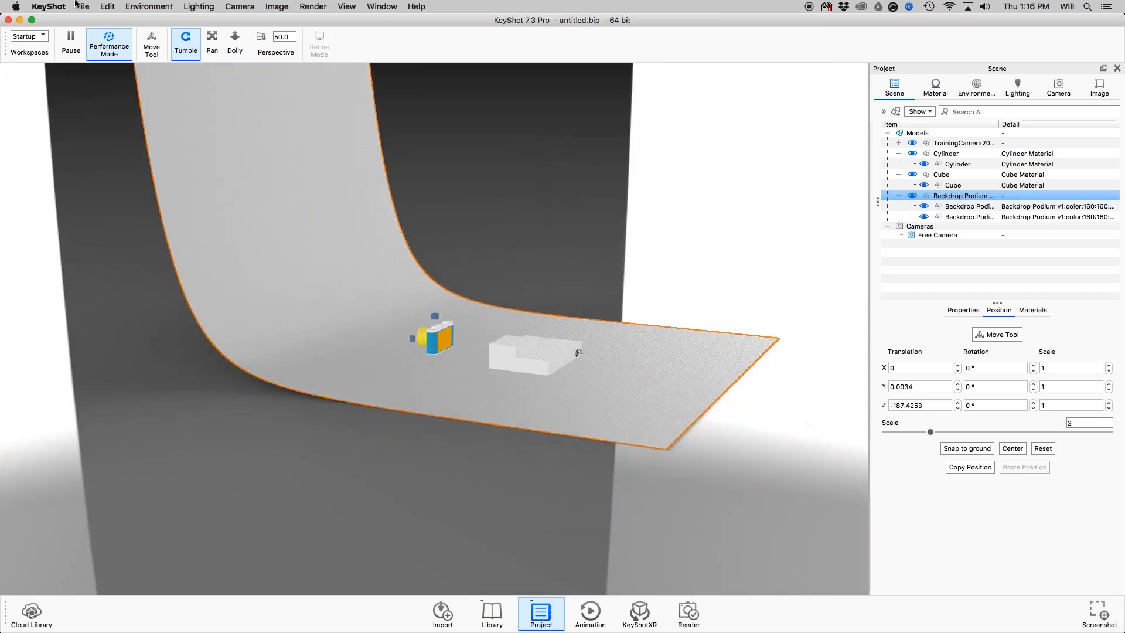
Review the geometry types available to add, and inspect the podium beside the camera model up close and from afar.
left_click(108, 6)
mouse_move(117, 50)
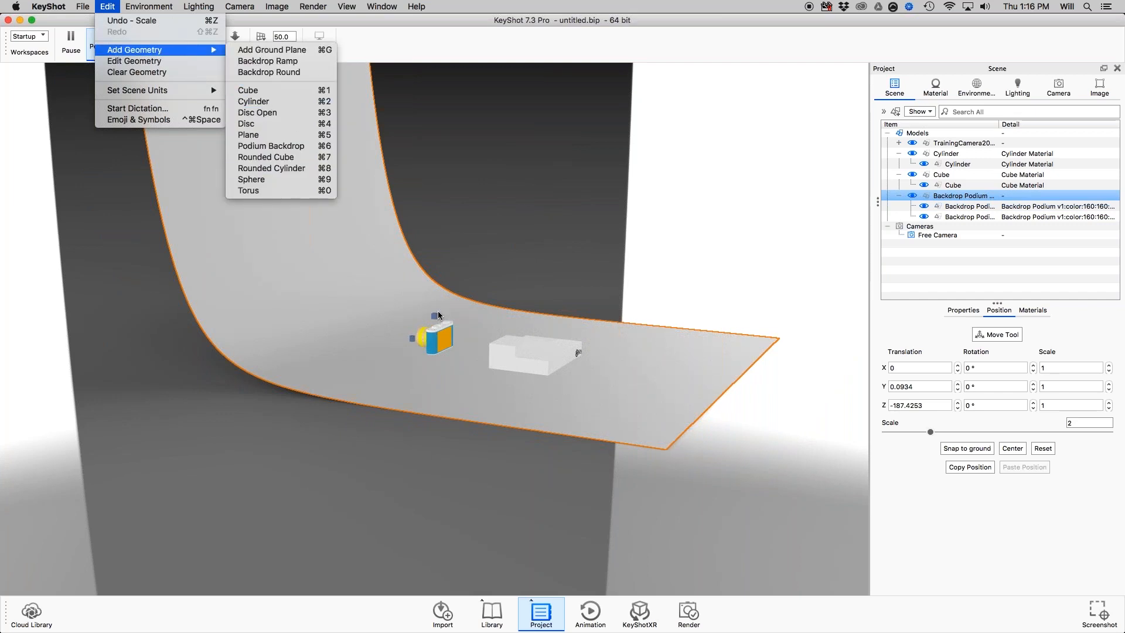
left_click(429, 256)
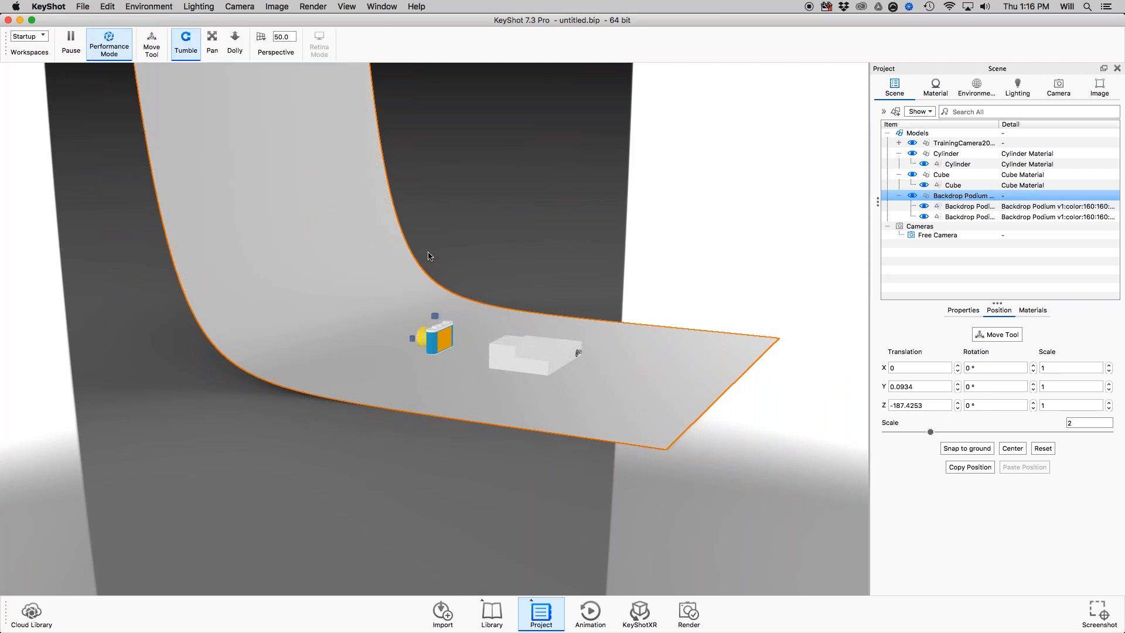
scroll(428, 256, "up", 5)
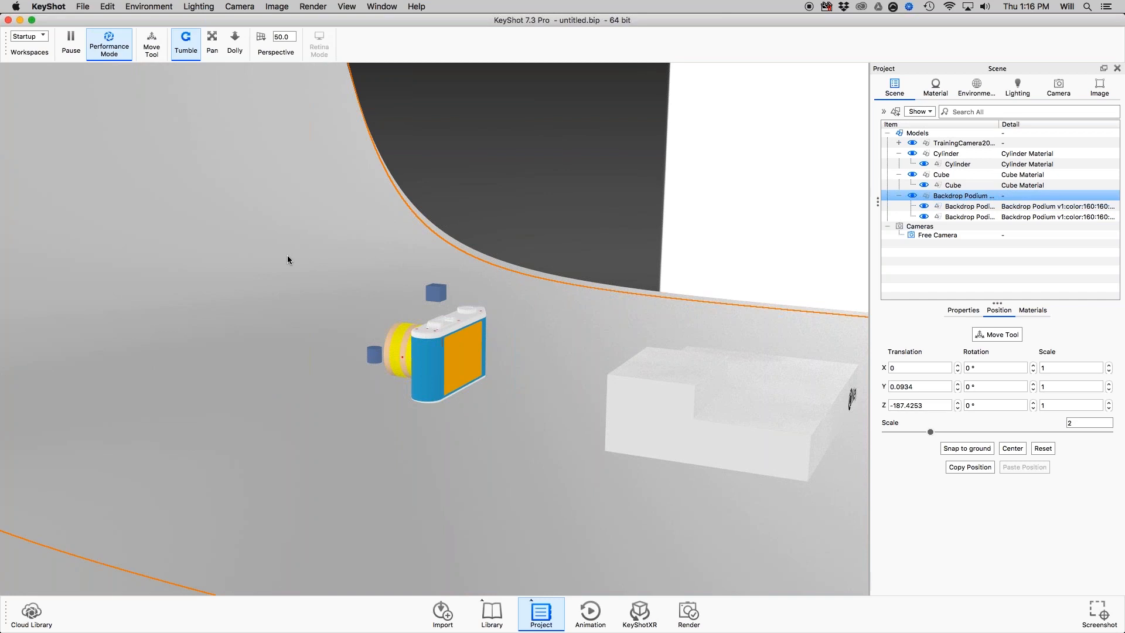
scroll(286, 257, "down", 6)
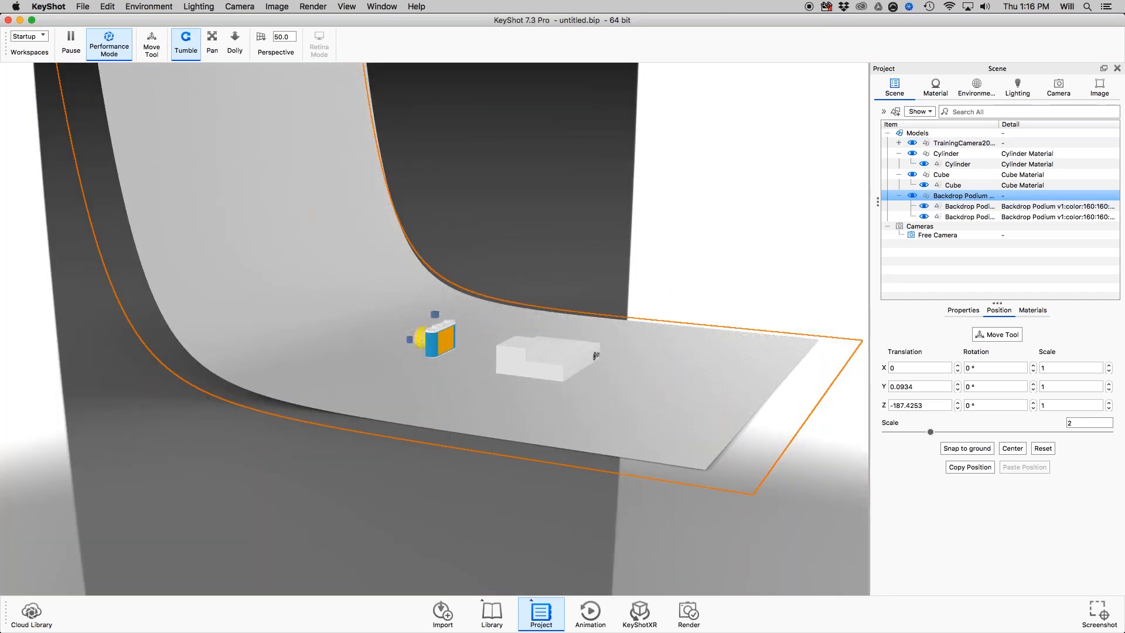
Switch to the Preview presentation and look at the Models folder inside the Keyshot7 resources folder in Finder.
key("super+Tab")
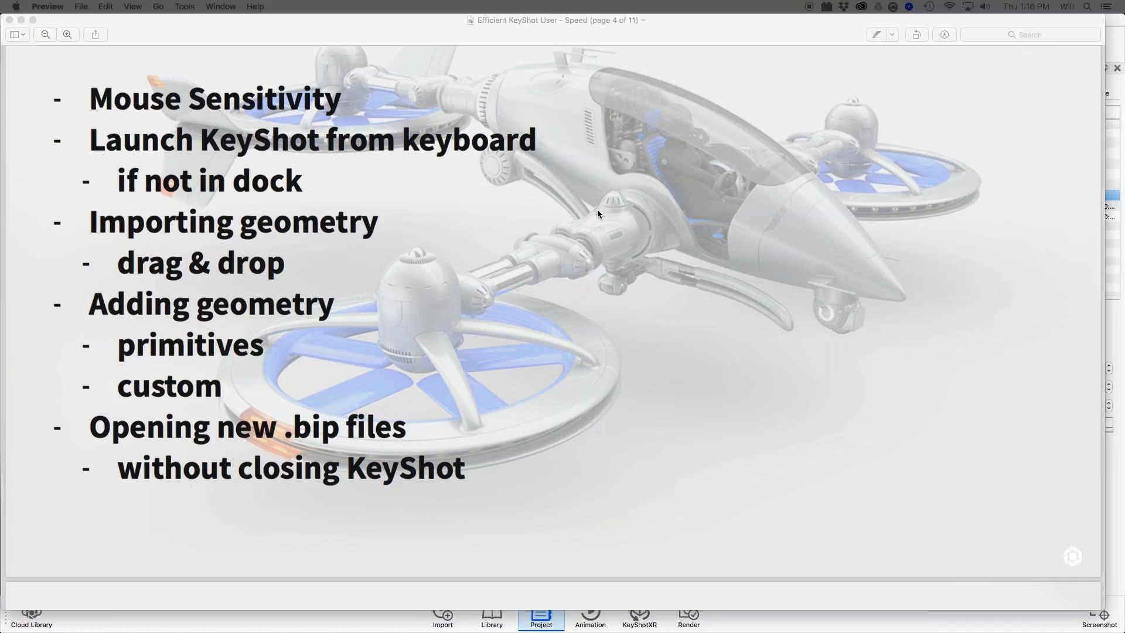
left_click_drag(598, 214, 277, 94)
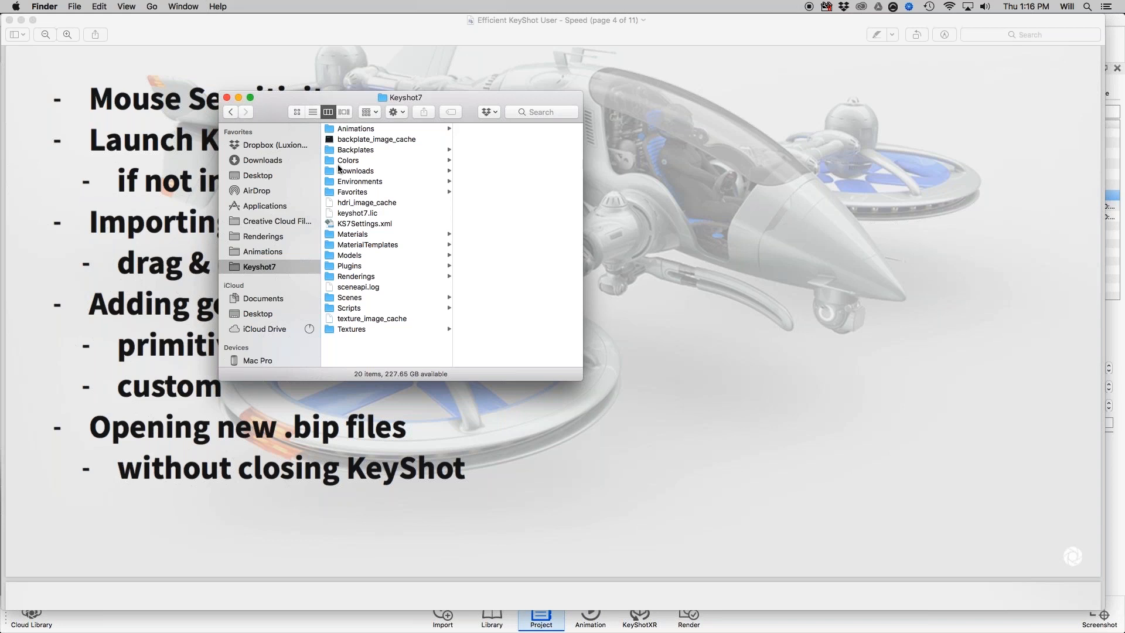
left_click(349, 256)
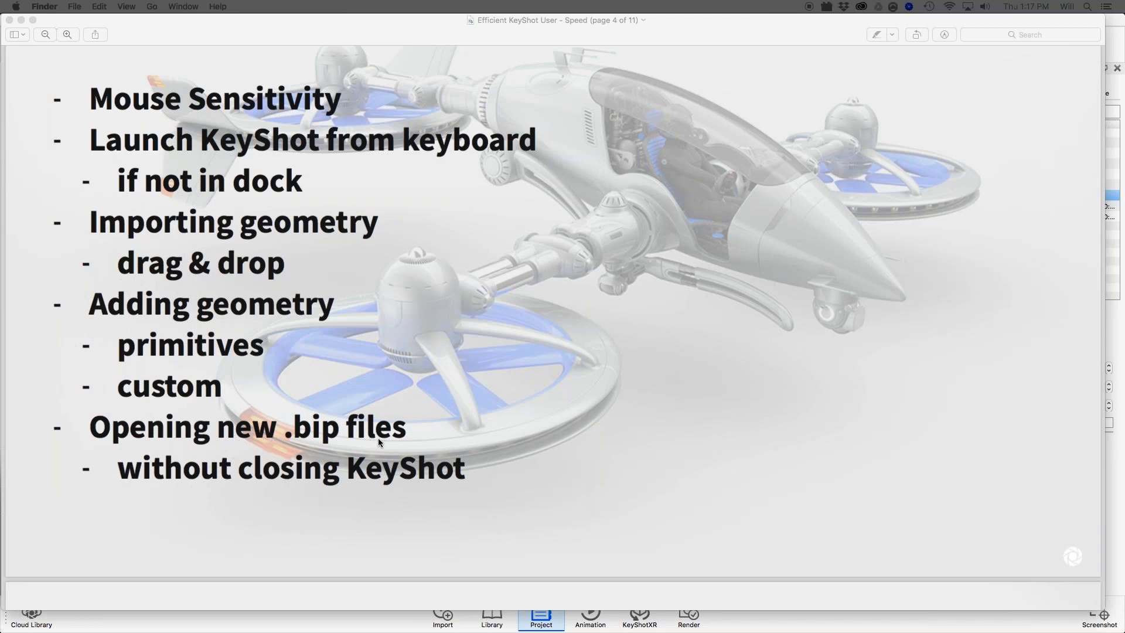
left_click(194, 111)
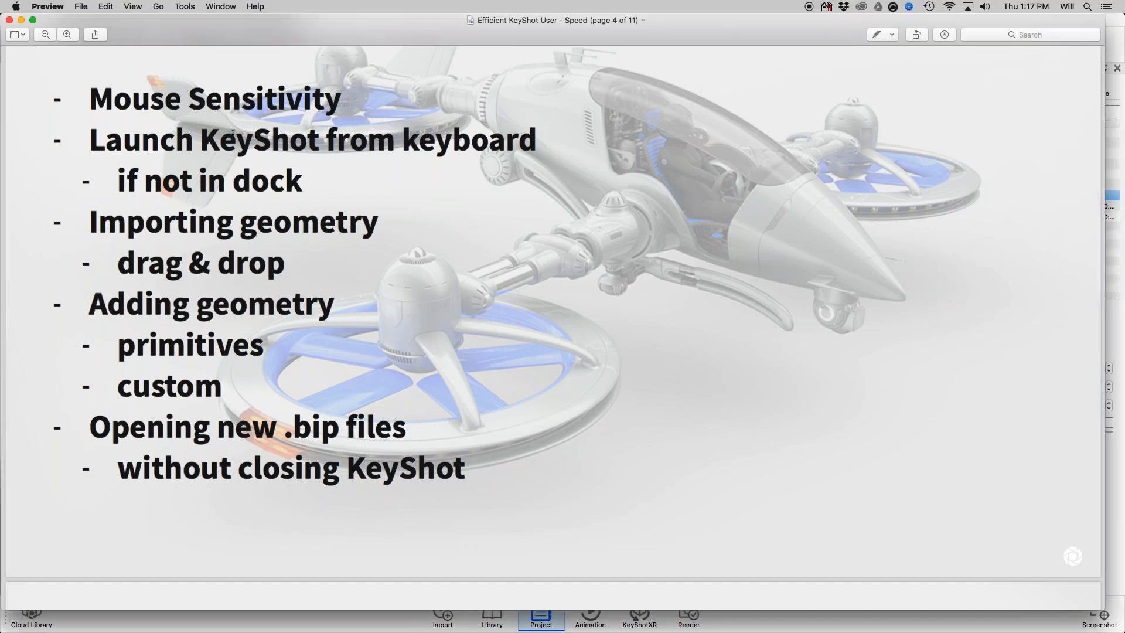
Switch back to KeyShot and view the podium backdrop scene from farther away.
key("super+Tab")
key("super+Tab")
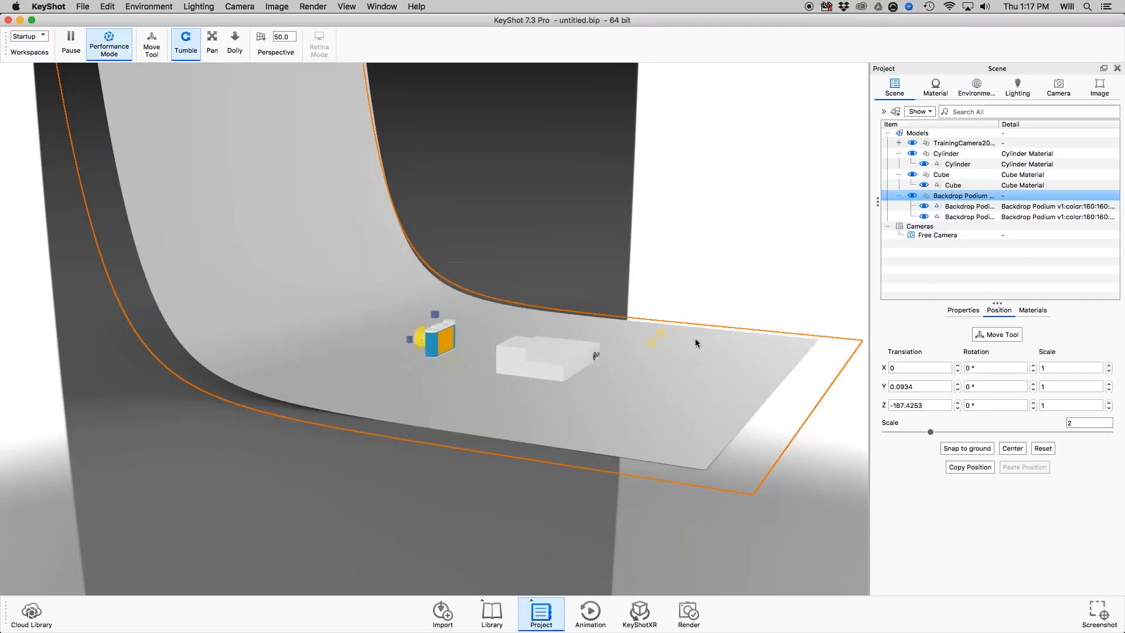
scroll(567, 305, "down", 4)
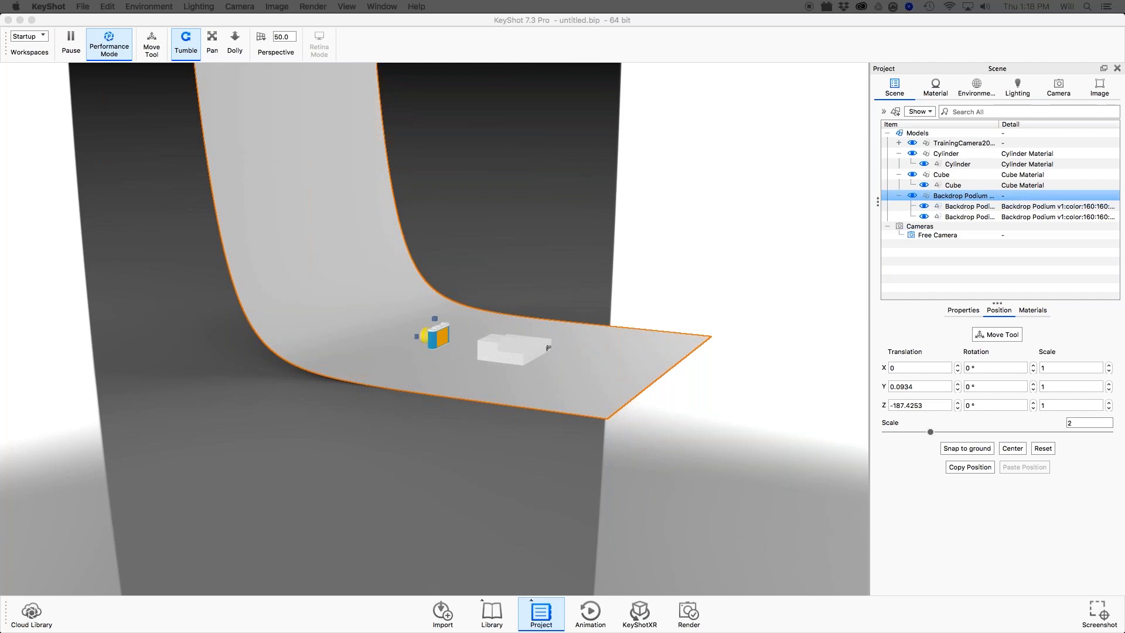
Load Studio Startup.bip into the KeyShot window showing animation.bip, using the Open file option instead of importing it.
left_click_drag(874, 336, 564, 220)
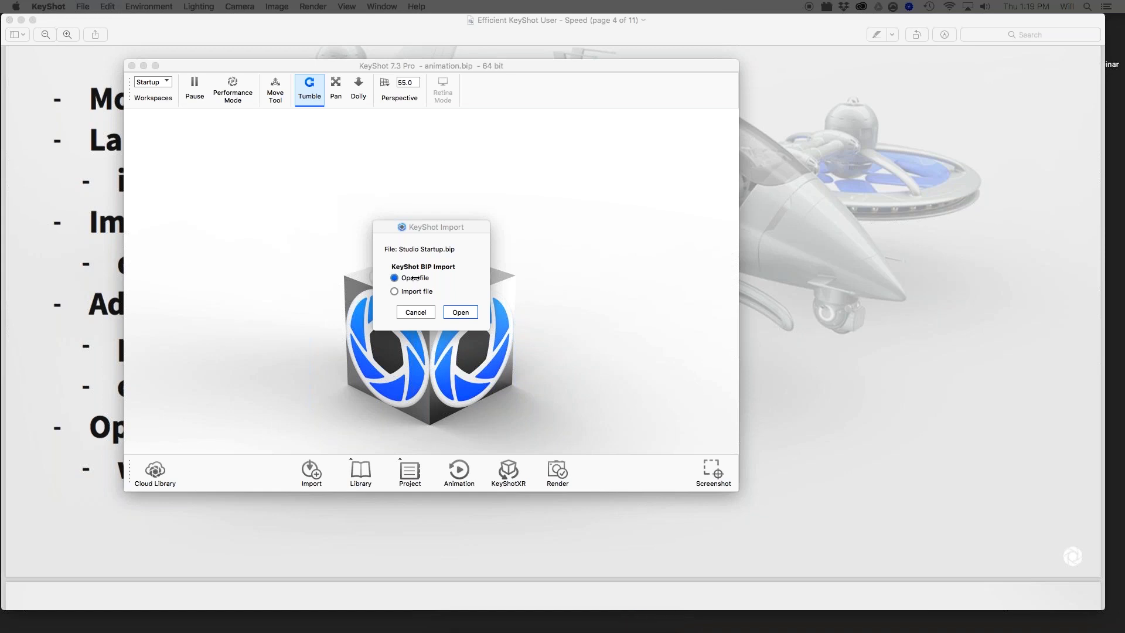
left_click(461, 313)
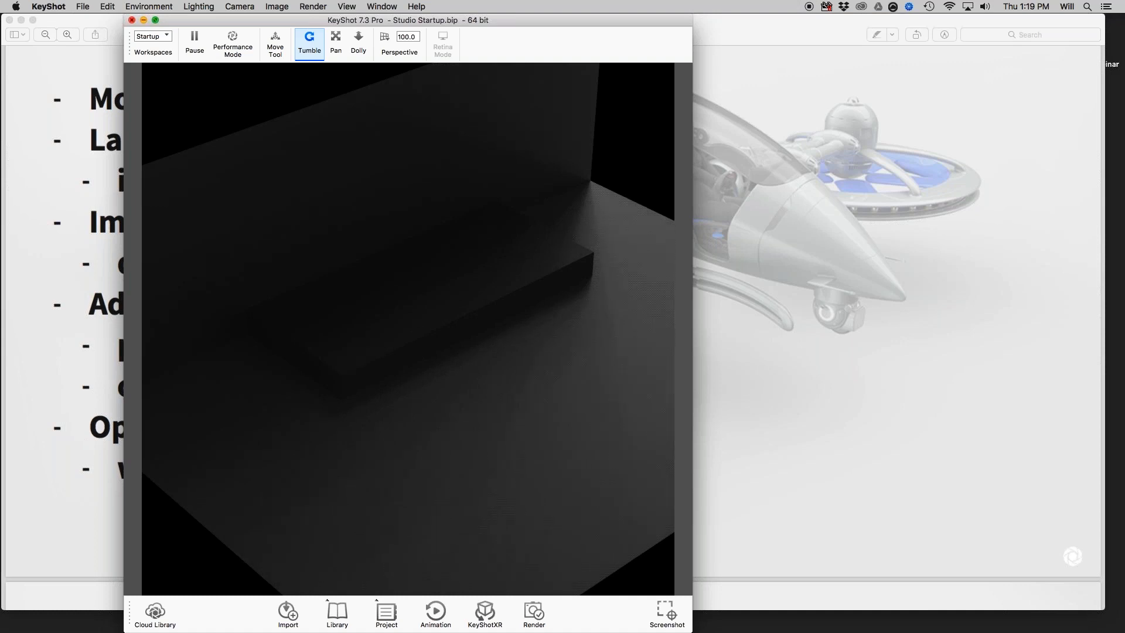
left_click(132, 20)
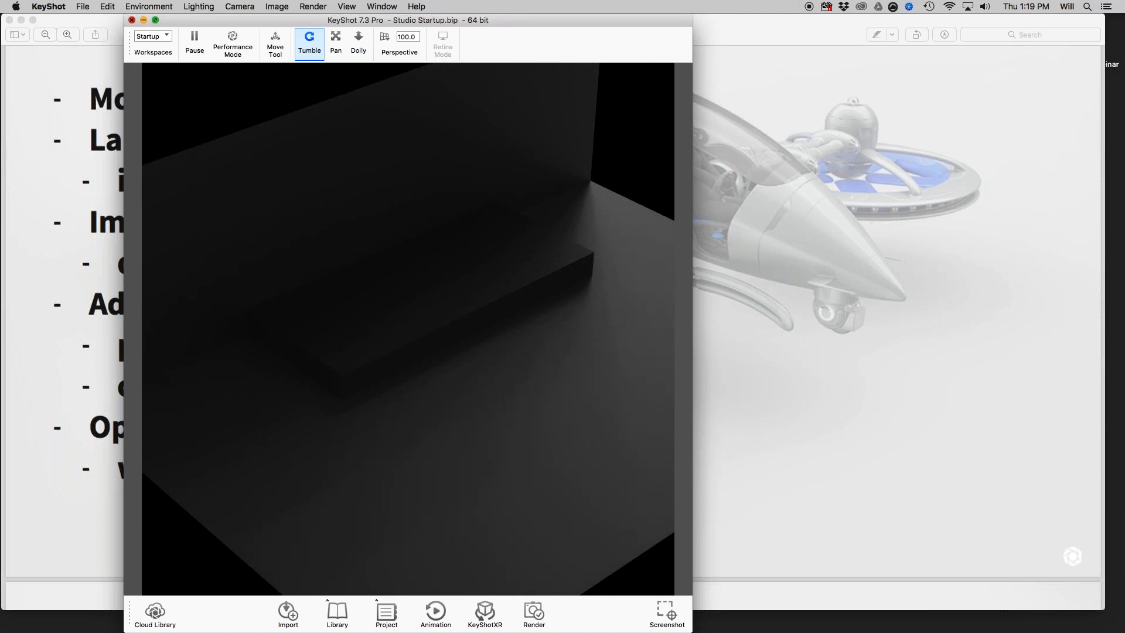
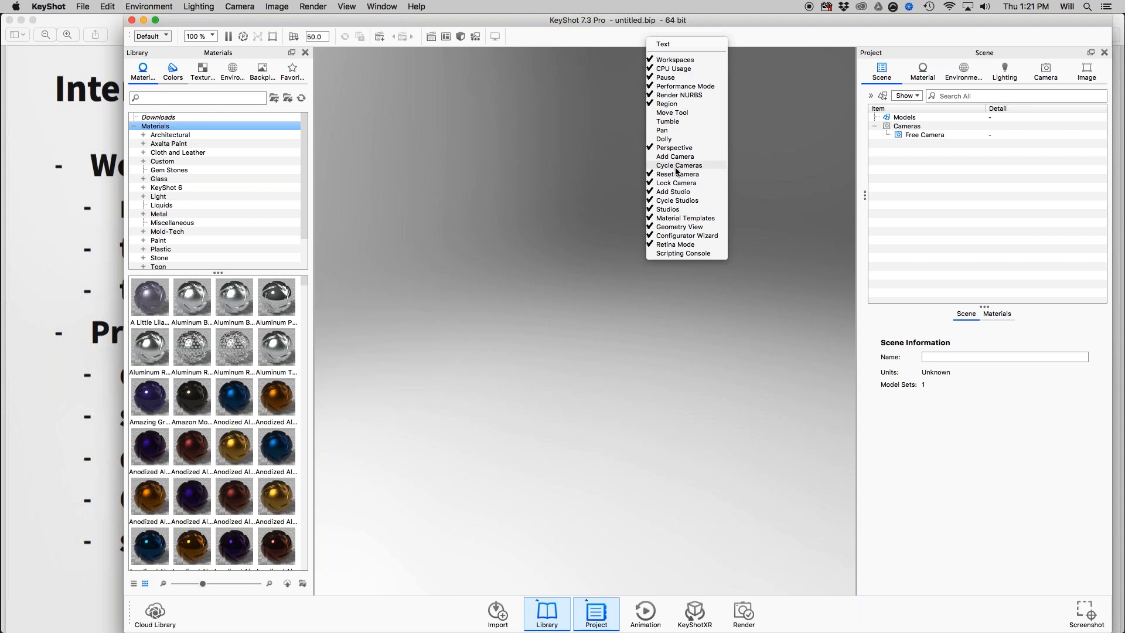
Remove the Reset Camera, Lock Camera, Add Studio and Cycle Studios tools from the toolbar.
left_click(677, 174)
left_click(675, 183)
left_click(674, 192)
left_click(675, 200)
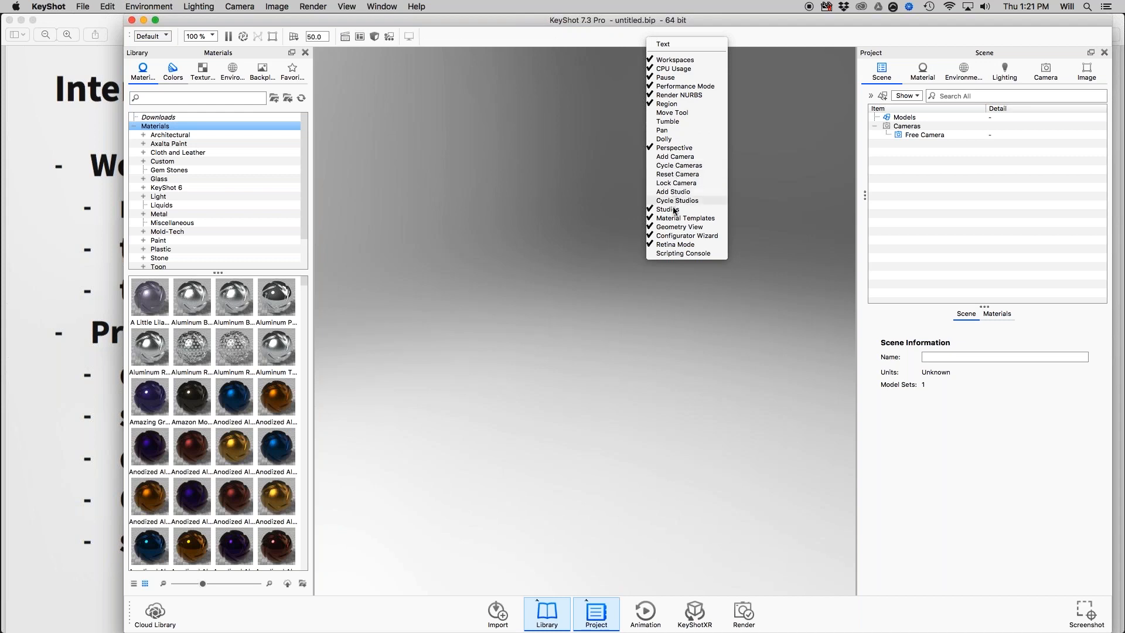
Remove the Material Templates, Geometry View, Configurator Wizard, Retina Mode and Render NURBS tools from the toolbar.
left_click(679, 218)
left_click(677, 227)
left_click(674, 235)
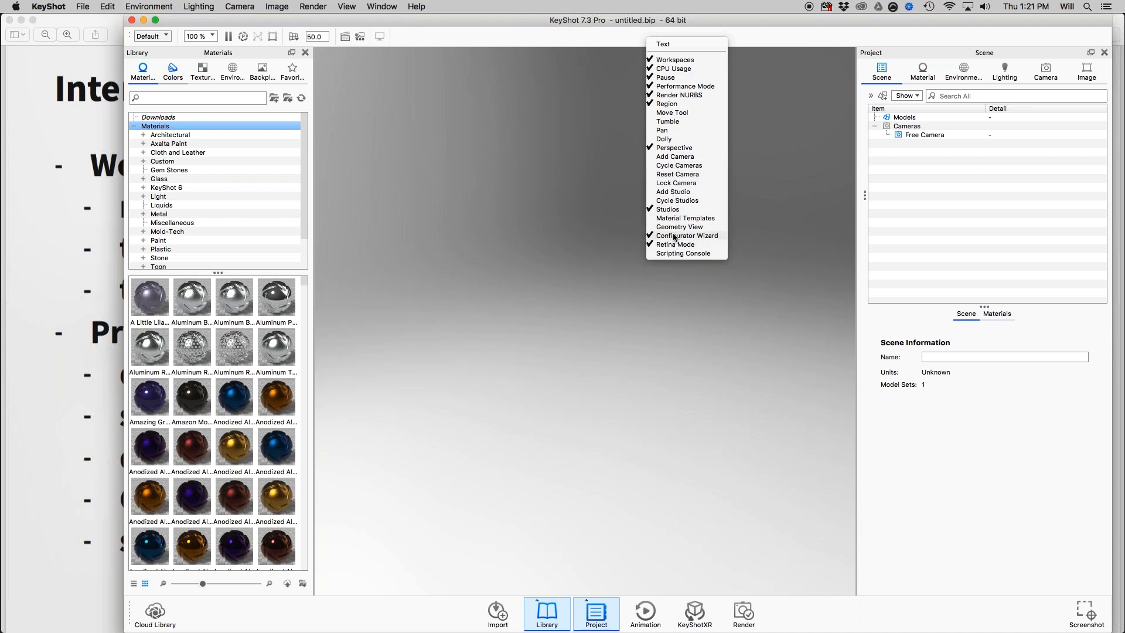
left_click(675, 244)
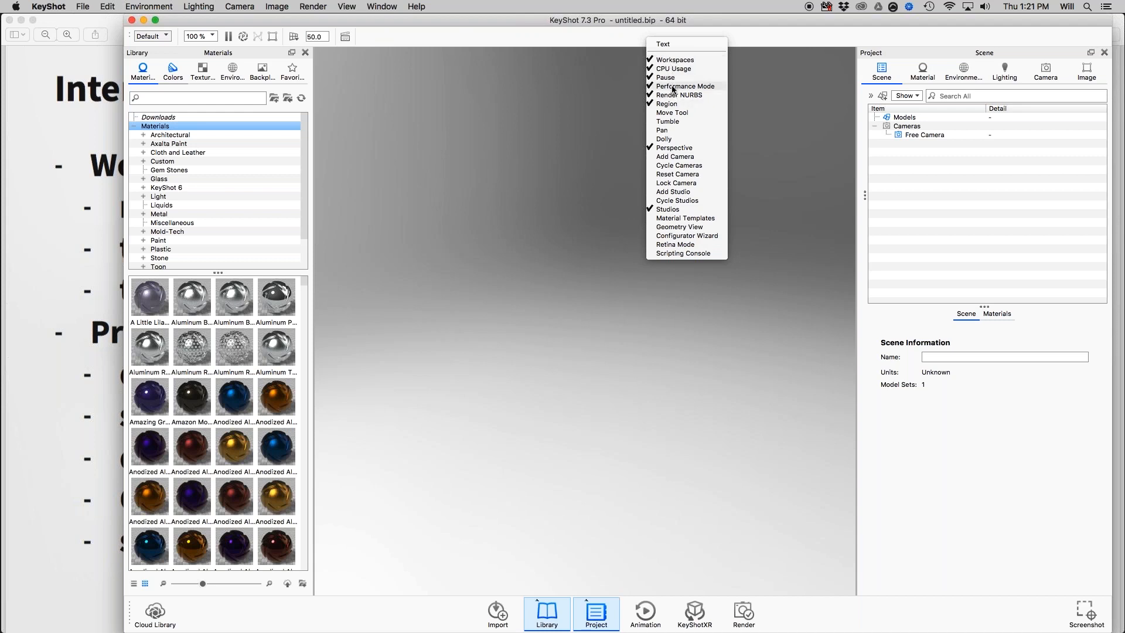
left_click(674, 87)
left_click(317, 54)
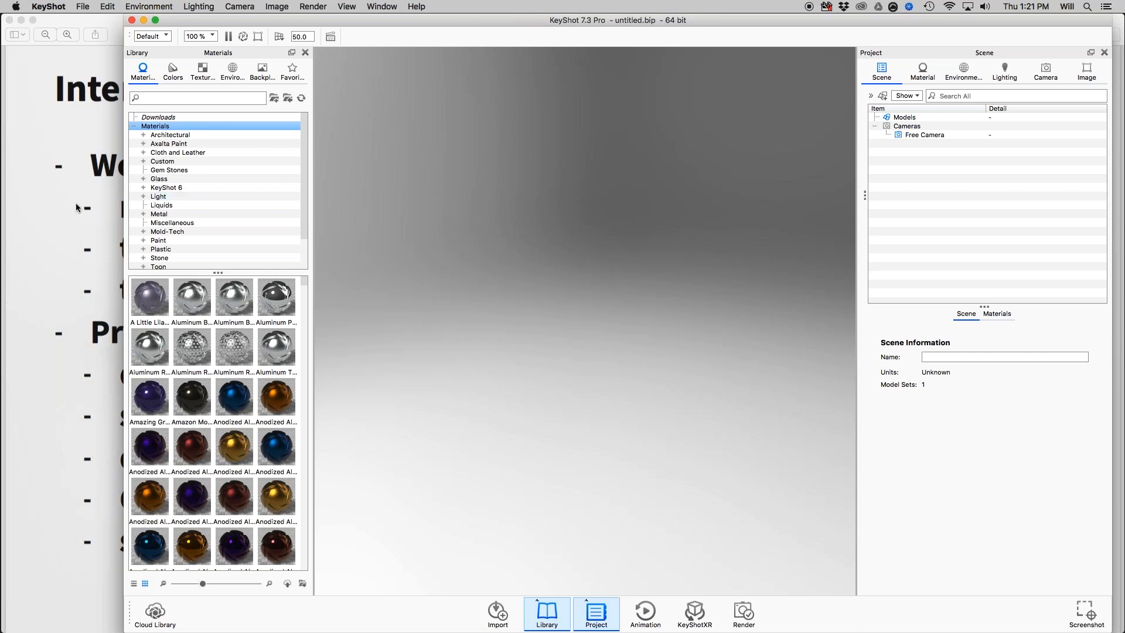
Look at the Interface slide in Preview, and return to KeyShot to widen its window across the full screen.
left_click(110, 26)
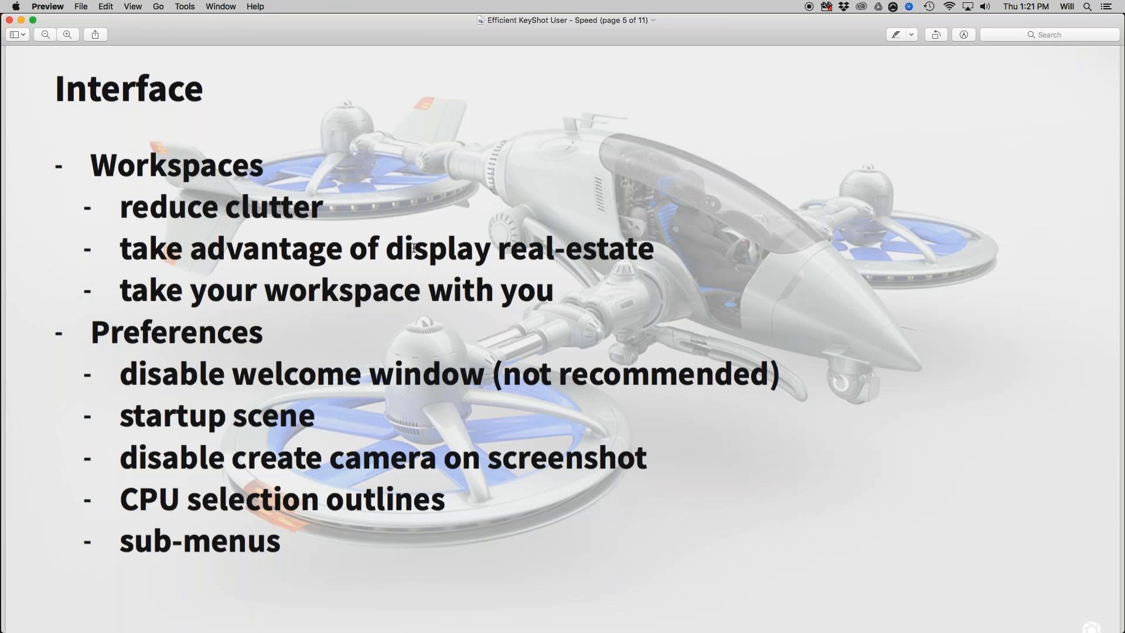
key("super+Tab")
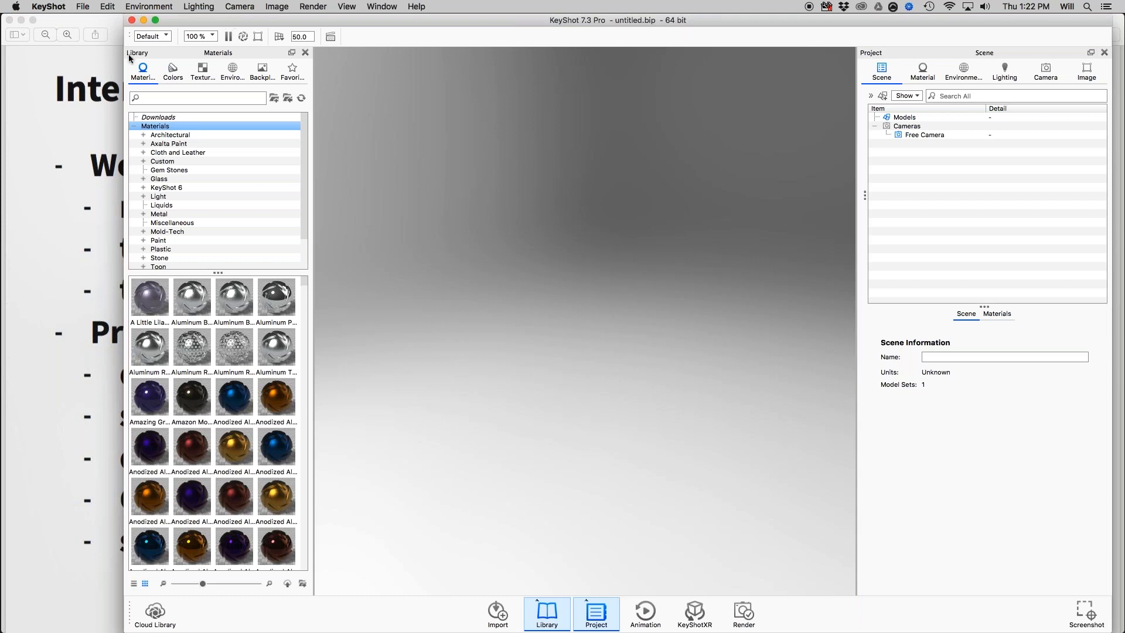
left_click_drag(100, 53, 0, 53)
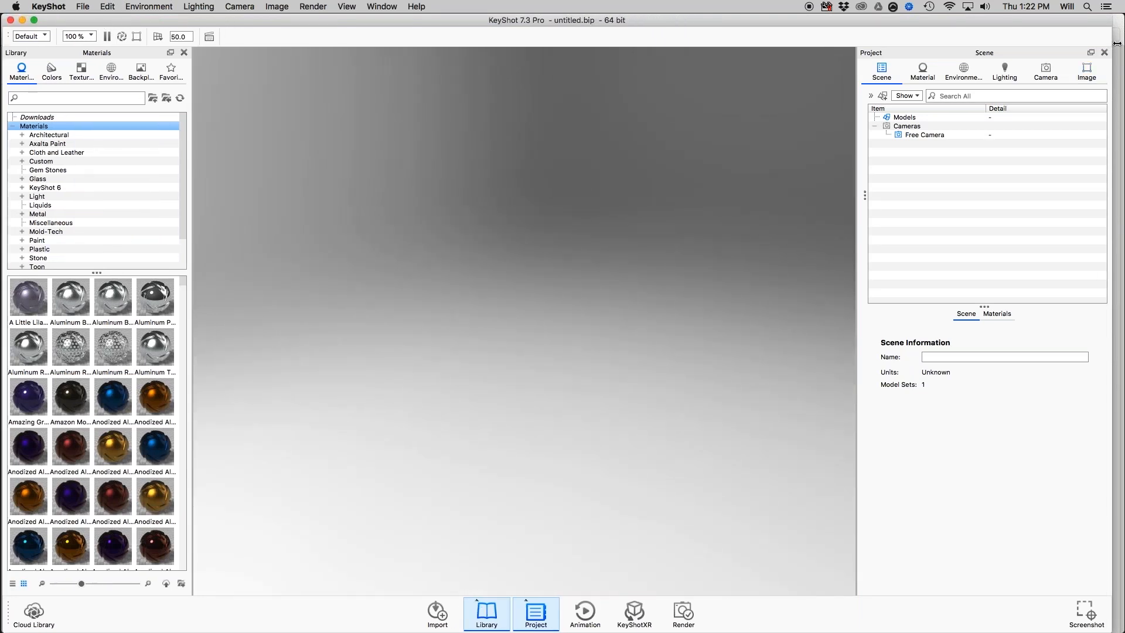
left_click_drag(1116, 43, 1124, 43)
Switch to the Animation workspace and view the camera frustum in the Geometry View from the side.
left_click(32, 37)
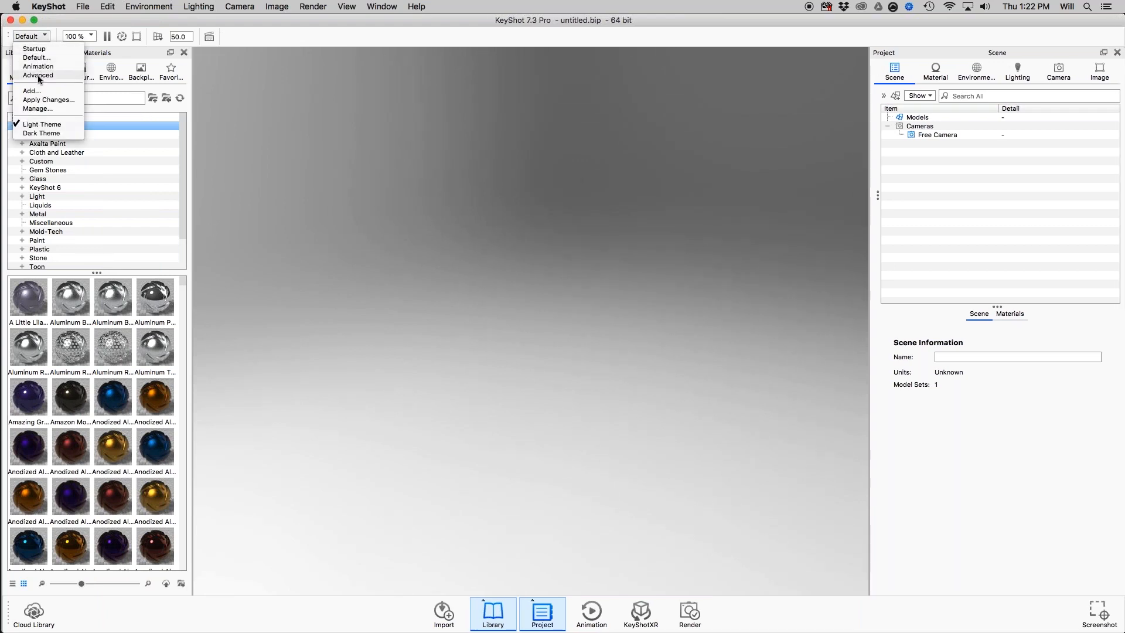
left_click(38, 67)
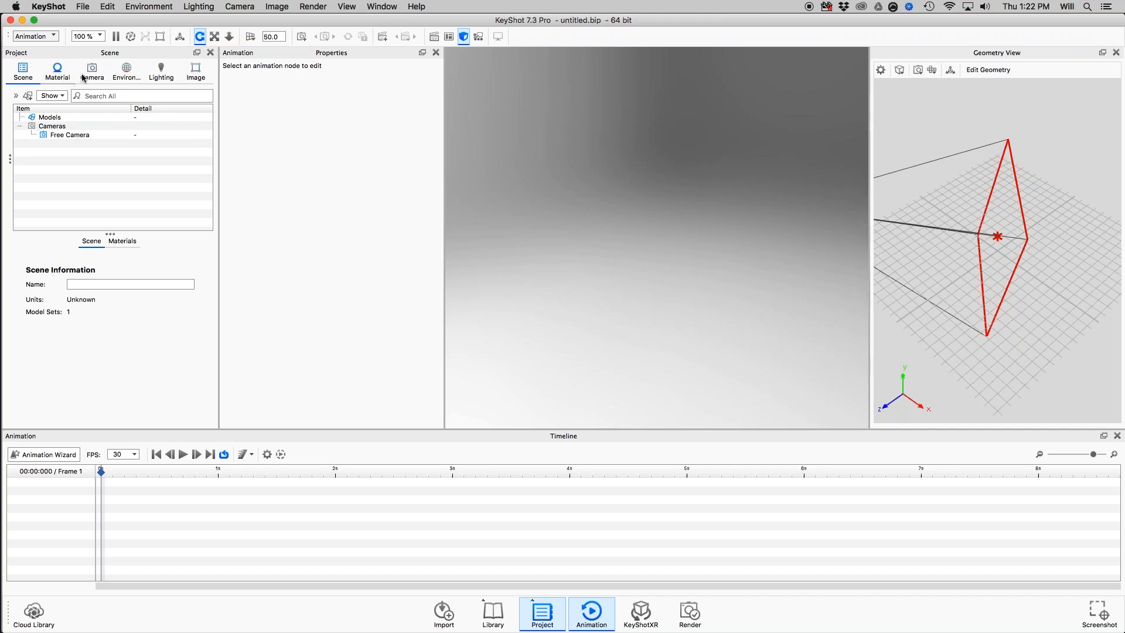
left_click_drag(956, 245, 989, 249)
middle_click_drag(990, 248, 1011, 252)
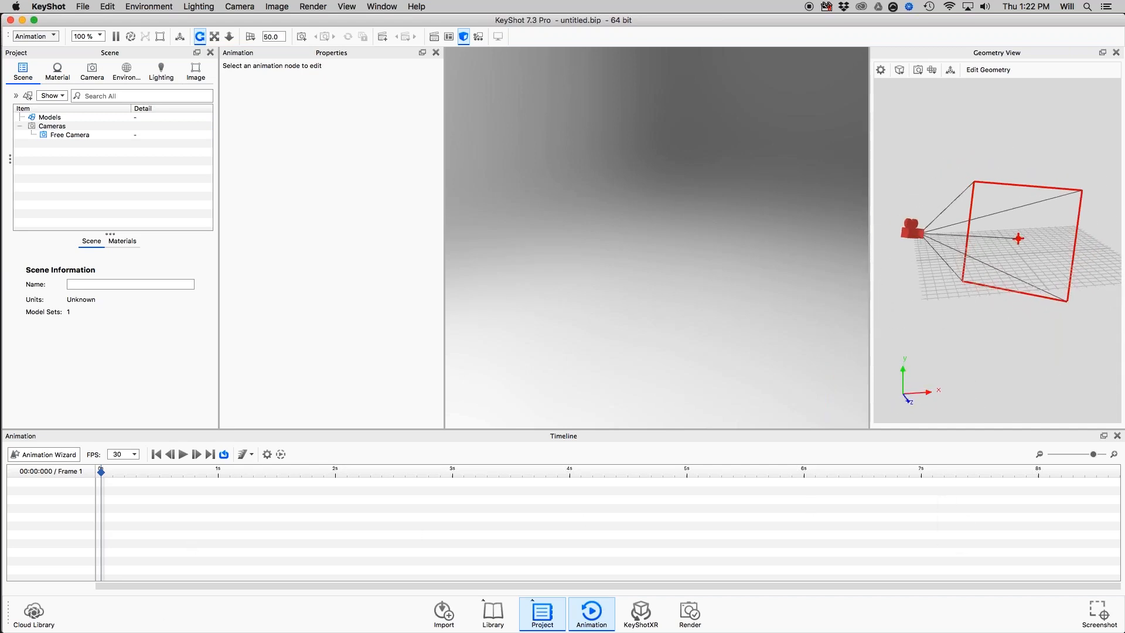
Zoom the animation timeline out to span more than 30 seconds, and narrow the KeyShot window and widen it back to full width.
left_click(1039, 455)
left_click(1040, 455)
left_click(1040, 455)
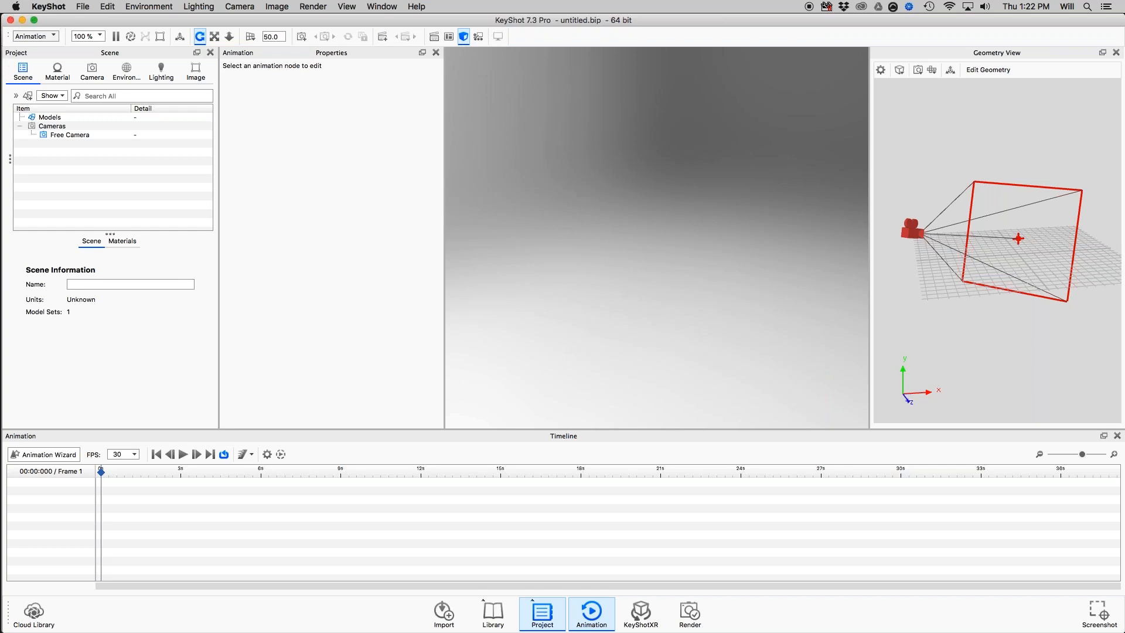
left_click_drag(6, 18, 152, 49)
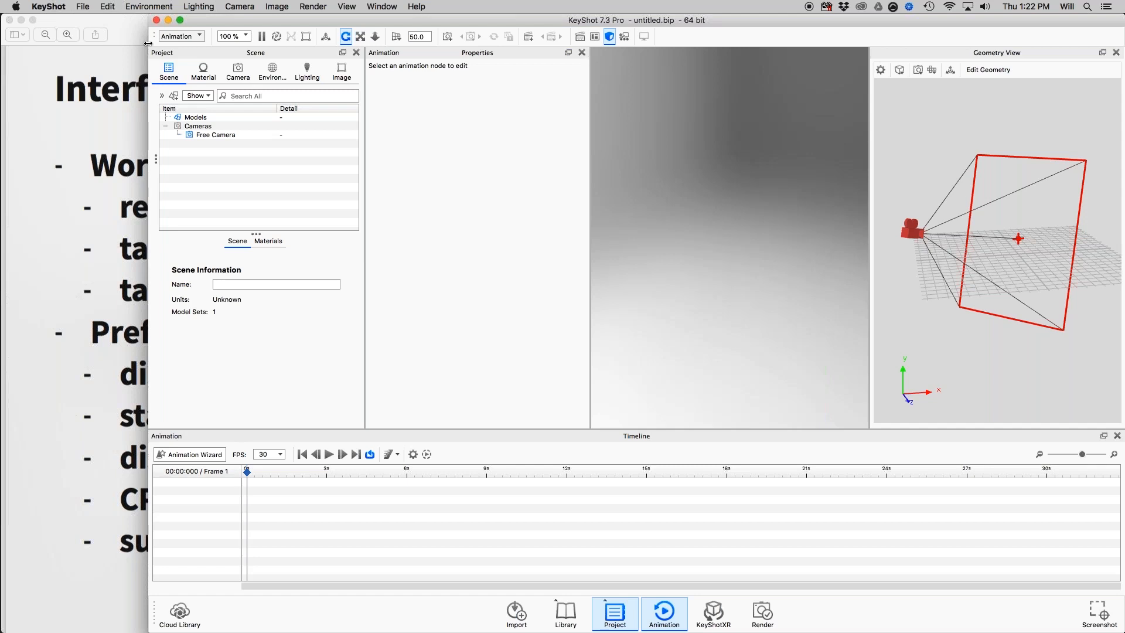
left_click_drag(134, 43, 2, 42)
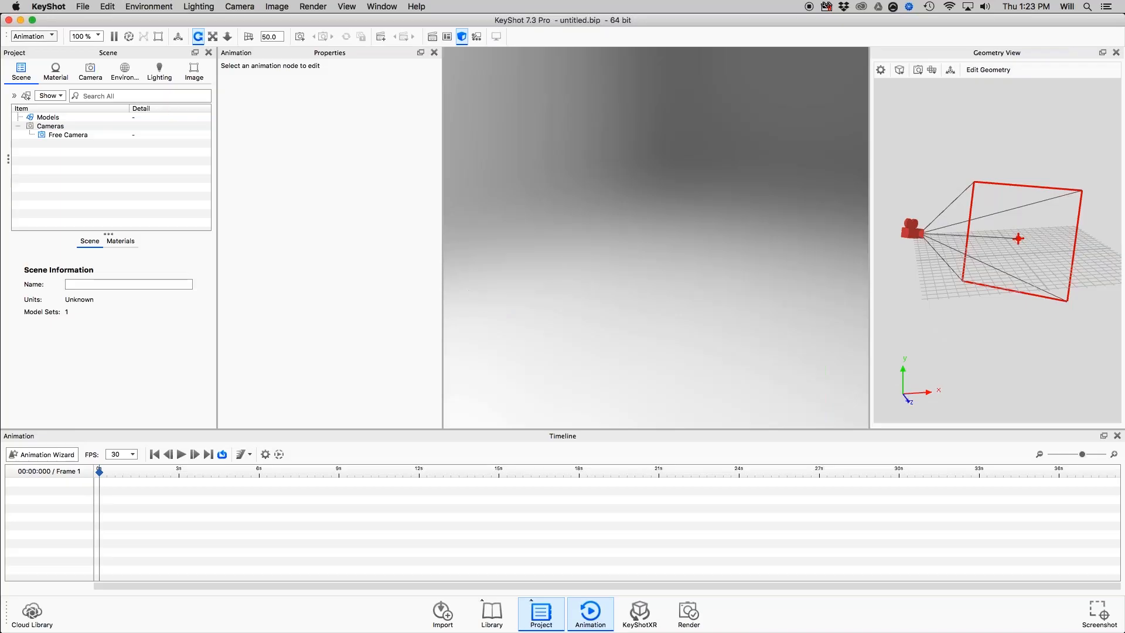
Review the import and export options for managing workspaces, and check the Interface slide in Preview before returning to KeyShot.
left_click(41, 37)
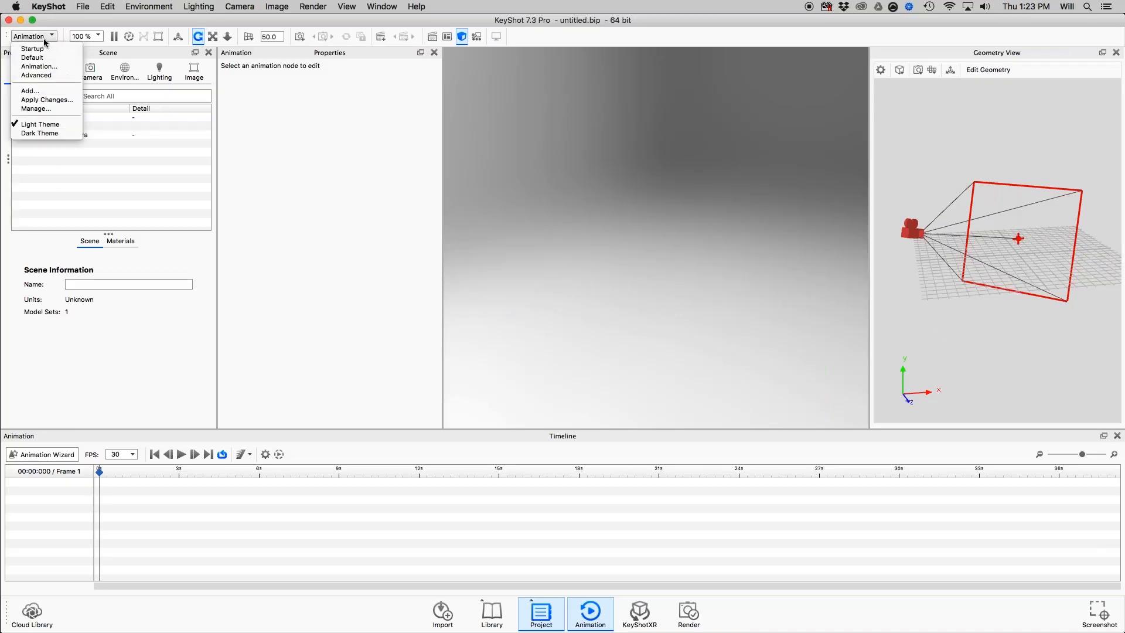
left_click(46, 109)
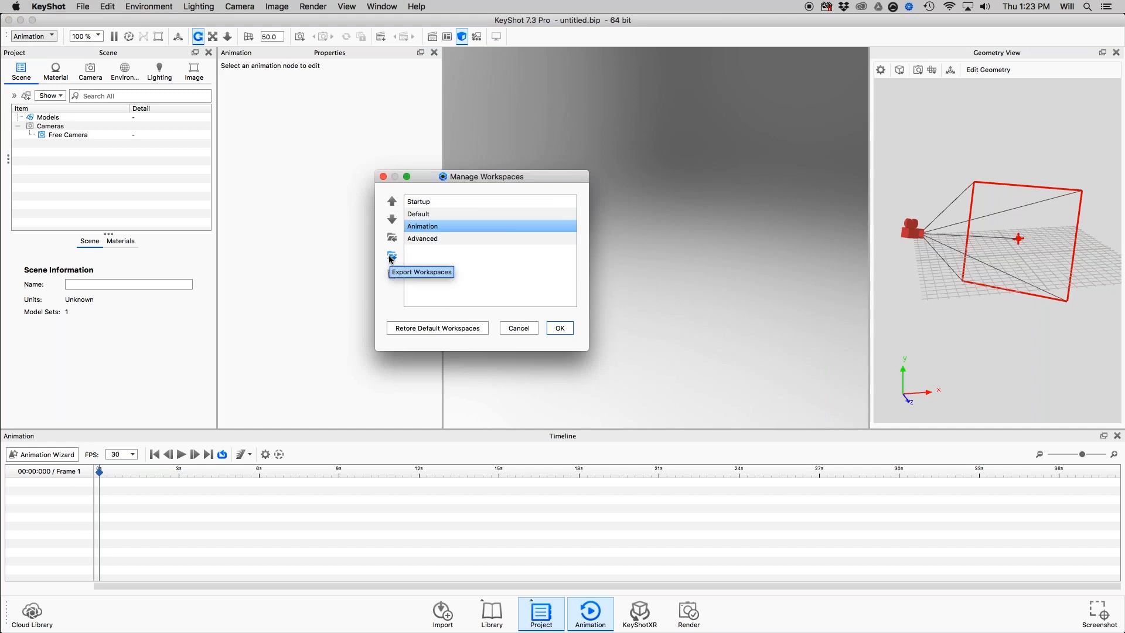
left_click_drag(437, 180, 408, 162)
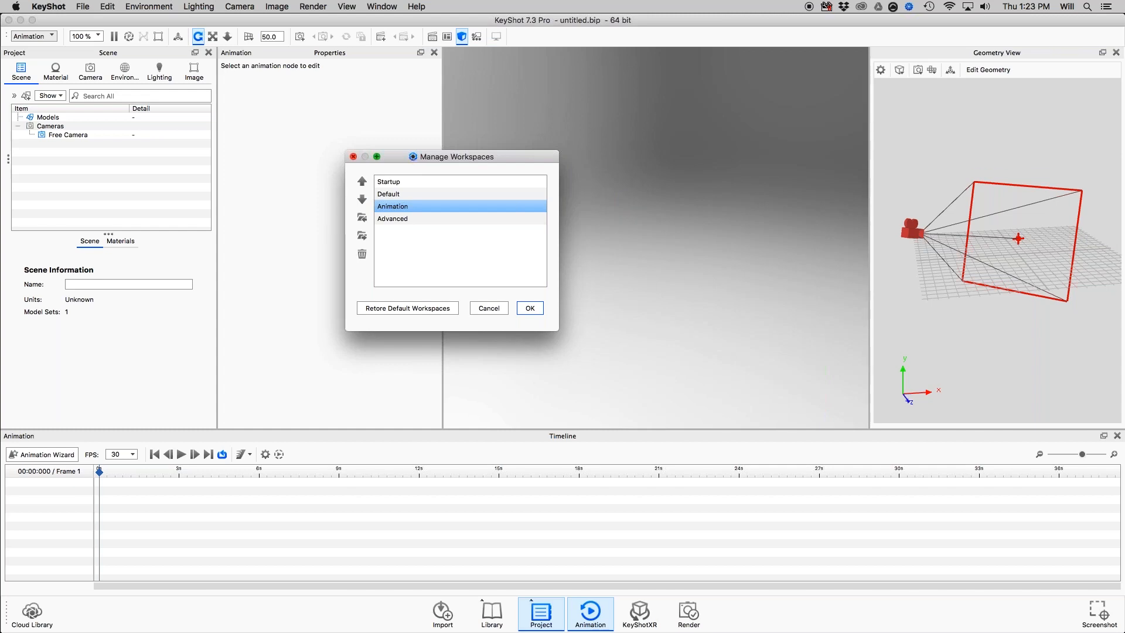
left_click(353, 157)
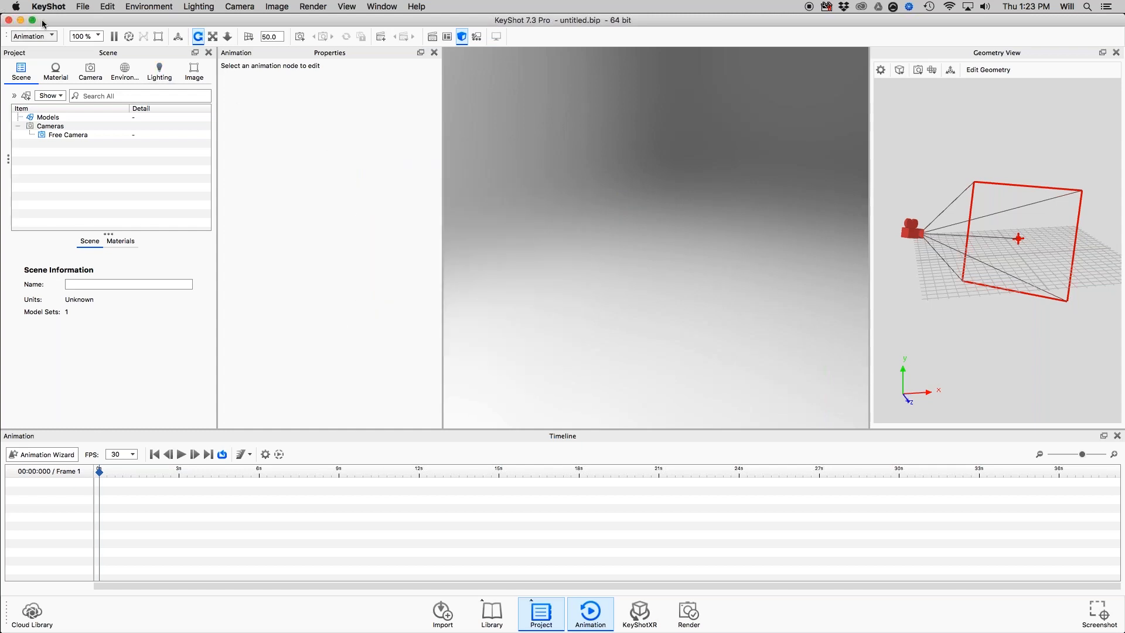
key("super+Tab")
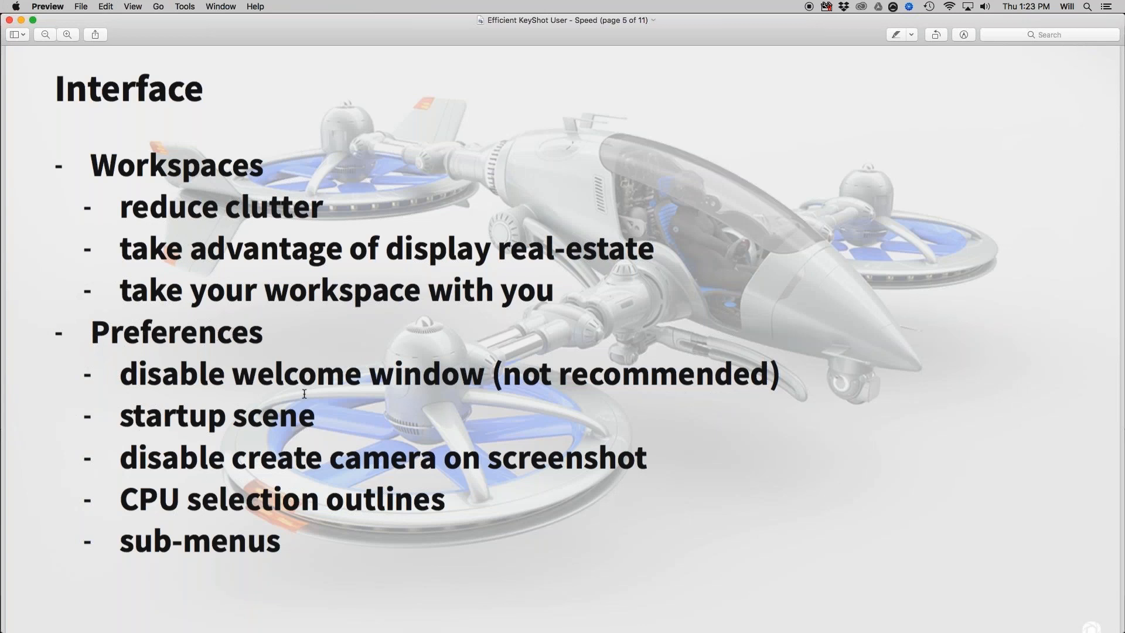
key("super+Tab")
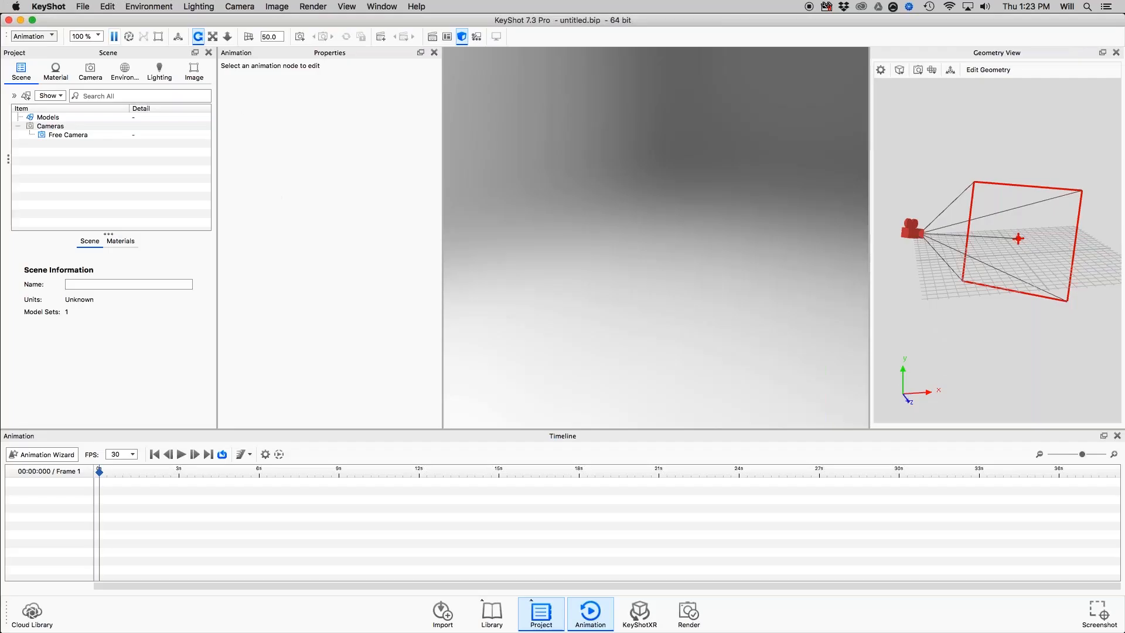
Turn off saving a camera with each screenshot in the general preferences.
left_click(58, 7)
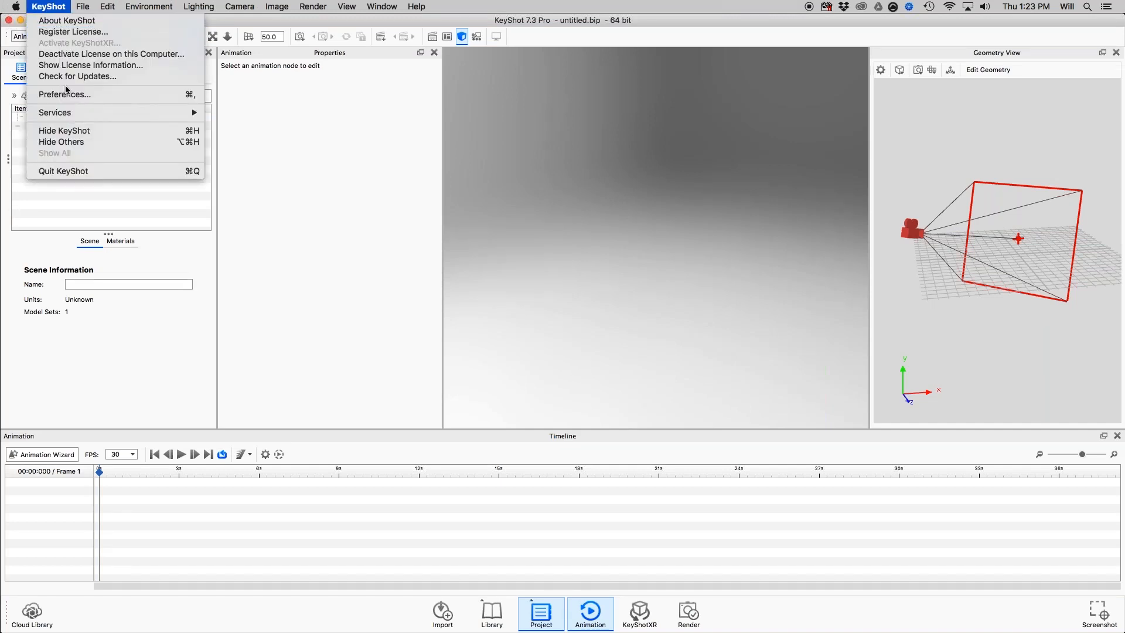
left_click(357, 230)
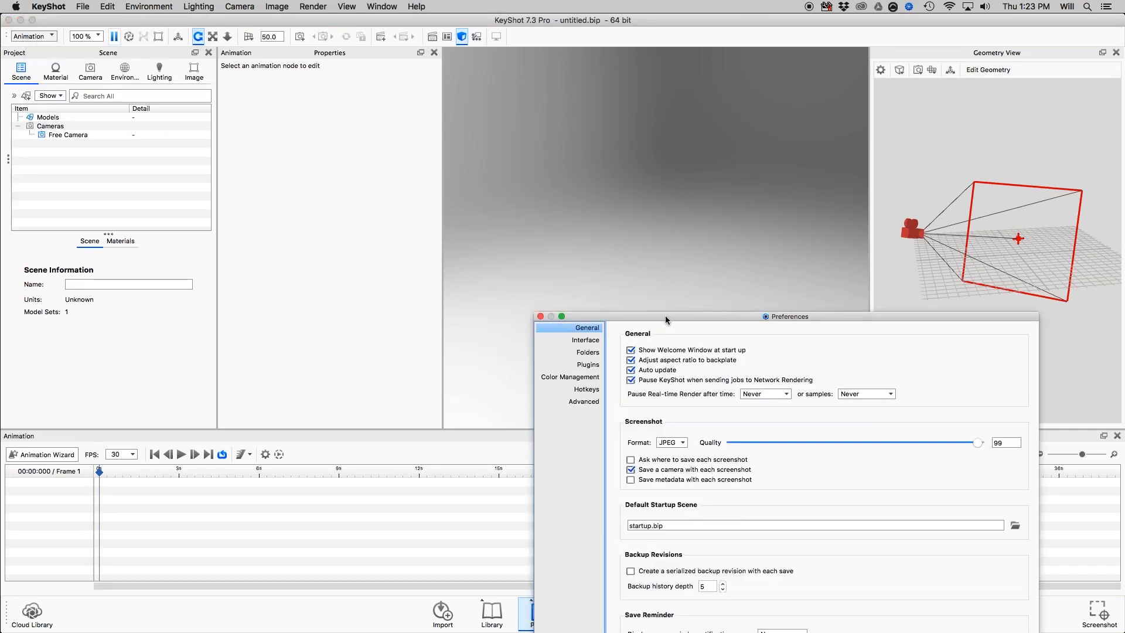
left_click_drag(666, 318, 582, 99)
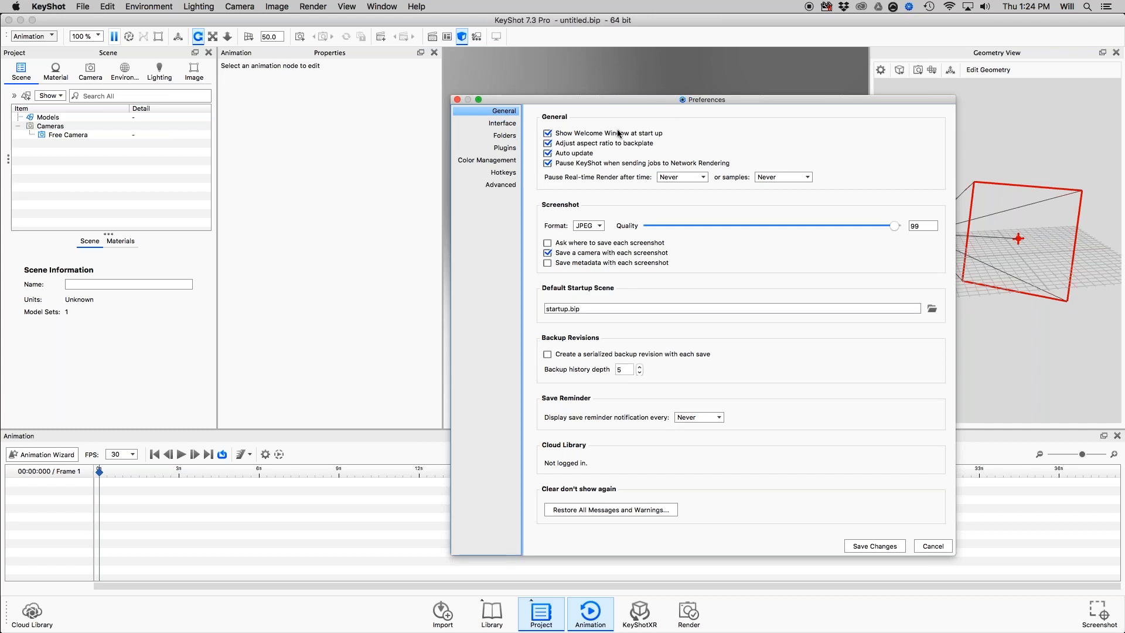
left_click(548, 134)
left_click(549, 256)
Check the Interface slide in Preview, and enable sub menus in the realtime view in KeyShot's interface preferences, saving the changes.
key("super+Tab")
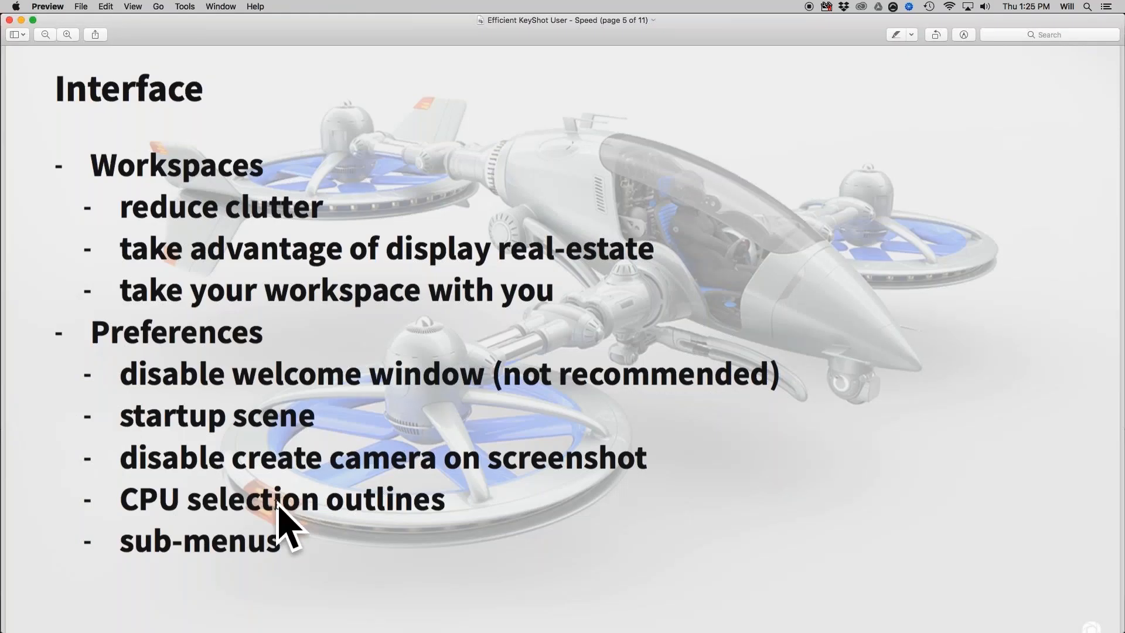
key("super+Tab")
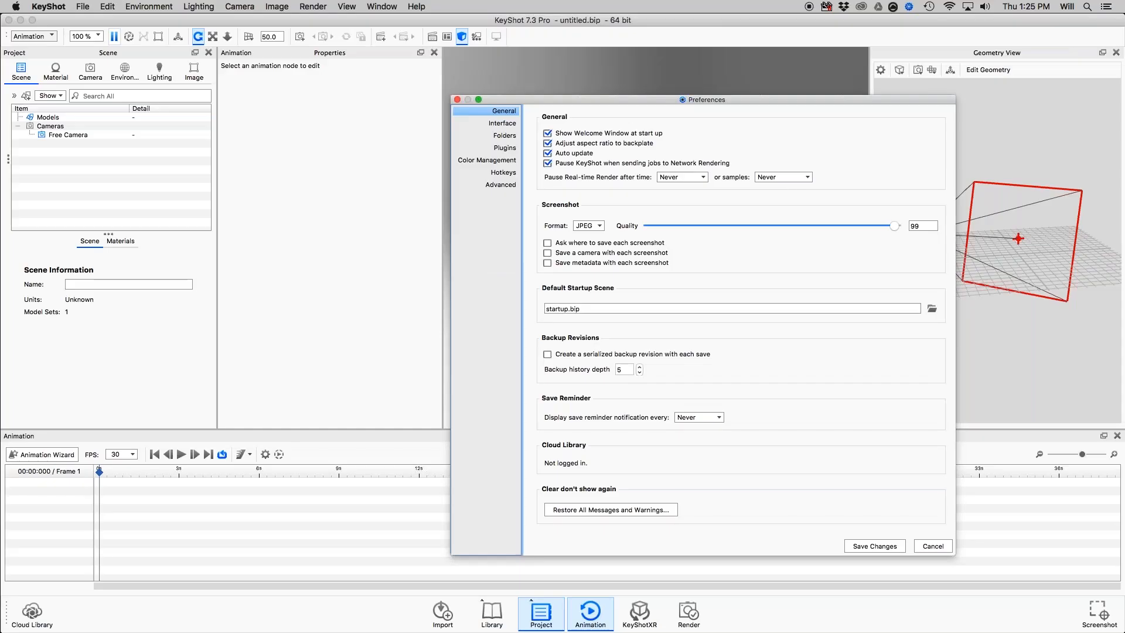
left_click(510, 129)
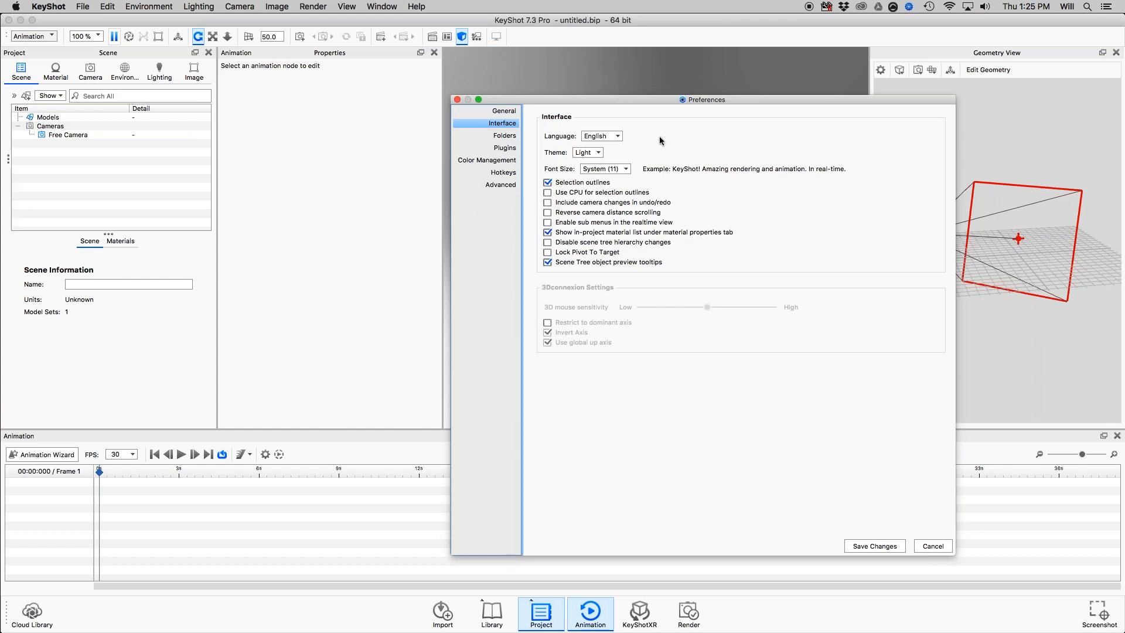
left_click_drag(667, 98, 722, 98)
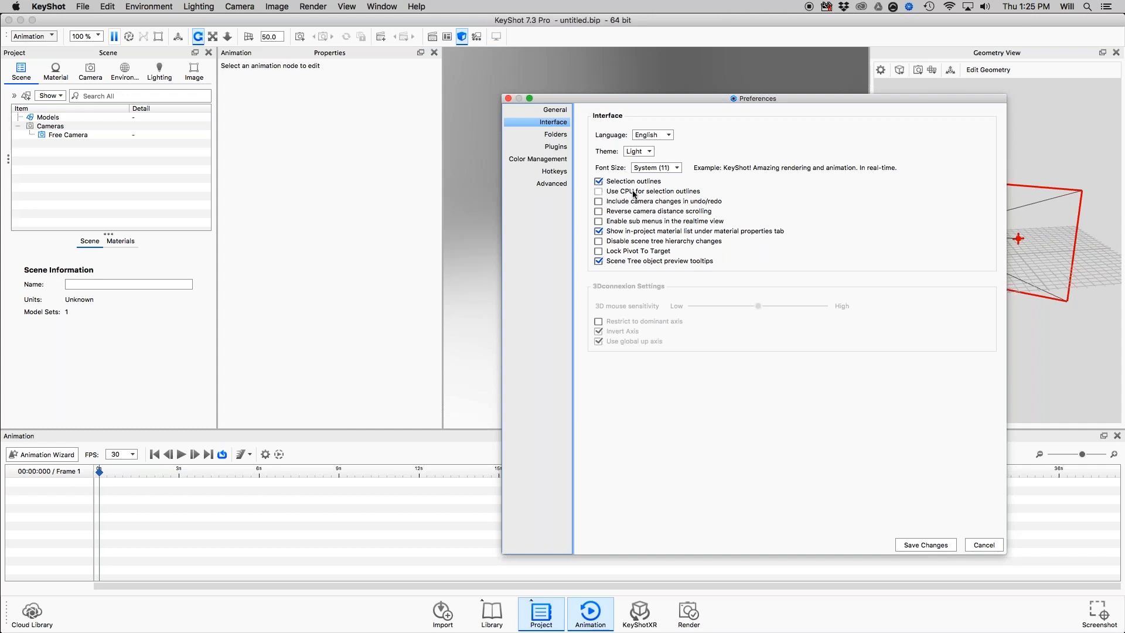
left_click(598, 192)
left_click(600, 193)
left_click(599, 222)
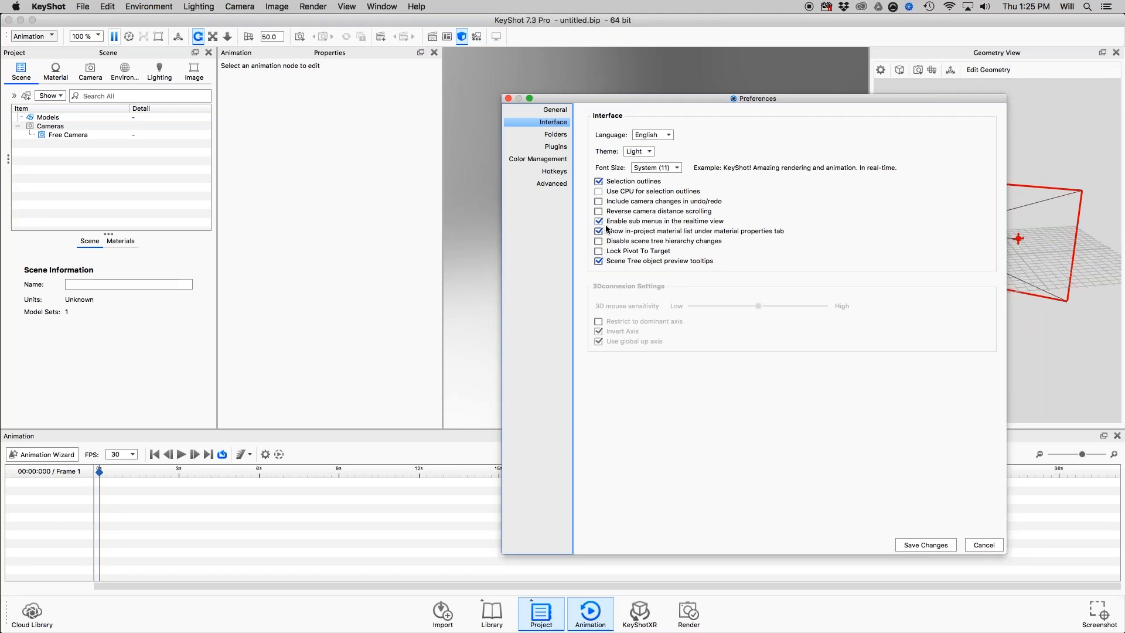
left_click(918, 545)
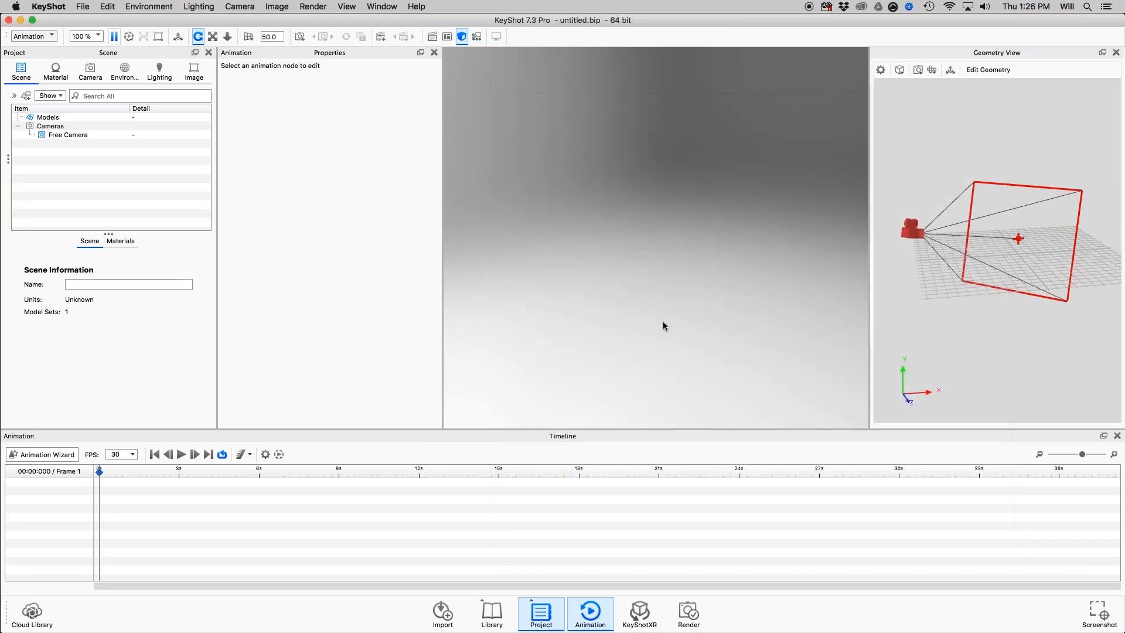
Check the context options of the empty real-time view, and add a cube to the scene at its default position.
right_click(609, 187)
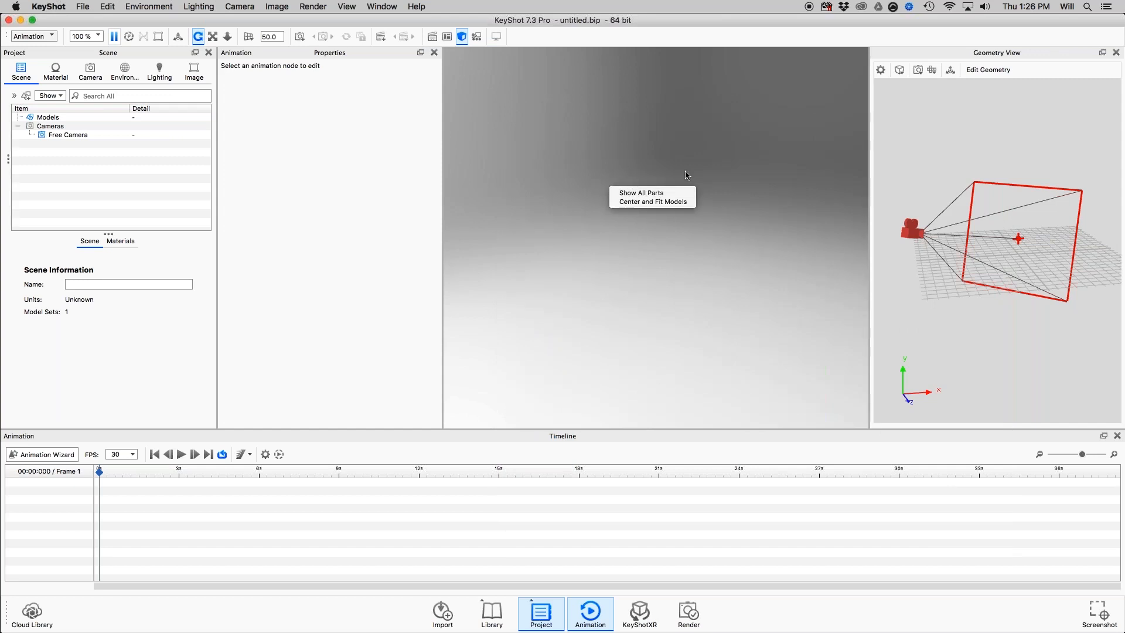
left_click(638, 194)
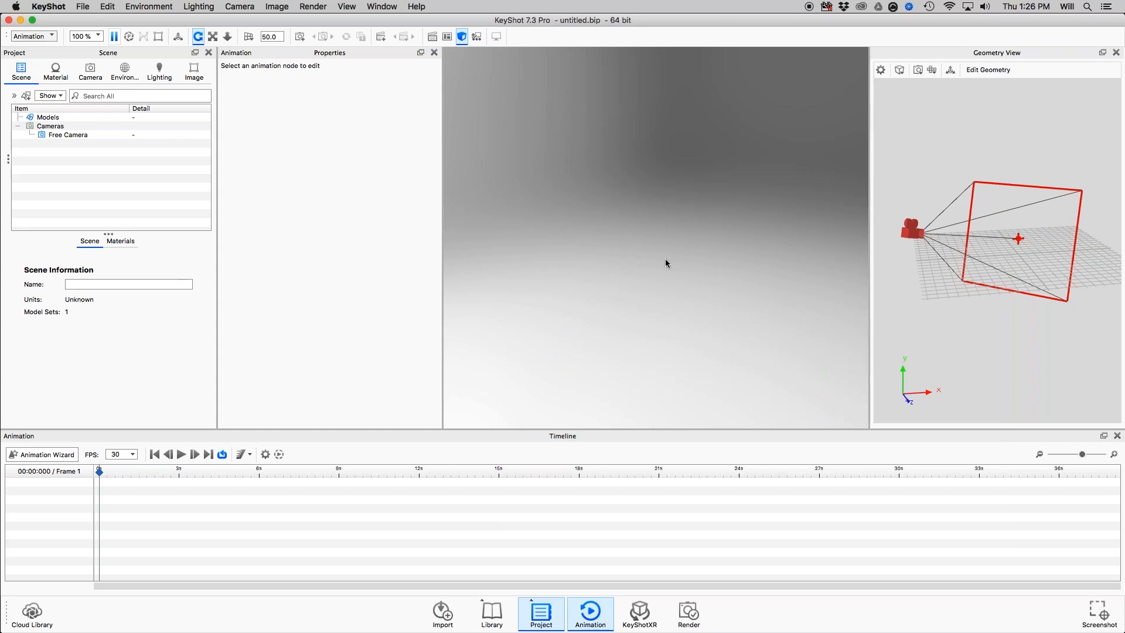
key("super+1")
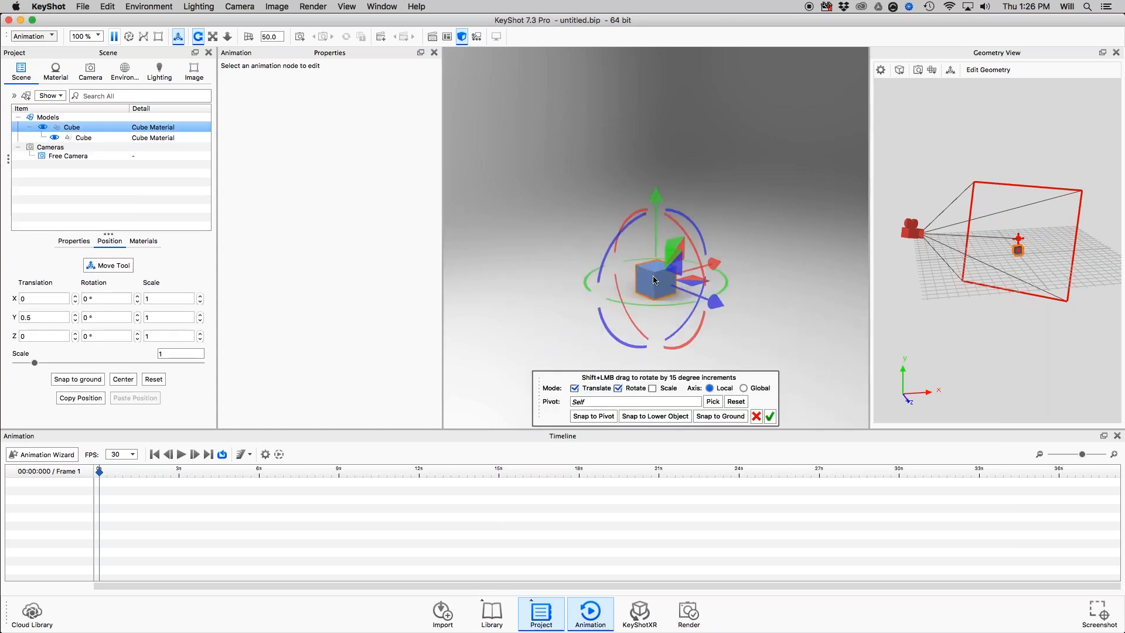
left_click(770, 416)
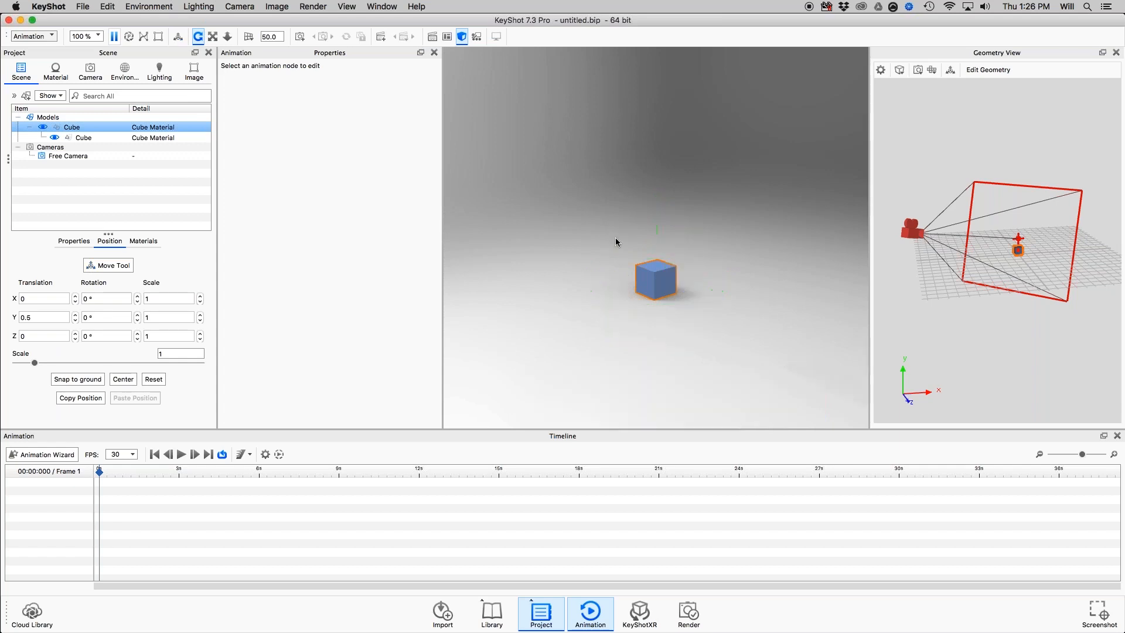
Review the cube's context options for material, move, visibility and lock, and compare them with those offered on the empty background.
right_click(665, 277)
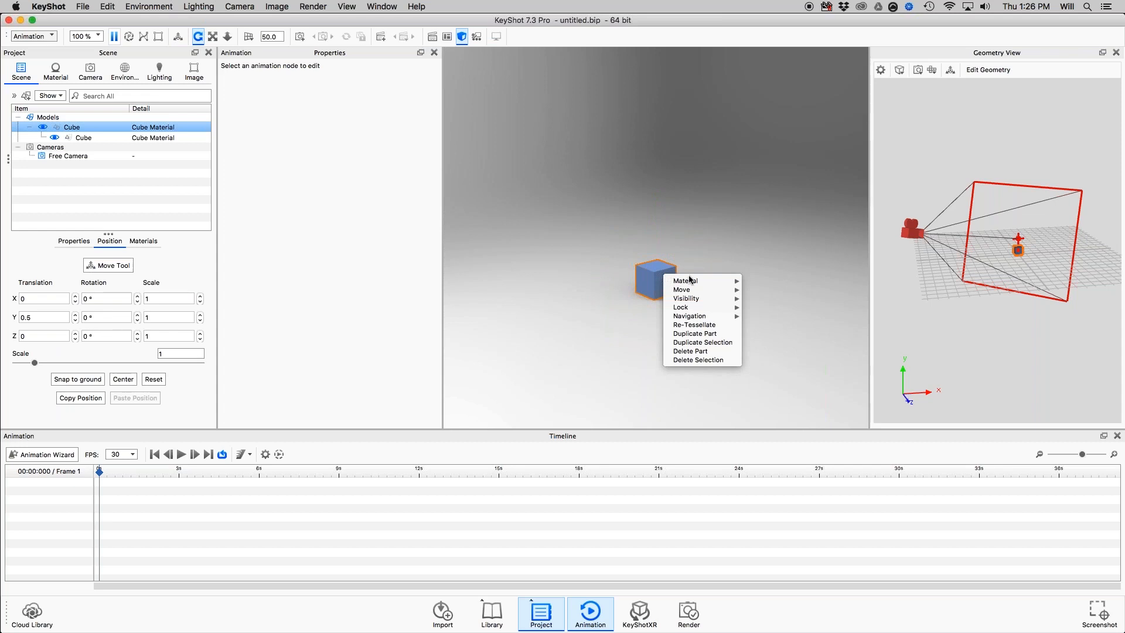
mouse_move(697, 280)
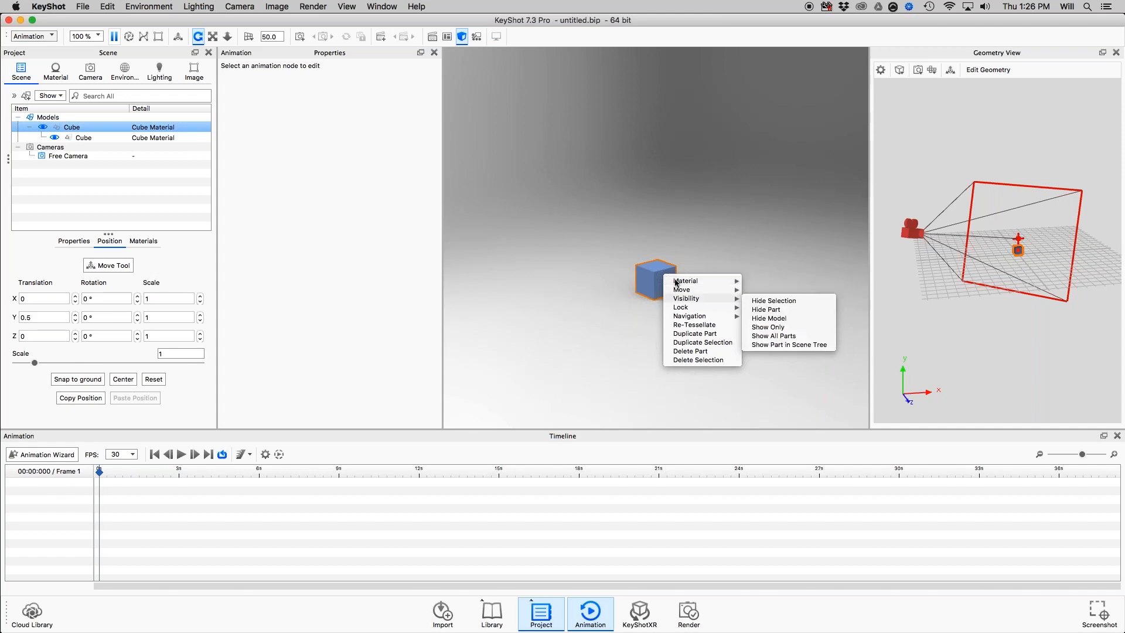
mouse_move(732, 293)
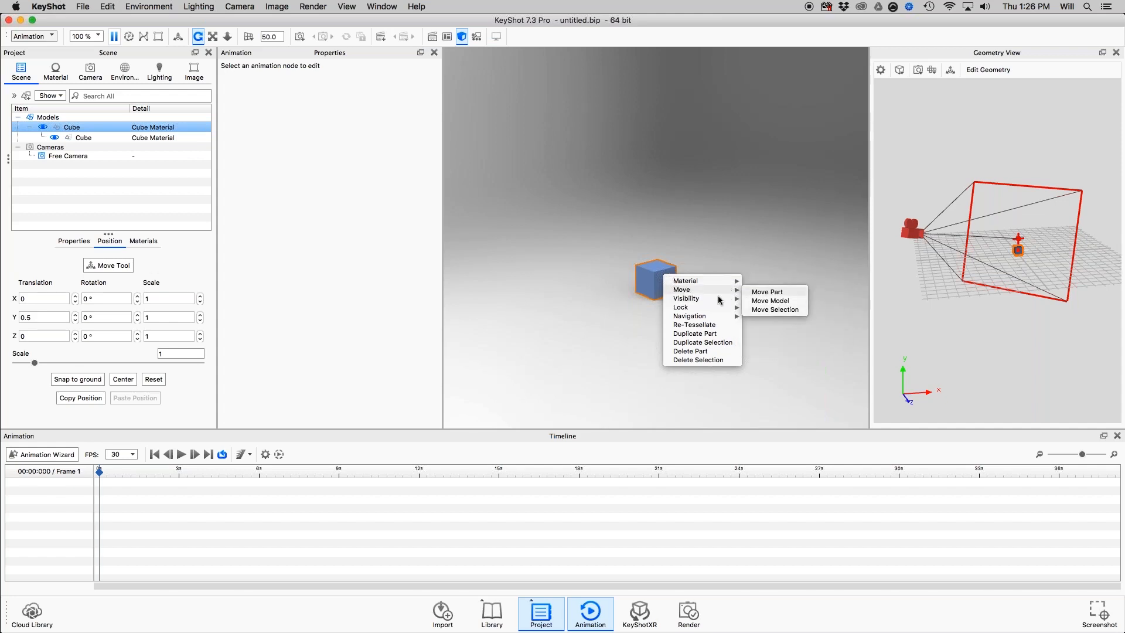
mouse_move(715, 309)
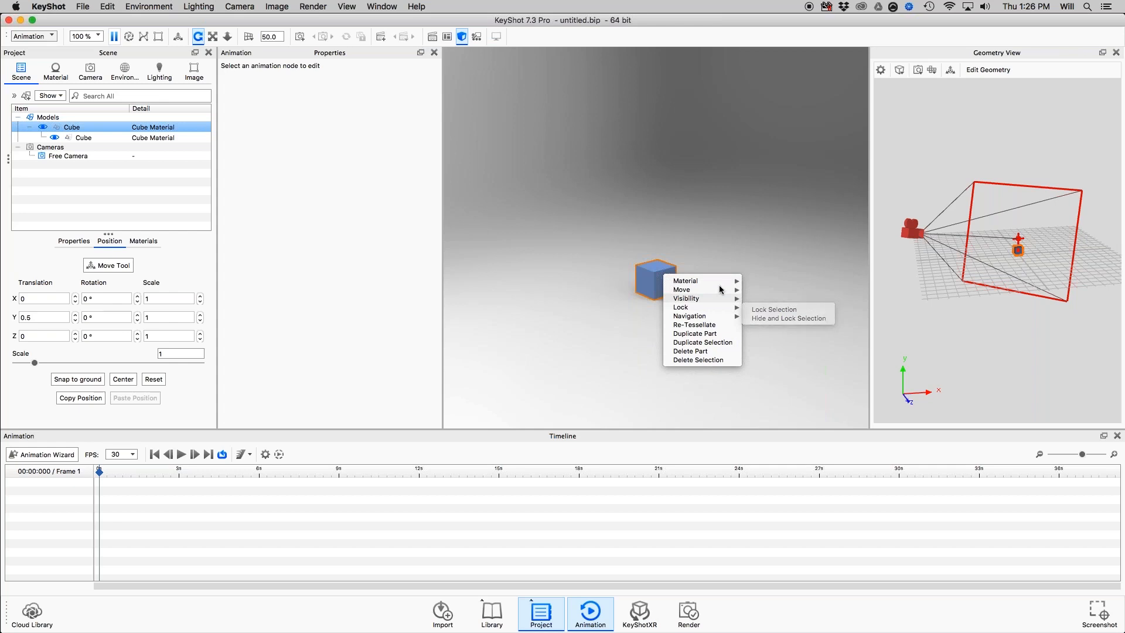
right_click(710, 209)
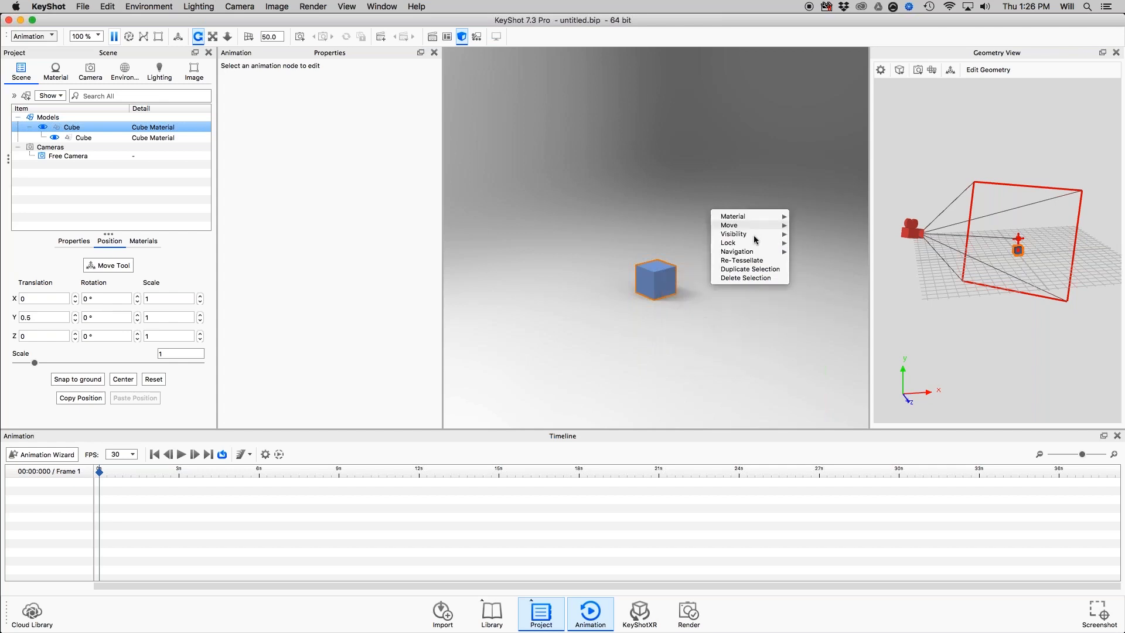
left_click(740, 184)
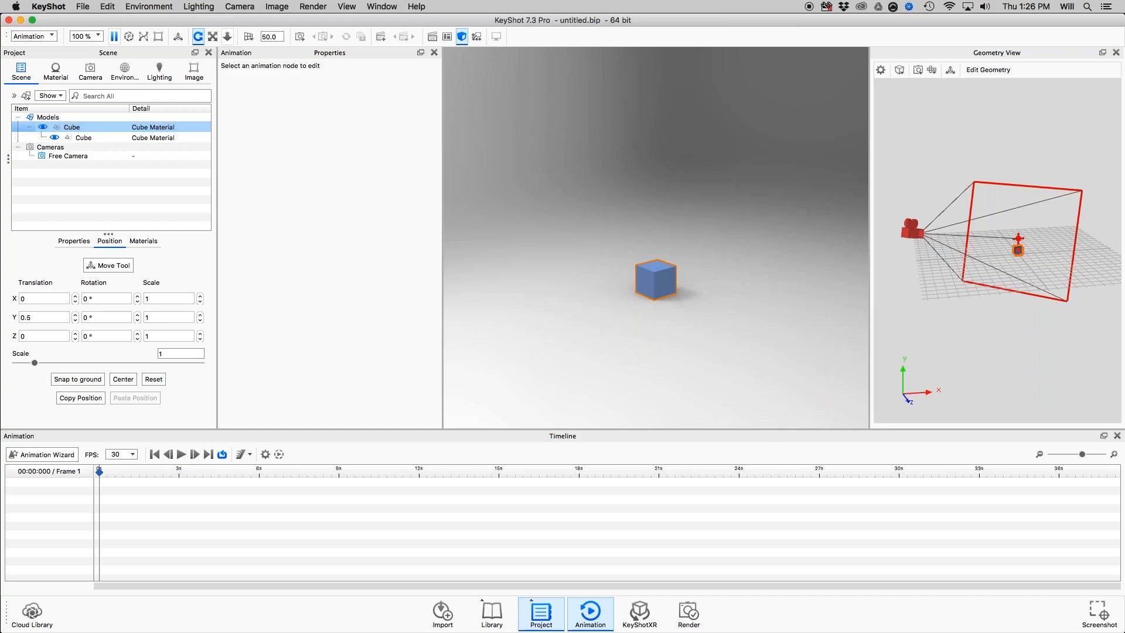
Switch to Preview and advance the presentation to the Organizing & Moving Models slide.
key("super+Tab")
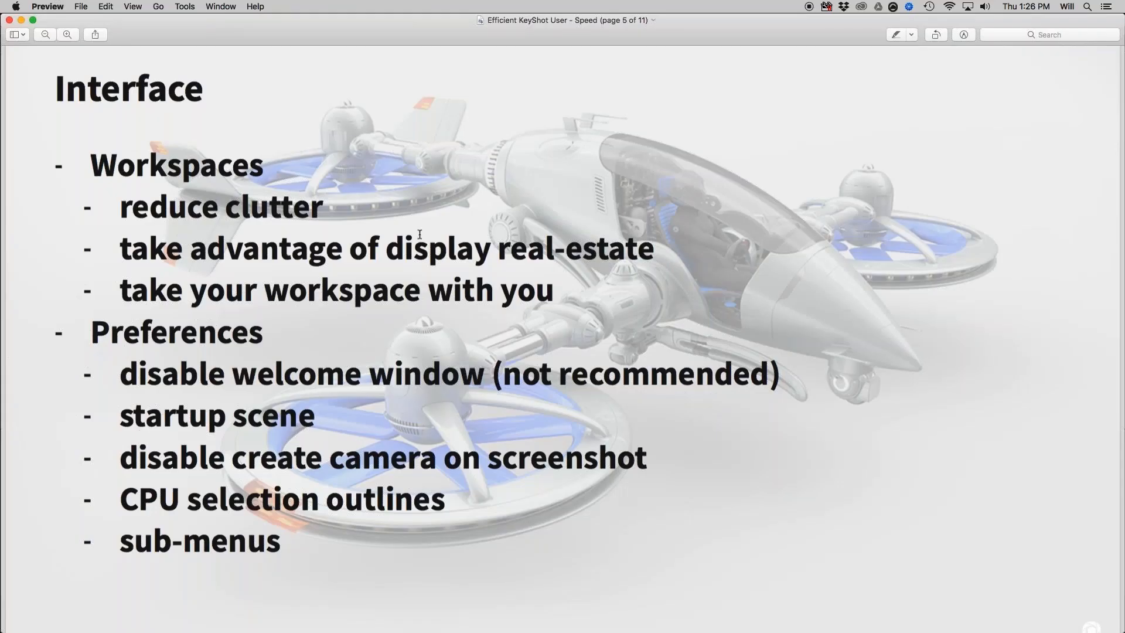
scroll(420, 234, "down", 2)
scroll(420, 237, "down", 8)
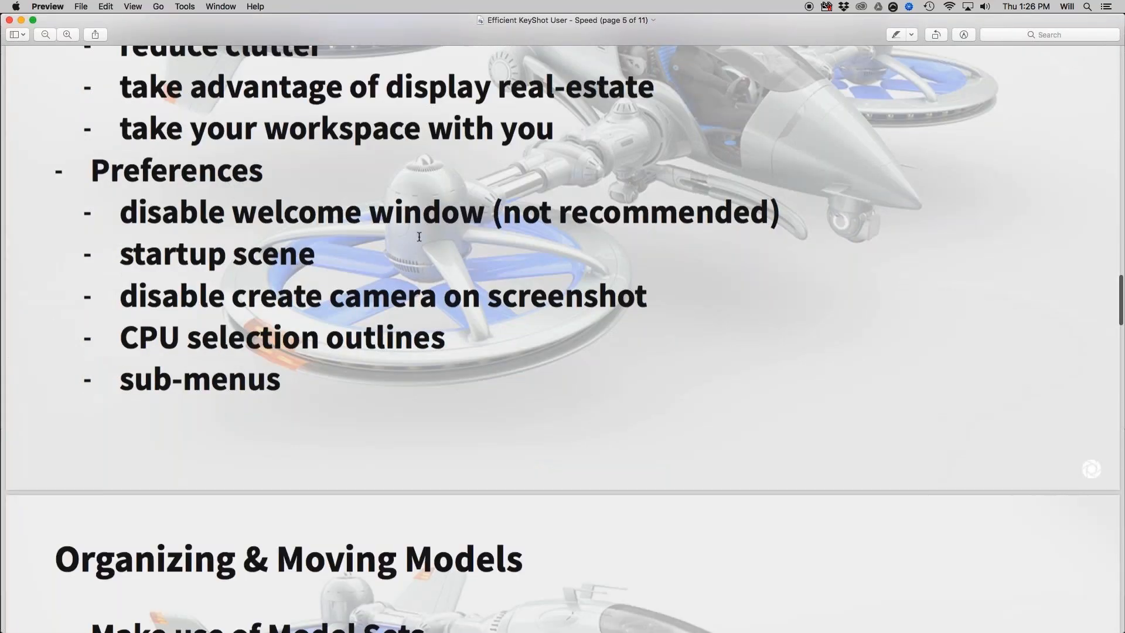
scroll(420, 237, "down", 15)
scroll(419, 237, "down", 2)
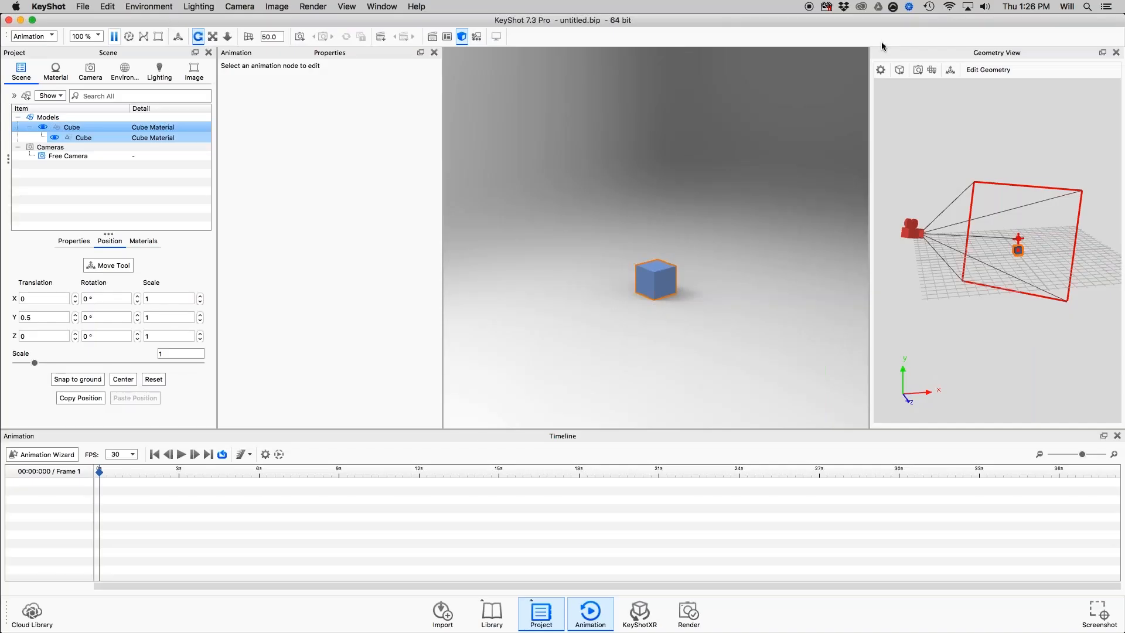
Close KeyShot without saving the scene and relaunch KeyShot7, dismissing its welcome window.
left_click(9, 20)
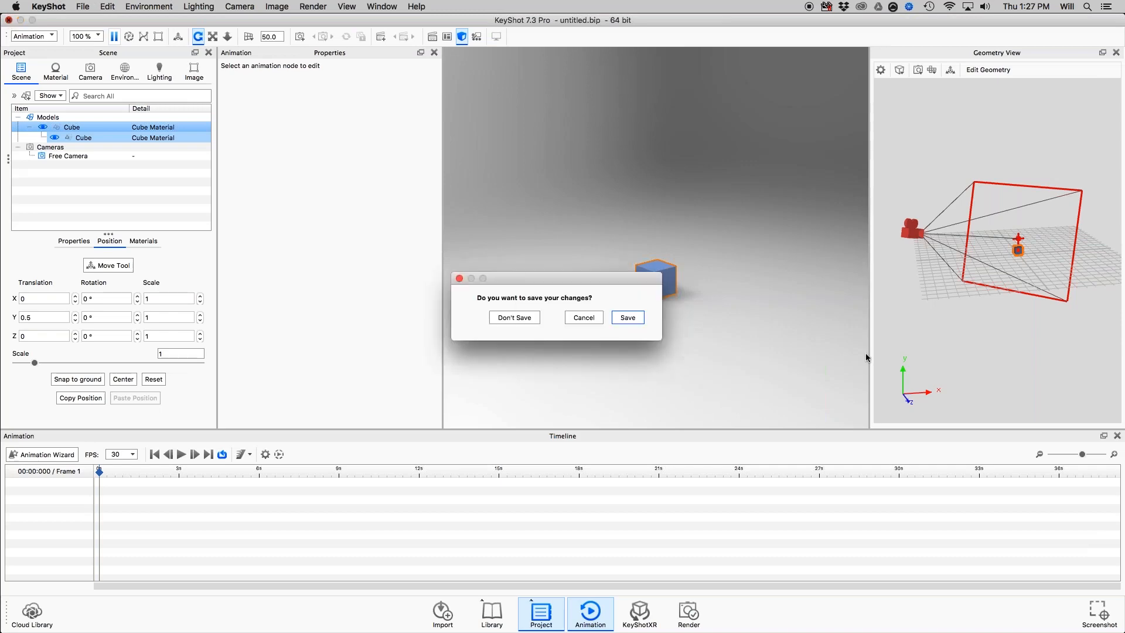
left_click(519, 319)
key("super+space")
type("key")
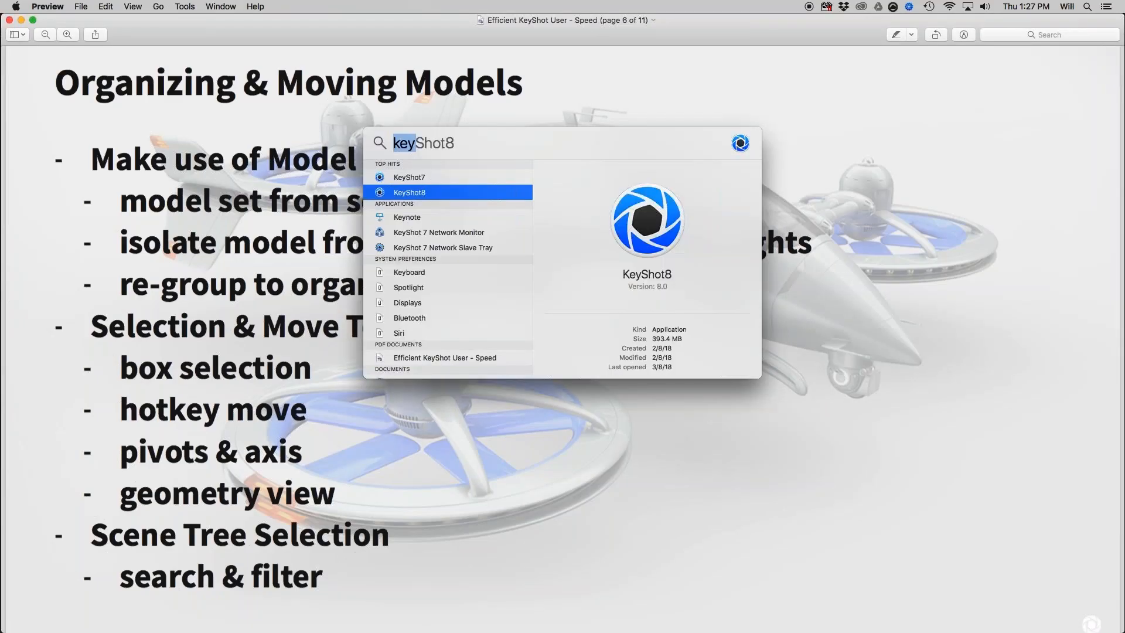
key("Up")
key("Return")
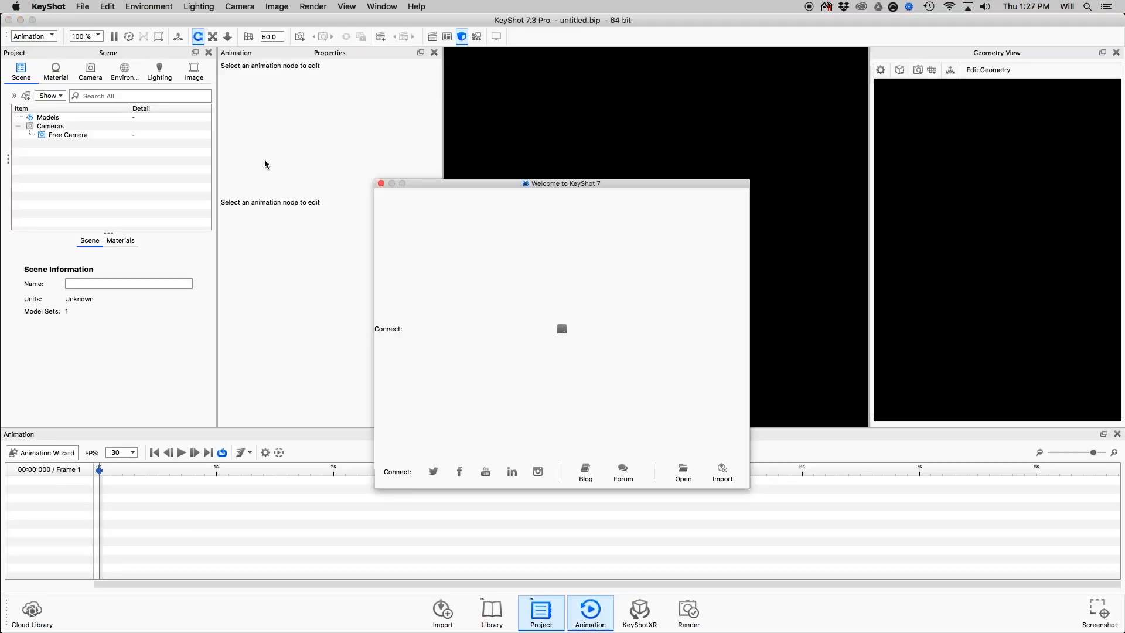
left_click(381, 184)
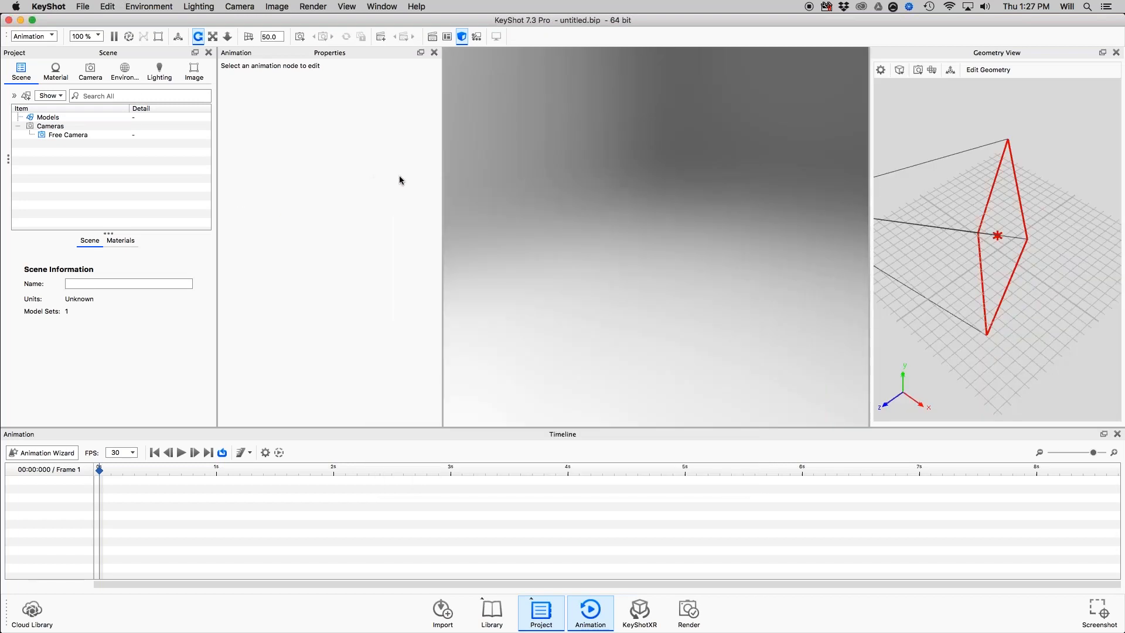
Switch to the Default workspace and set the CPU usage to 88 %.
left_click(53, 36)
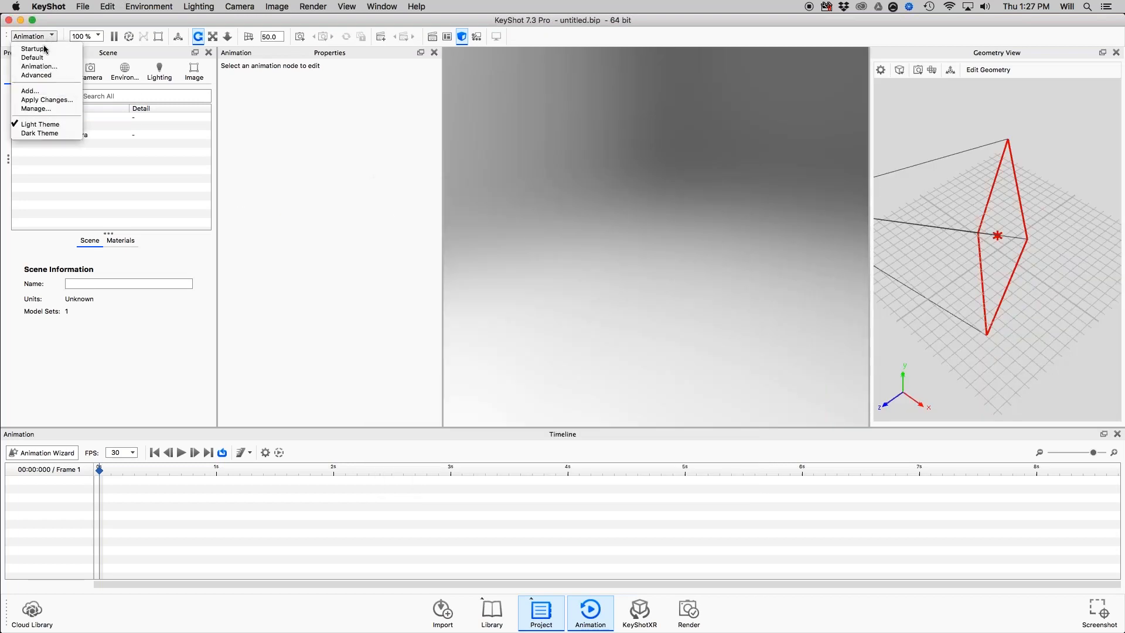
left_click(41, 58)
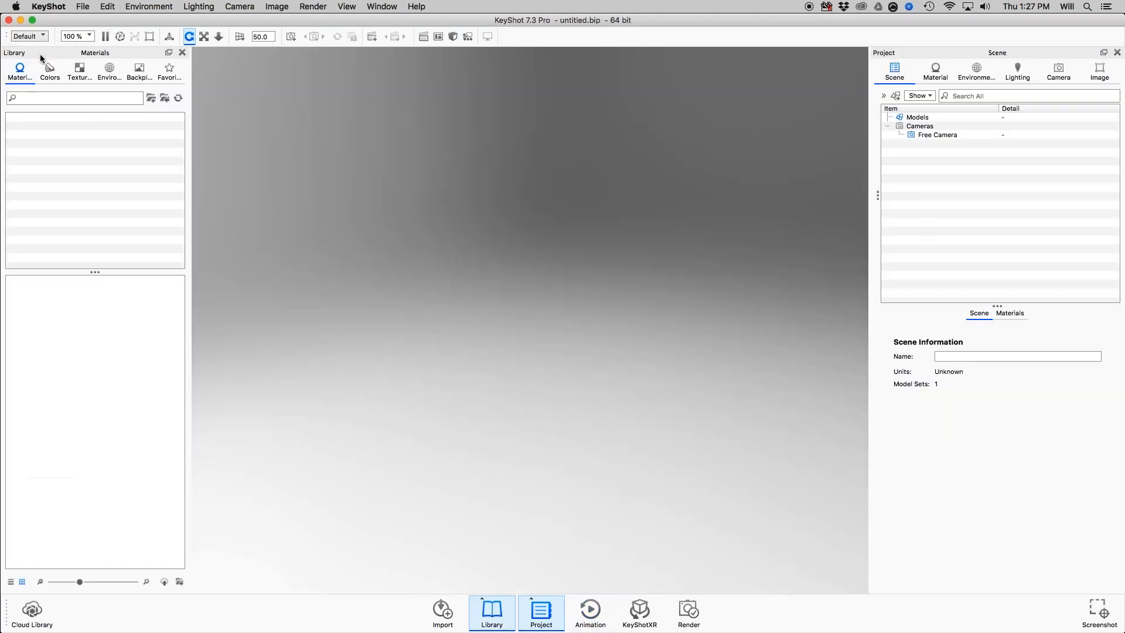
left_click(76, 36)
left_click(94, 102)
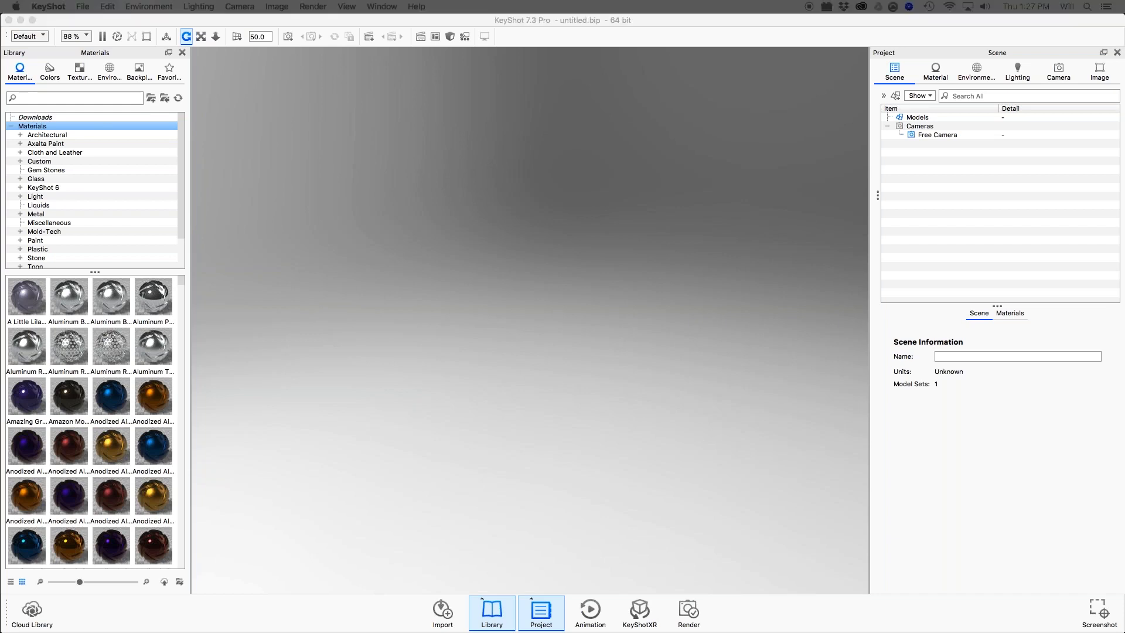
Import TrainingCamera2017.SLDASM grouped by object, with Accurate Tessellation and Import NURBS Data enabled.
left_click_drag(602, 365, 440, 363)
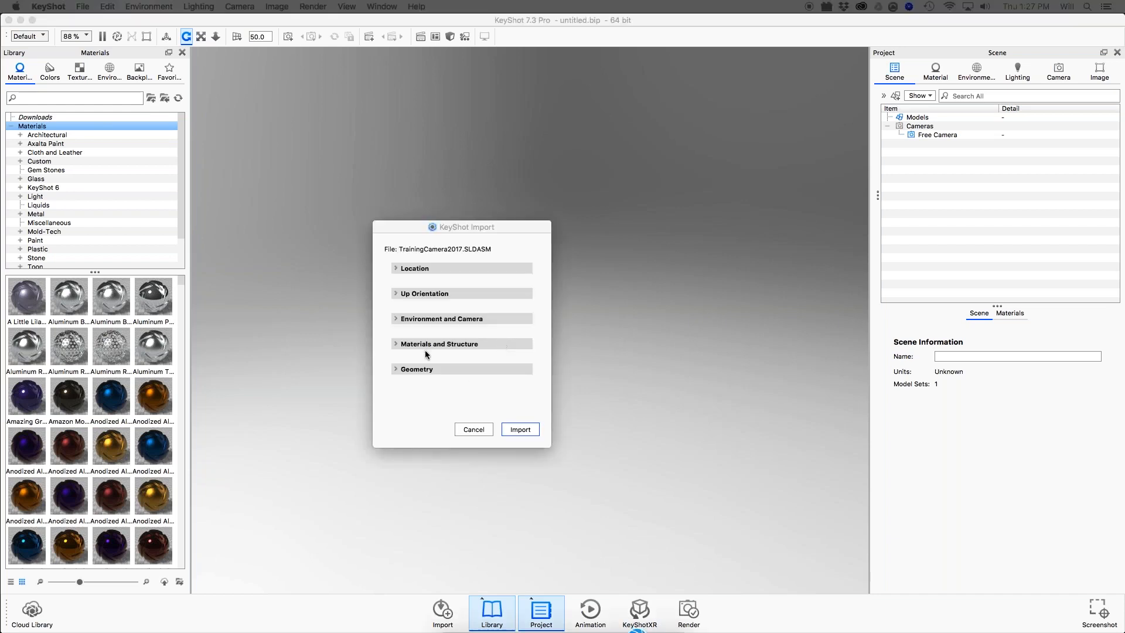
left_click(397, 369)
left_click(403, 409)
left_click(403, 420)
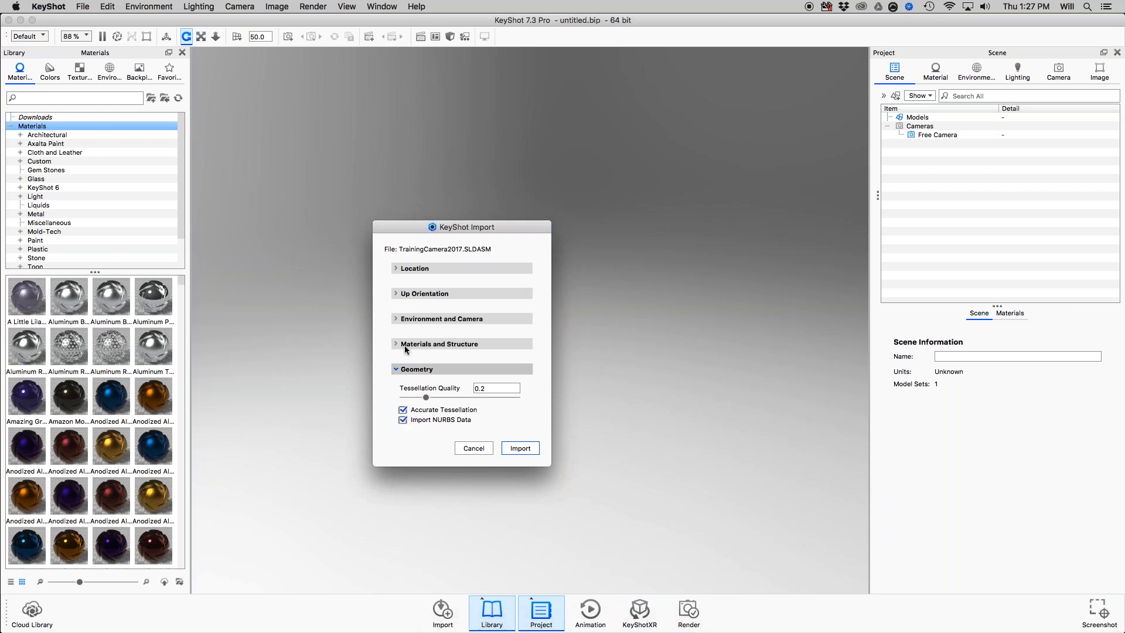
left_click(395, 344)
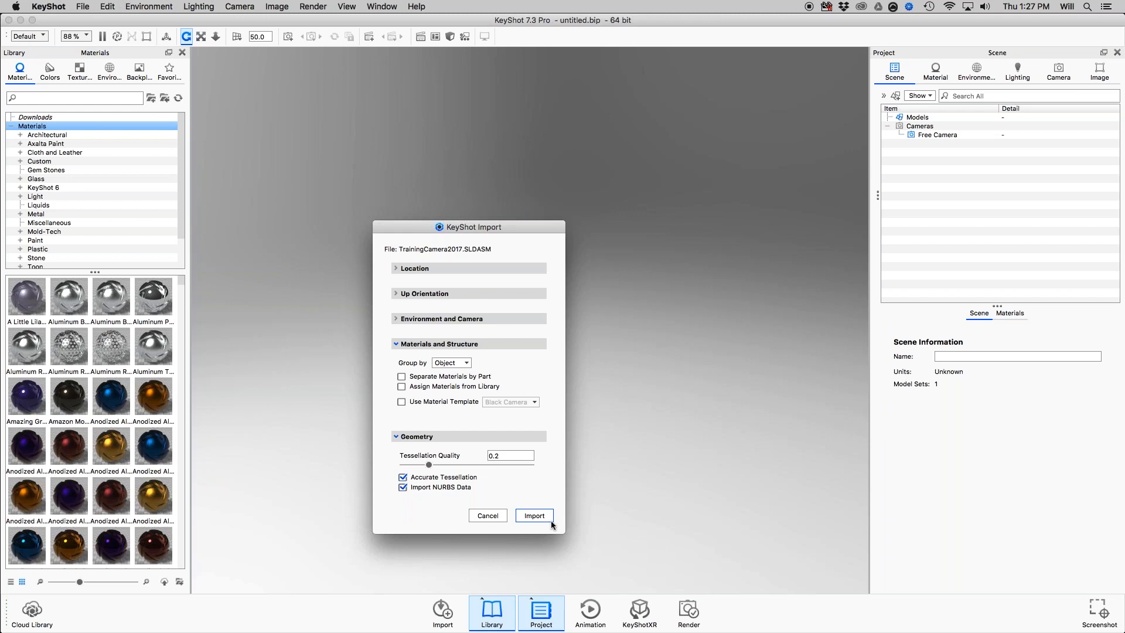
left_click(535, 516)
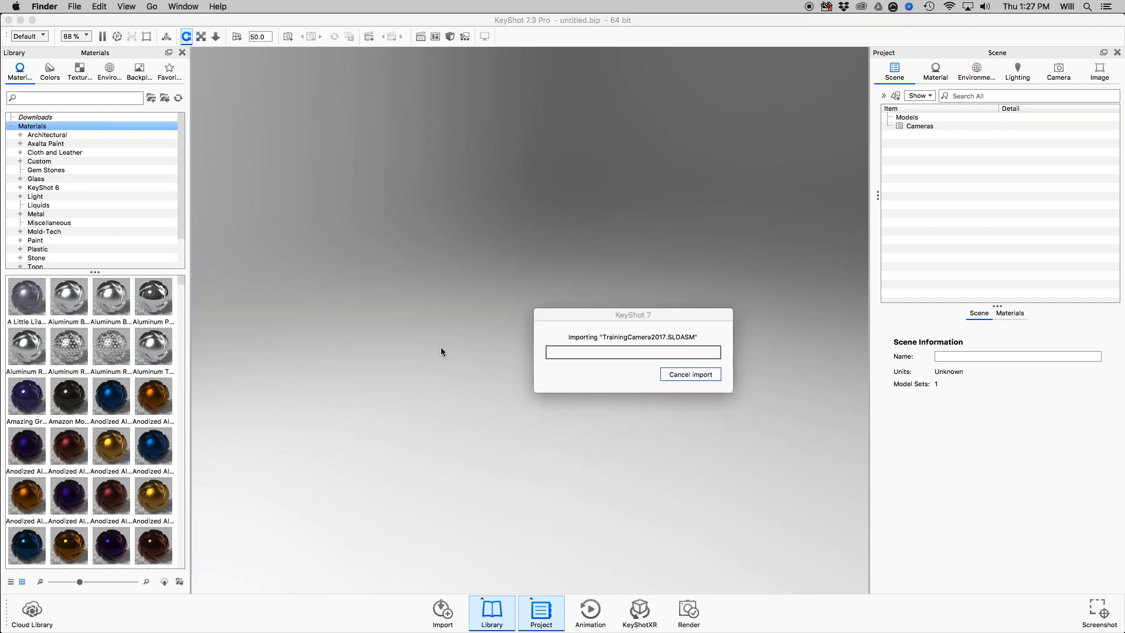
Check the Organizing & Moving Models slide in Preview and return to KeyShot.
key("super+Tab")
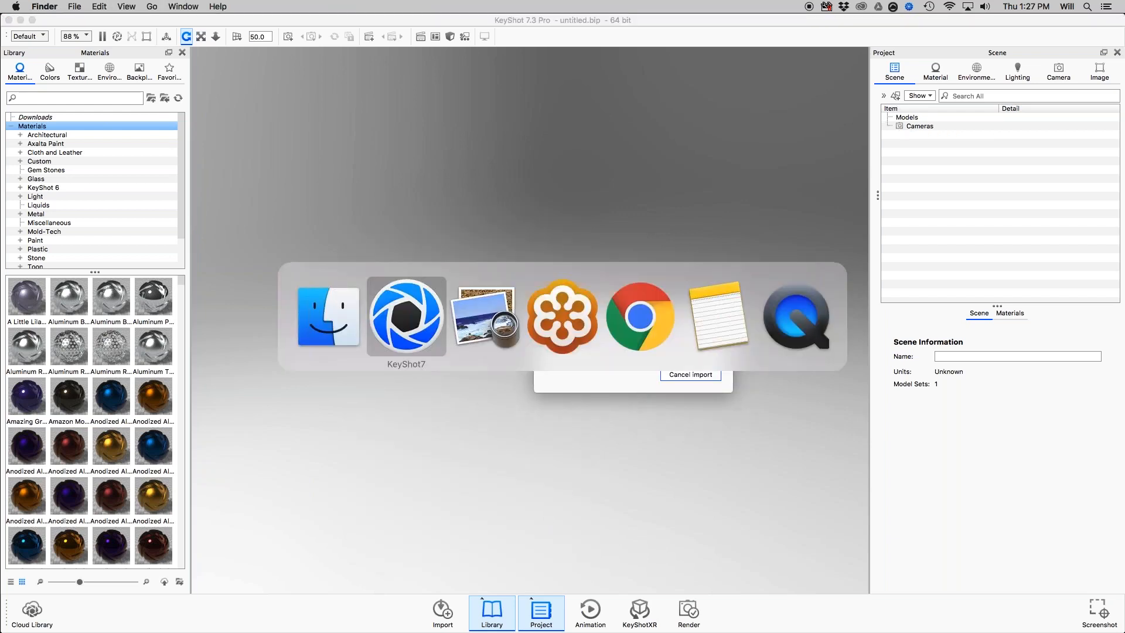
left_click(472, 338)
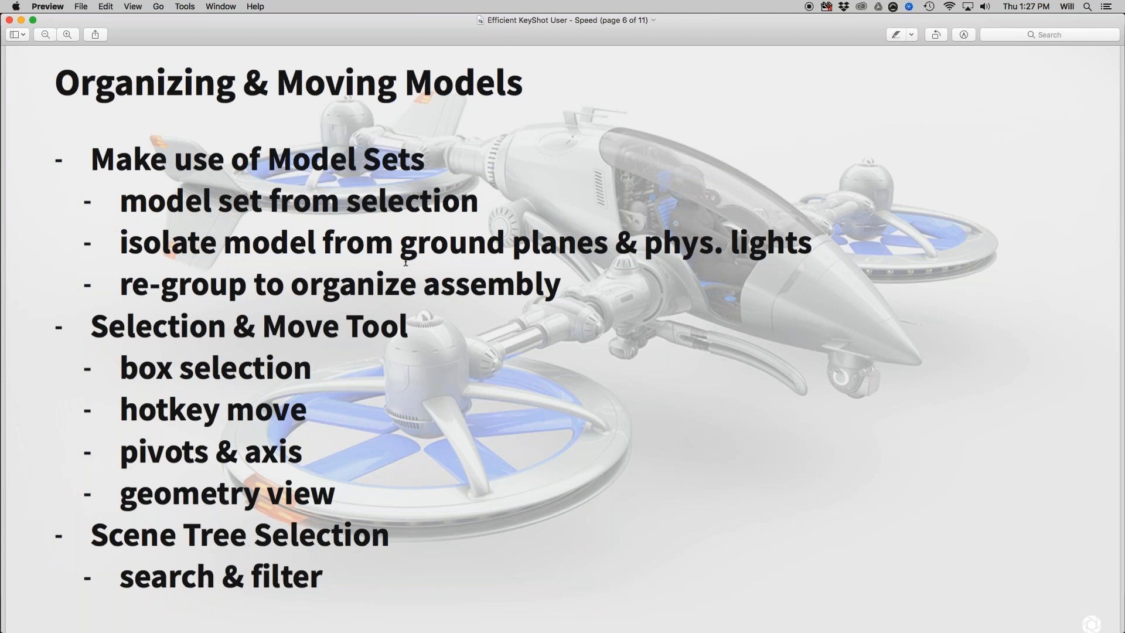
key("super+Tab")
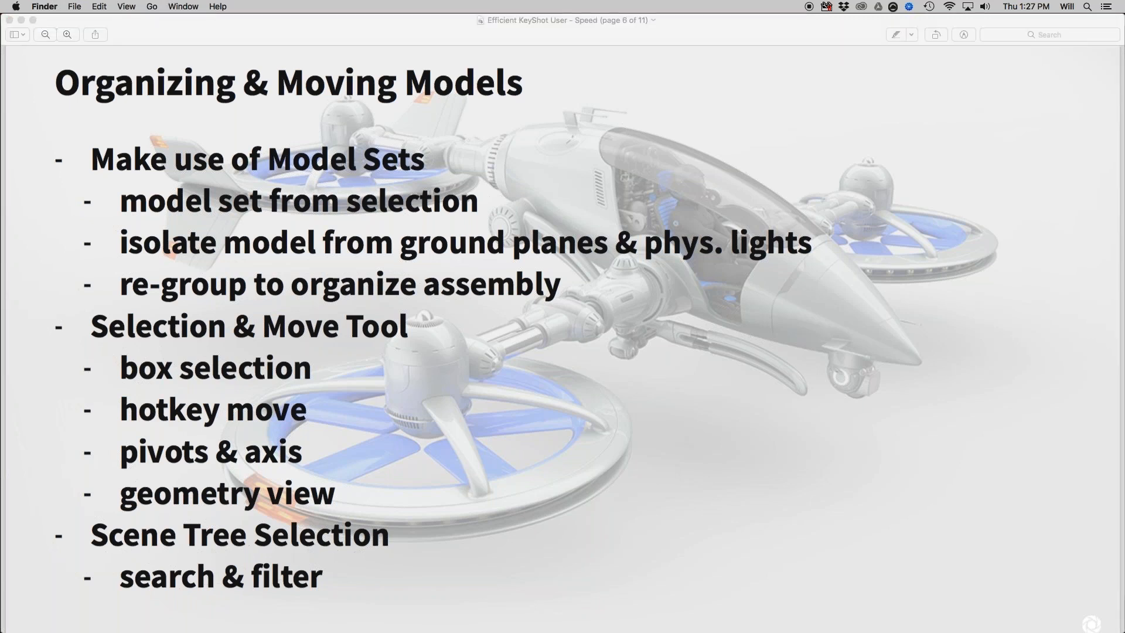
key("super+Tab")
key("super+Tab")
key("super+Tab")
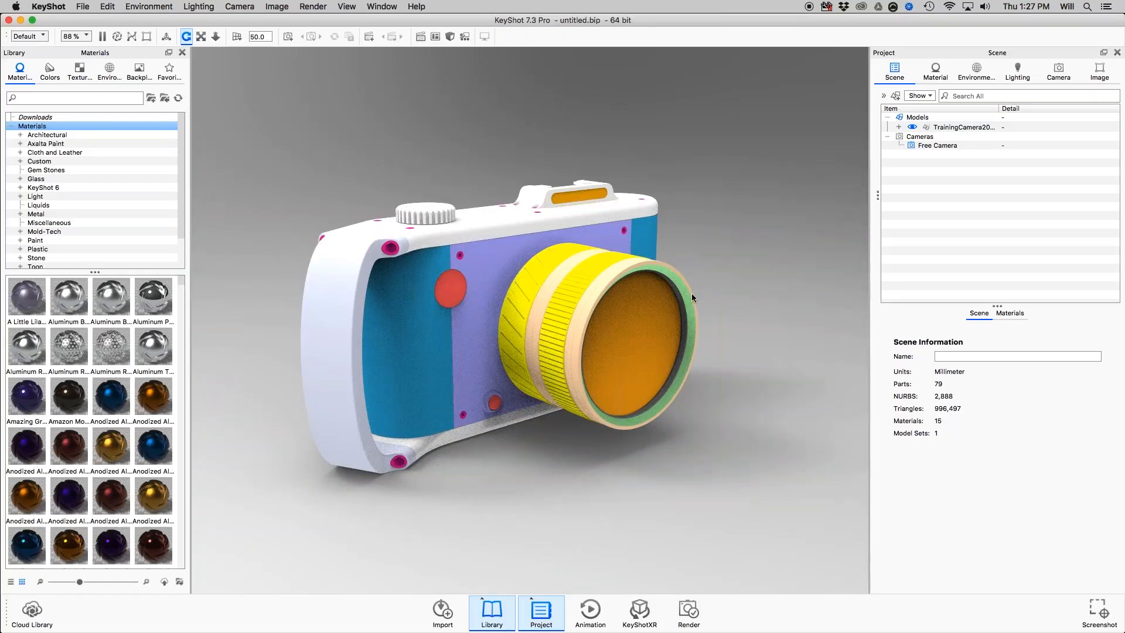
Expand and select the TrainingCamera2017 assembly in the scene tree, widening the Item column to fit the full part names.
left_click(903, 128)
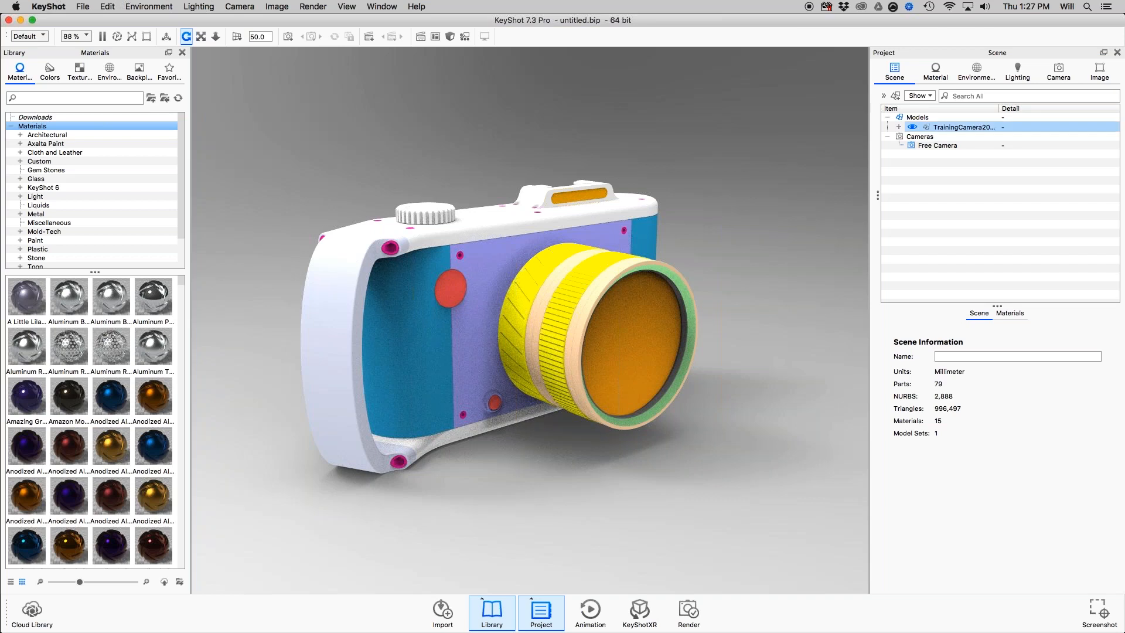
left_click(898, 128)
left_click(911, 139)
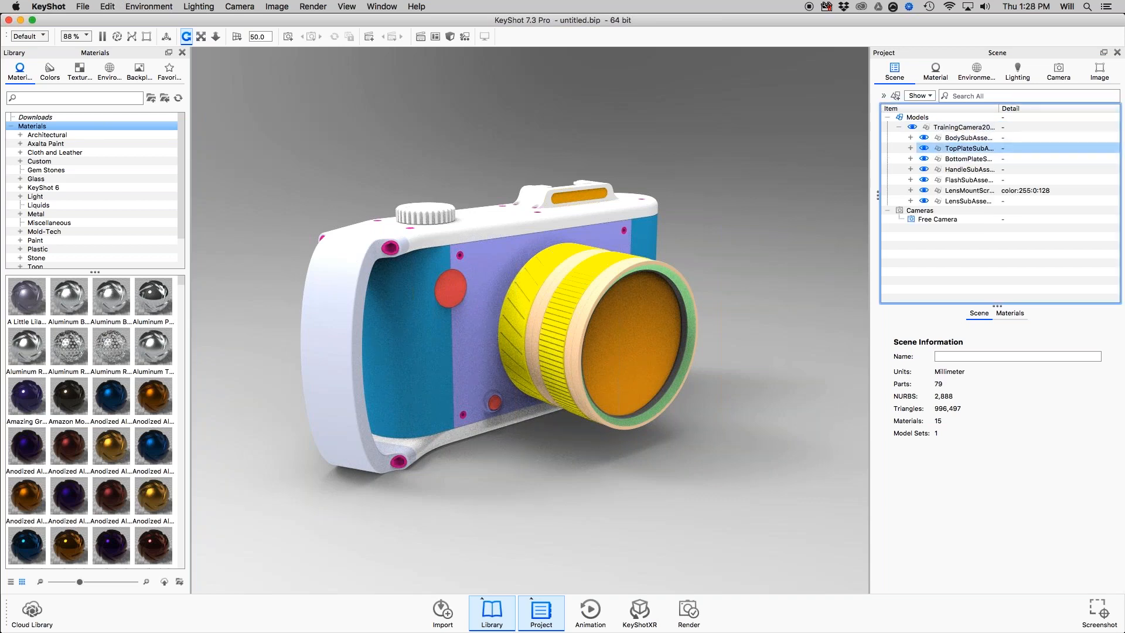
left_click(955, 132)
left_click_drag(1000, 109, 1031, 114)
Examine the nested structure of BodySubAssembly-1 and its BodyFacePlate-1 group in the scene tree, collapsing the subassembly again.
left_click(911, 139)
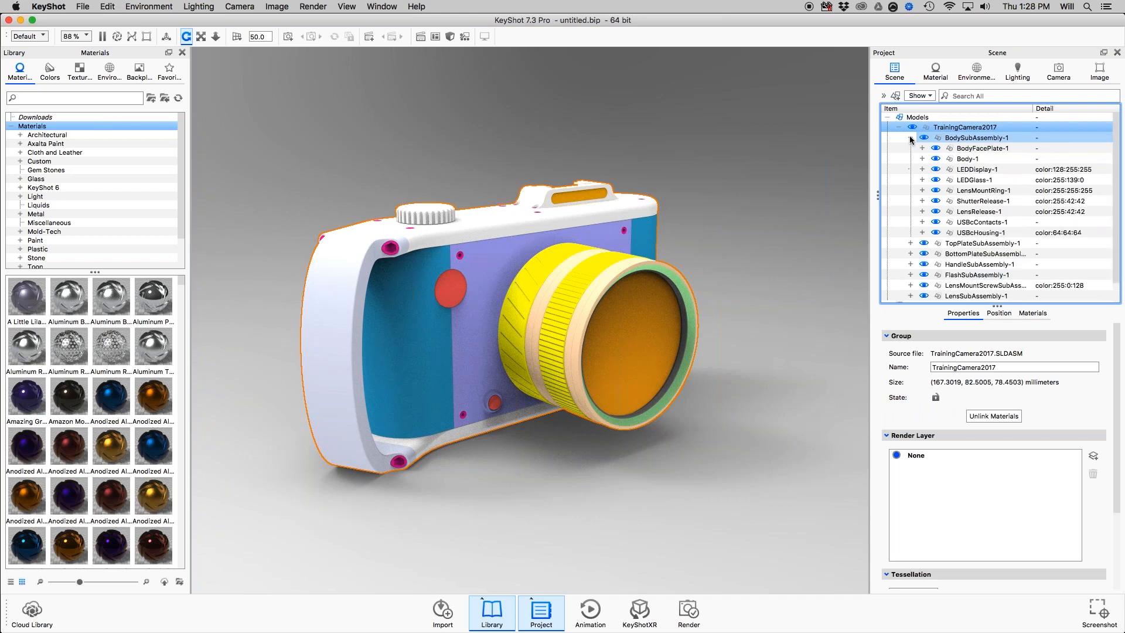
left_click(924, 149)
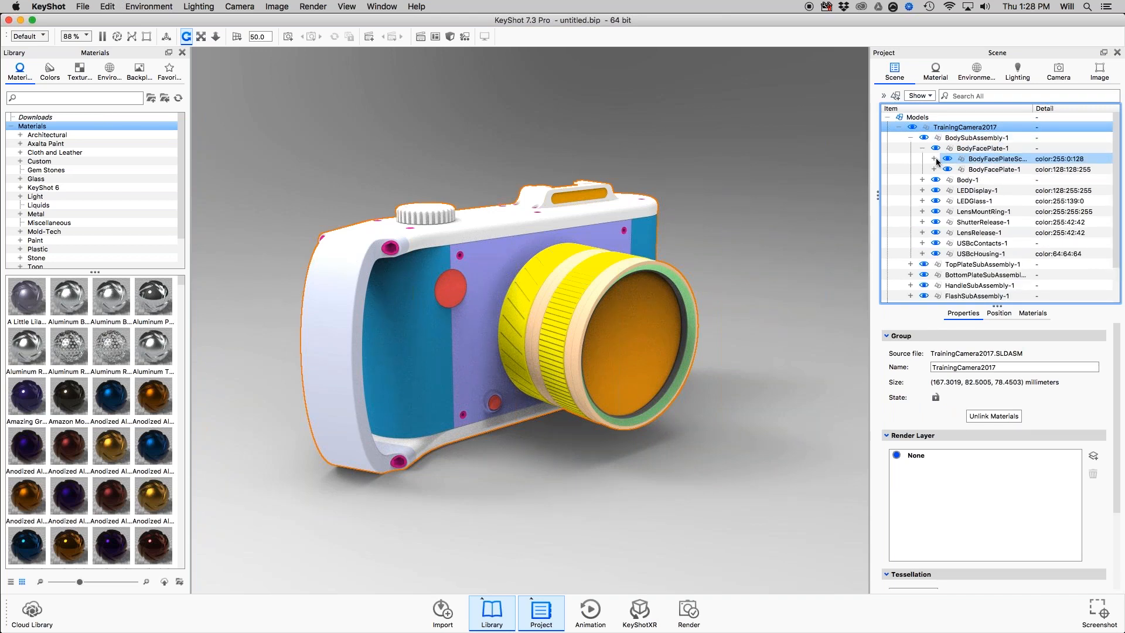
left_click(924, 148)
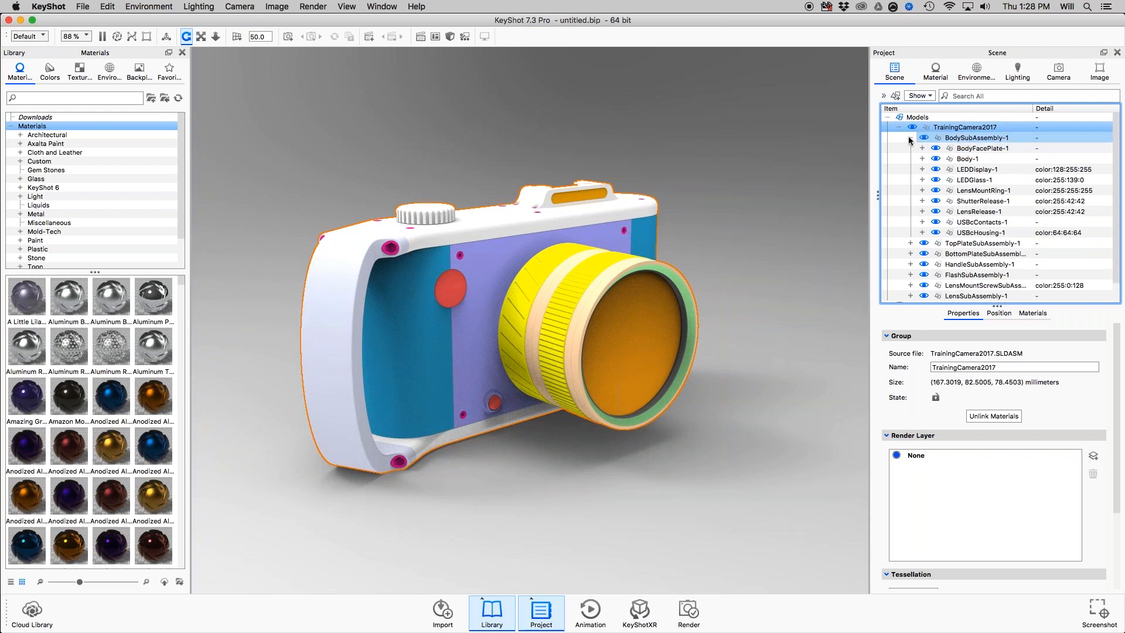
left_click(909, 138)
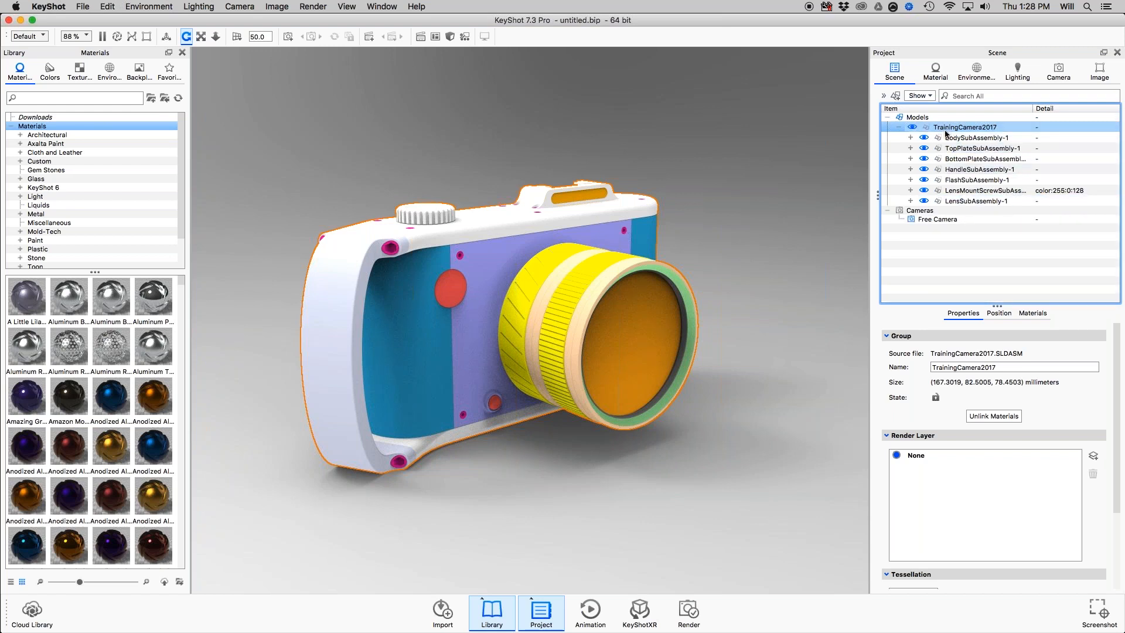
left_click(899, 128)
left_click(900, 127)
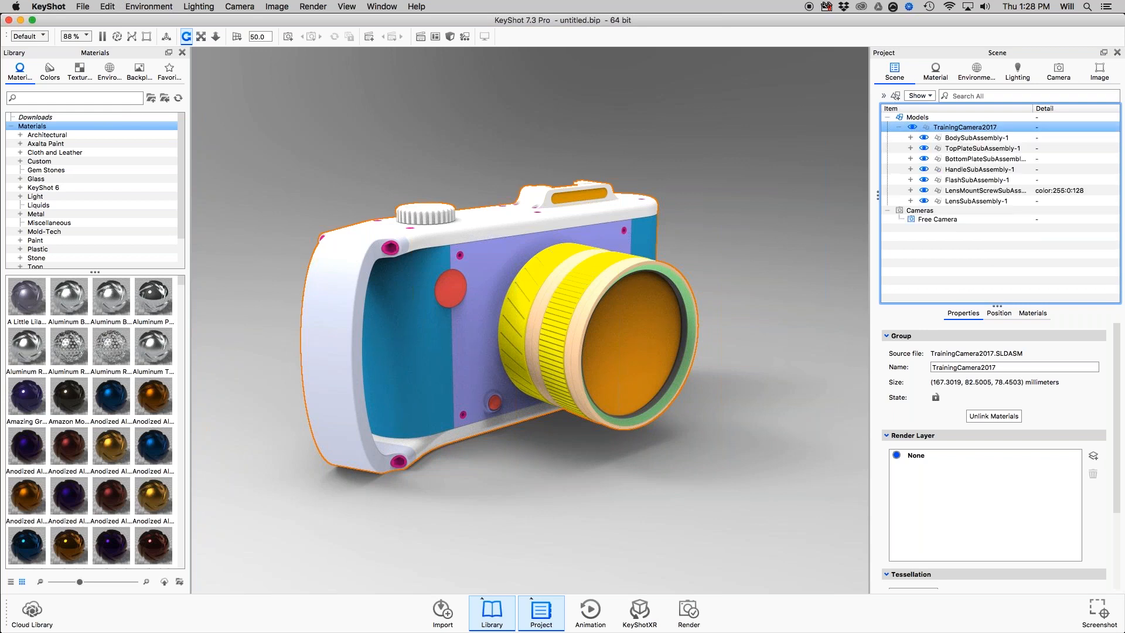
left_click(910, 138)
left_click(911, 138)
Reveal the model sets list beside the scene tree and select LensSubAssembly-1 in the camera assembly.
left_click_drag(879, 192, 929, 200)
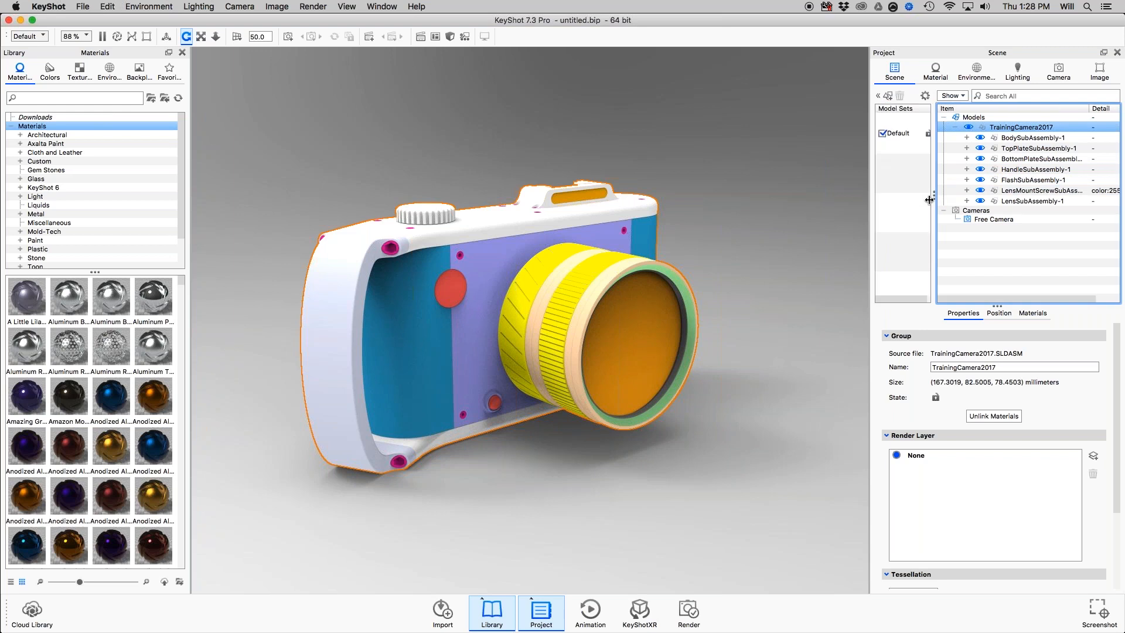
left_click(892, 134)
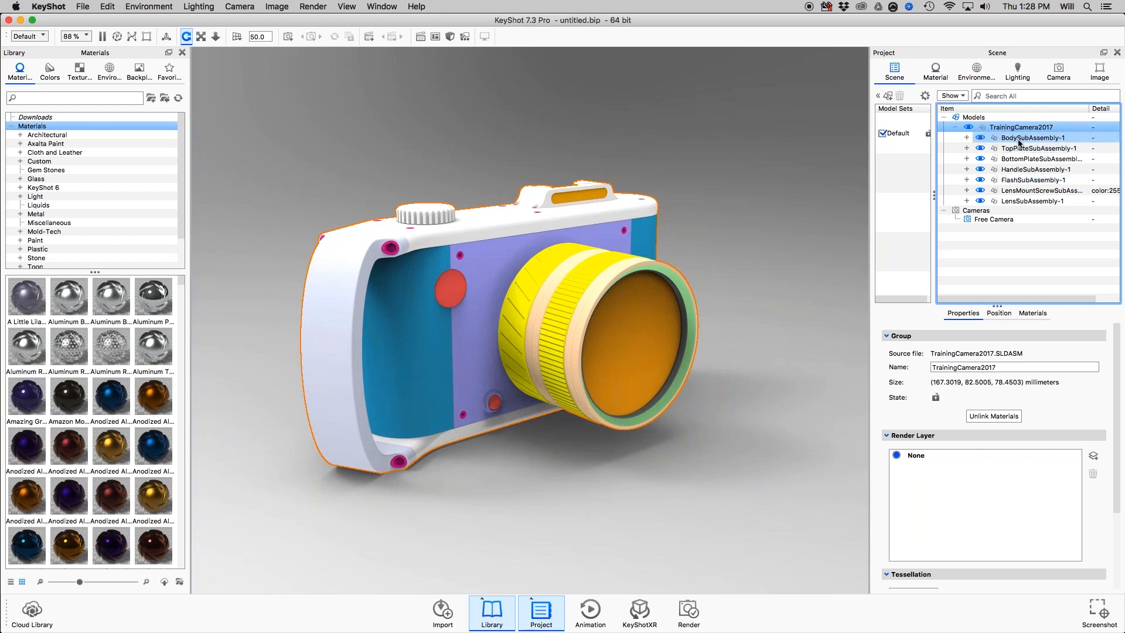
left_click(1029, 200)
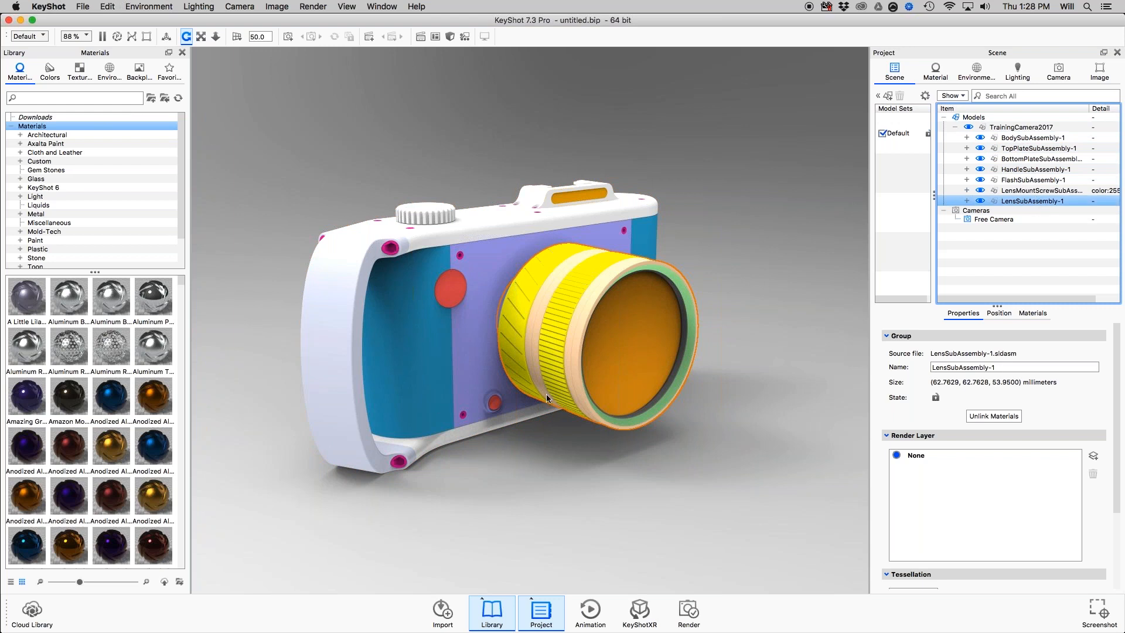
Expand LensSubAssembly-1 in the scene tree and select it together with its parts, ApertureBlades-1 through ZoomRing-1.
left_click(967, 202)
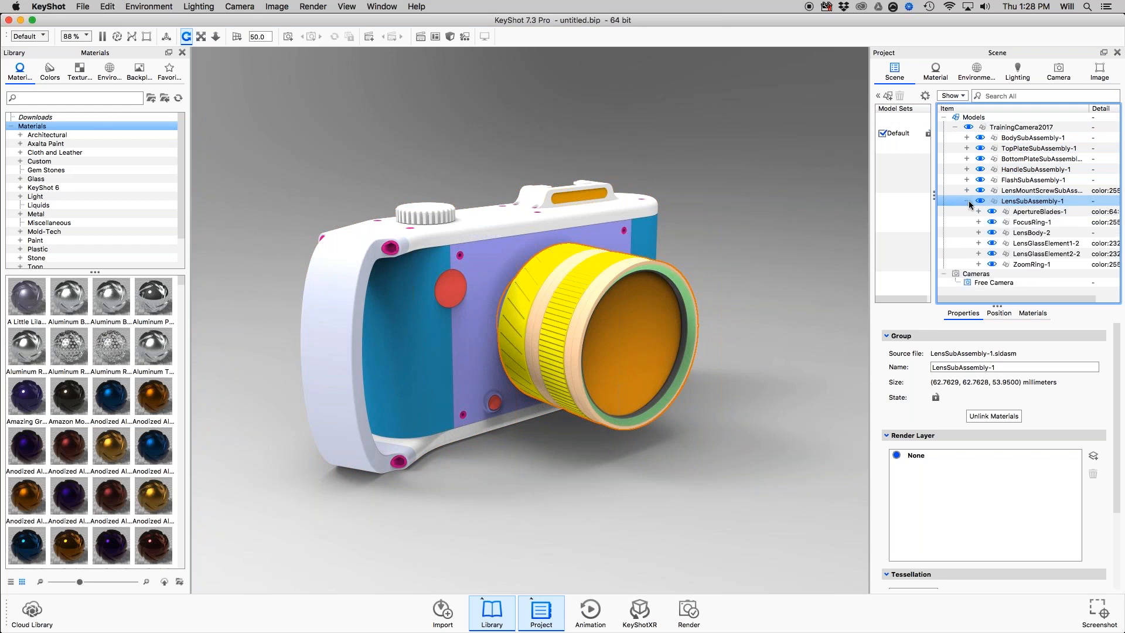
left_click(967, 202)
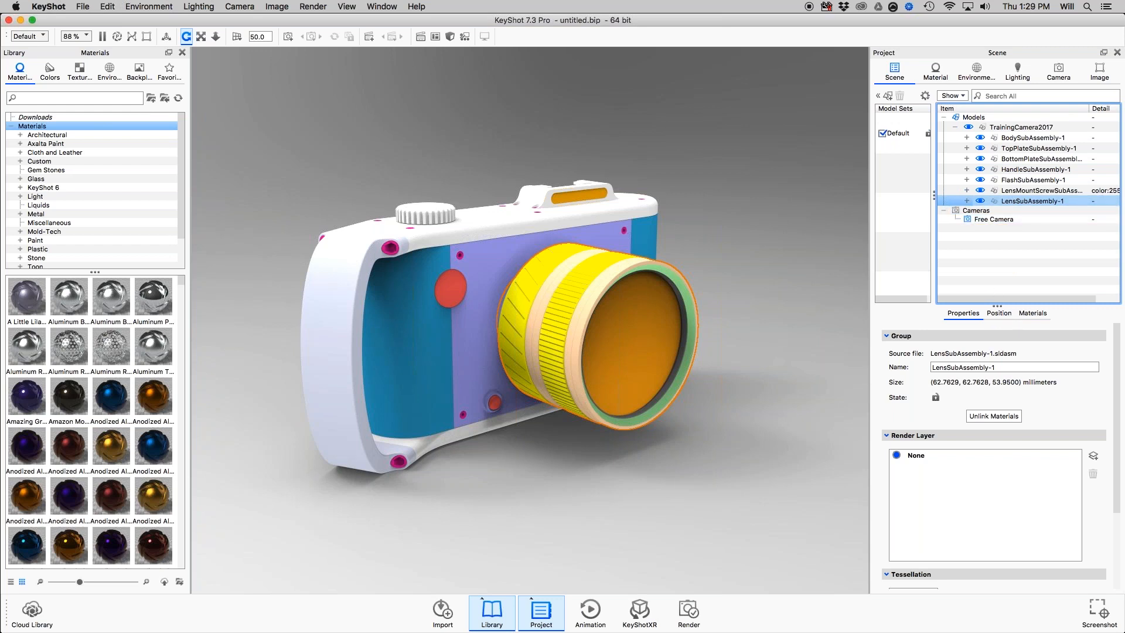
left_click(967, 201)
left_click(1038, 212)
left_click(1034, 264, "shift")
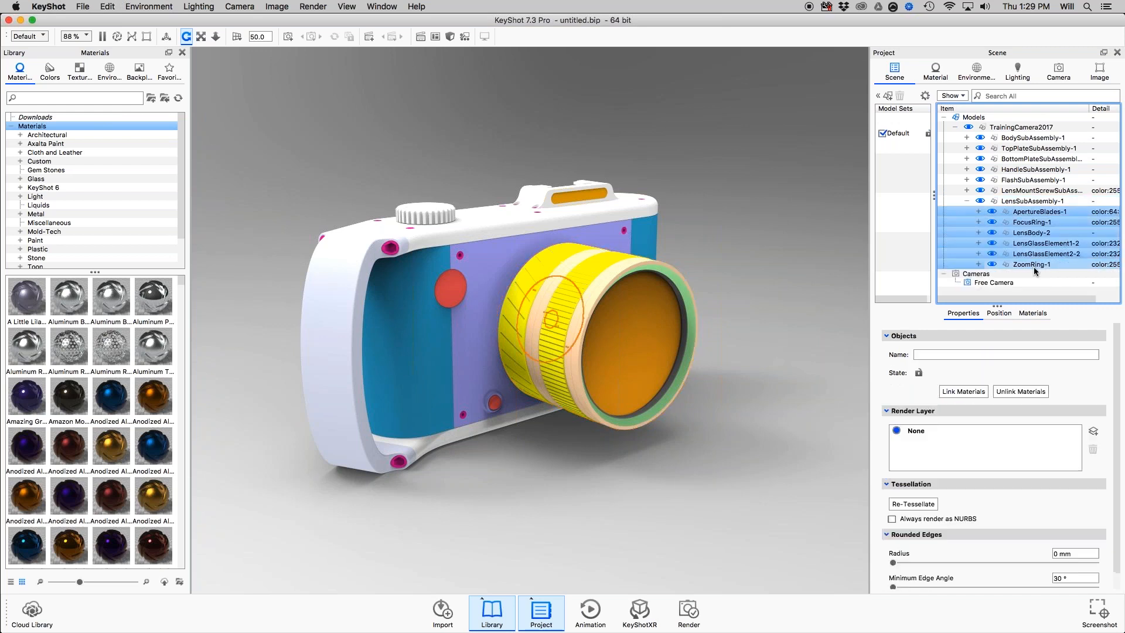
left_click(1031, 201)
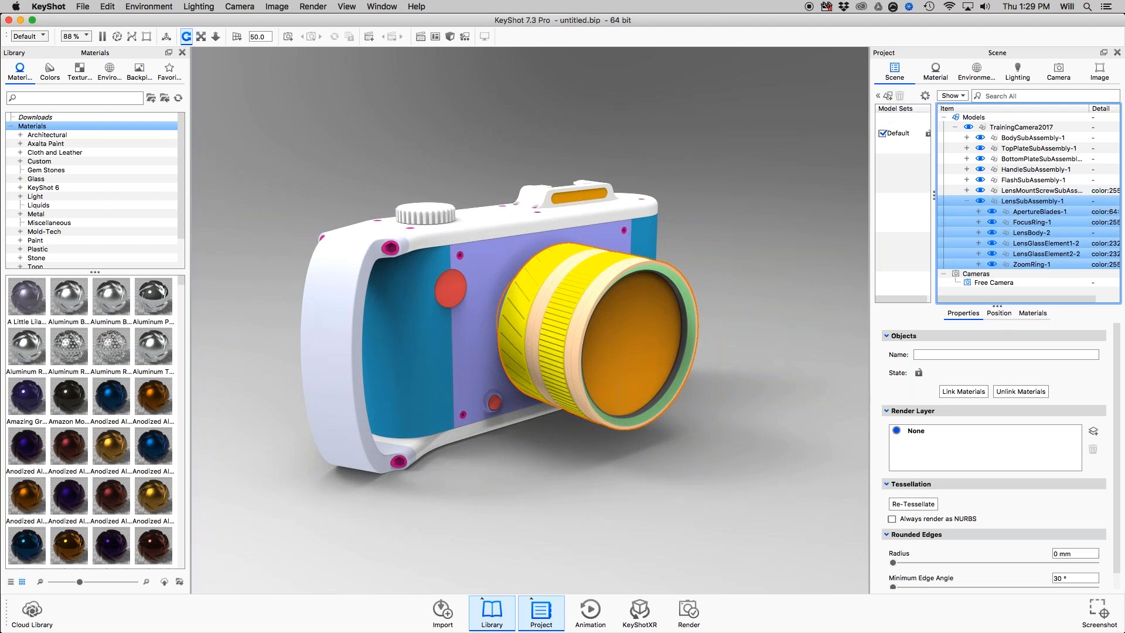
Create a model set from the selected lens parts, named Lens Only, with Link Materials enabled.
right_click(1029, 203)
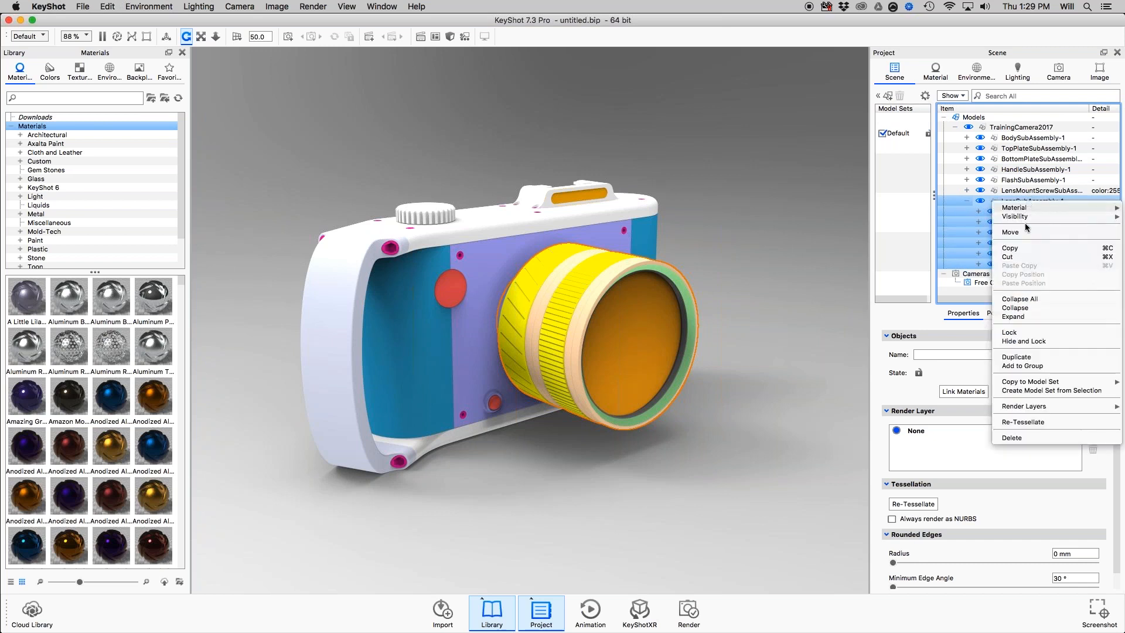
left_click(1025, 391)
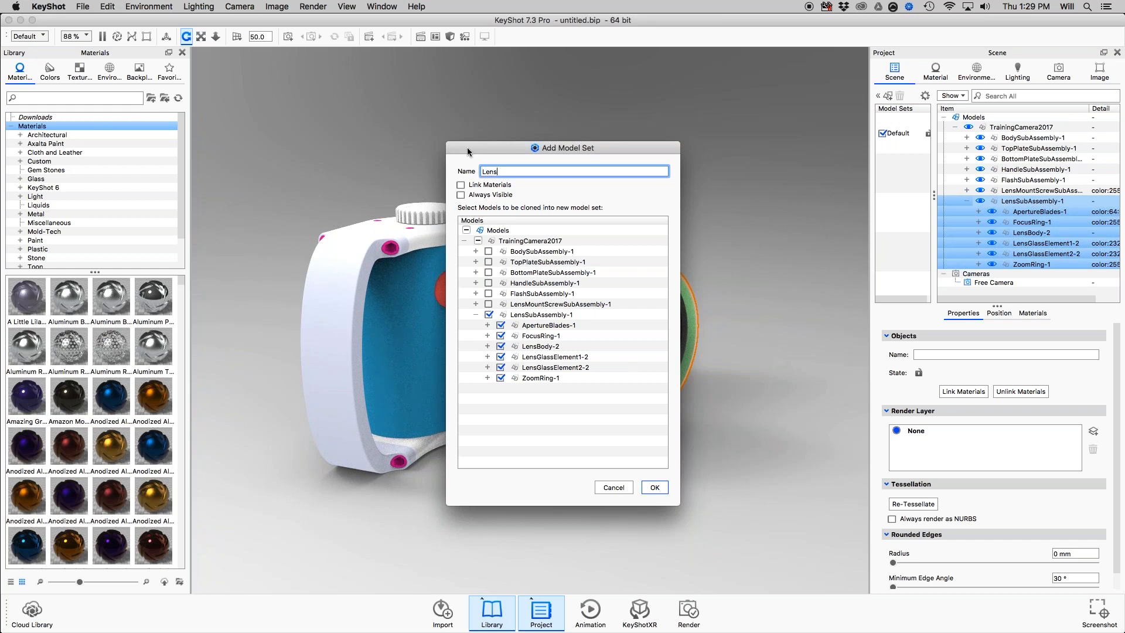
type("Only")
left_click(473, 186)
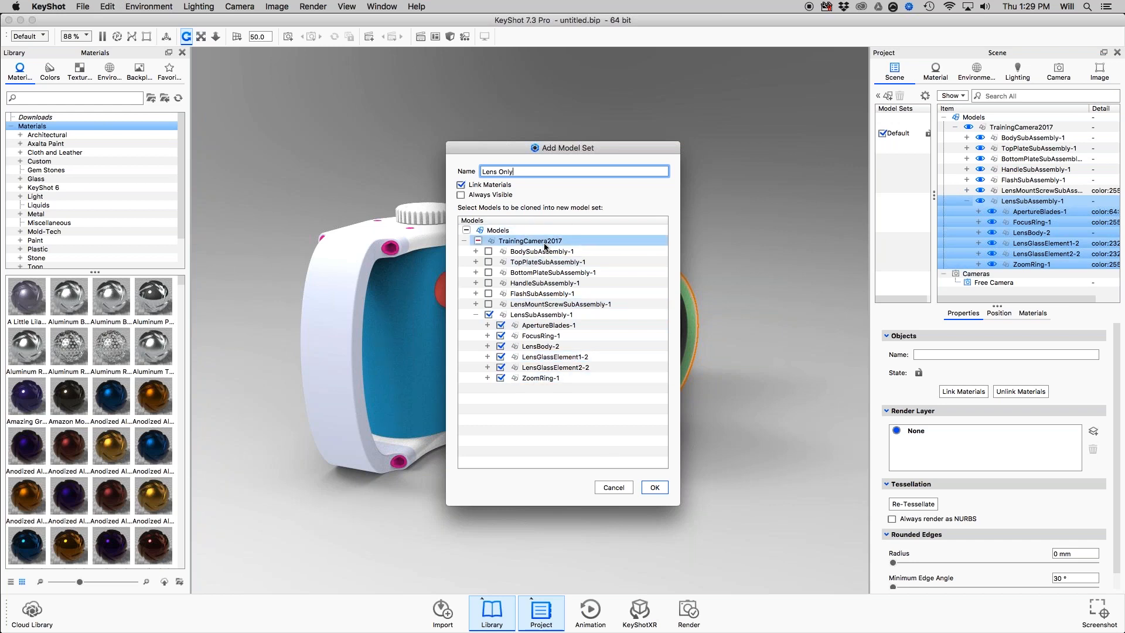
left_click(655, 488)
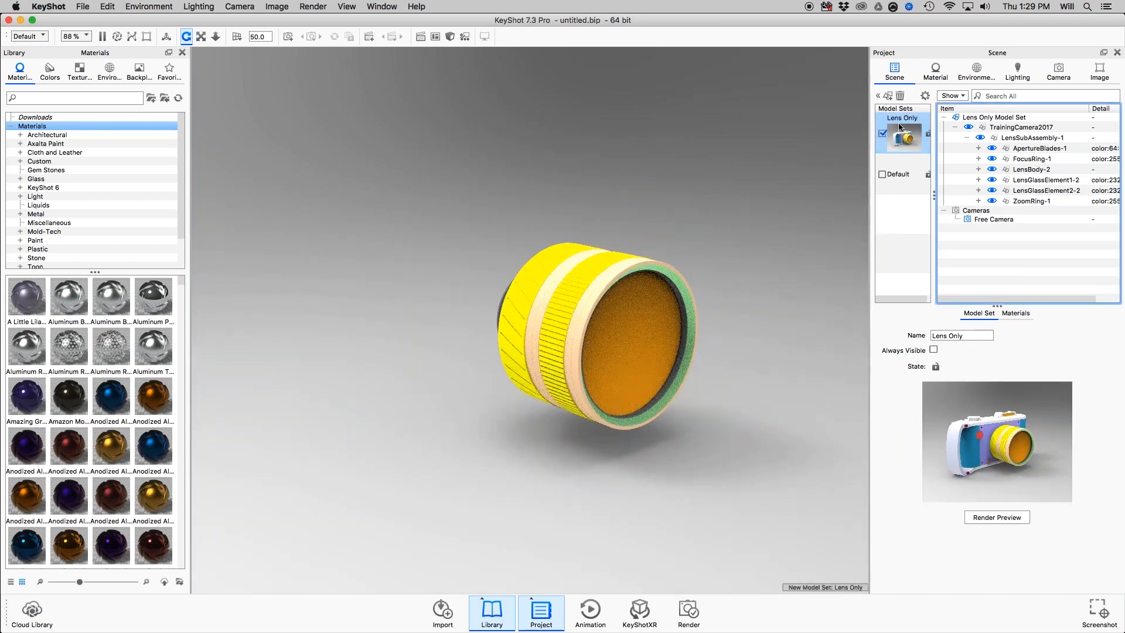
Deactivate the Lens Only model set and render new thumbnails for both the Lens Only and Default model sets.
left_click(900, 153)
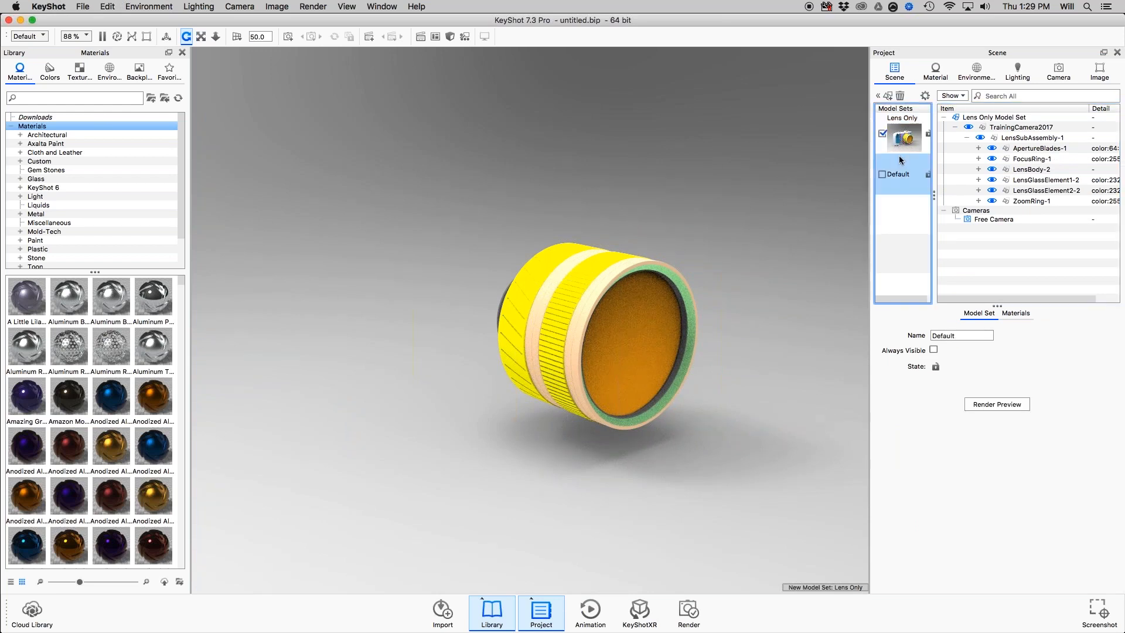
right_click(901, 139)
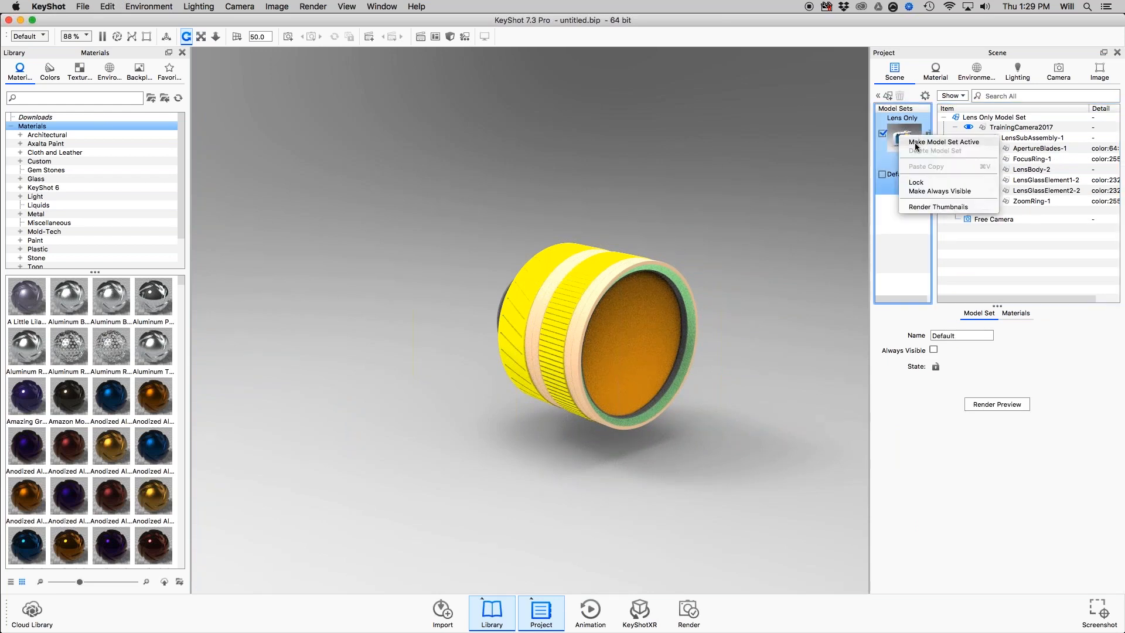
left_click(917, 145)
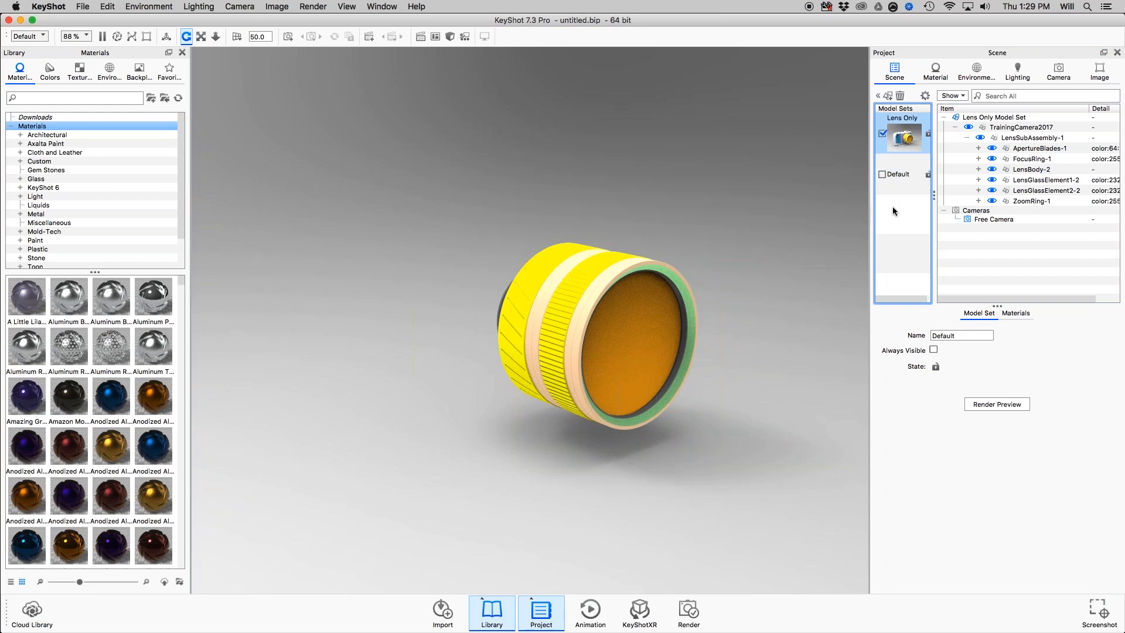
left_click_drag(893, 207, 884, 134)
left_click(882, 133)
left_click_drag(918, 202, 895, 133)
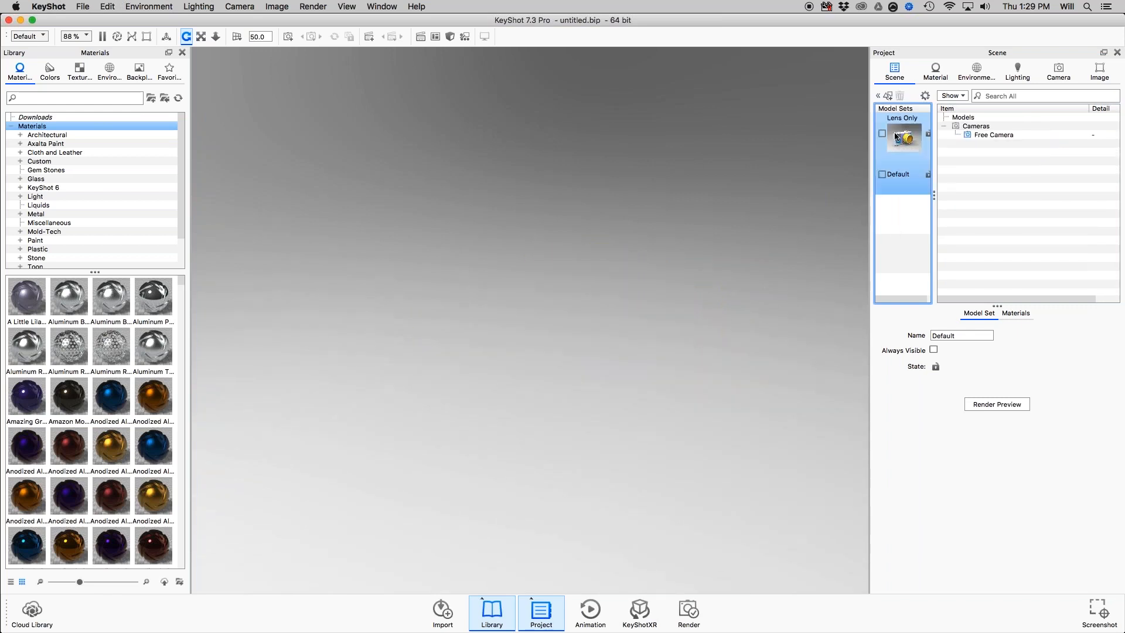
right_click(897, 138)
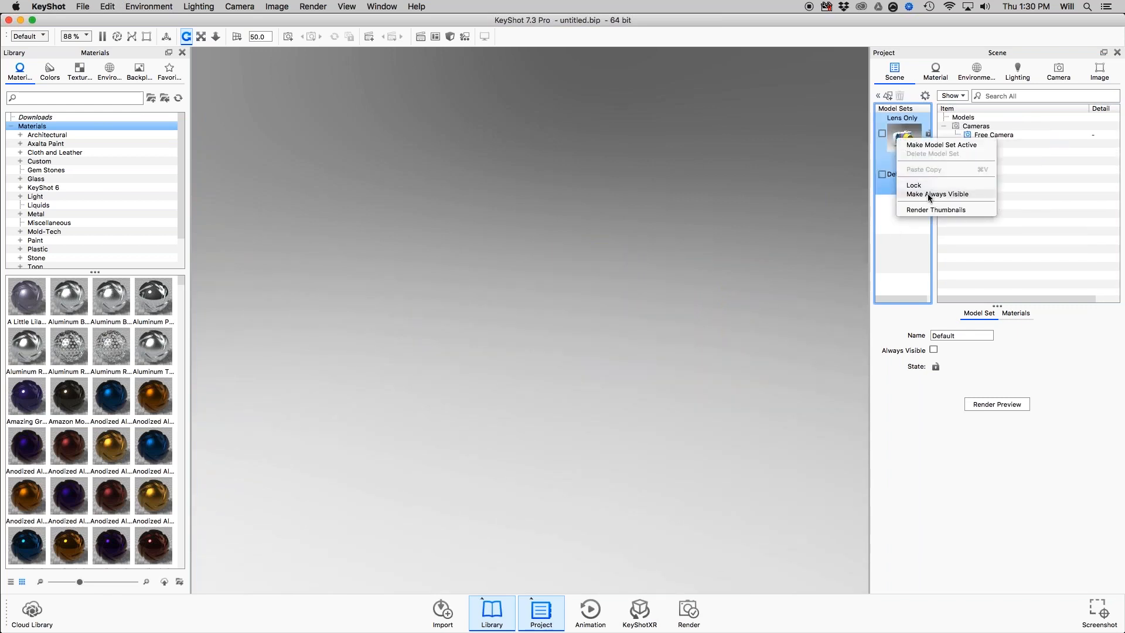
left_click(926, 210)
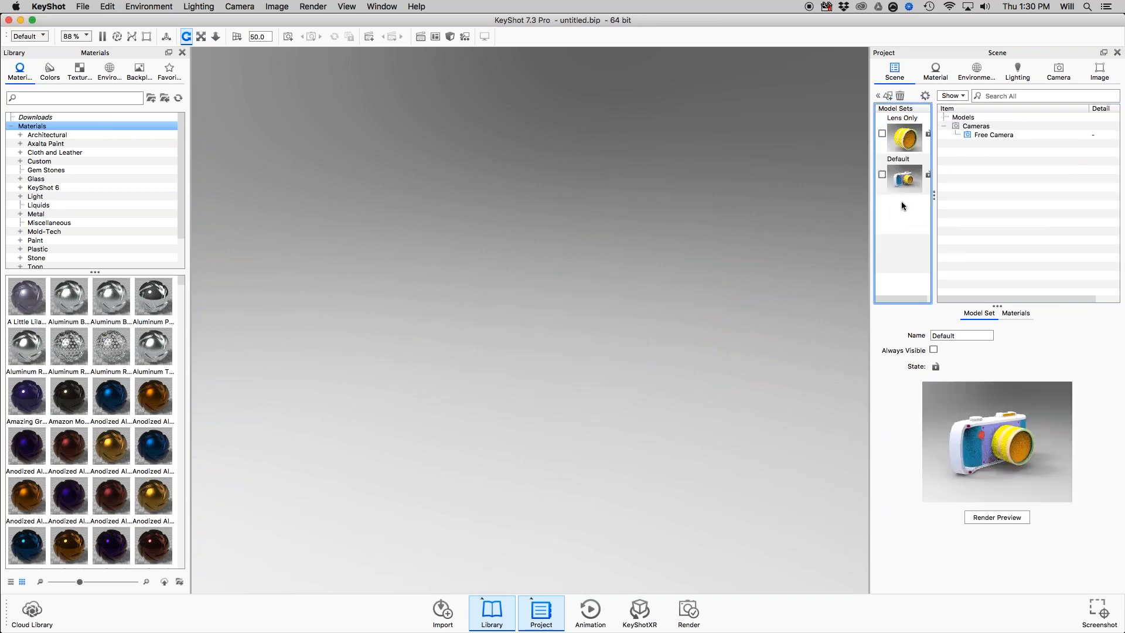
Make the Lens Only model set active again and select it in the model sets list.
left_click(883, 133)
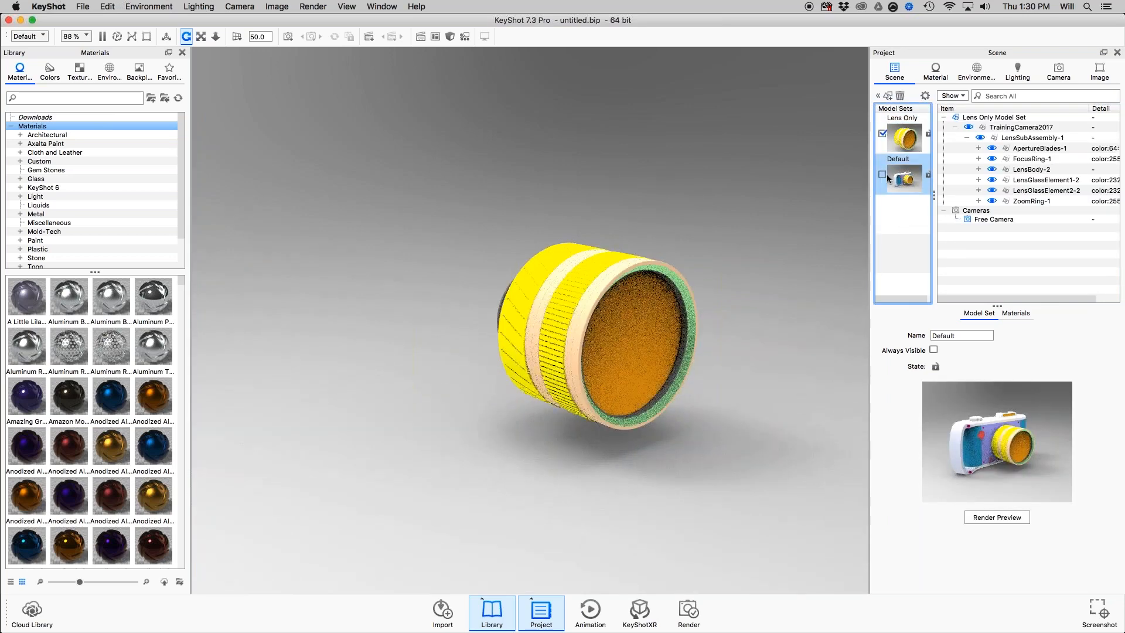
left_click(901, 177)
left_click(895, 125)
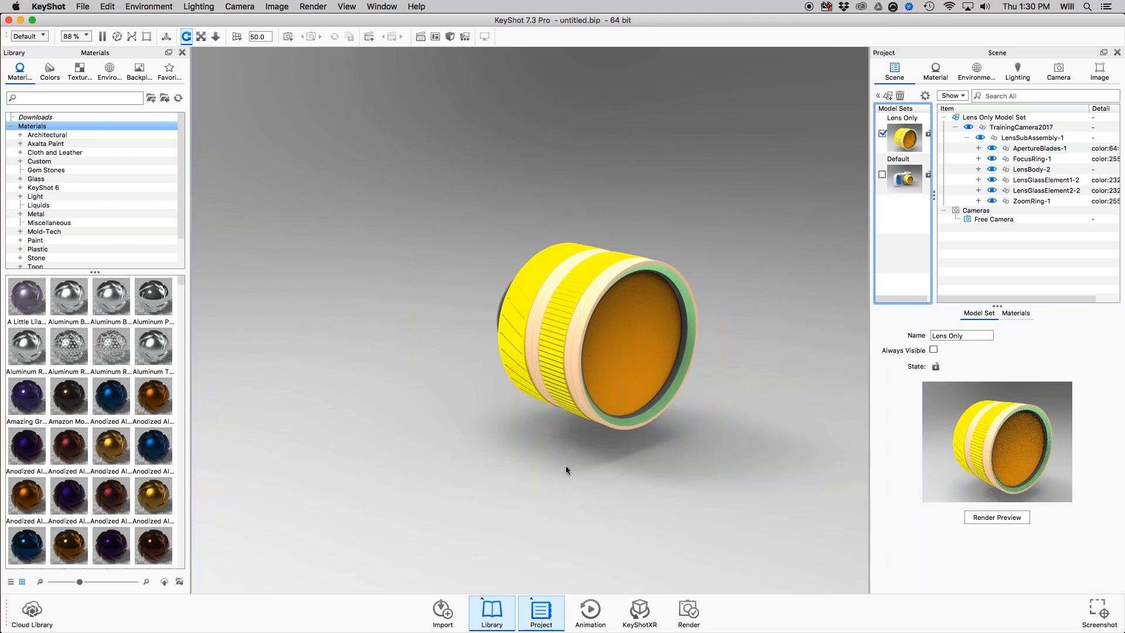
Examine the isolated lens from another angle and review the part hierarchy of the Lens Only model set in the scene tree.
left_click_drag(619, 253, 665, 199)
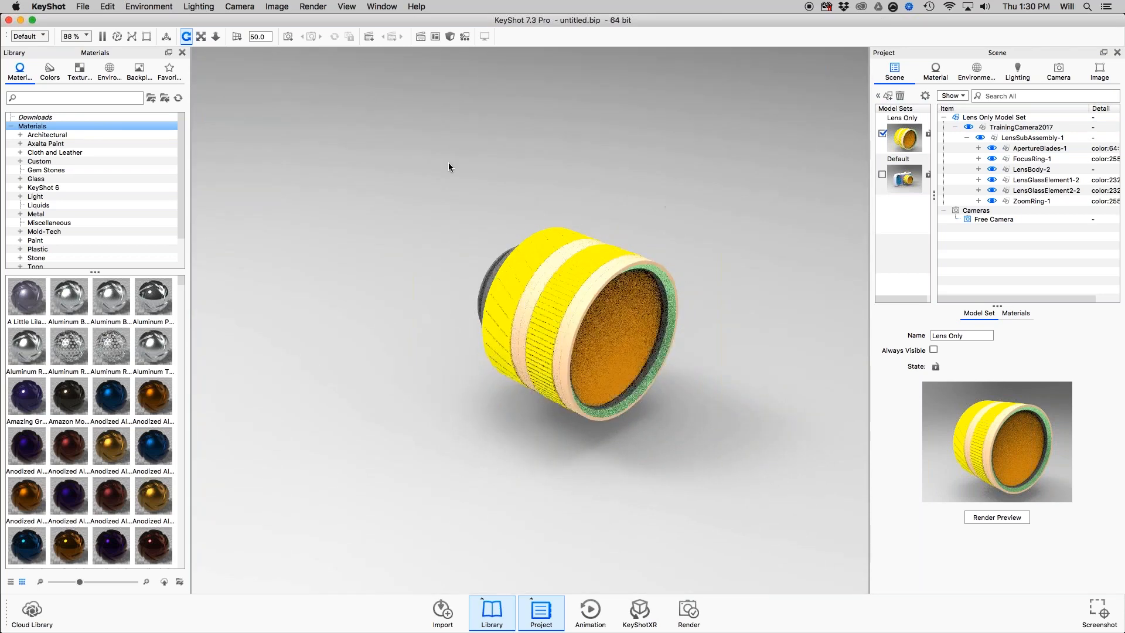
left_click(1043, 201)
left_click(1062, 158)
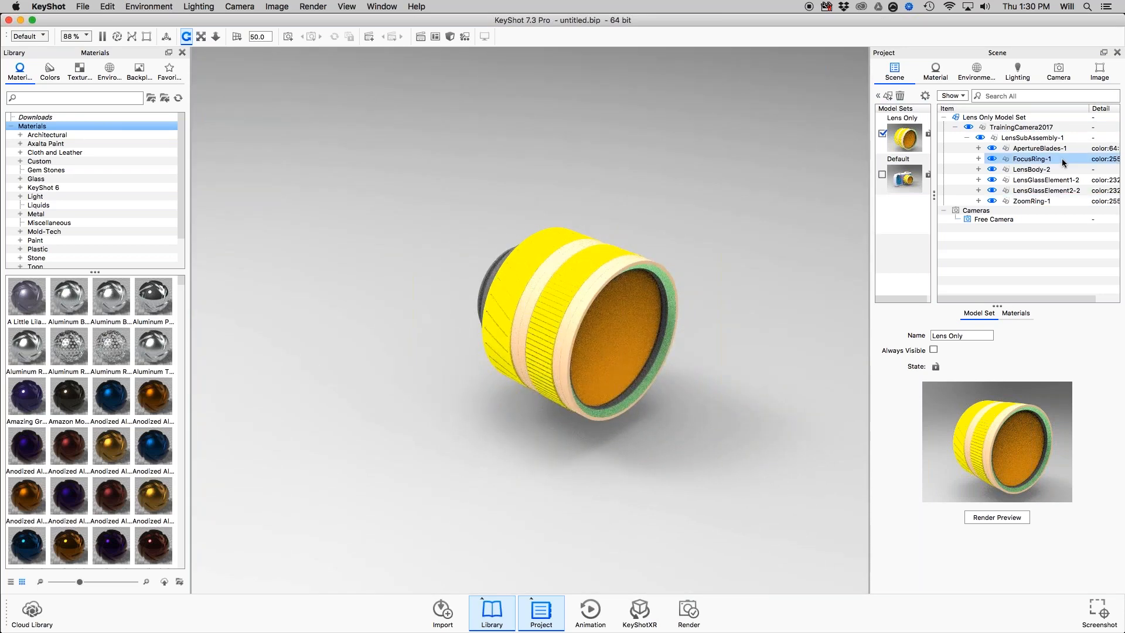
left_click(1049, 127)
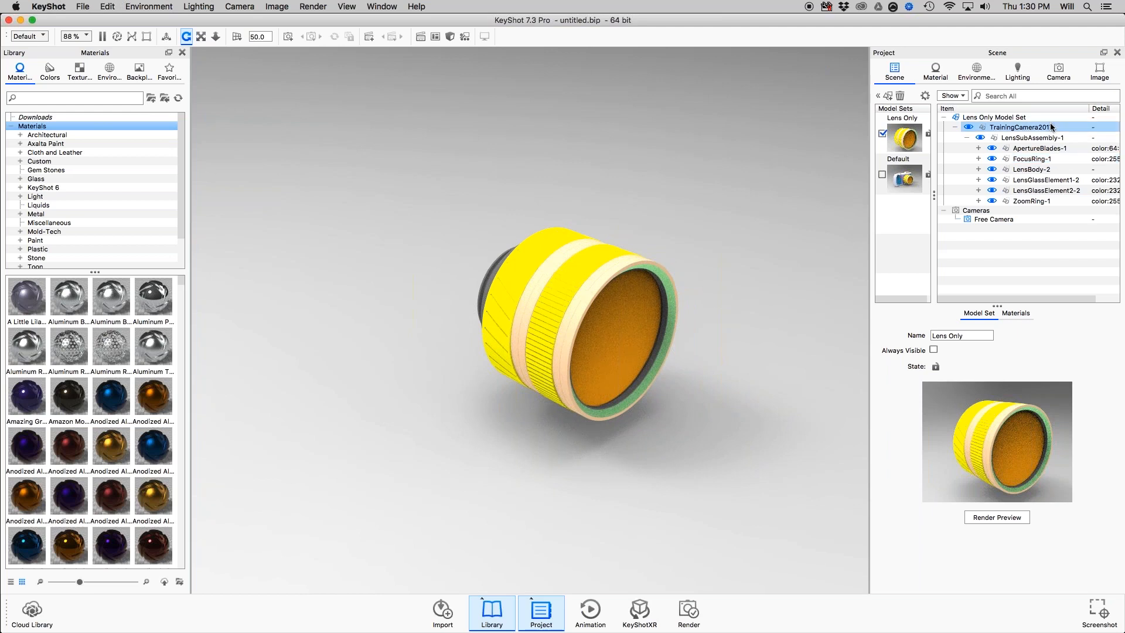
left_click(1050, 148)
left_click(1053, 249)
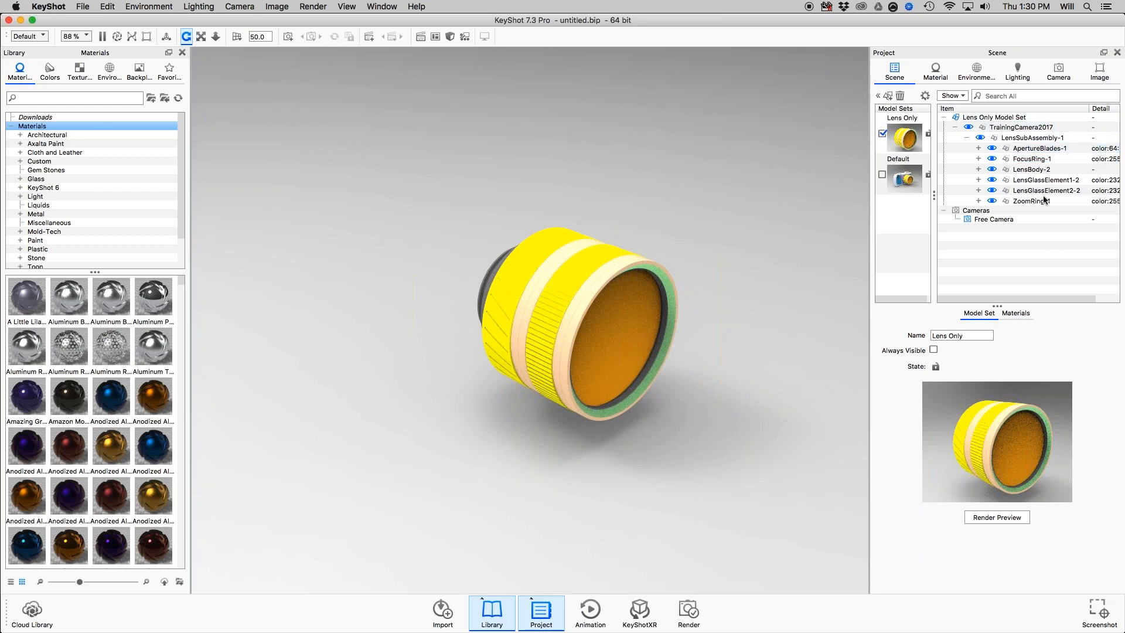
left_click(1039, 138)
left_click(892, 121)
left_click_drag(804, 221, 753, 263)
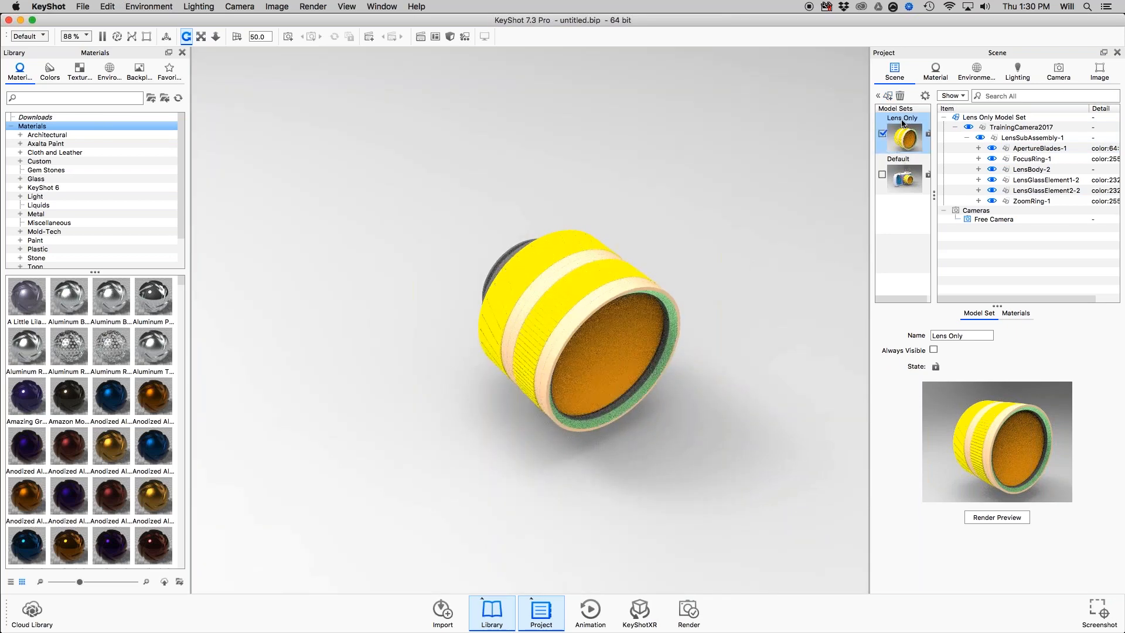
Collapse the TrainingCamera2017 group in the Lens Only model set and select that group.
left_click(910, 140)
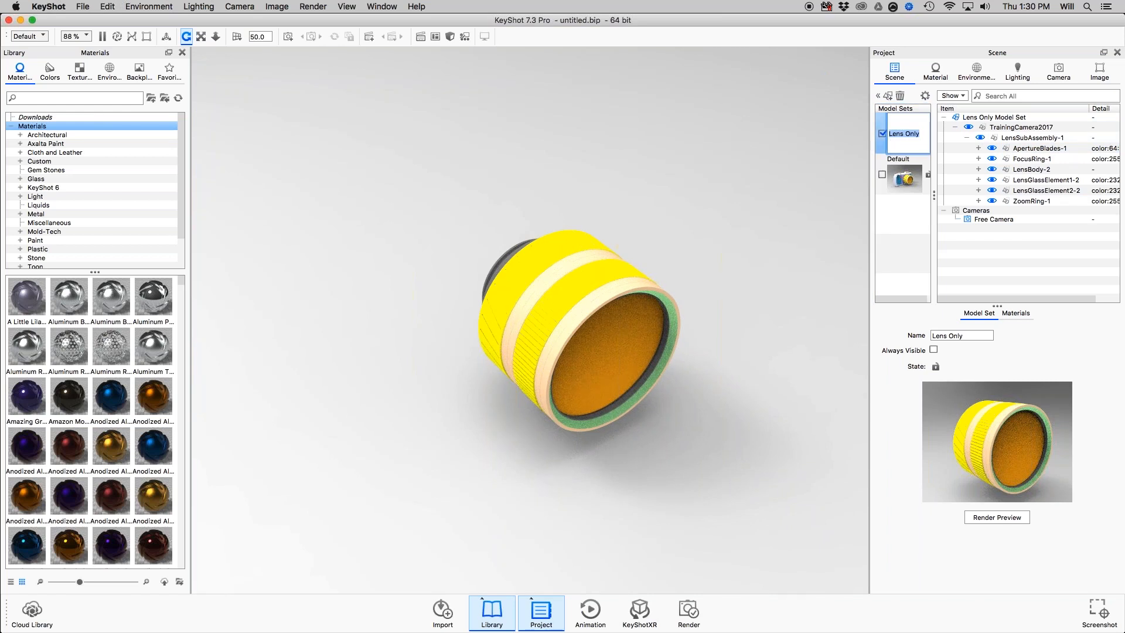
left_click(956, 128)
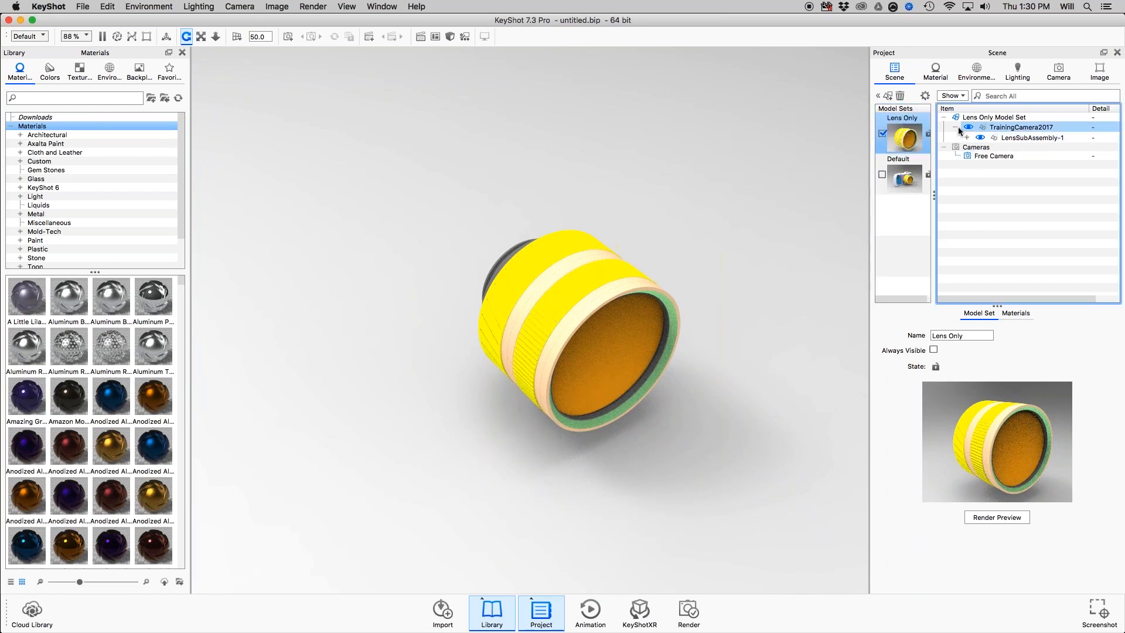
left_click(1026, 127)
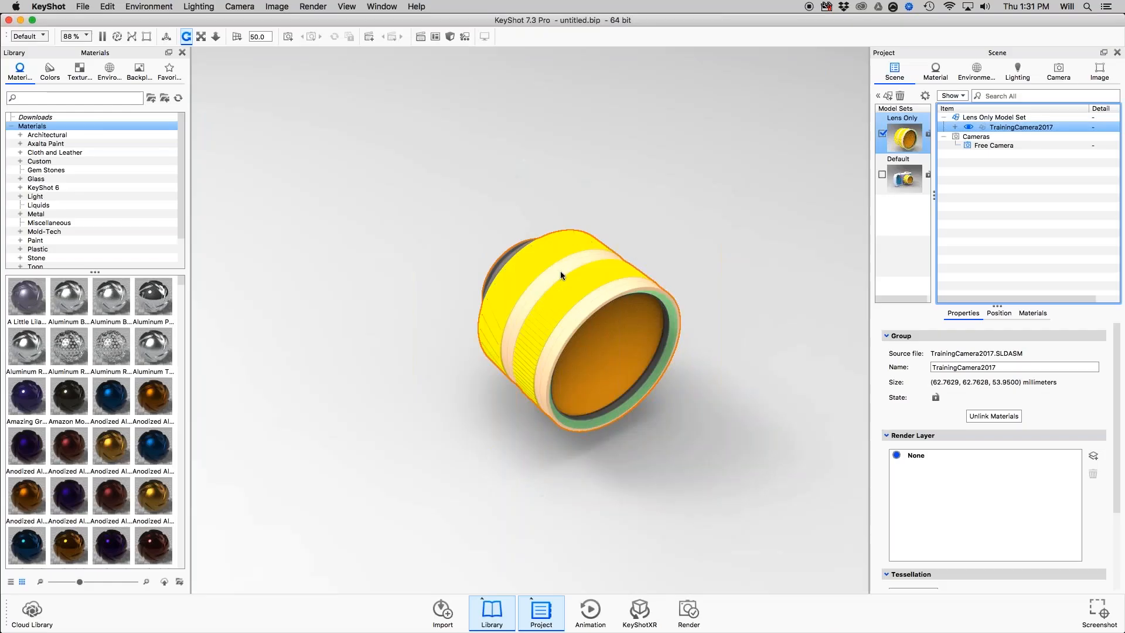
Return to KeyShot from the slides and make the Default model set the active one.
left_click_drag(560, 271, 695, 265)
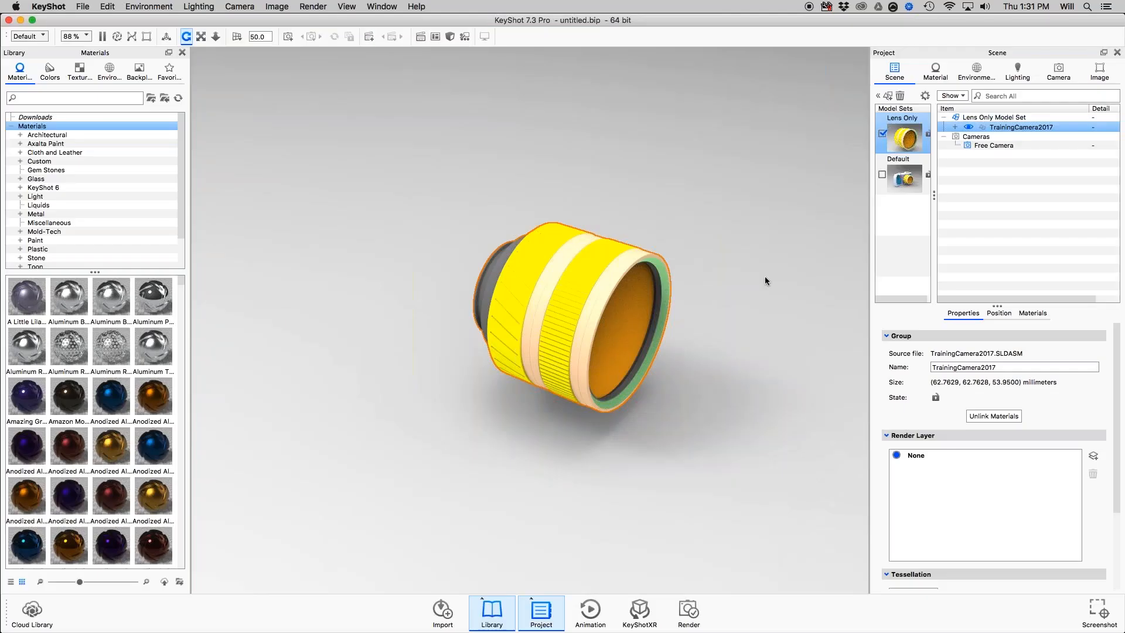
scroll(765, 277, "down", 3)
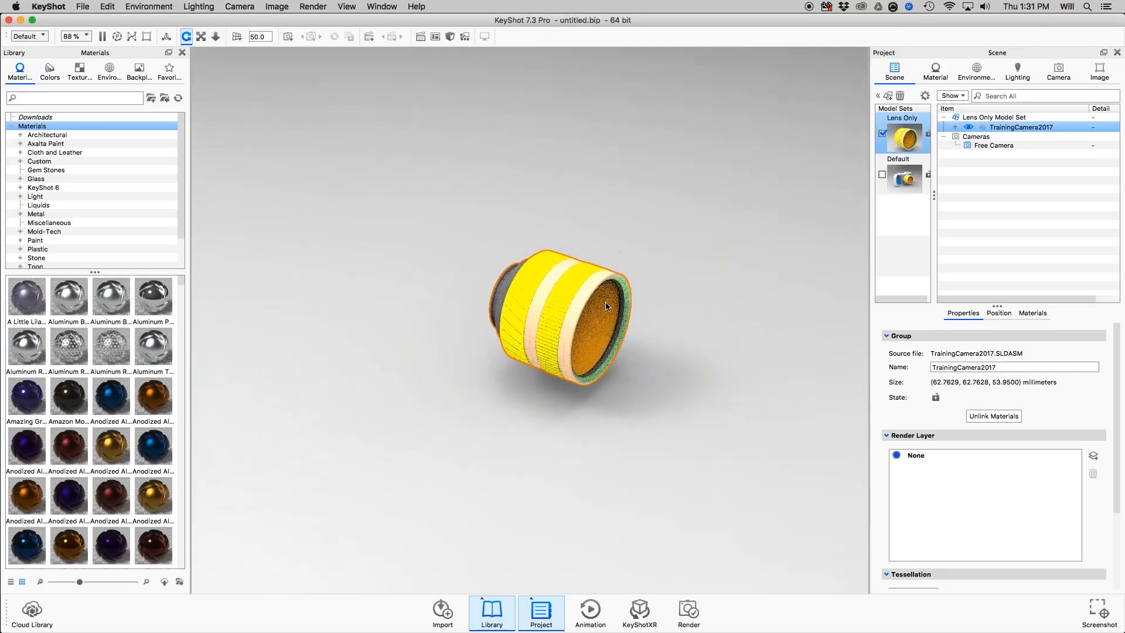
scroll(765, 277, "up", 2)
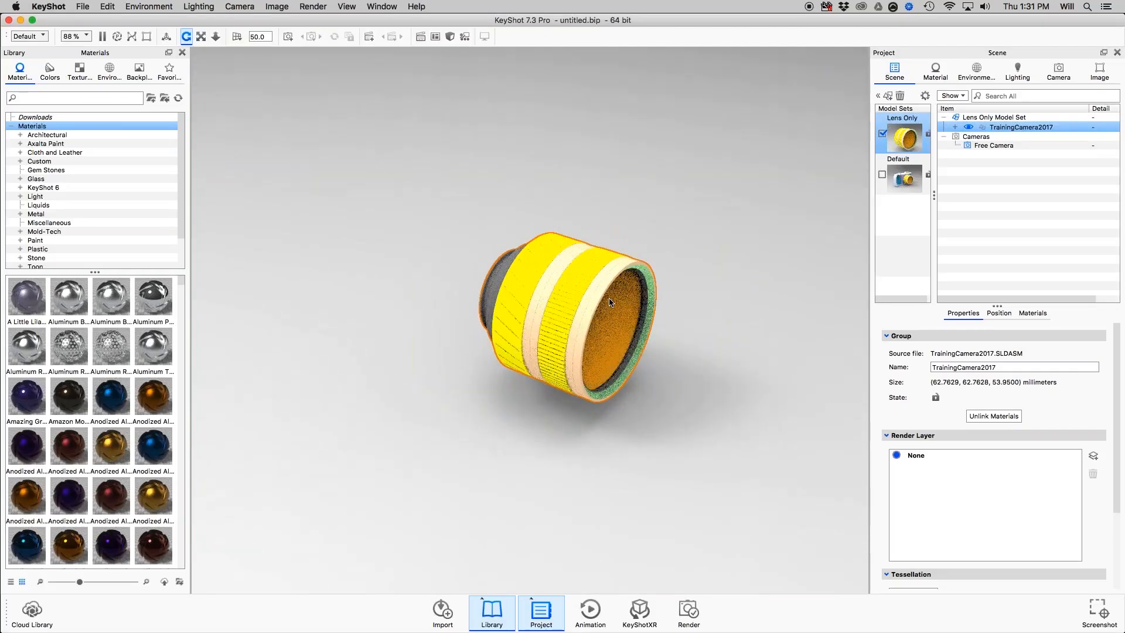
left_click(907, 182)
double_click(908, 183)
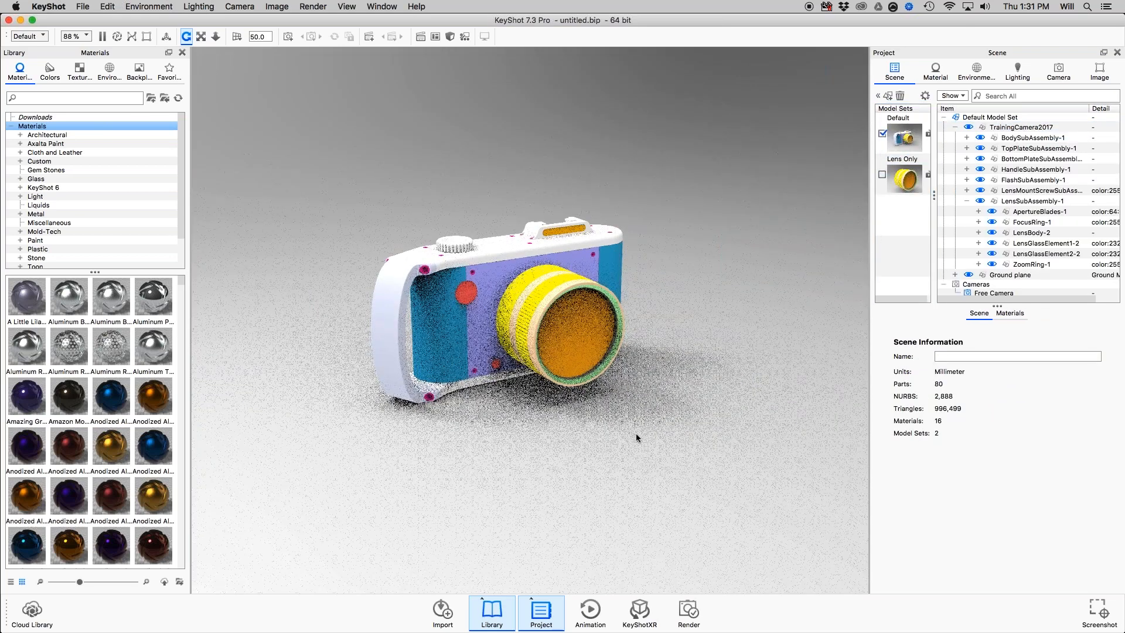
Add a ground plane beneath the camera and set its material's specular color to white (RGB 255, 255, 255).
double_click(637, 435)
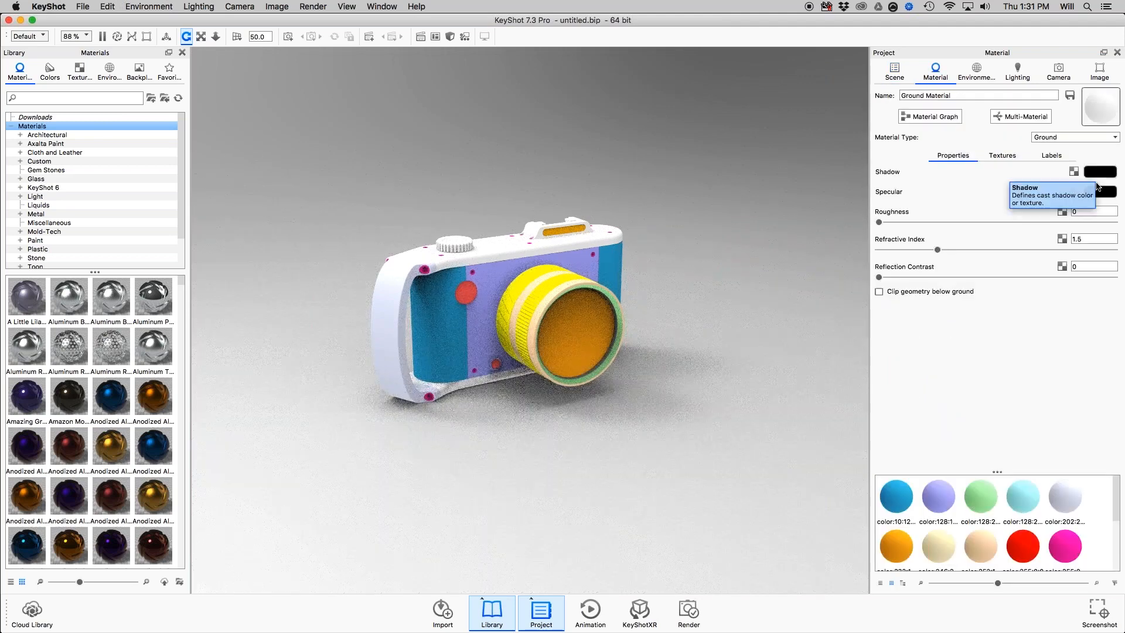
left_click(1099, 195)
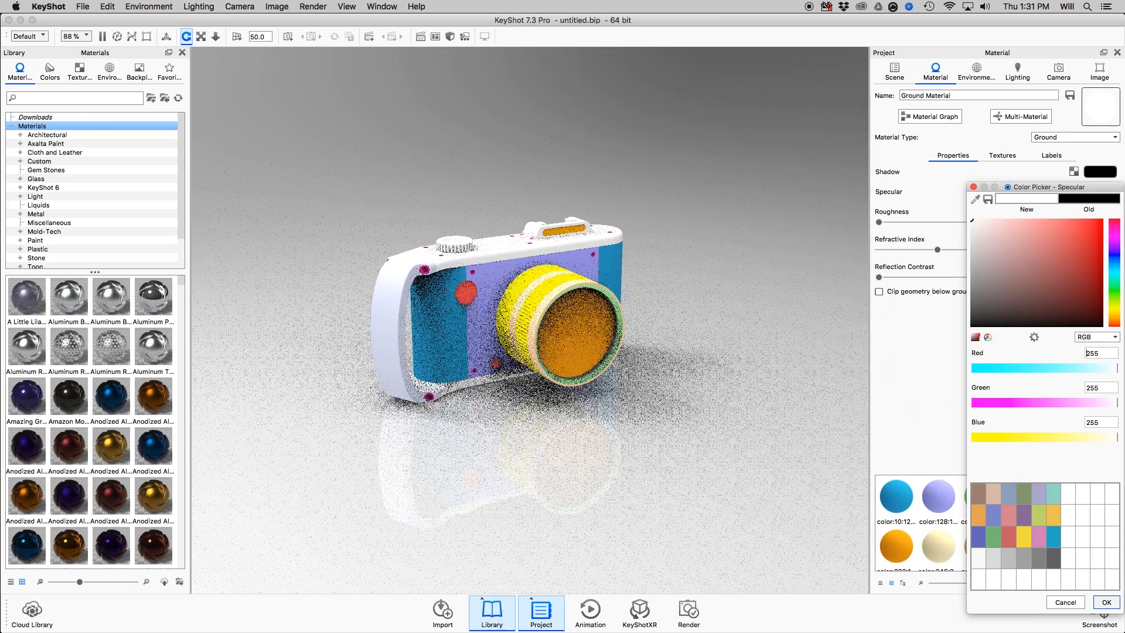
key("Return")
Change the ground plane's material type to Diffuse.
left_click(1076, 137)
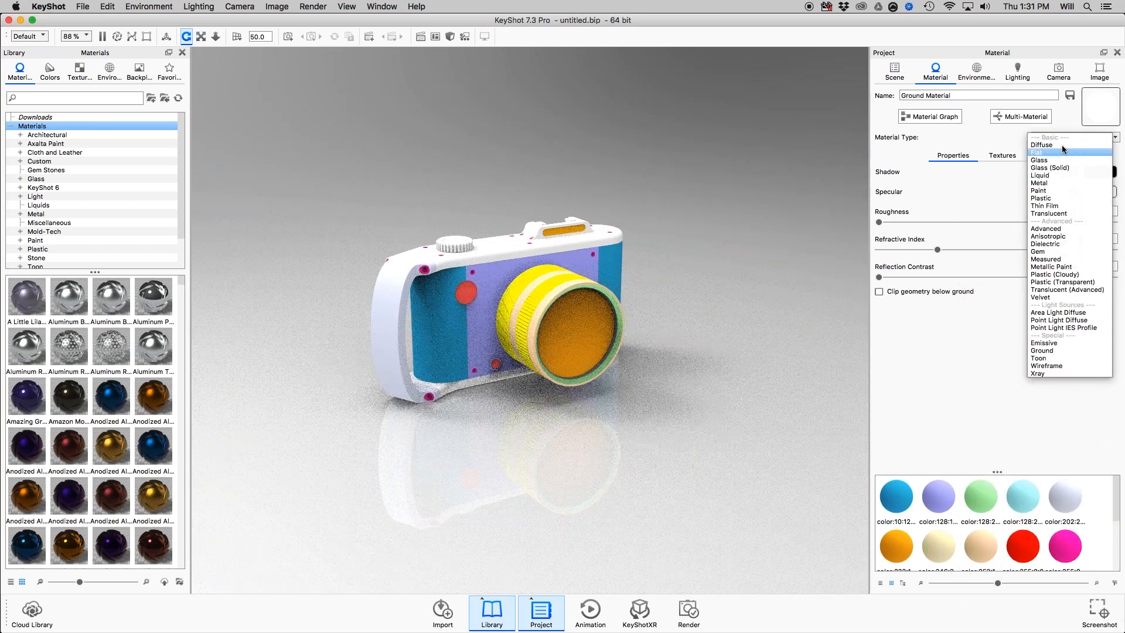
left_click(1046, 144)
scroll(677, 348, "down", 10)
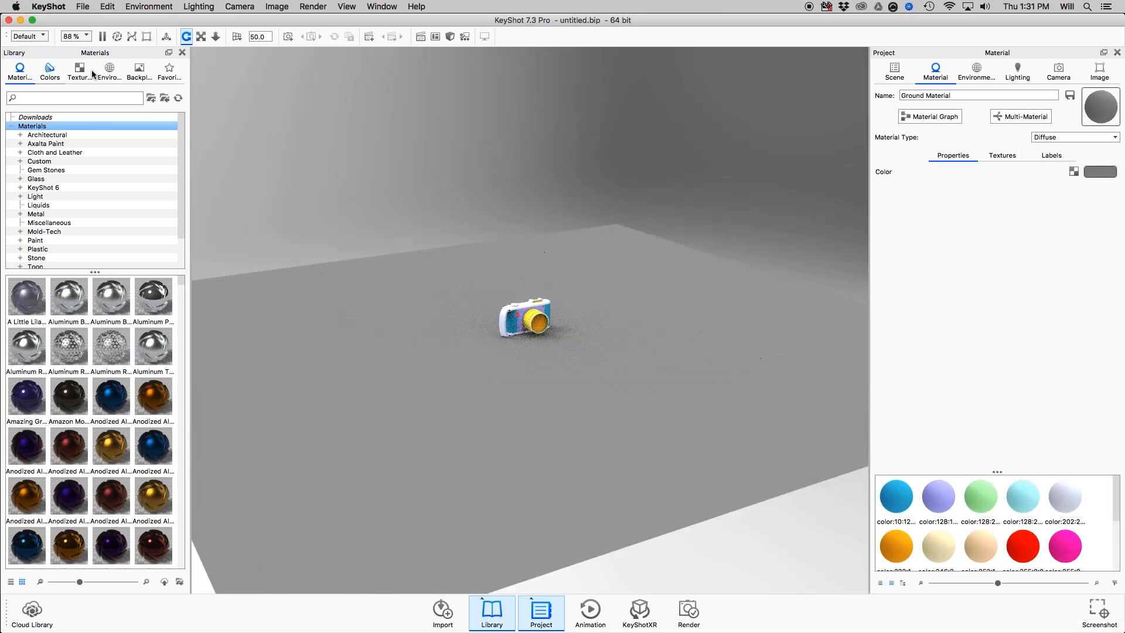
Light the scene with the 3 Panels Straight 4K environment and add a cube positioned above the camera model.
left_click(109, 71)
left_click_drag(50, 395, 576, 319)
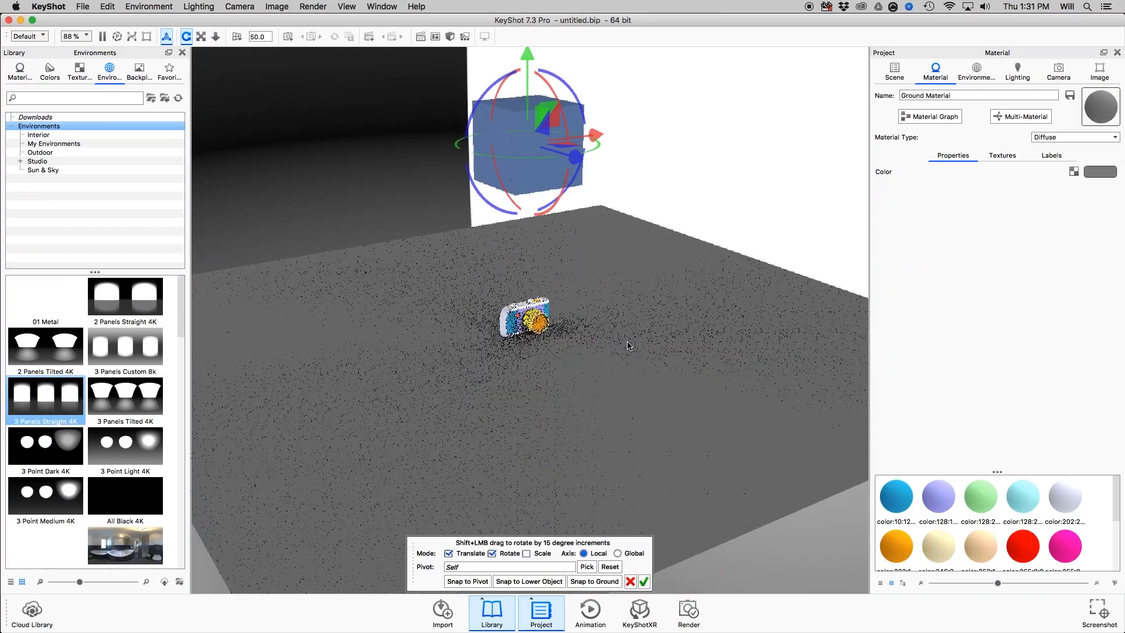
left_click(644, 581)
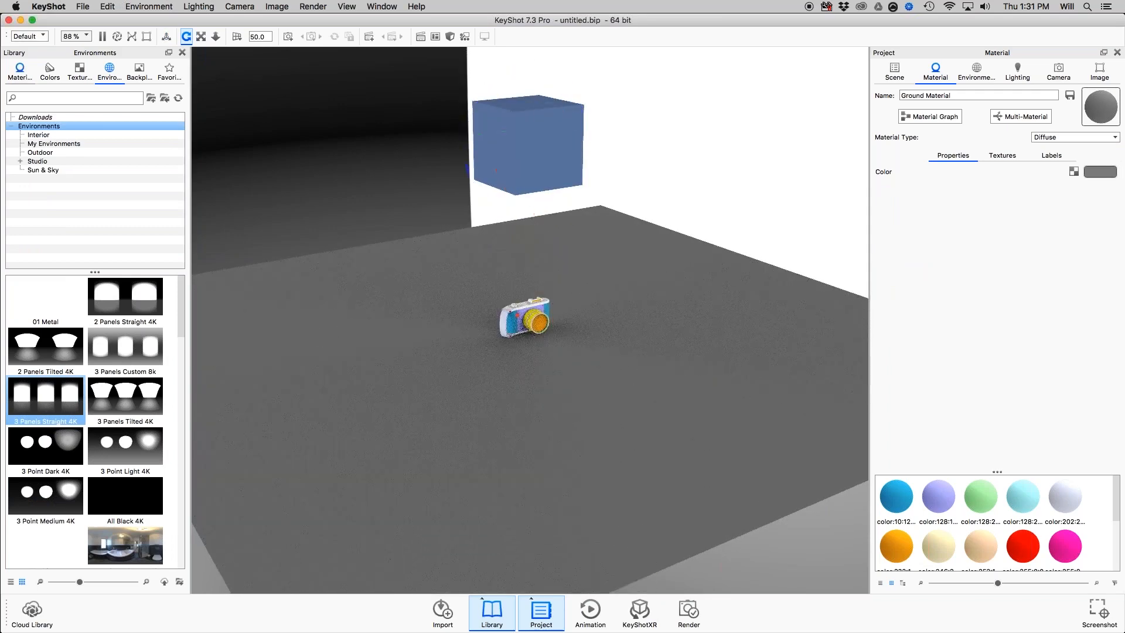
Turn the cube above the camera into a physical light by applying a Flat moon IES light material from the library.
double_click(35, 196)
left_click(54, 222)
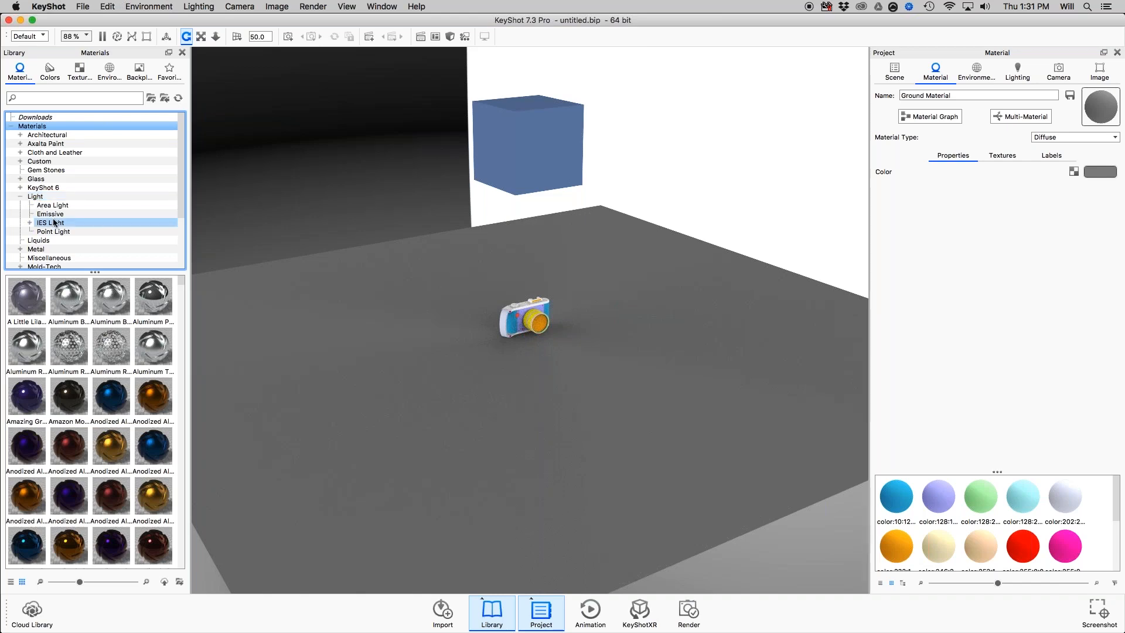
left_click(54, 223)
left_click_drag(26, 347, 527, 150)
left_click_drag(437, 435, 618, 216)
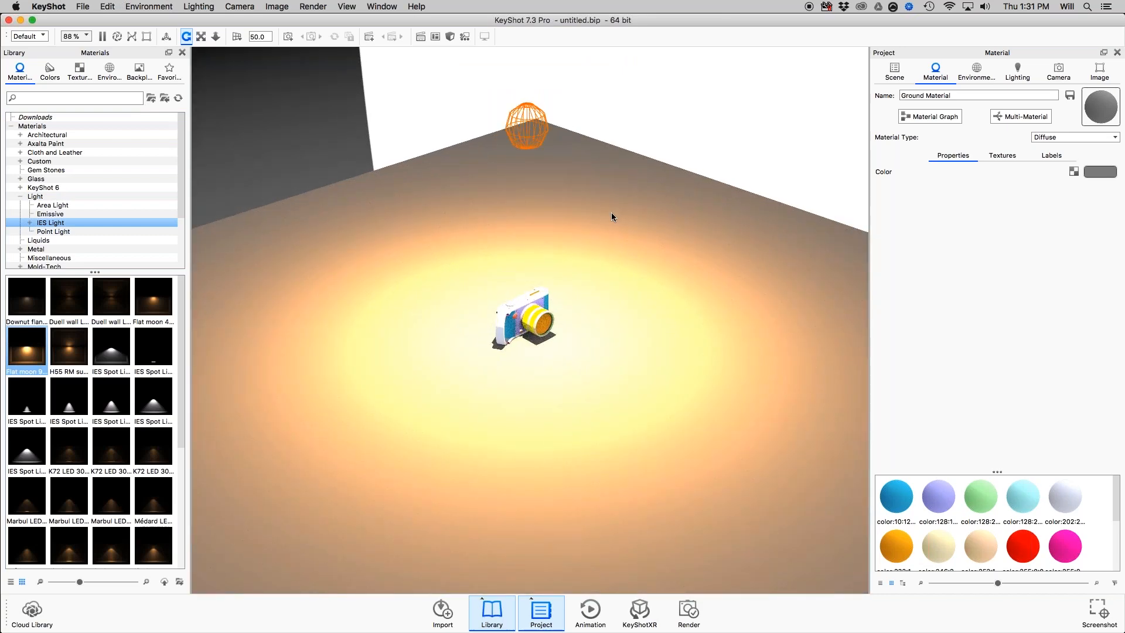
Create a model set named "lights and plane" from the ground plane and the cube light.
left_click_drag(606, 215, 606, 387)
scroll(569, 307, "up", 5)
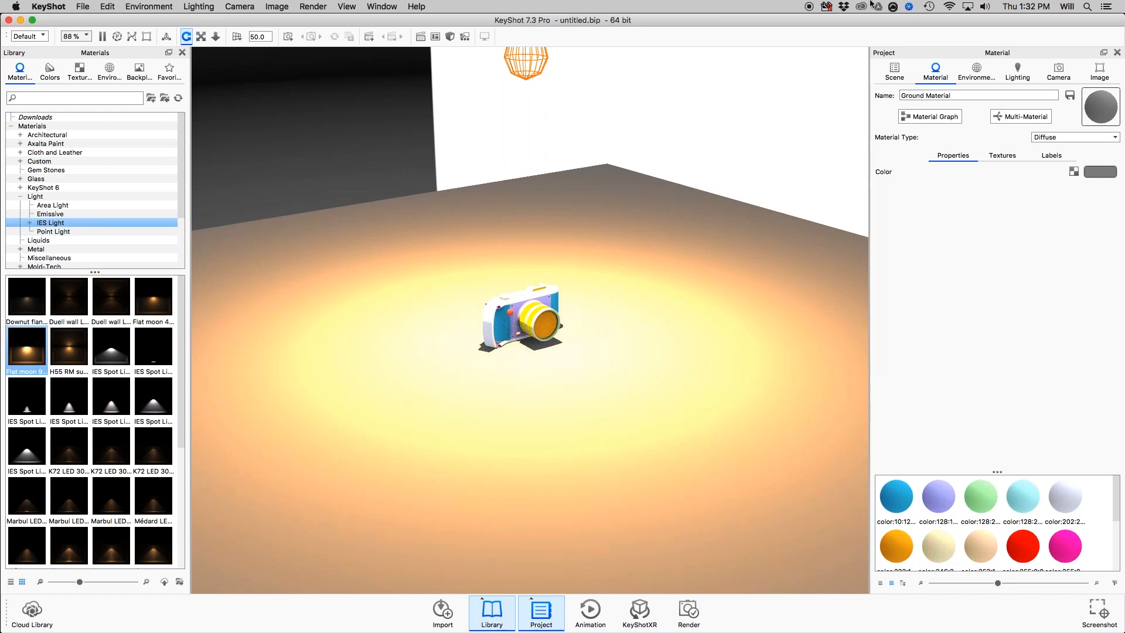
left_click(895, 71)
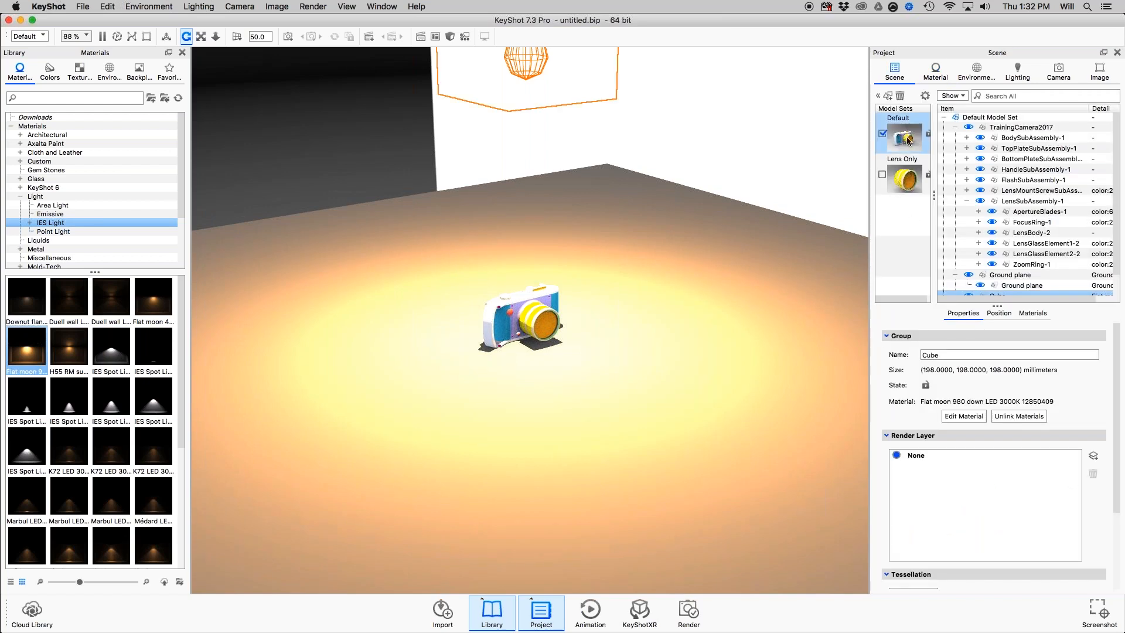
scroll(981, 287, "down", 3)
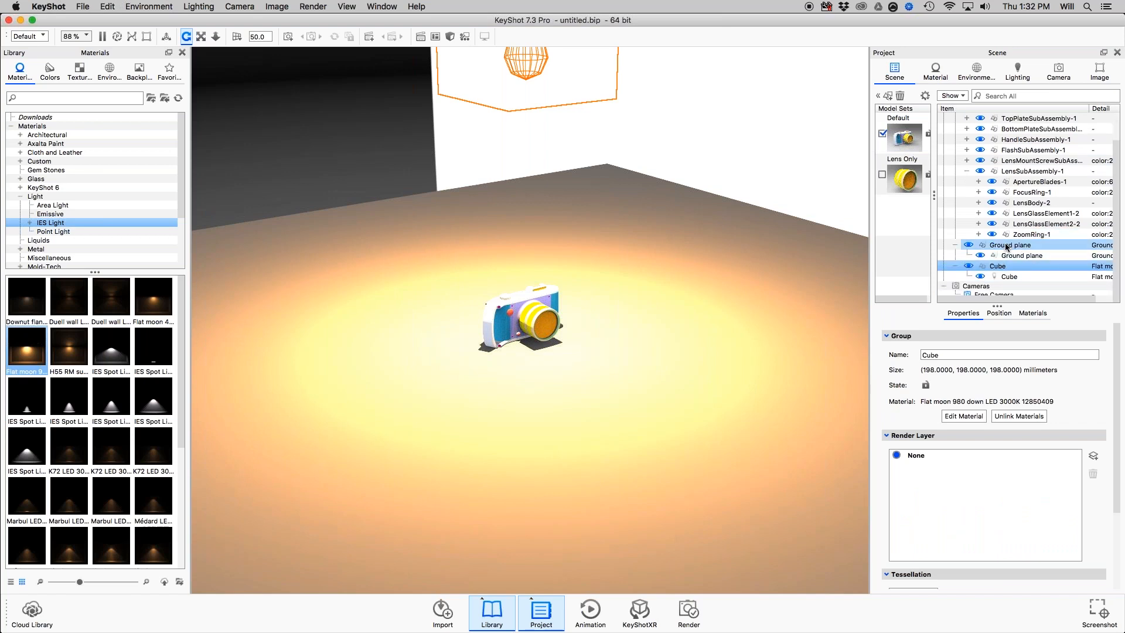
left_click(1007, 247, "shift")
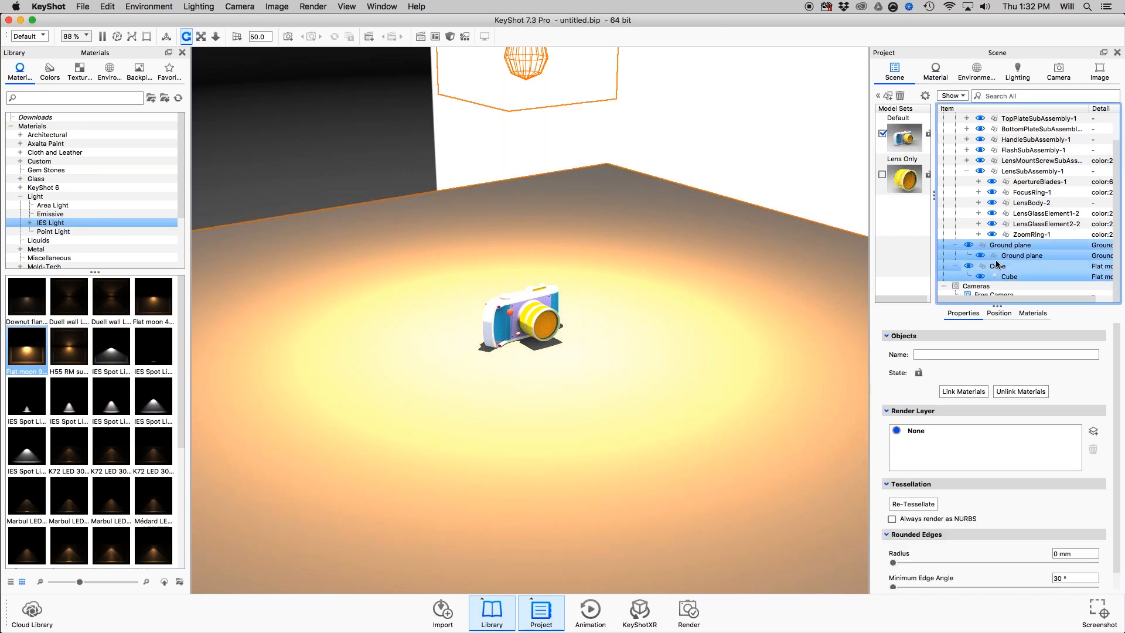
right_click(998, 265)
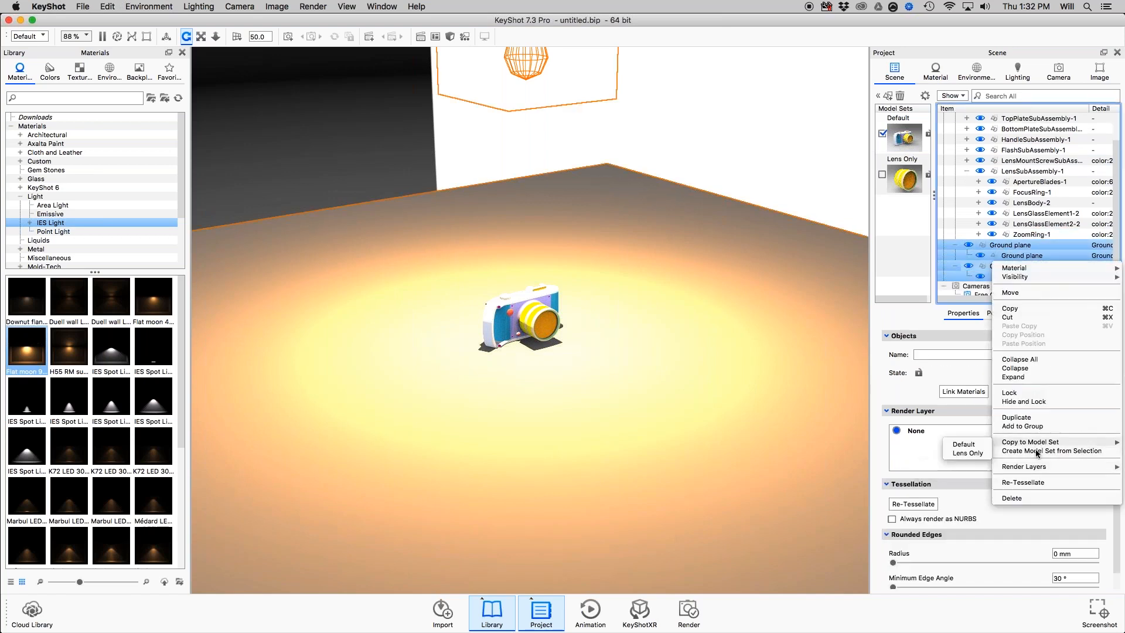
left_click(1038, 451)
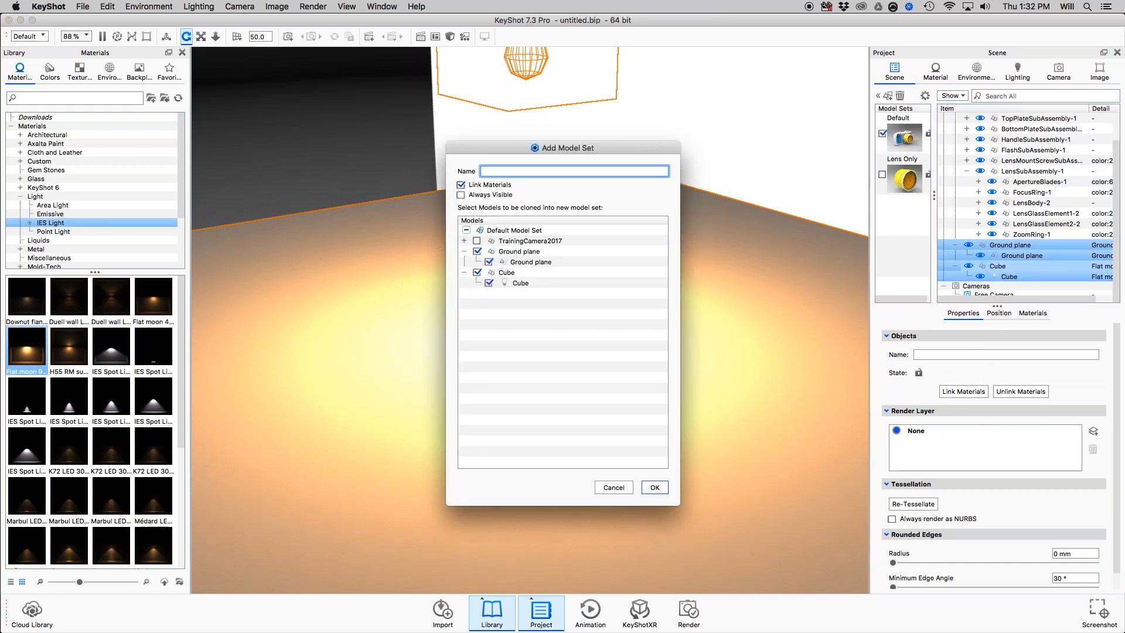
type("lights and gp")
key("Return")
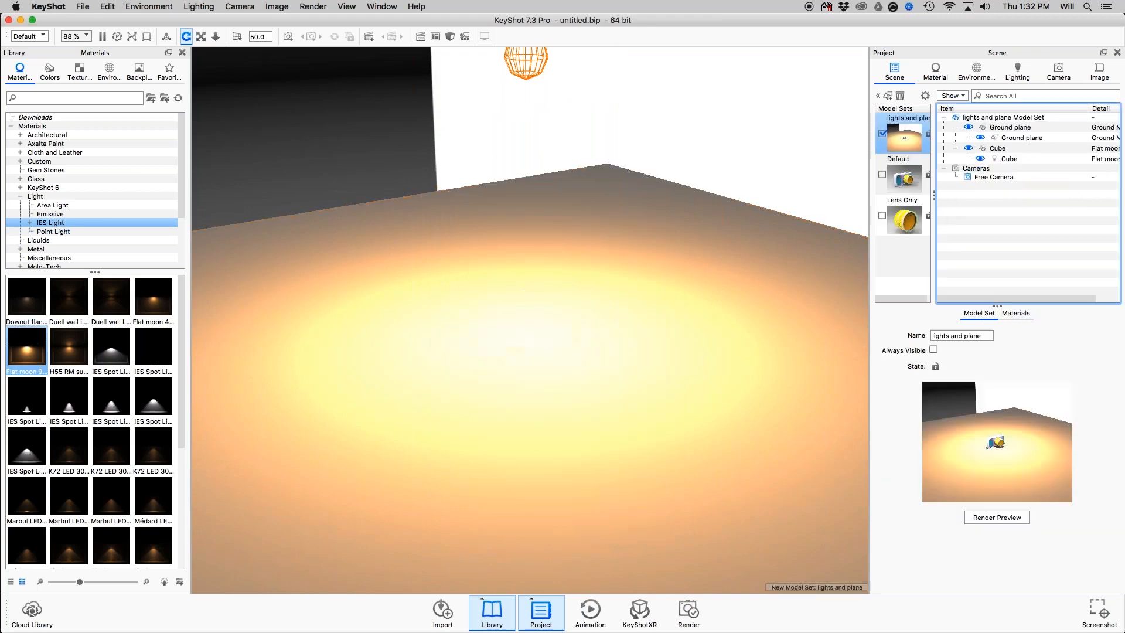
Make Default the active model set and delete its ground plane and cube light.
left_click(910, 181)
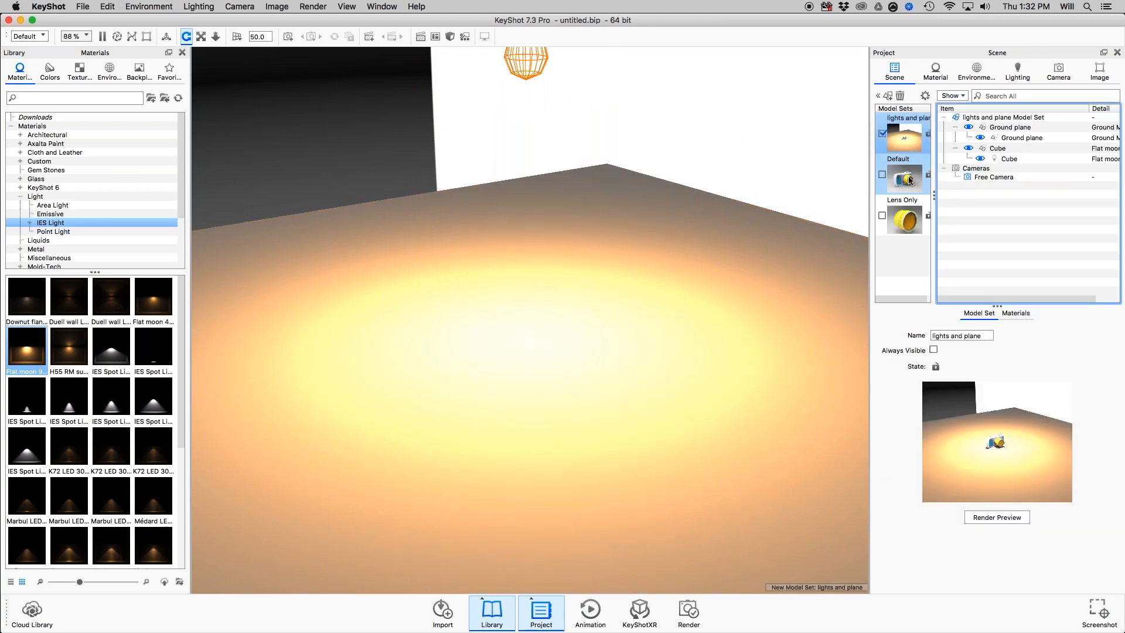
double_click(909, 178)
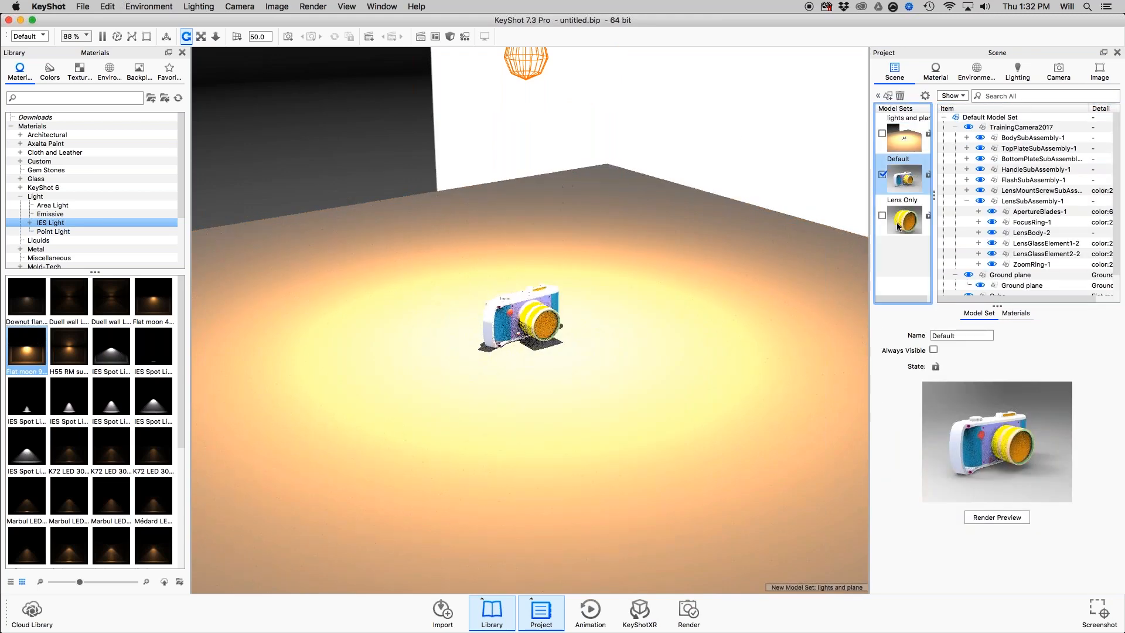
scroll(1013, 224, "down", 3)
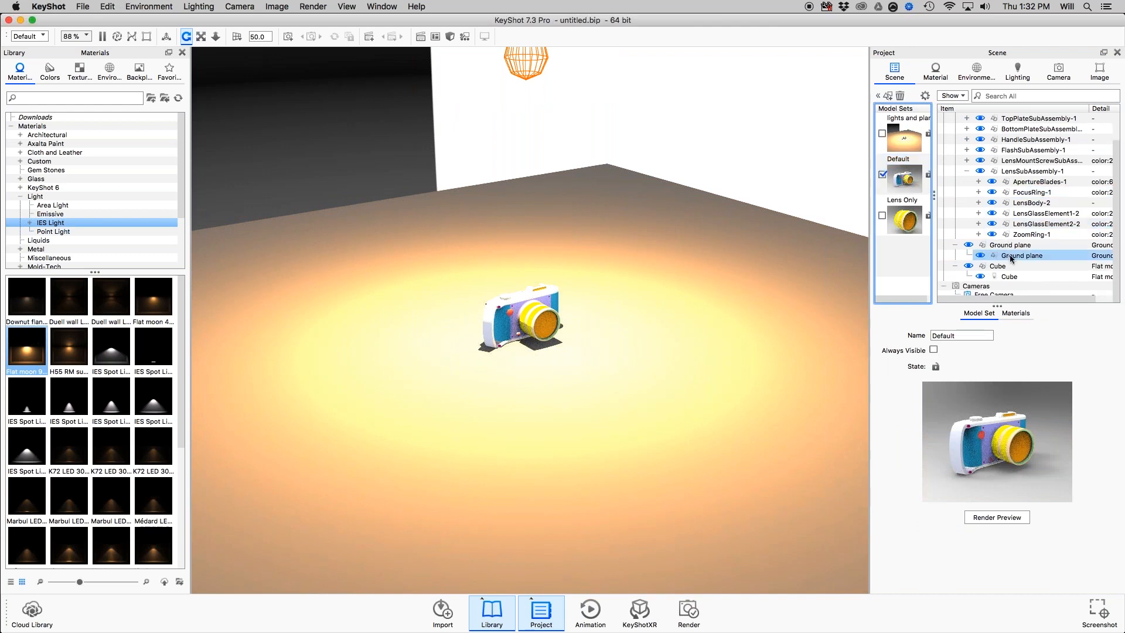
left_click(1009, 246)
left_click(1016, 275, "shift")
right_click(993, 275)
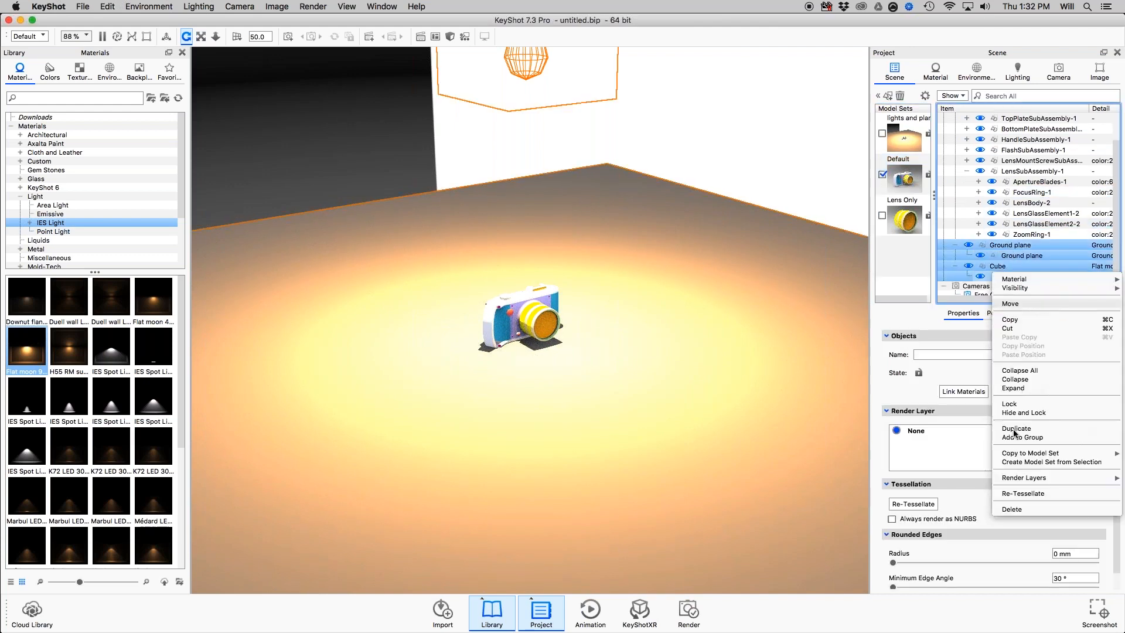
left_click(1012, 509)
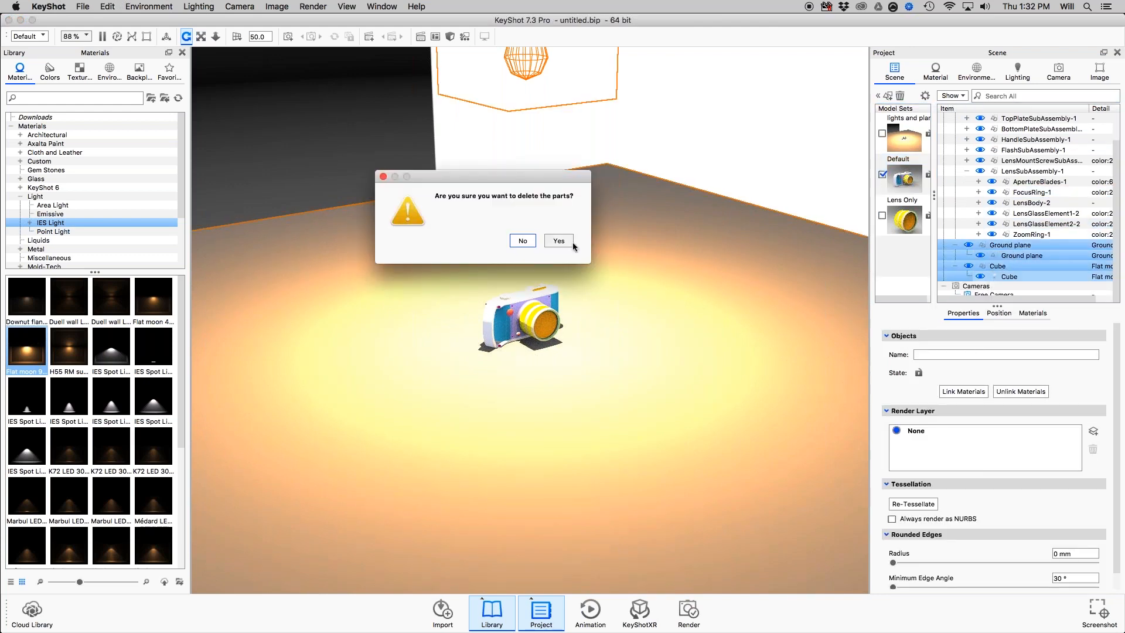
left_click(564, 241)
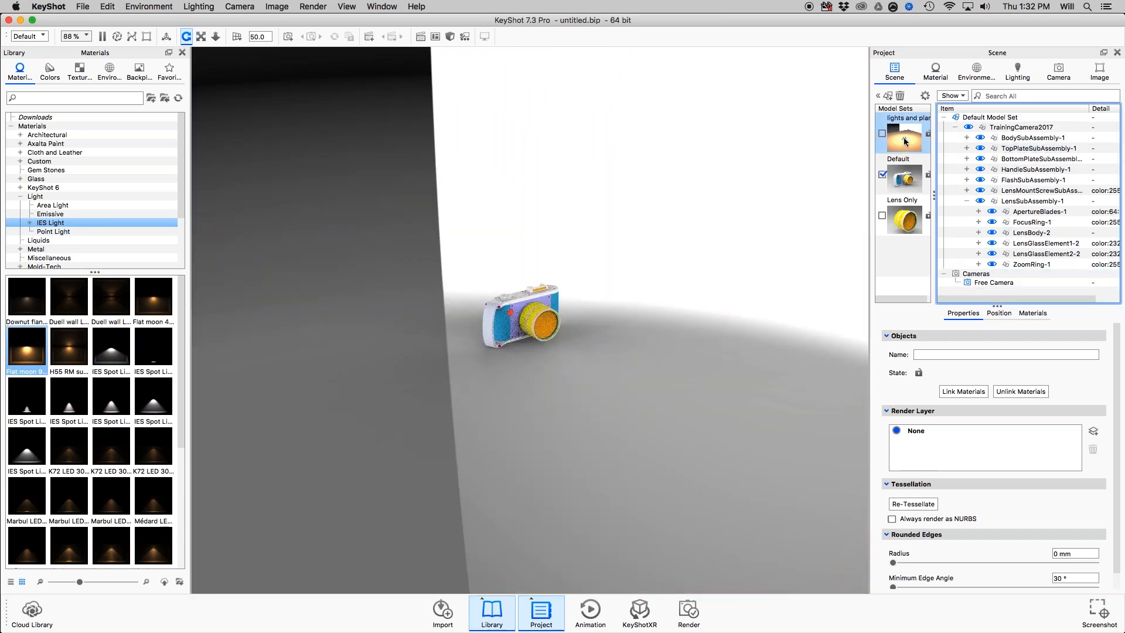
Preview the lights and plane model set together with the Default camera set, and hide it again.
scroll(466, 241, "up", 5)
left_click_drag(612, 164, 147, 233)
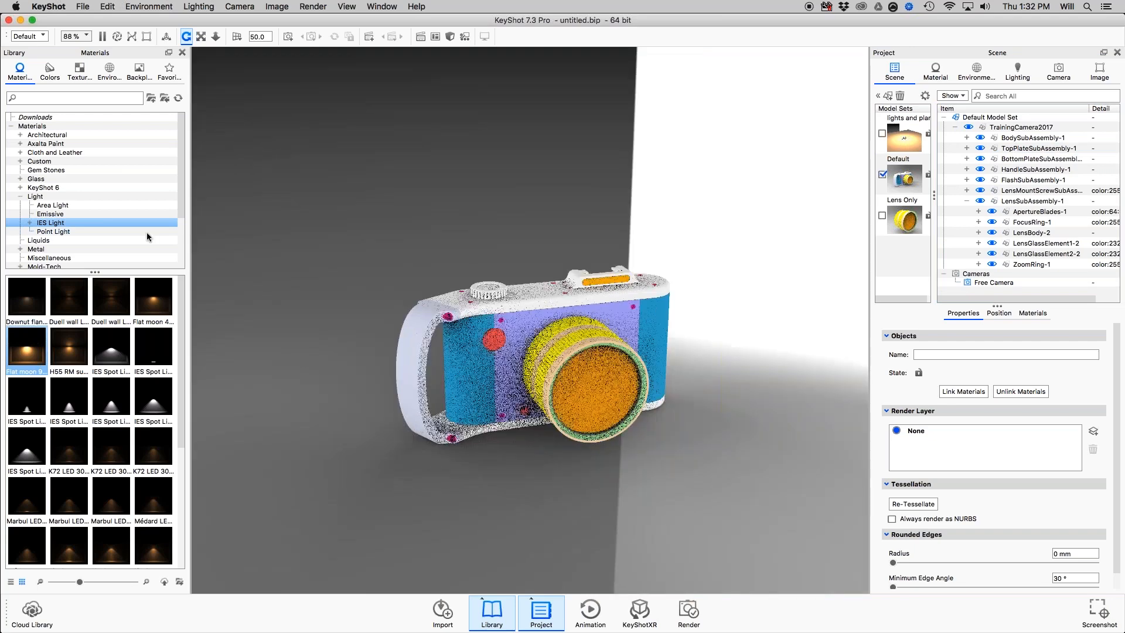
left_click_drag(727, 397, 385, 190)
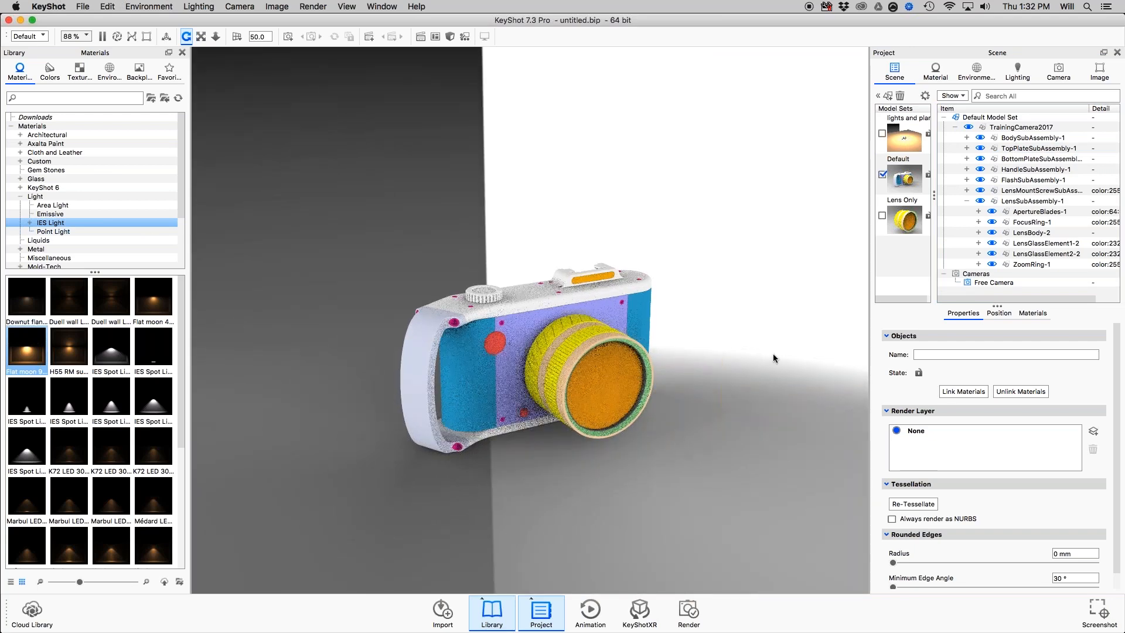
left_click(900, 138)
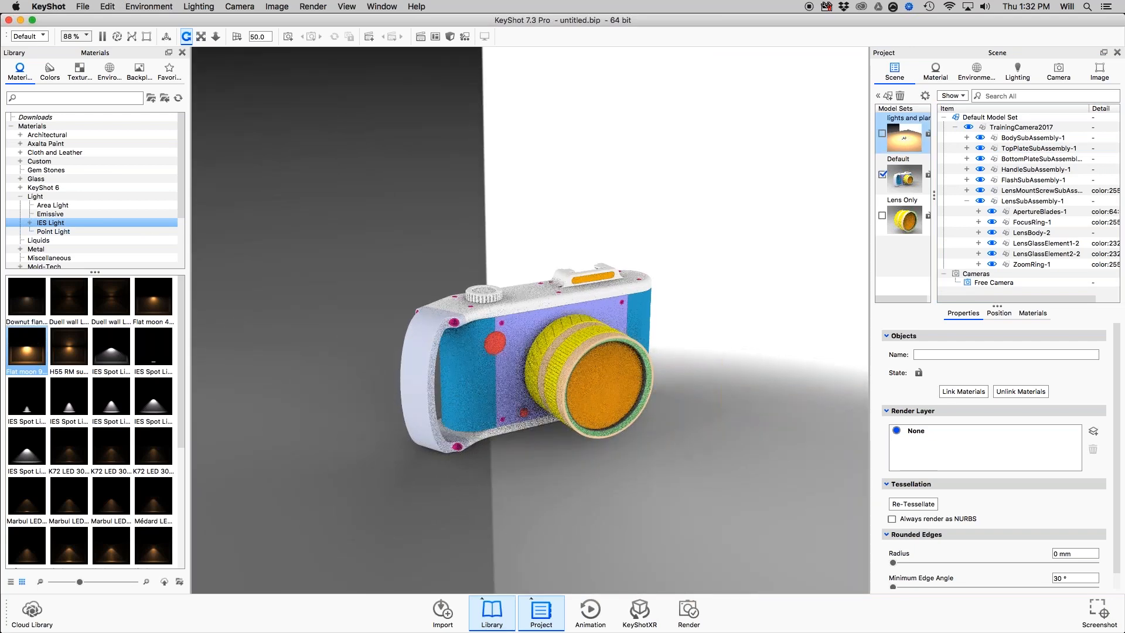
left_click(883, 133)
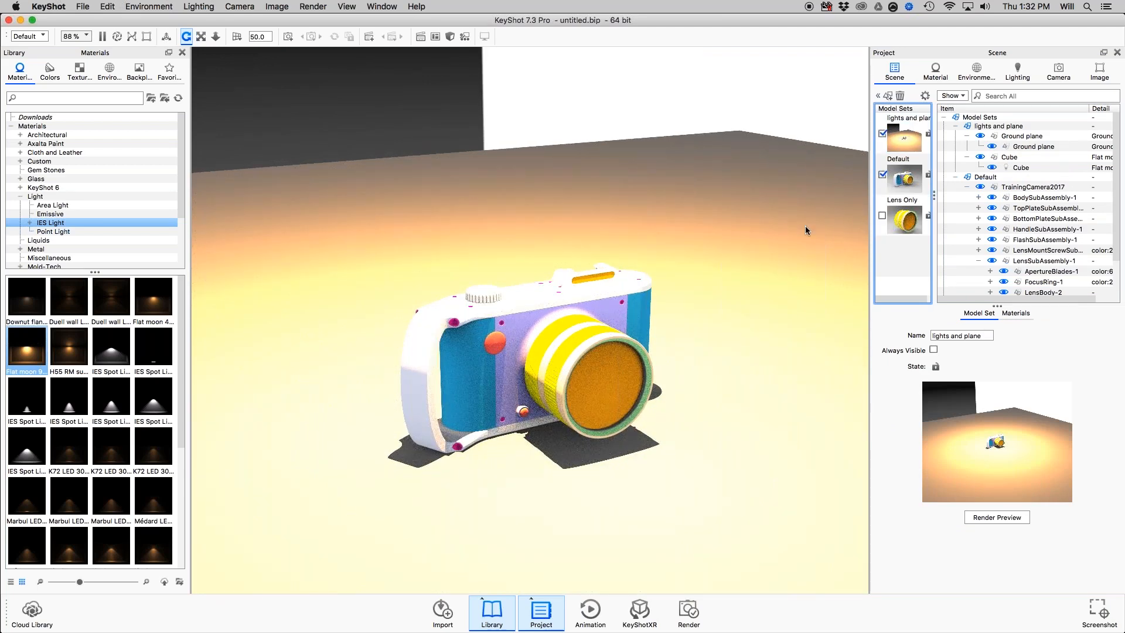
left_click(884, 135)
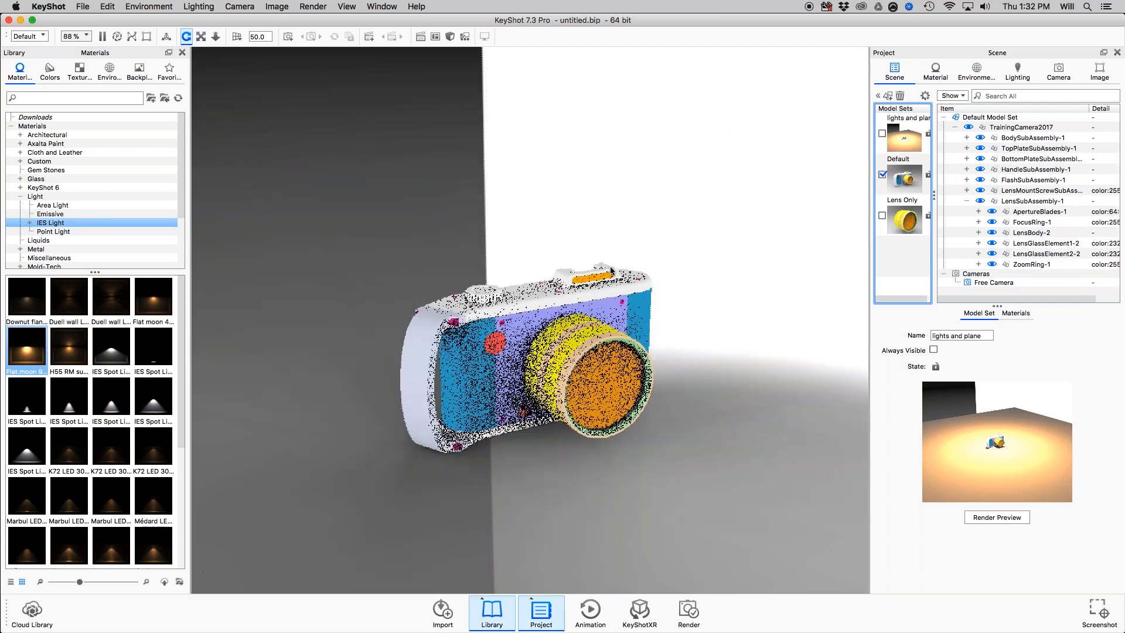
Check the Organizing & Moving Models slide in Preview, return to KeyShot and collapse the lens subassembly in the scene tree.
key("super+Tab")
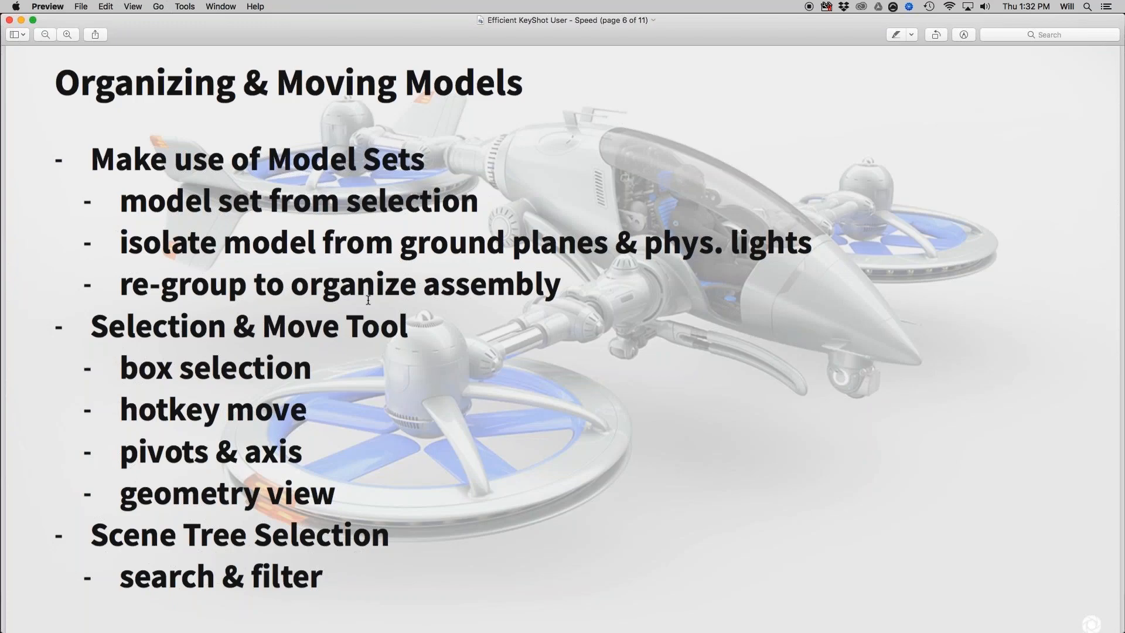
key("super+Tab")
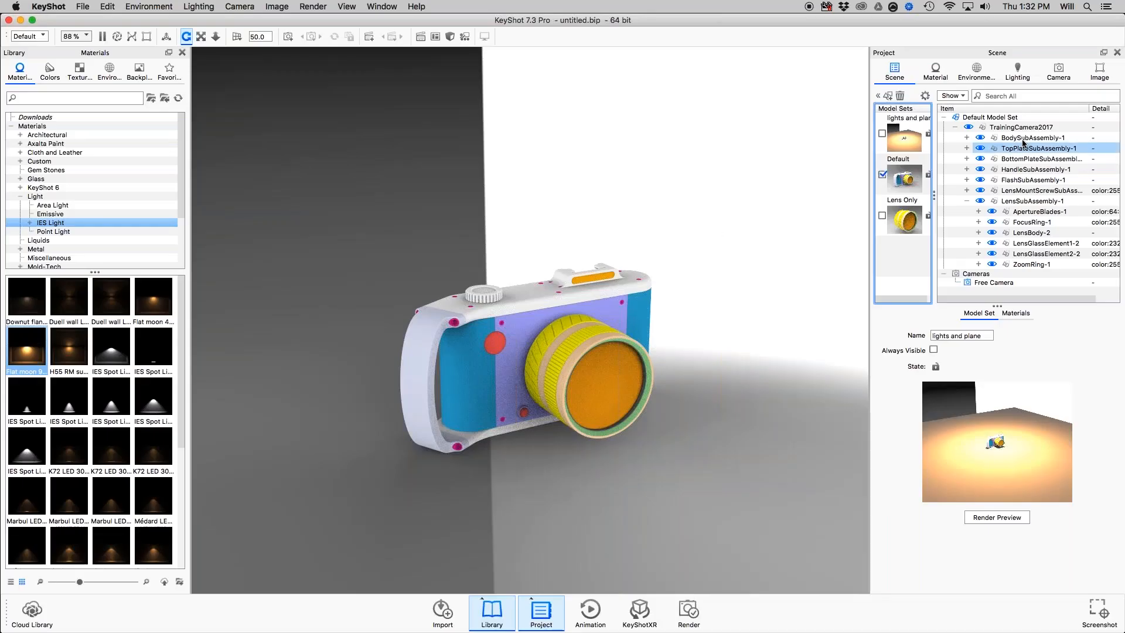
left_click(1031, 201)
left_click(967, 201)
left_click(908, 183)
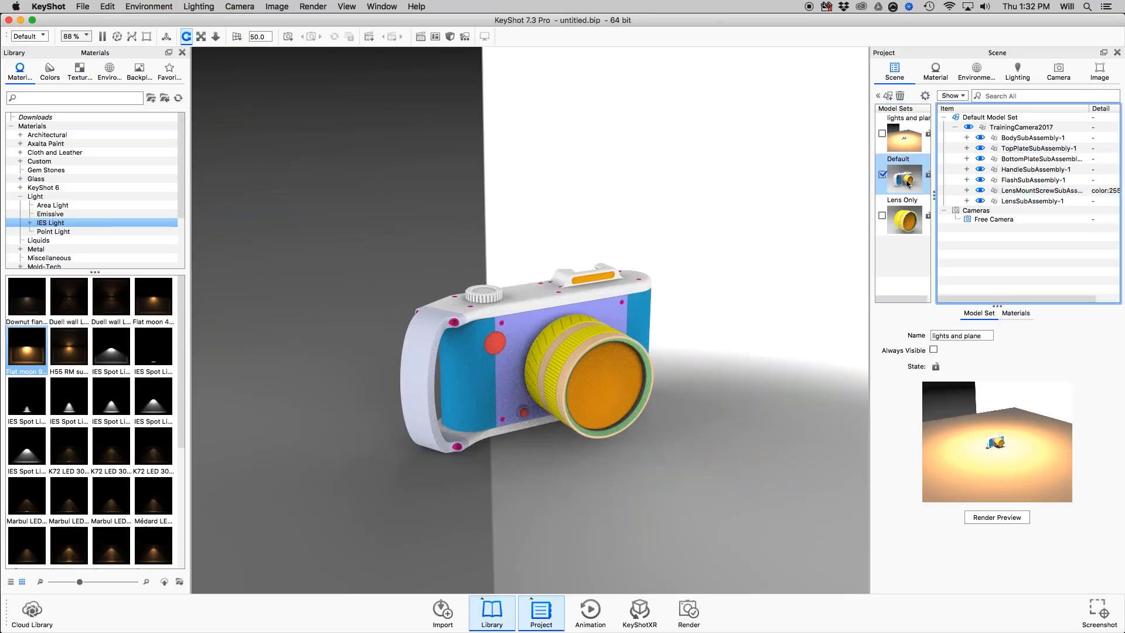
double_click(905, 174)
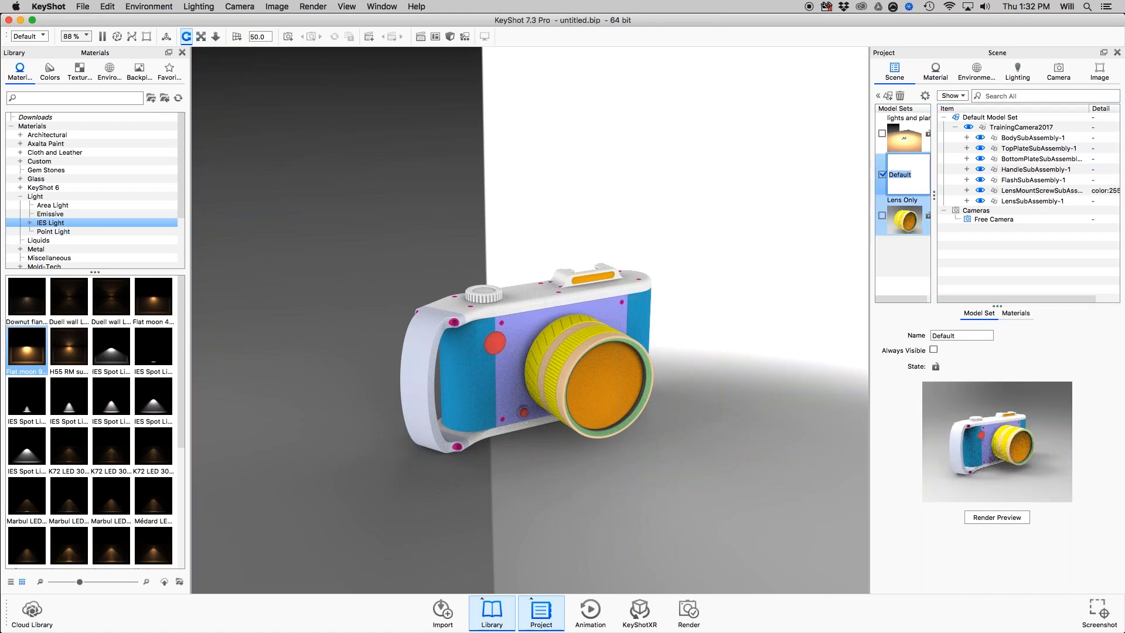
left_click(918, 174)
left_click_drag(898, 174, 985, 190)
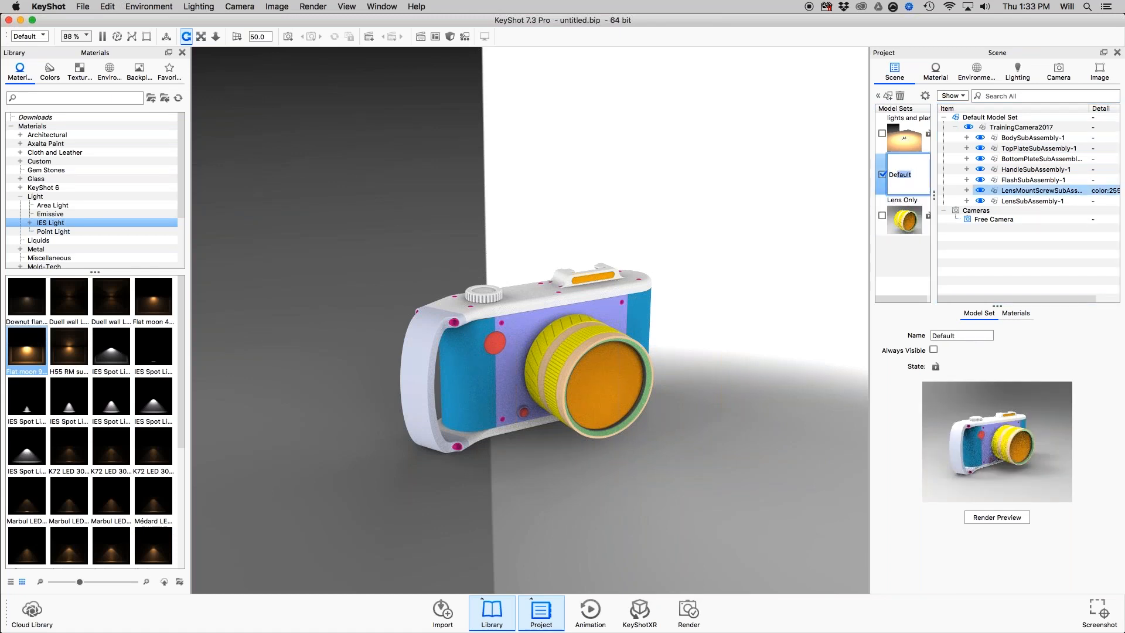
left_click(904, 218)
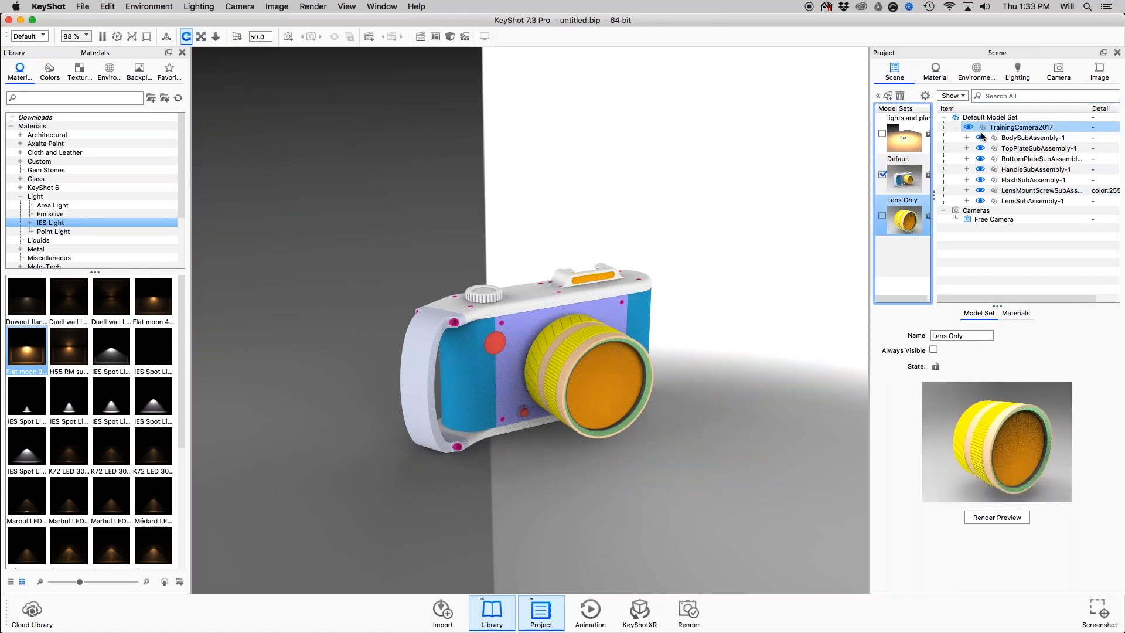
Expand and collapse the body subassembly, and hide and reshow the bottom plate subassembly in the scene tree.
left_click(968, 139)
left_click(968, 138)
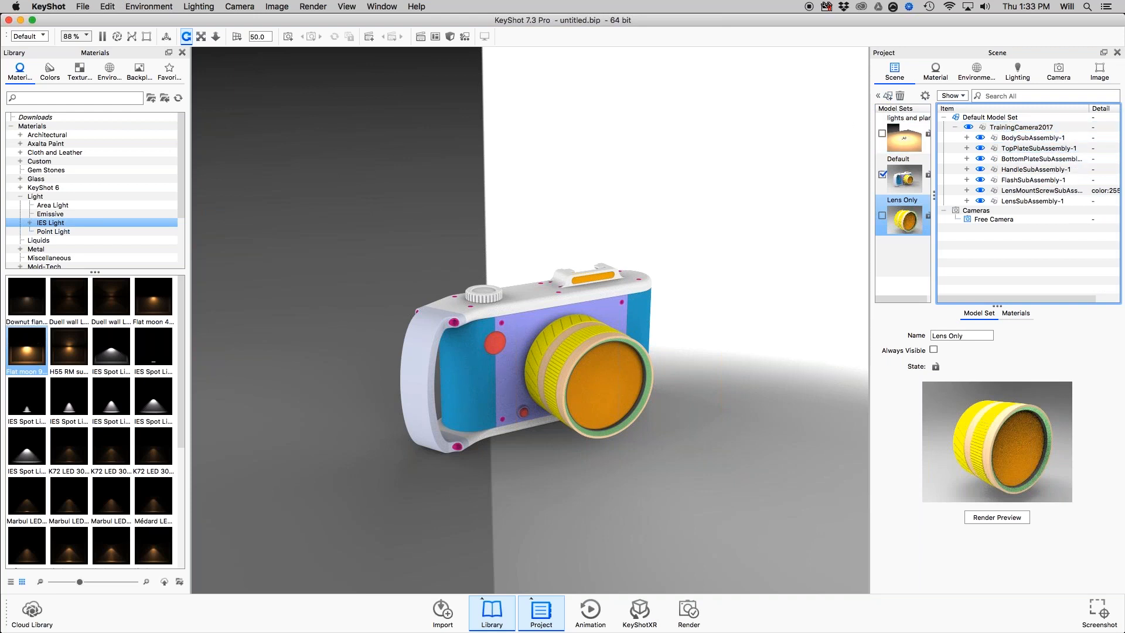
left_click(980, 158)
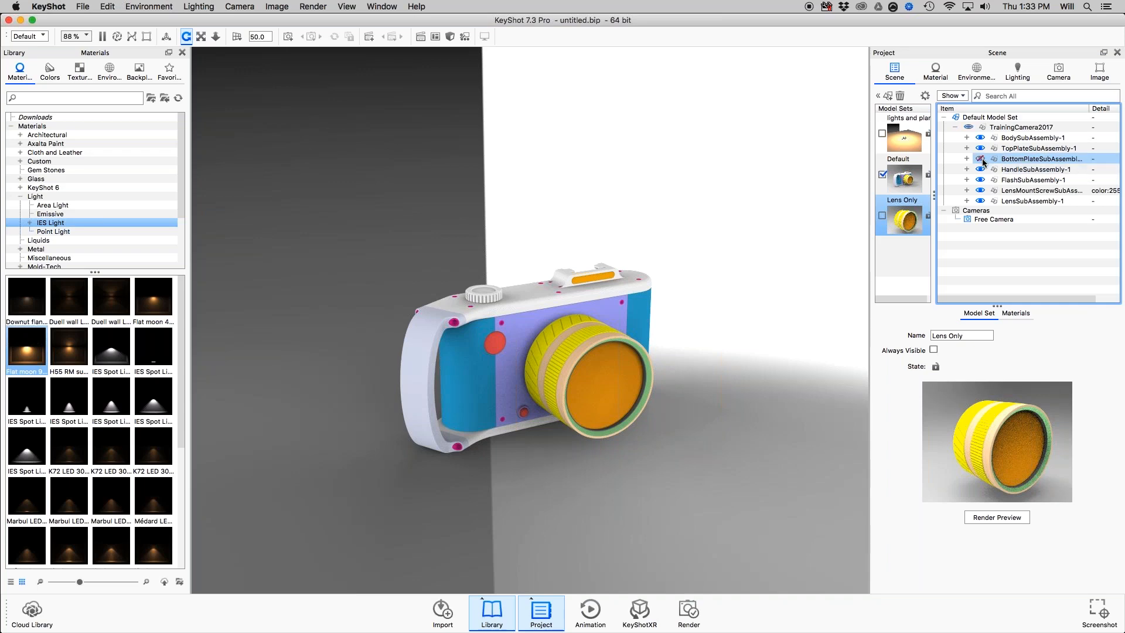
left_click(981, 159)
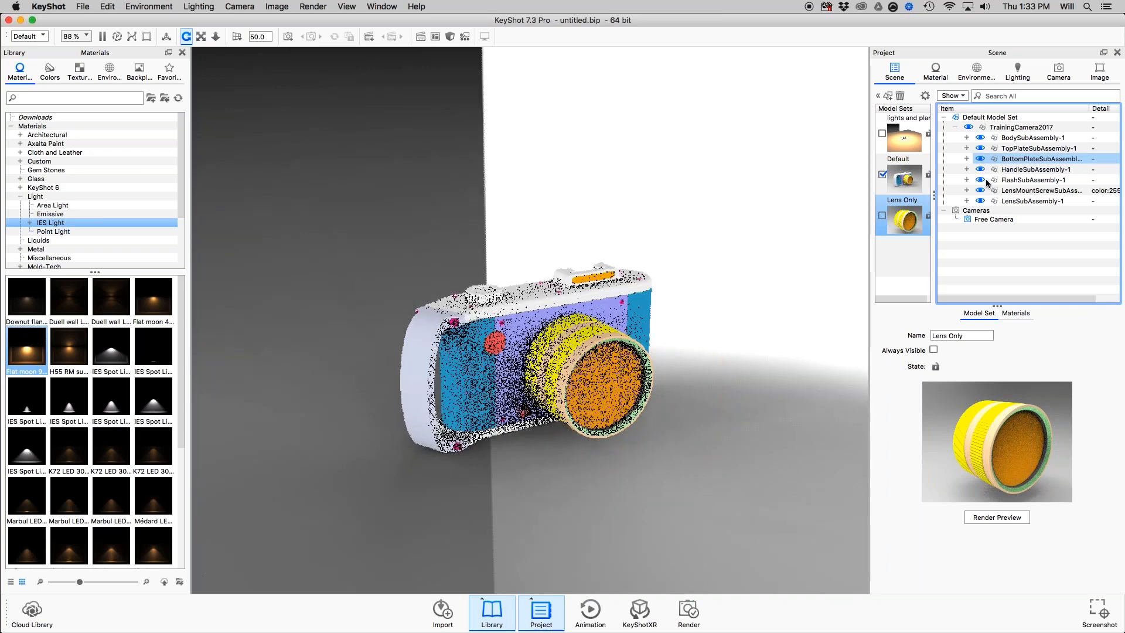
left_click_drag(641, 241, 696, 234)
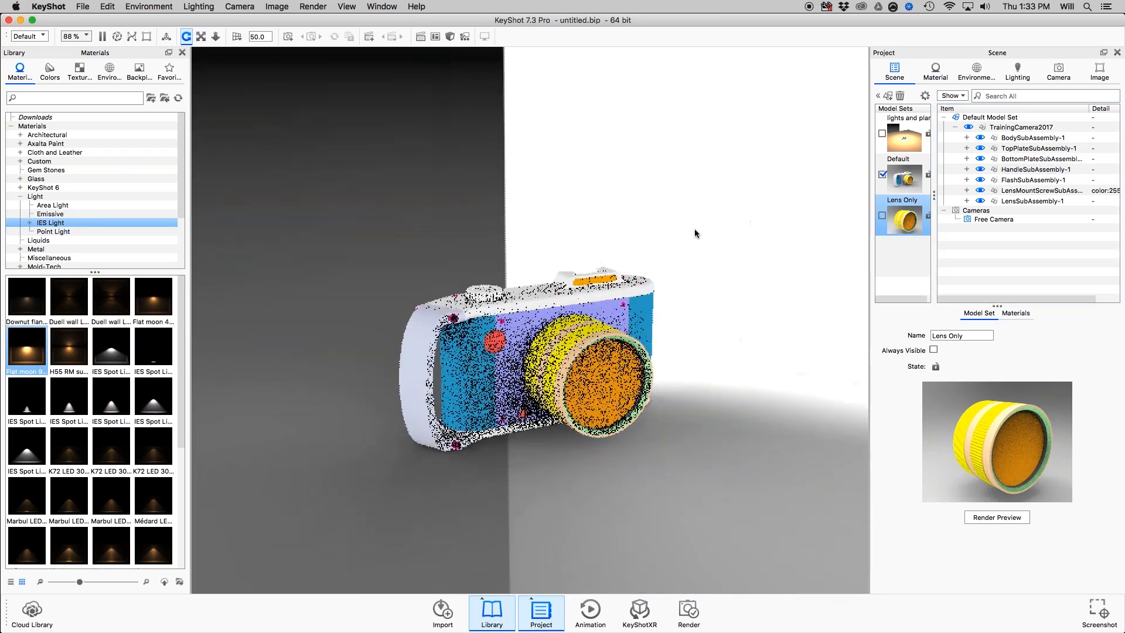
Review the Selection & Move Tool slide in Preview, return to KeyShot and examine the Move options for the camera's body handle.
key("super+Tab")
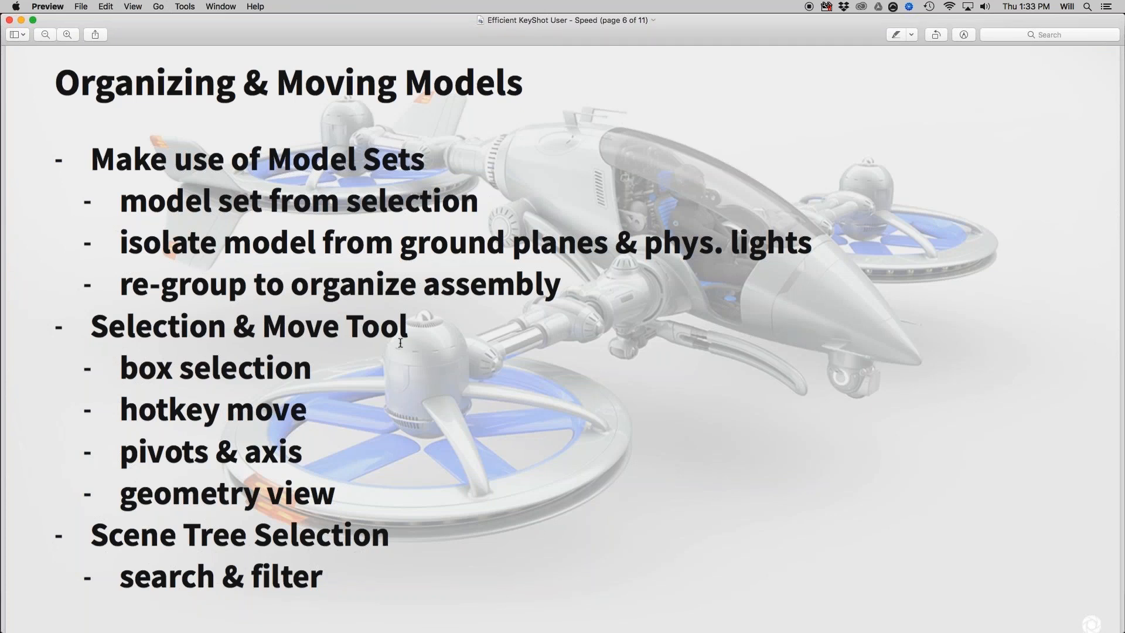
key("super+Tab")
left_click(432, 326)
right_click(434, 330)
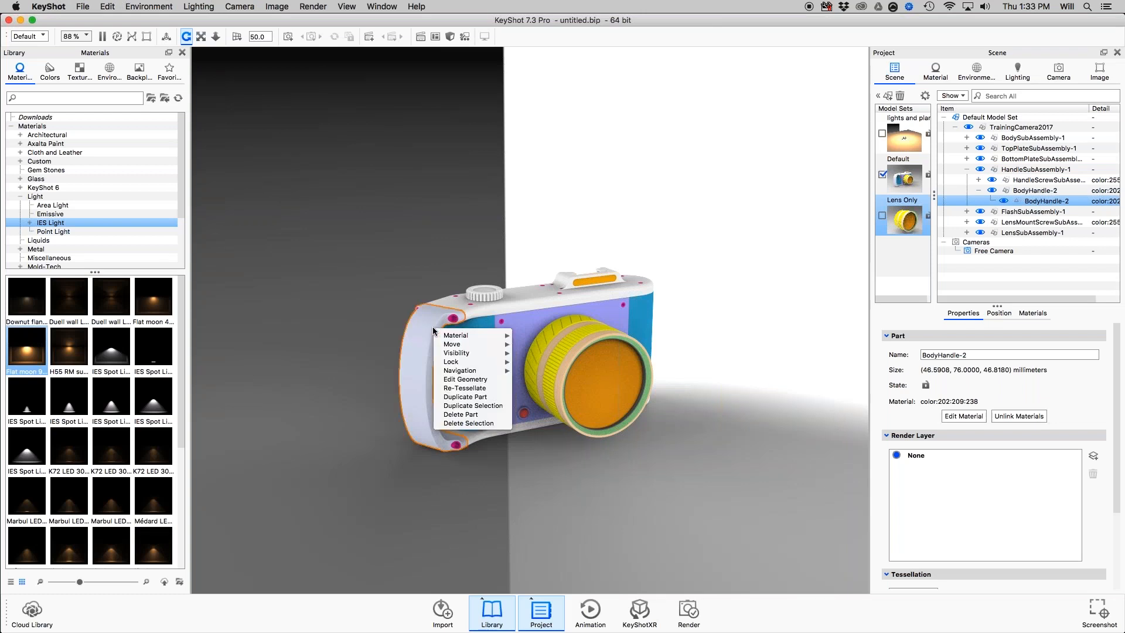
mouse_move(463, 344)
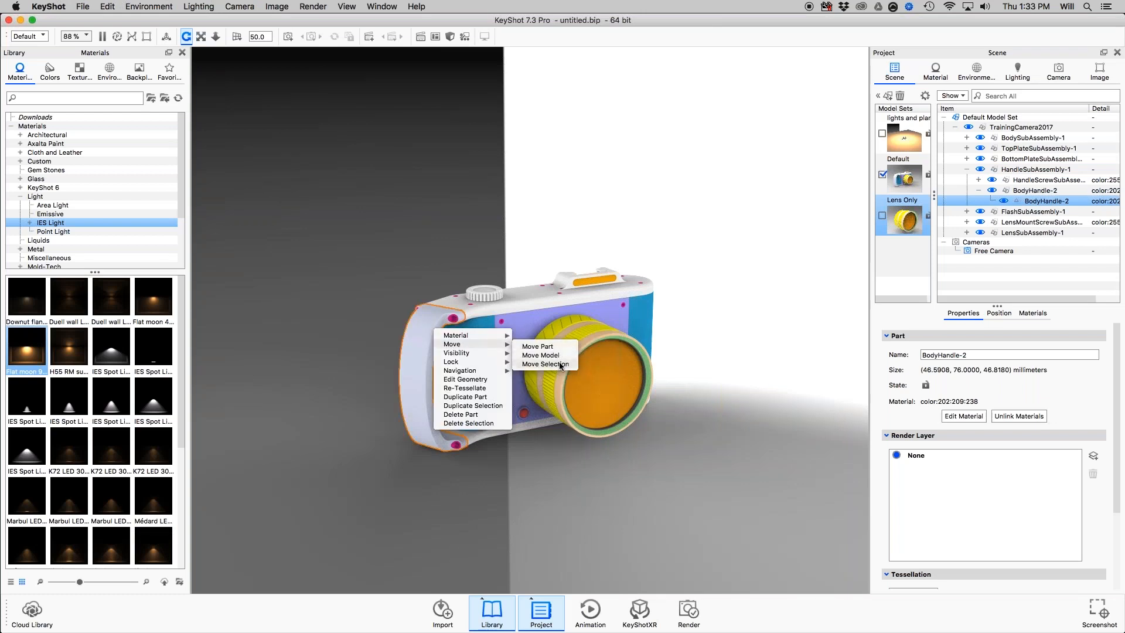
left_click(551, 471)
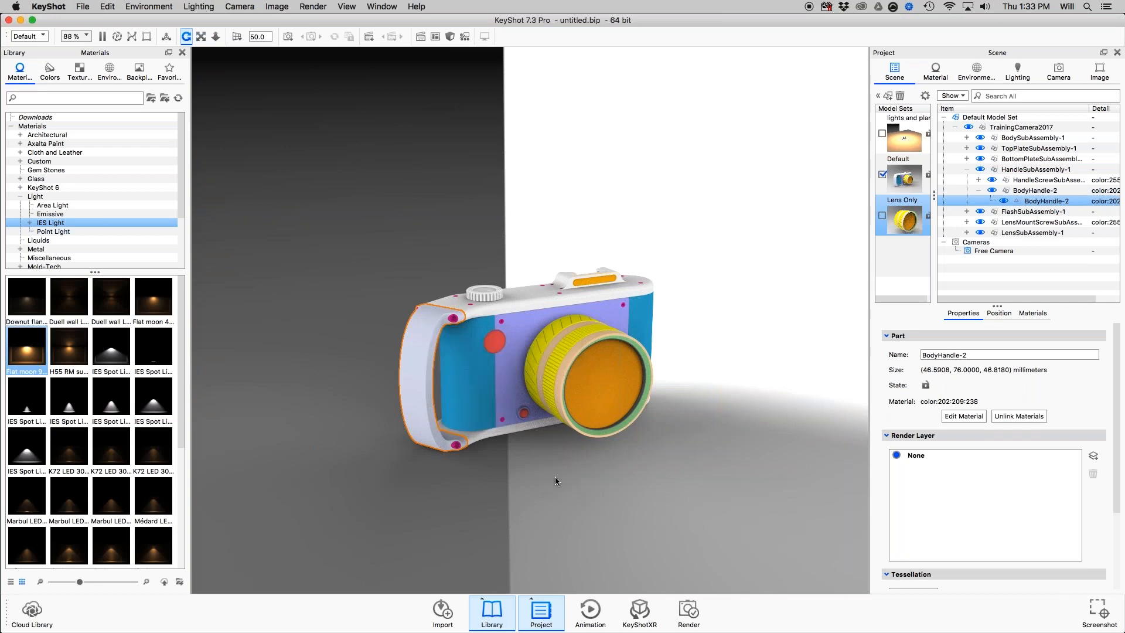
left_click(554, 477)
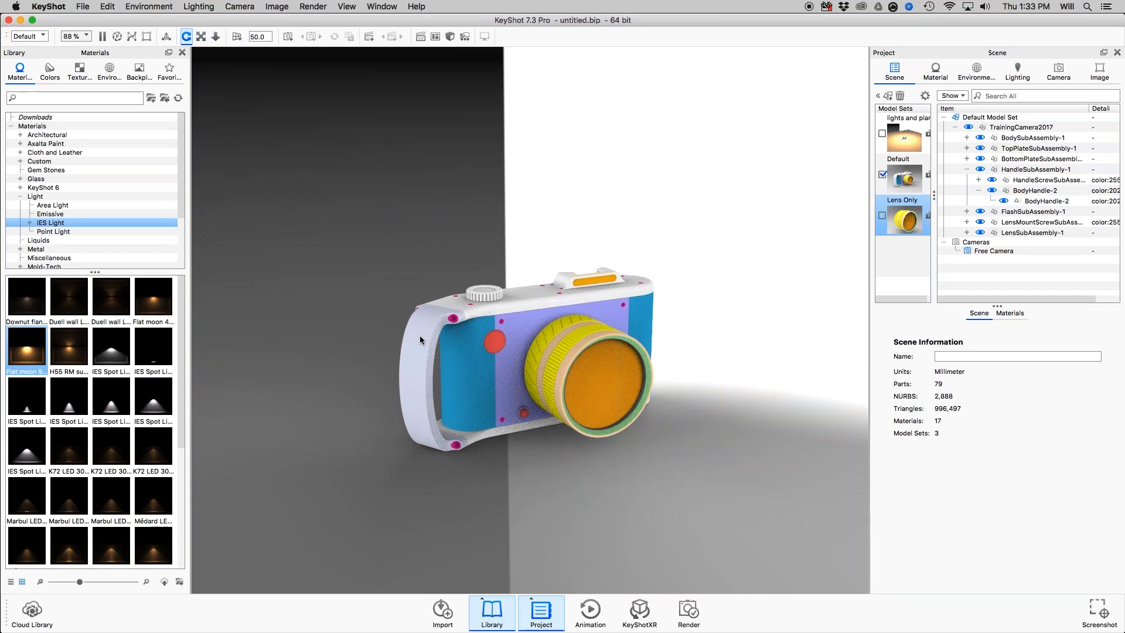
Try moving the body handle away from the camera body along its local axes with the Move tool, and discard the move.
key("super+d")
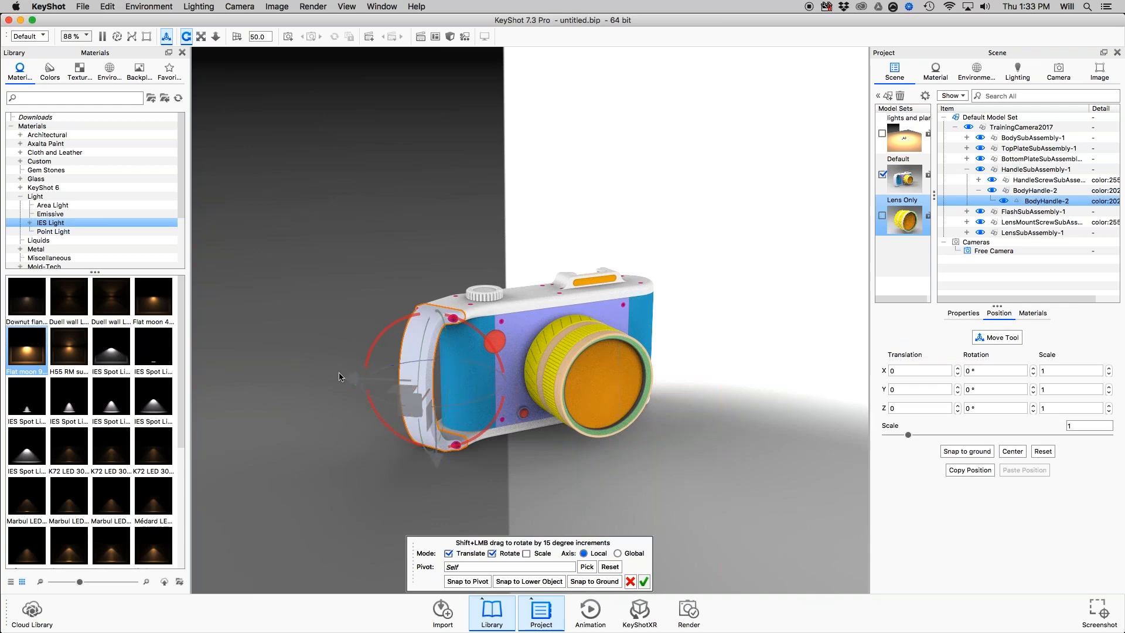
left_click_drag(660, 452, 514, 394)
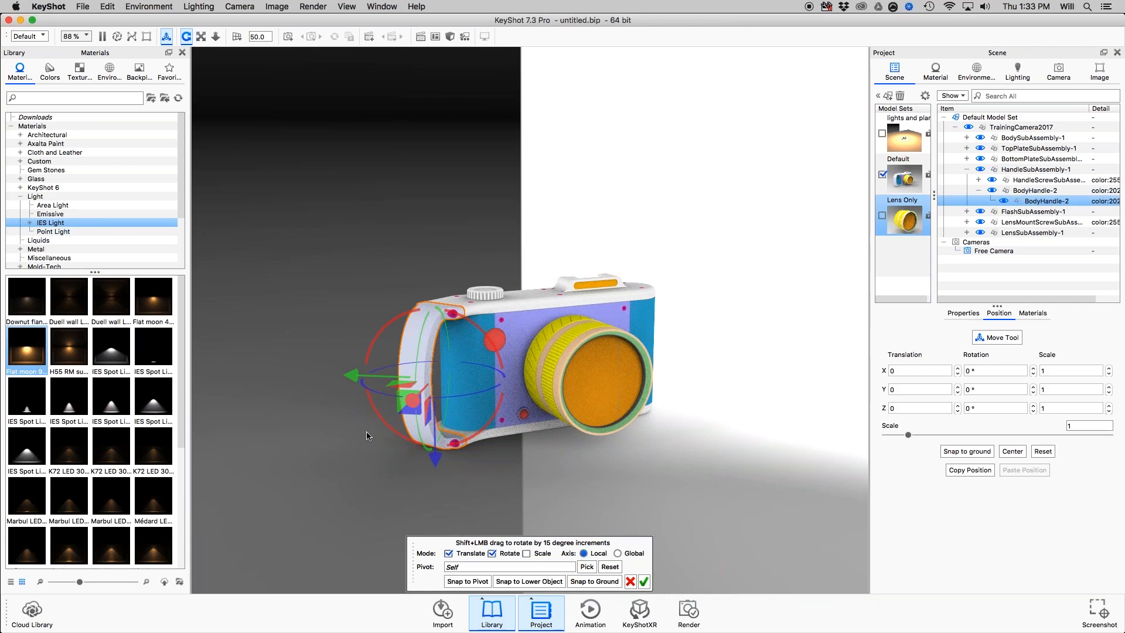
left_click_drag(585, 477, 603, 529)
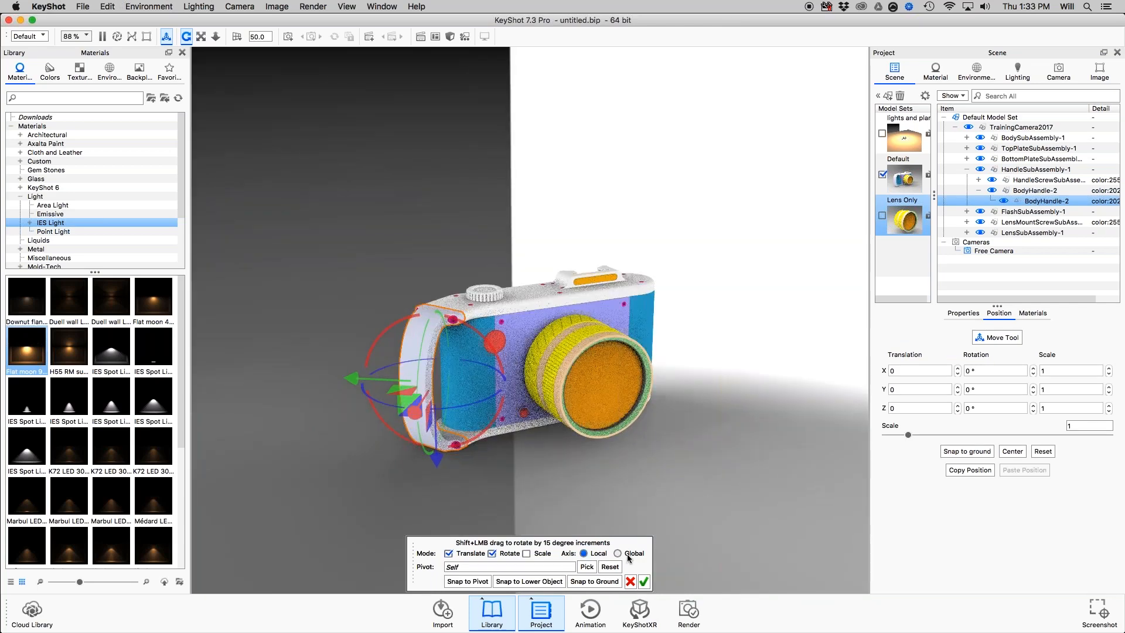
left_click_drag(352, 380, 421, 387)
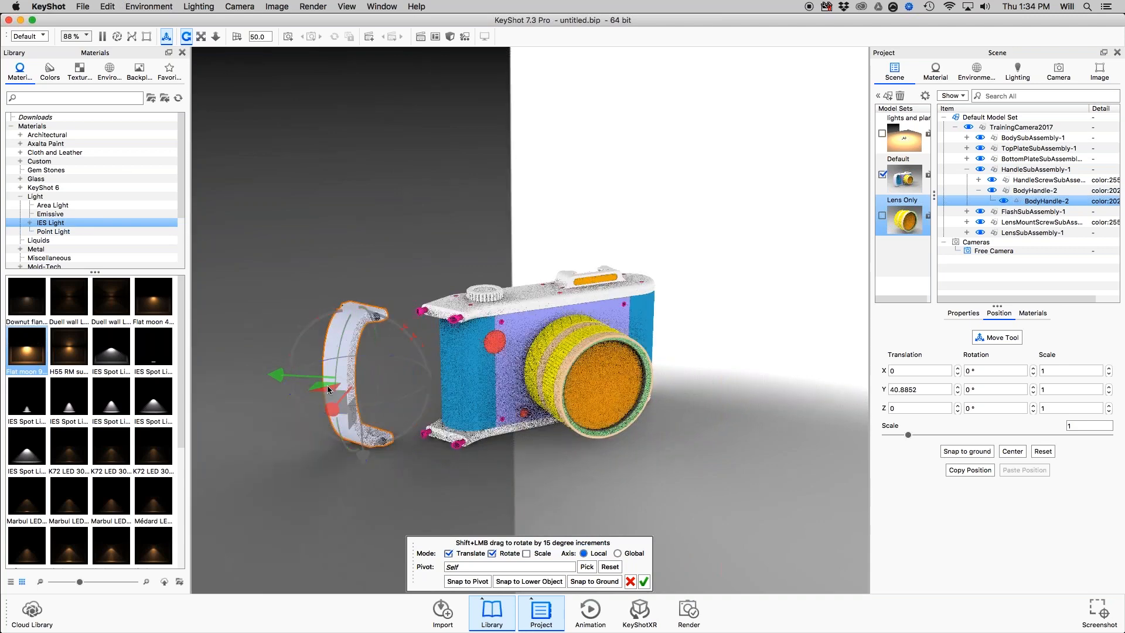
left_click_drag(327, 385, 522, 476)
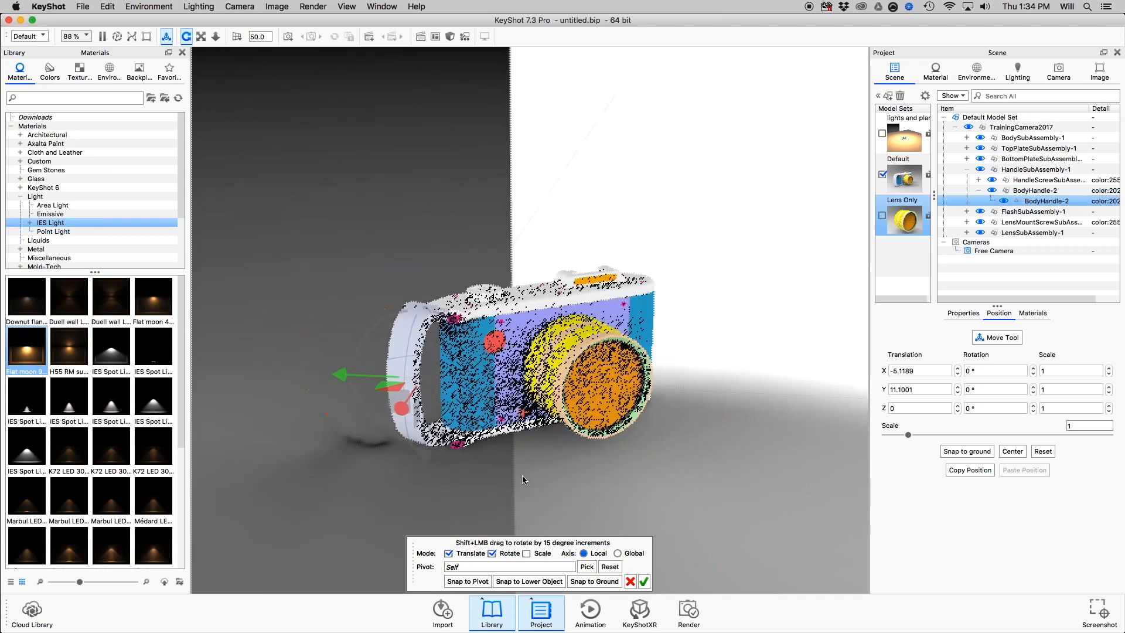
left_click(628, 584)
Orbit to a straight front view of the camera and check the body, top plate and handle subassemblies in the scene tree.
left_click_drag(425, 421, 494, 305)
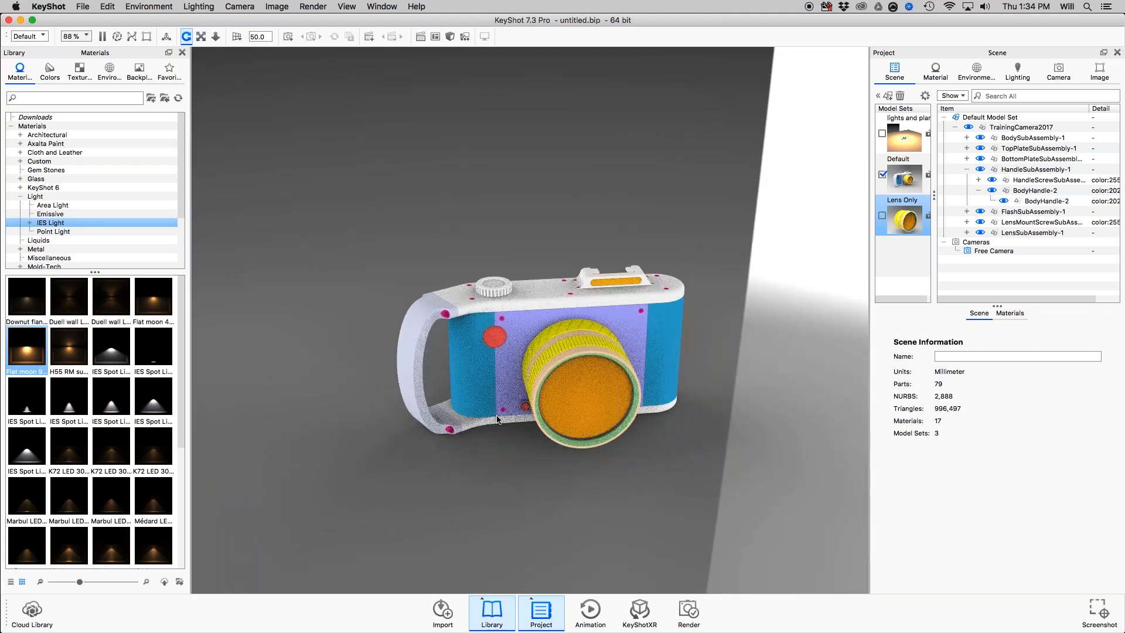
left_click_drag(497, 420, 486, 343)
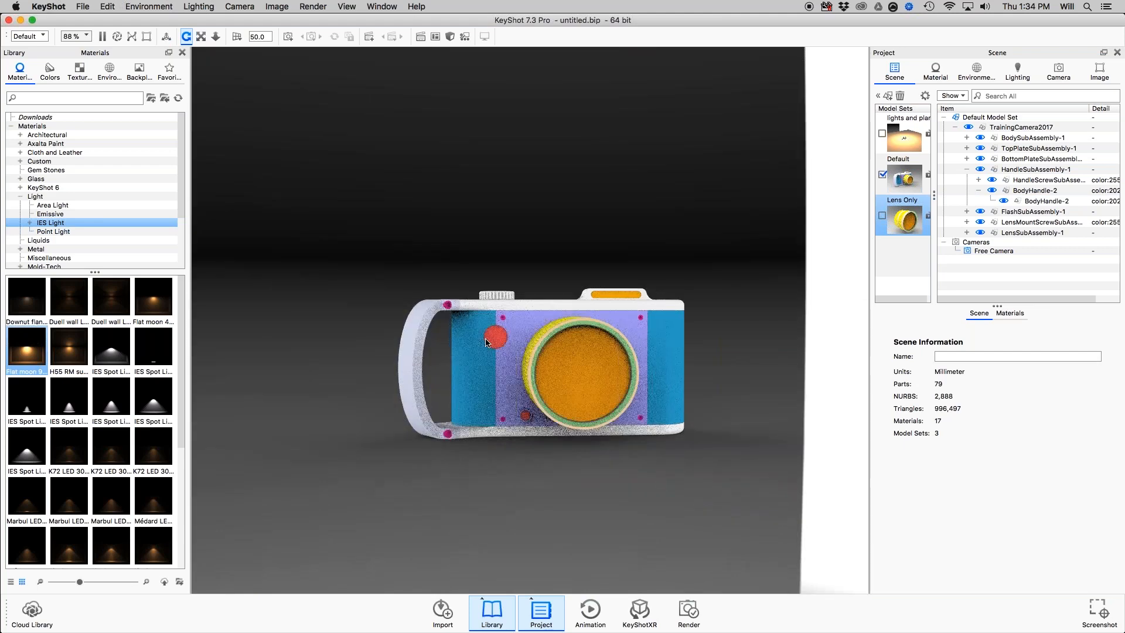
left_click(1095, 170)
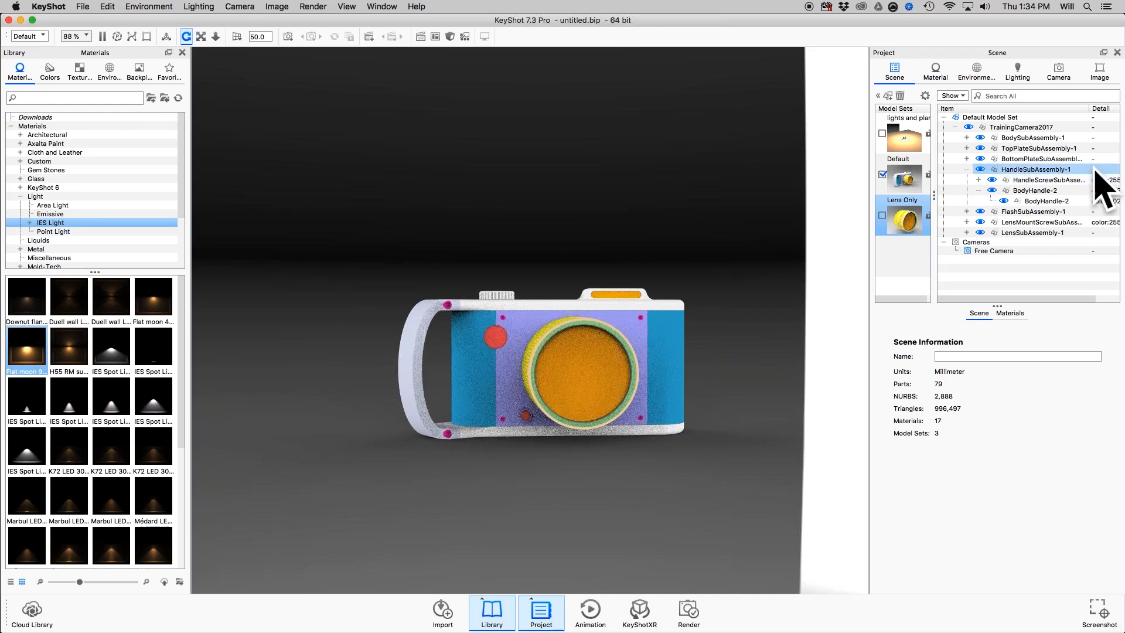
left_click(970, 138)
left_click(969, 149)
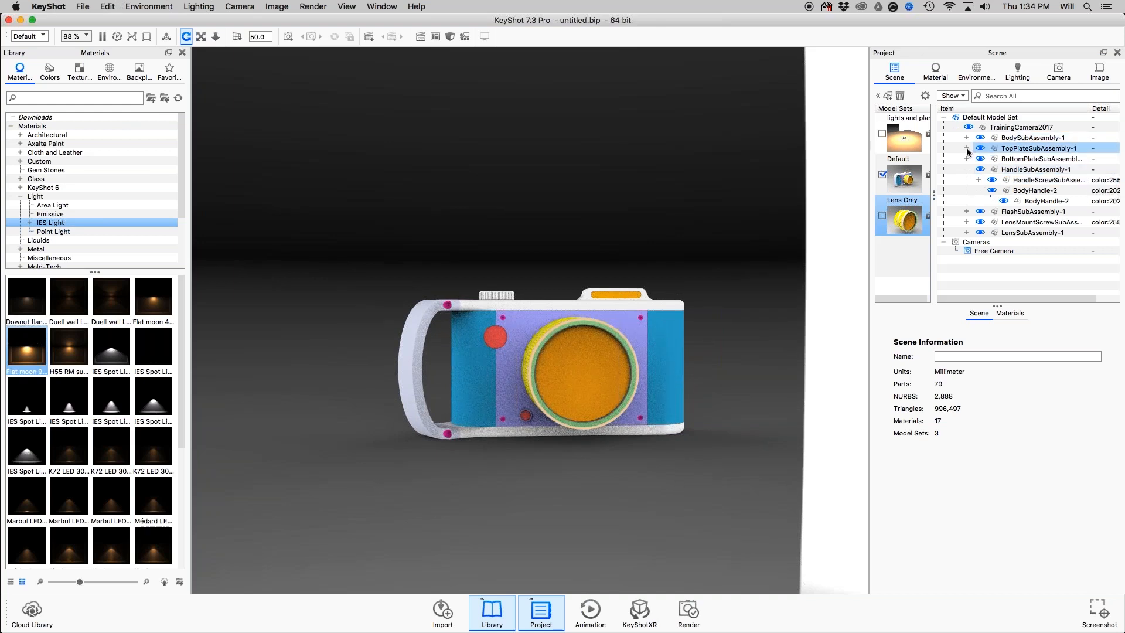
left_click(967, 149)
left_click(967, 148)
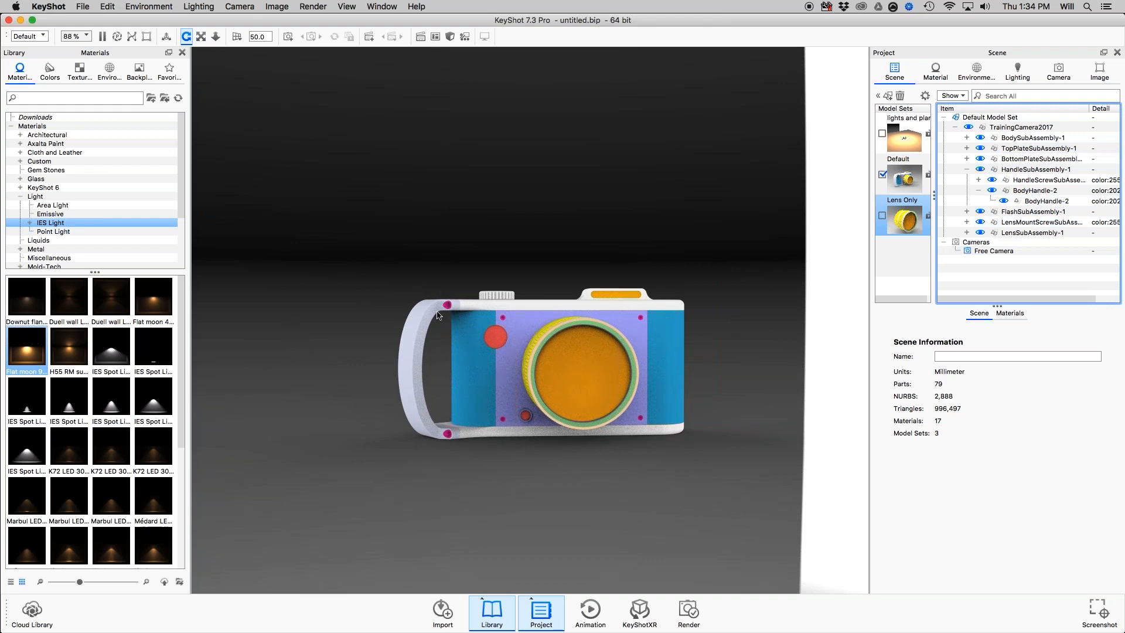
left_click(402, 234)
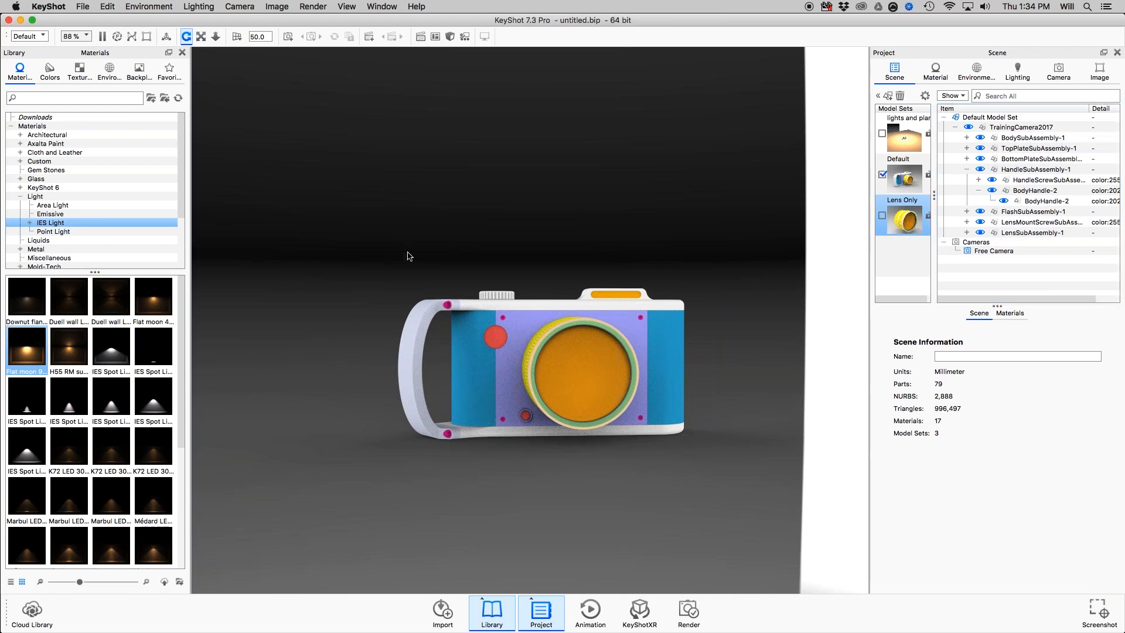
Box-select the screws on the camera's handle side and check the selection from the front and the back.
left_click_drag(441, 363, 510, 474)
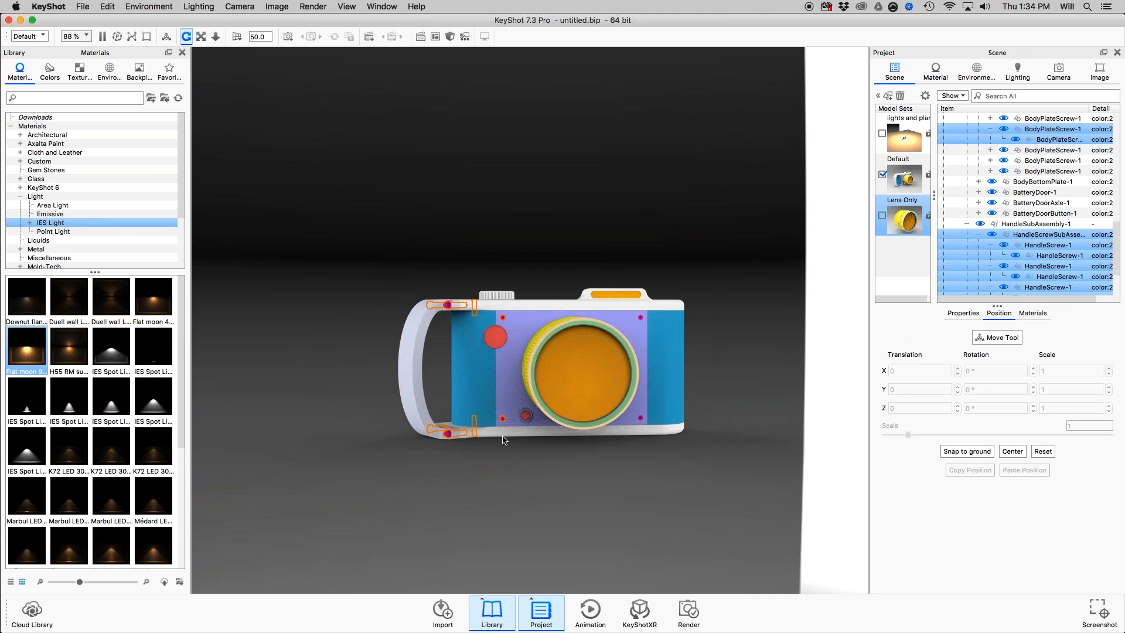
left_click_drag(534, 465, 583, 540)
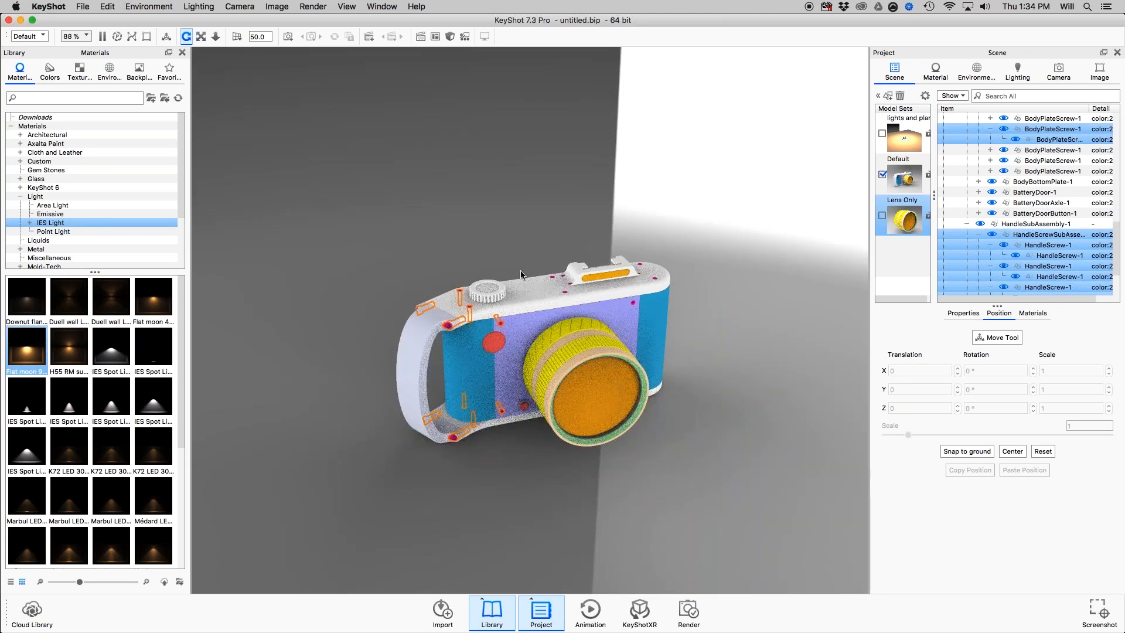
left_click_drag(357, 333, 818, 323)
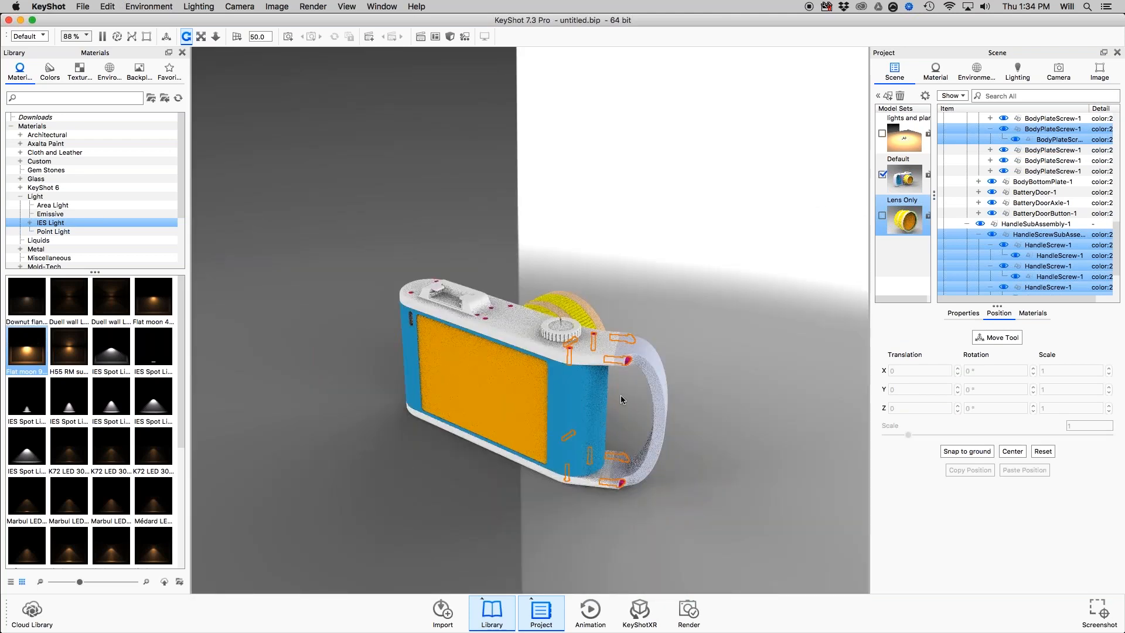
left_click_drag(719, 357, 321, 352)
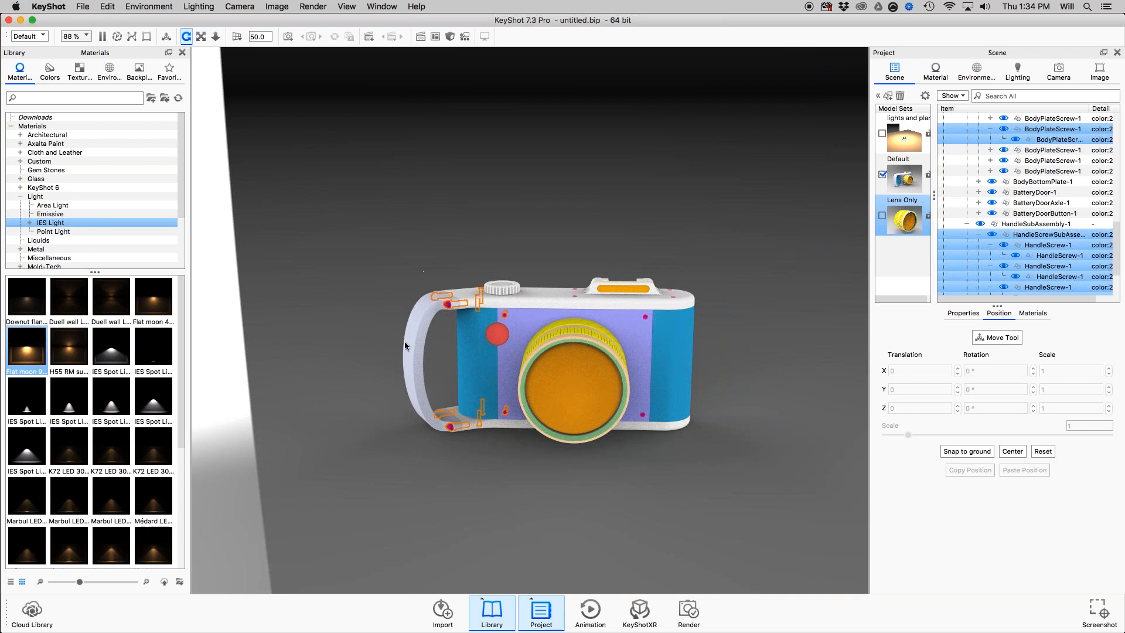
Create a new model set named Screws from the selected screws, keeping their materials linked.
right_click(1049, 236)
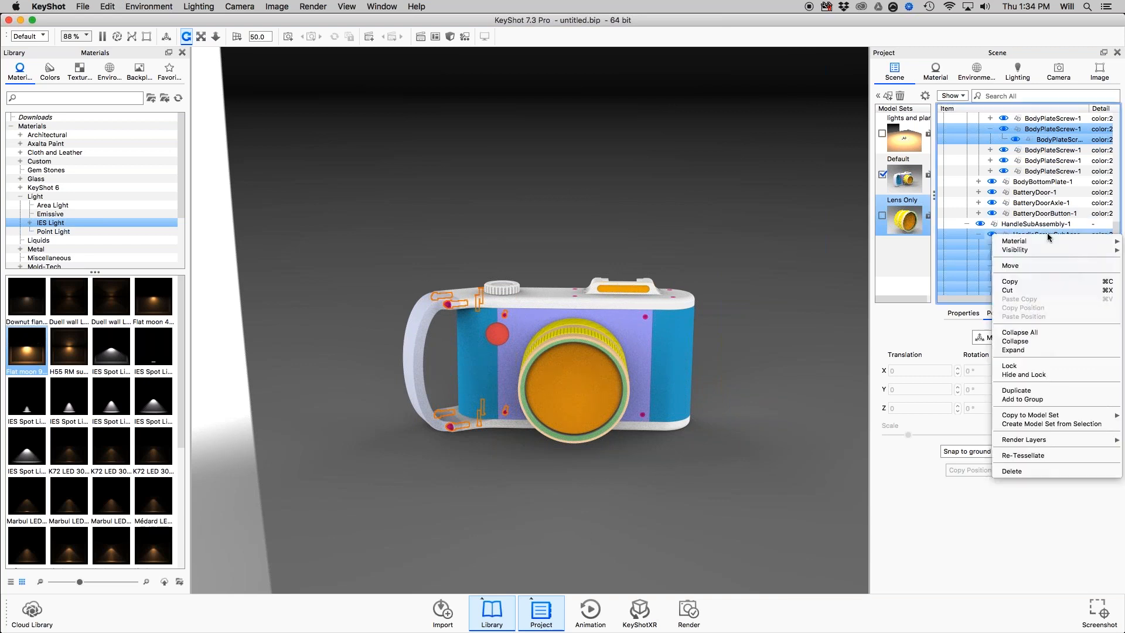
left_click(1029, 423)
type("Scre")
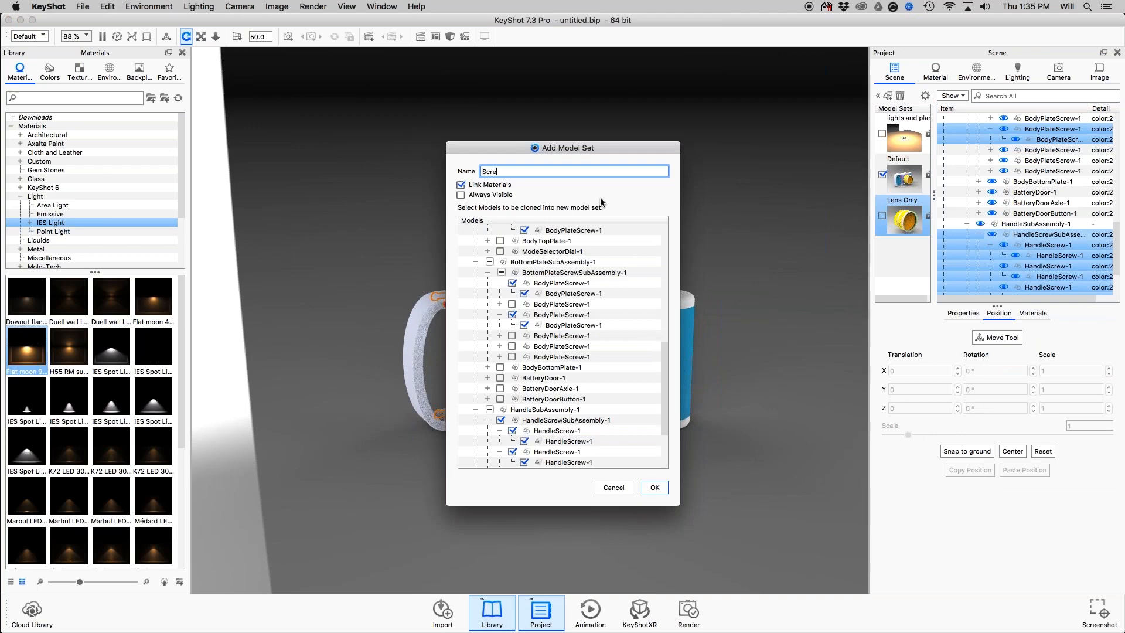
type("ws")
key("Return")
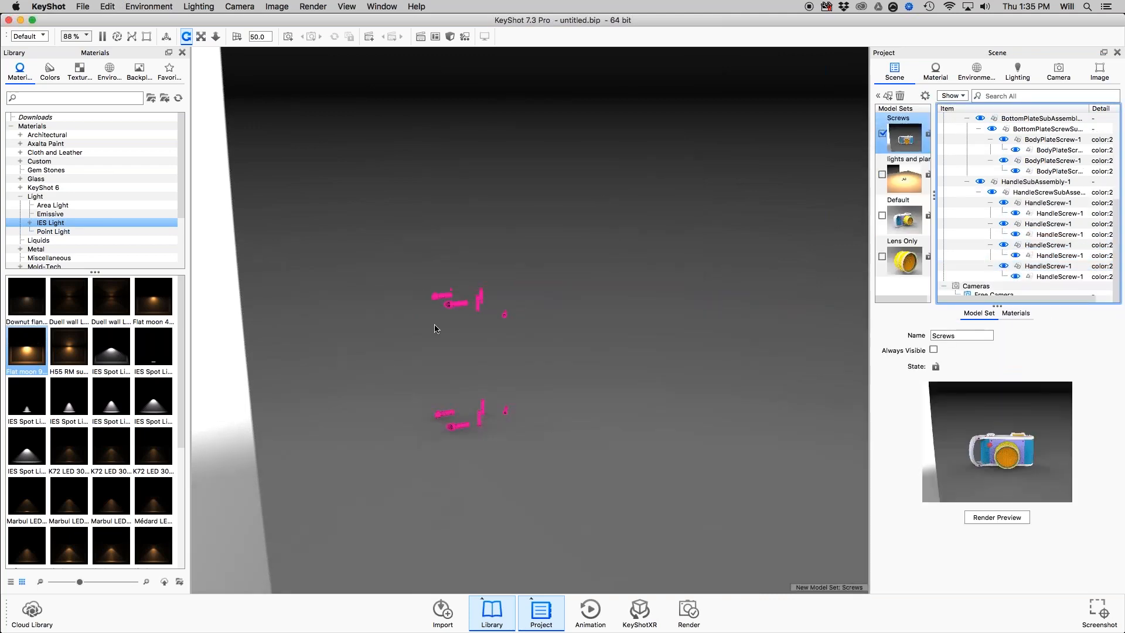
Inspect the isolated parts of the Screws model set from another angle, and switch back to the Default model set.
left_click_drag(490, 343, 519, 310)
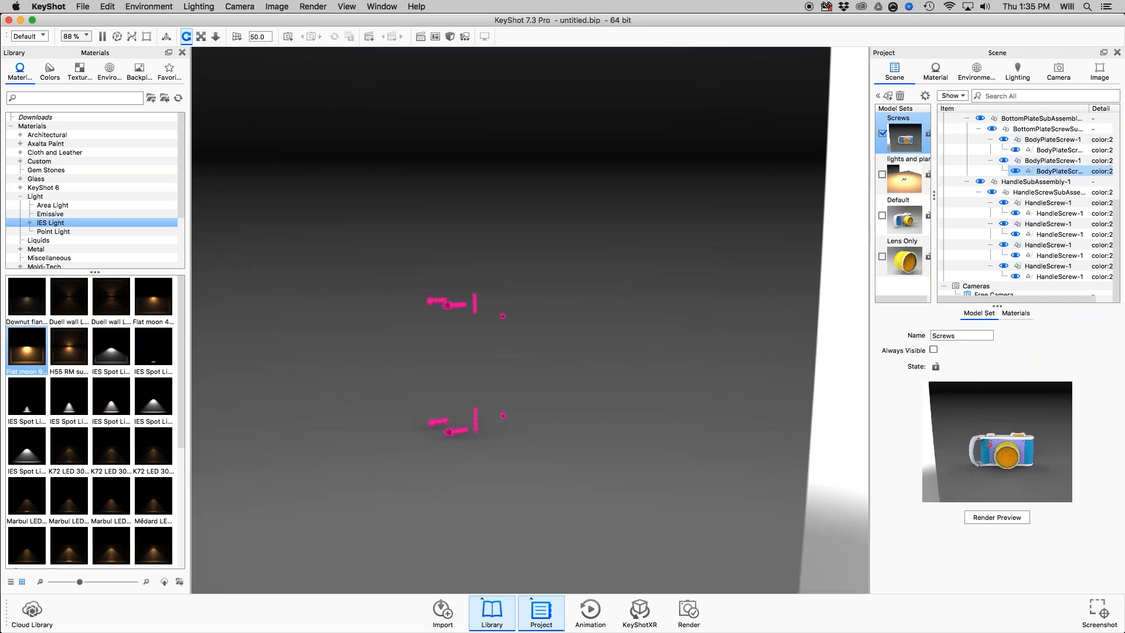
left_click(906, 220)
left_click(906, 219)
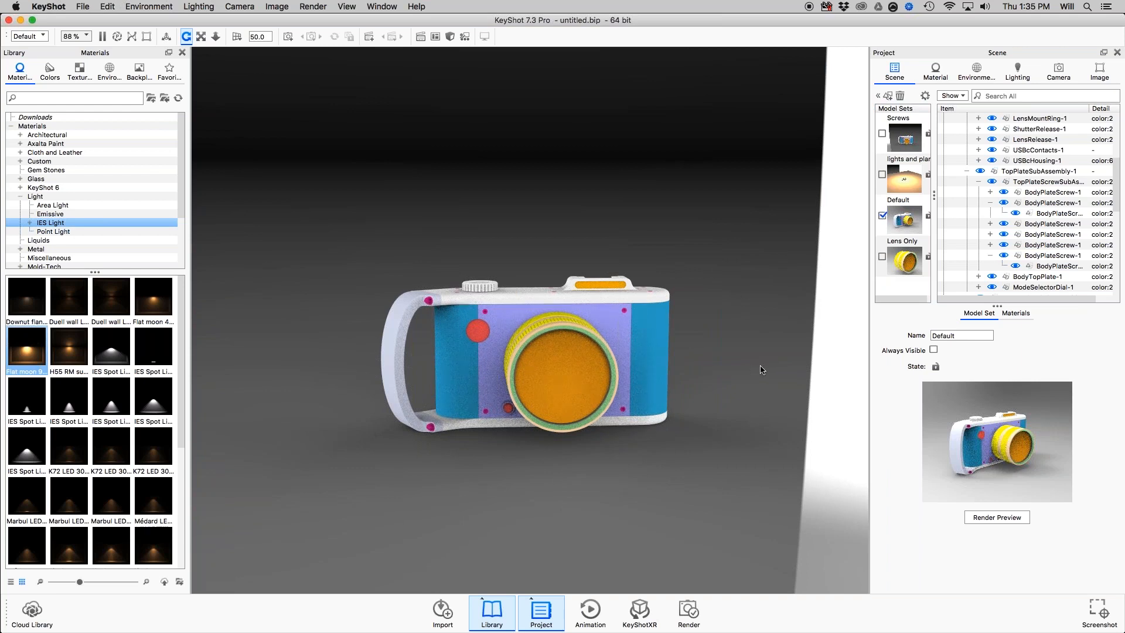
Select all parts crossed by a right-to-left selection box through the camera's middle and examine the highlighted parts from several angles.
left_click_drag(760, 366, 344, 390, "shift")
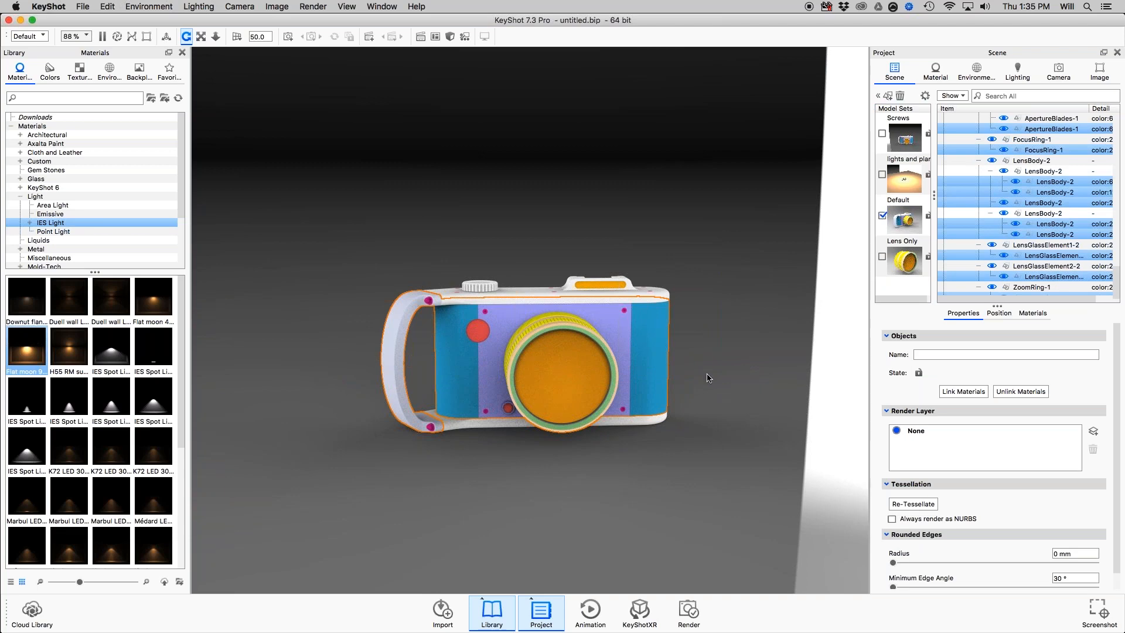
left_click_drag(709, 378, 774, 486)
left_click_drag(787, 430, 651, 406)
left_click_drag(550, 505, 621, 445)
left_click_drag(507, 458, 644, 374)
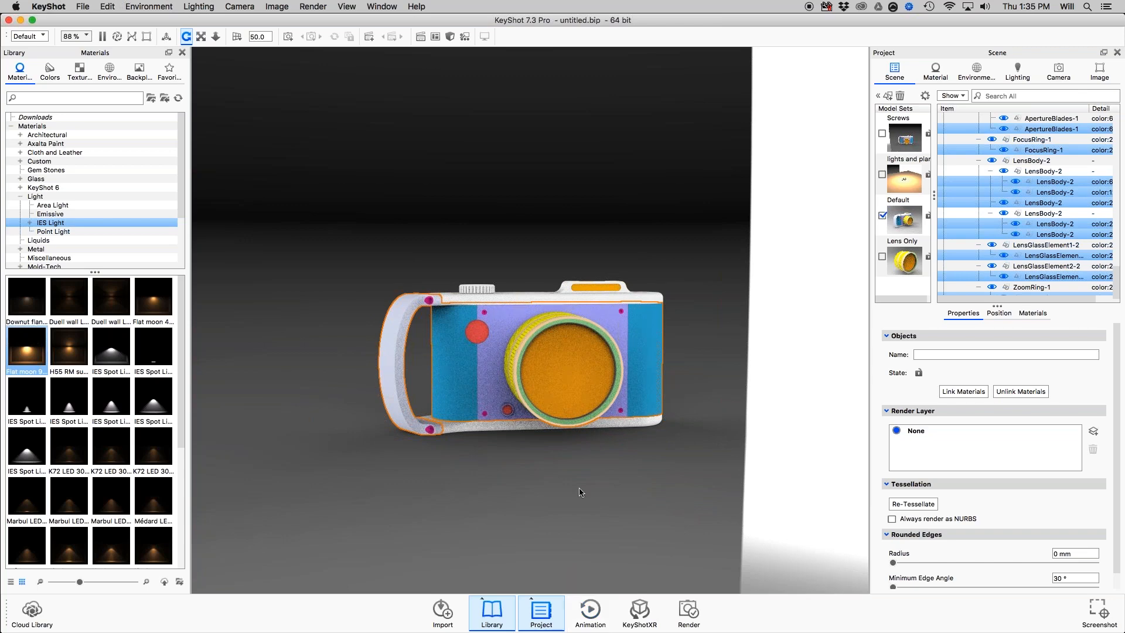
left_click_drag(687, 324, 697, 361)
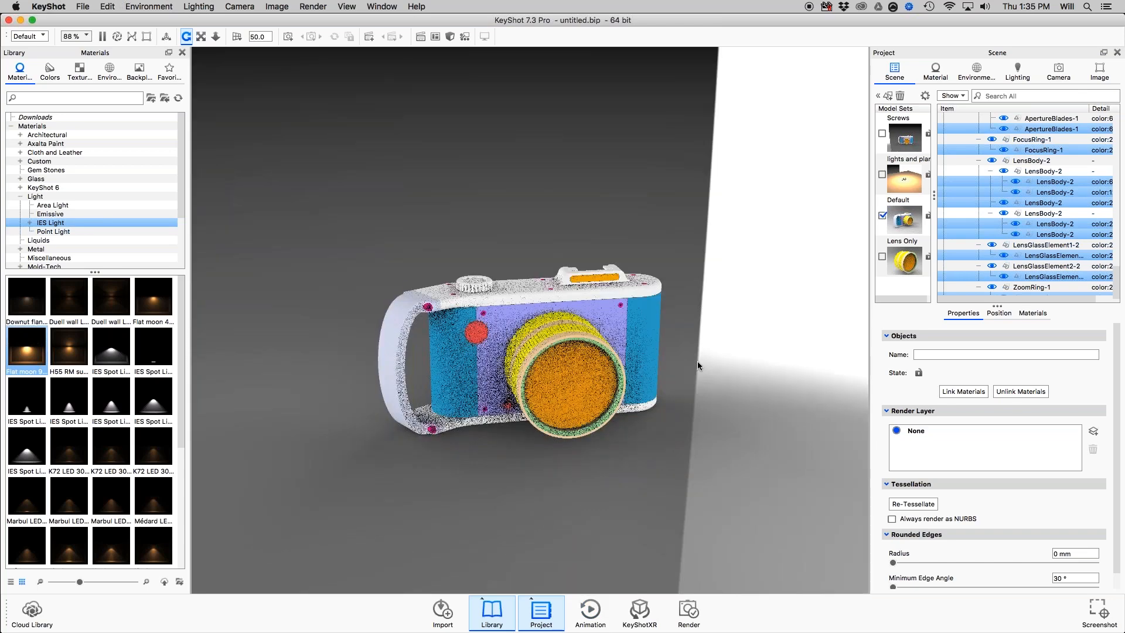
Clear the selection, try a left-to-right selection box over the camera's handle side, and clear that selection too.
left_click(297, 206)
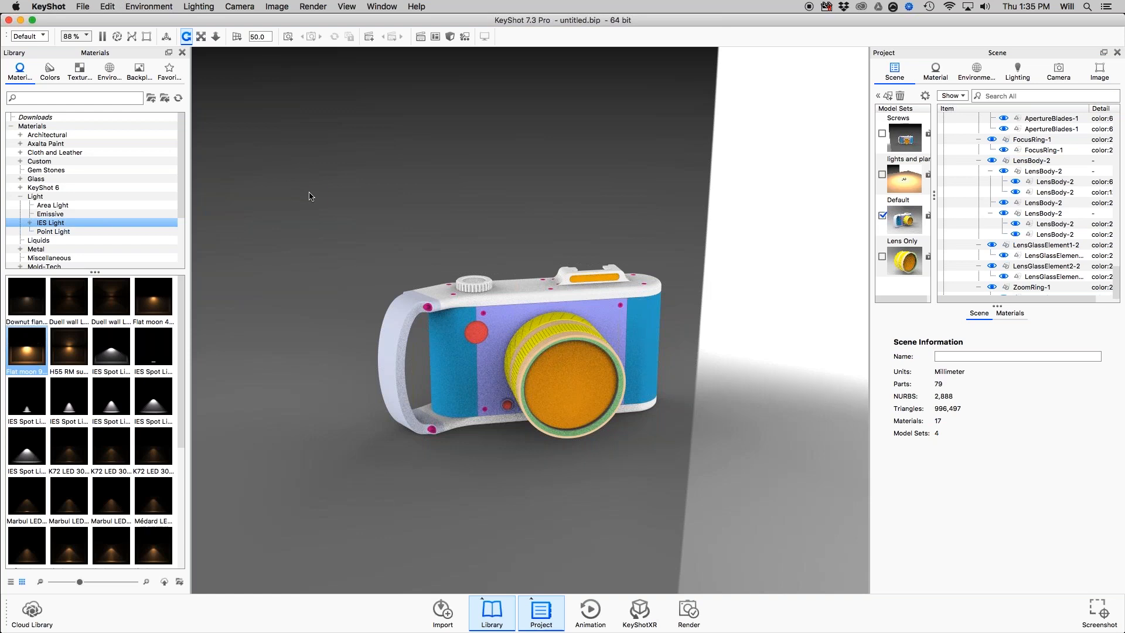
left_click_drag(307, 192, 589, 541)
left_click(765, 437)
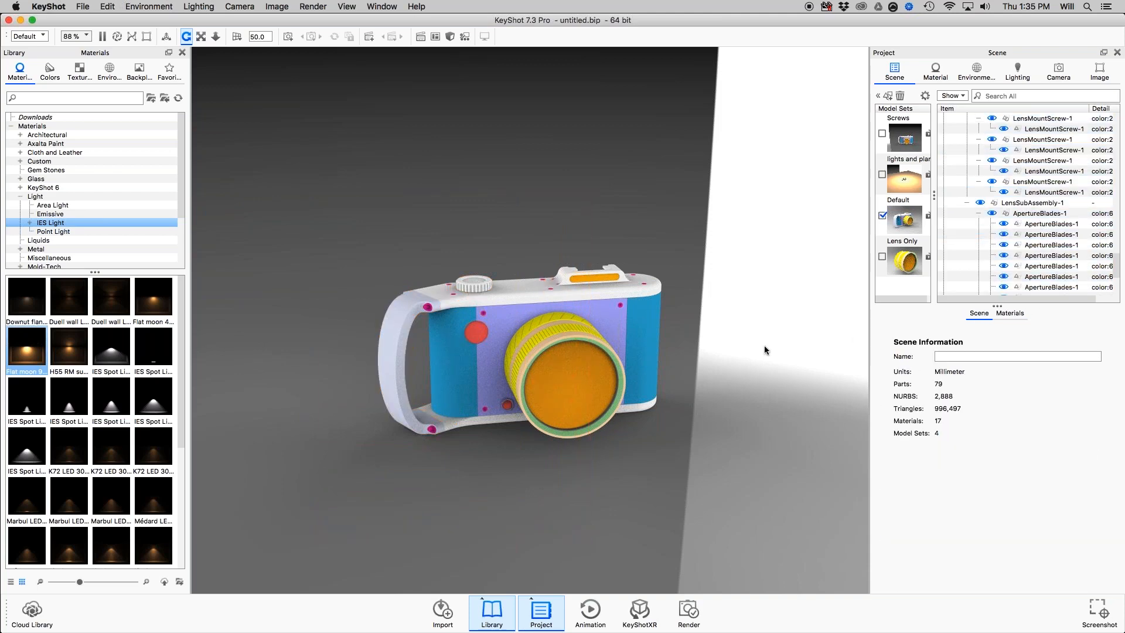
Box-select the parts across the camera's middle again, check the Organizing & Moving Models slide in Preview and return to KeyShot.
left_click_drag(783, 353, 365, 330)
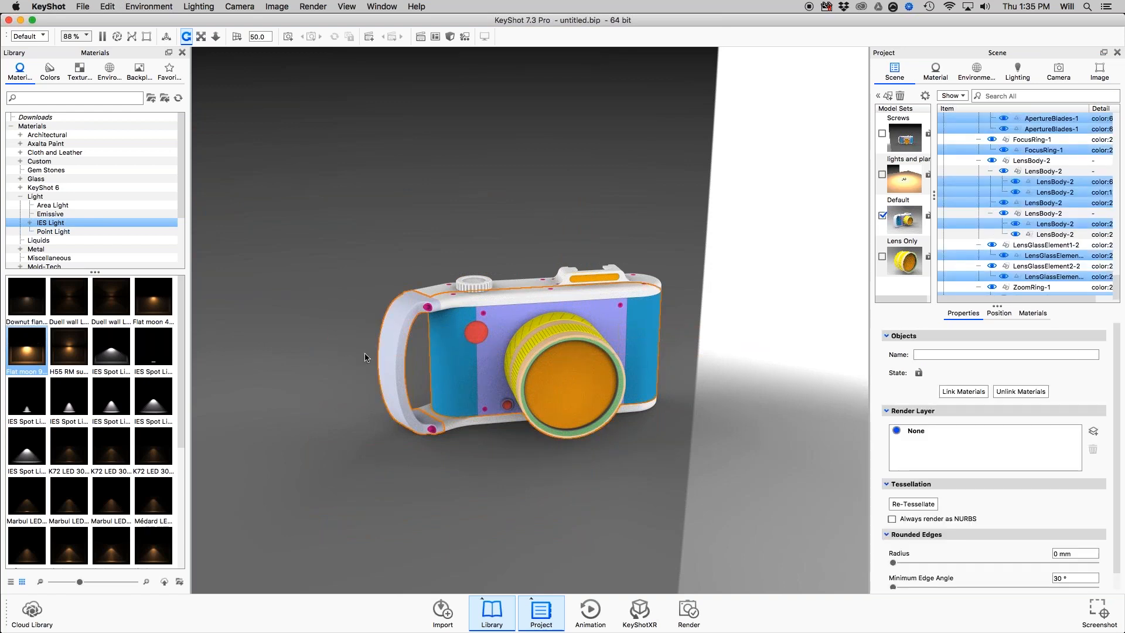
key("super+Tab")
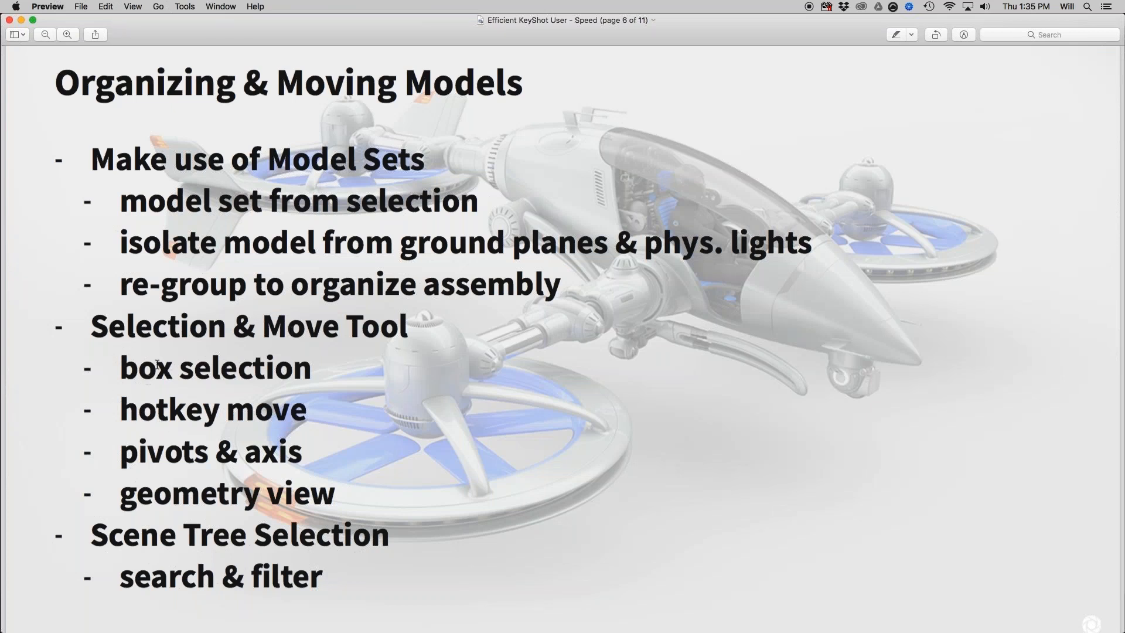
key("super+Tab")
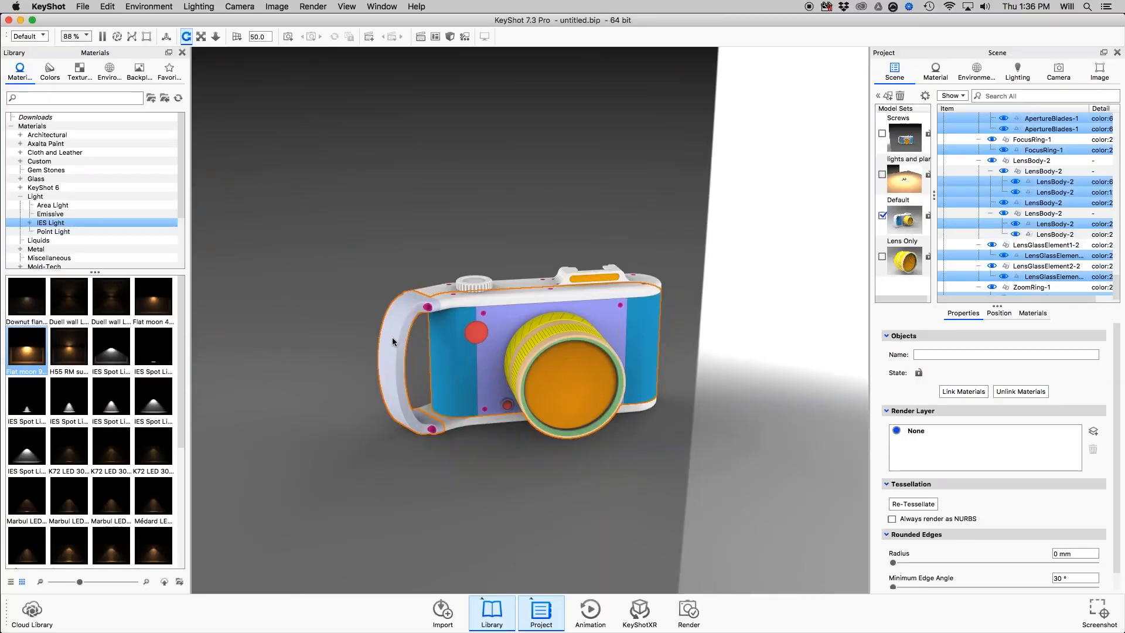
Try lifting the selected camera parts straight up on the global axis with the Move tool, and discard the move.
key("super+d")
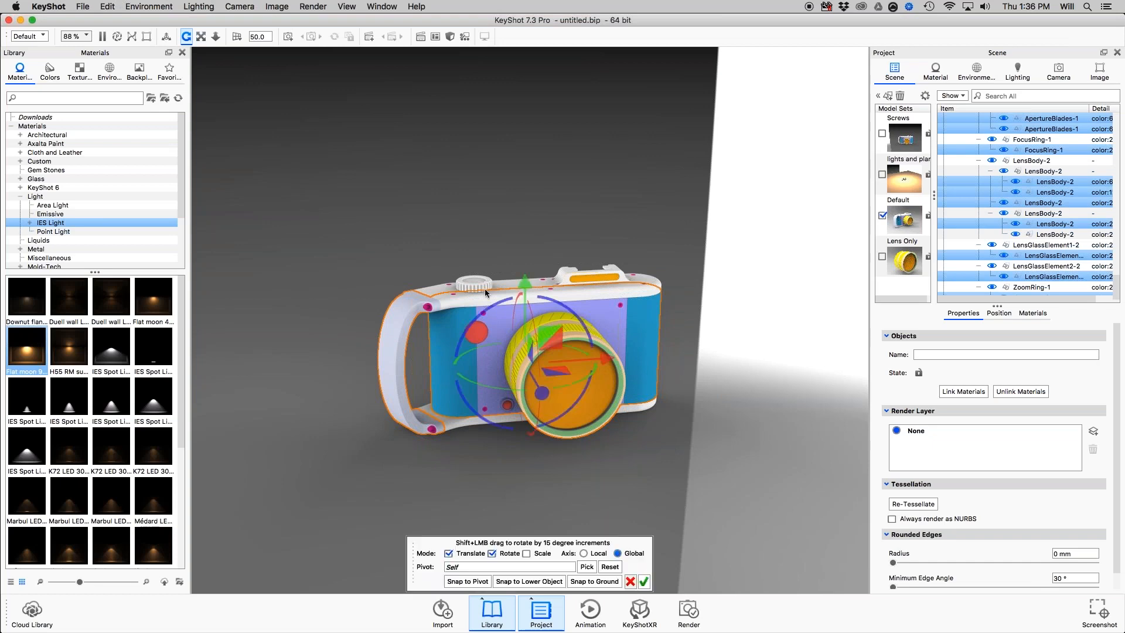
left_click_drag(522, 279, 508, 84)
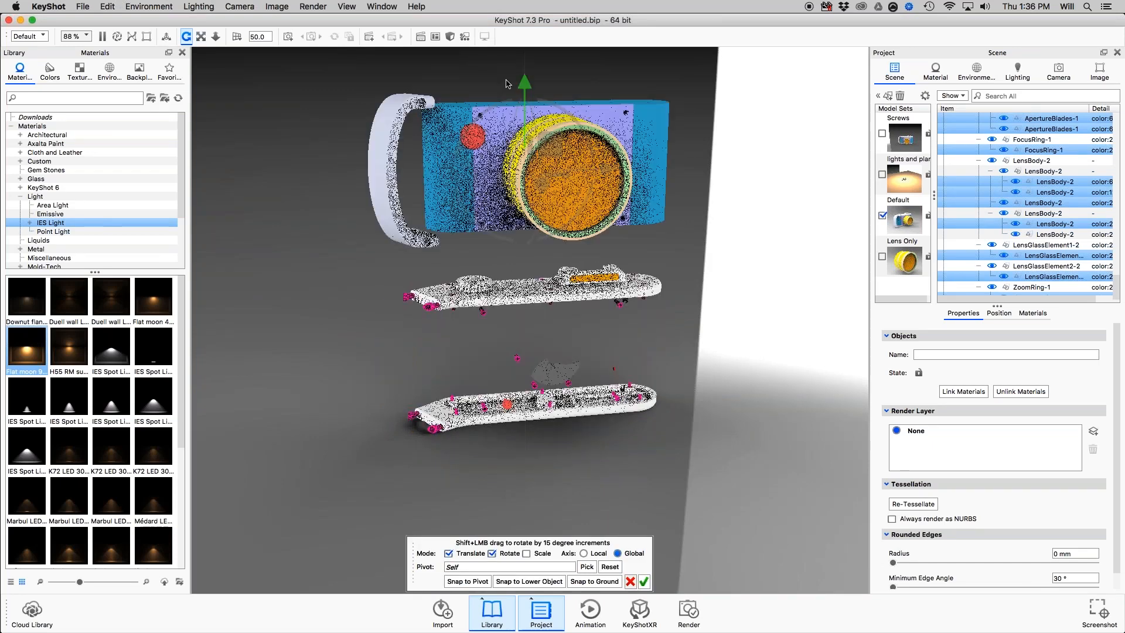
left_click(630, 581)
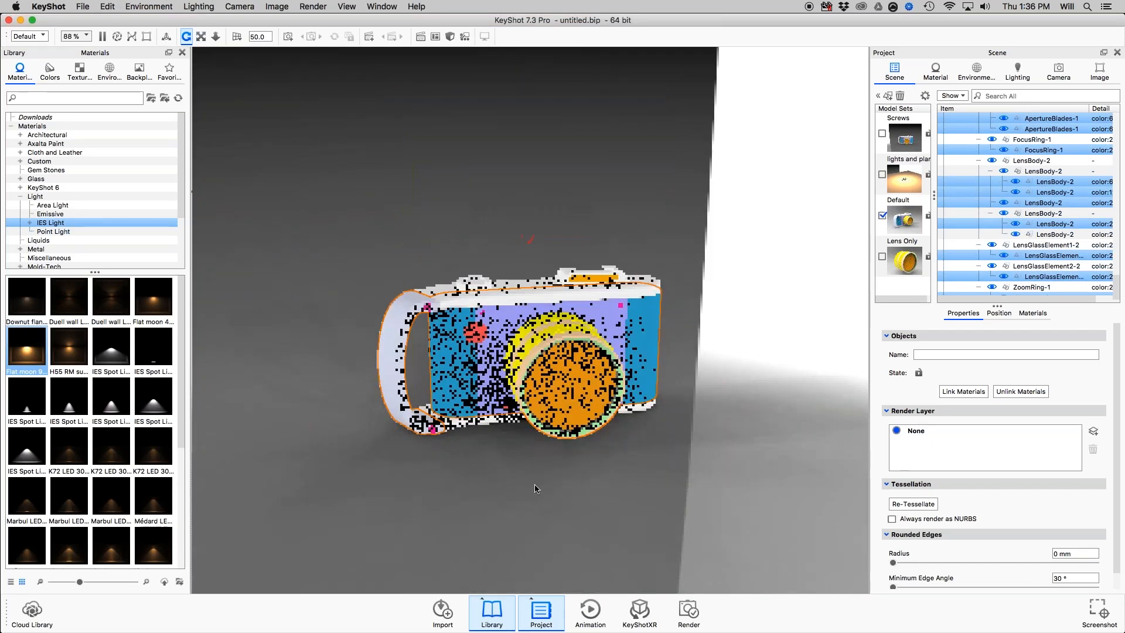
Recheck the slide in Preview, return to KeyShot, clear the part selection and view the camera from a higher angle.
key("super+Tab")
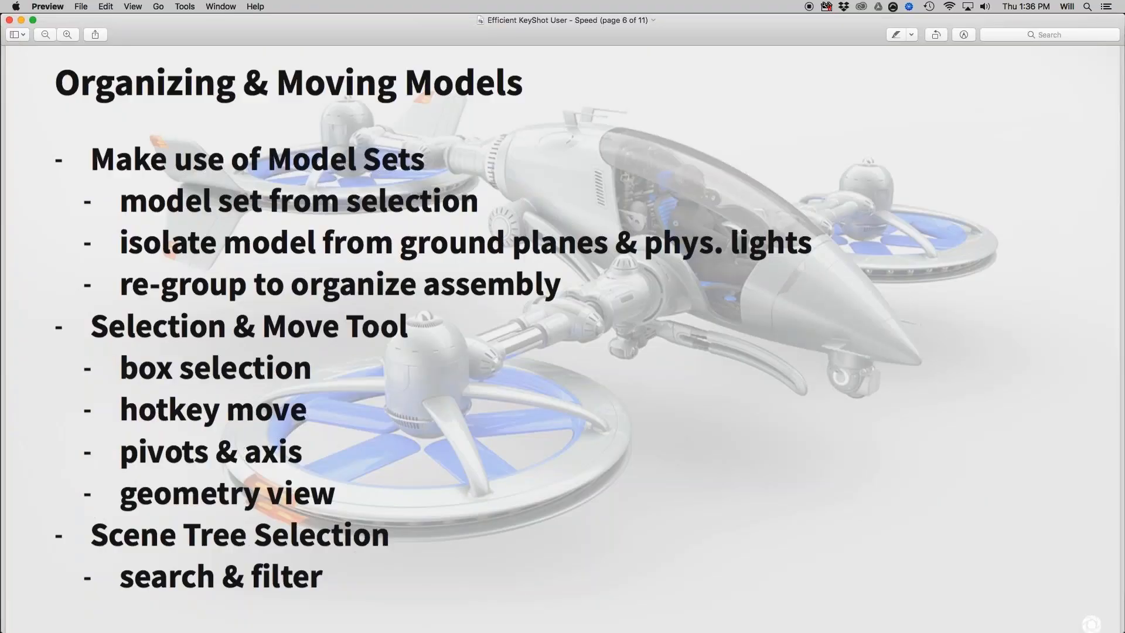
key("super+Tab")
left_click(738, 416)
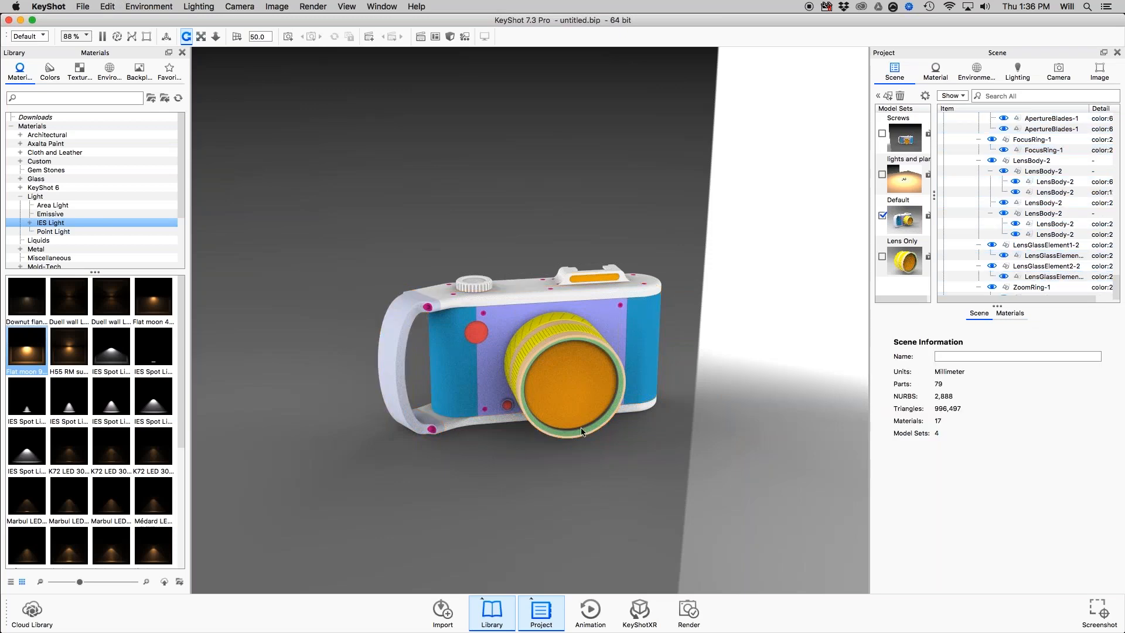
left_click_drag(582, 432, 659, 319)
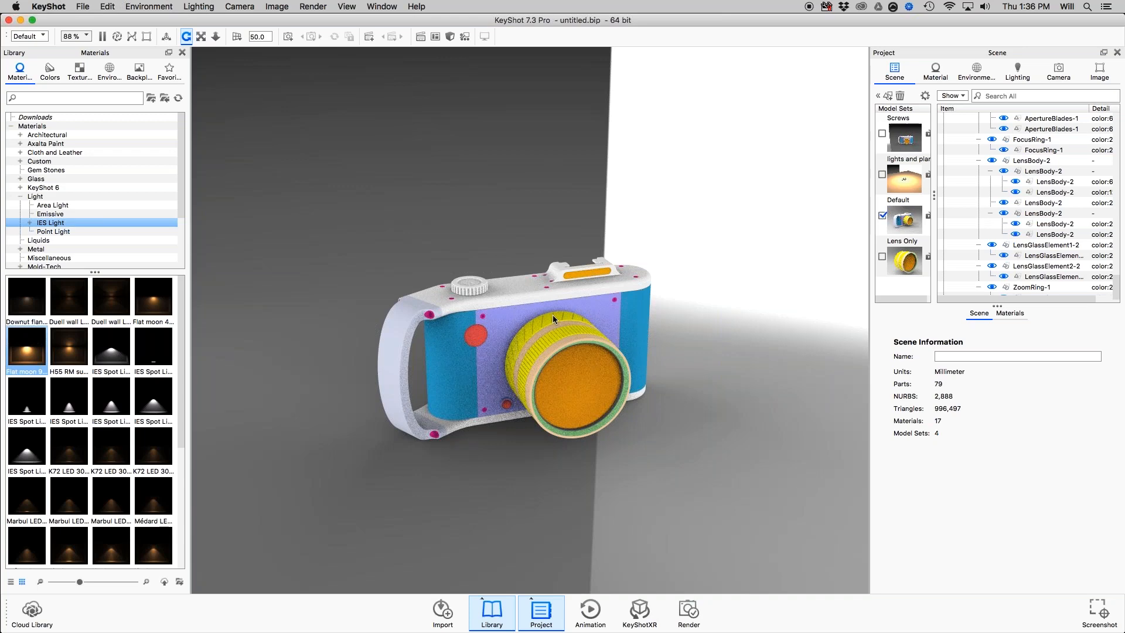
middle_click_drag(564, 297, 522, 273)
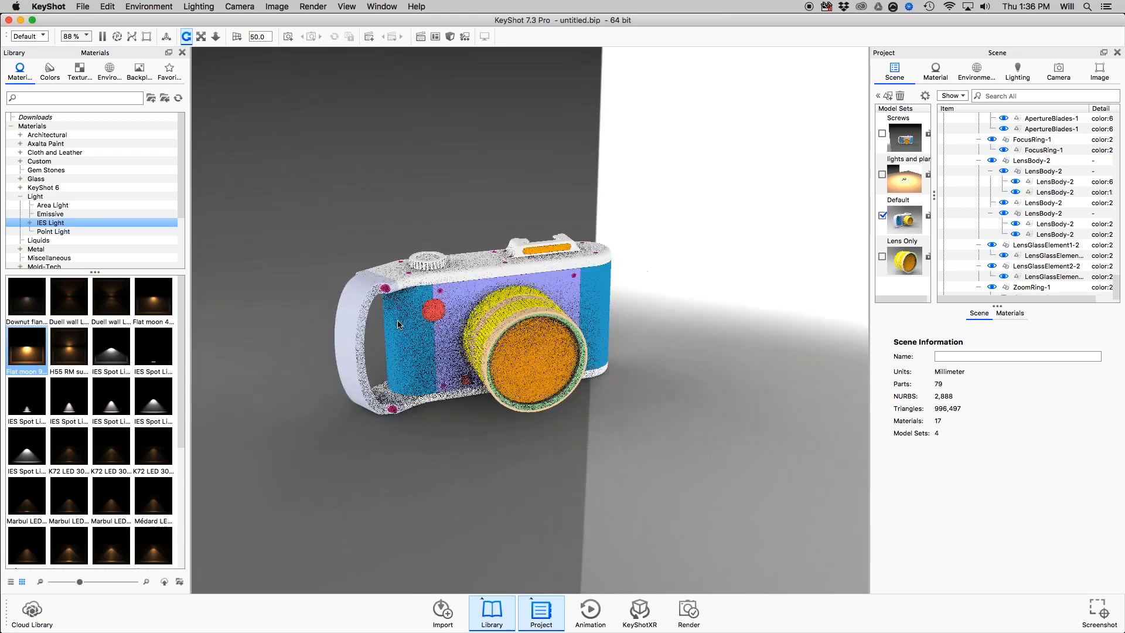
Select the red shutter release on the camera front, clear the selection and switch the background to plain white.
left_click(433, 310)
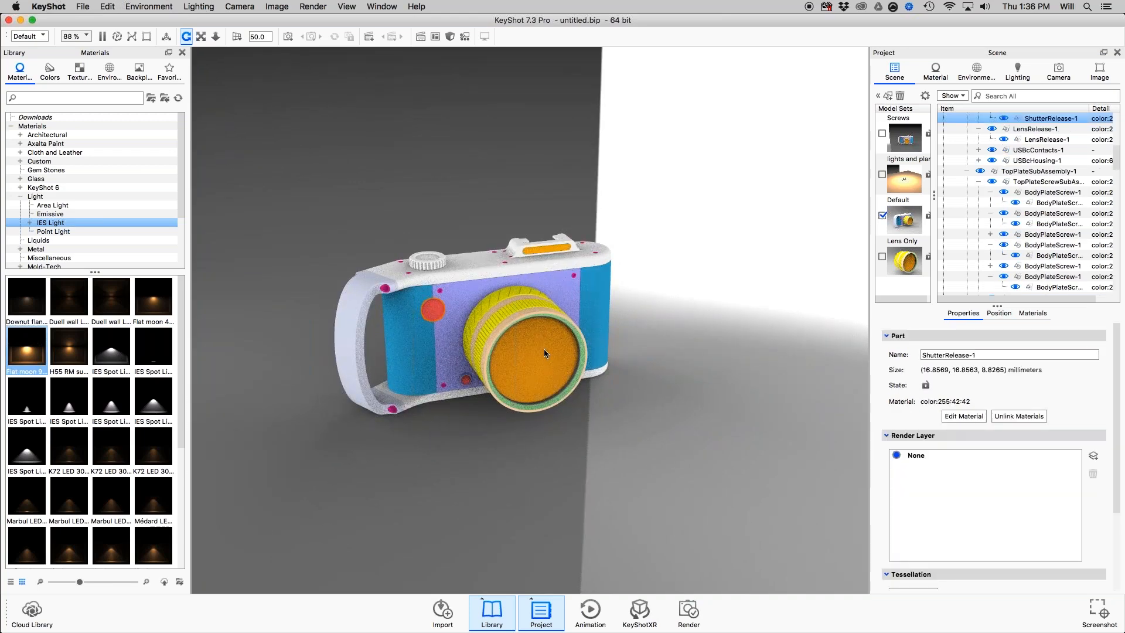
left_click(485, 510)
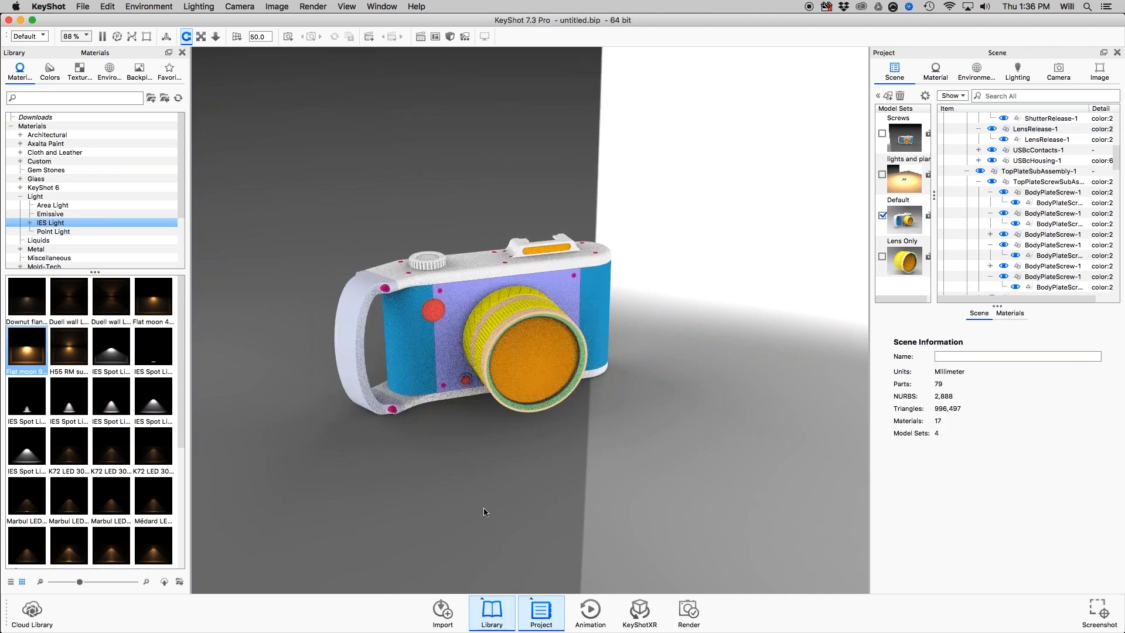
key("c")
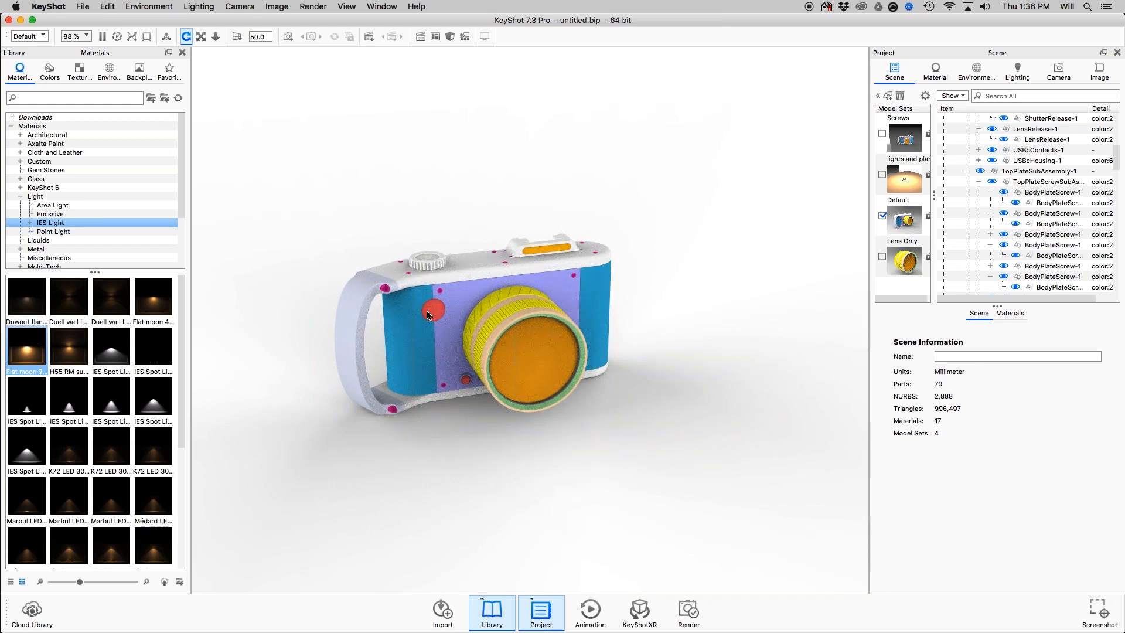
Start the Move tool on the red shutter release, relocate its options above the camera and use LensGlassElement1-2 as the pivot.
key("super+d")
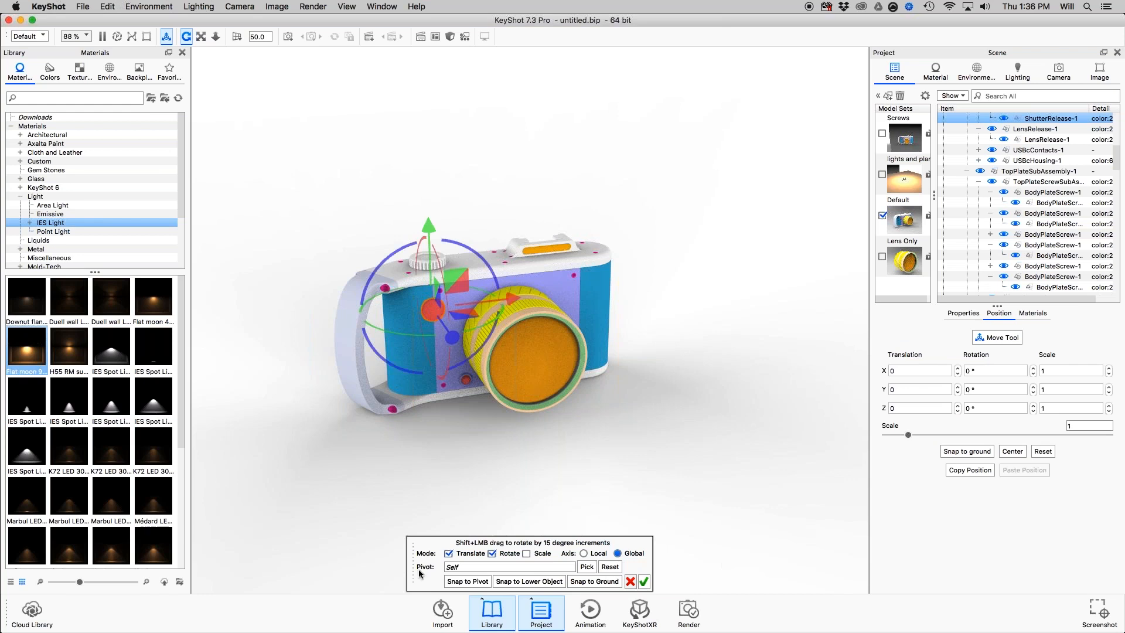
left_click_drag(420, 574, 419, 86)
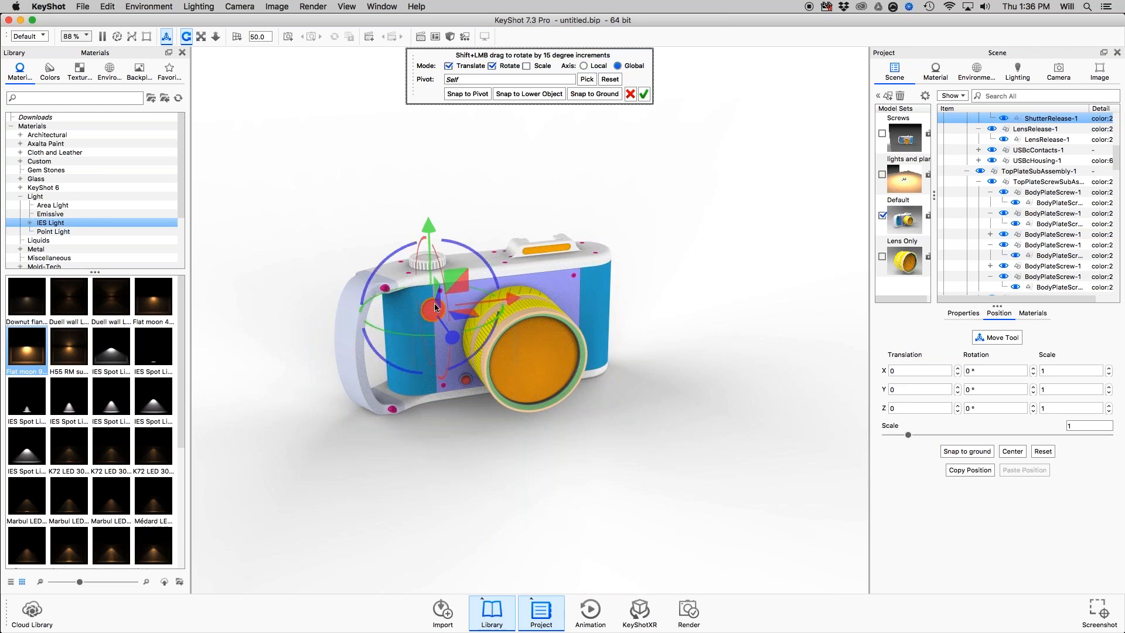
left_click(587, 80)
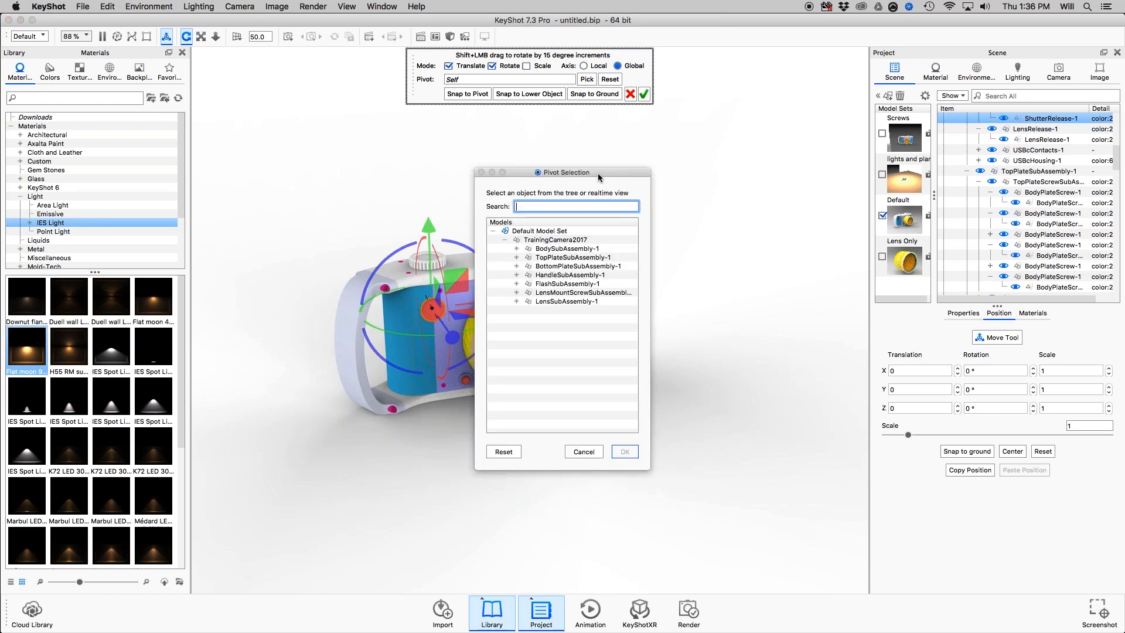
left_click_drag(597, 168, 833, 66)
left_click(518, 331)
left_click(529, 349)
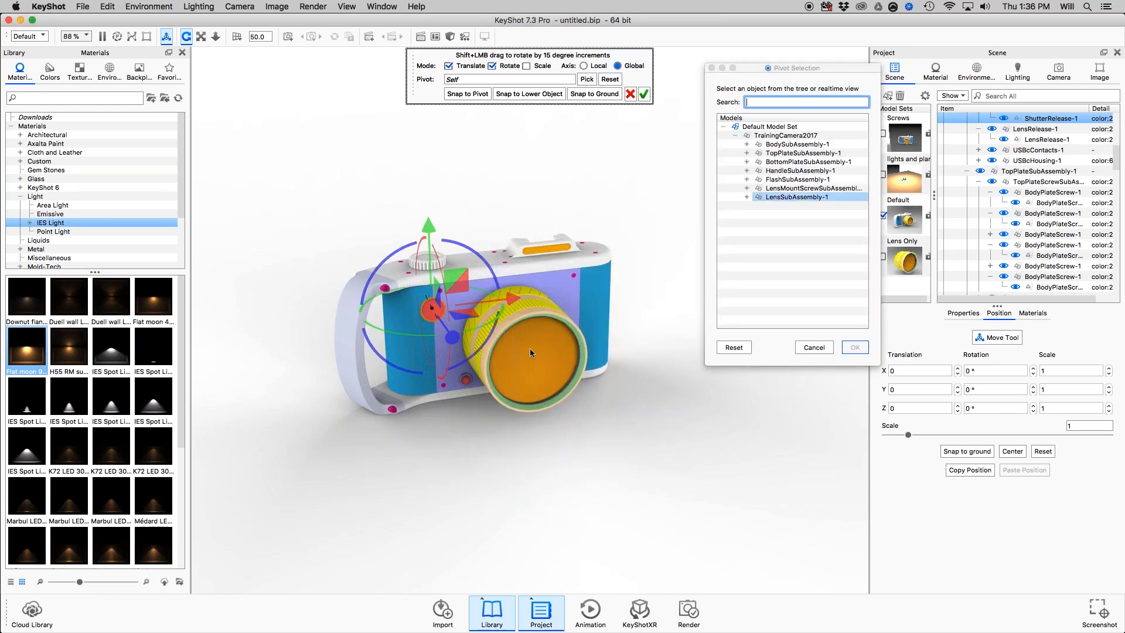
left_click(531, 352)
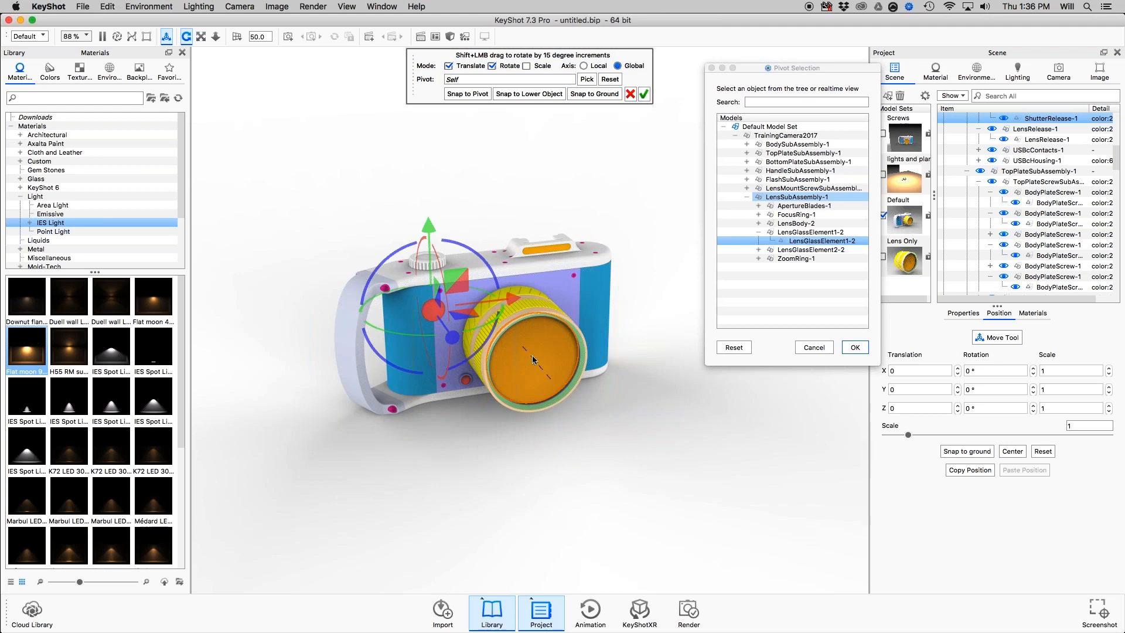
left_click(855, 348)
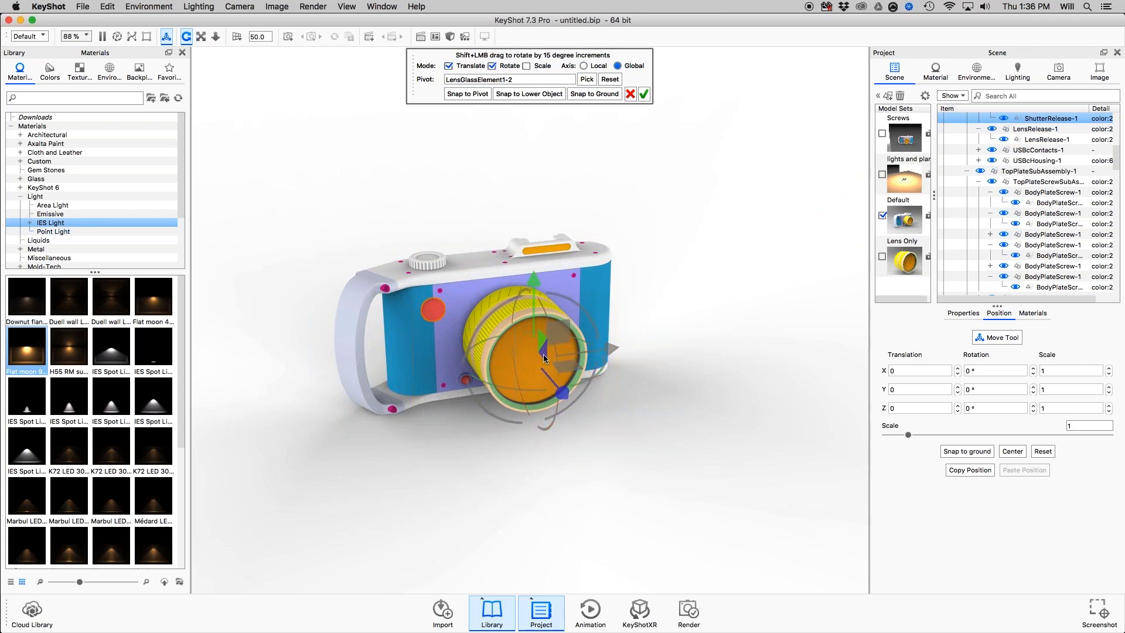
Rotate the shutter release about 67° around the lens glass pivot, snap it to that pivot and accept the move.
left_click_drag(565, 296, 709, 374)
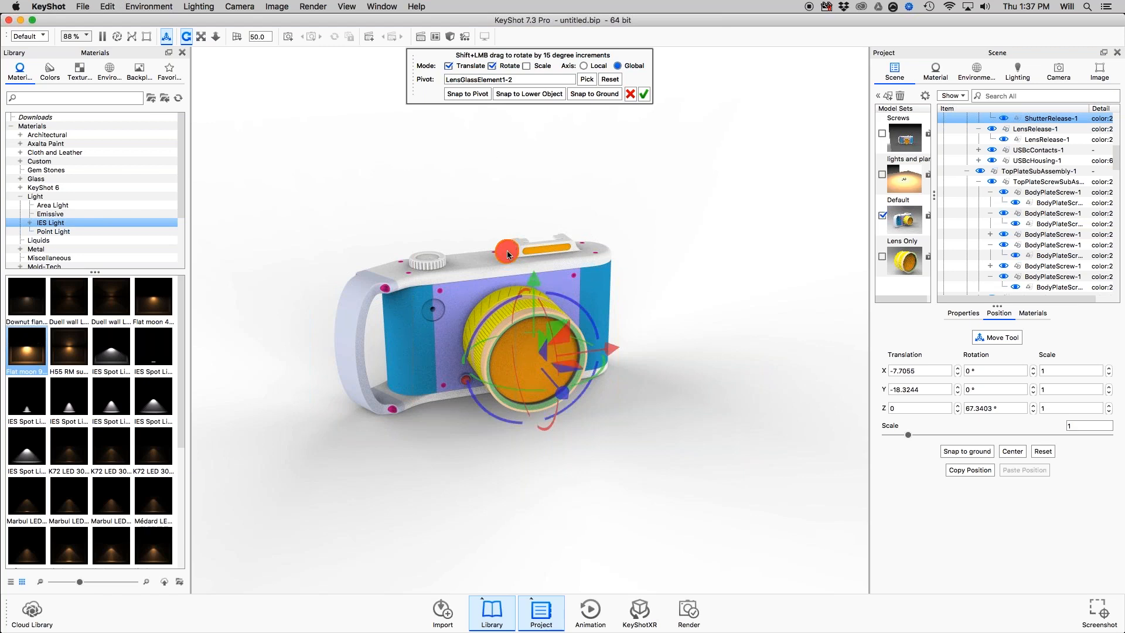
left_click(471, 92)
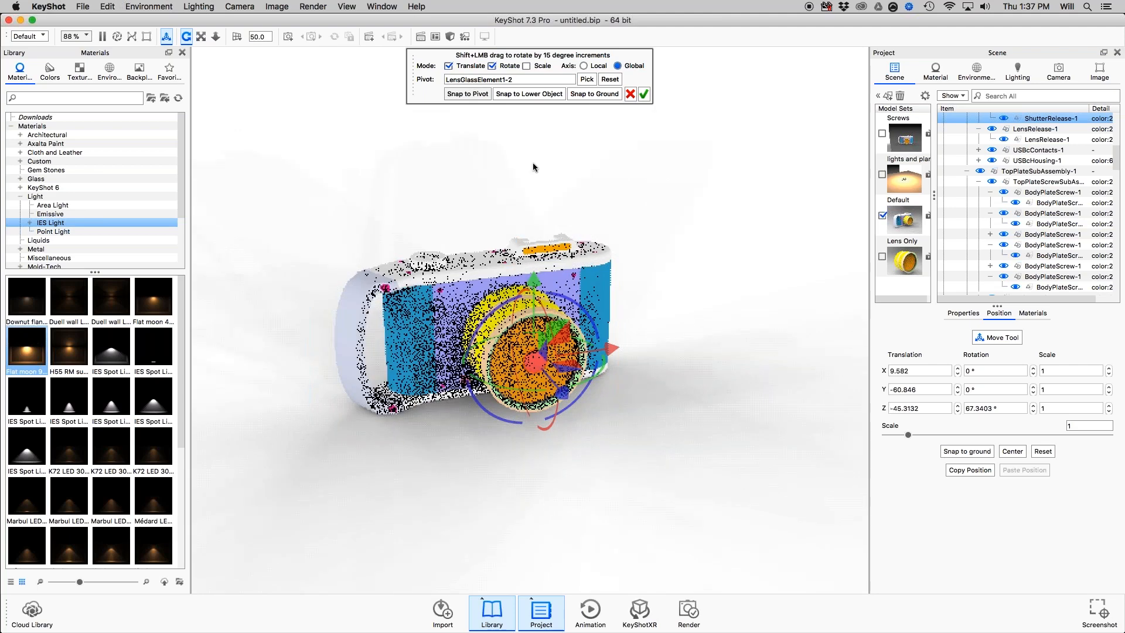
left_click(644, 95)
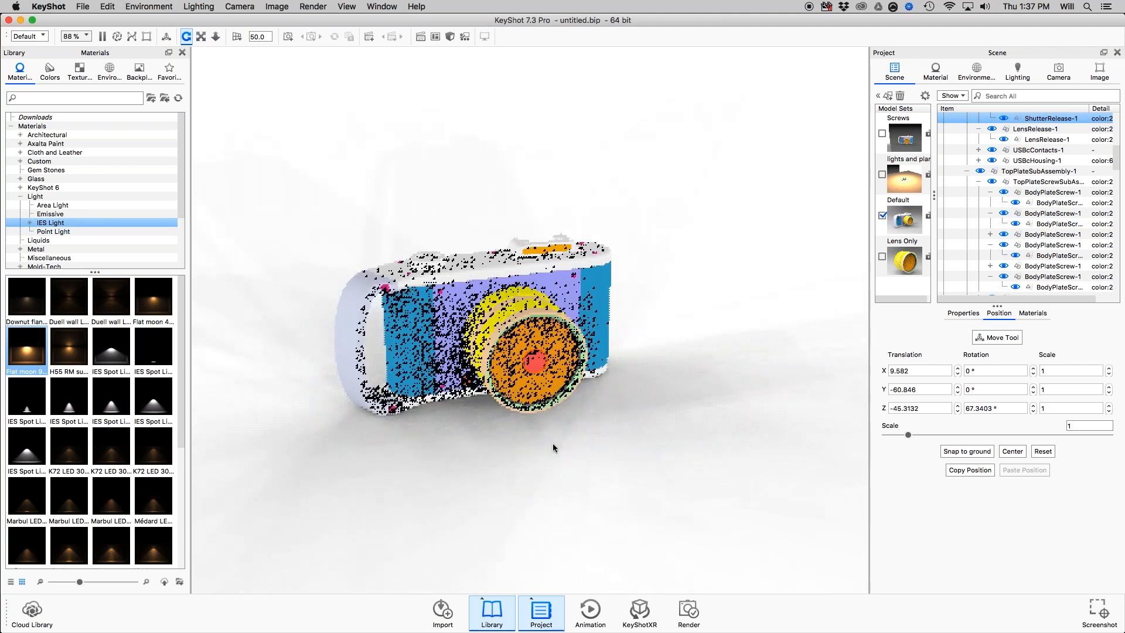
Start moving the faceplate's upper screw near the handle, pick ShutterRelease-1 as its pivot and snap the screw to it.
left_click_drag(553, 443, 494, 412)
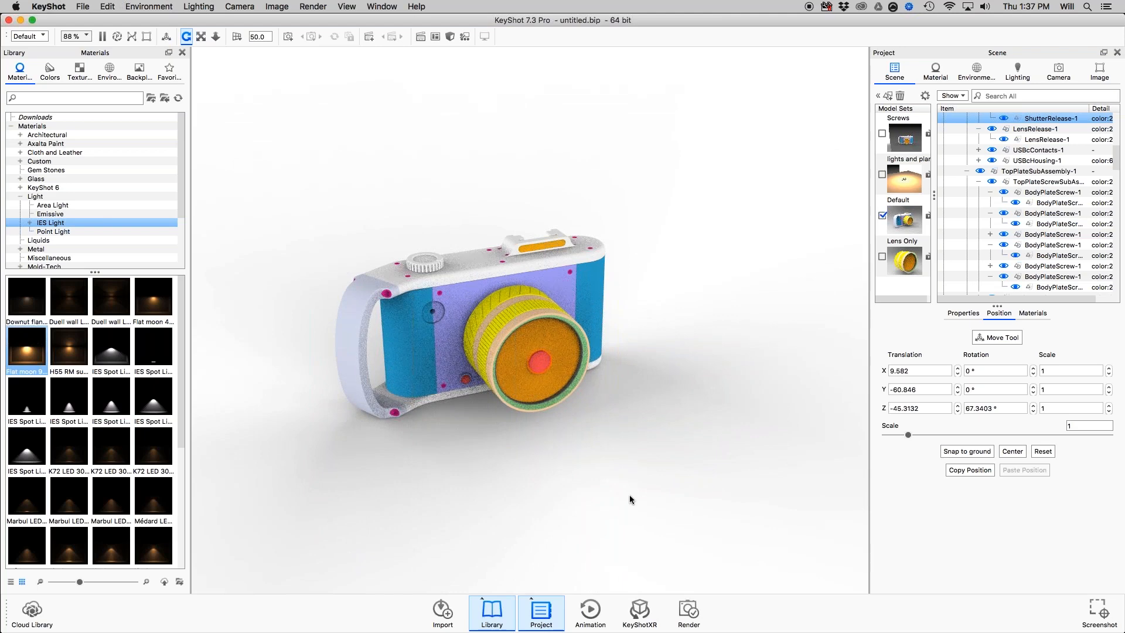
left_click_drag(630, 494, 540, 397)
left_click(478, 331)
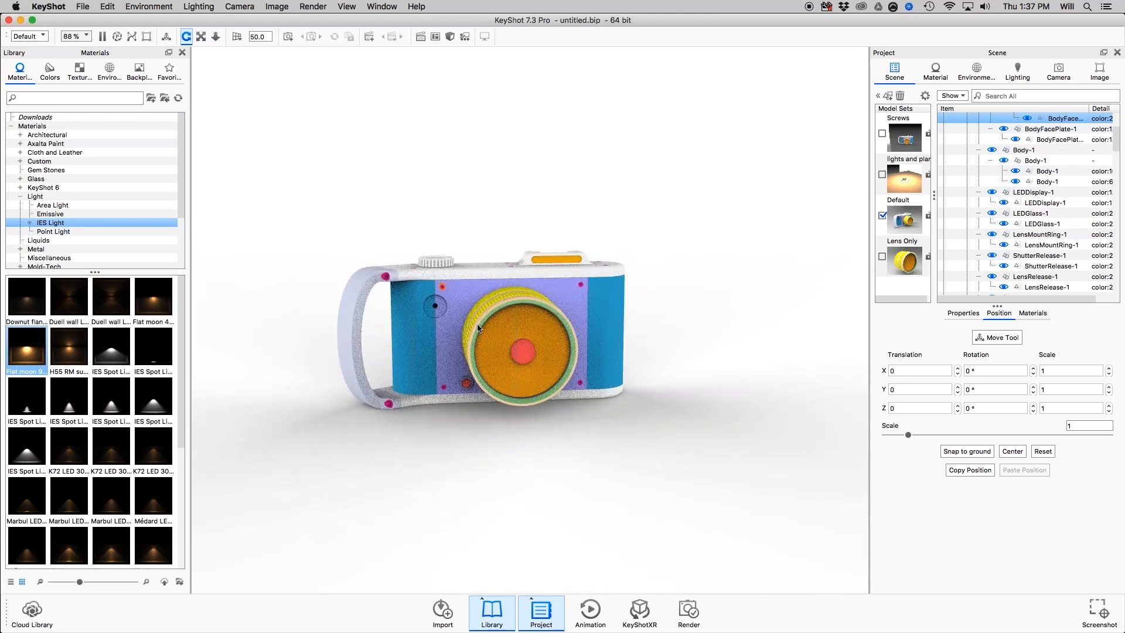
key("super+d")
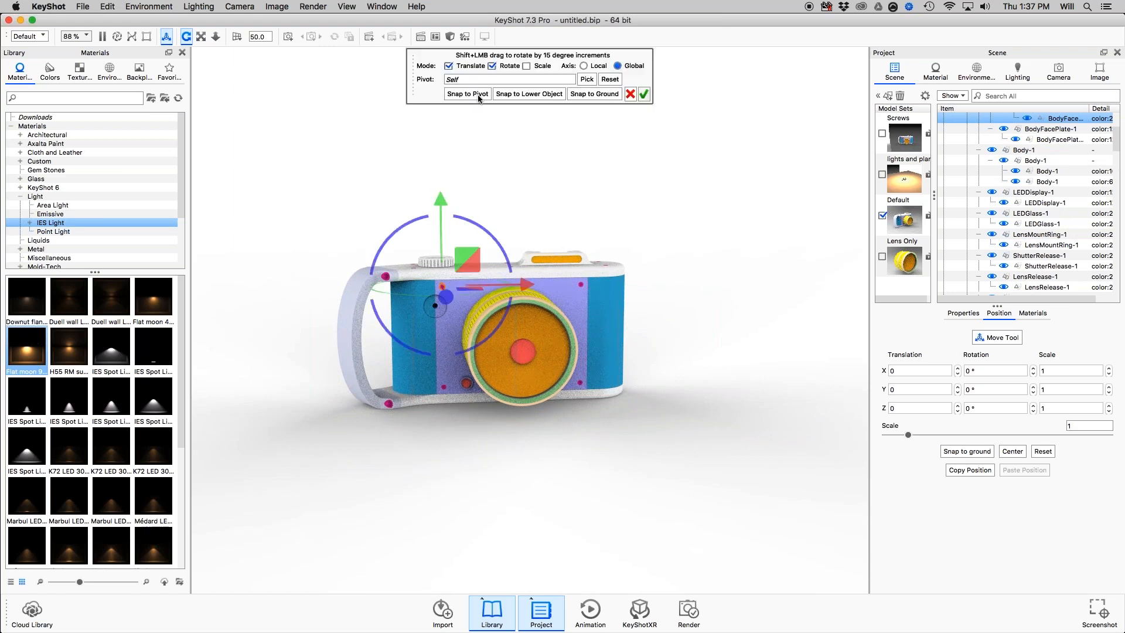
left_click(586, 79)
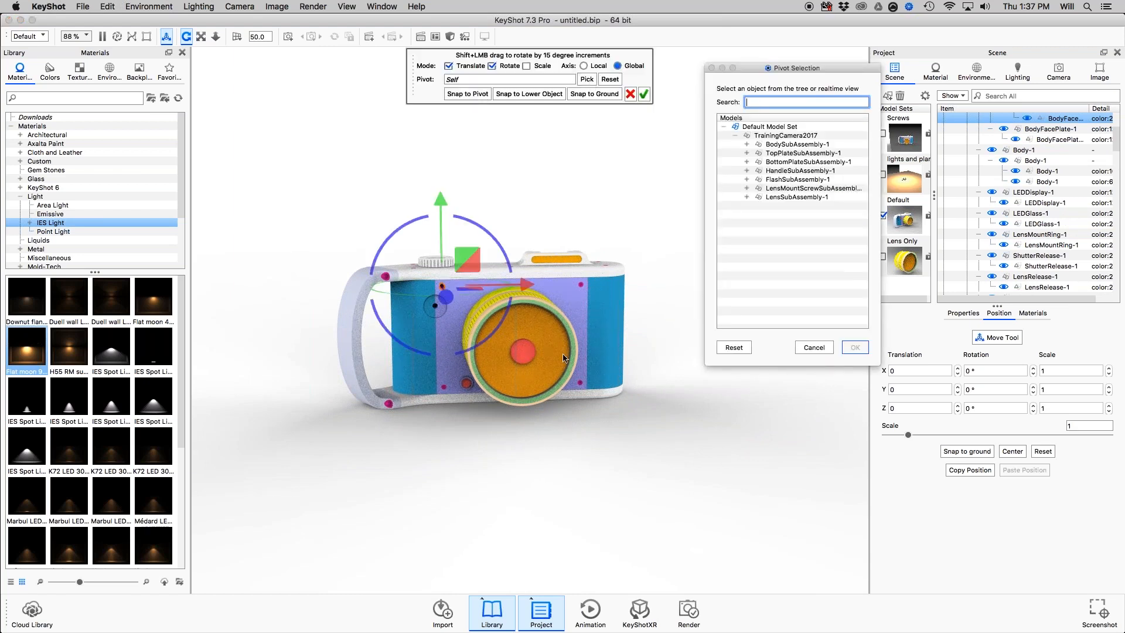
left_click(524, 349)
left_click(855, 348)
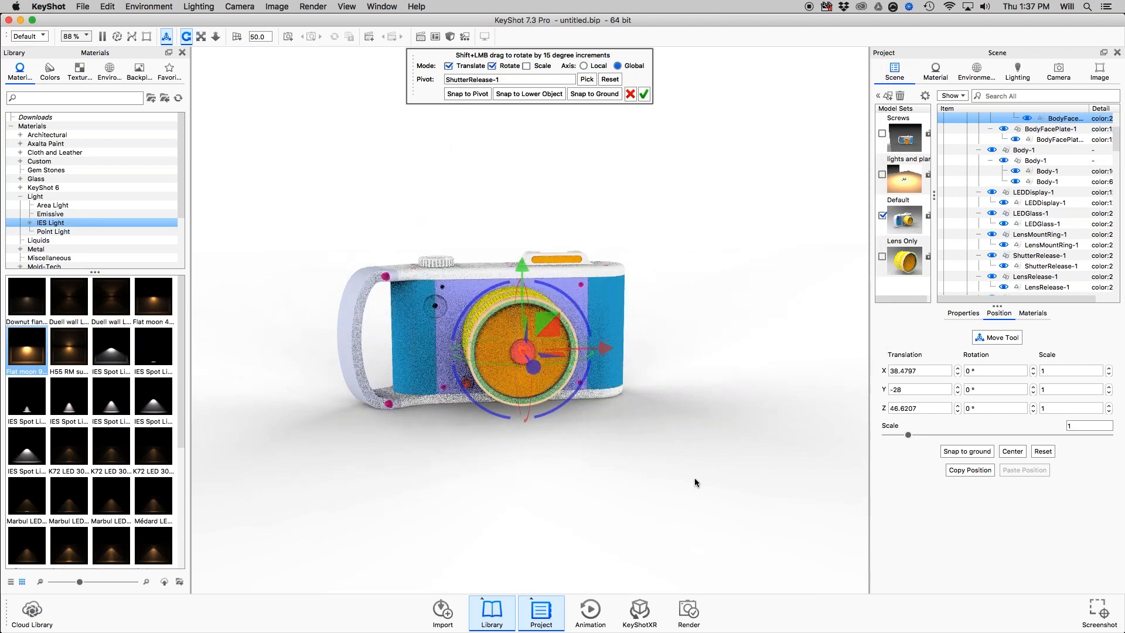
Slide the screw straight out in front of the lens in two accepted moves, ending at a Z translation of about 100.9.
left_click_drag(696, 480, 691, 490)
left_click_drag(639, 342, 674, 354)
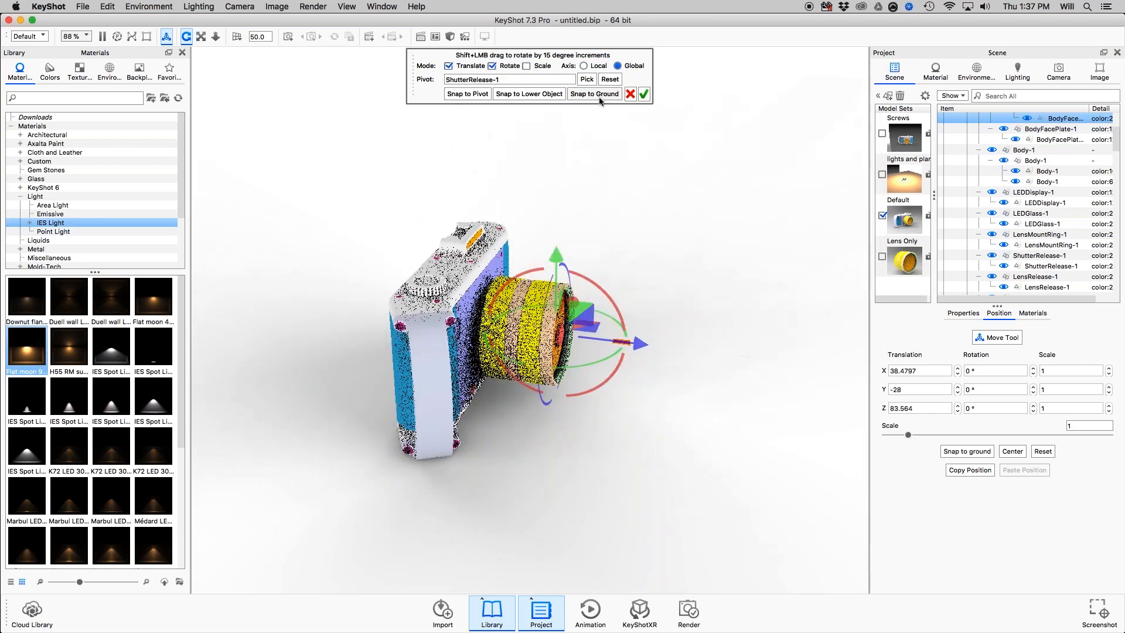
key("Return")
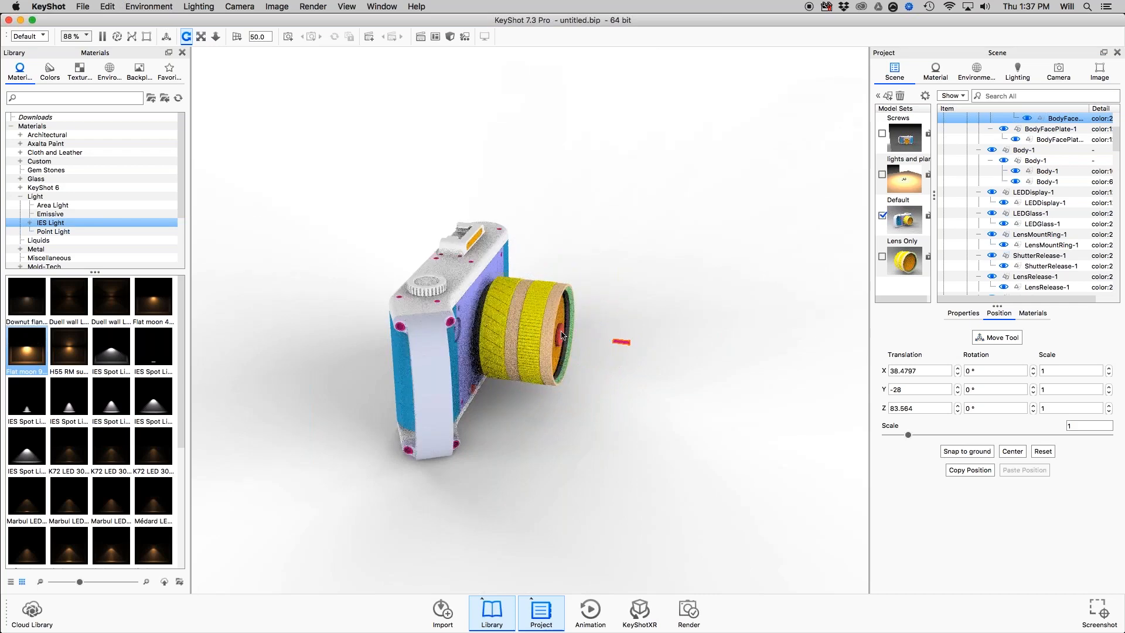
key("super+d")
left_click_drag(645, 344, 677, 350)
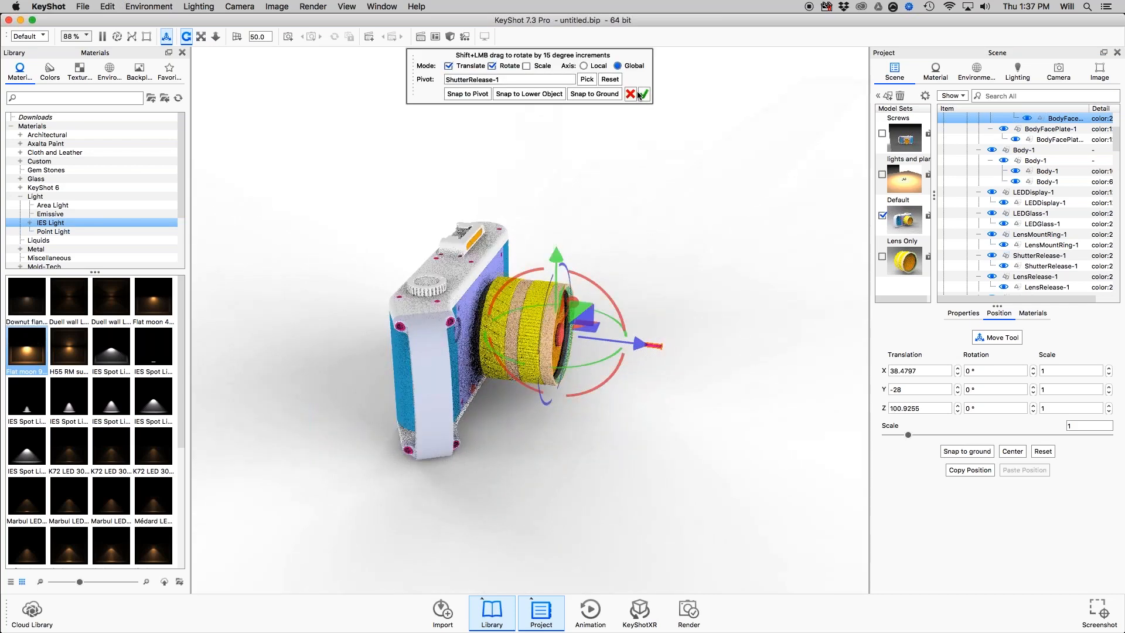
key("Return")
Move the shutter release outward from the lens glass to a Z translation of about -80.1 and accept it.
left_click(563, 333)
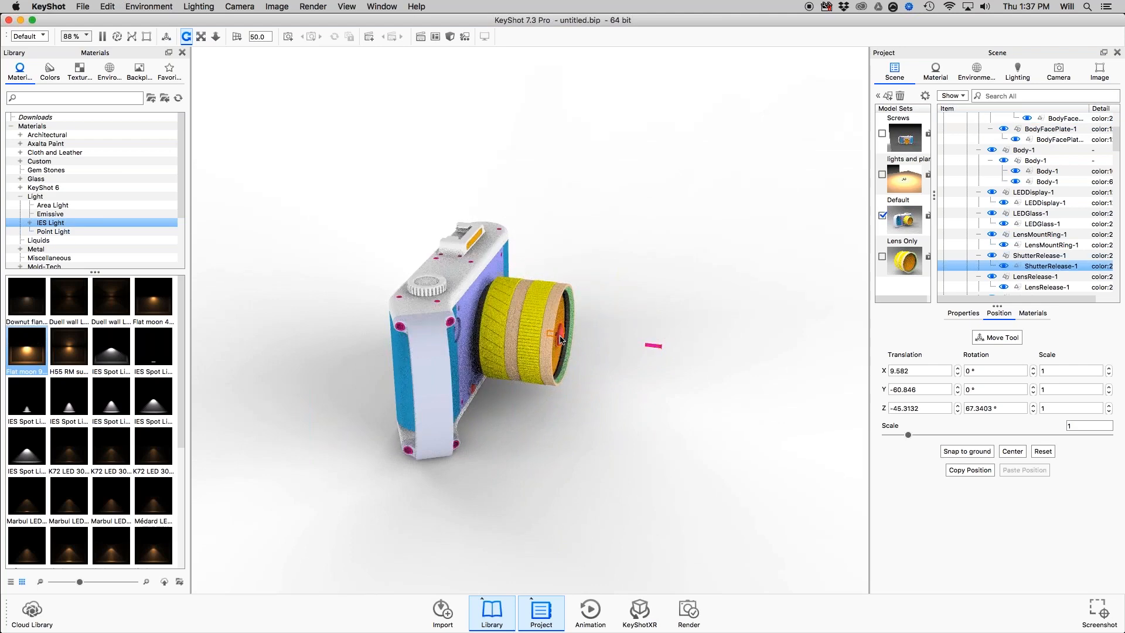
key("super+d")
left_click_drag(637, 344, 699, 367)
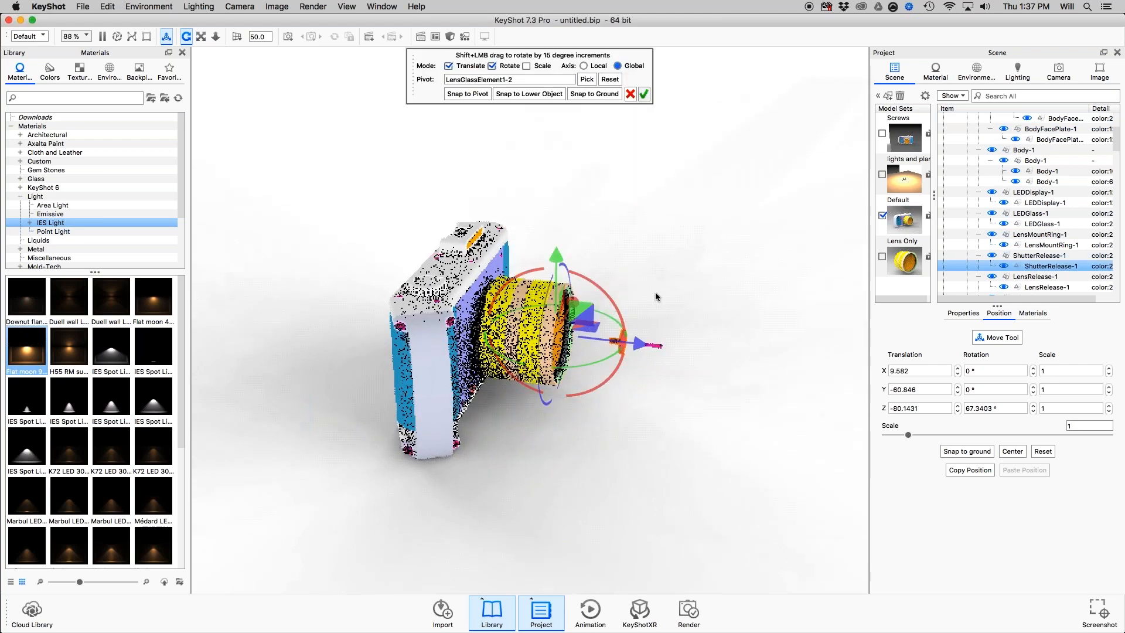
key("Return")
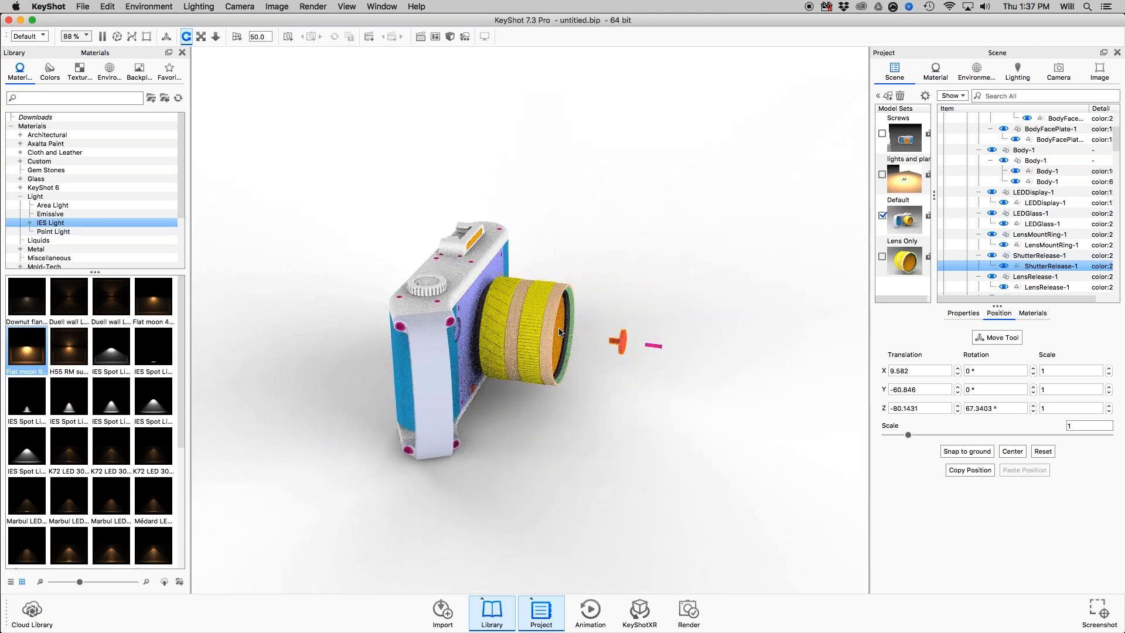
Move the front lens glass outward along the lens axis by about 17.9, accept the move and clear the selection.
left_click(560, 333)
key("super+d")
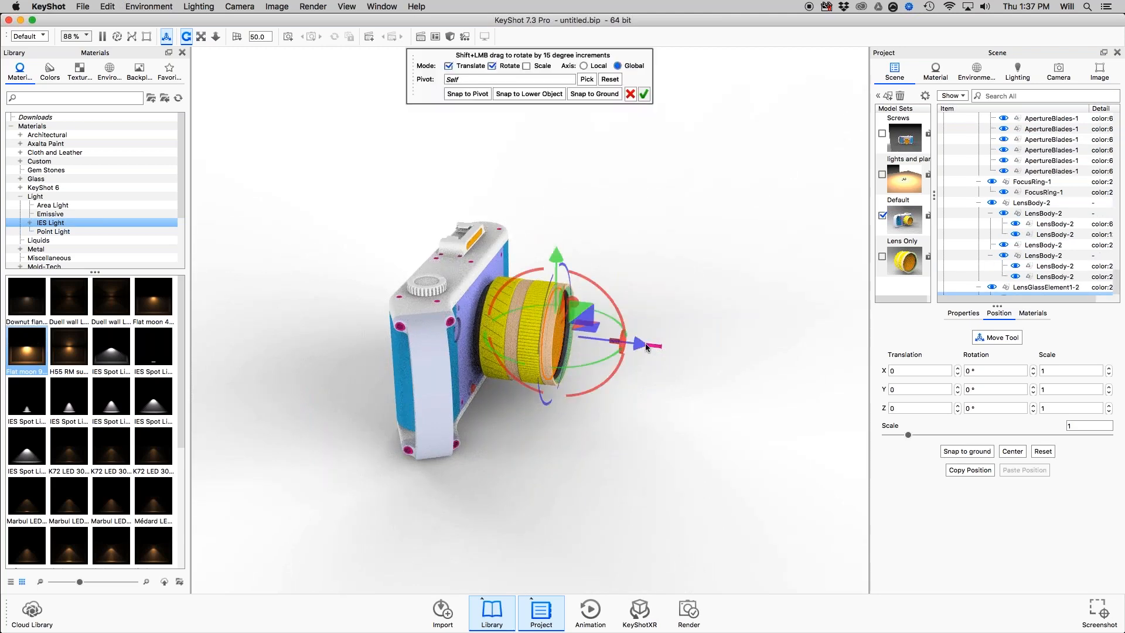
left_click_drag(648, 350, 519, 338)
left_click(644, 95)
left_click_drag(472, 380, 429, 378)
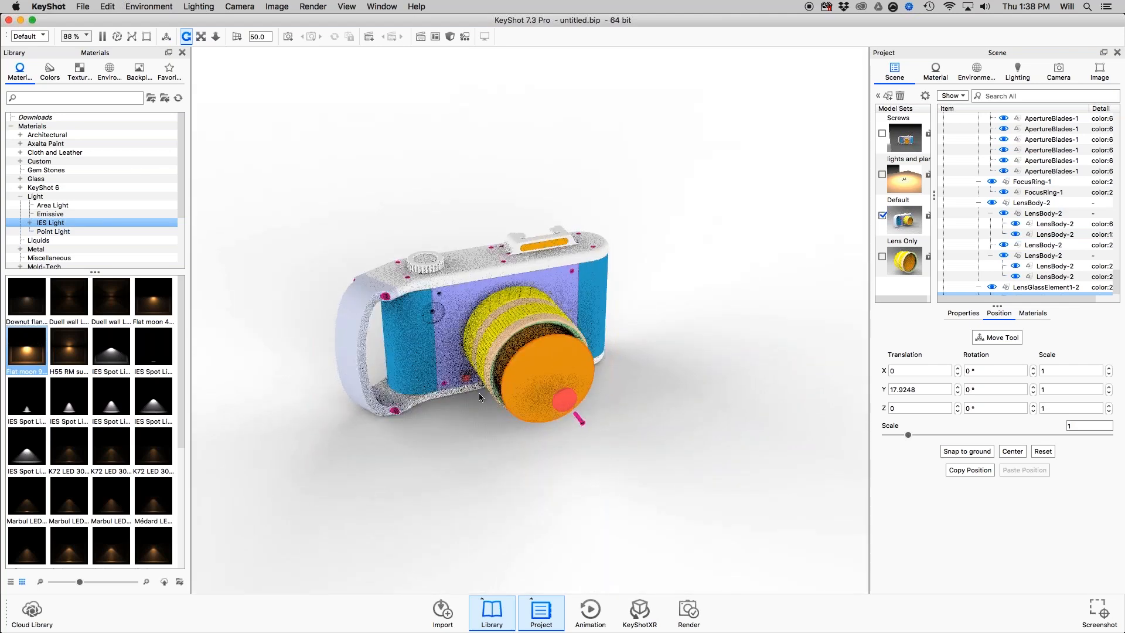
left_click(397, 189)
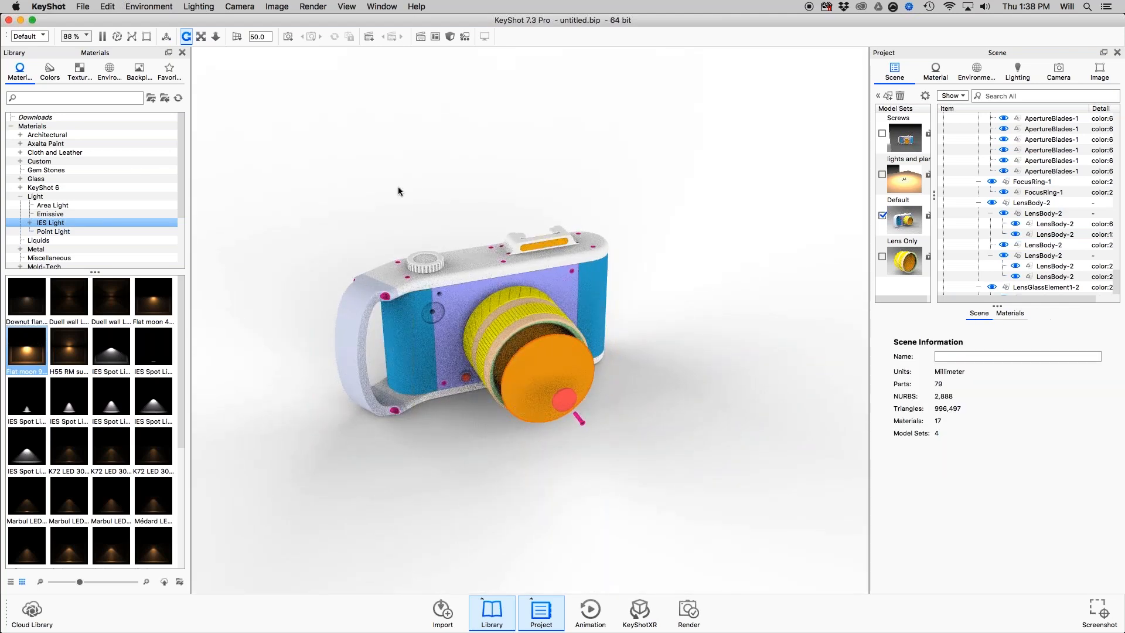
Check the Organizing & Moving Models slide in Preview, return to KeyShot and examine the exploded lens parts from several angles.
key("super+Tab")
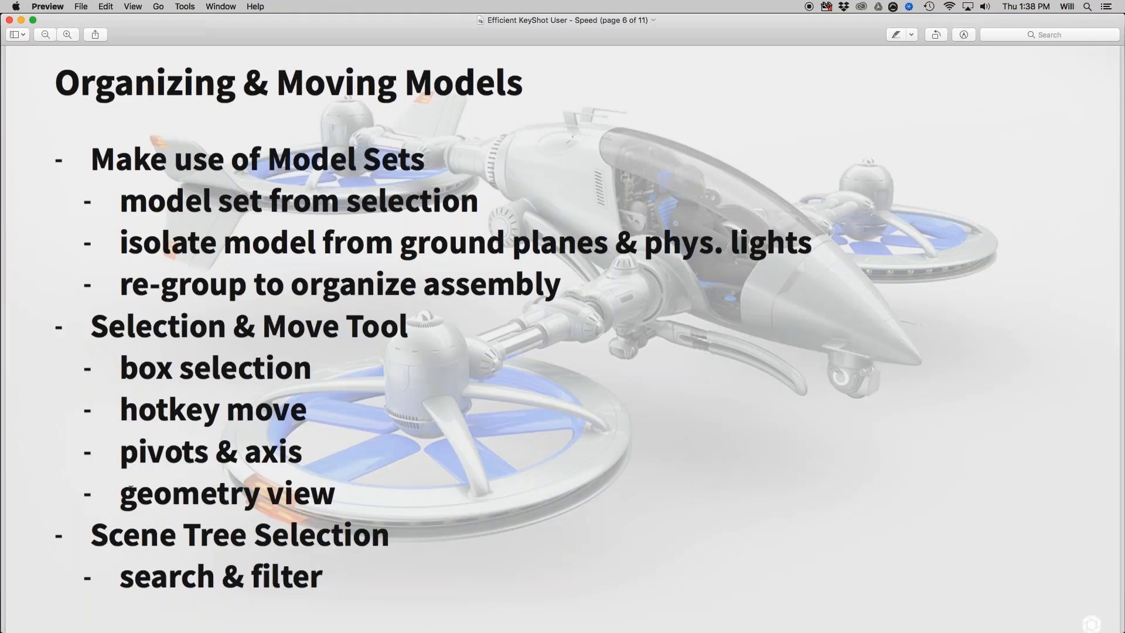
key("super+Tab")
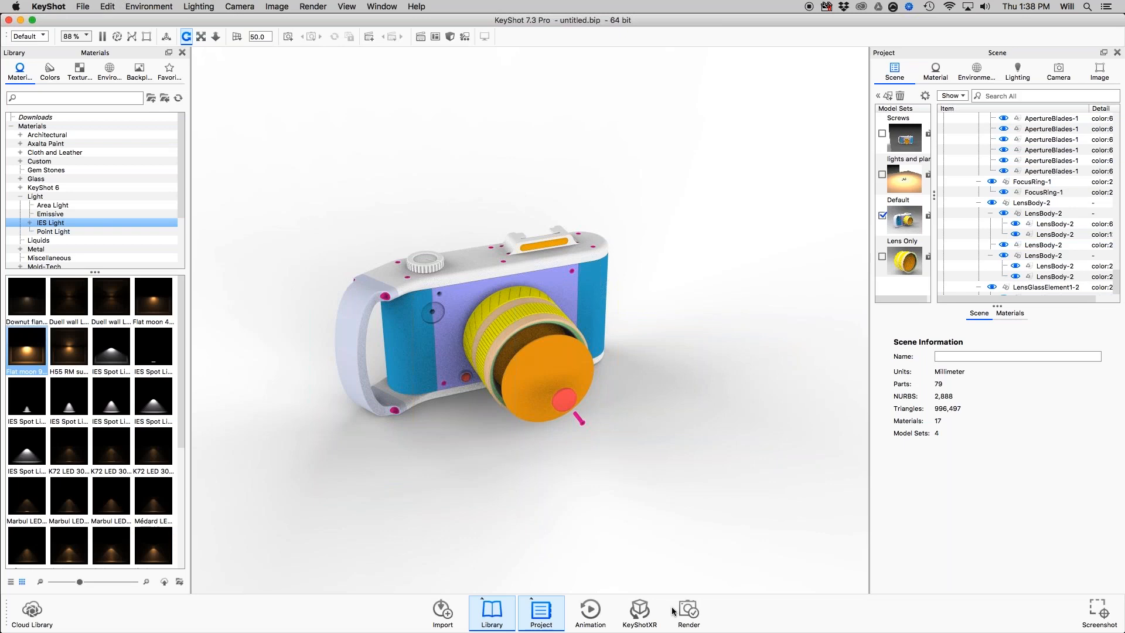
left_click_drag(557, 493, 603, 413)
scroll(603, 413, "up", 5)
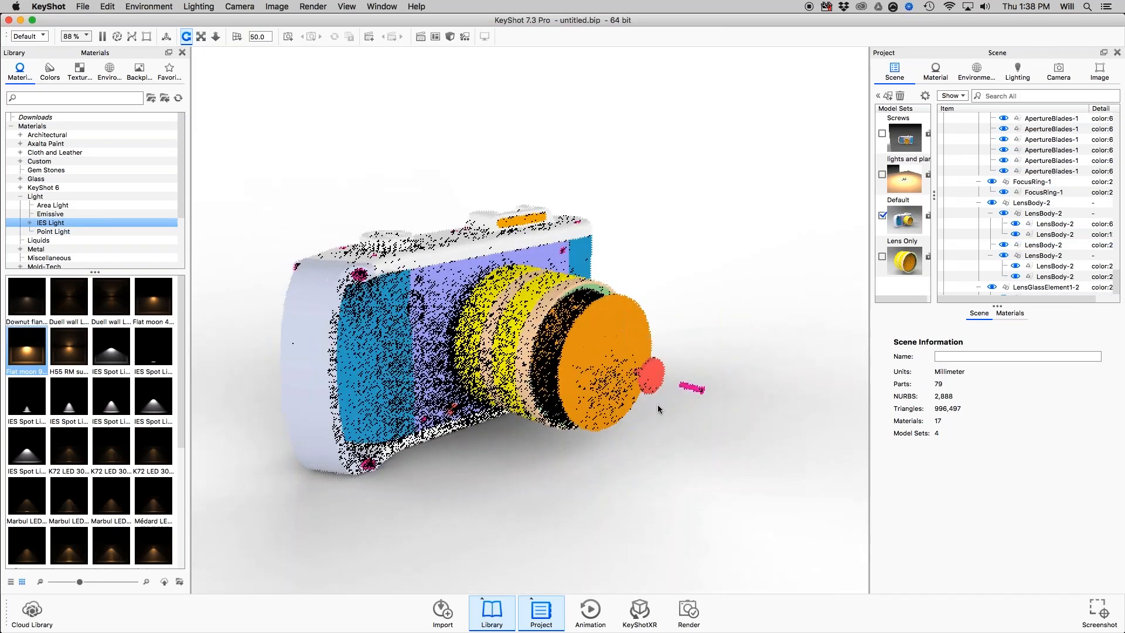
scroll(658, 404, "up", 5)
left_click_drag(658, 377, 672, 314)
middle_click_drag(463, 122, 532, 120)
scroll(677, 351, "down", 3)
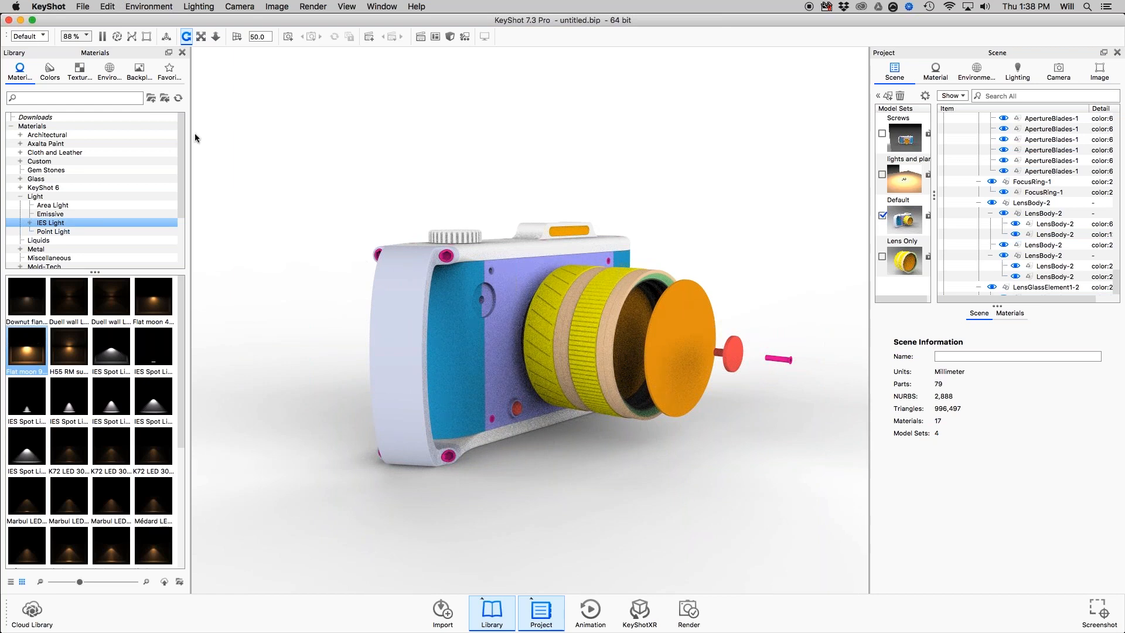
Close the material library and open the Geometry View with the whole camera in frame beside the real-time view.
left_click(182, 53)
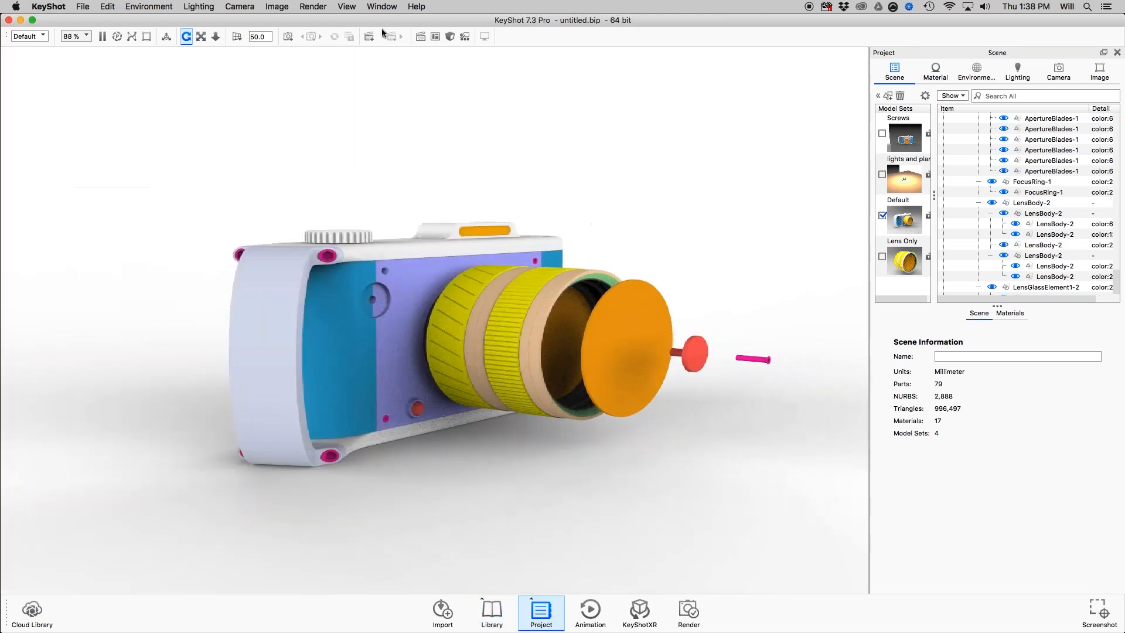
left_click(382, 7)
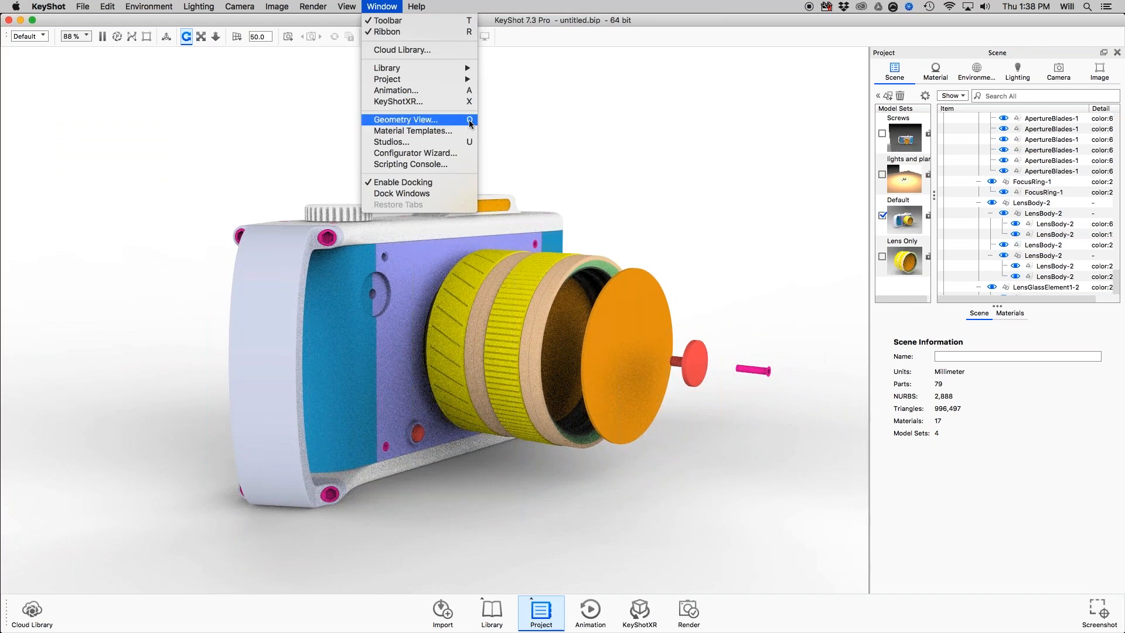
left_click(469, 120)
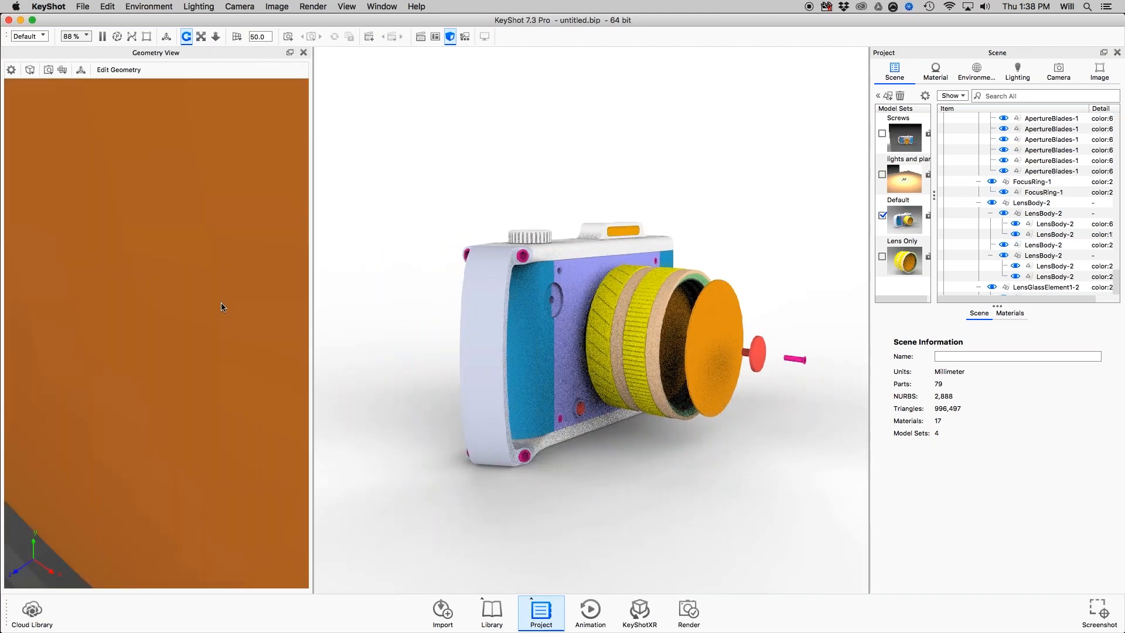
scroll(220, 305, "down", 10)
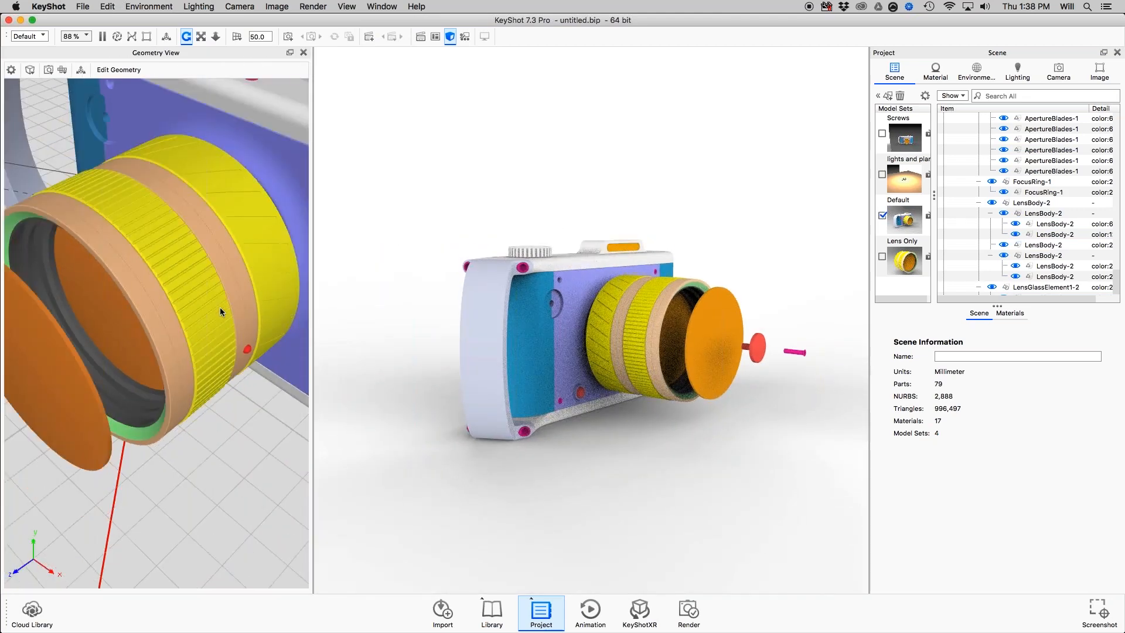
scroll(220, 308, "down", 10)
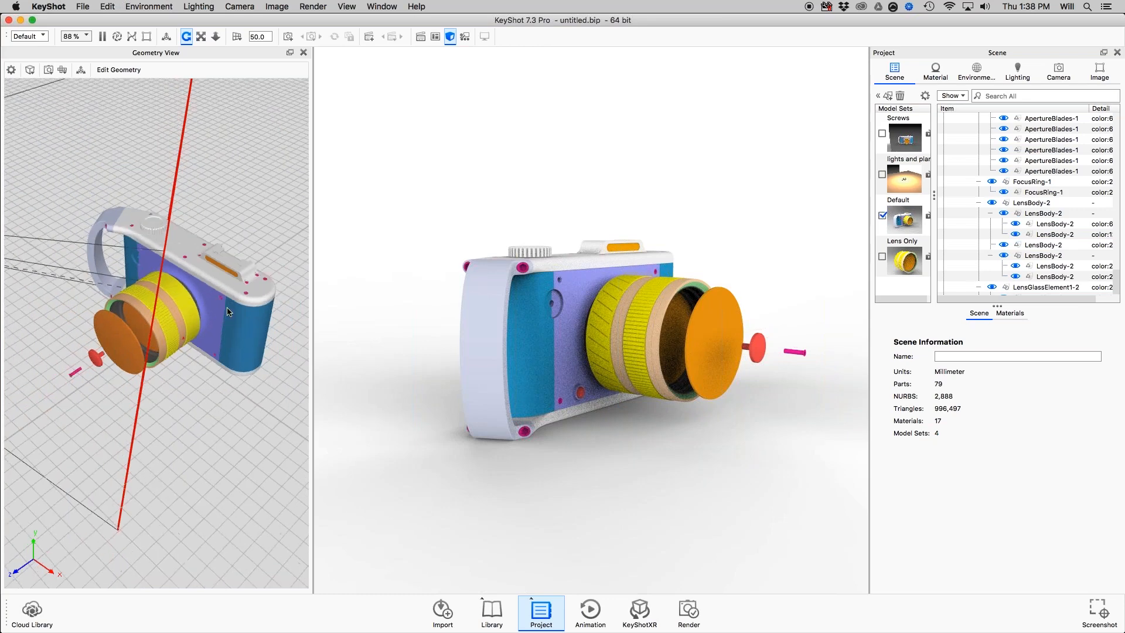
Examine how the scene camera appears in the Geometry View while the real-time view is orbited around to a close-up of the lens.
scroll(227, 311, "down", 10)
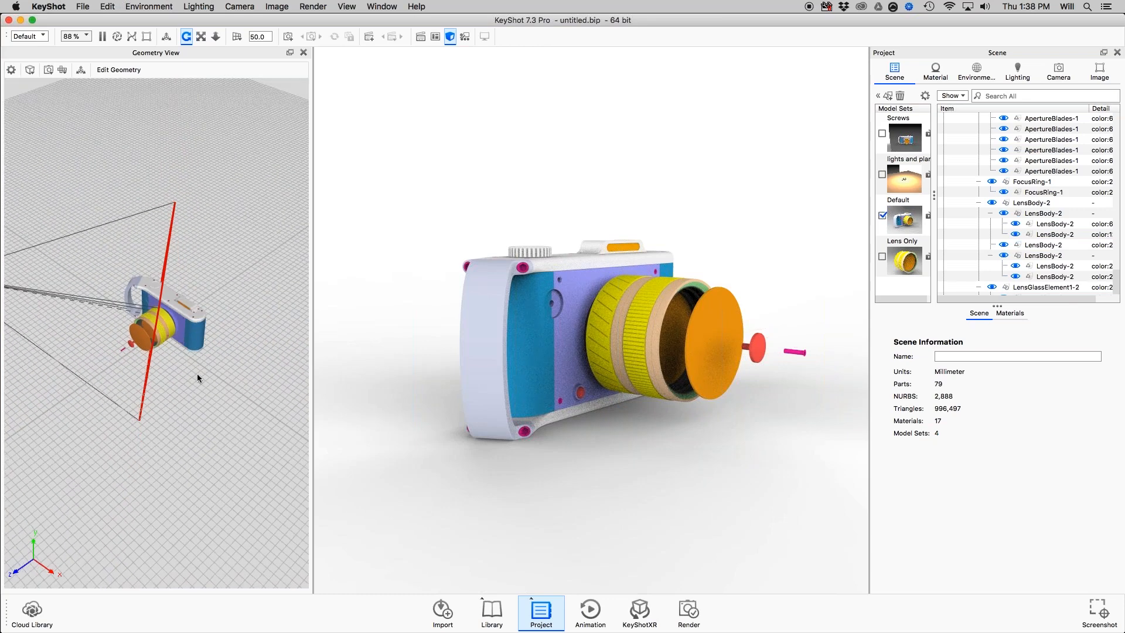
left_click_drag(197, 374, 196, 434)
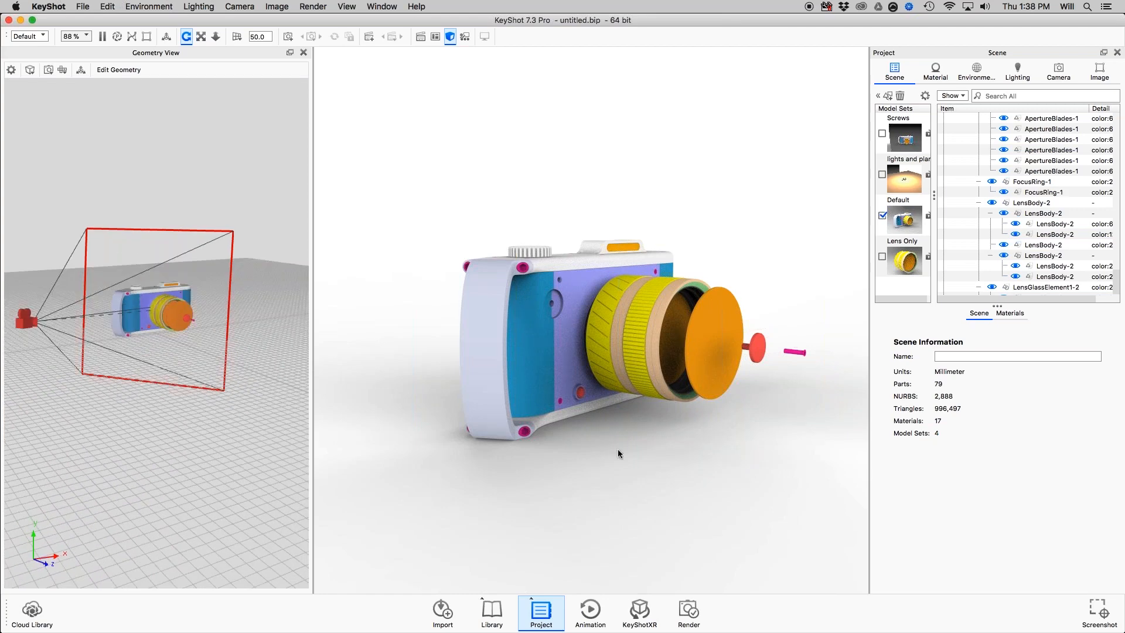
left_click_drag(618, 449, 329, 438)
scroll(748, 392, "up", 5)
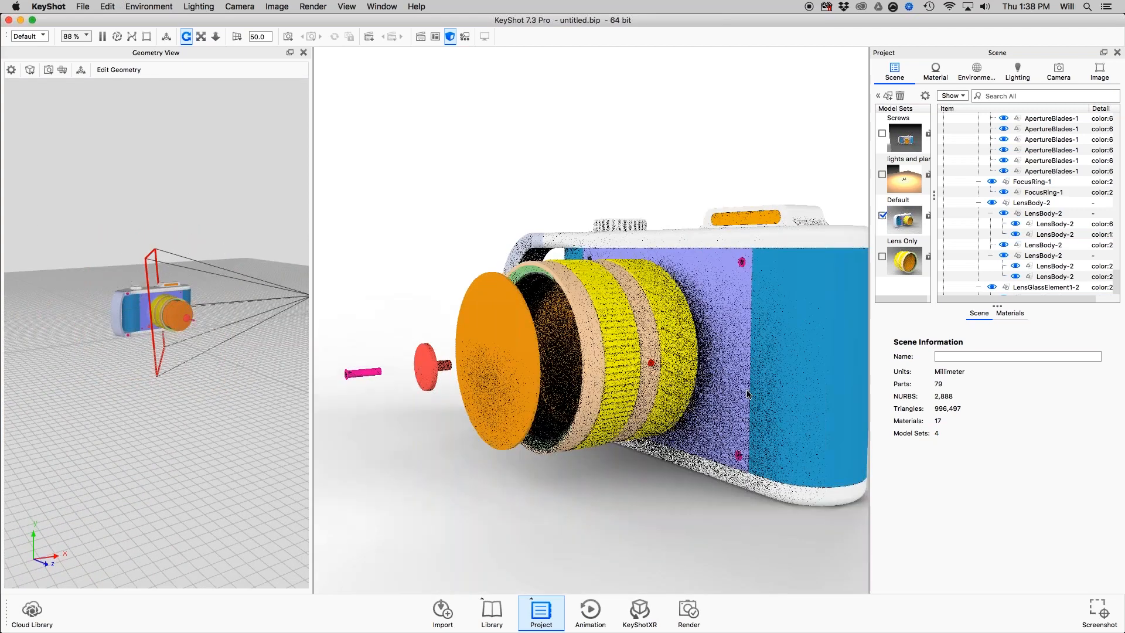
left_click_drag(747, 394, 694, 355)
scroll(694, 355, "up", 3)
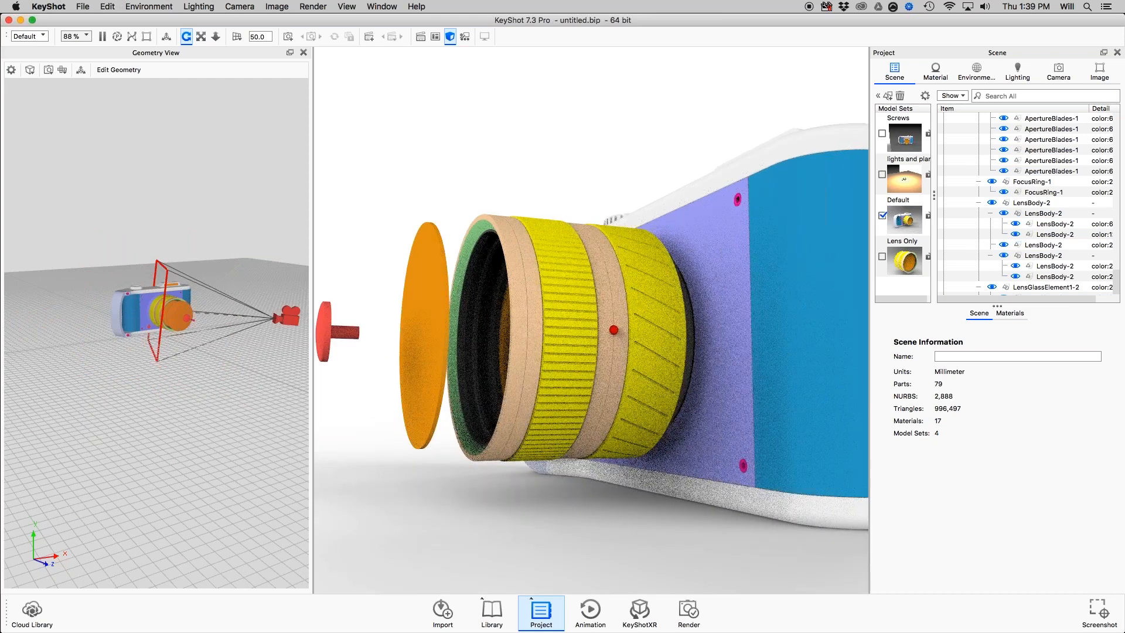
key("super+d")
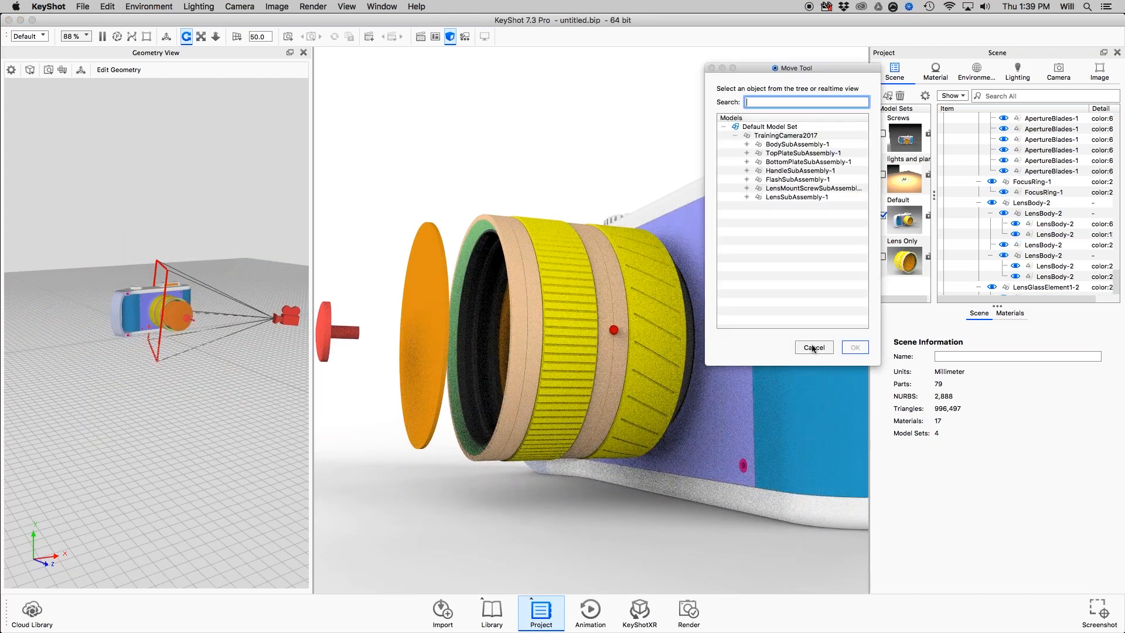
left_click(814, 348)
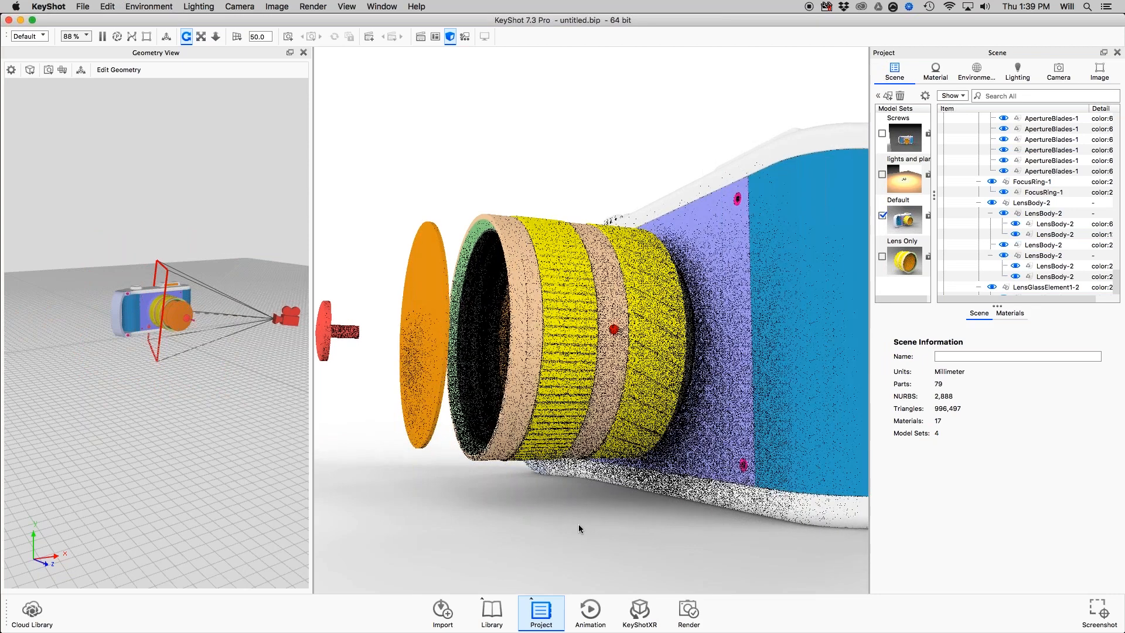
key("super+d")
left_click(822, 347)
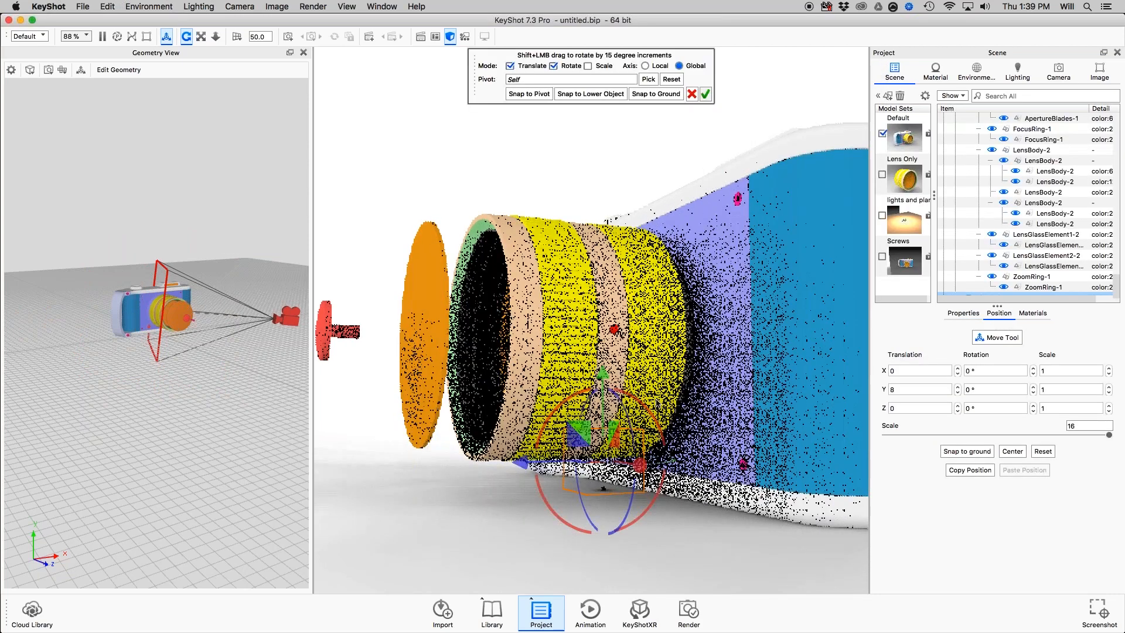
Add a cube to the scene, raise it along the vertical axis high above the camera model and accept the move.
scroll(627, 466, "down", 5)
left_click_drag(596, 303, 581, 7)
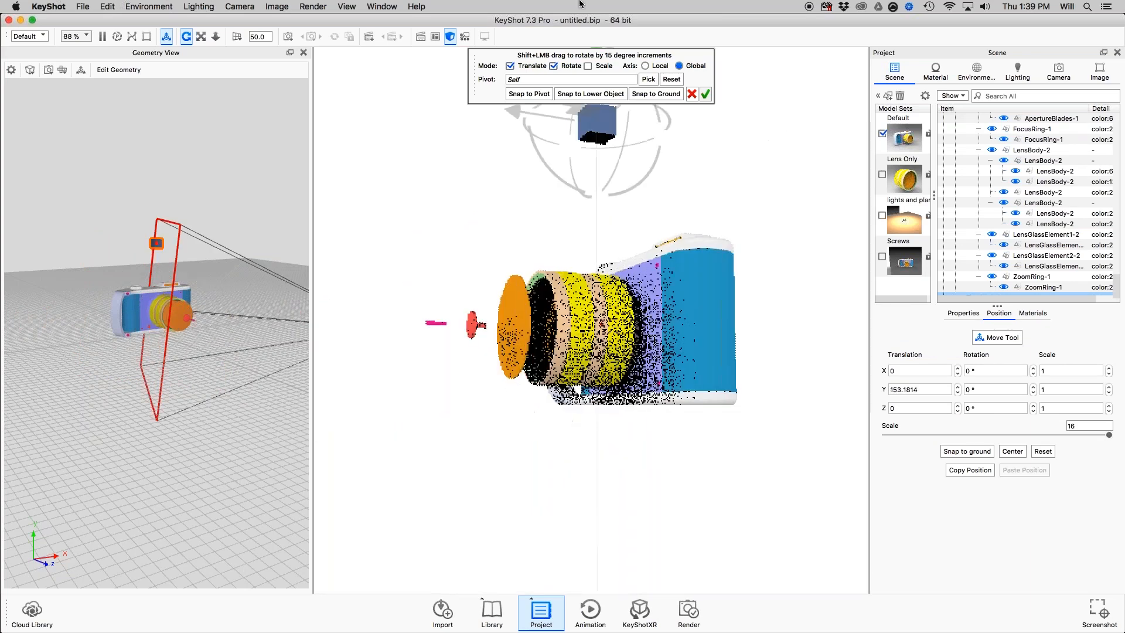
middle_click_drag(734, 236, 735, 340)
middle_click_drag(737, 148, 731, 251)
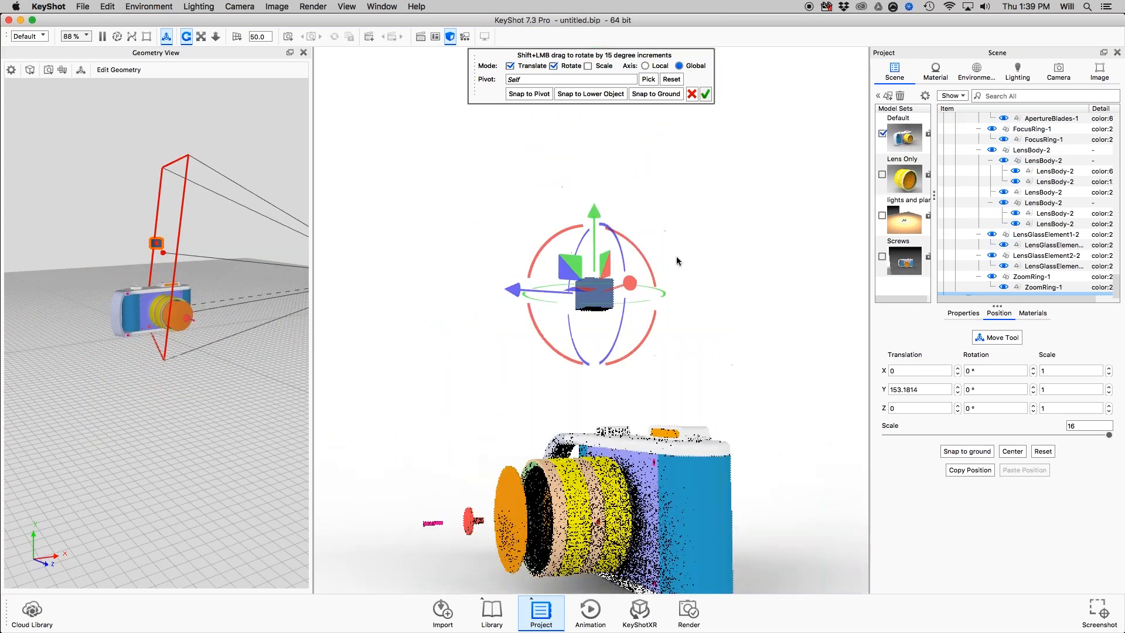
left_click_drag(595, 214, 676, 107)
left_click(706, 94)
Change the cube's material type to Area Light Diffuse.
left_click_drag(683, 185, 685, 295)
double_click(594, 174)
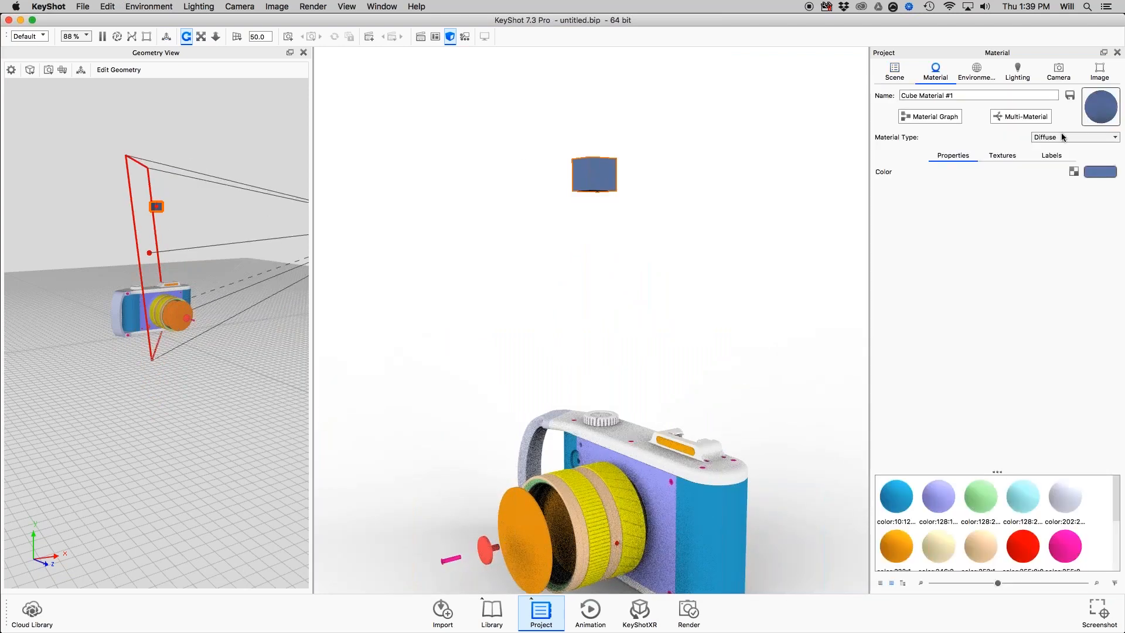
left_click(1071, 138)
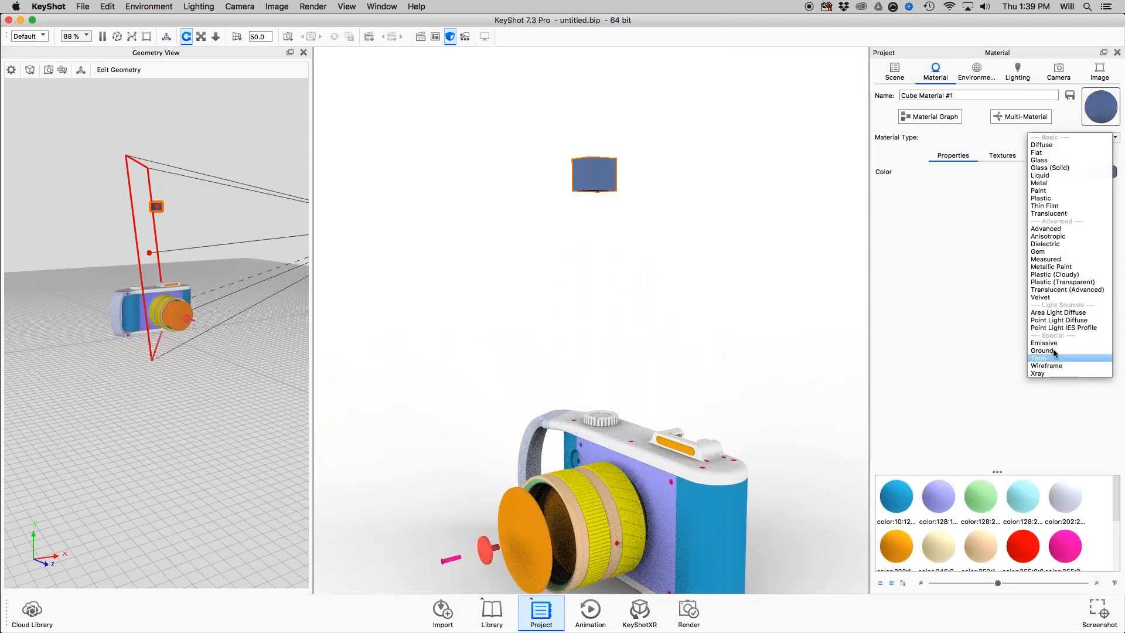
left_click(1053, 312)
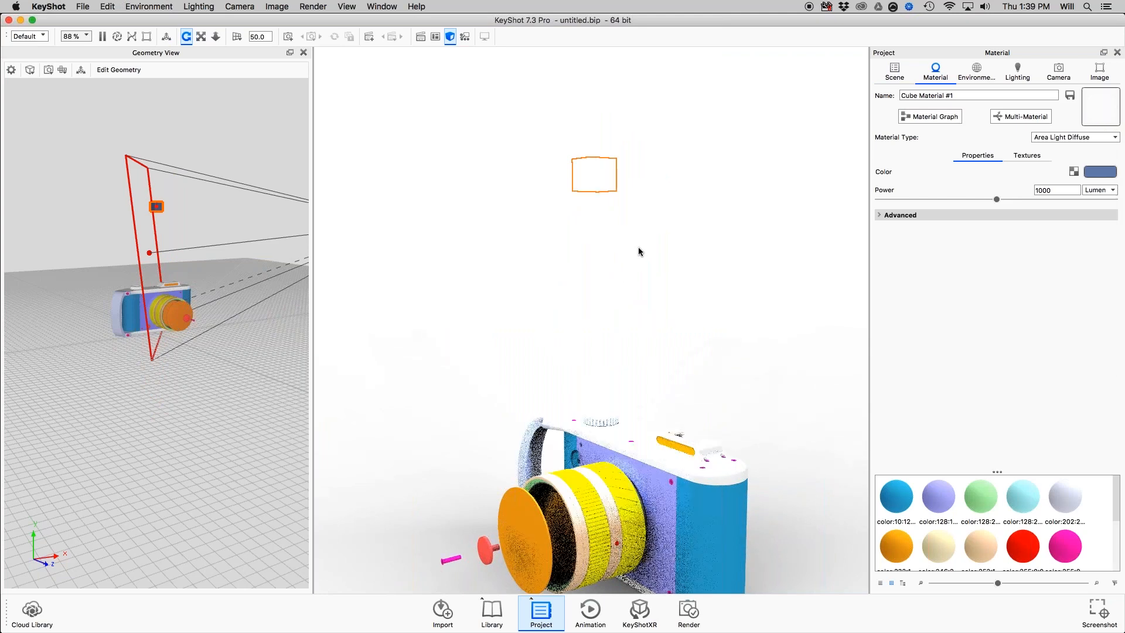
With the real-time view close on the lens, move the cube light part along its X axis in the Geometry View.
middle_click_drag(628, 313, 622, 246)
scroll(679, 305, "up", 8)
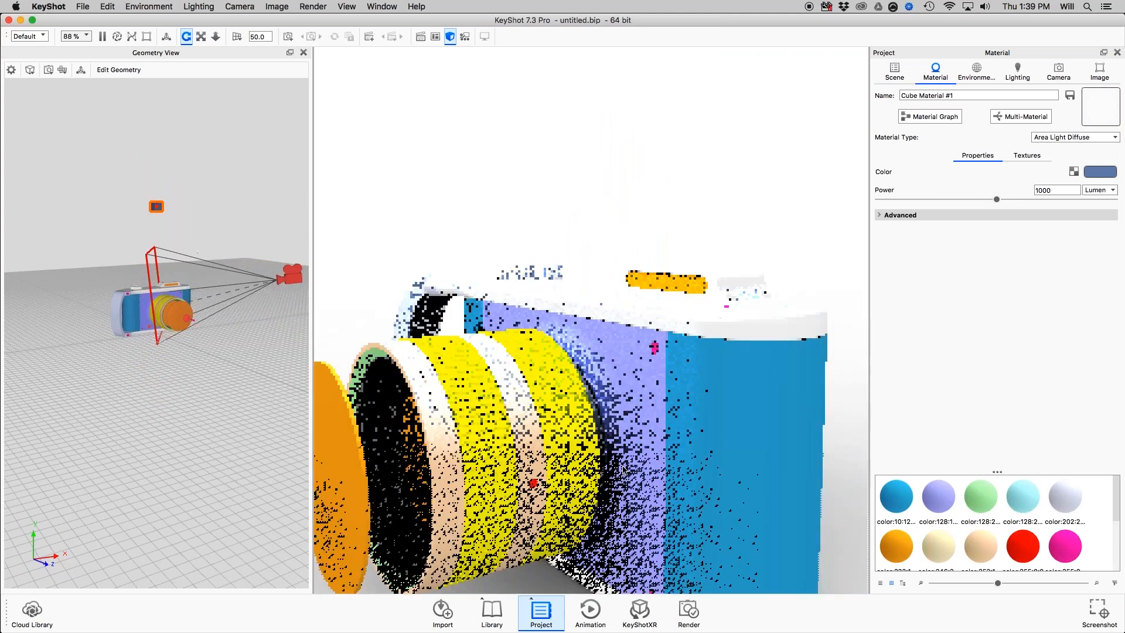
left_click_drag(679, 305, 656, 277)
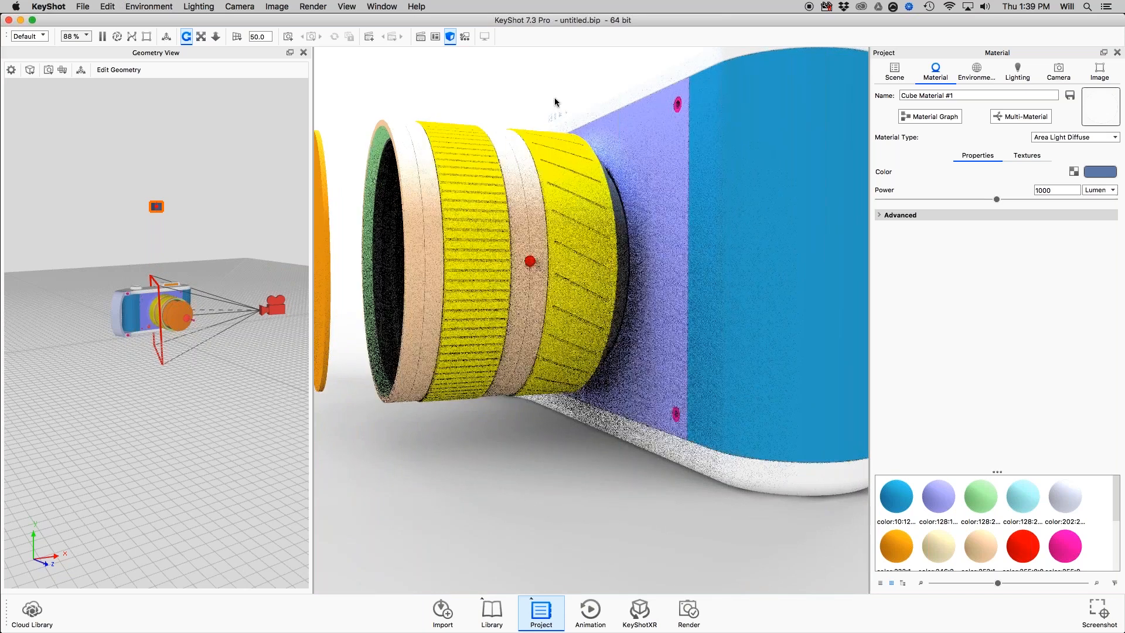
scroll(109, 217, "up", 3)
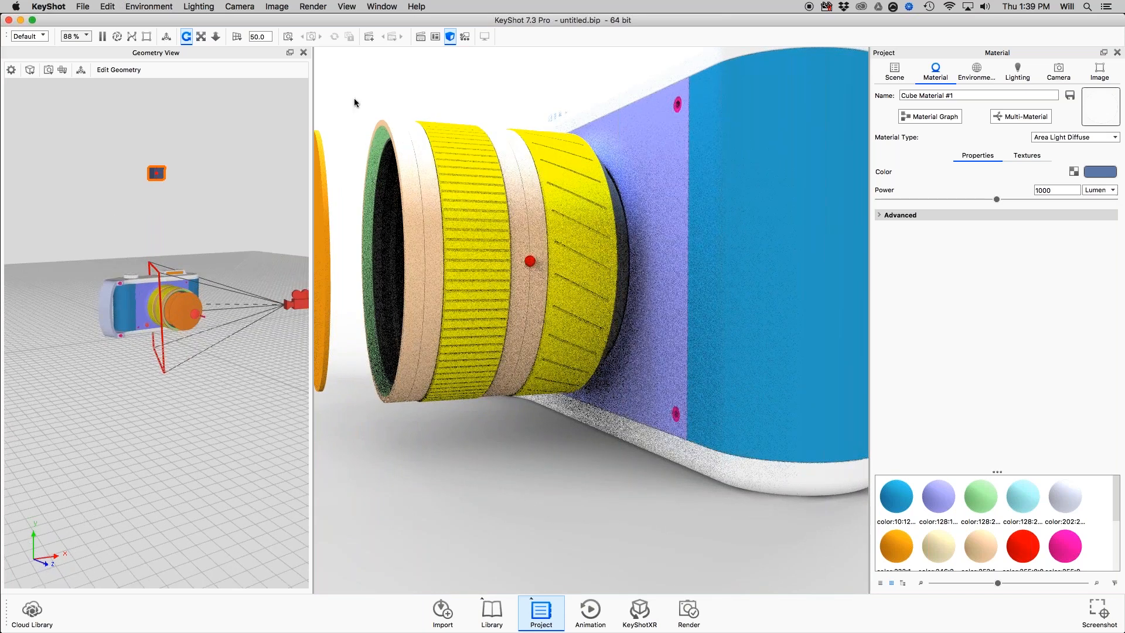
middle_click_drag(220, 238, 218, 289)
scroll(218, 289, "up", 3)
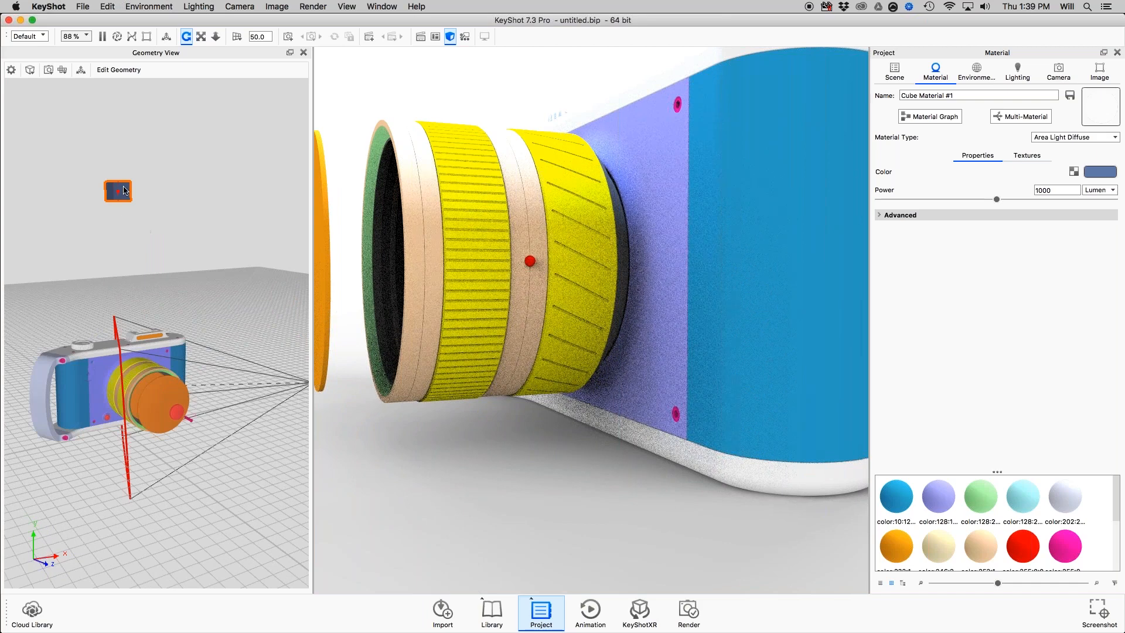
right_click(126, 189)
mouse_move(194, 199)
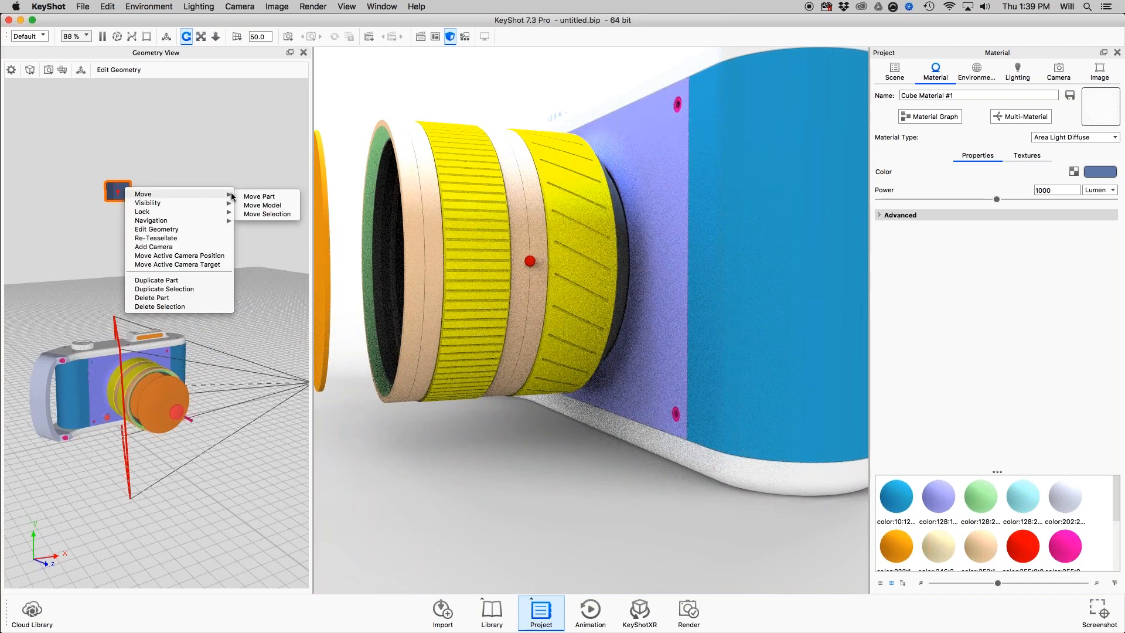
left_click(259, 196)
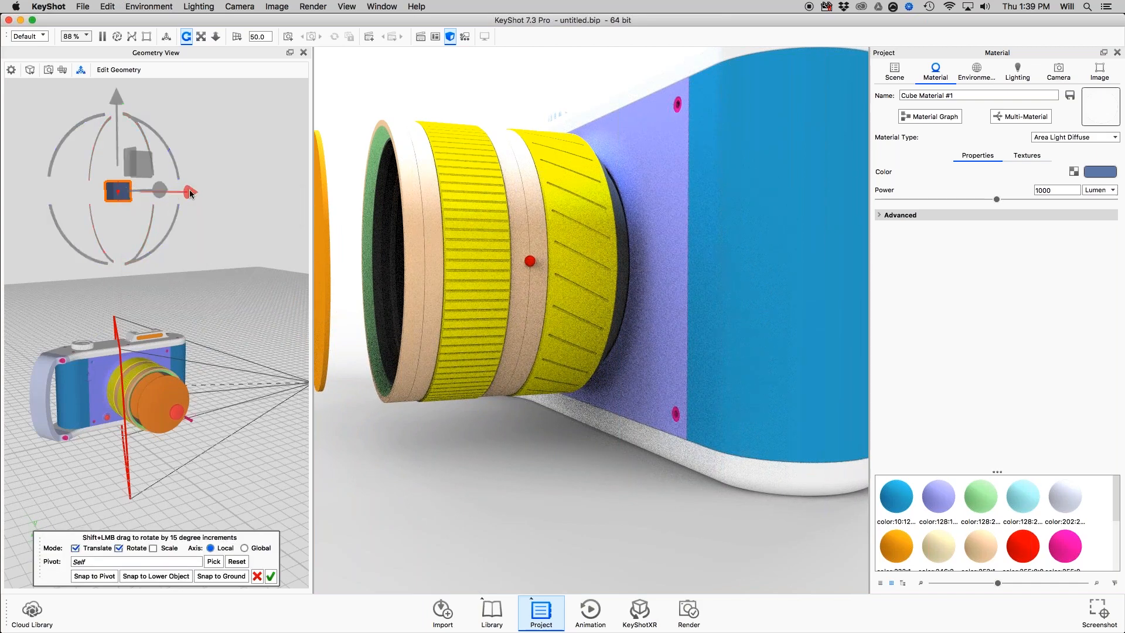
left_click_drag(190, 194, 557, 86)
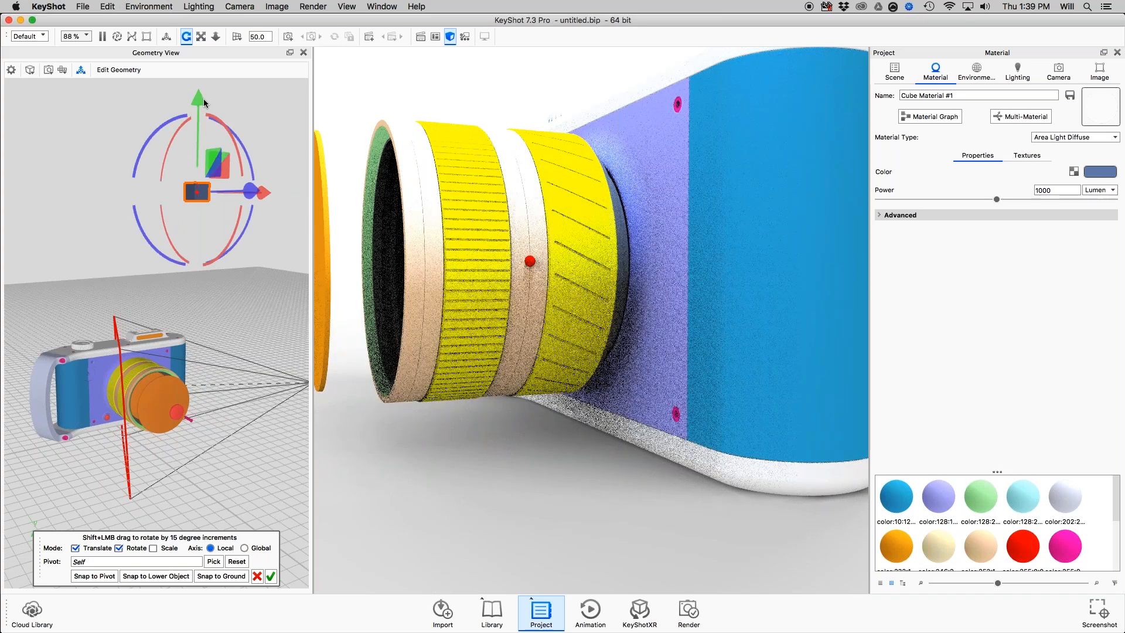
Lower the cube light, shift it further along X, raise it back to about its former height and accept the move.
left_click_drag(200, 136, 205, 178)
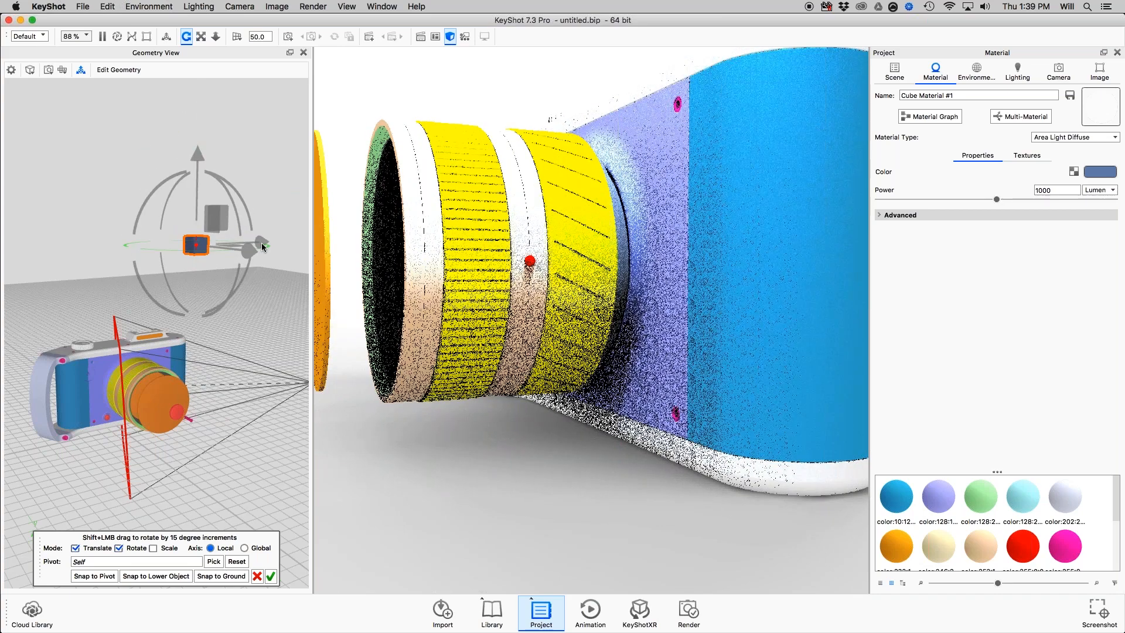
left_click_drag(262, 242, 302, 240)
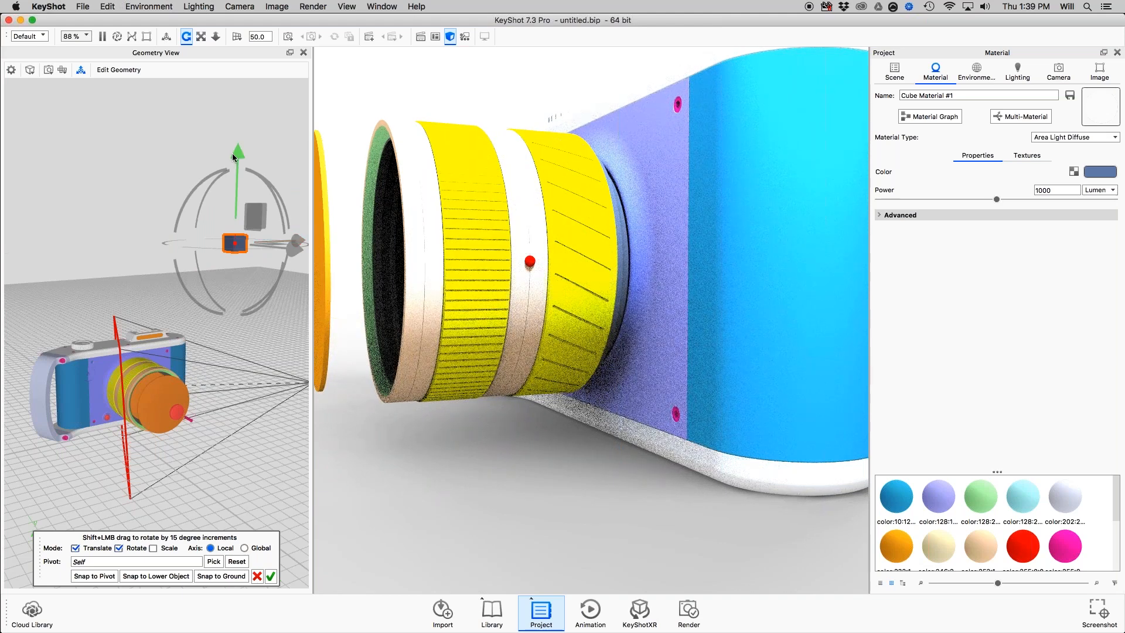
left_click_drag(234, 157, 247, 96)
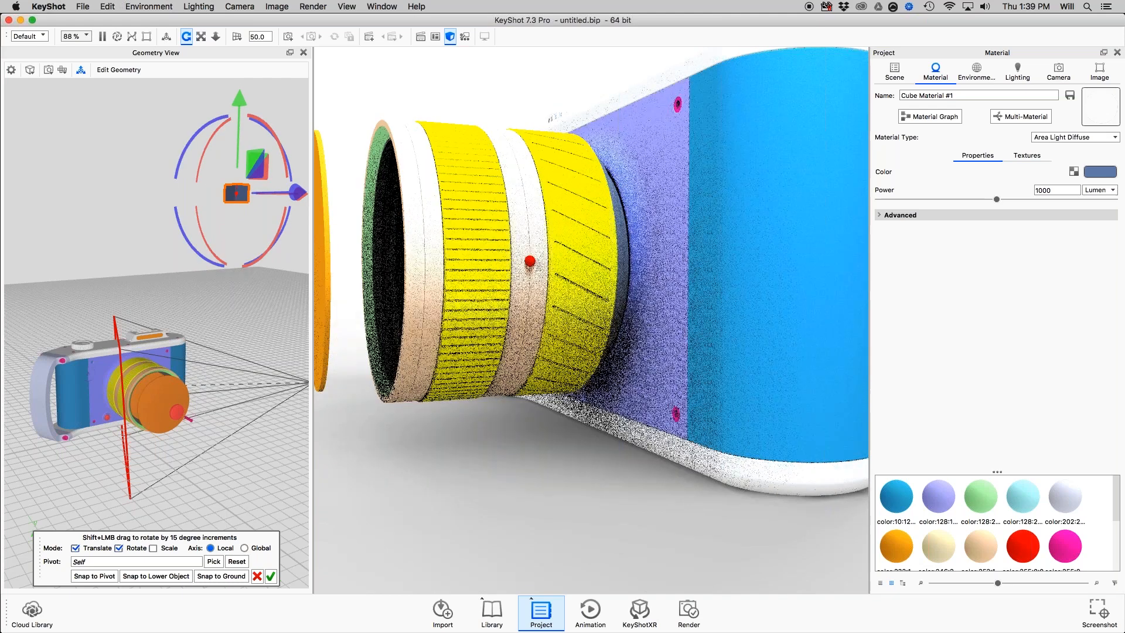
left_click(271, 576)
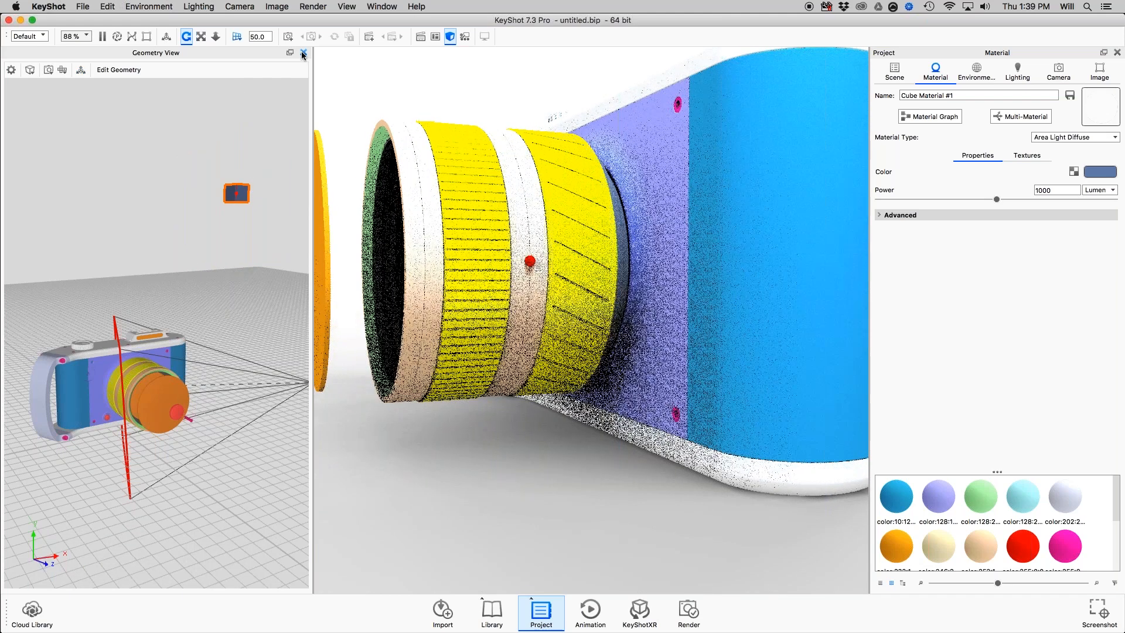
Toggle the Geometry View off and on again, and clear the cube material's name.
left_click(303, 53)
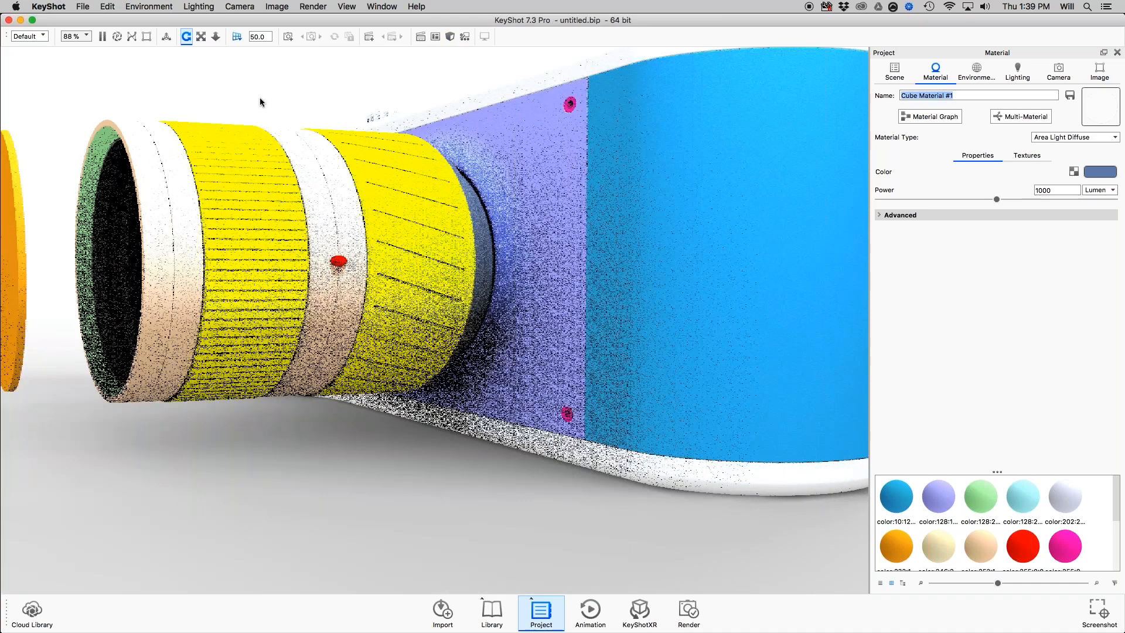
type("ooo")
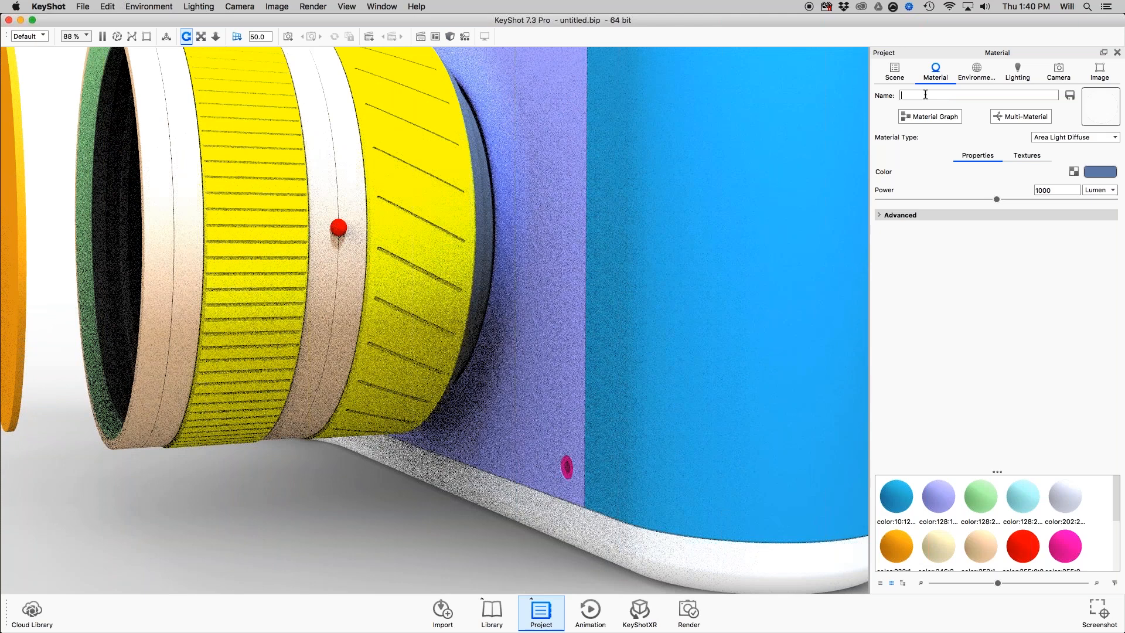
key("BackSpace")
key("BackSpace")
key("BackSpace")
key("Return")
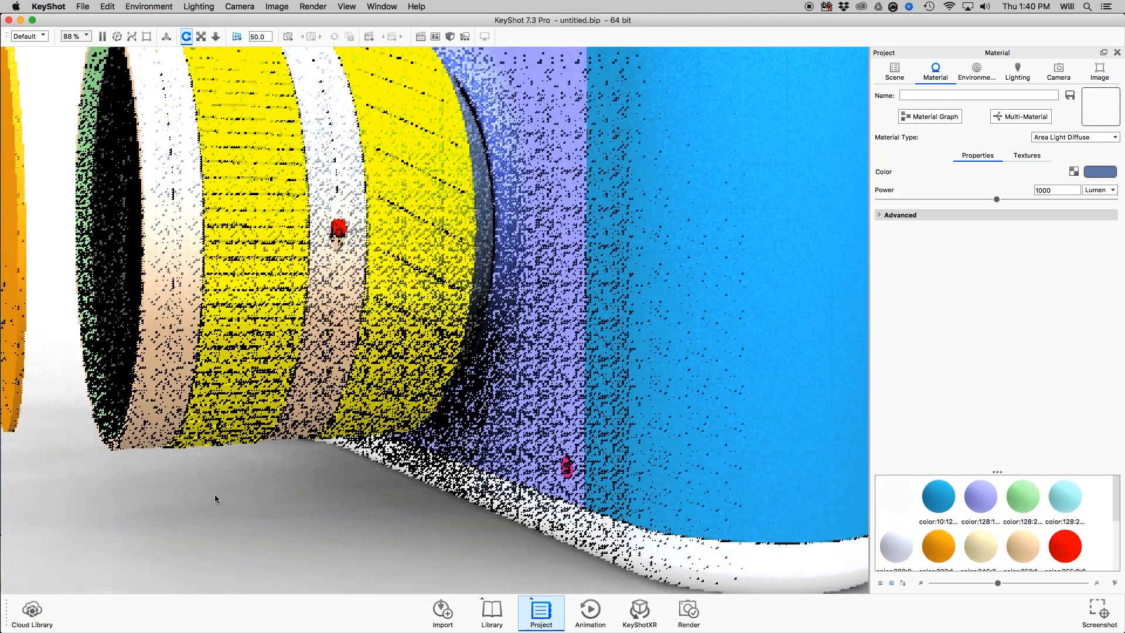
key("o")
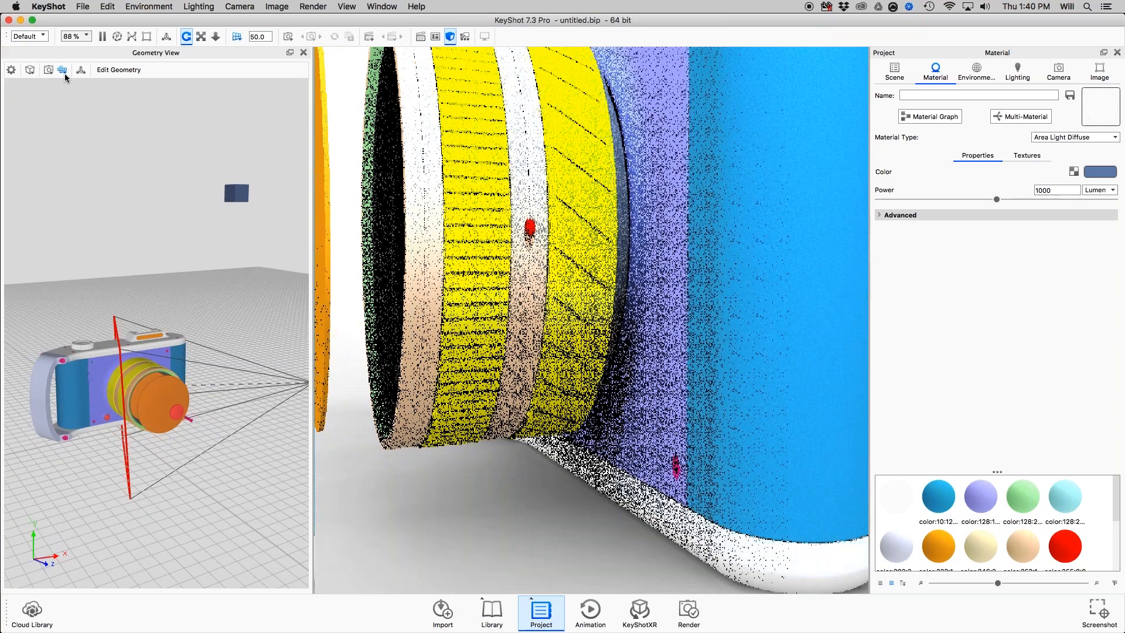
Open the material library and give the project's scene tree more room for its parts list.
key("m")
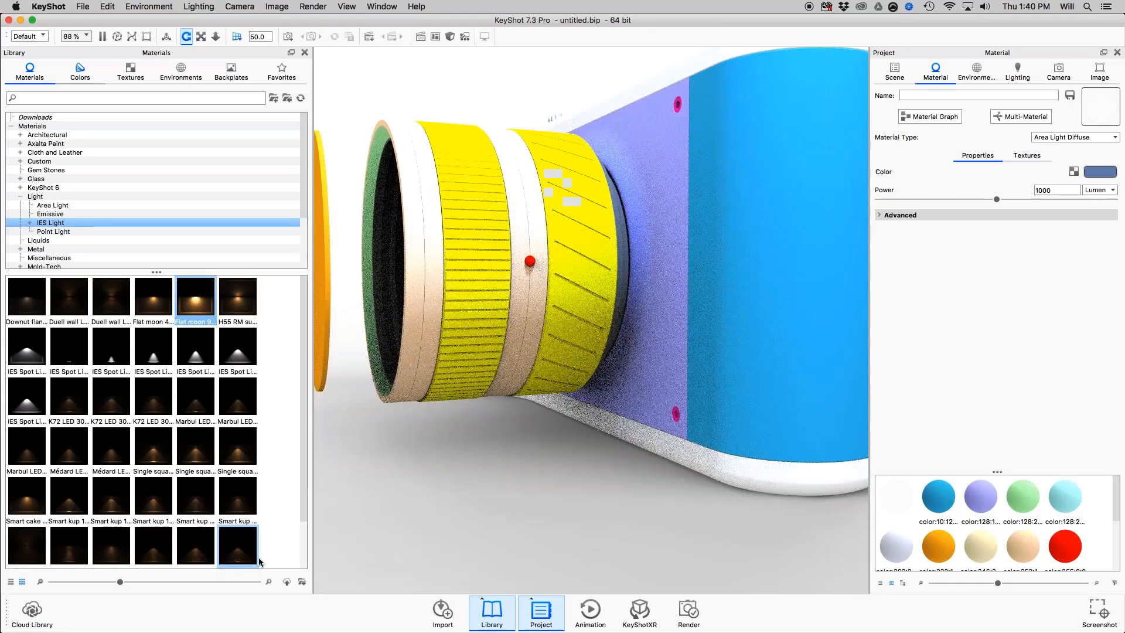
key("space")
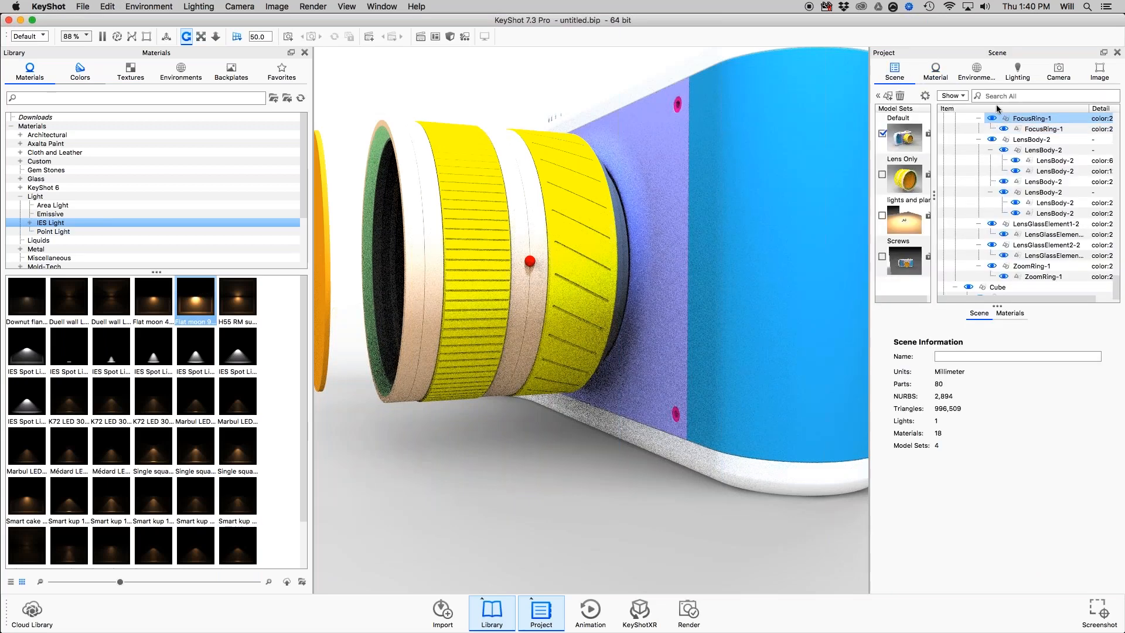
left_click_drag(997, 306, 997, 412)
left_click(1065, 227)
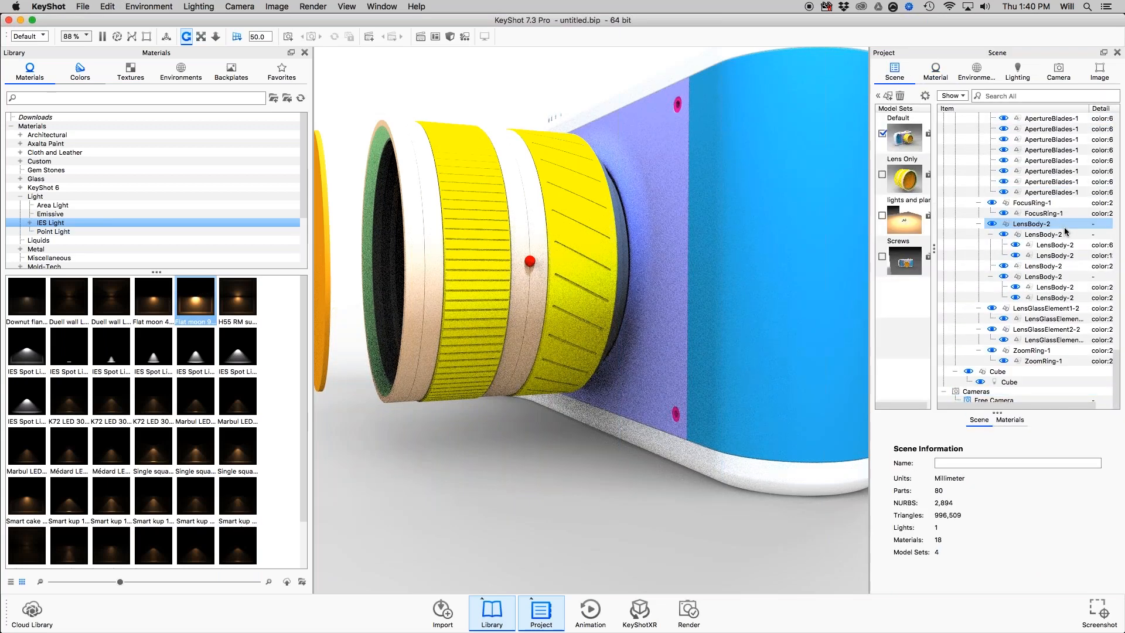
Filter the scene tree by "ape", select all the ApertureBlades-1 parts and view their outline inside the lens.
scroll(1065, 231, "up", 20)
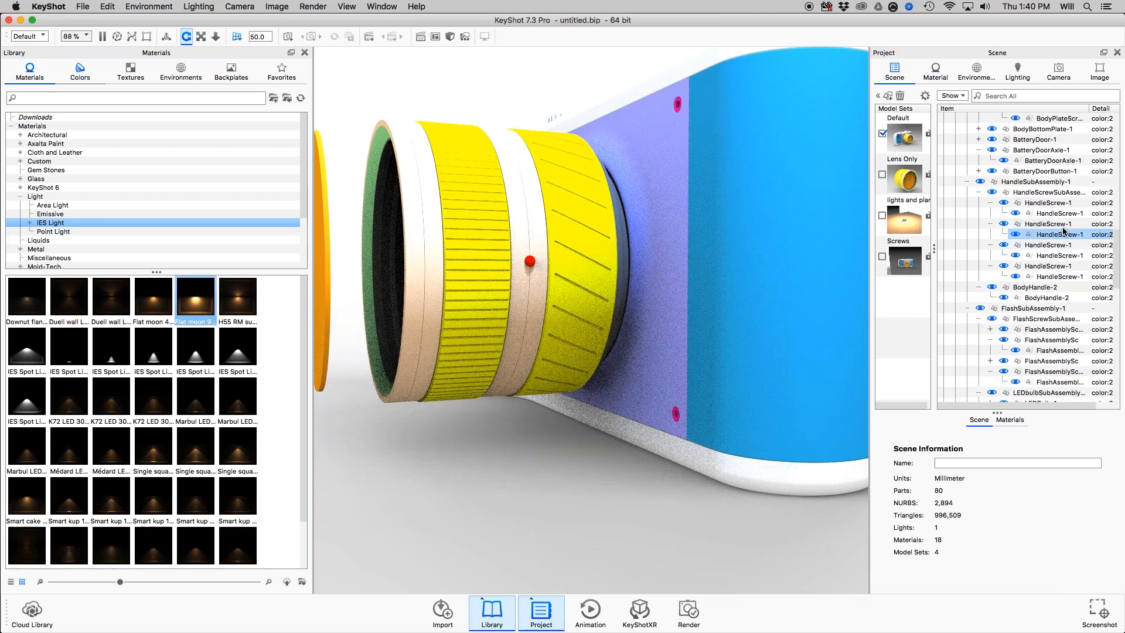
scroll(1049, 230, "up", 10)
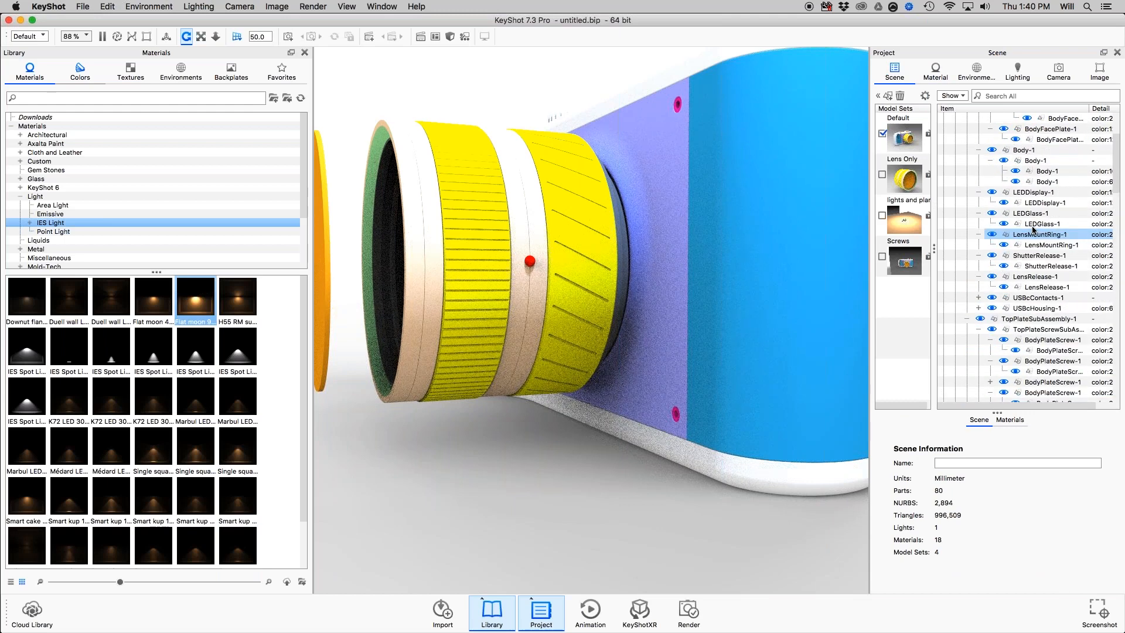
scroll(1033, 229, "up", 5)
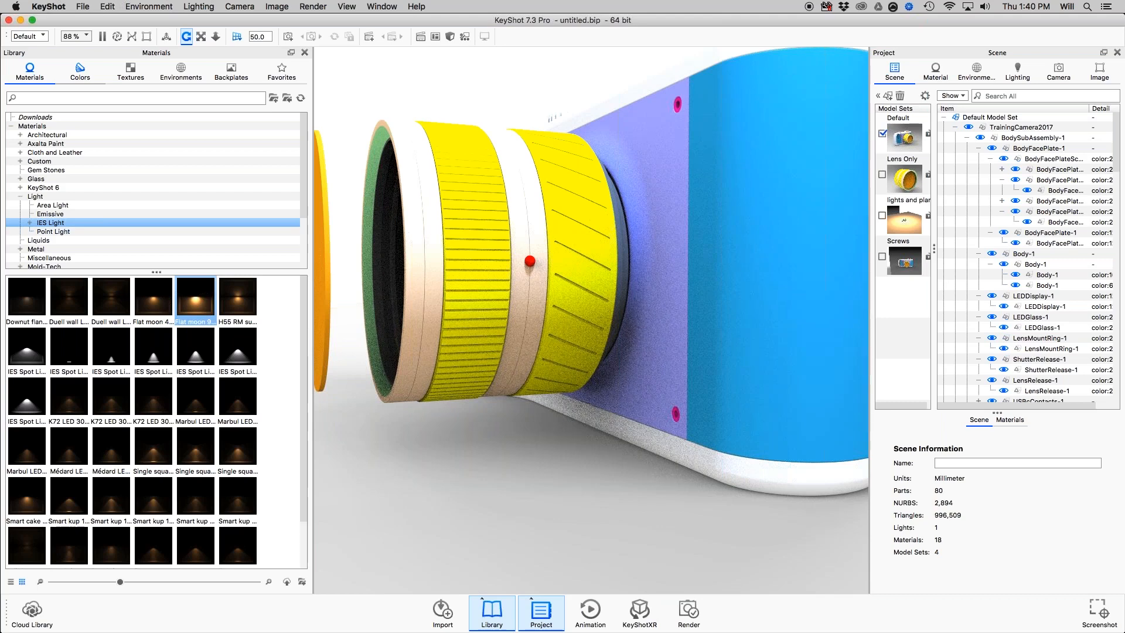
type("ape")
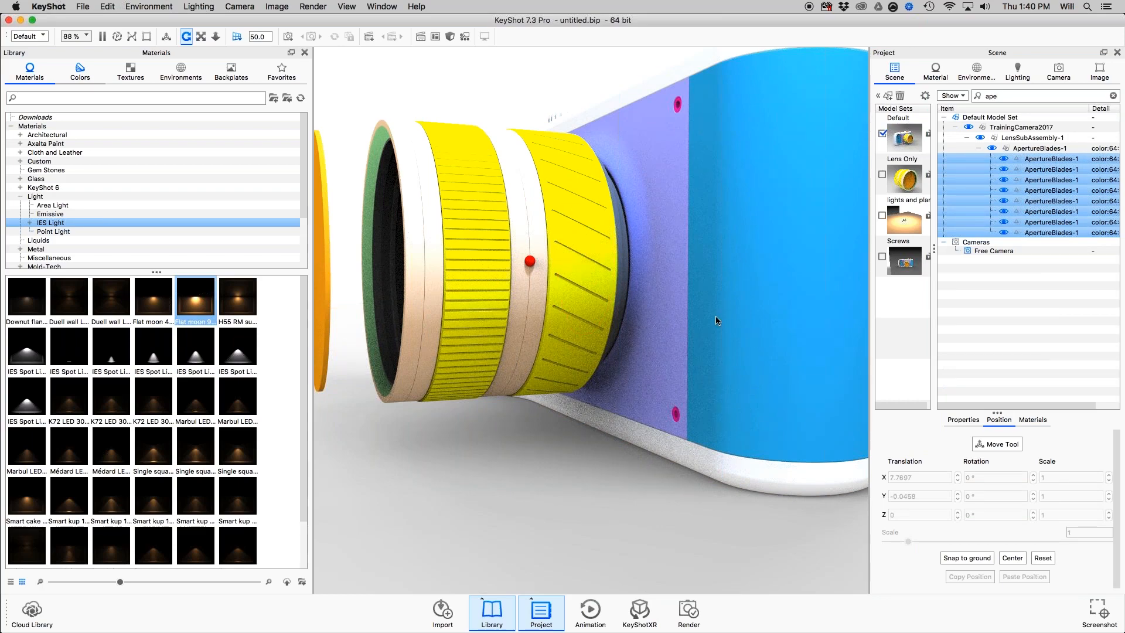
left_click_drag(715, 316, 662, 218)
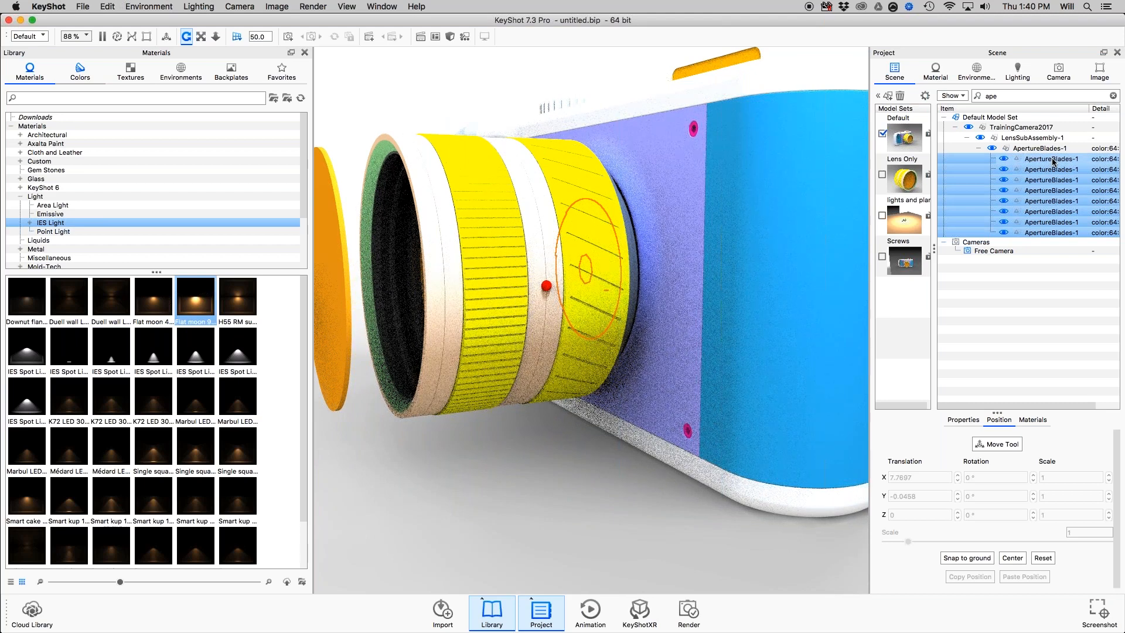
Filter the scene tree to show only lights and clear the "ape" search text.
left_click(963, 98)
left_click(966, 97)
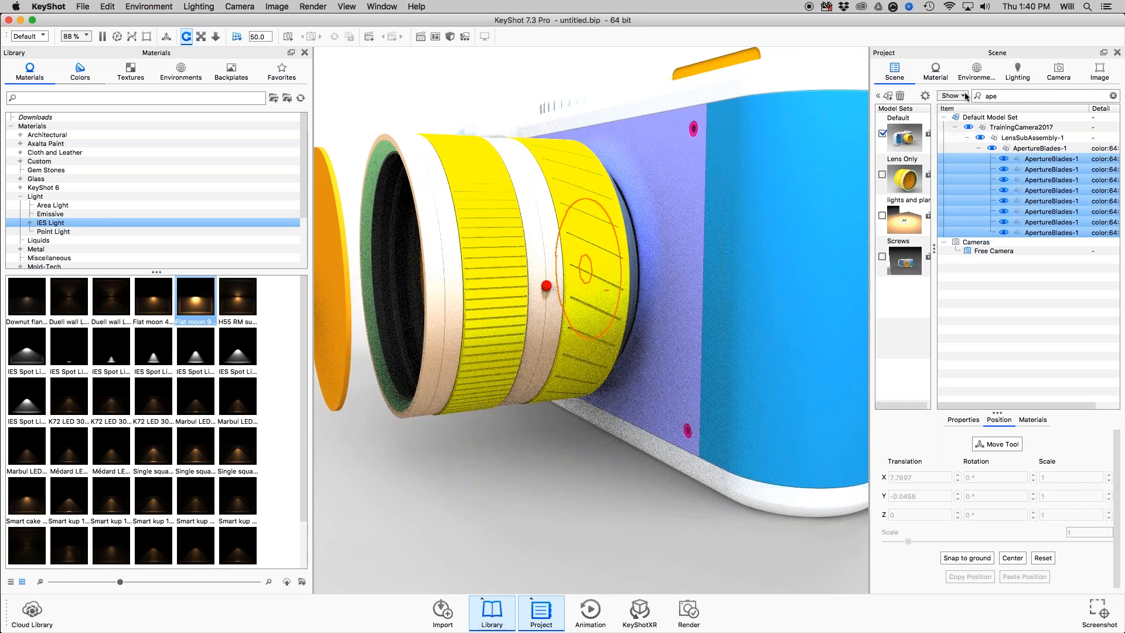
left_click(966, 97)
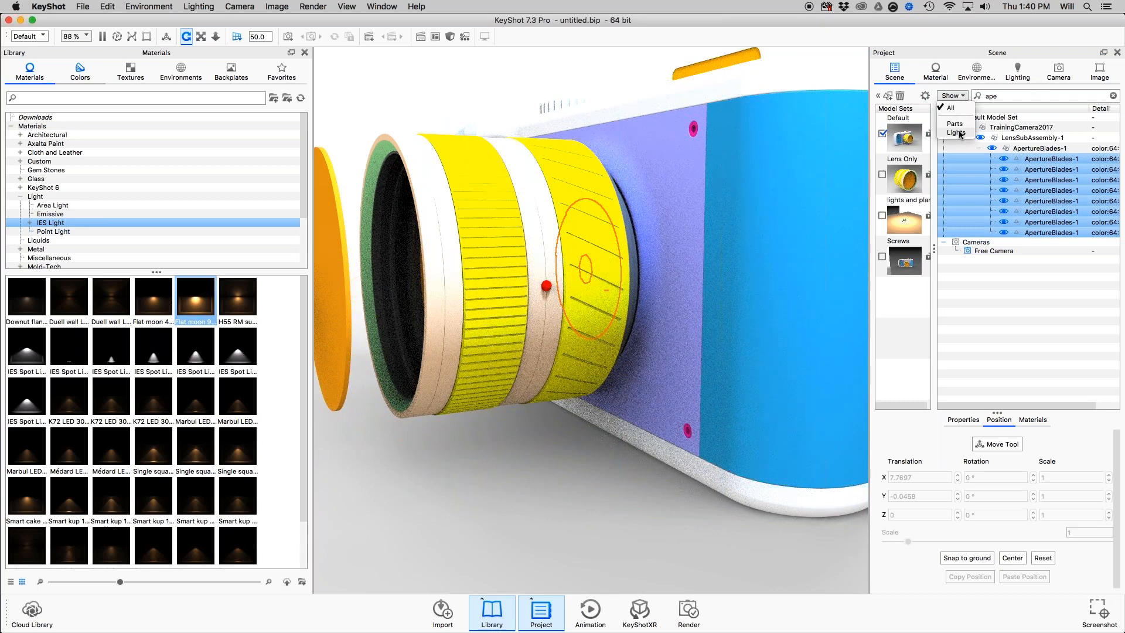
left_click(961, 133)
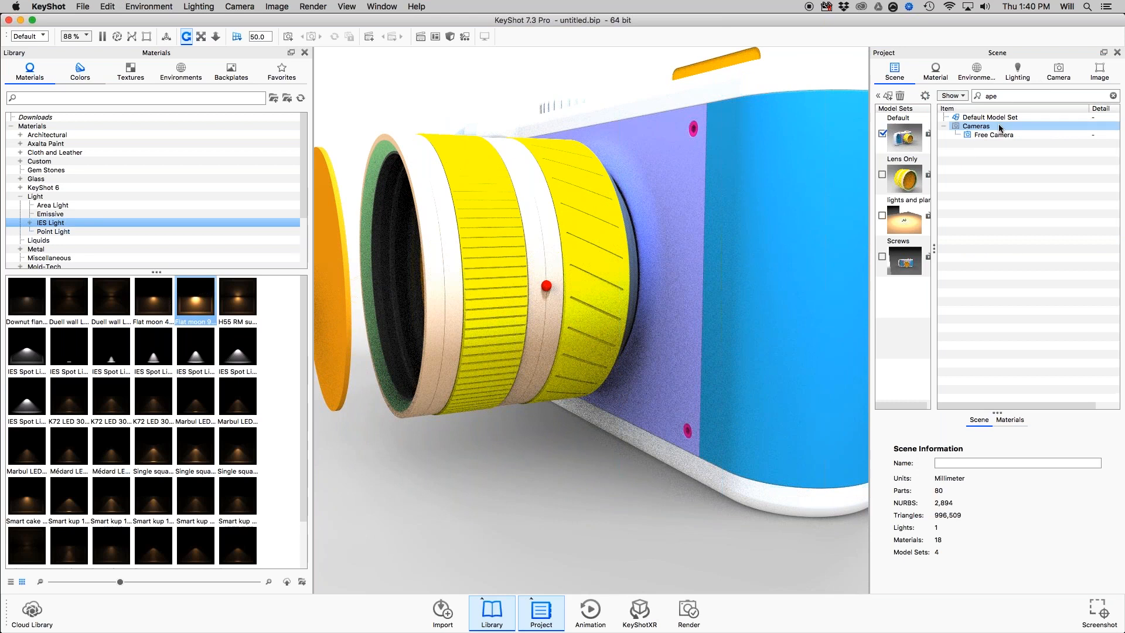
left_click(966, 97)
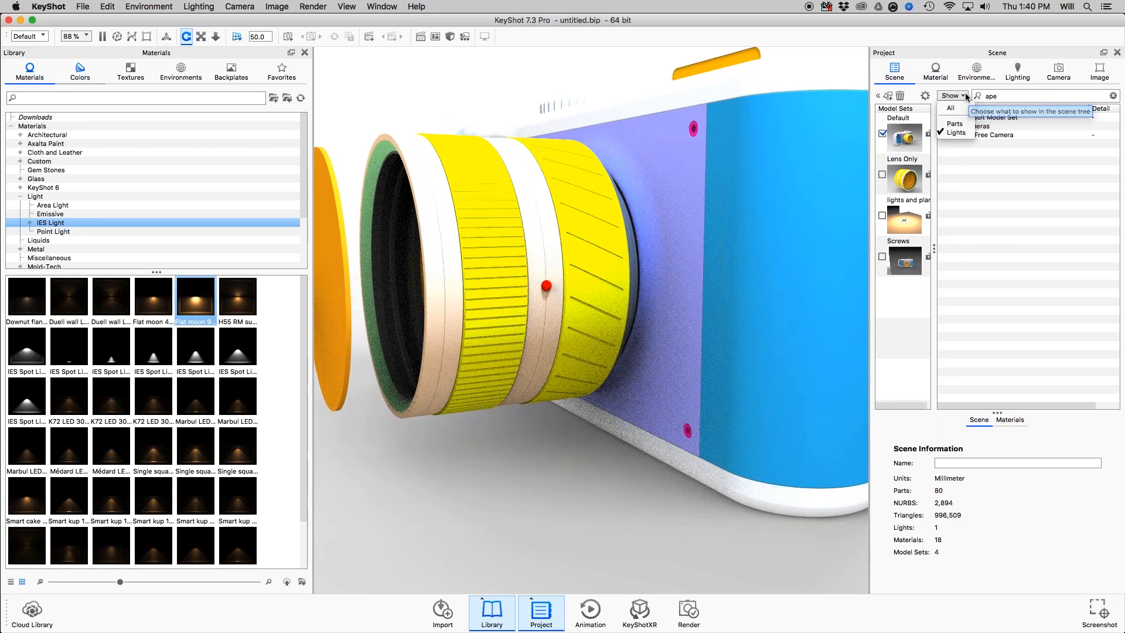
left_click(966, 96)
left_click(999, 119)
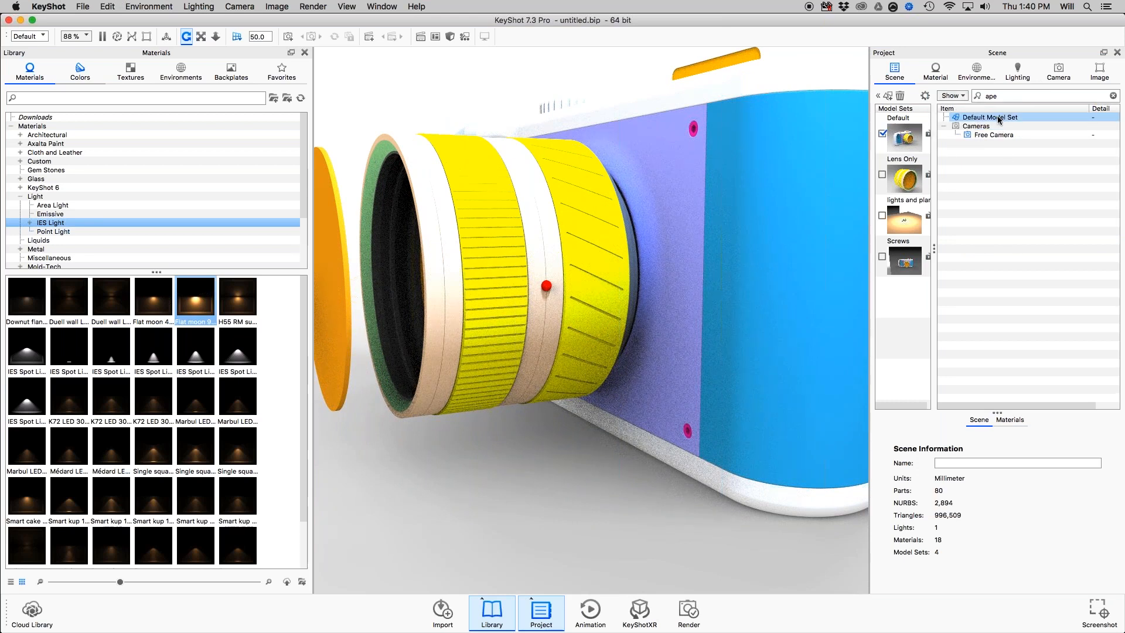
double_click(997, 97)
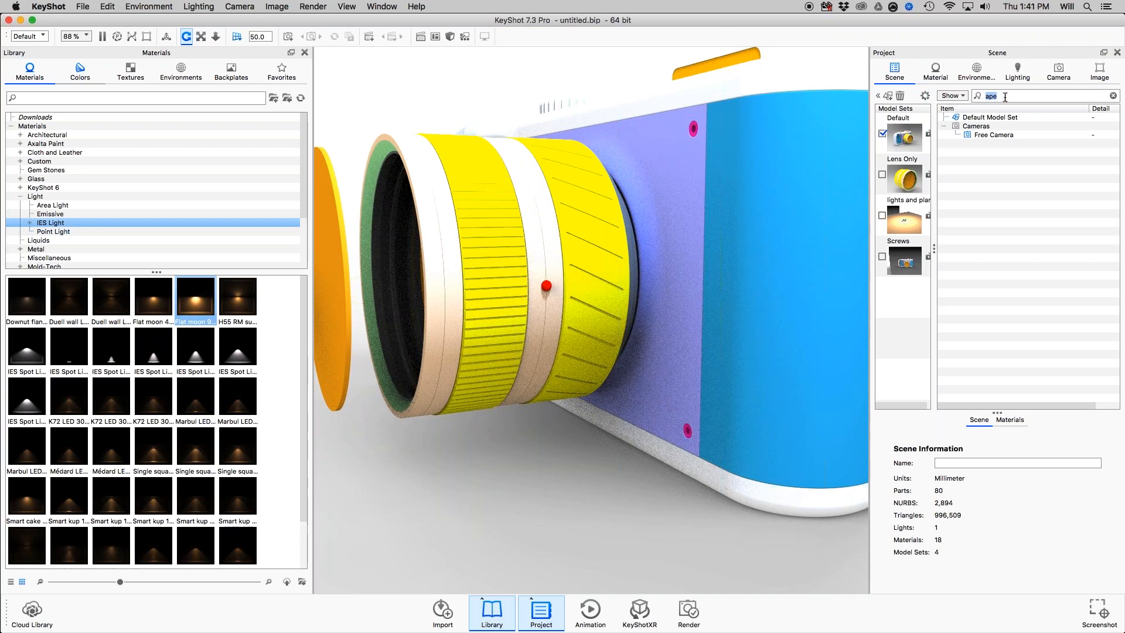
key("BackSpace")
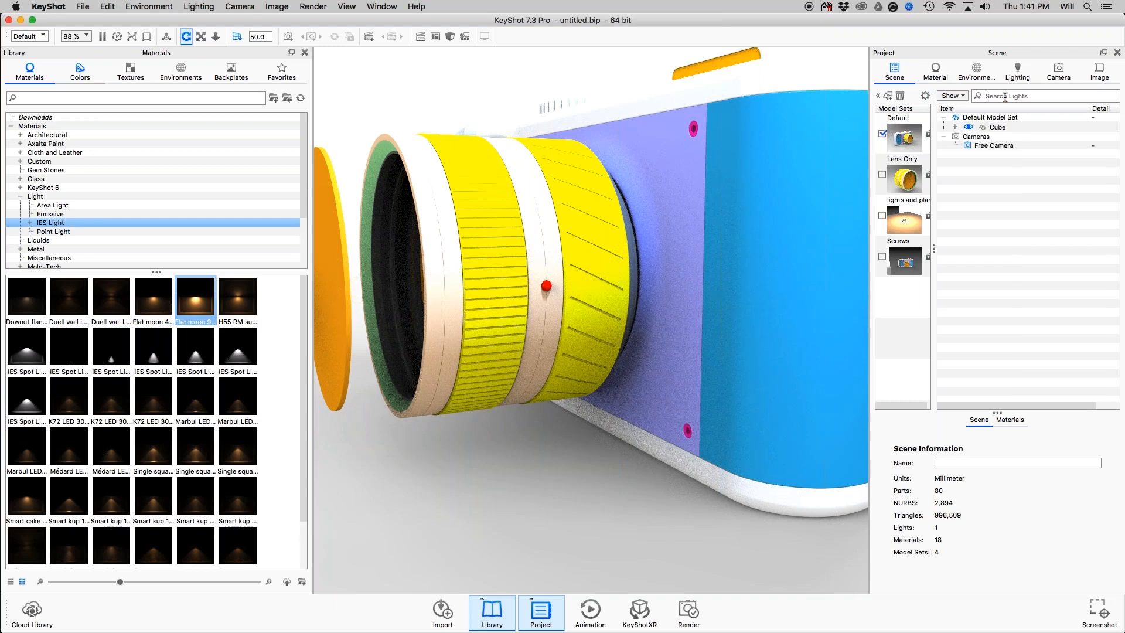
Select the Cube light in the filtered scene tree, expand it and open the material of its part.
left_click(1014, 127)
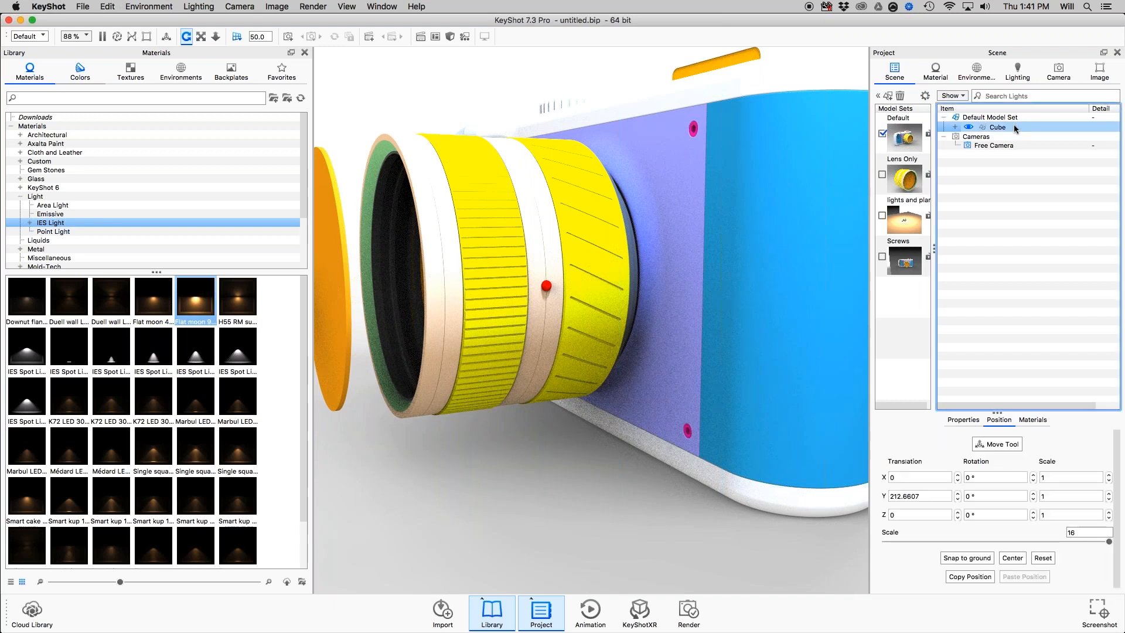
left_click(955, 127)
double_click(1003, 137)
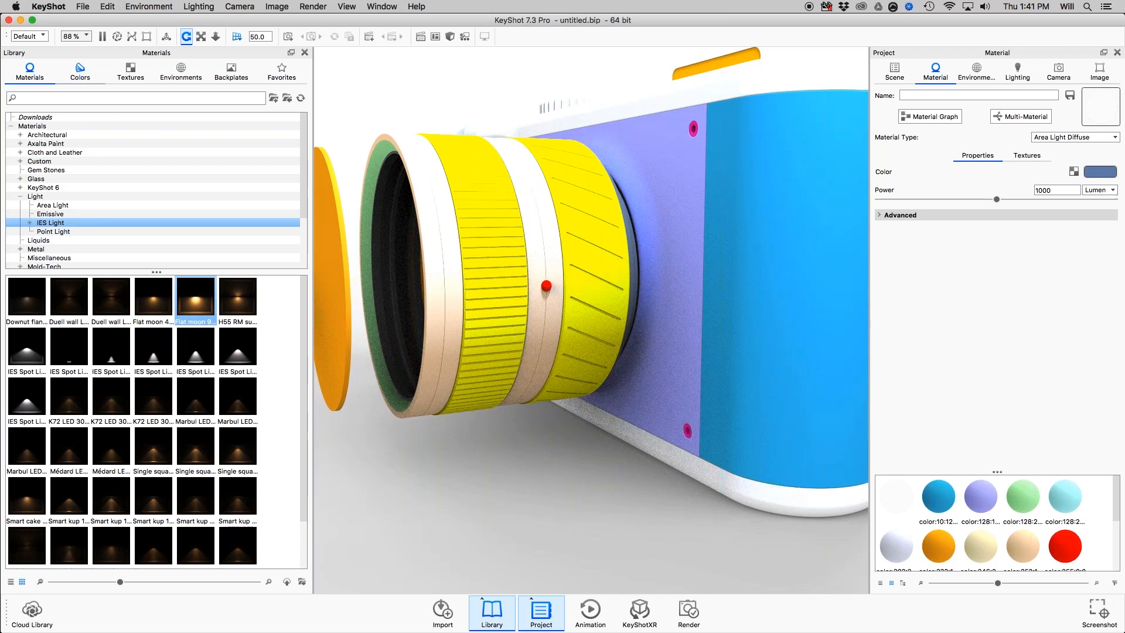
Try a power of 10000 lumen on the cube's area light, and set it back to 1000 lumen.
double_click(1057, 190)
type("10000")
key("Return")
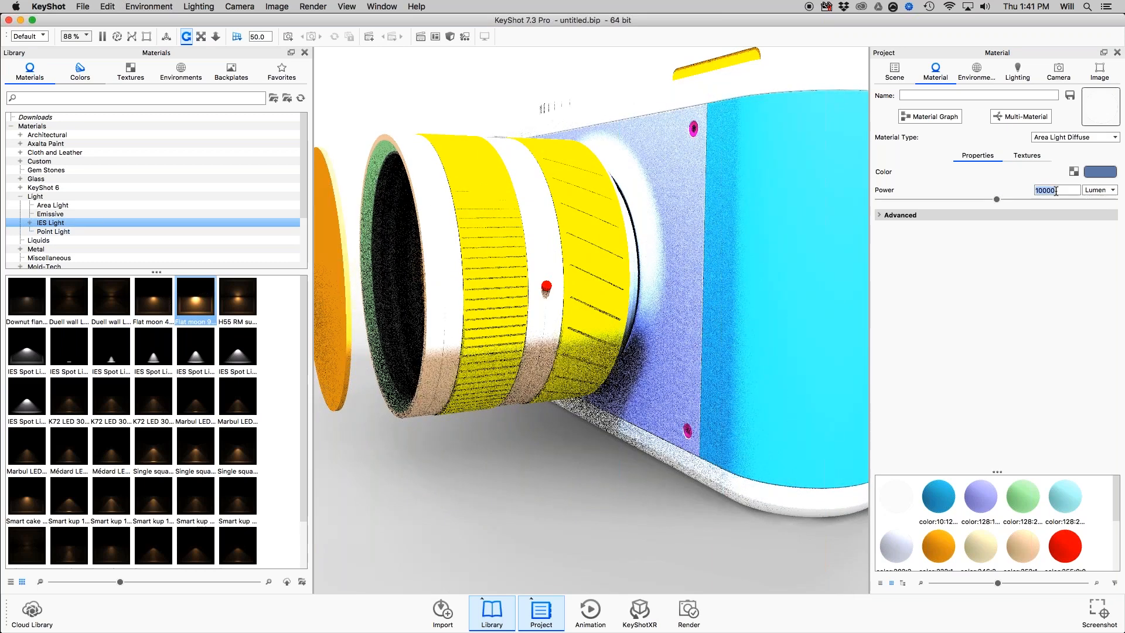
type("1000")
key("Return")
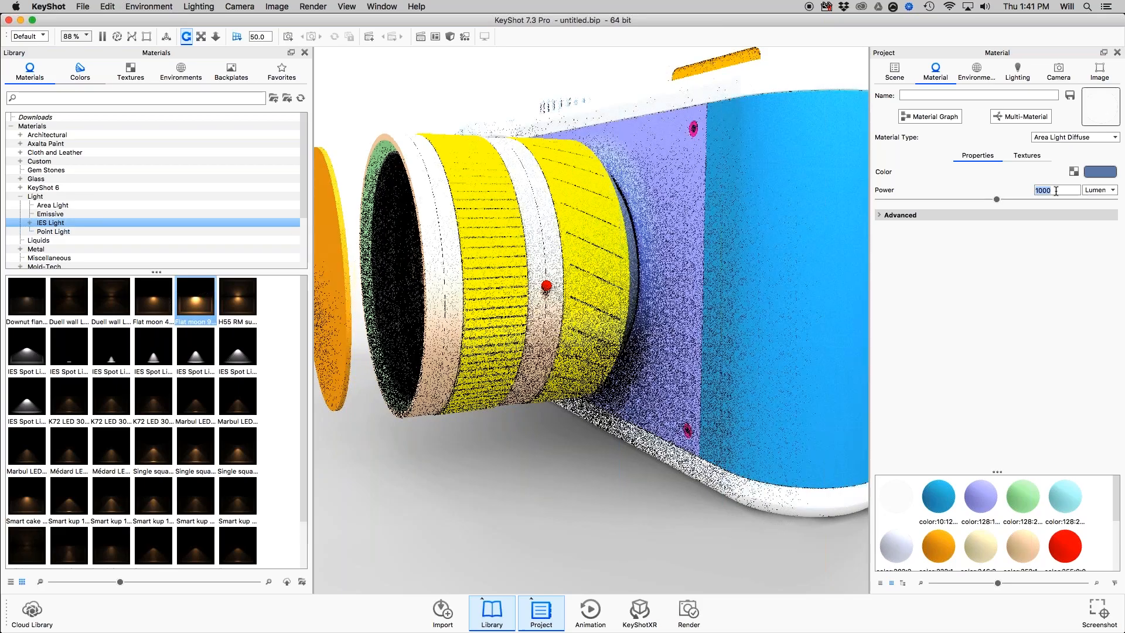
Switch to the Preview presentation and go to the Hotkeys slide to view the popular hotkeys.
key("super+Tab")
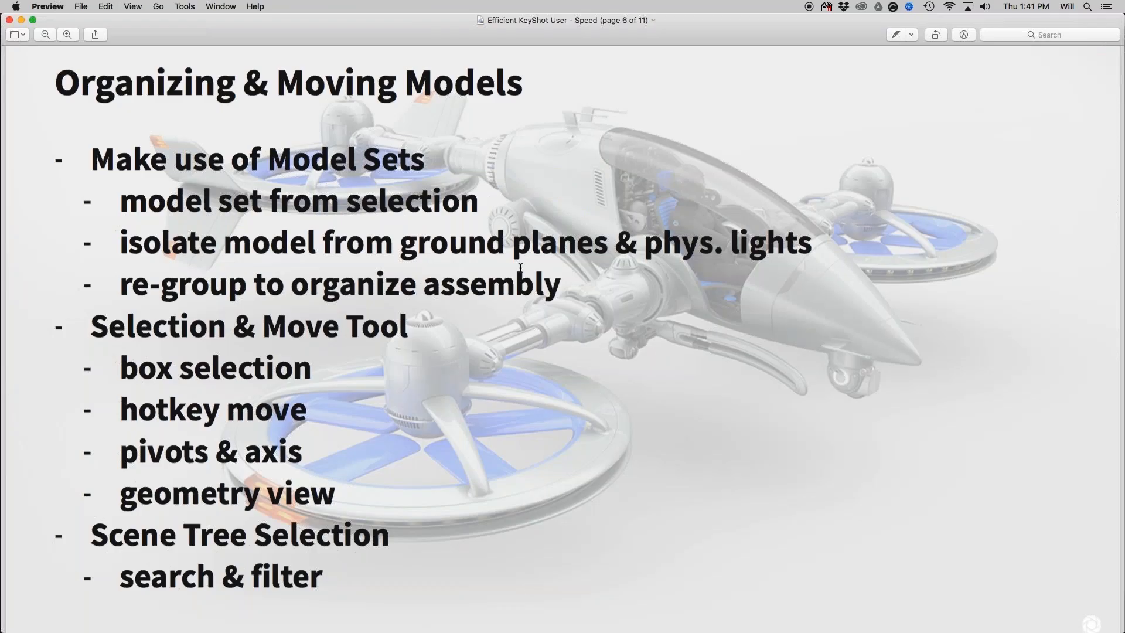
scroll(521, 268, "down", 4)
scroll(521, 268, "down", 10)
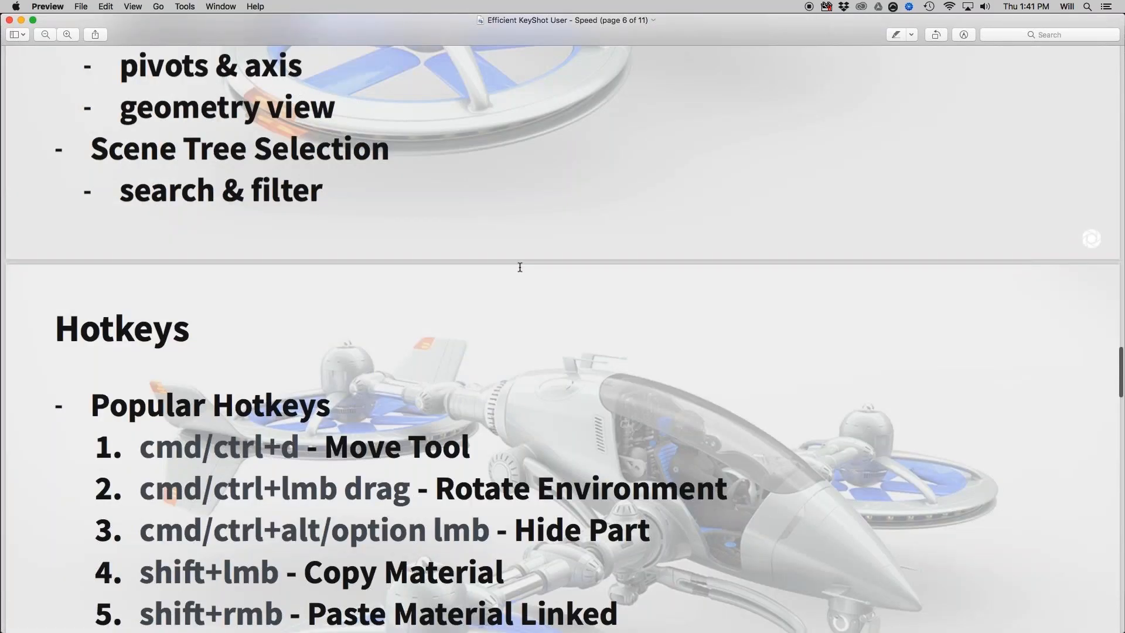
scroll(520, 267, "down", 6)
scroll(520, 267, "down", 2)
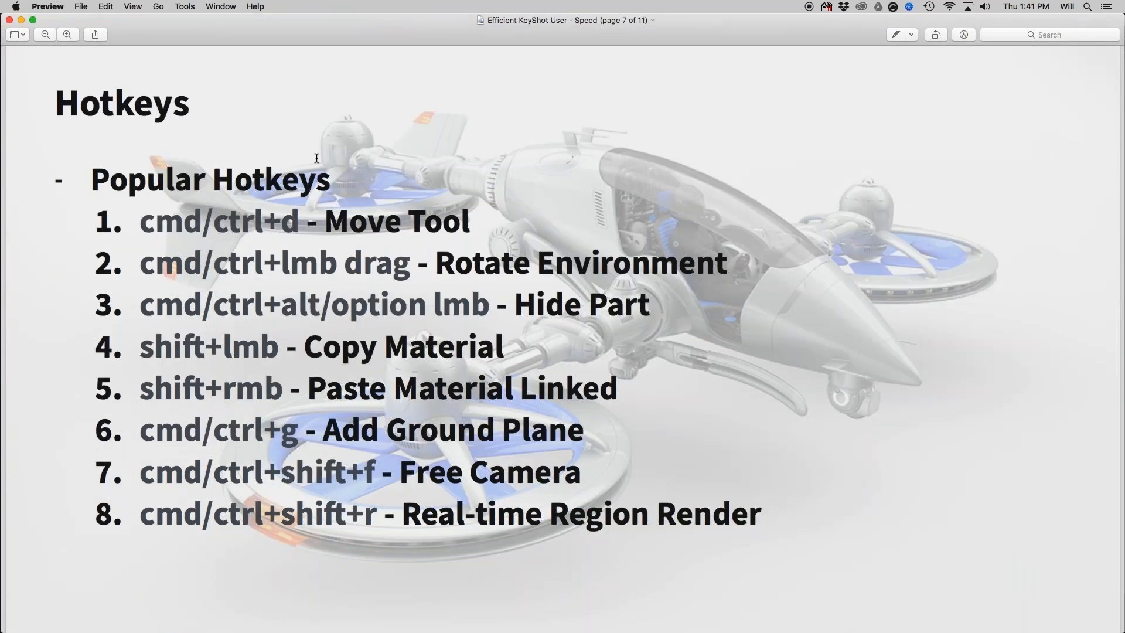
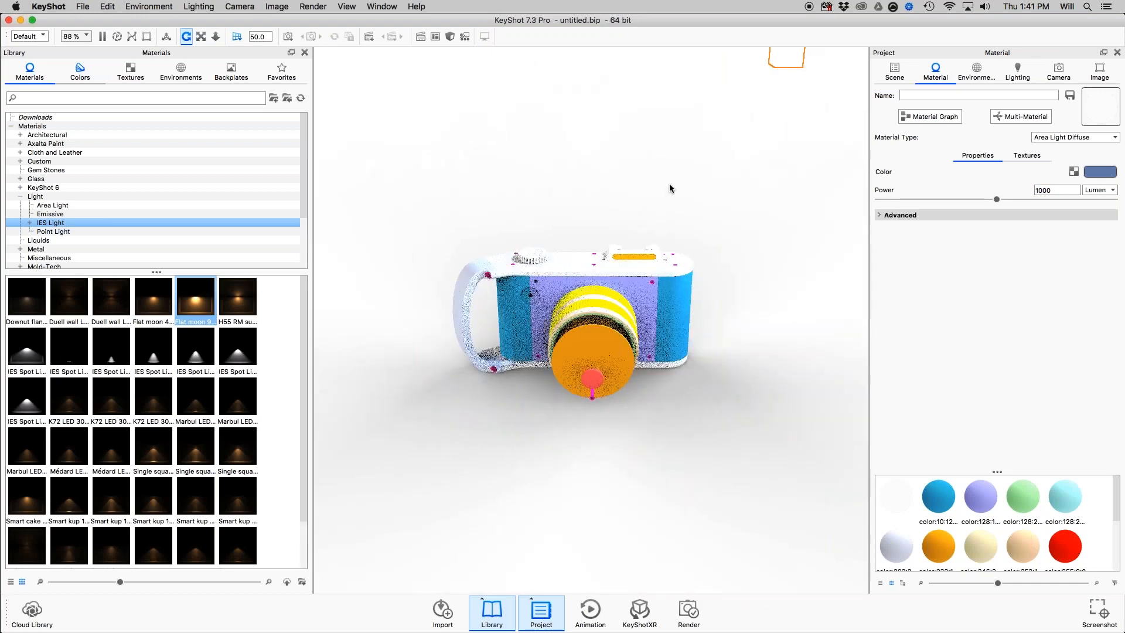
Set the scene background to the lighting environment and rotate the environment around the camera model.
scroll(607, 205, "down", 5)
scroll(517, 369, "down", 4)
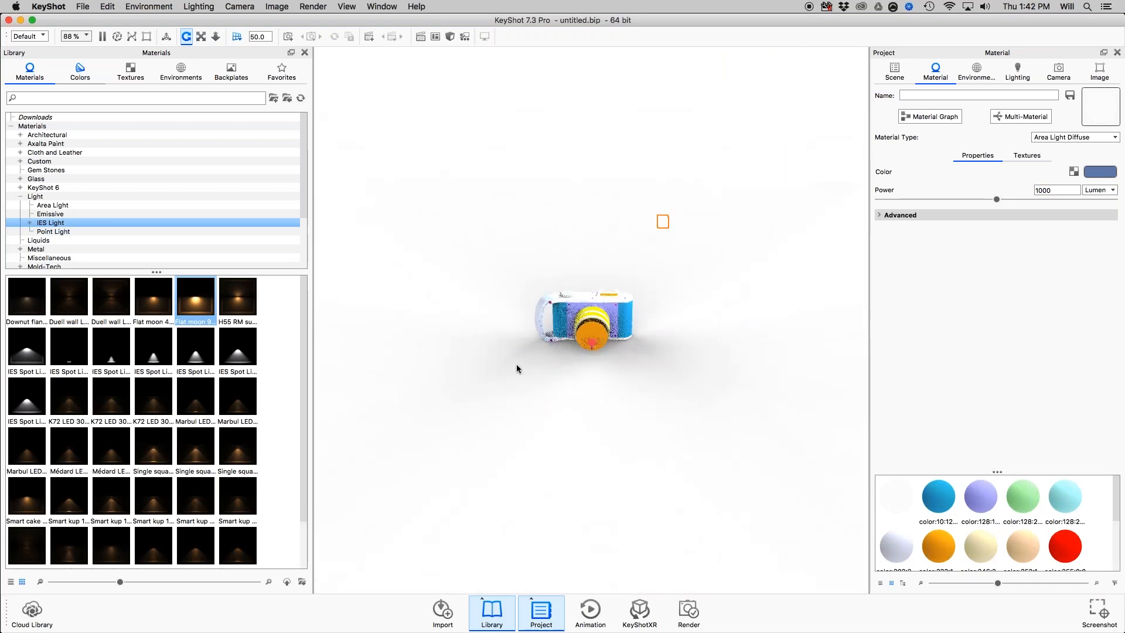
left_click(977, 73)
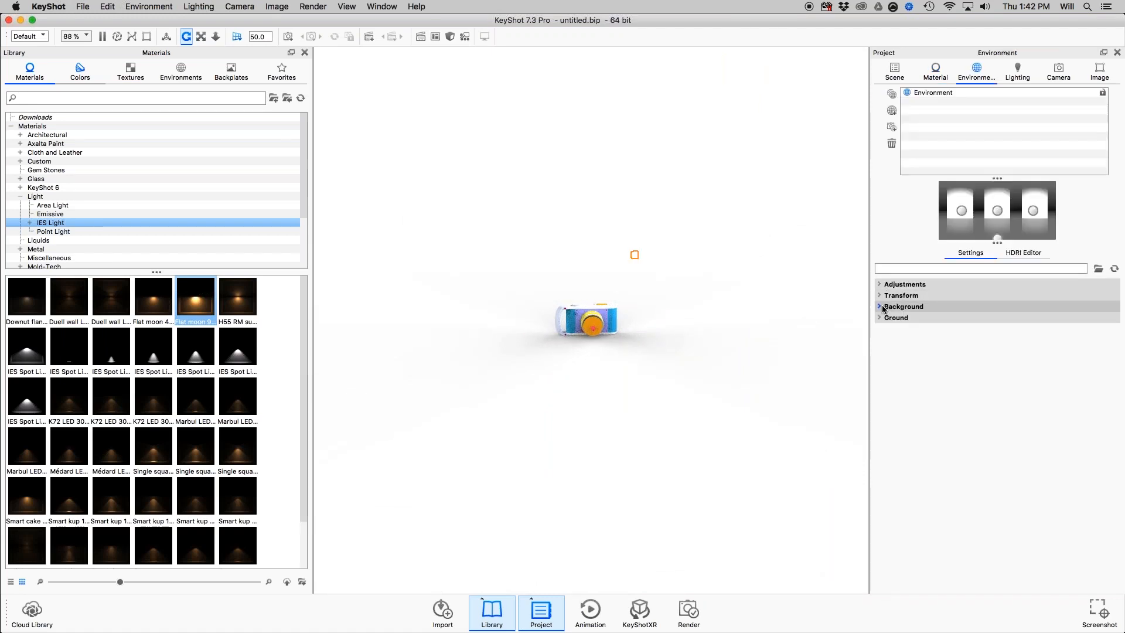
left_click(888, 307)
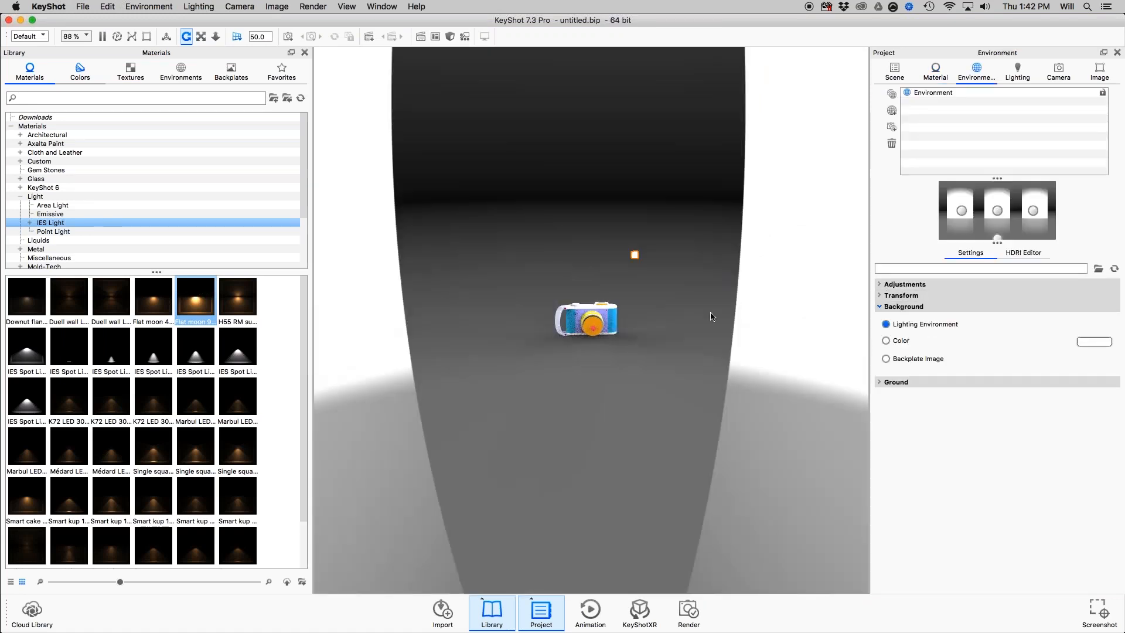
scroll(673, 303, "up", 3)
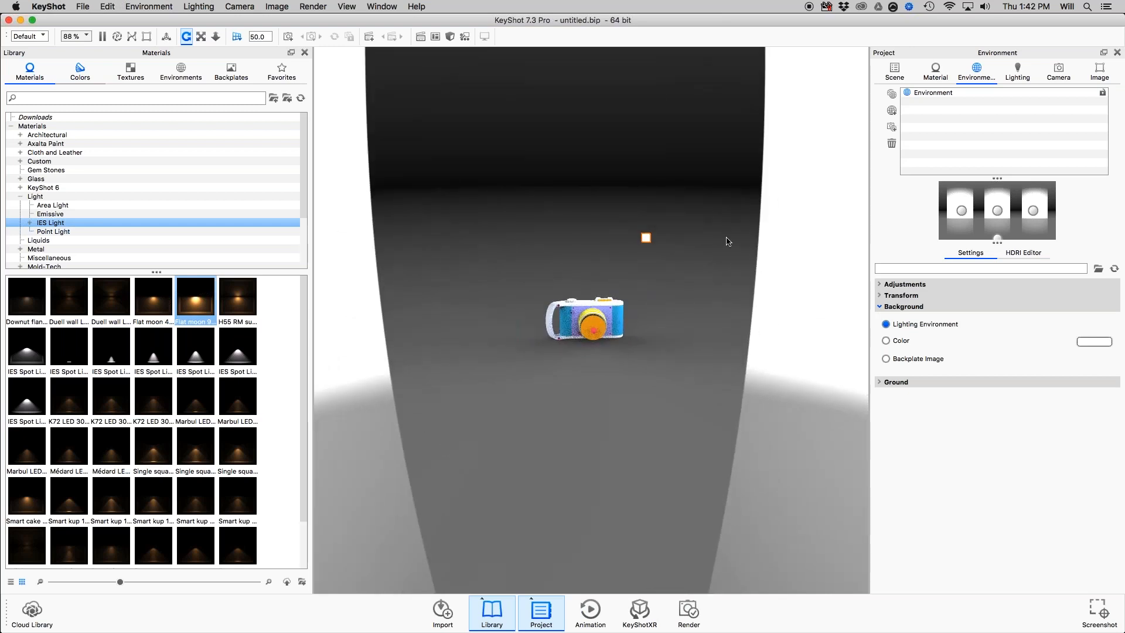
left_click_drag(728, 241, 653, 215)
Hide the Cube light in the scene tree.
left_click(895, 71)
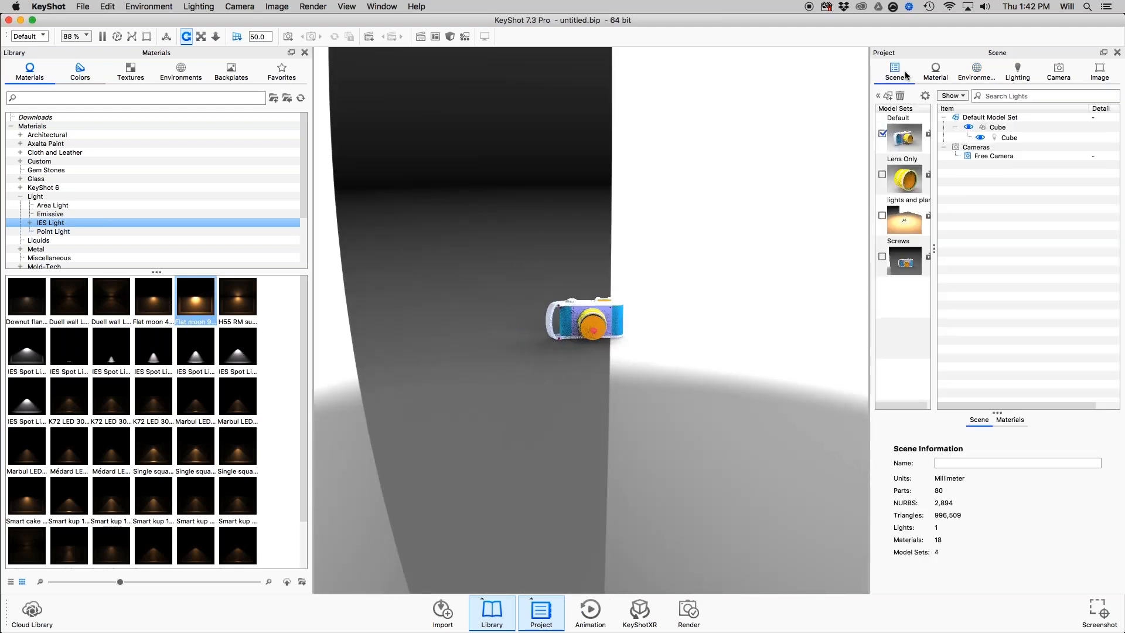
left_click(969, 129)
left_click(968, 129)
scroll(678, 345, "up", 5)
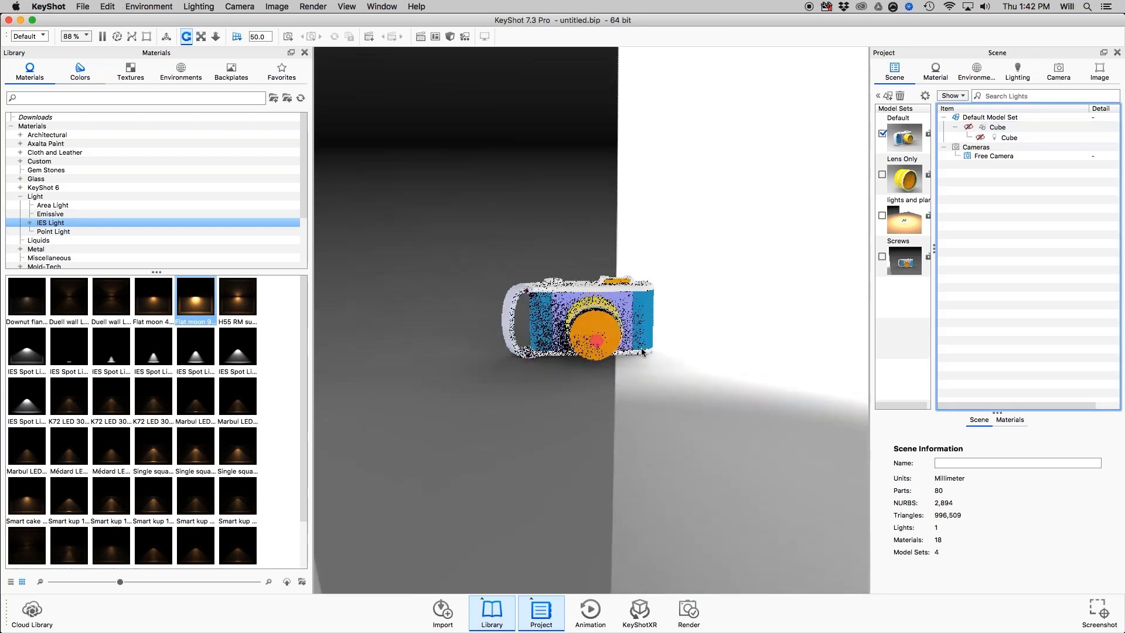
scroll(676, 345, "up", 4)
Rotate the lighting environment around the camera model to try different lighting directions on its front.
left_click_drag(799, 264, 650, 130, "super")
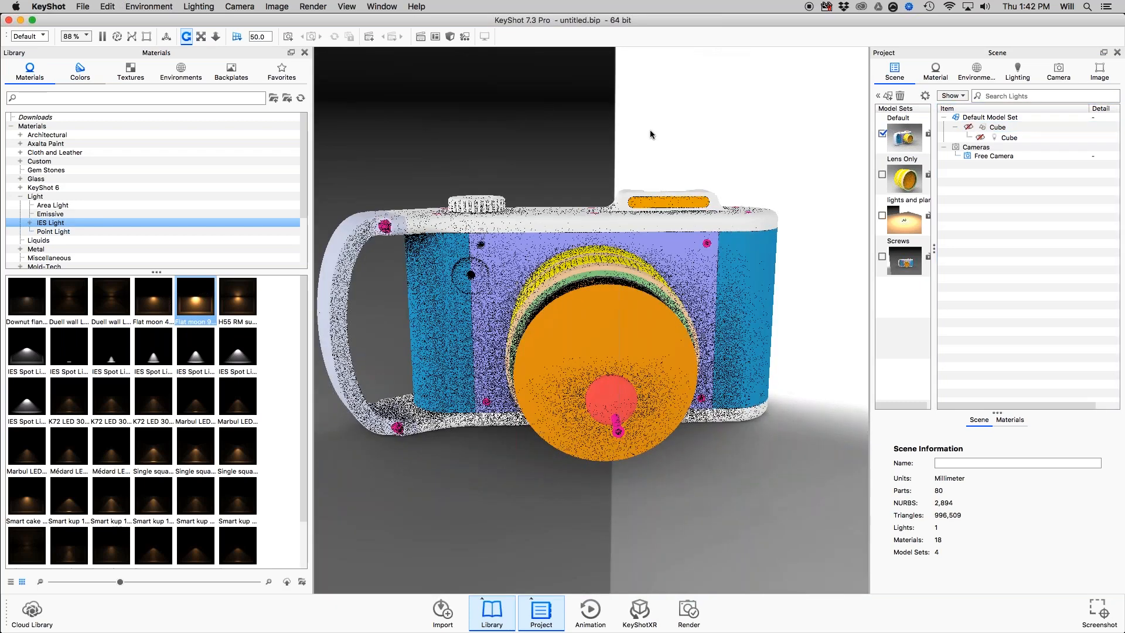
left_click_drag(848, 154, 781, 201)
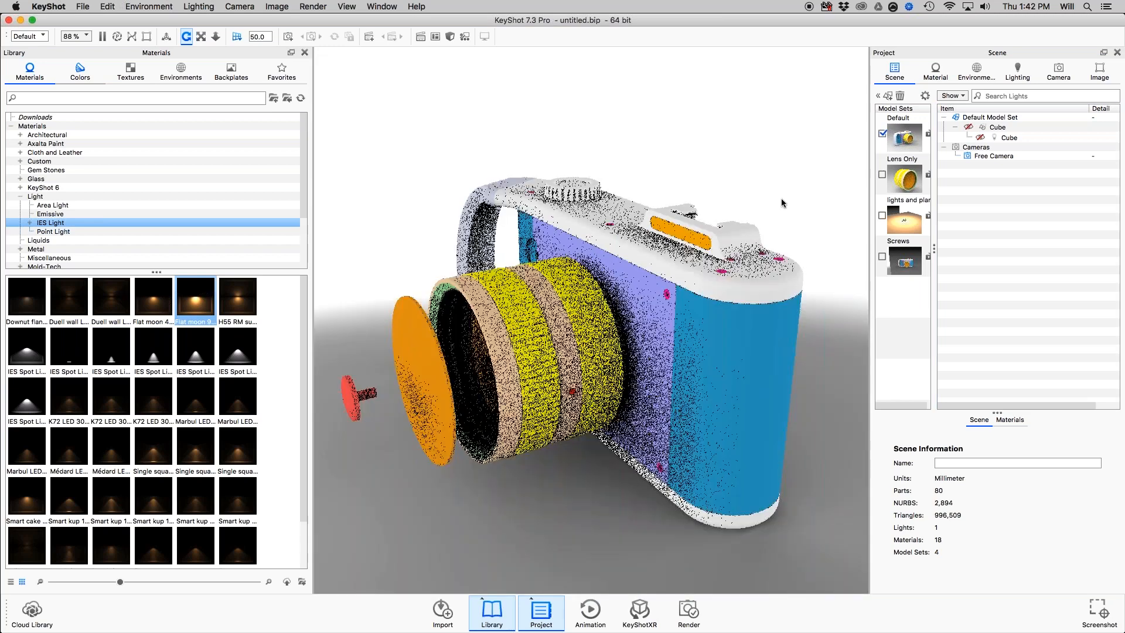
left_click_drag(638, 334, 624, 297)
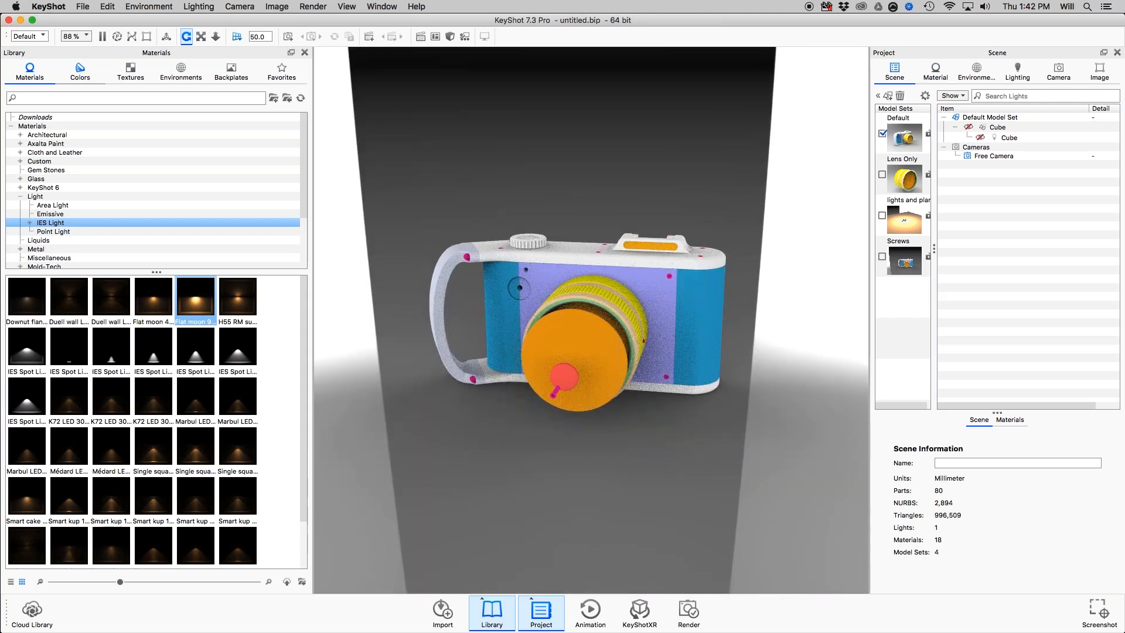
left_click_drag(527, 178, 961, 127, "super")
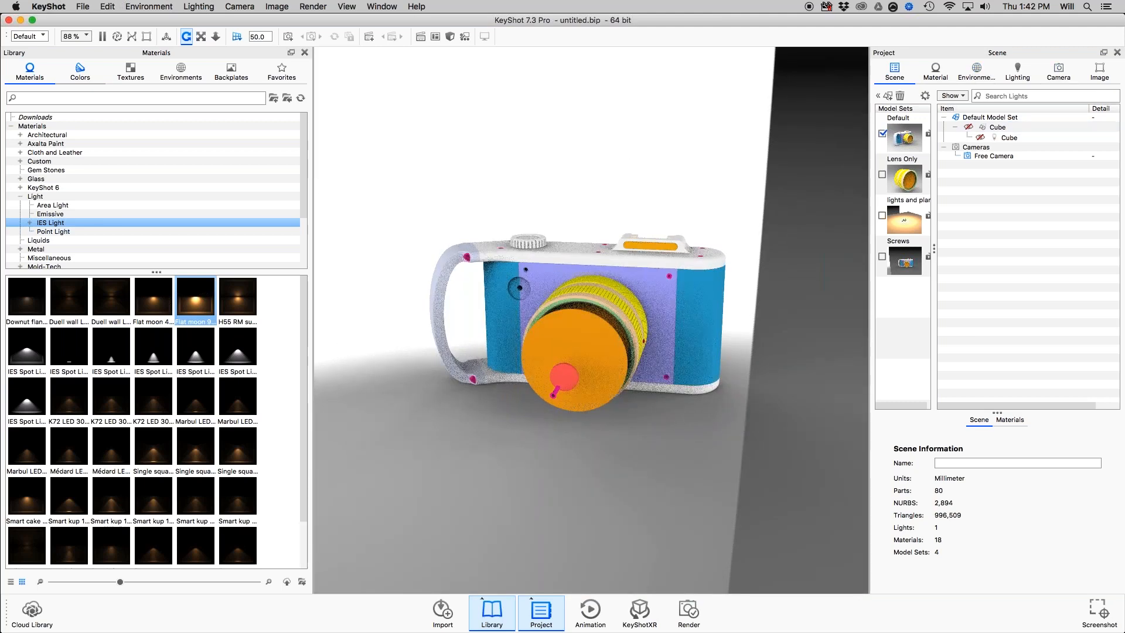
left_click_drag(668, 180, 633, 173, "super")
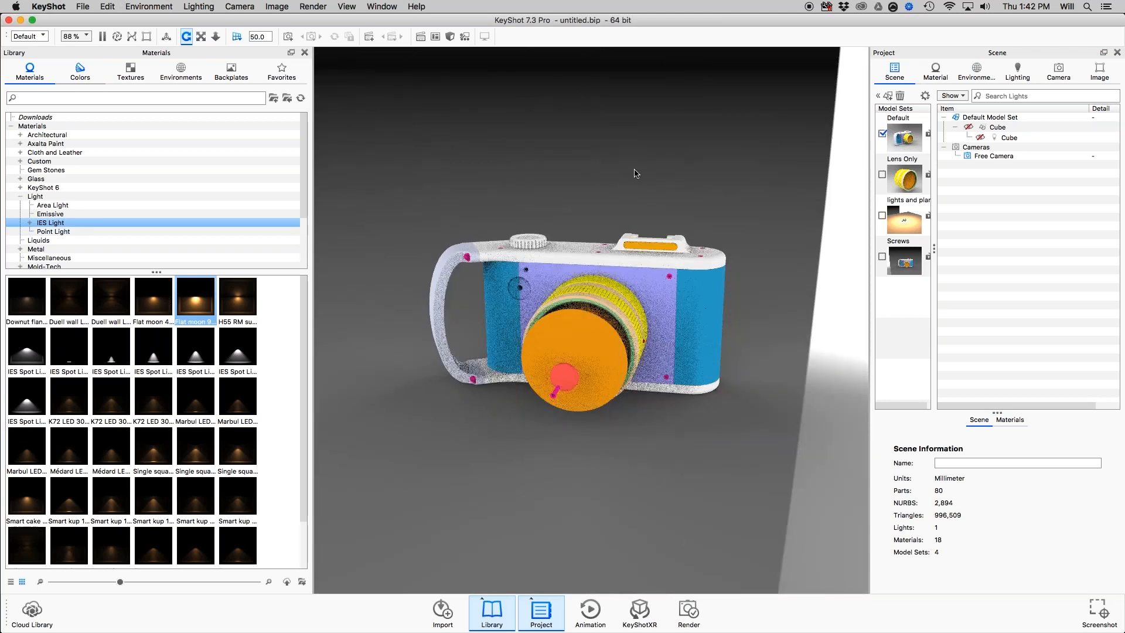
Check the Hotkeys slide in Preview, return to KeyShot and hide the camera's lens barrel rings, lens mounting ring and purple front plate.
key("super+Tab")
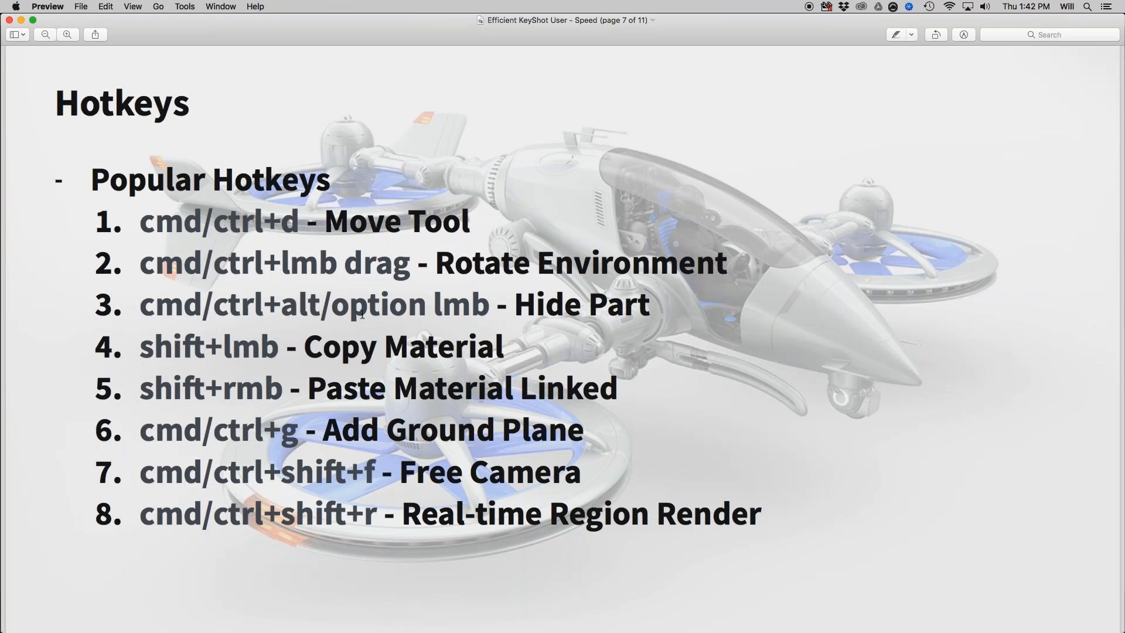
key("super+Tab")
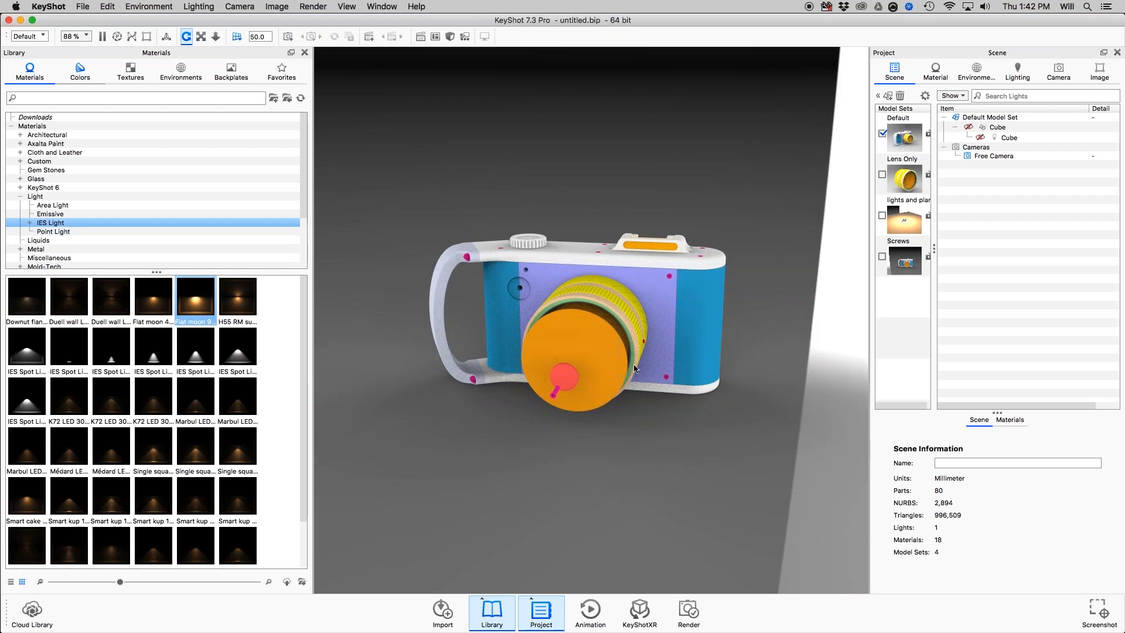
left_click_drag(634, 369, 557, 352)
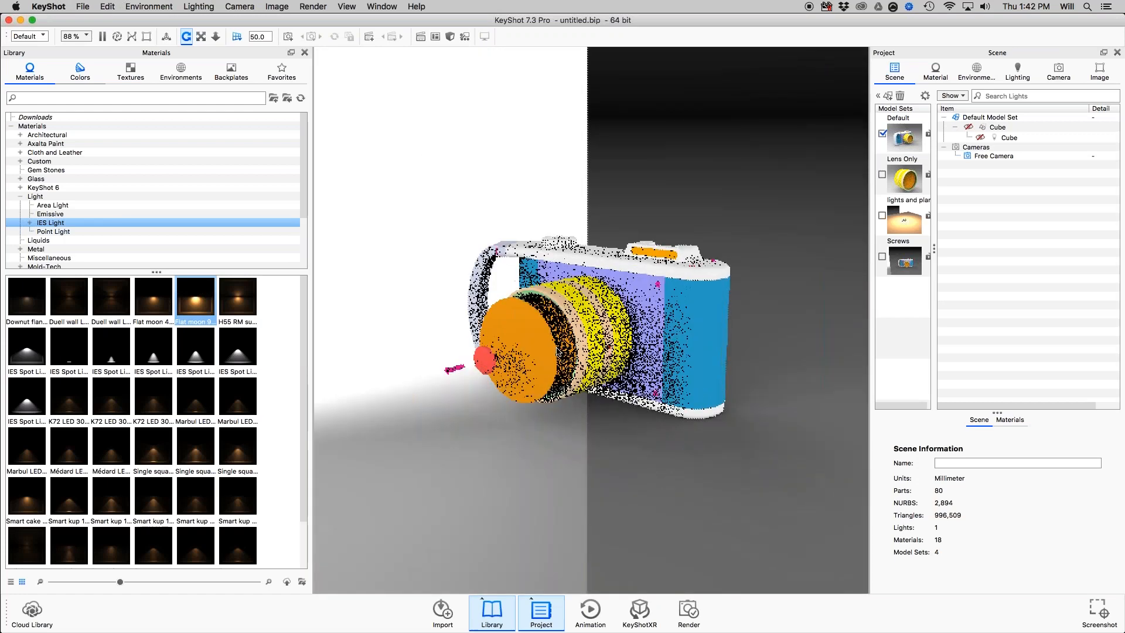
middle_click_drag(557, 348, 593, 366)
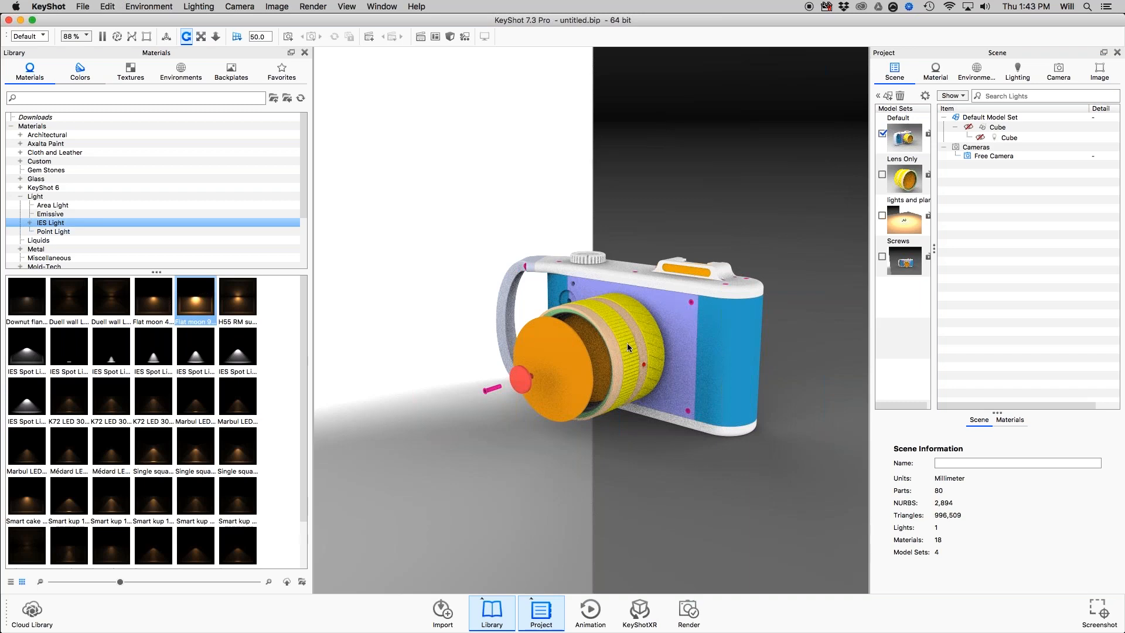
right_click(640, 343, "shift")
right_click(645, 342, "shift")
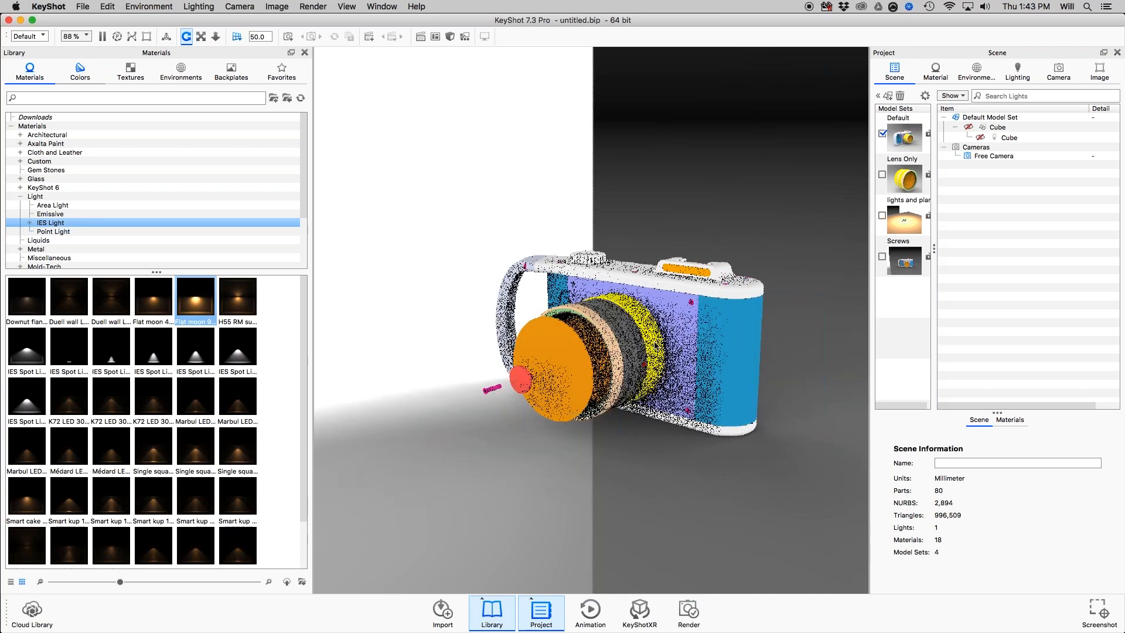
right_click(647, 344, "shift")
key("ctrl+h")
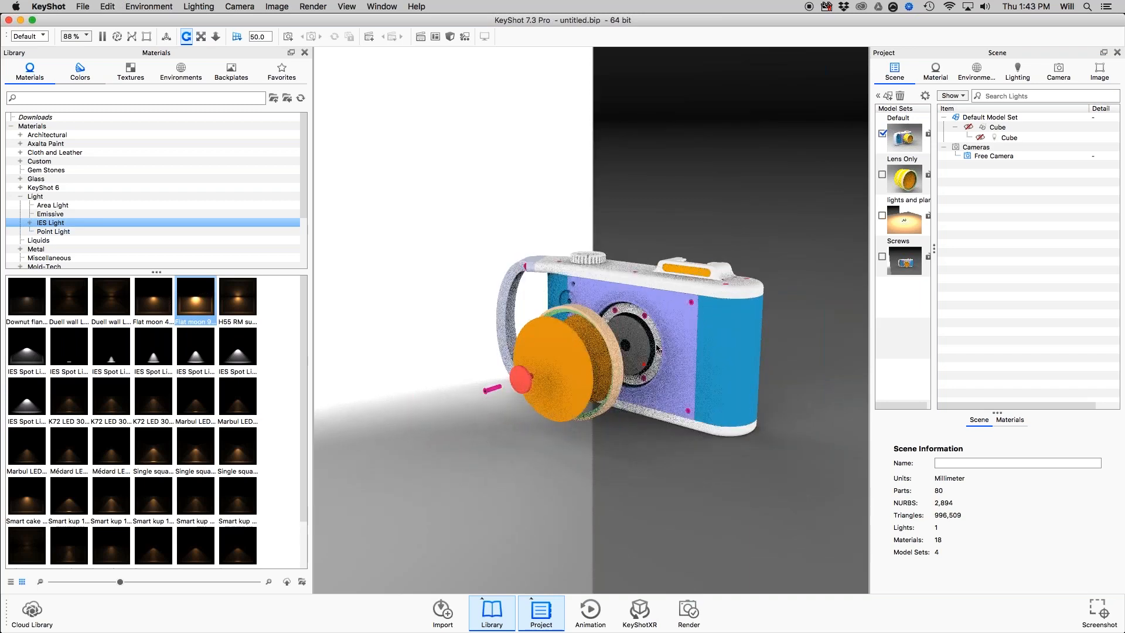
right_click(659, 347, "shift")
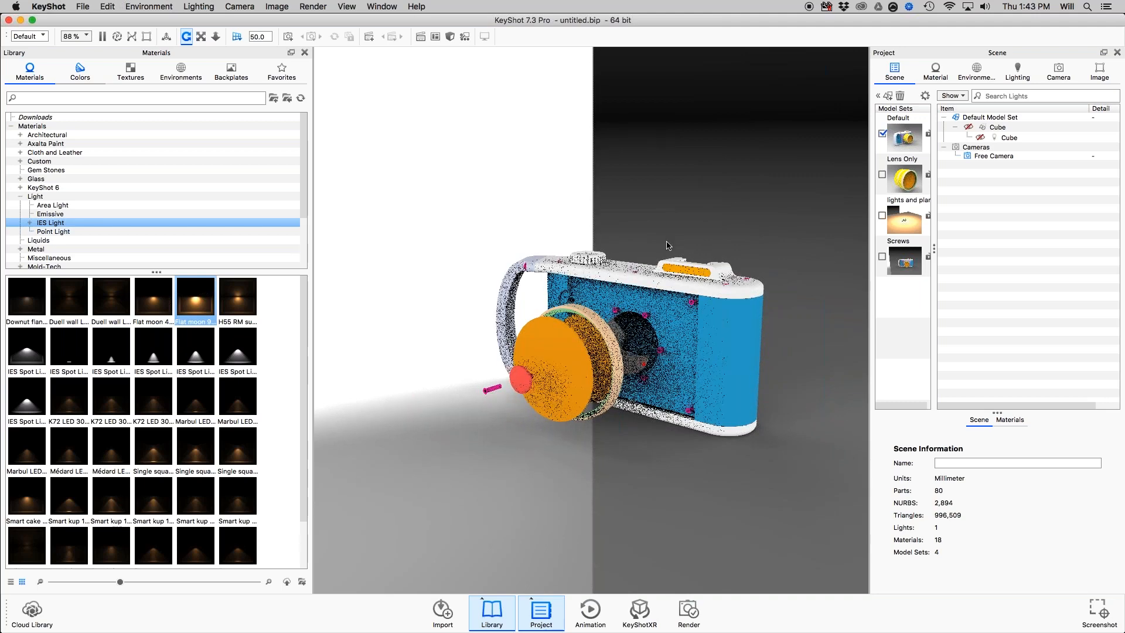
Show all hidden parts, and hide only the front yellow grip ring of the lens barrel.
right_click(646, 214)
left_click(666, 228)
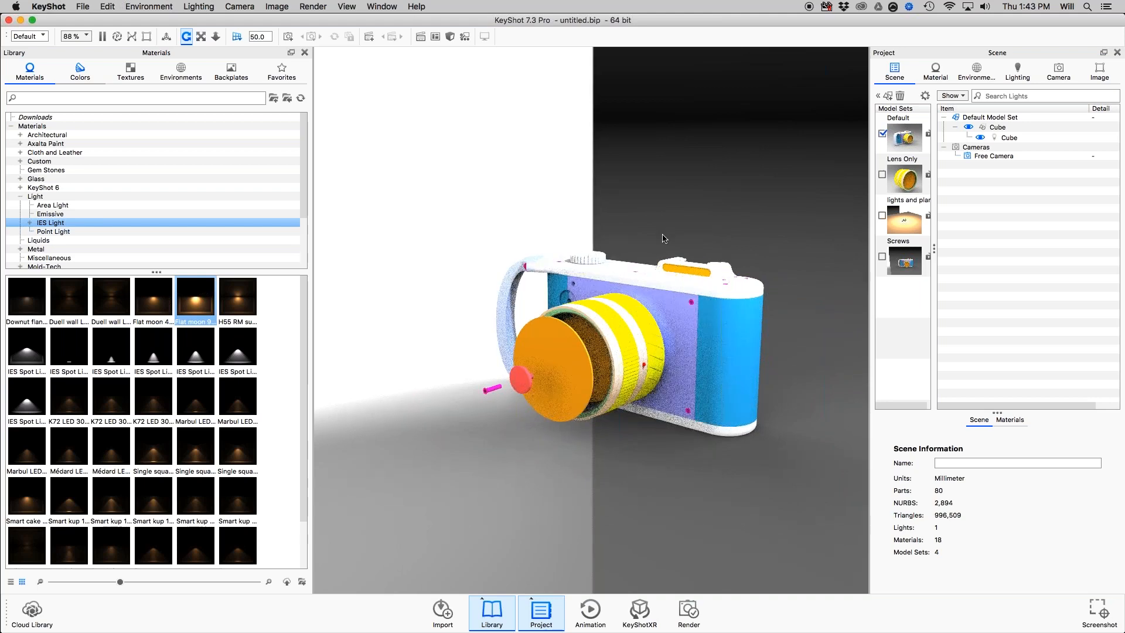
key("ctrl+h")
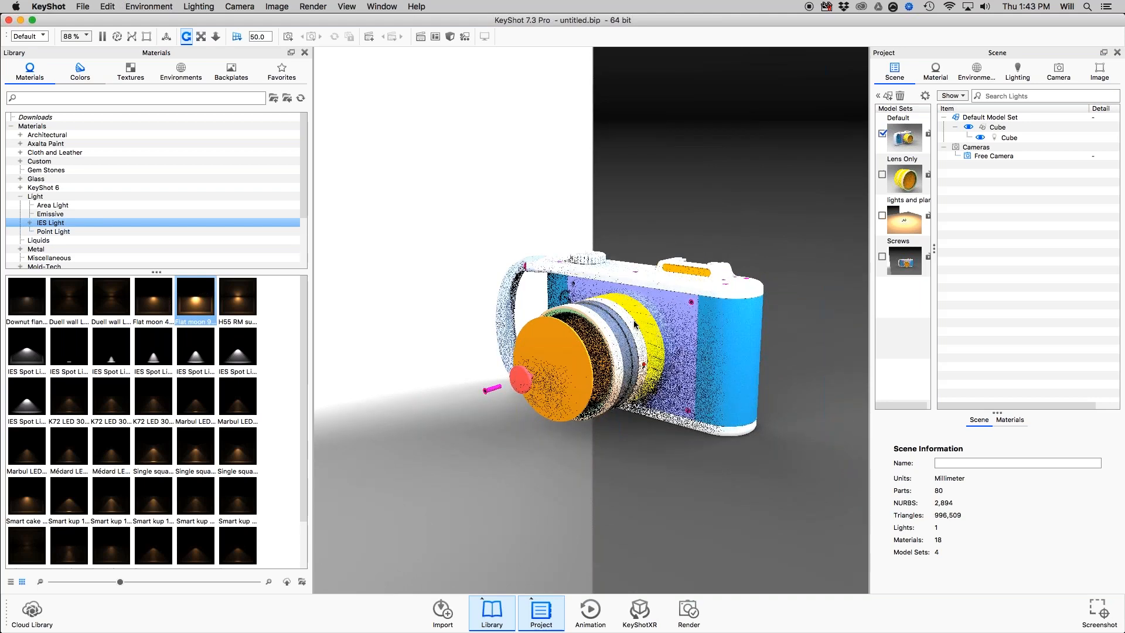
left_click(634, 322, "alt+super")
Check the material hotkeys on the Preview slide, return to KeyShot and search the material library for "plastic".
key("super+Tab")
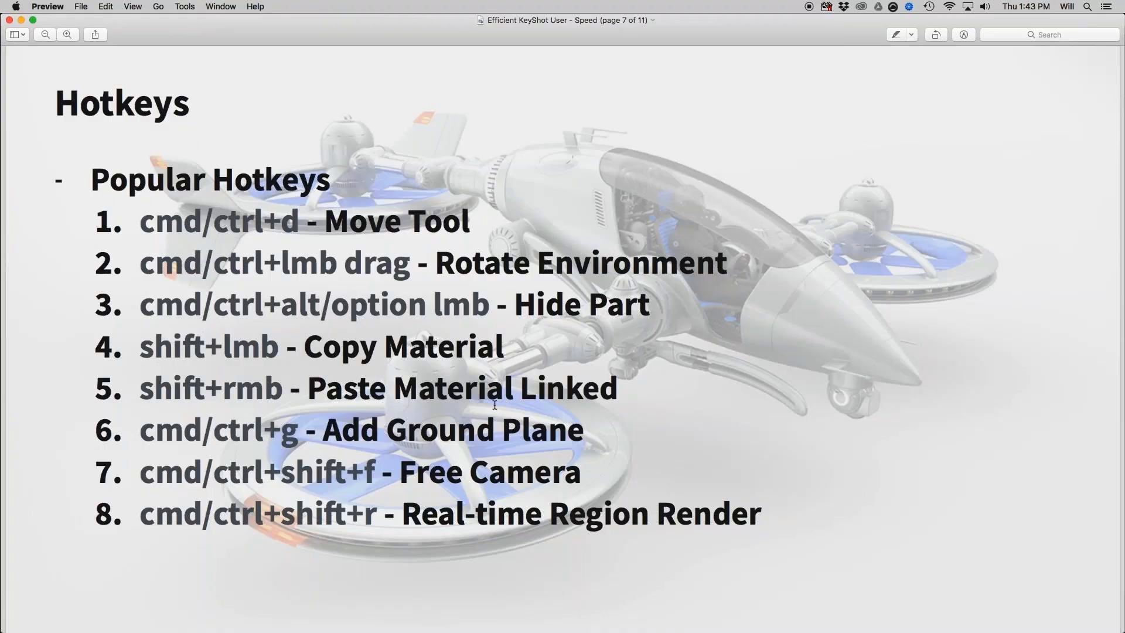
key("super+Tab")
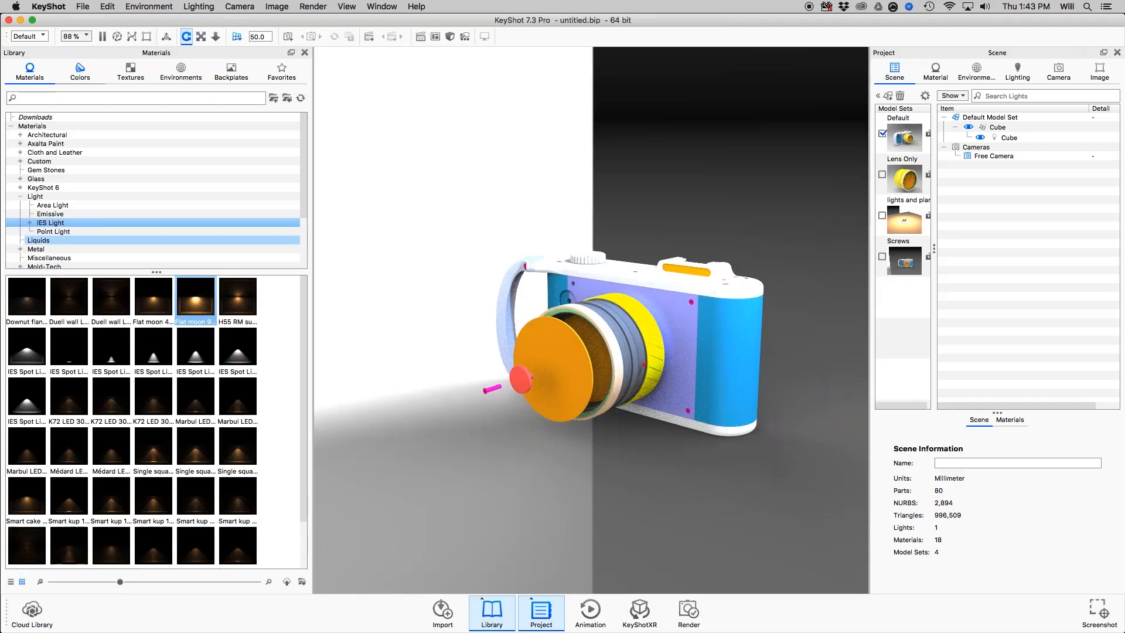
left_click(19, 197)
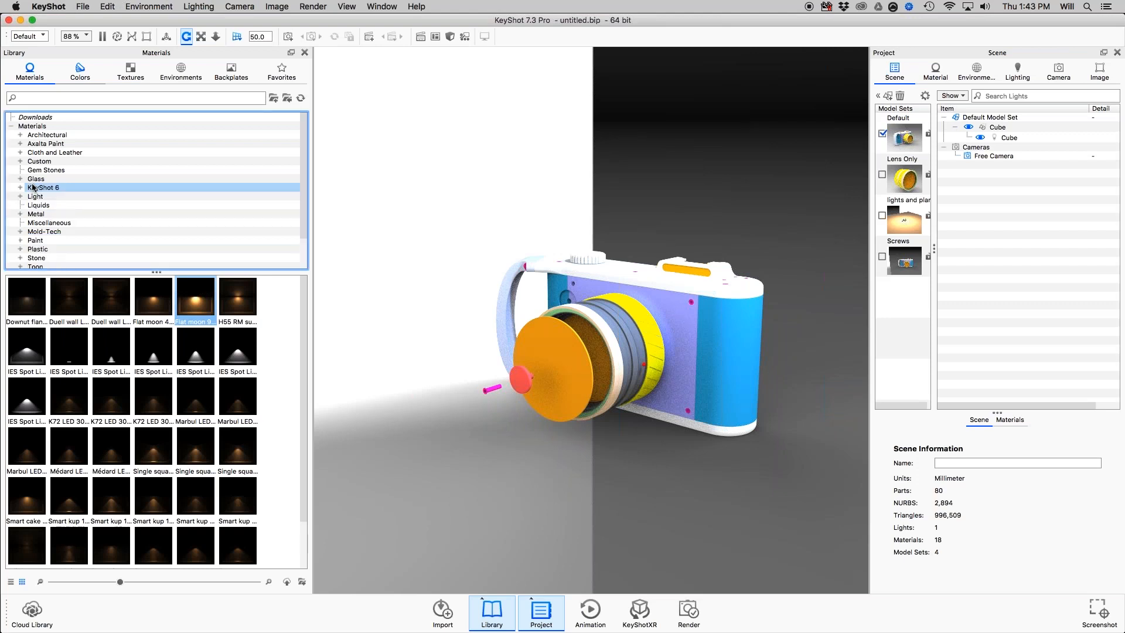
left_click(39, 94)
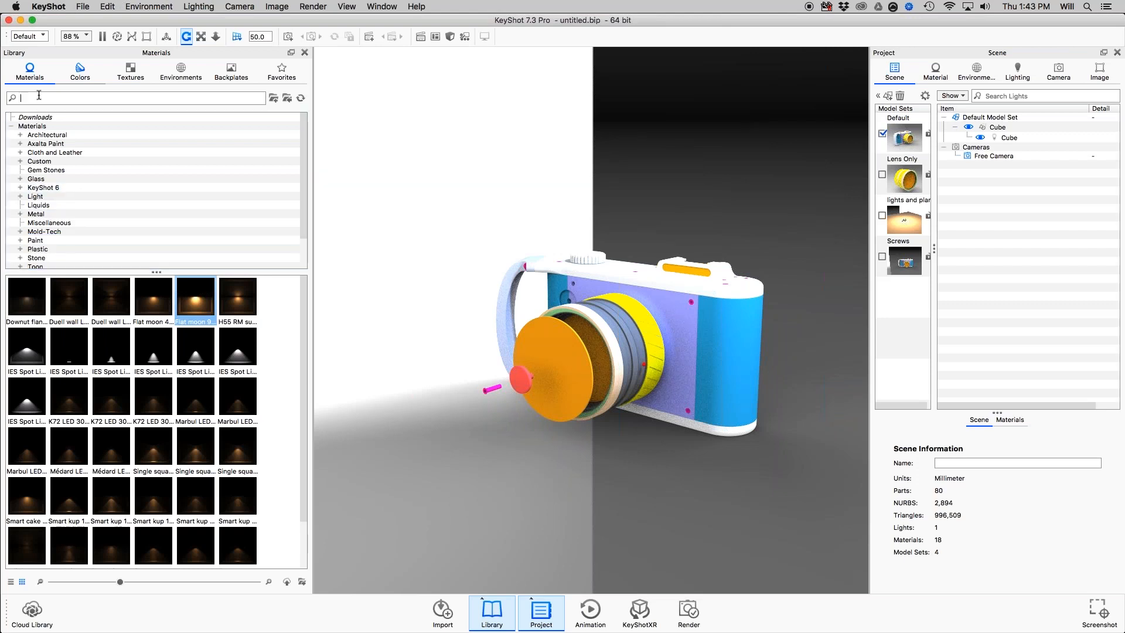
type("plastic")
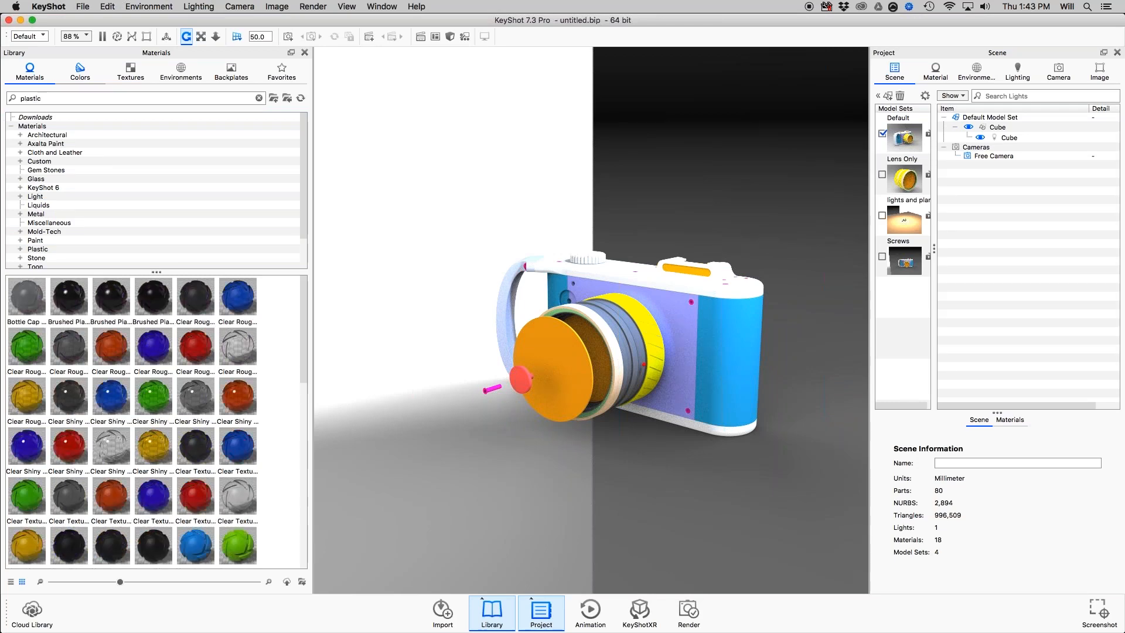
Apply Hard Rough Plastic Green to the camera's front plate and paste it as a linked material onto the top cover.
left_click_drag(254, 536, 679, 313)
scroll(679, 311, "up", 2)
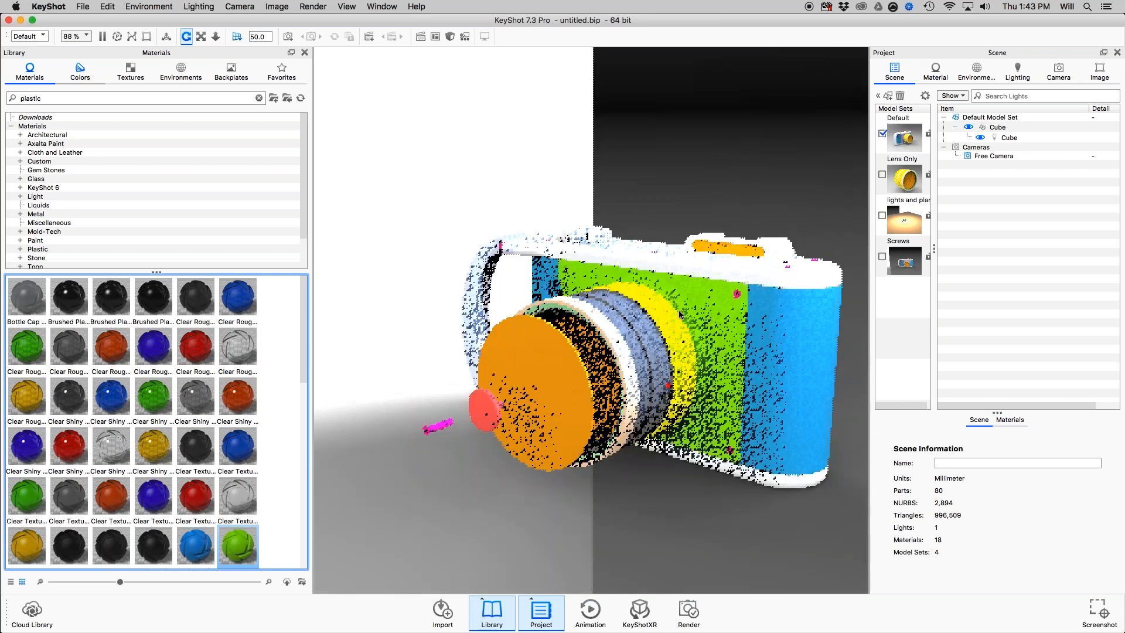
scroll(719, 301, "up", 3)
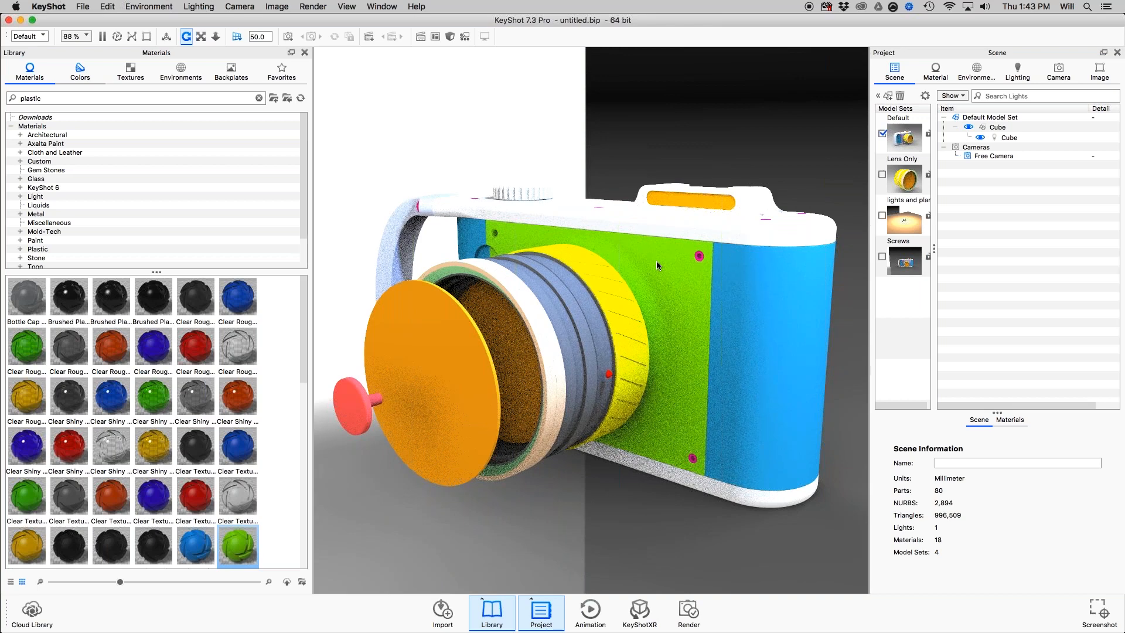
right_click(715, 224, "shift")
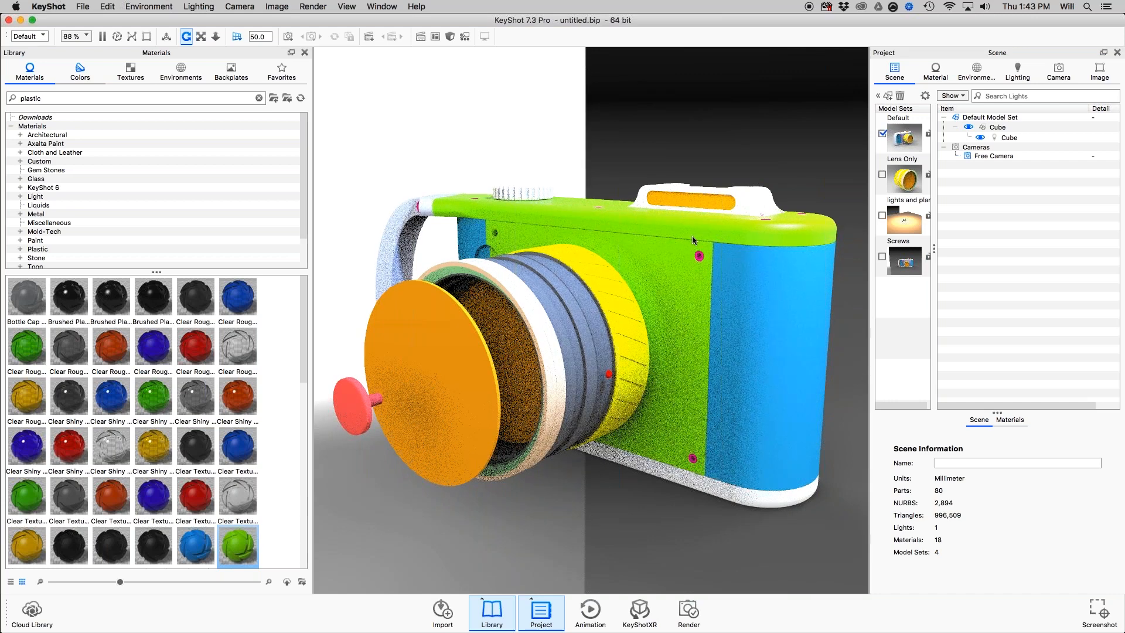
Show the scene's materials as a list in an enlarged area and select Hard Rough Plastic Green.
left_click(1010, 420)
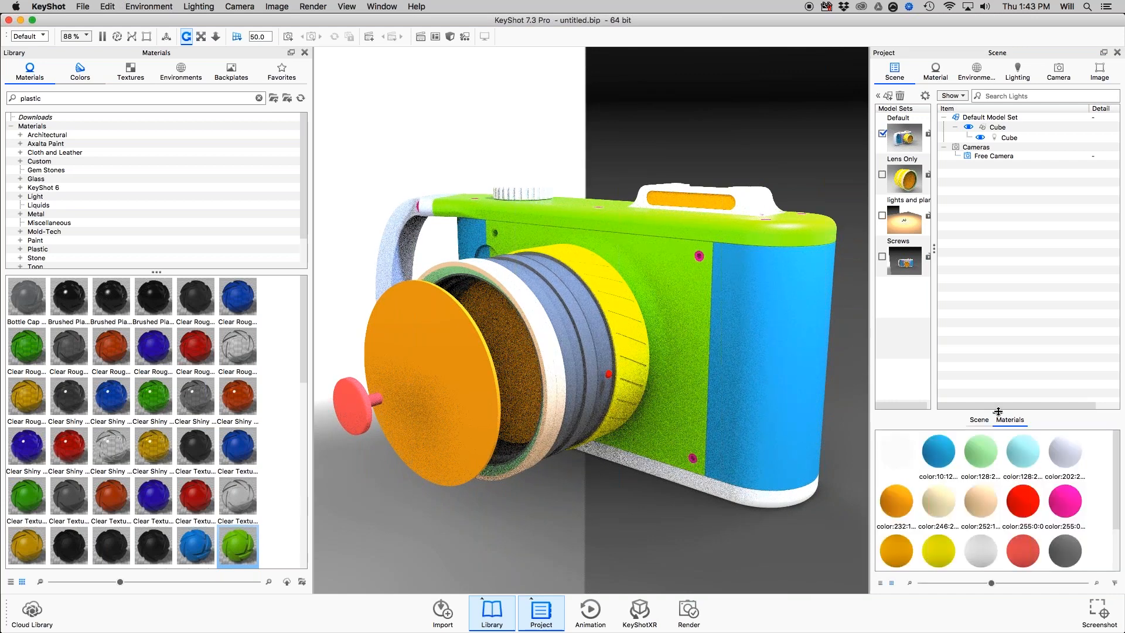
left_click_drag(997, 413, 989, 294)
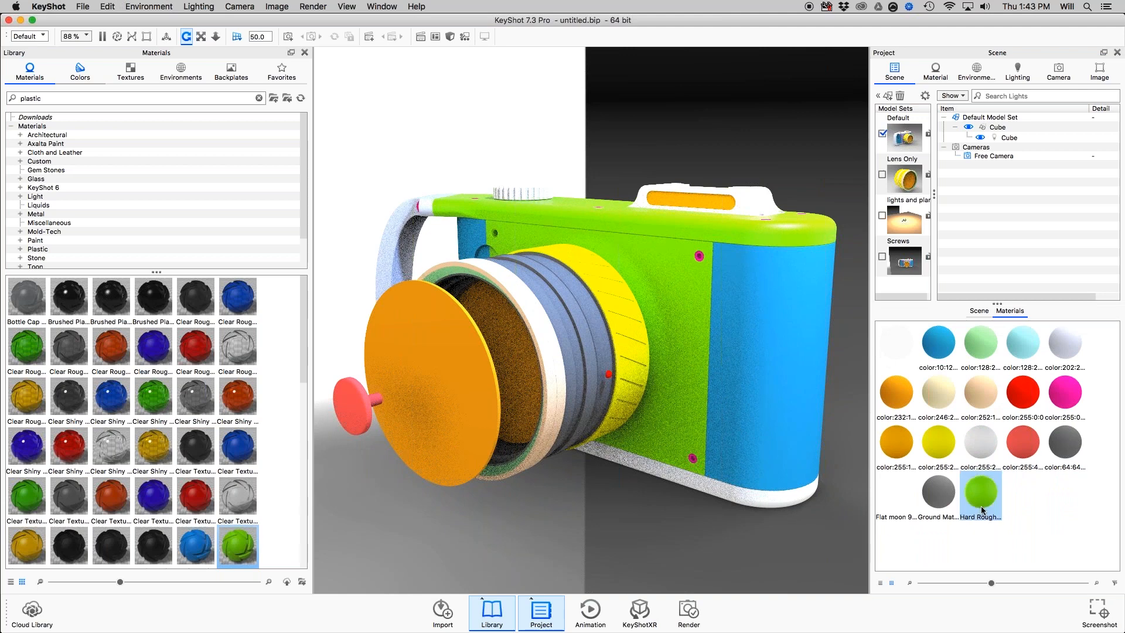
left_click(880, 583)
left_click(1084, 514)
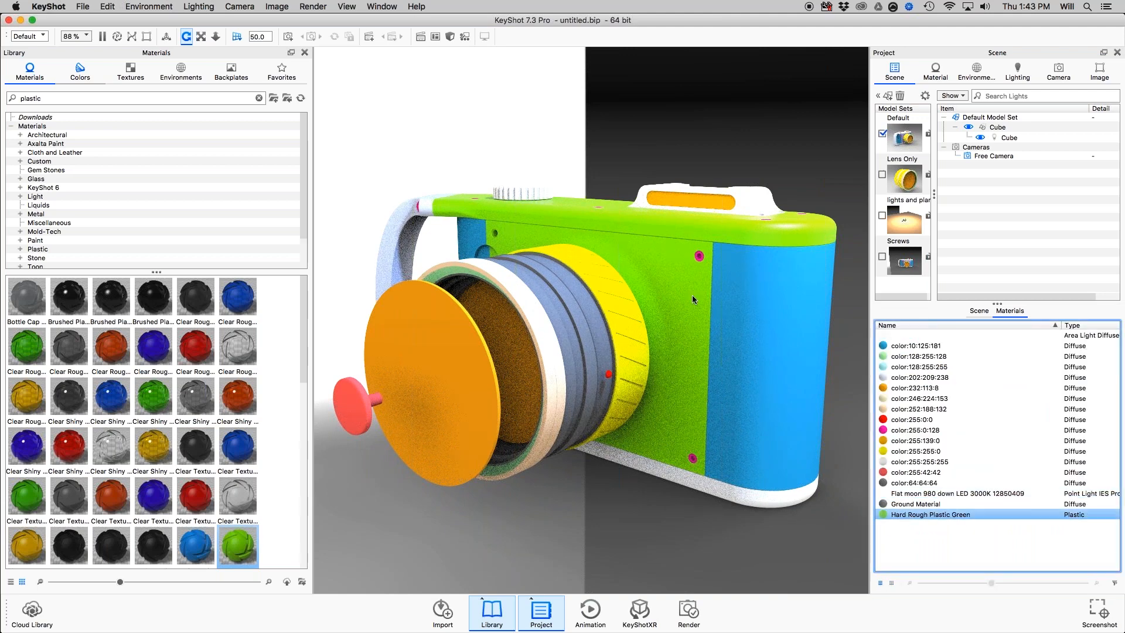
Paste the linked green plastic onto the blue camera body and the white bottom cover, and select that material in the list.
left_click_drag(786, 273, 785, 272)
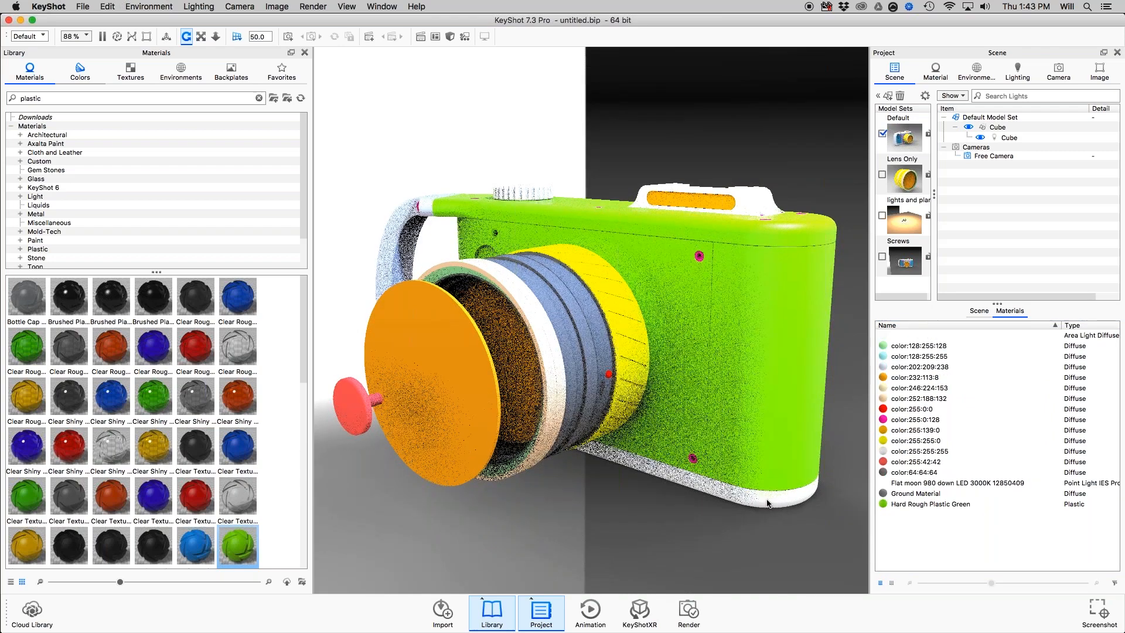
right_click(768, 503, "shift")
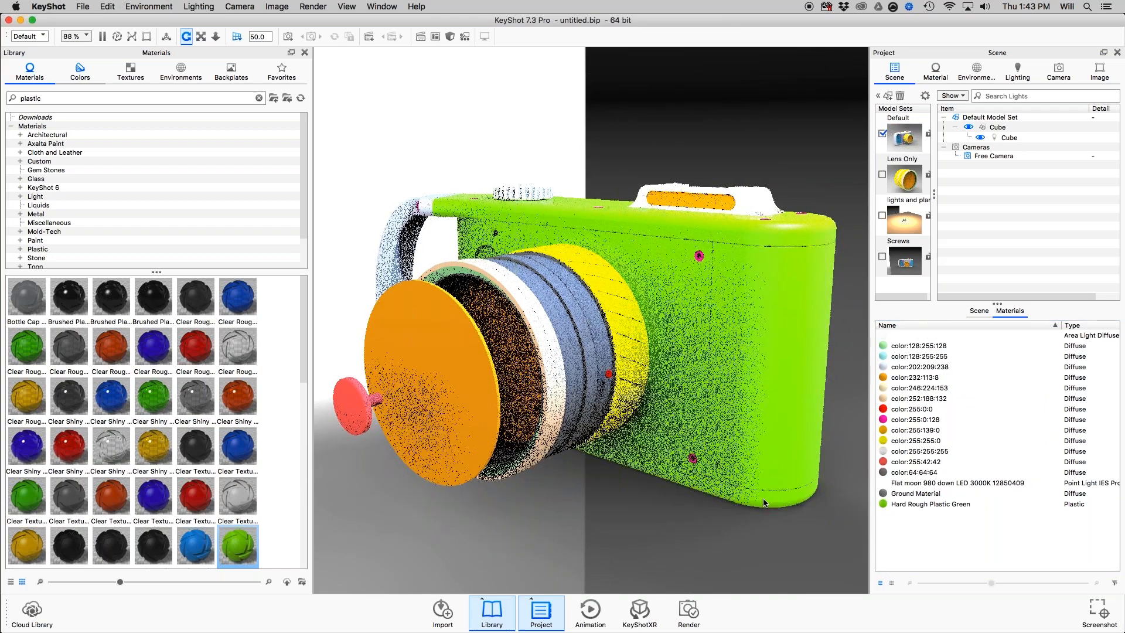
left_click(920, 506)
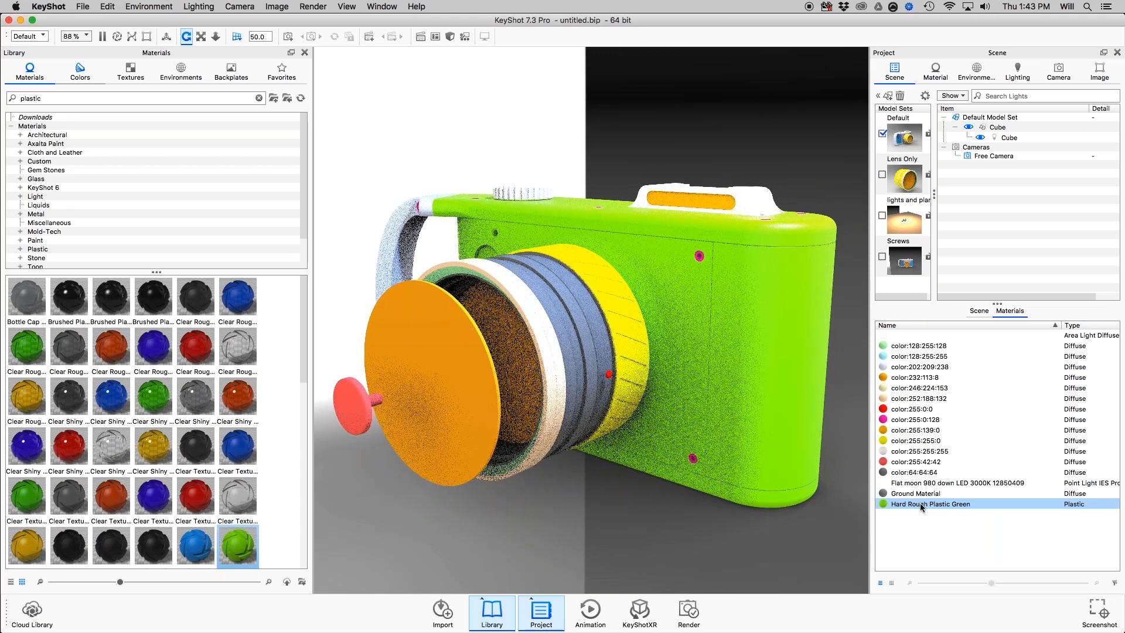
Change the diffuse color of the camera body's Hard Rough Plastic Green to a softer green with Green 205 and Blue 121.
double_click(776, 289)
left_click(1100, 171)
left_click(1056, 255)
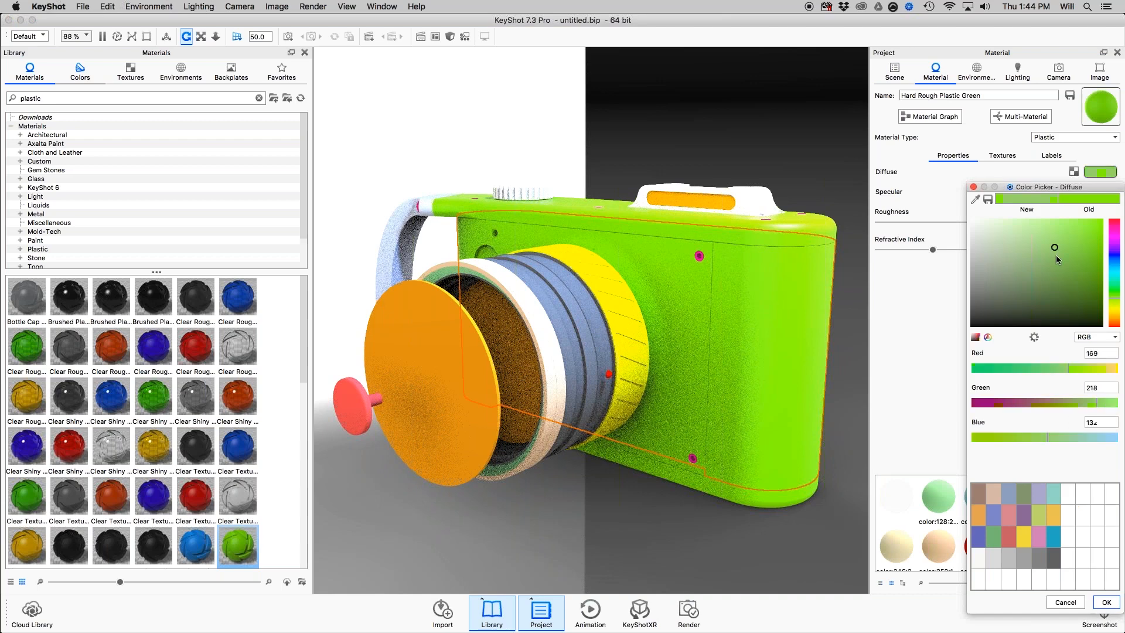
left_click(1103, 602)
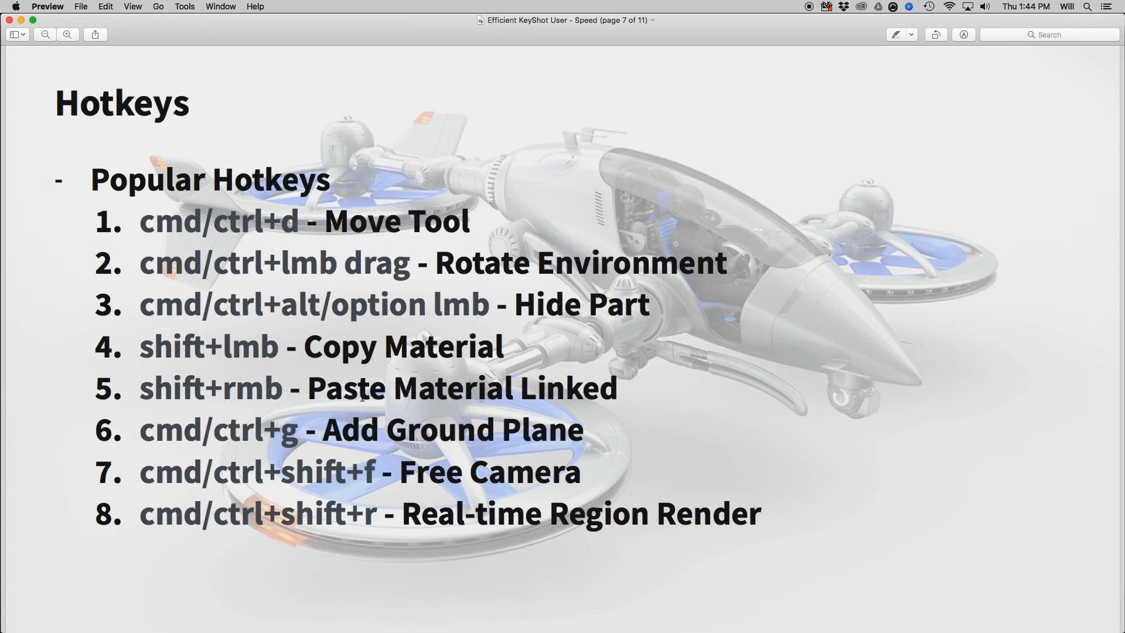
Switch back to KeyShot and add a ground plane beneath the camera model.
key("super+Tab")
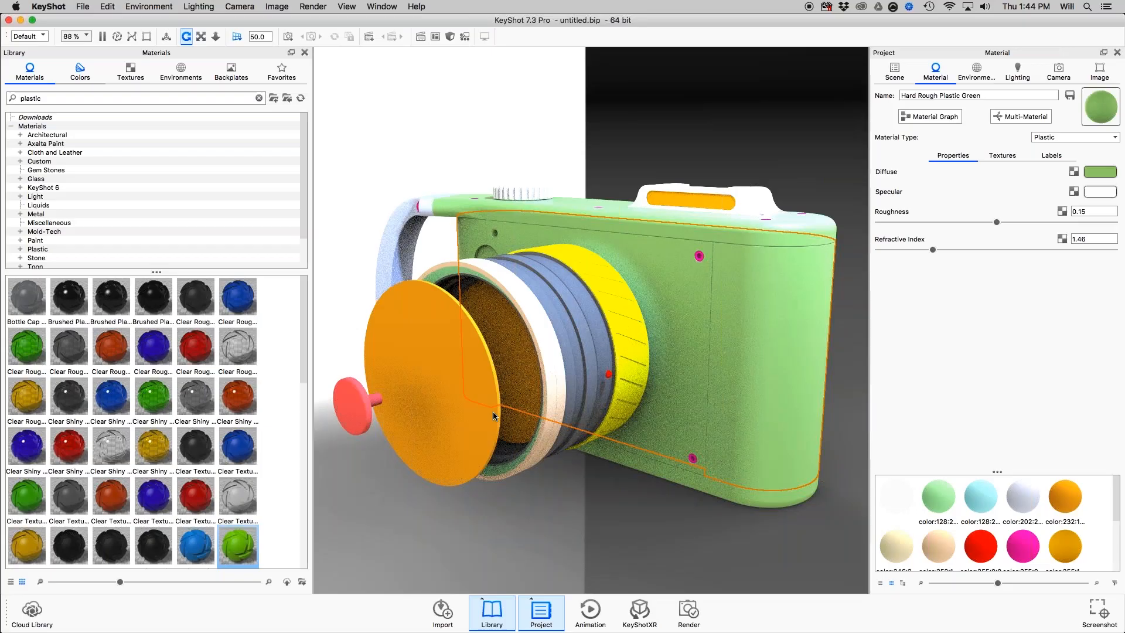
scroll(494, 411, "down", 10)
left_click_drag(687, 428, 707, 384)
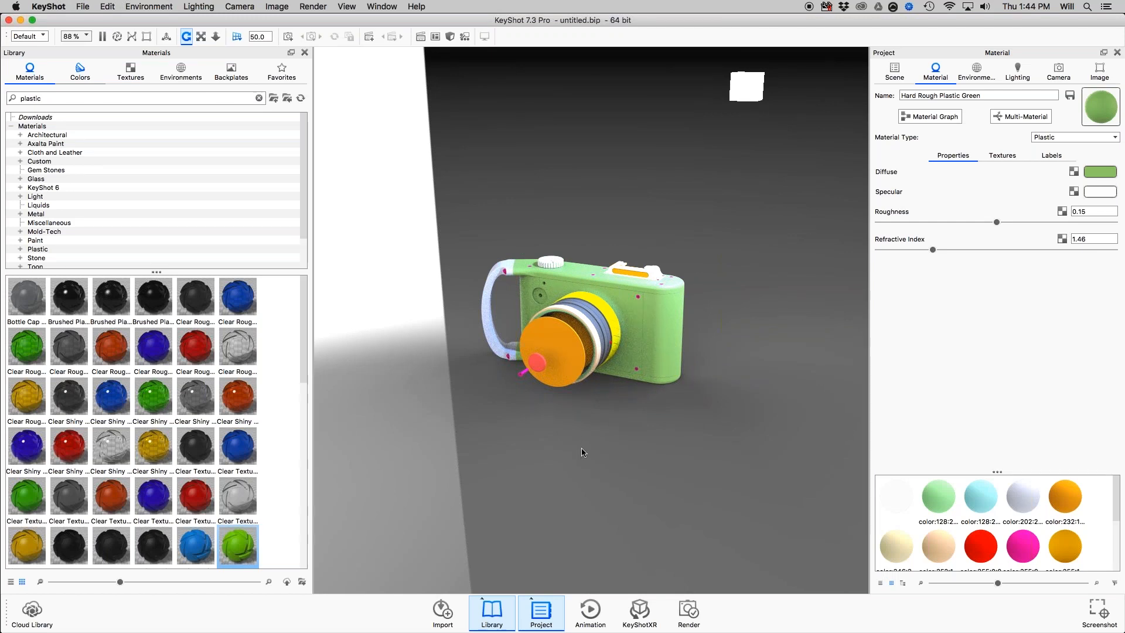
left_click_drag(601, 421, 694, 451)
scroll(651, 427, "up", 3)
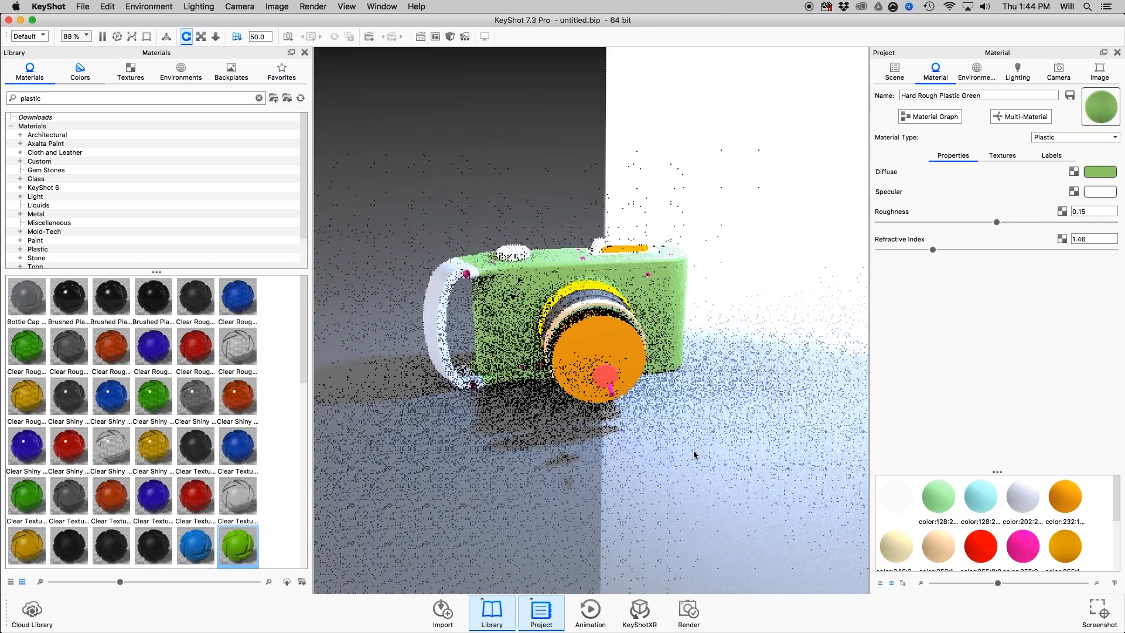
Set the ground plane material's specular color to white and its roughness to 0.0291.
double_click(694, 450)
left_click(1101, 192)
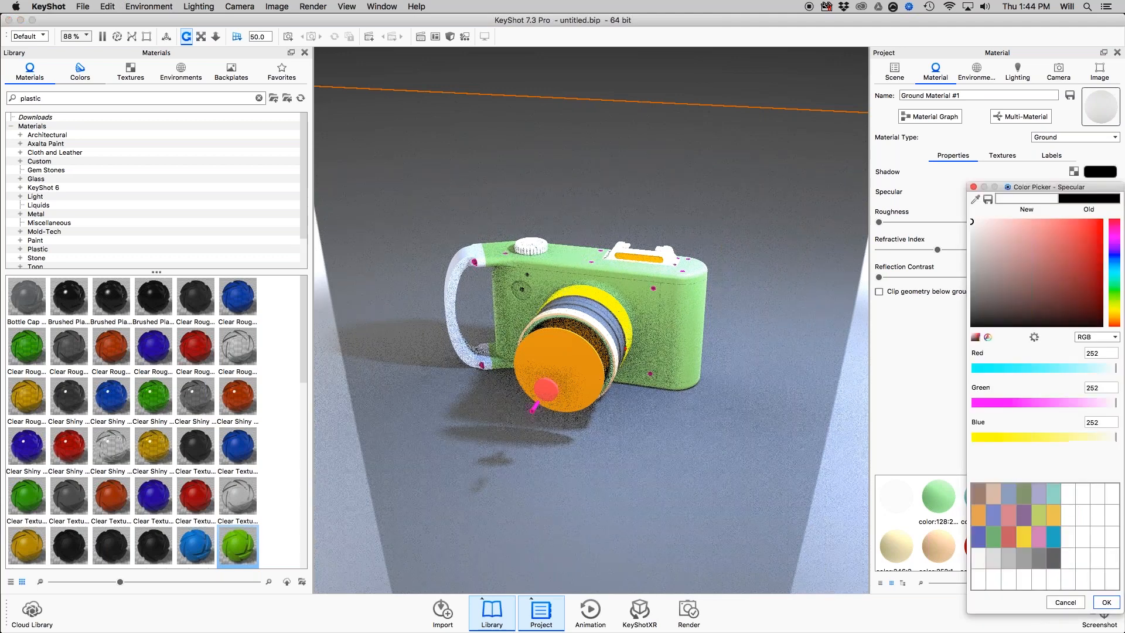
left_click_drag(972, 221, 971, 218)
left_click(974, 186)
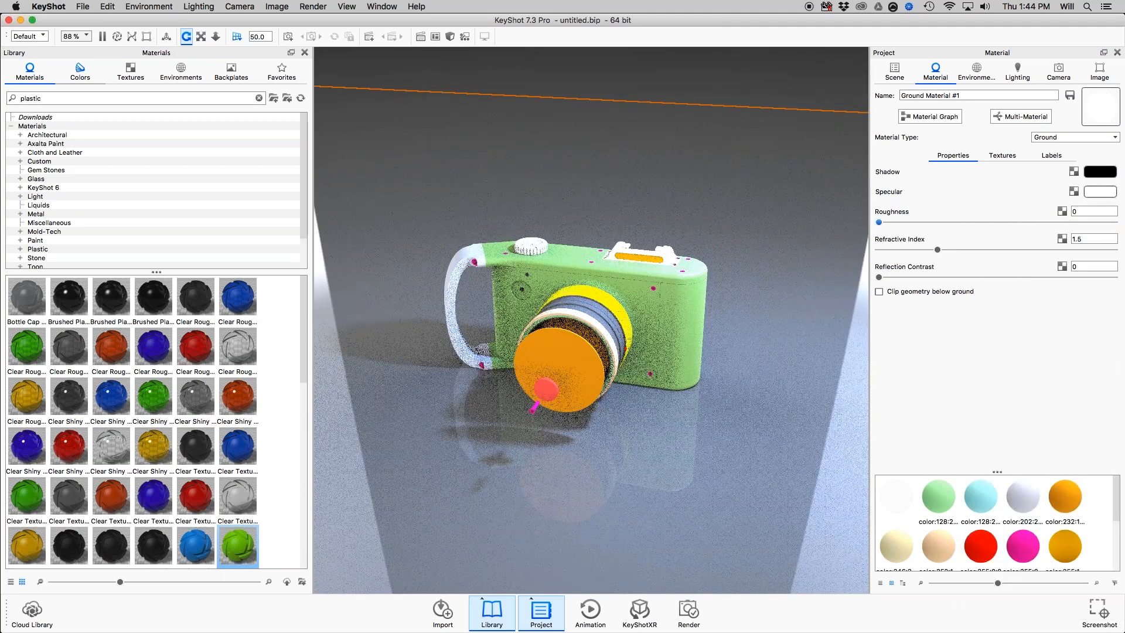
left_click(993, 222)
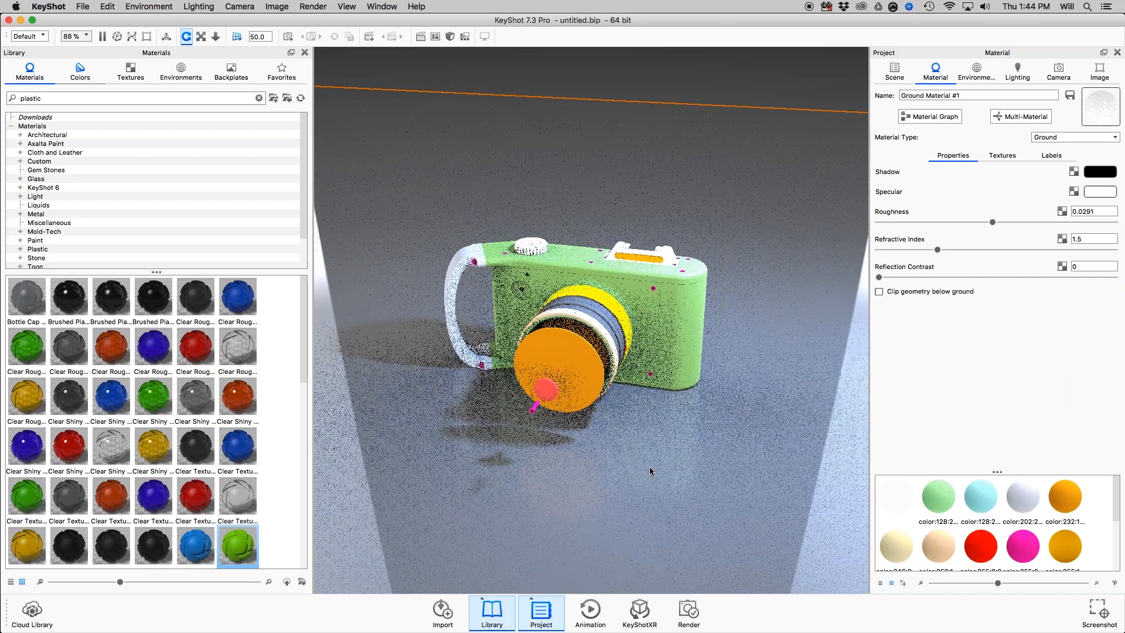
Check the hotkeys slide in Preview, return to KeyShot and save a closer view as a locked camera named Render.
key("super+Tab")
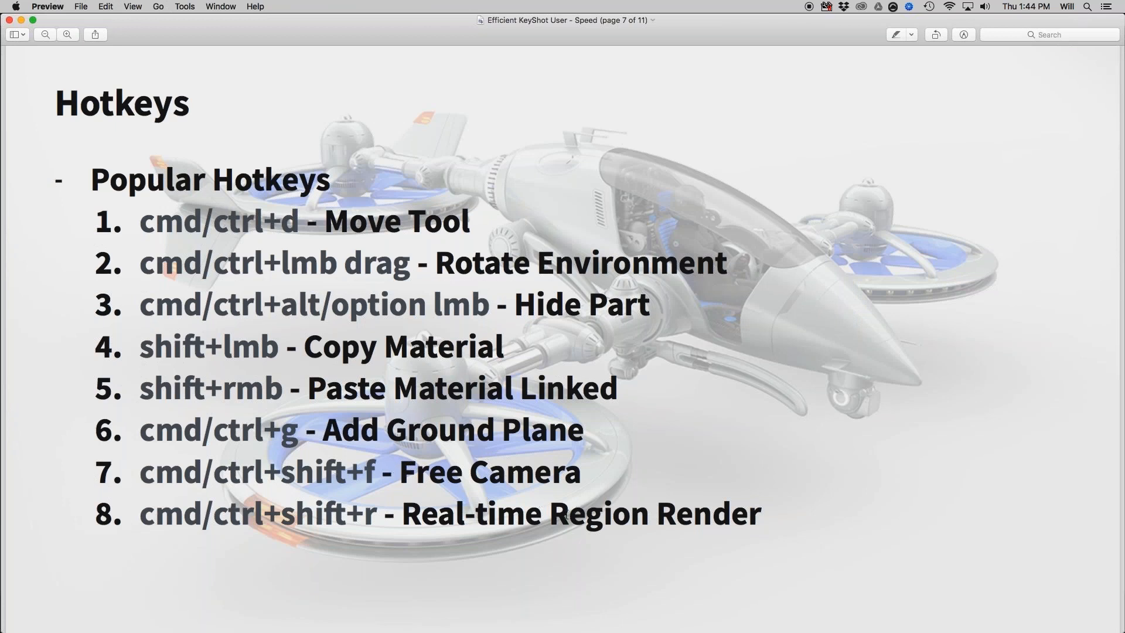
key("super+Tab")
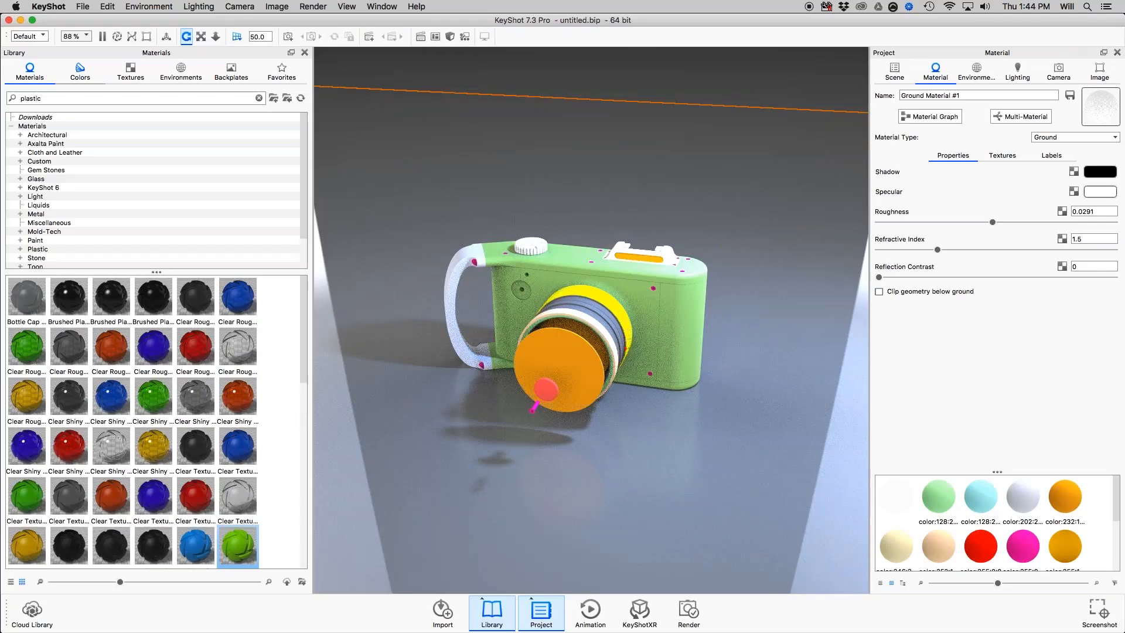
scroll(722, 284, "up", 3)
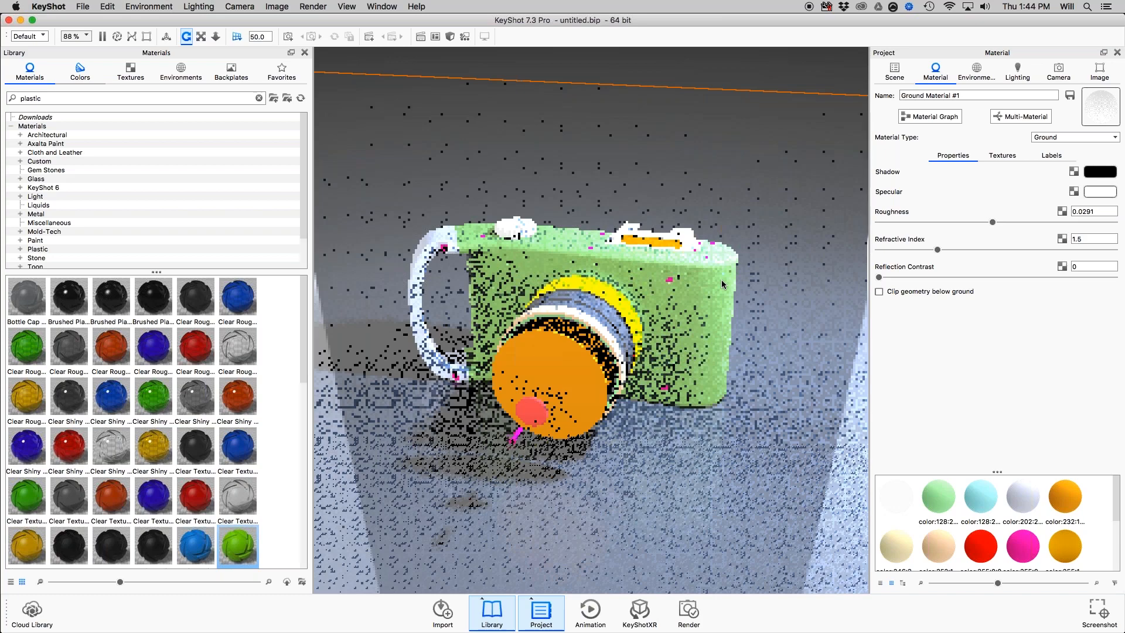
scroll(699, 266, "up", 3)
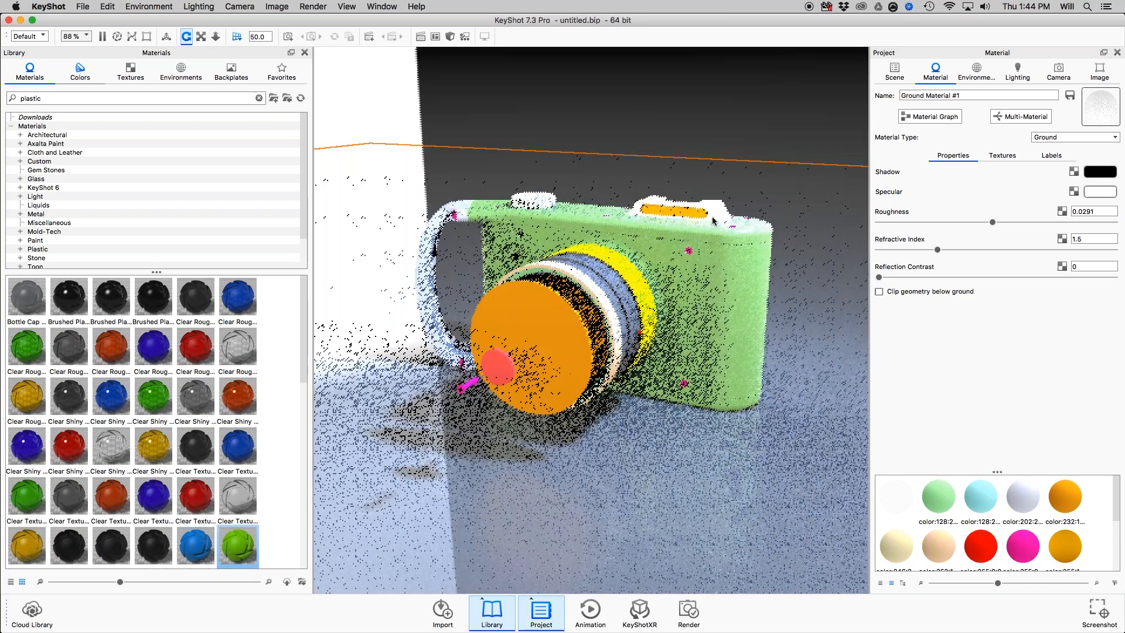
scroll(818, 237, "up", 3)
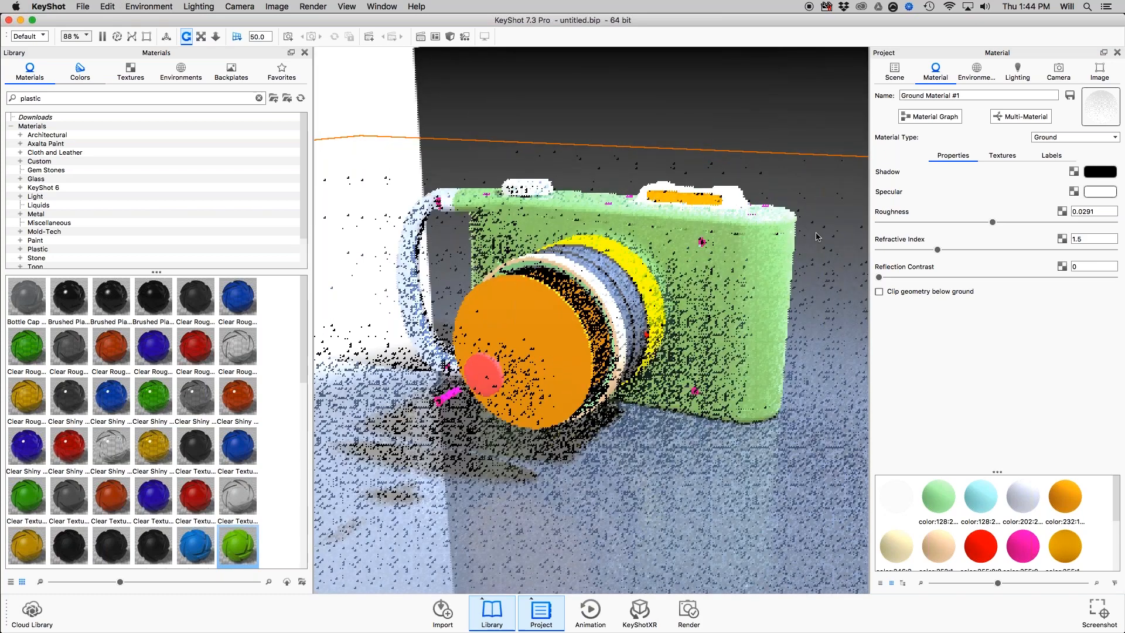
left_click(1058, 71)
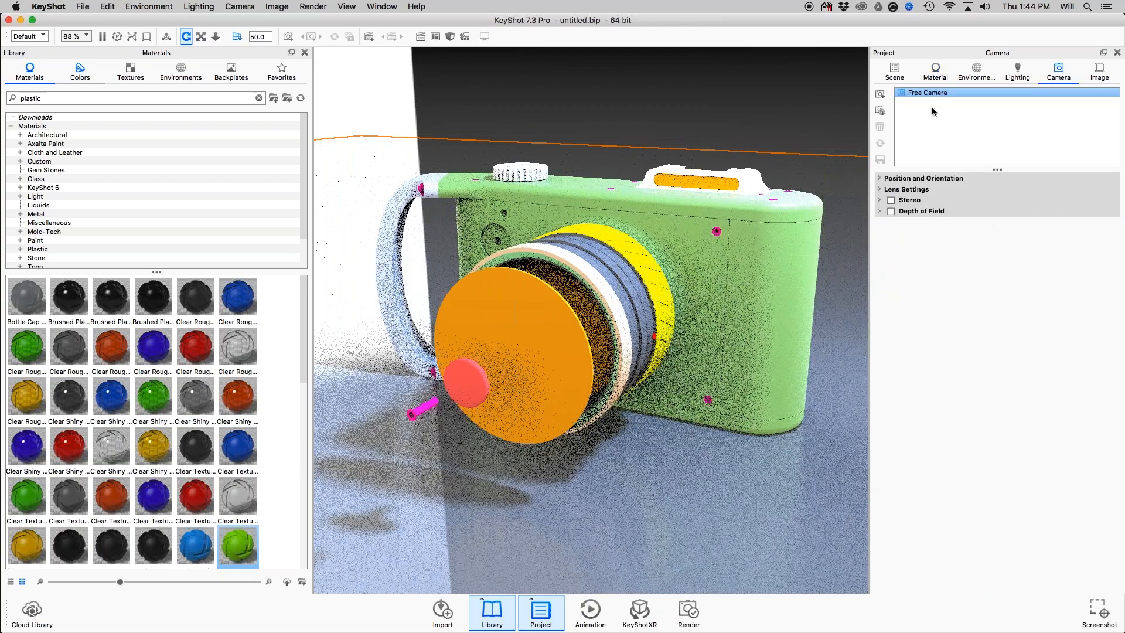
left_click(881, 95)
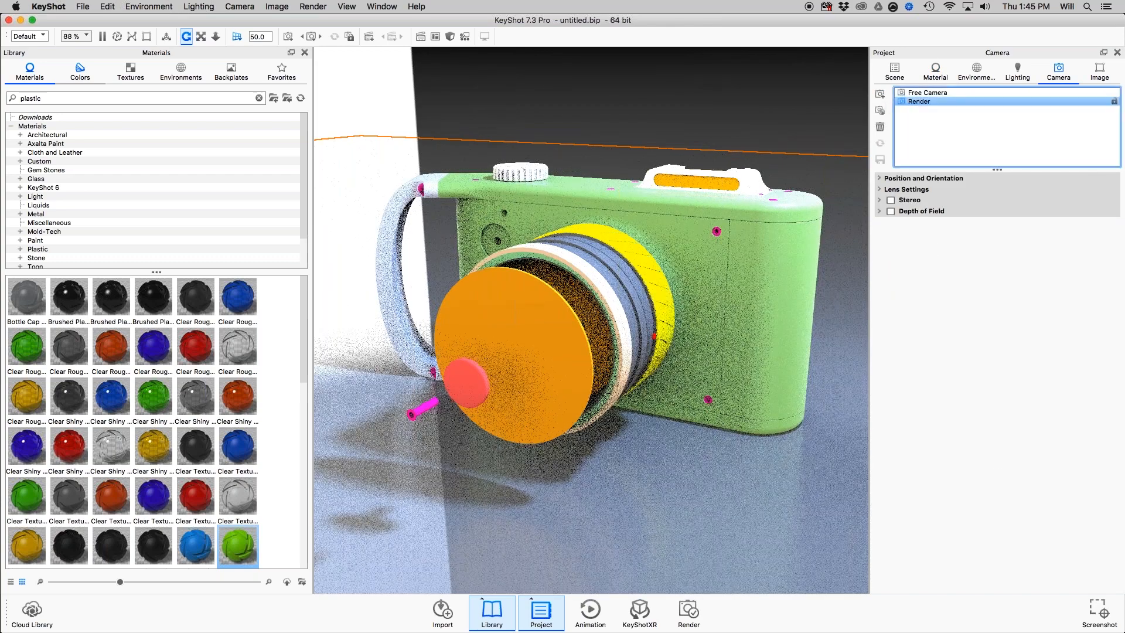
left_click(1115, 102)
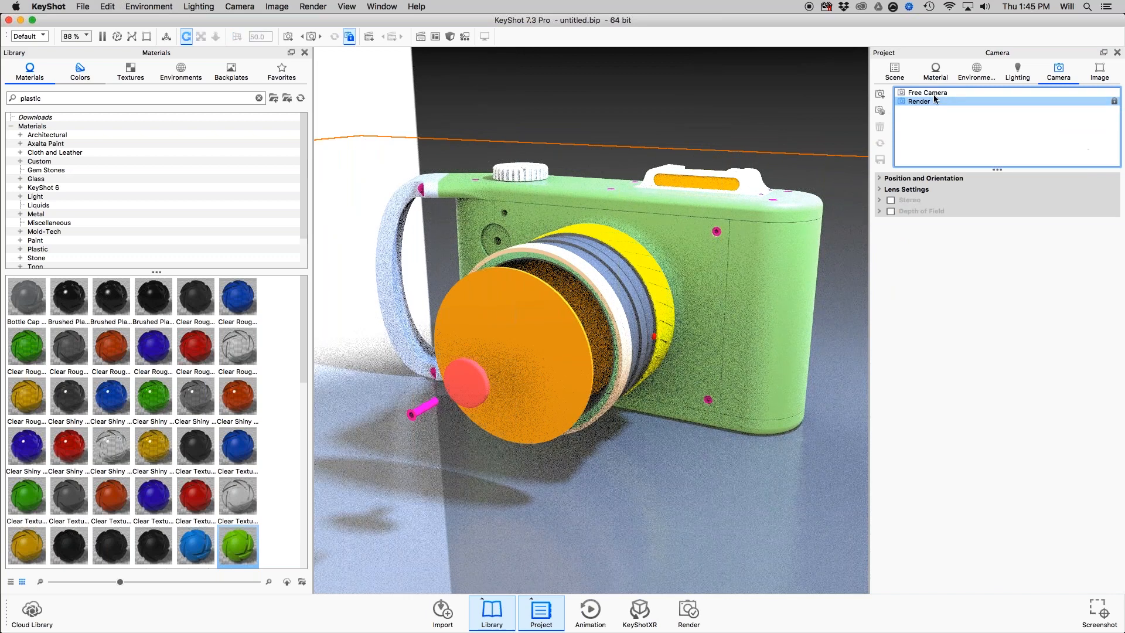
Switch to the free camera, orbit around the model, and reactivate the locked Render camera.
left_click(897, 77)
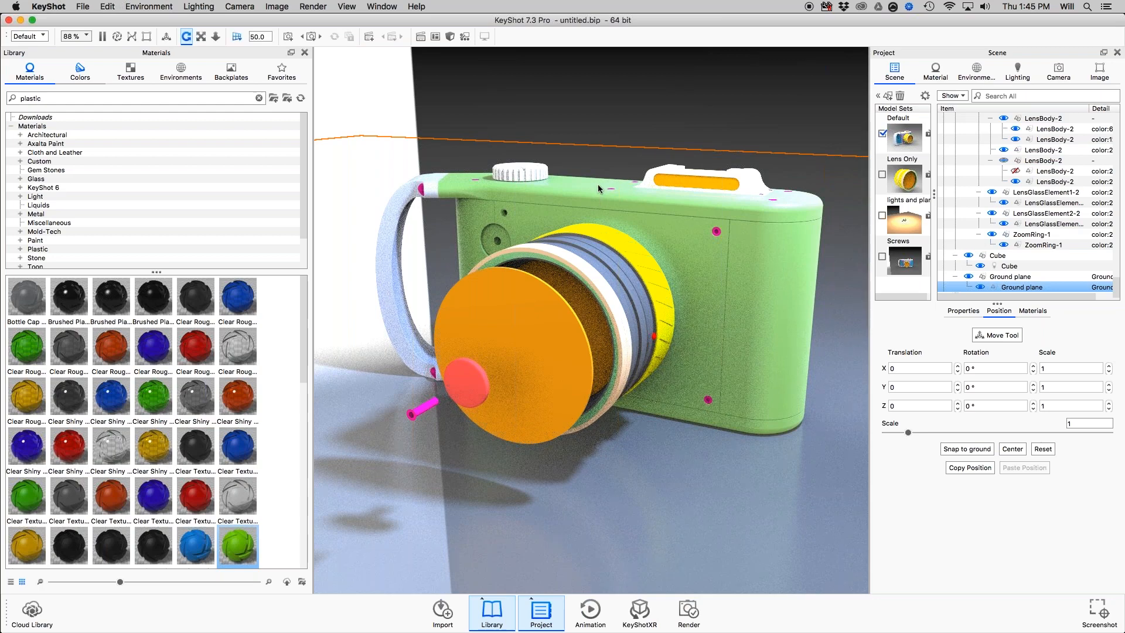
left_click_drag(600, 196, 674, 232)
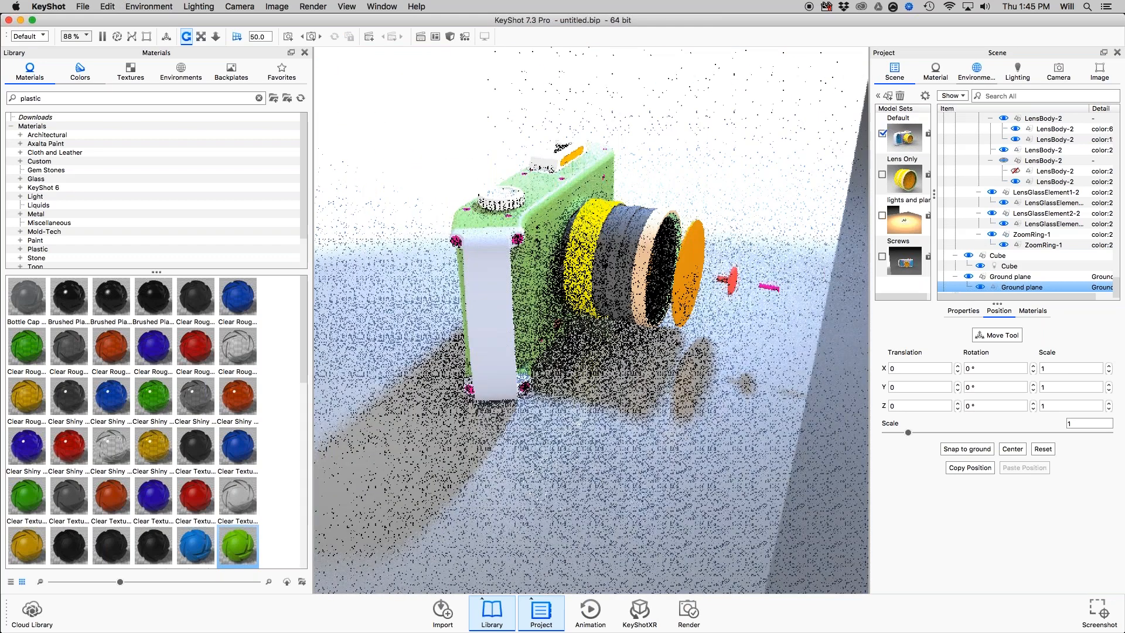
left_click(1058, 72)
left_click(972, 102)
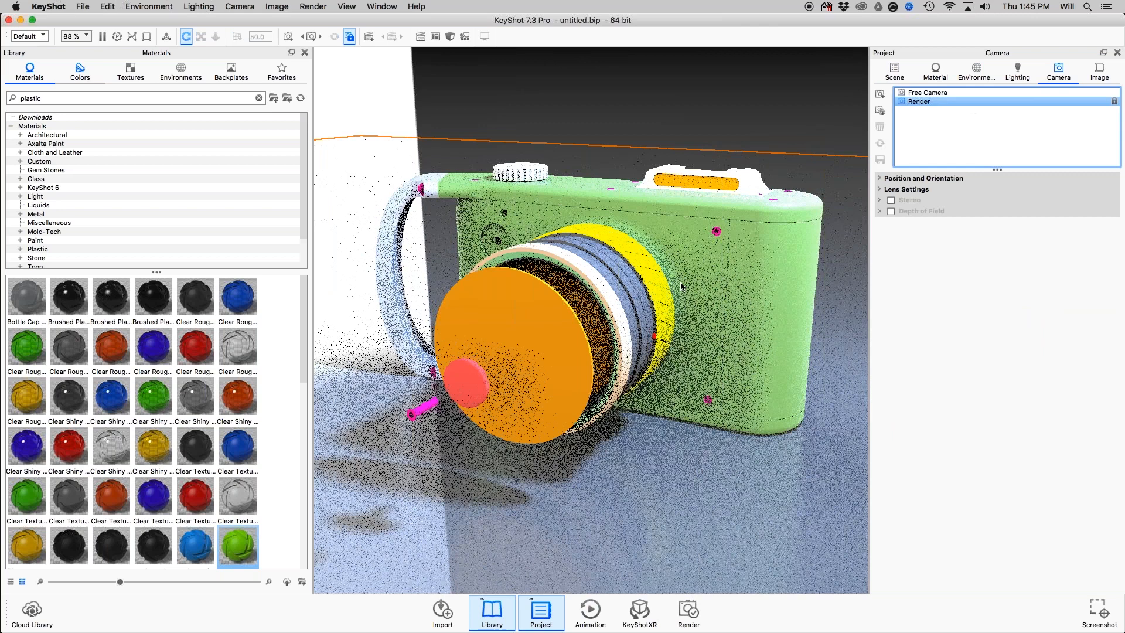
Open the dark lens body part's material for editing and leave the Render camera for the free camera.
left_click(895, 71)
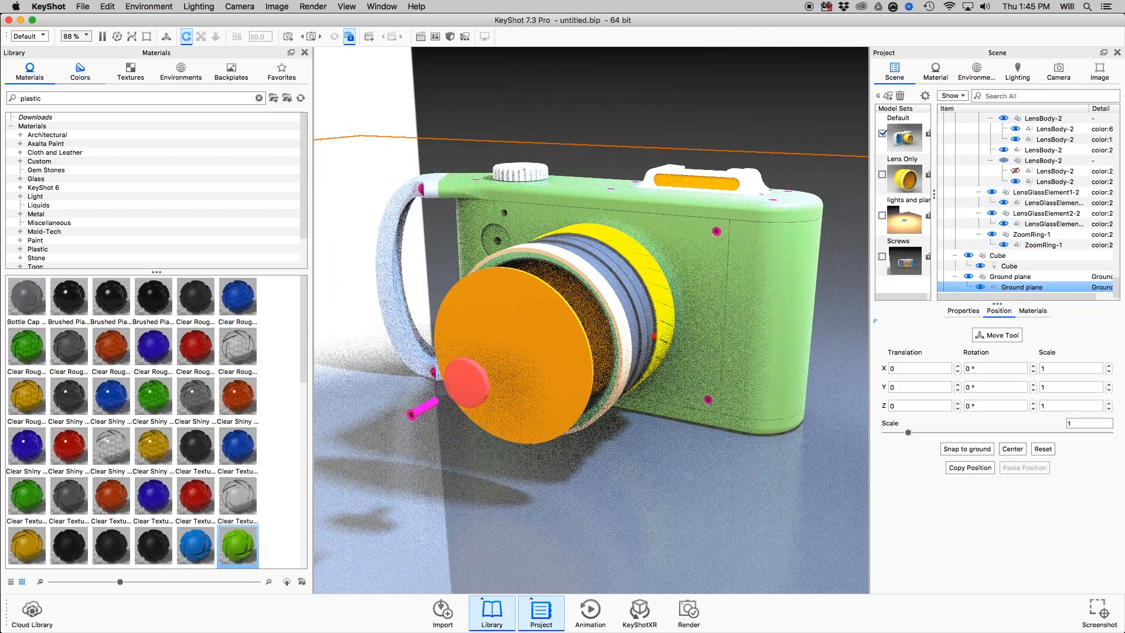
double_click(609, 287)
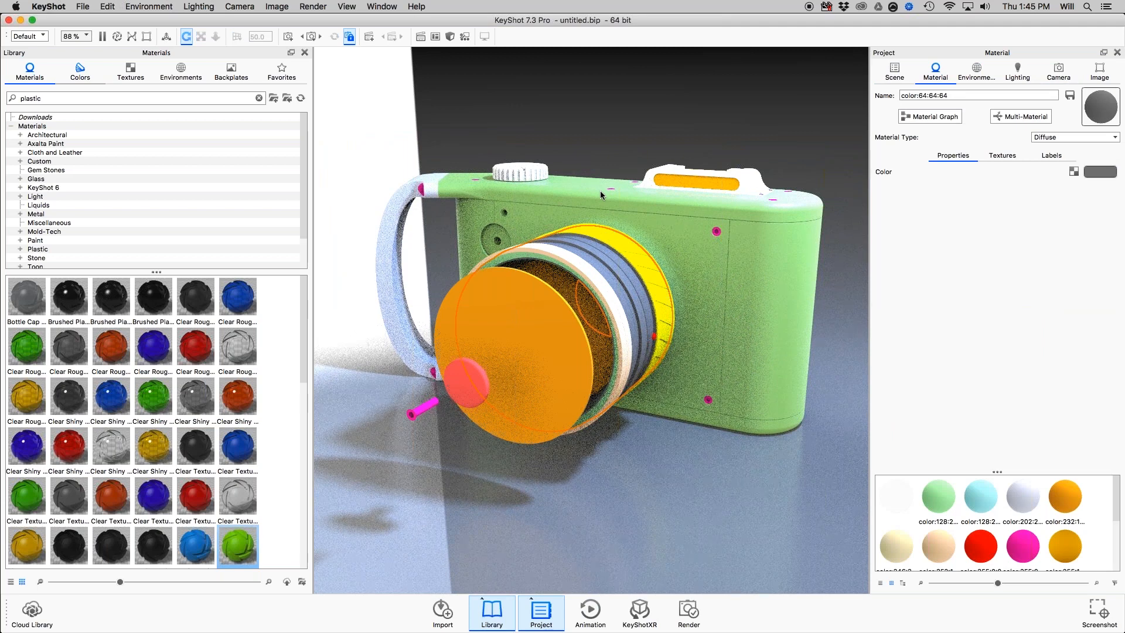
left_click_drag(600, 191, 572, 294)
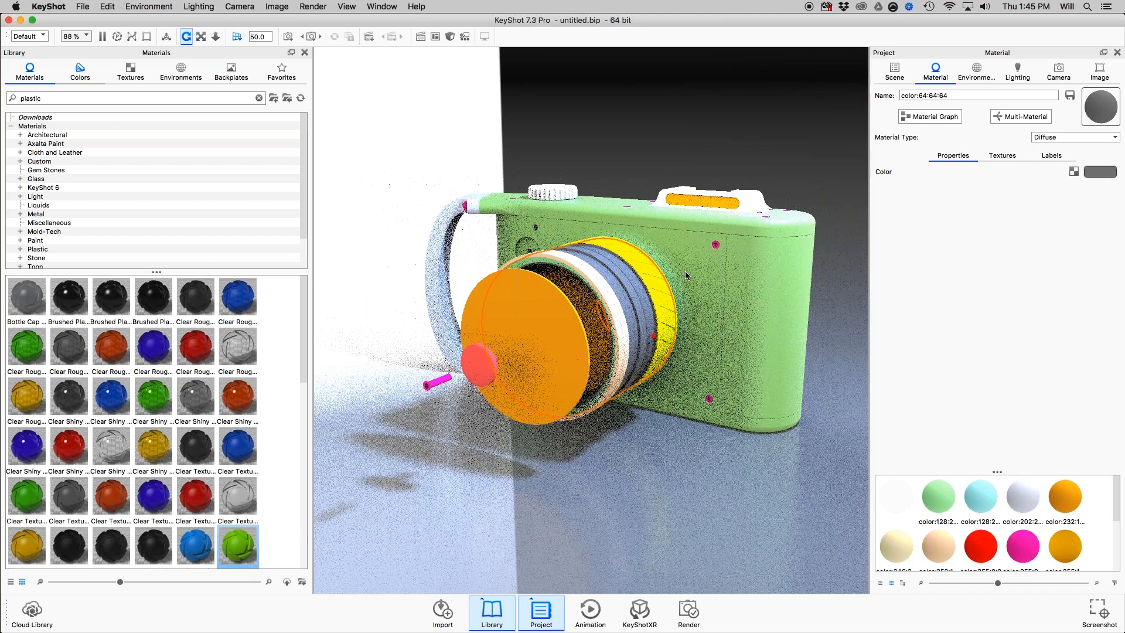
Enable real-time region rendering and shrink the region to about 280 × 337 px over the lens and adjoining front plate.
key("shift+r")
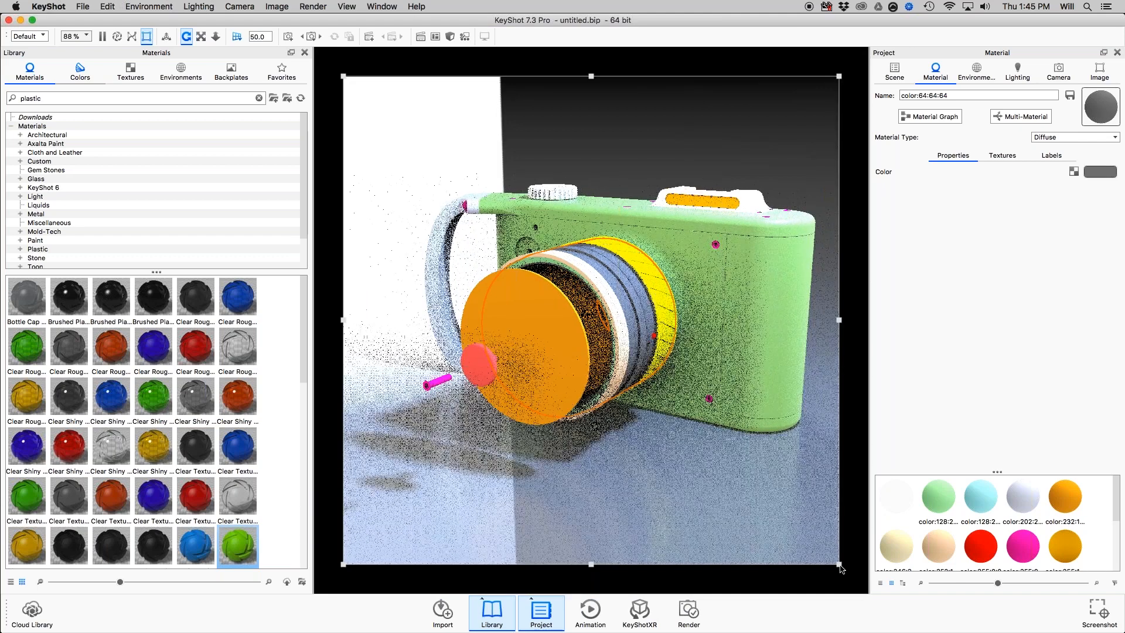
left_click_drag(343, 565, 576, 430)
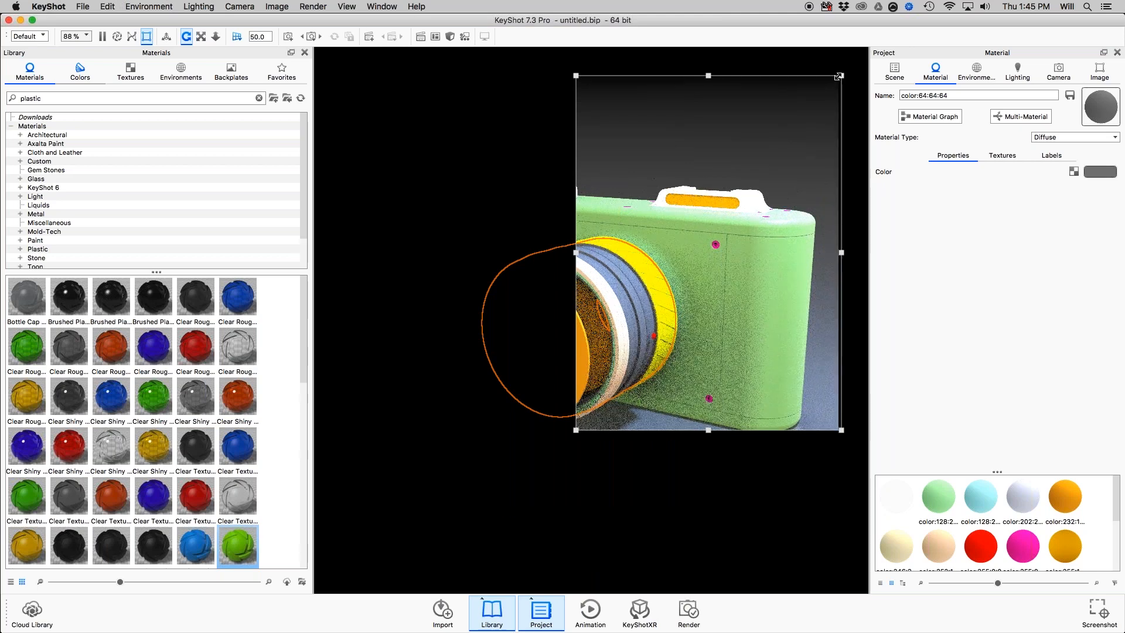
left_click_drag(839, 76, 738, 233)
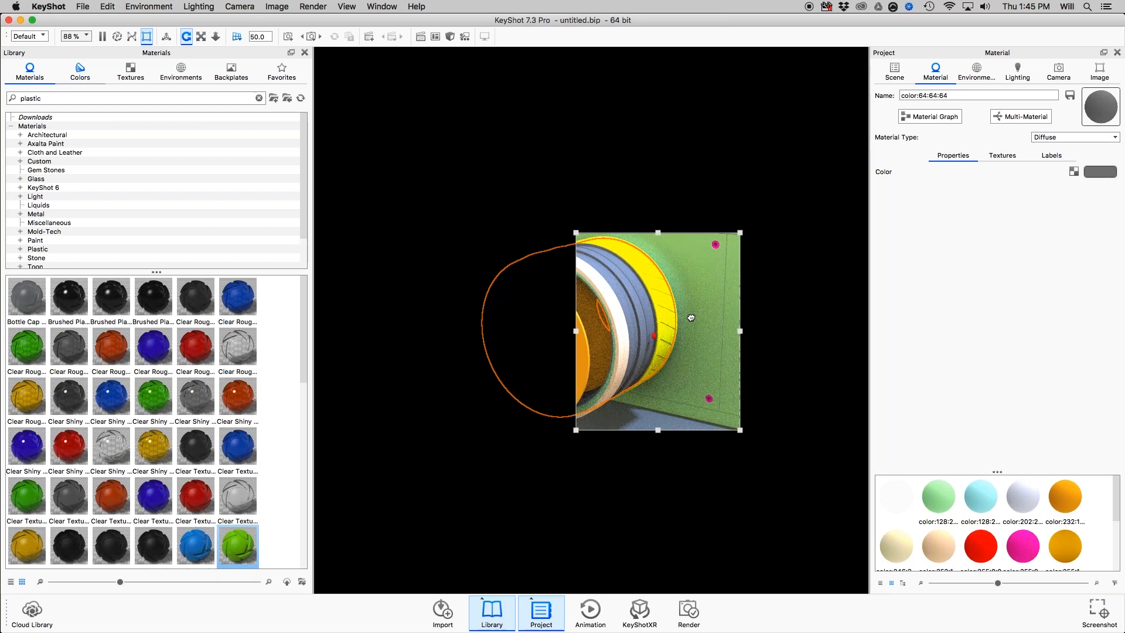
Turn off the render region, toggle it on and off in the image settings, and return to the scene tree.
key("shift+r")
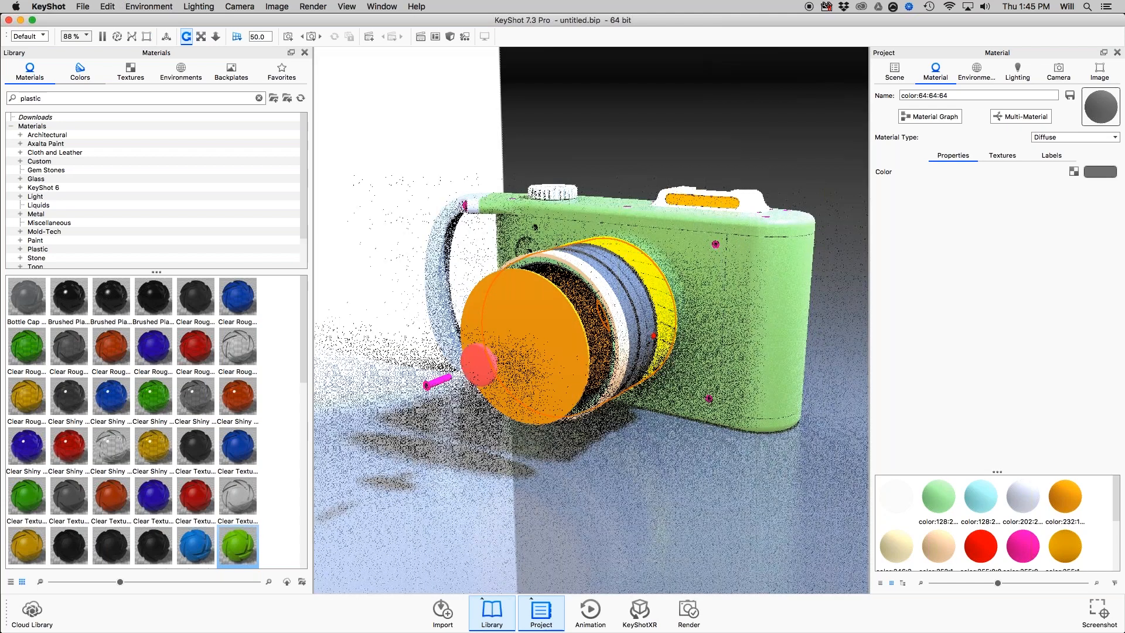
left_click(1100, 74)
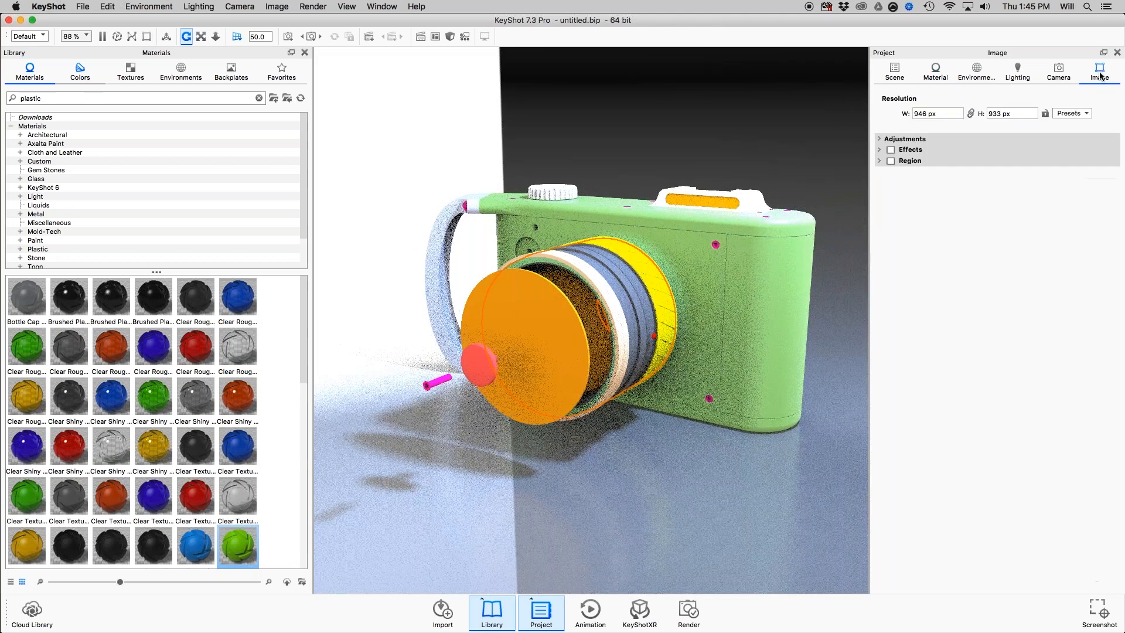
left_click(891, 161)
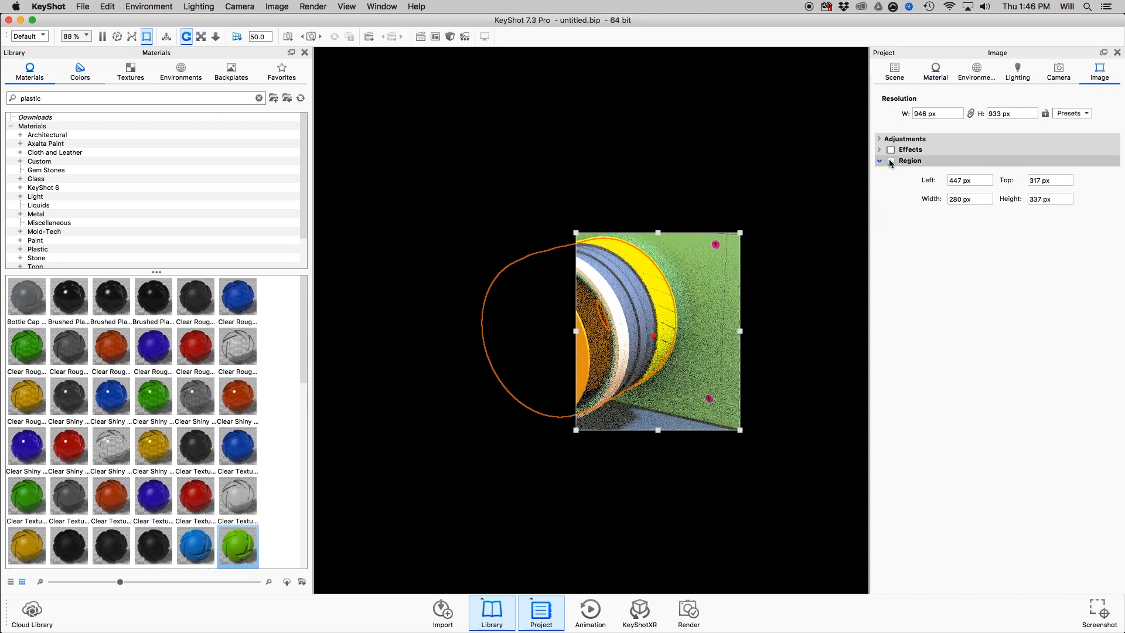
left_click(890, 161)
left_click(895, 72)
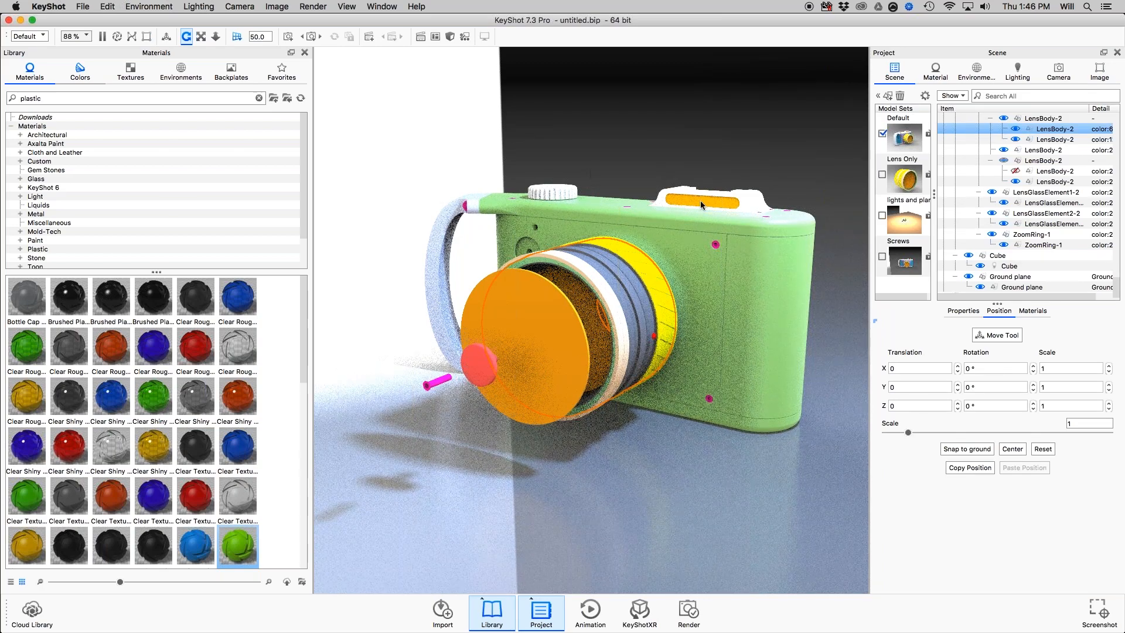
left_click_drag(701, 201, 756, 204)
Switch to Preview and advance the presentation from the Hotkeys slide to the Materials slide.
key("super+Tab")
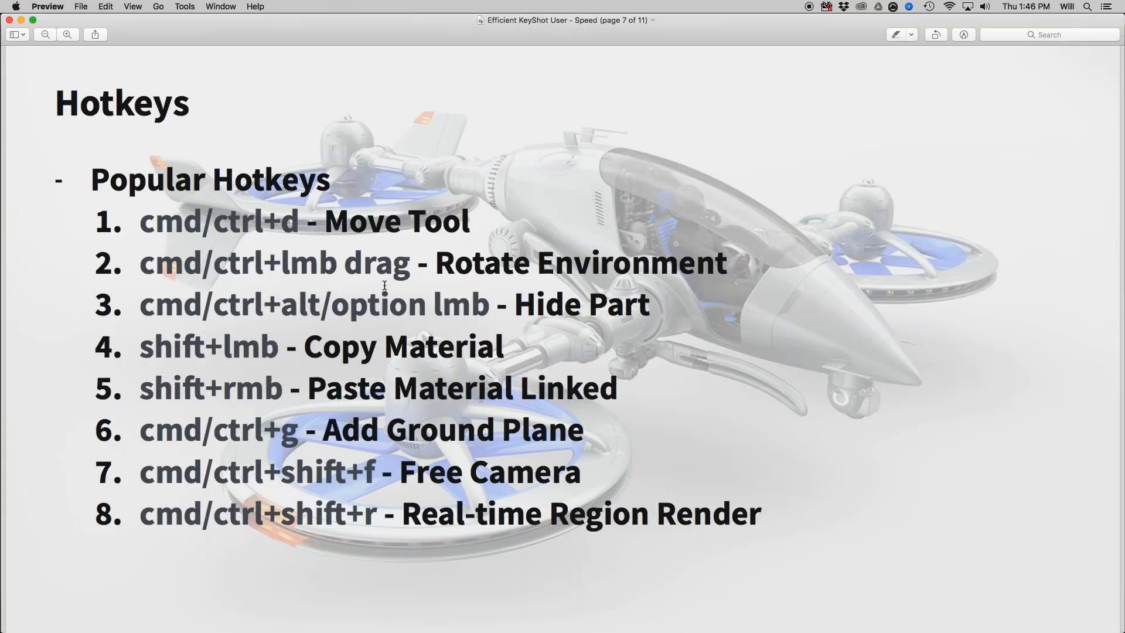
scroll(384, 285, "down", 1)
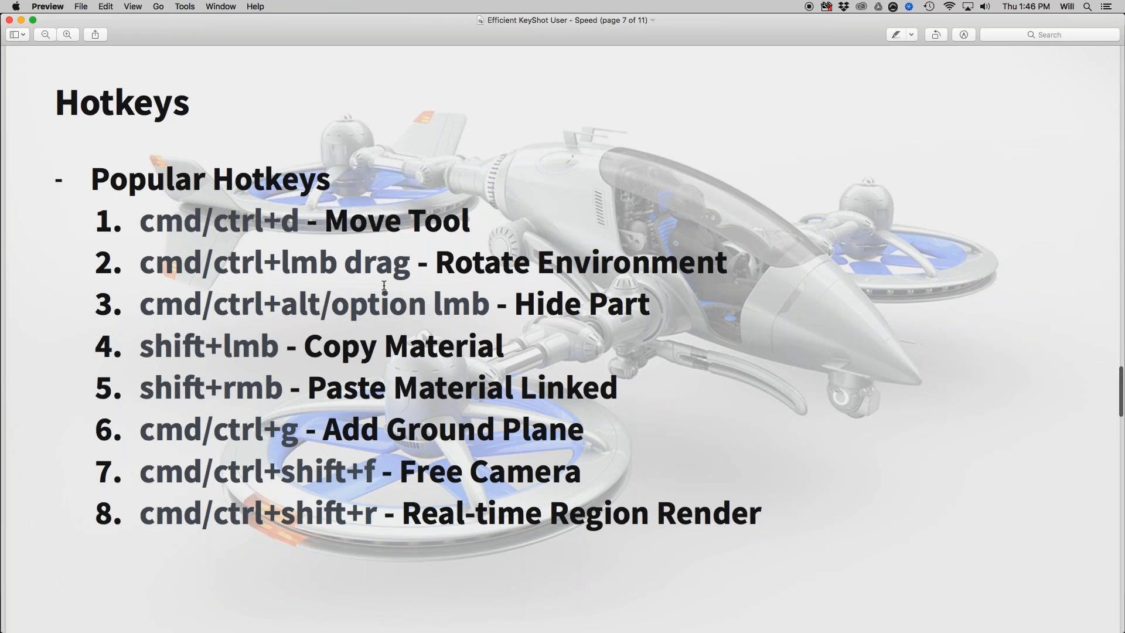
scroll(384, 285, "down", 2)
scroll(384, 285, "down", 4)
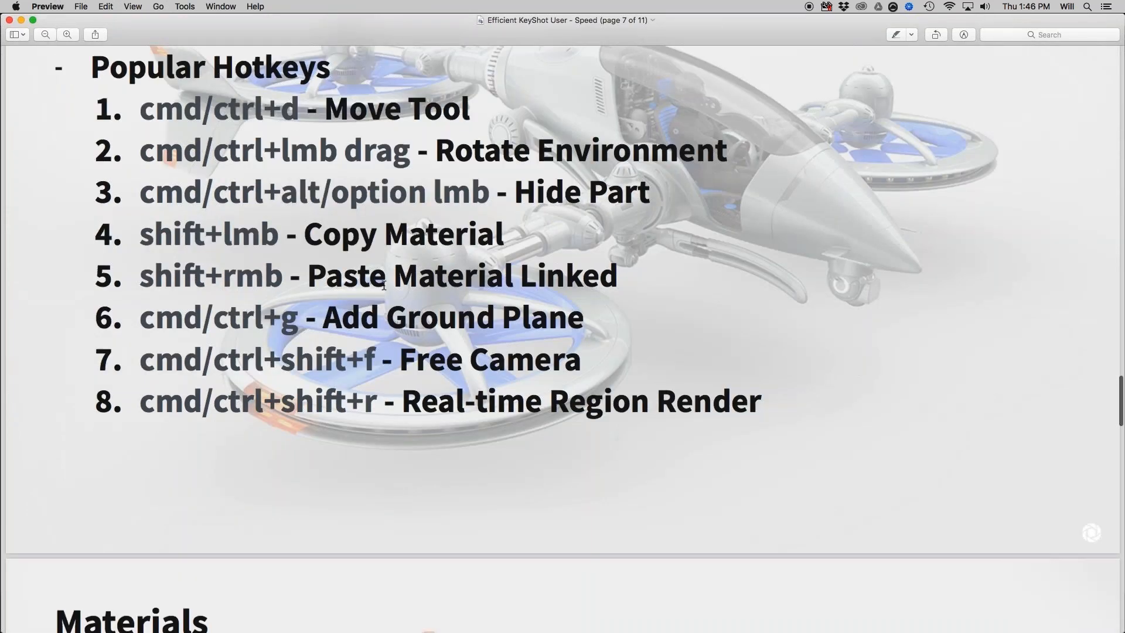
scroll(384, 286, "down", 10)
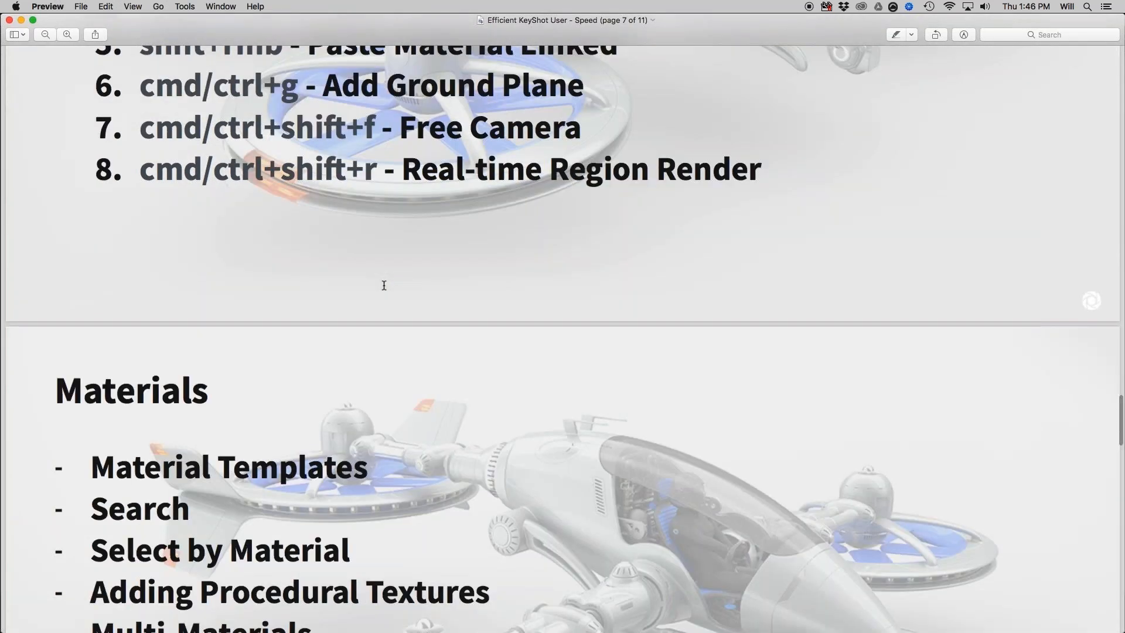
scroll(410, 263, "down", 1)
scroll(424, 242, "down", 8)
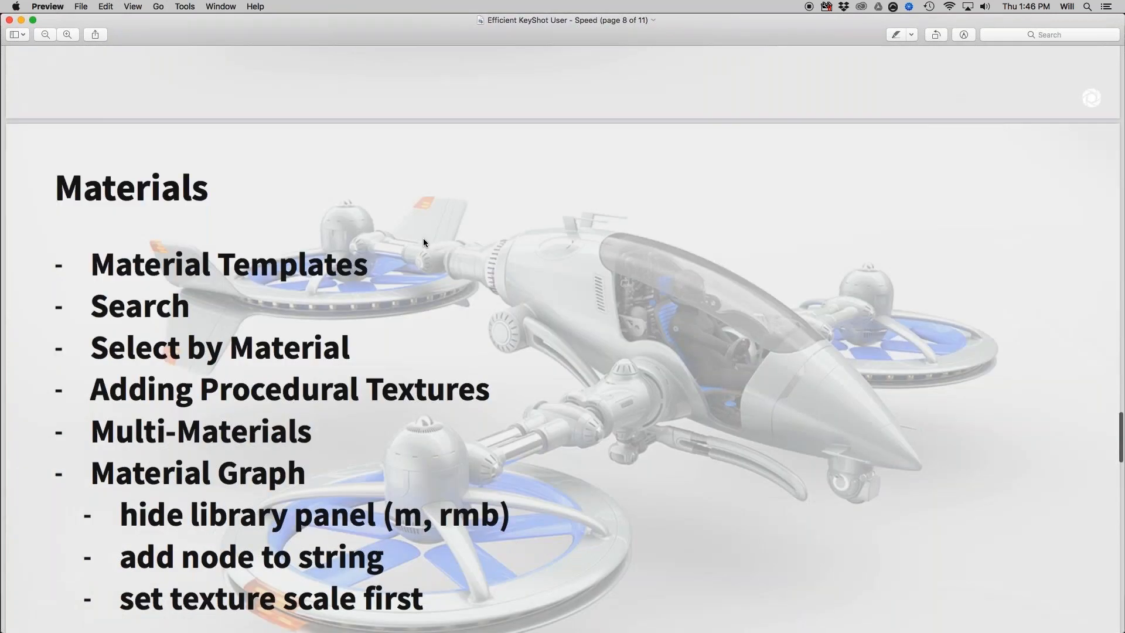
scroll(425, 243, "down", 4)
scroll(425, 242, "down", 1)
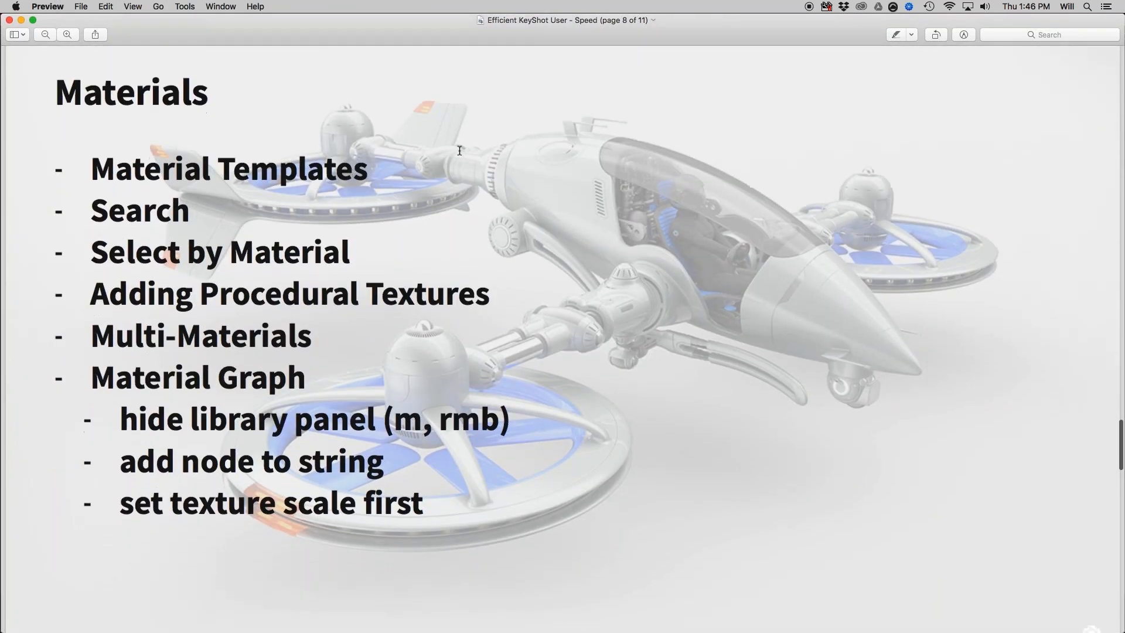
Switch back to KeyShot and close it without saving the changes to the untitled camera scene.
scroll(297, 97, "up", 2)
scroll(297, 97, "down", 2)
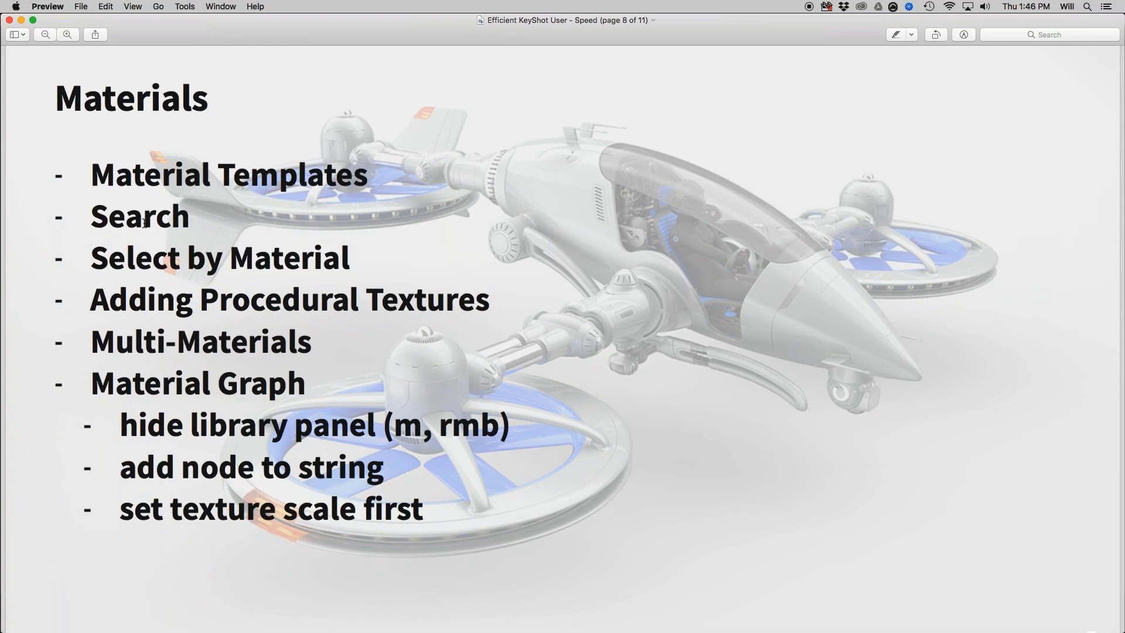
key("super+Tab")
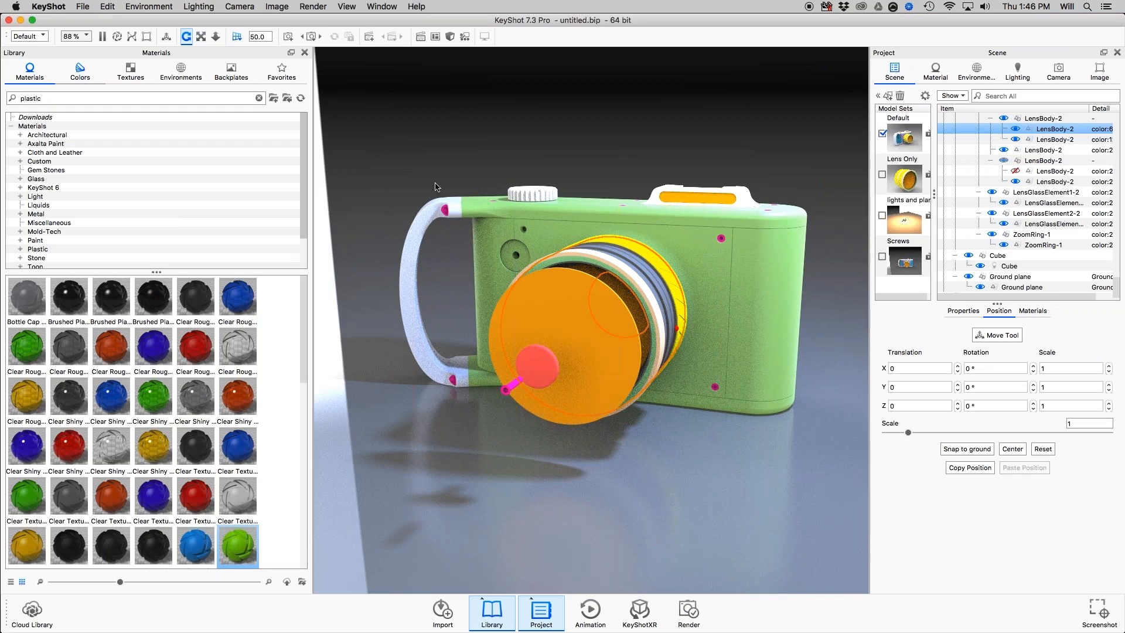
left_click_drag(436, 186, 498, 156)
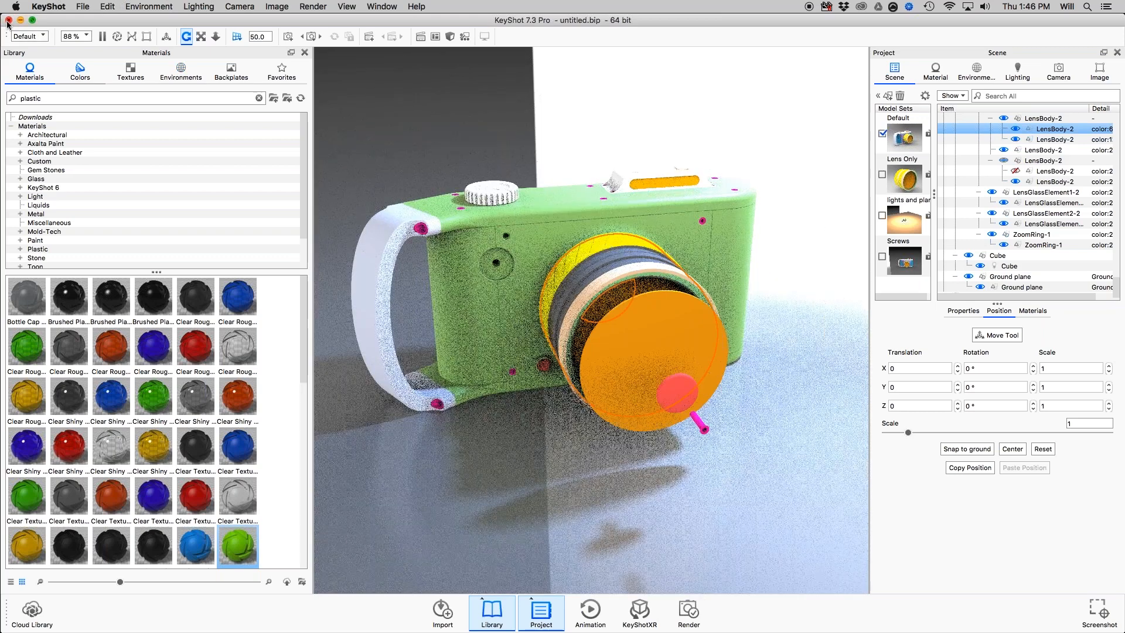
left_click_drag(549, 213, 657, 322)
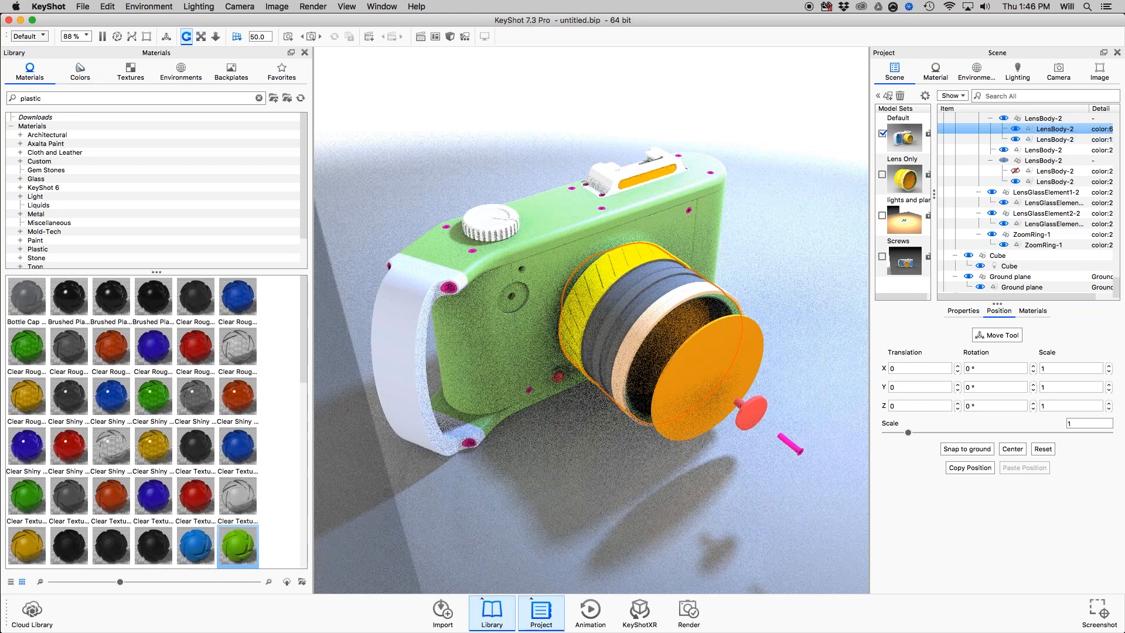
left_click(9, 20)
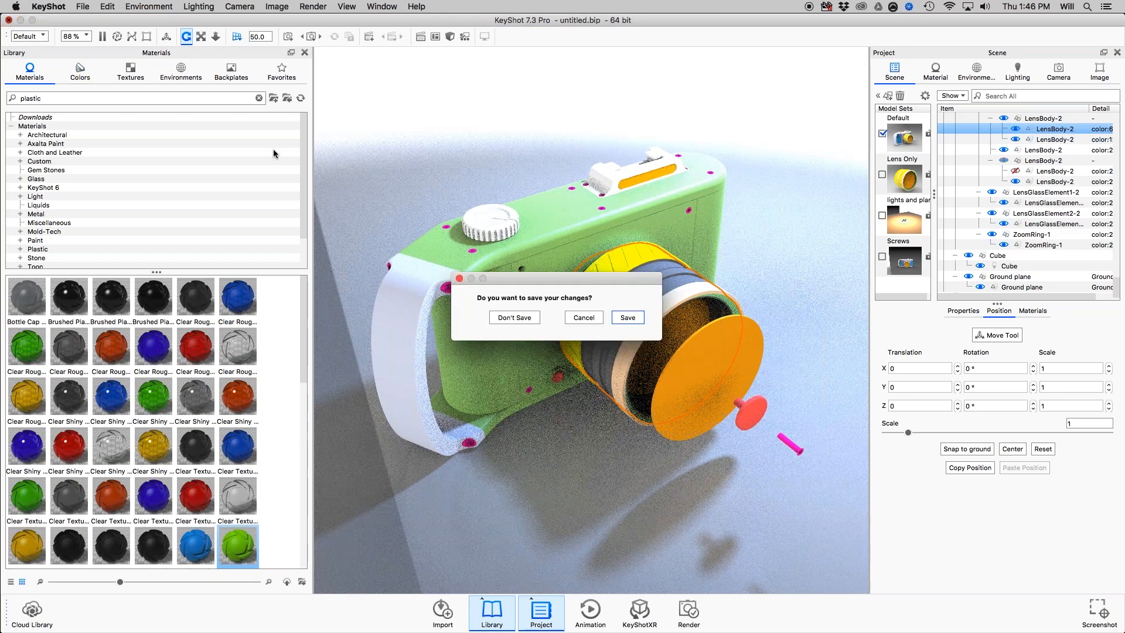
left_click(515, 317)
Relaunch KeyShot and start importing the TrainingCamera2017.SLDASM assembly.
key("super+space")
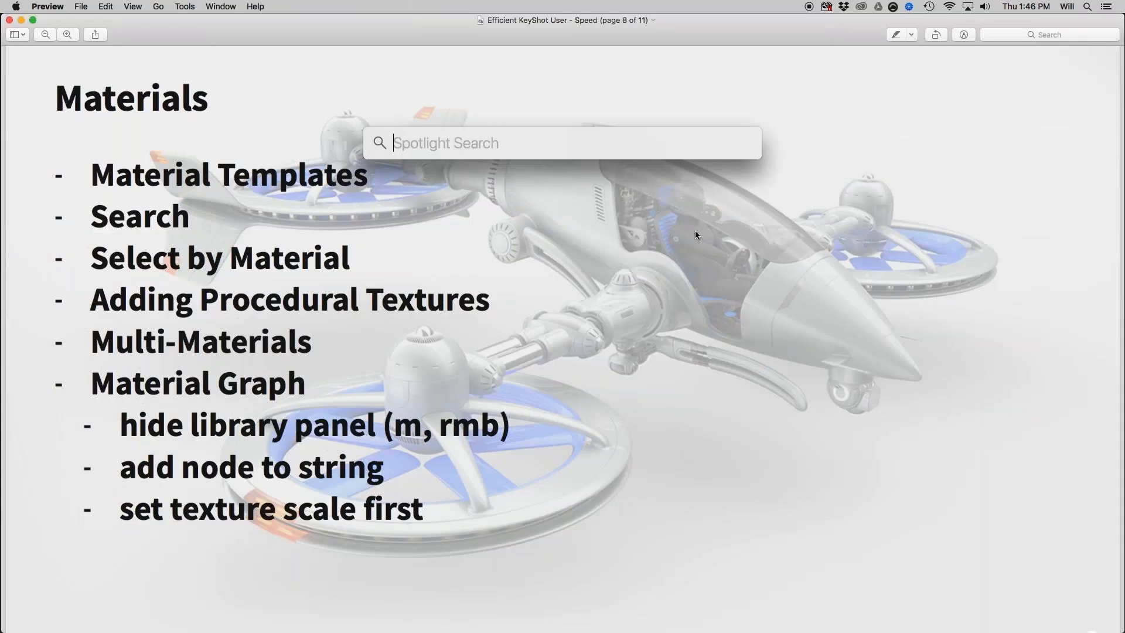
type("key")
key("Return")
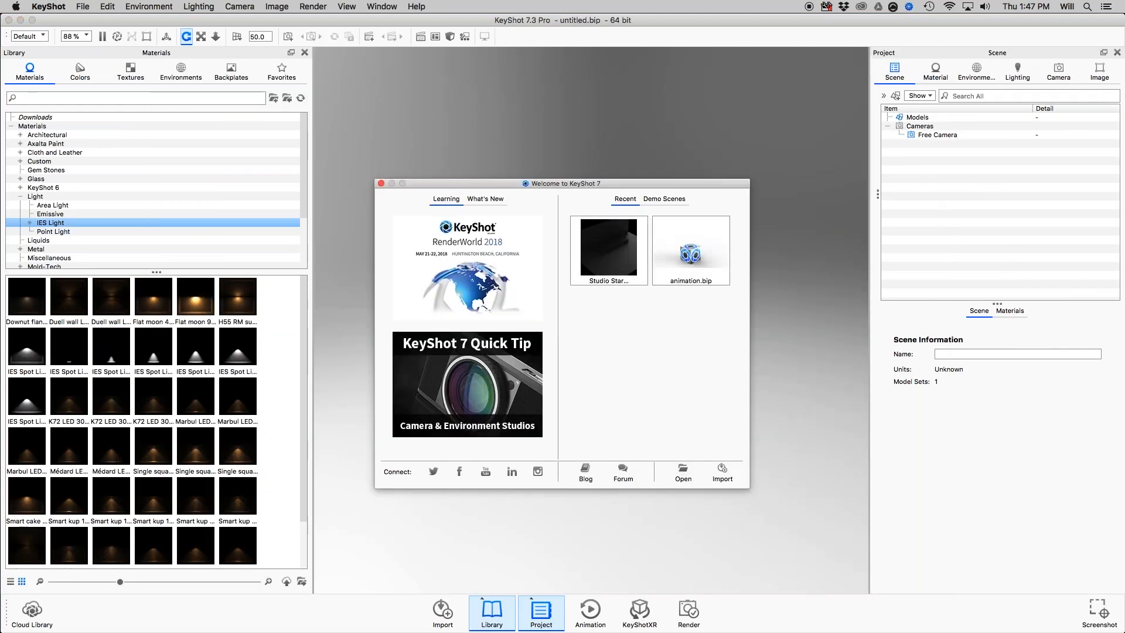
left_click_drag(1124, 194, 550, 109)
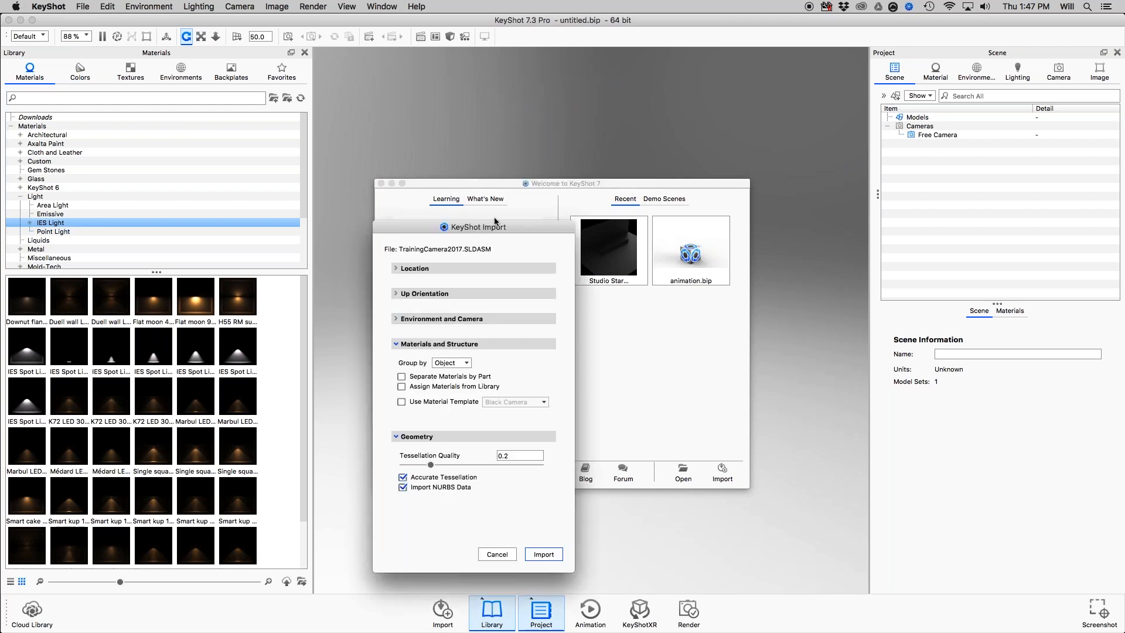
left_click_drag(495, 221, 561, 117)
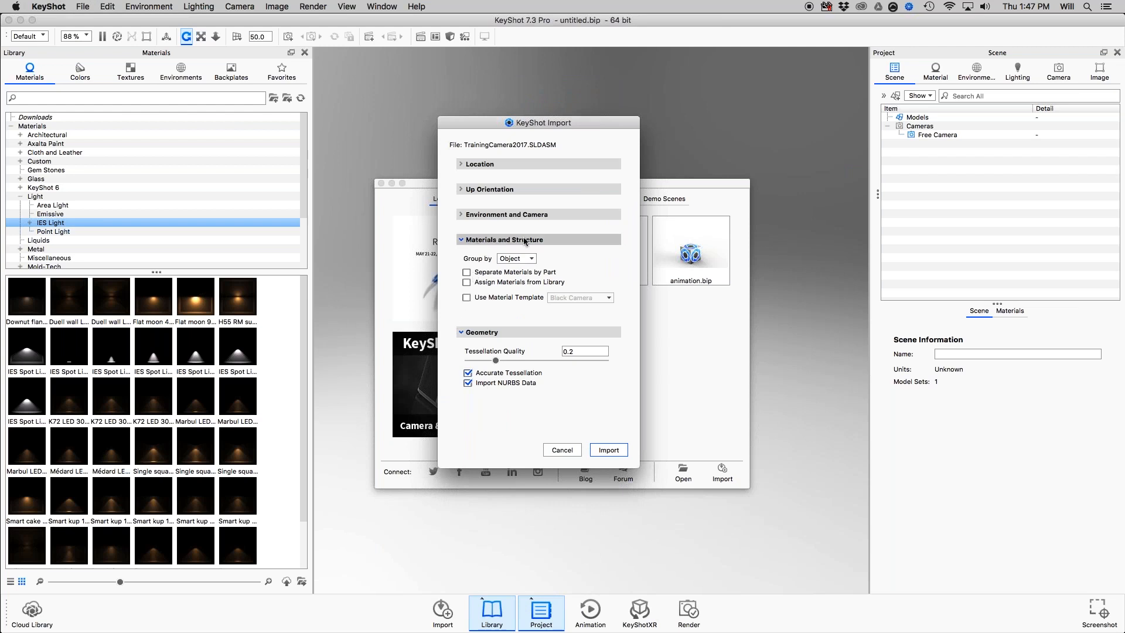
Toggle the Black Camera material template option on and off, and import the assembly with the template option turned off.
left_click(467, 297)
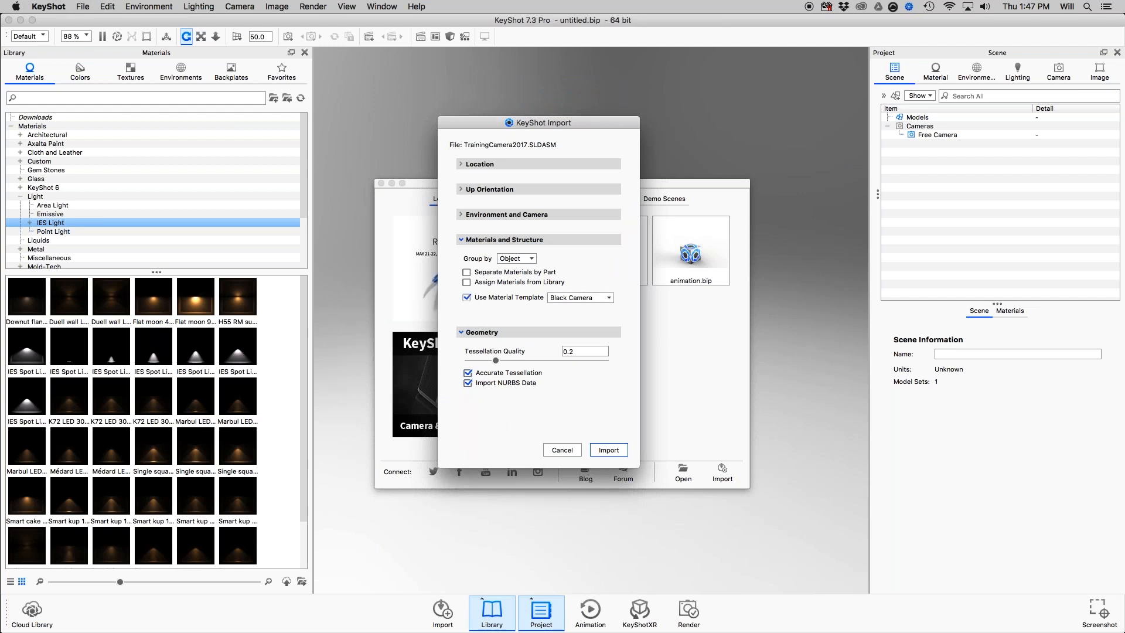
left_click(578, 298)
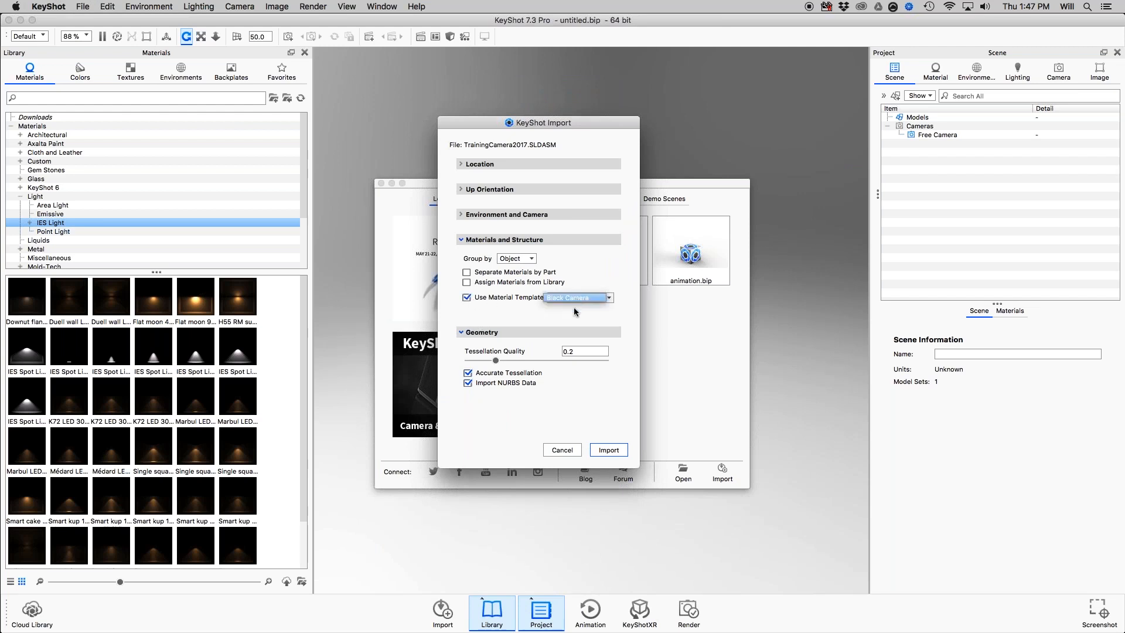
left_click(467, 299)
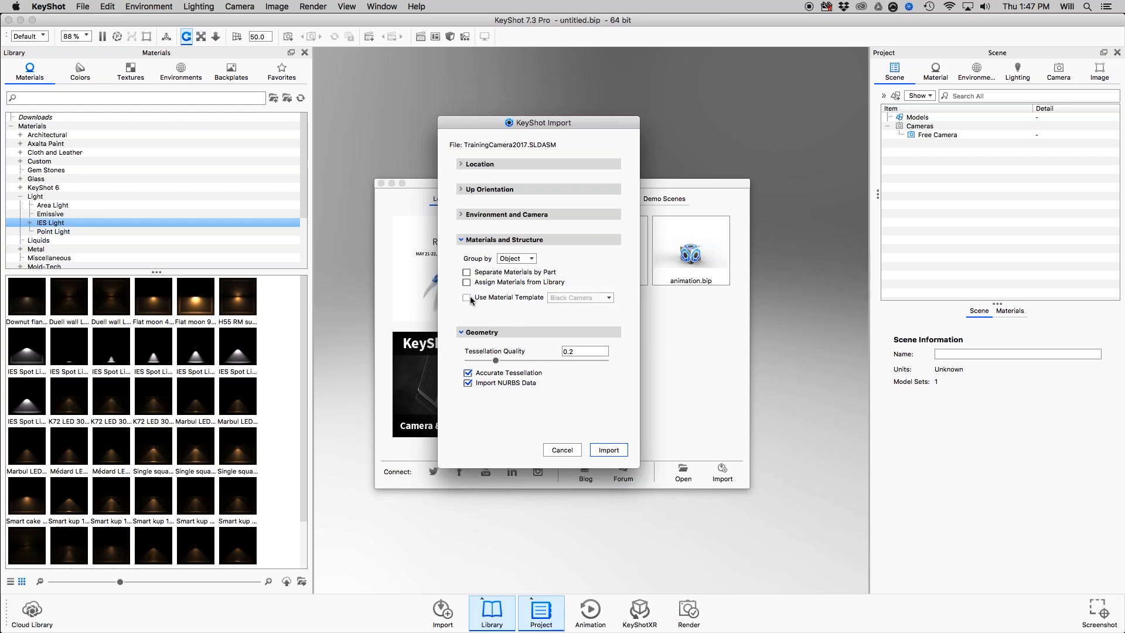
left_click(470, 298)
left_click(468, 298)
left_click(608, 449)
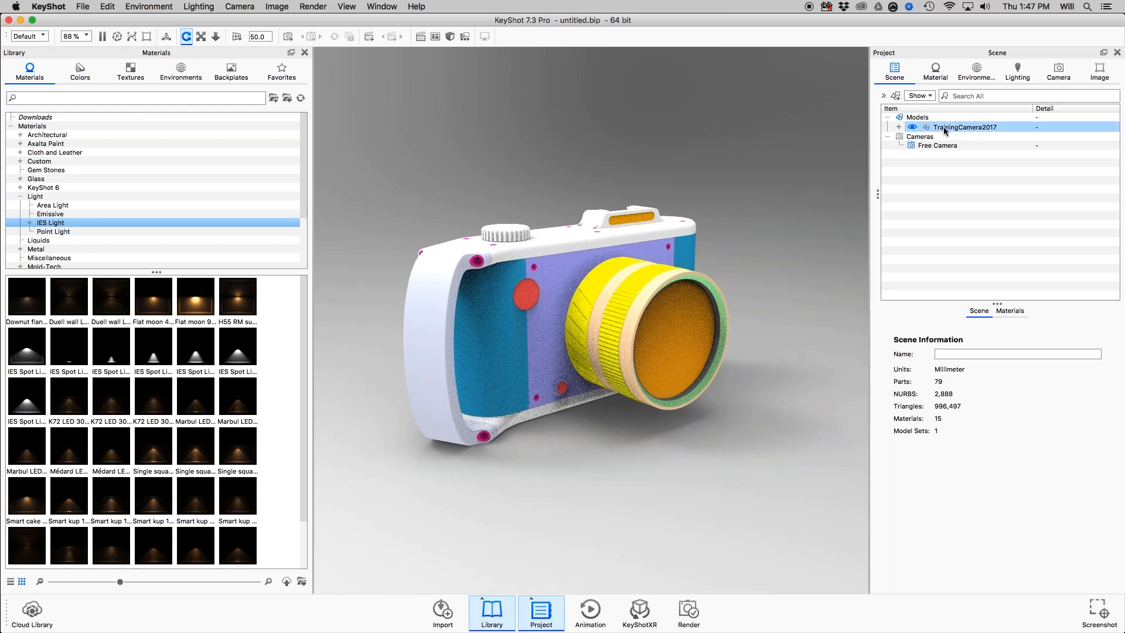
Select the TrainingCamera2017 model, list its materials, and narrow the library panel.
left_click(1049, 128)
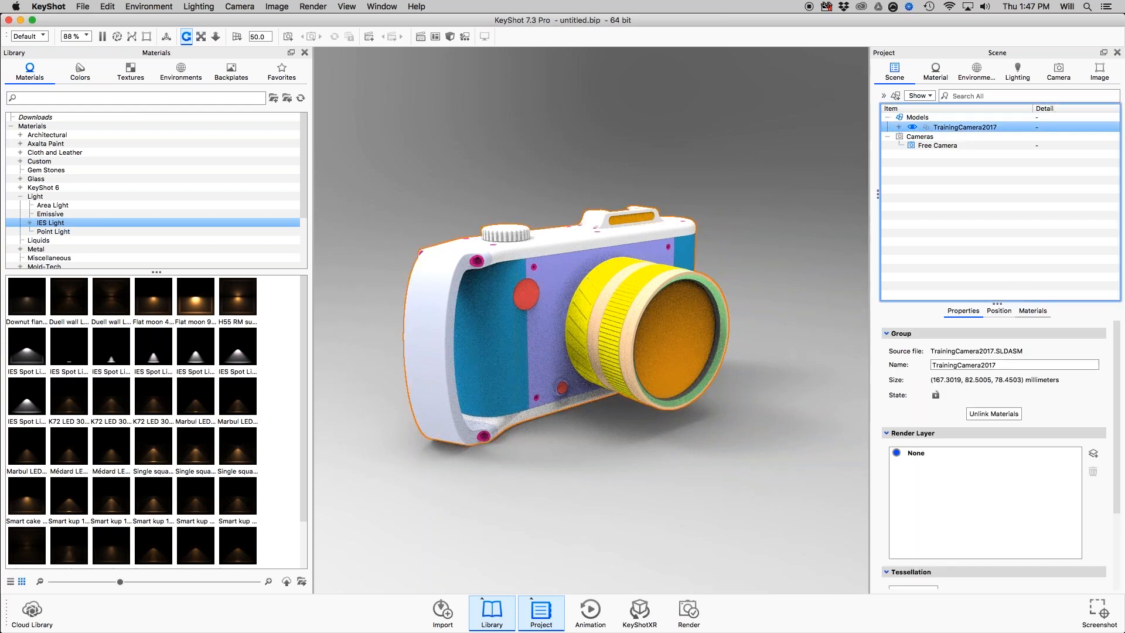
left_click(1033, 310)
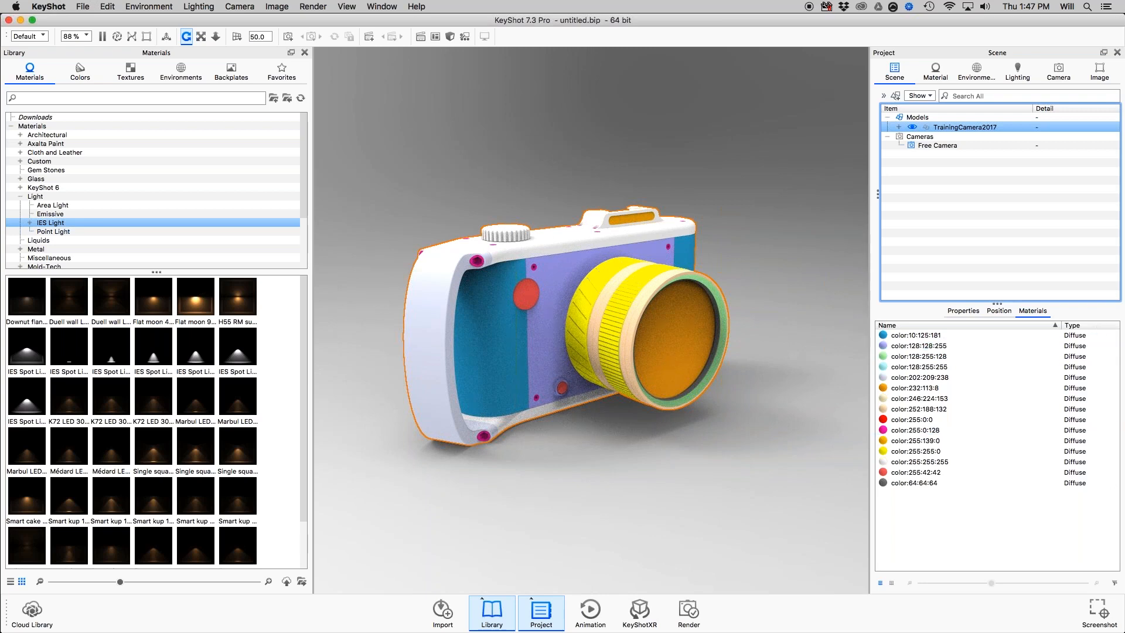
left_click_drag(311, 266, 181, 266)
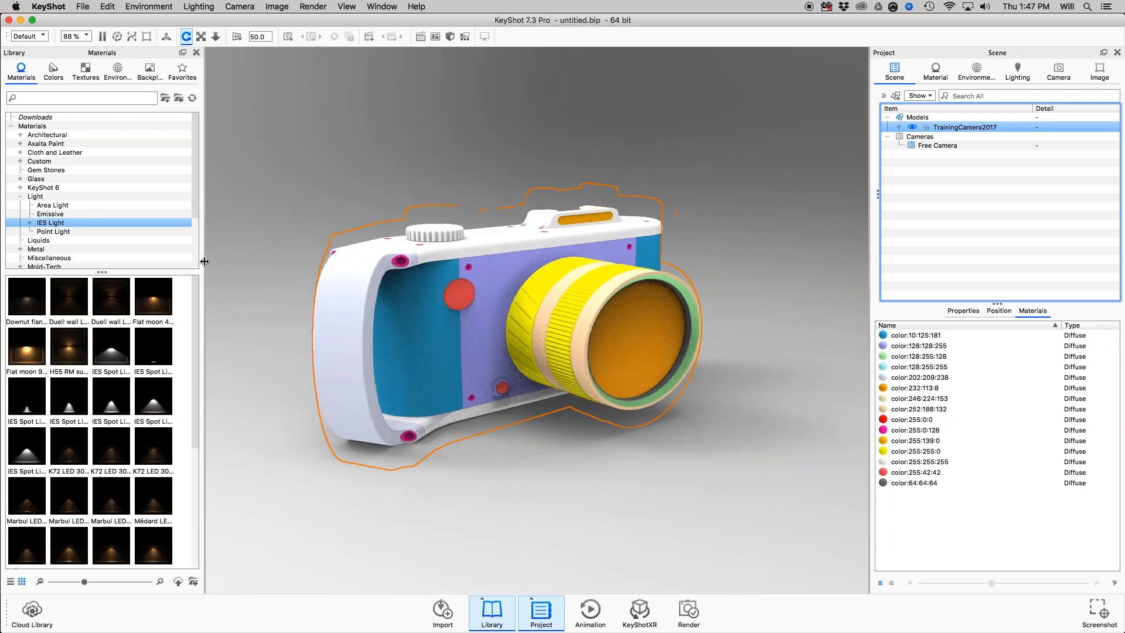
Dock the Material Templates window above the library and apply the Black Camera template to the whole scene.
left_click(382, 6)
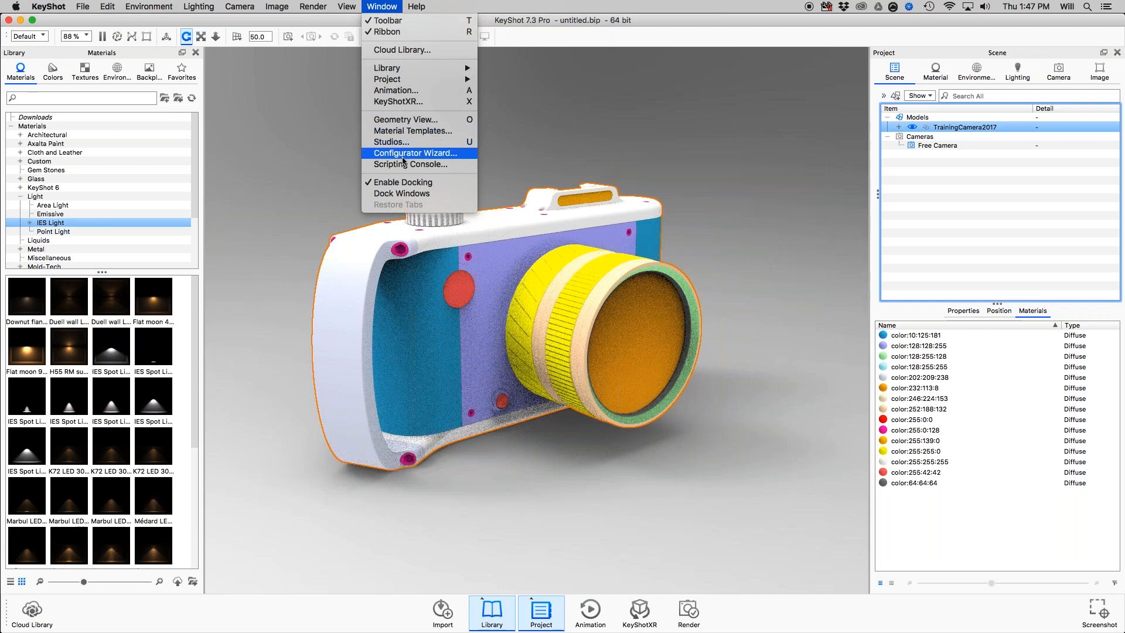
left_click(390, 131)
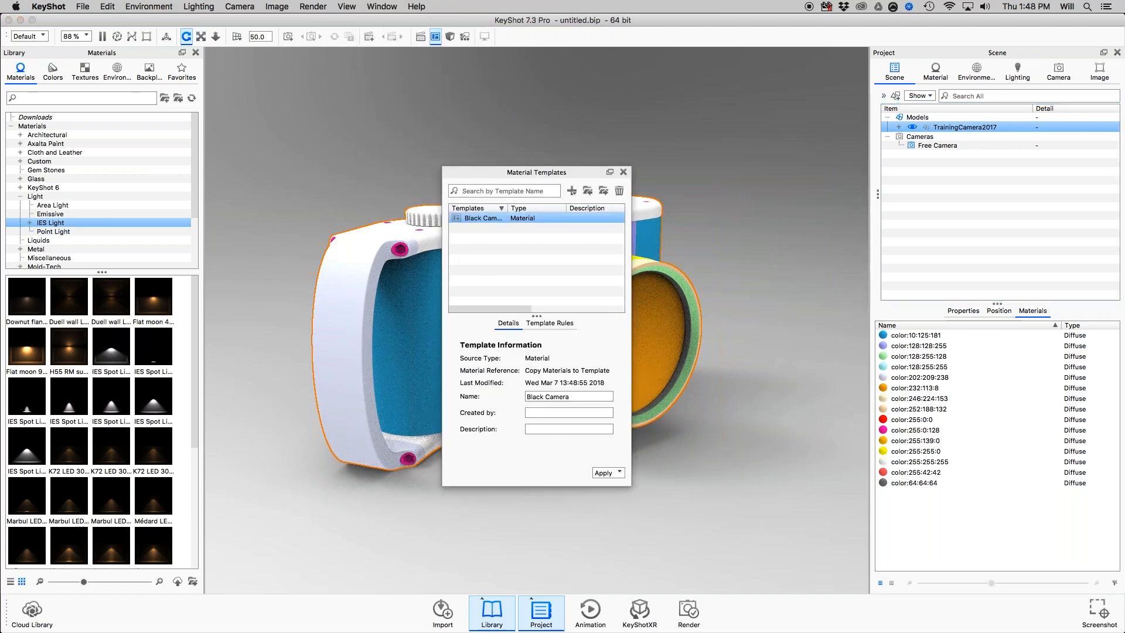
left_click_drag(515, 172, 103, 54)
left_click_drag(122, 64, 104, 59)
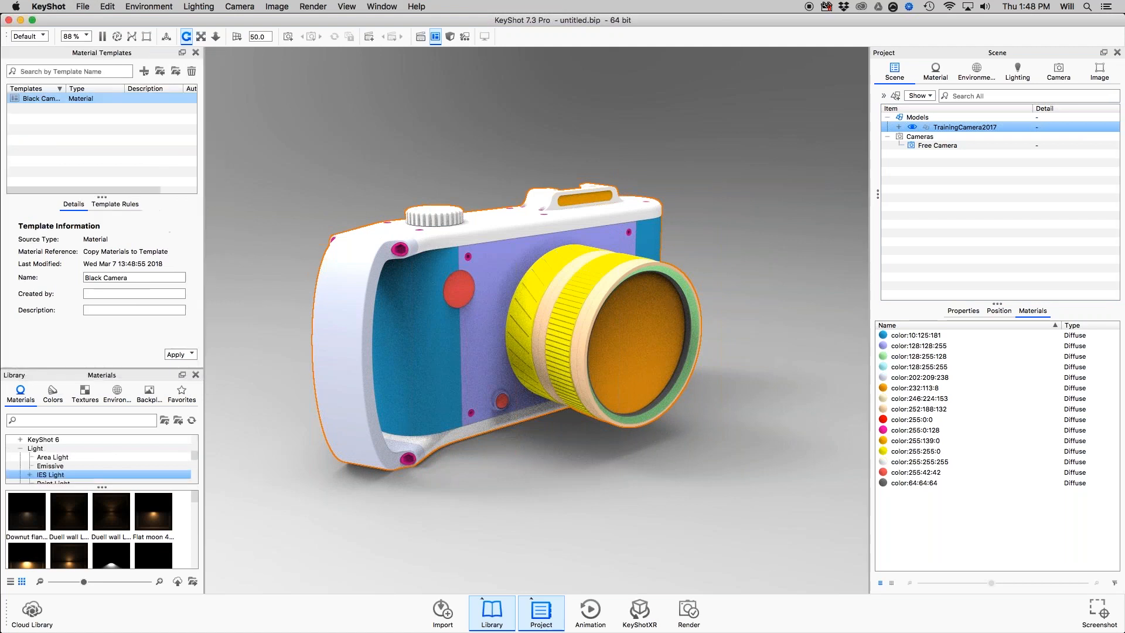
left_click(191, 355)
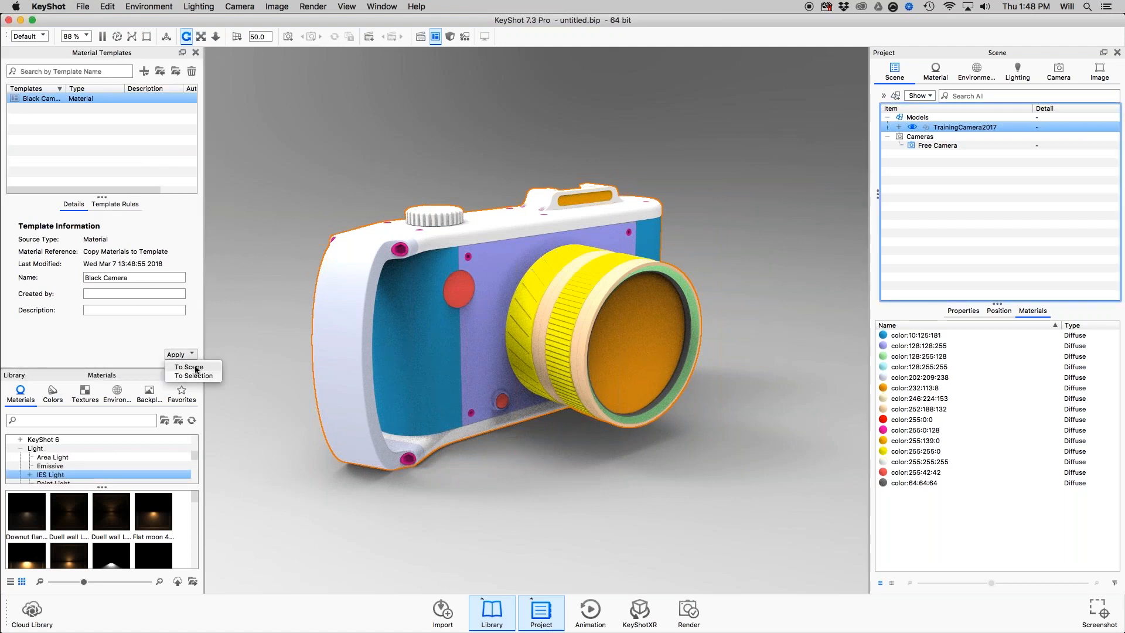
left_click(196, 367)
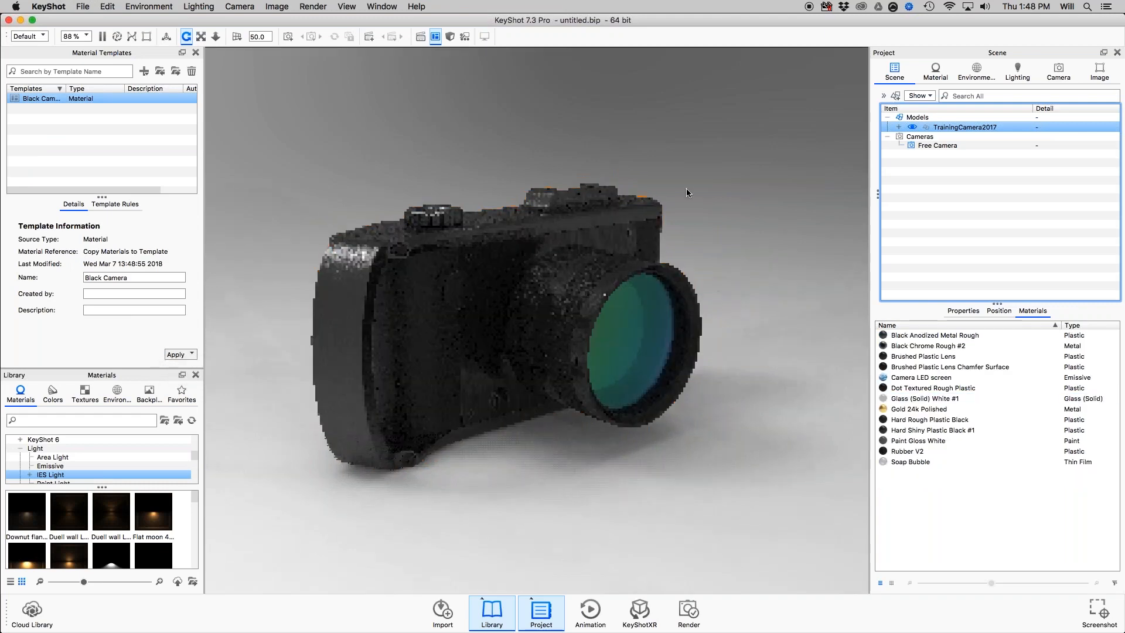
Examine the camera's template materials from several angles and distances, and enlarge the library panel's height.
left_click_drag(706, 458, 644, 187)
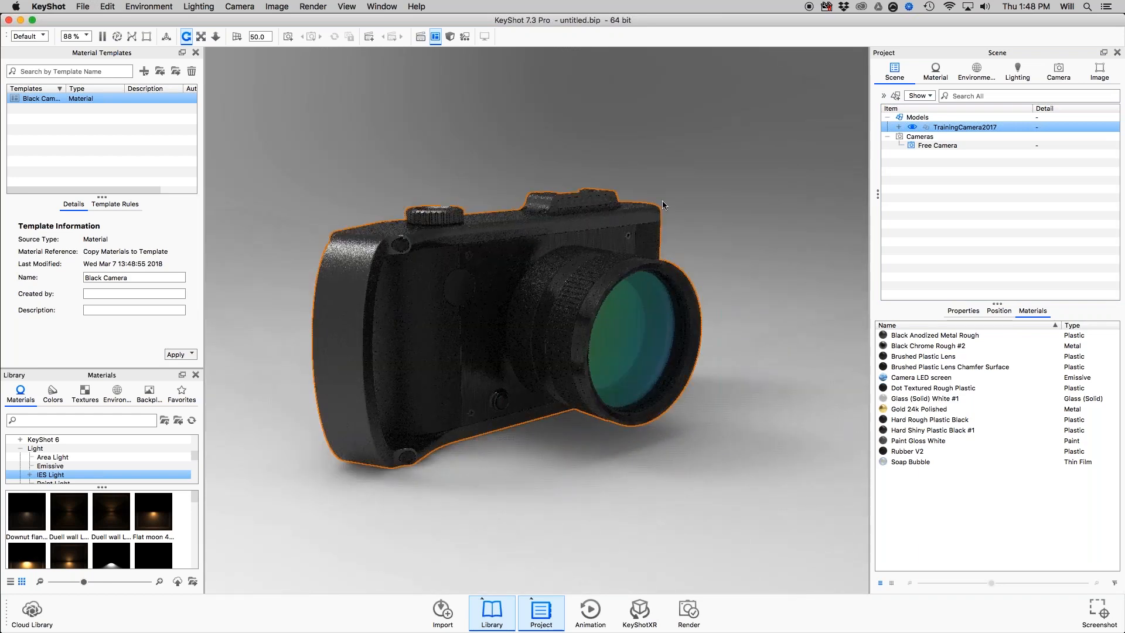
left_click_drag(696, 240, 651, 201)
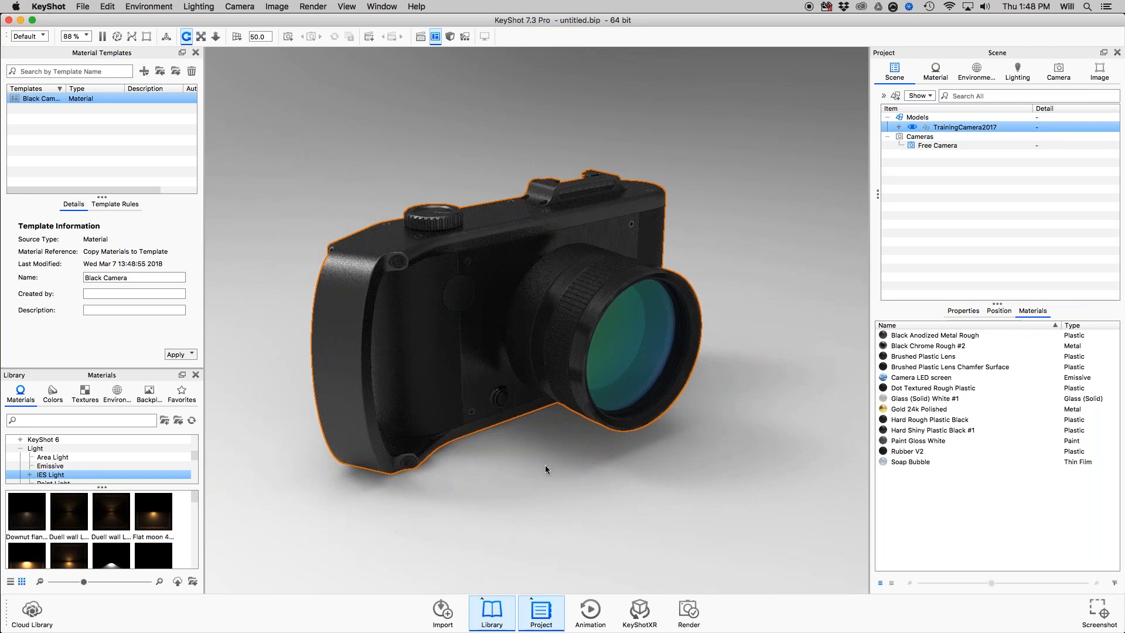
scroll(545, 466, "down", 10)
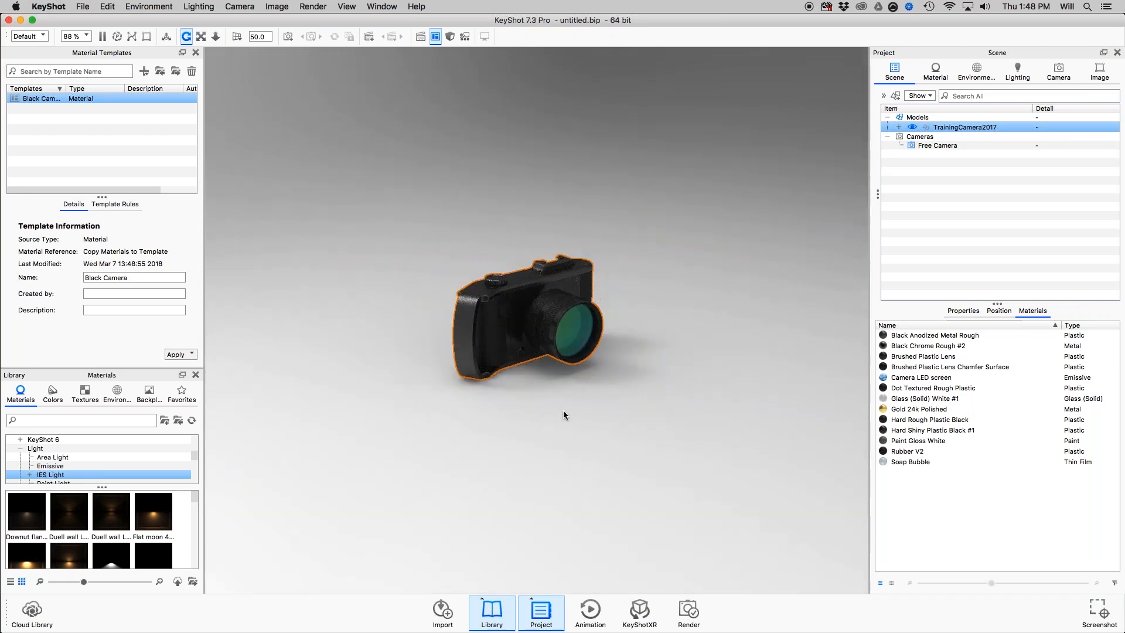
left_click_drag(562, 414, 600, 284)
scroll(599, 310, "down", 5)
scroll(599, 310, "up", 10)
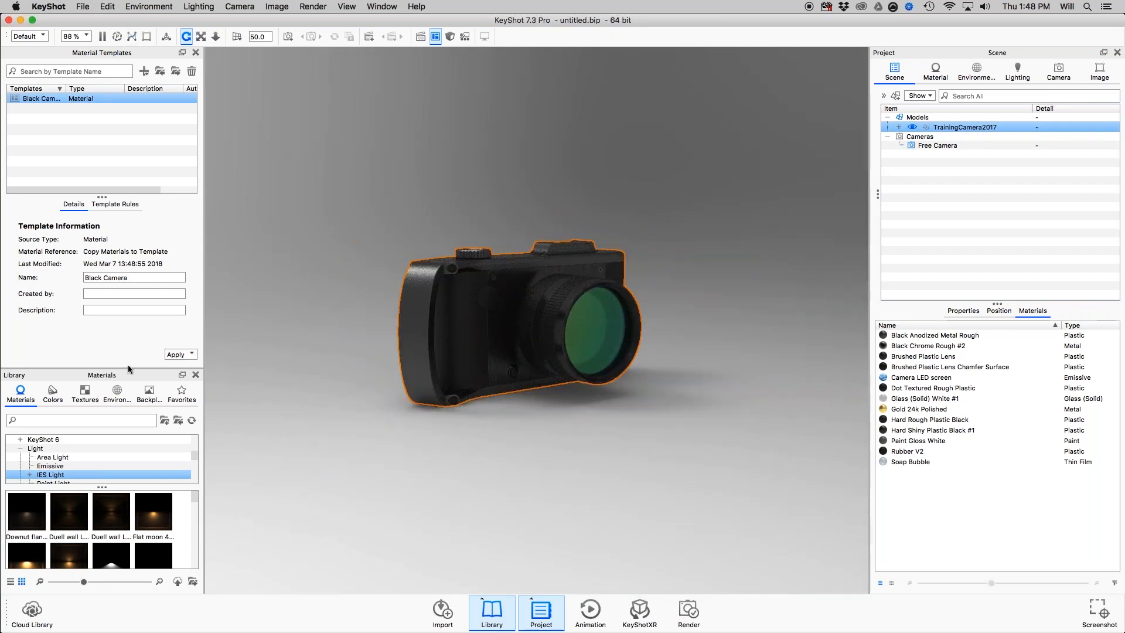
left_click_drag(129, 370, 128, 306)
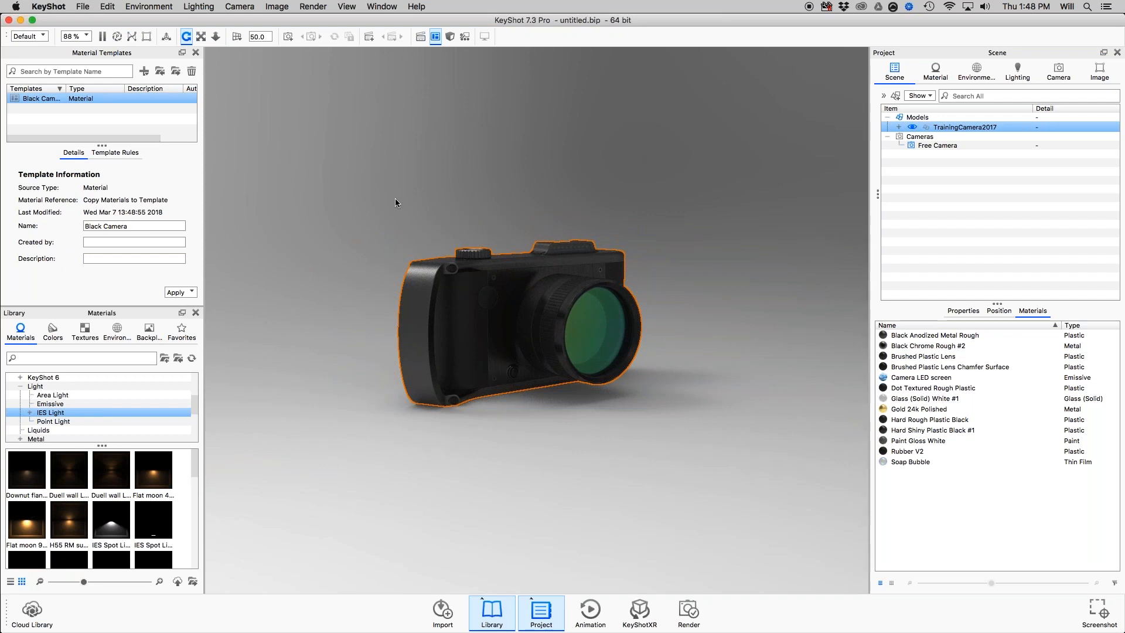
left_click_drag(628, 199, 589, 201)
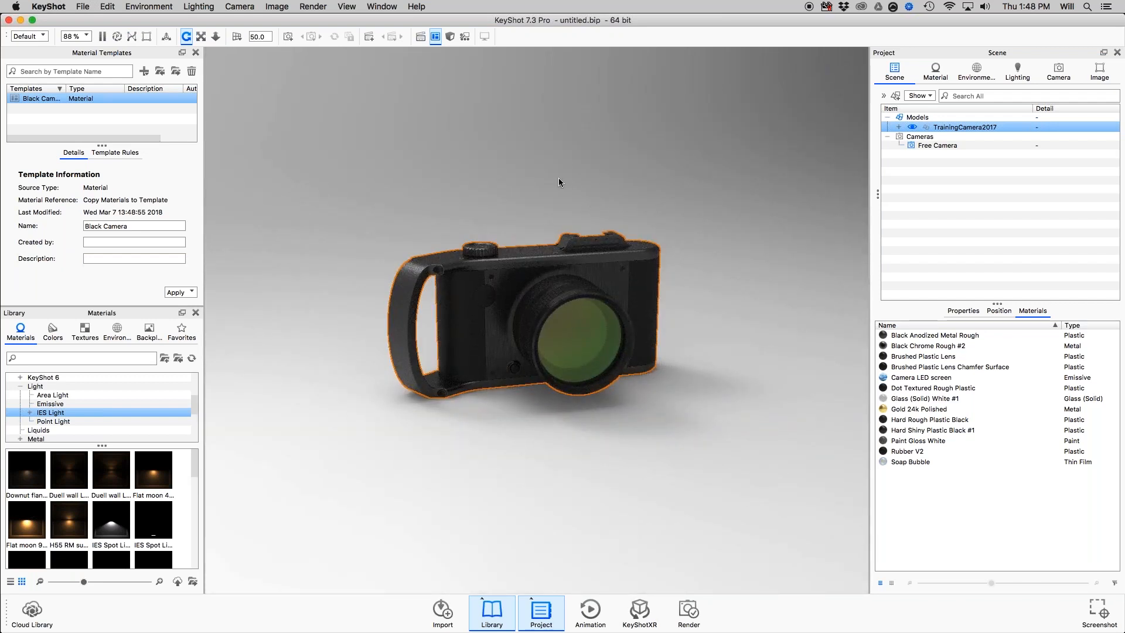
left_click_drag(511, 174, 578, 172)
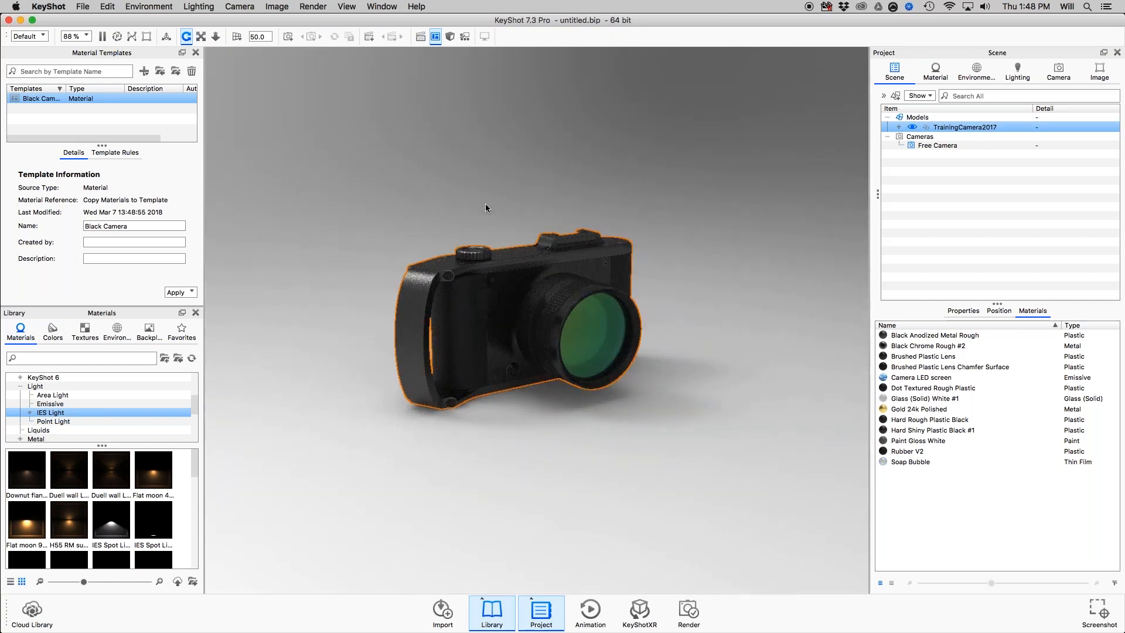
Deselect the camera, check the Materials slide in Preview, and return to KeyShot.
left_click(555, 439)
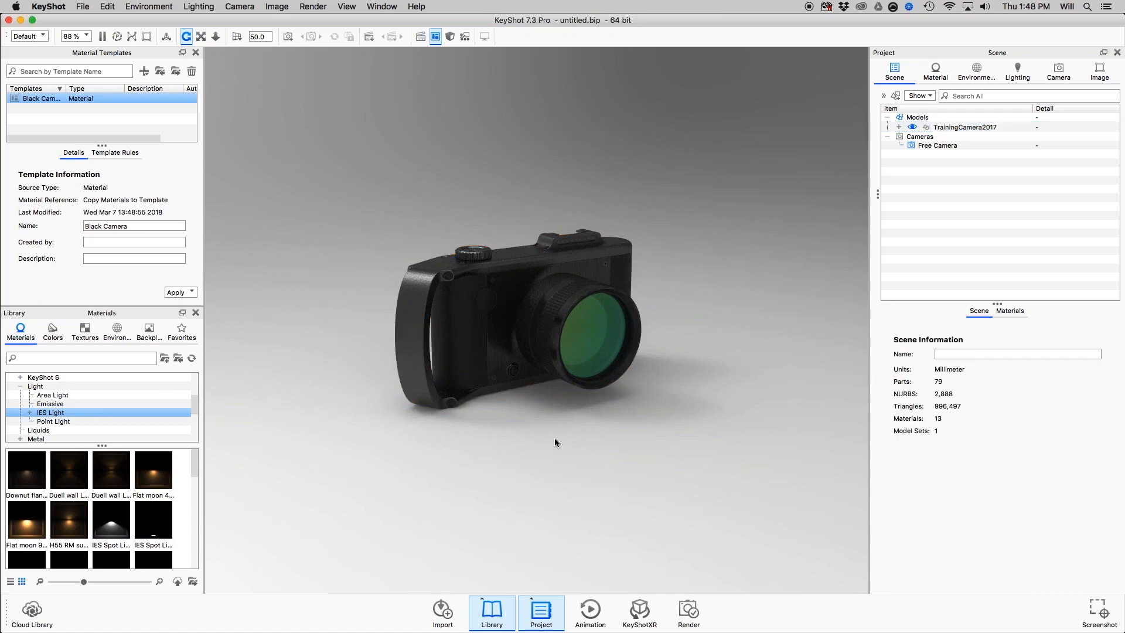
key("super+Tab")
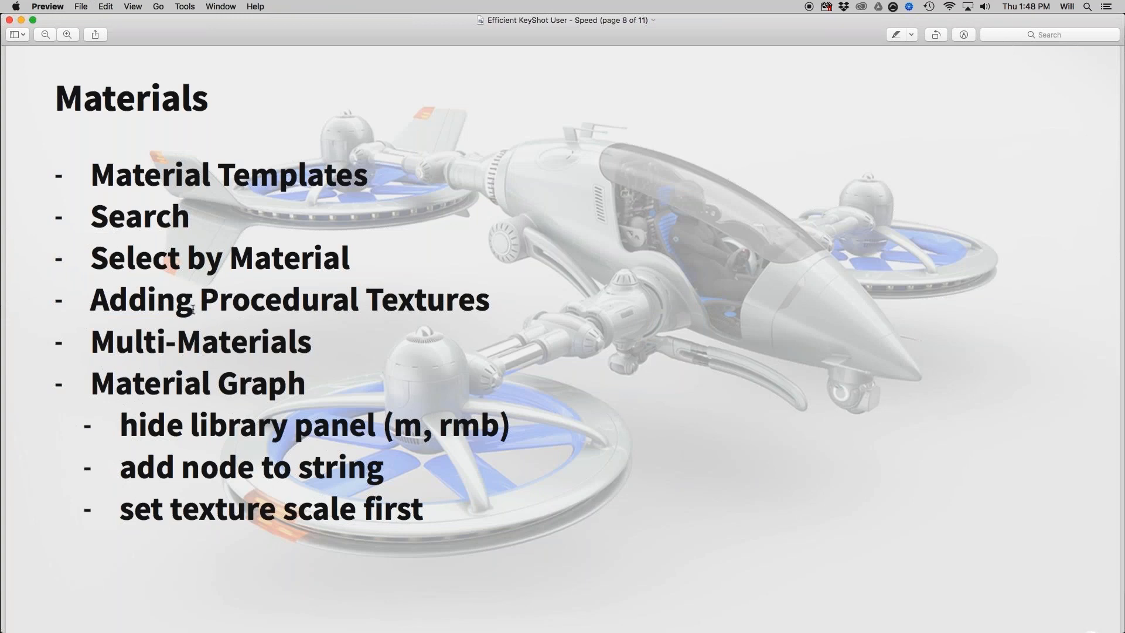
key("super+Tab")
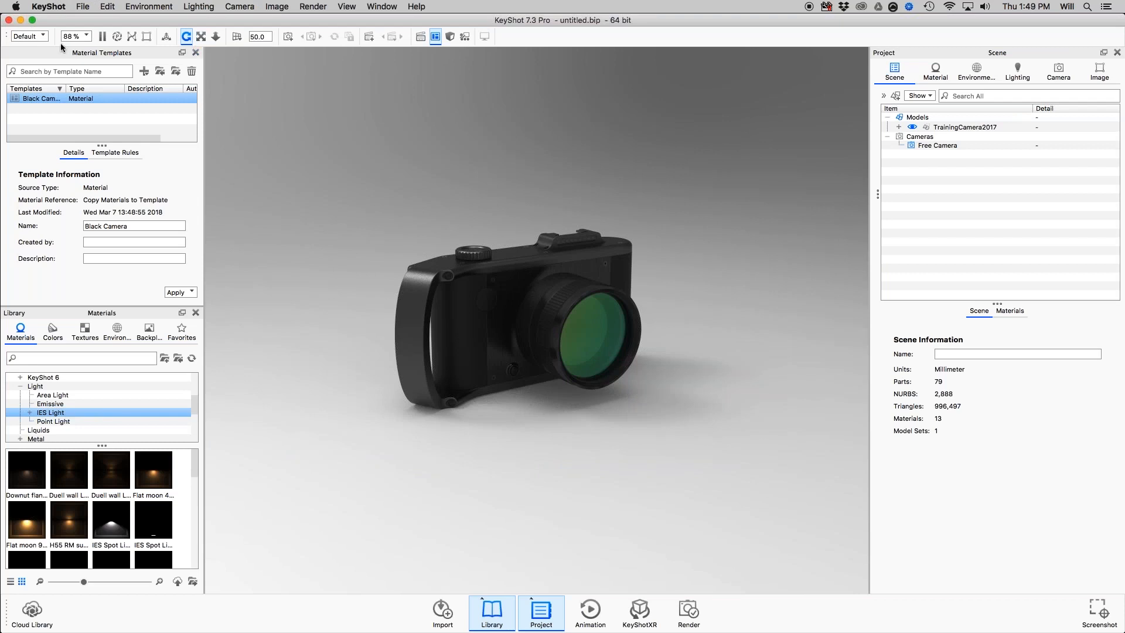
Set the default startup scene to Studio Startup.bip from the Desktop's 2018-3-8 Webinar folder and save the preferences.
left_click(83, 7)
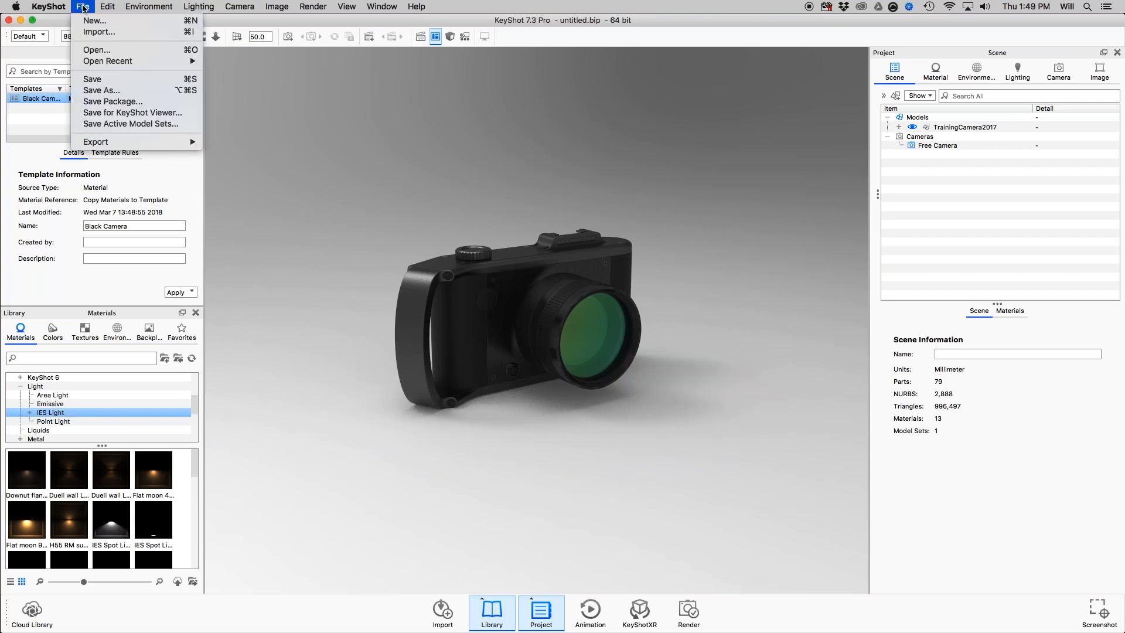
mouse_move(104, 8)
mouse_move(63, 6)
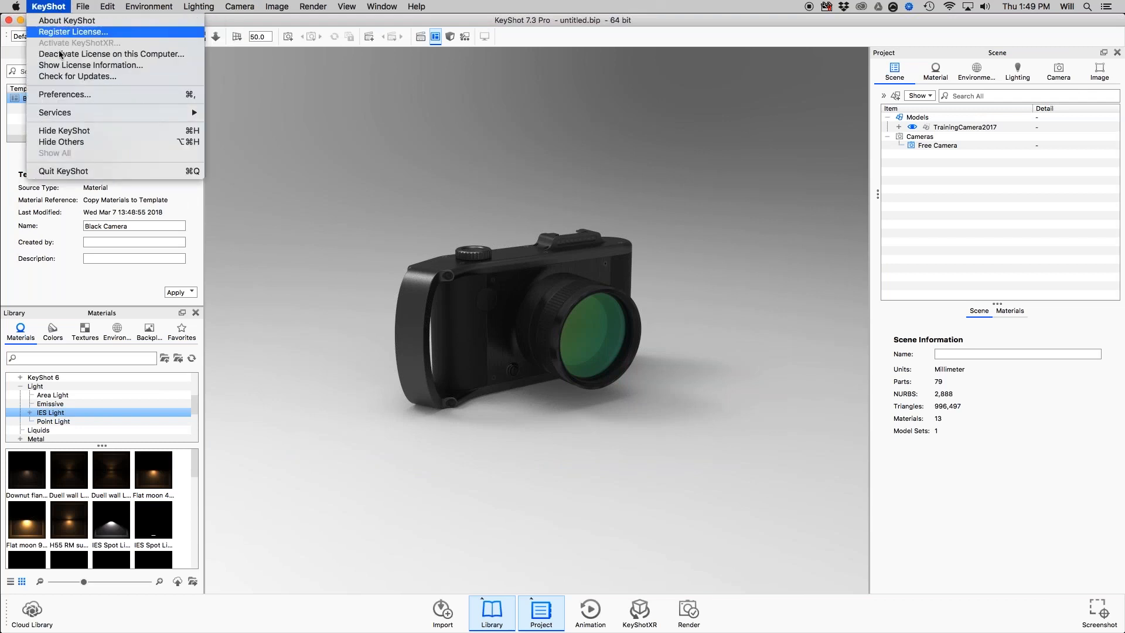
left_click(71, 95)
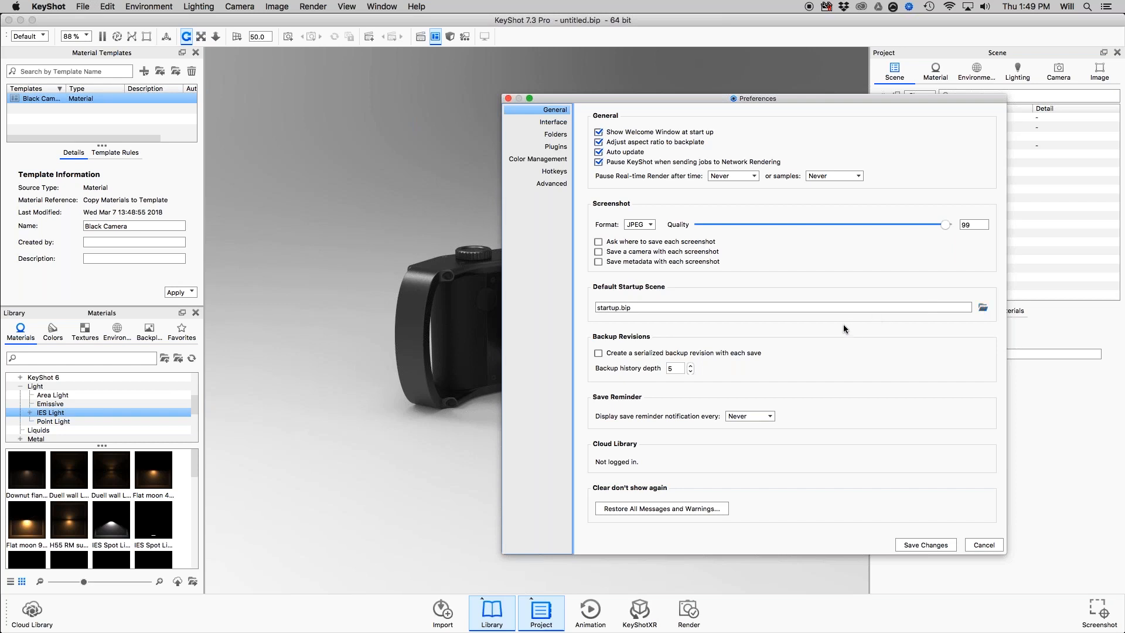
left_click(359, 223)
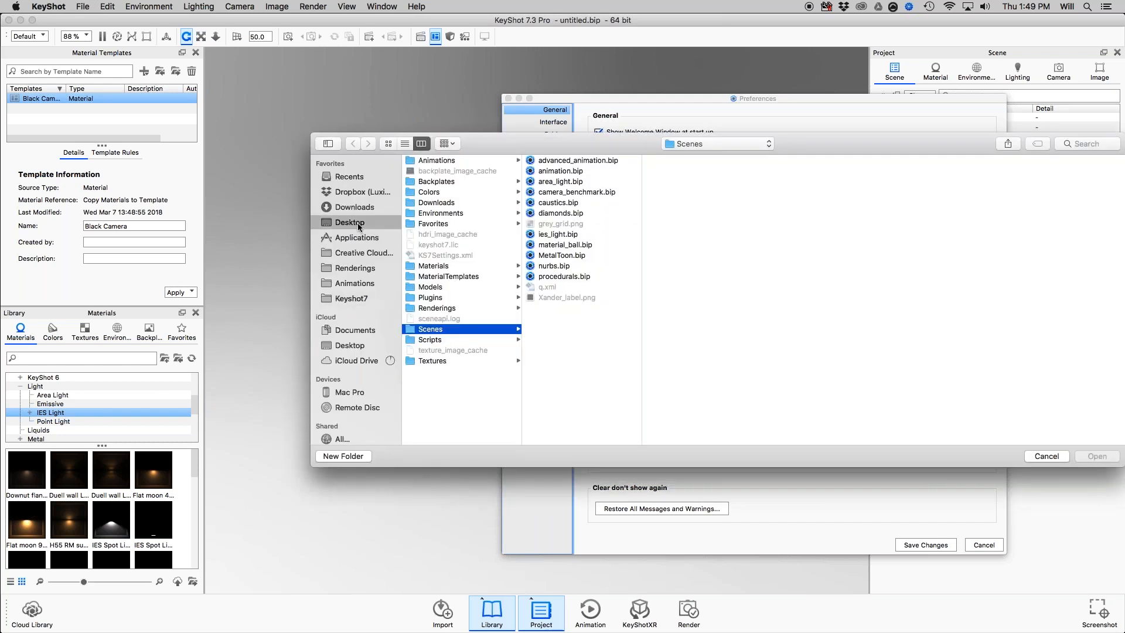
left_click(442, 162)
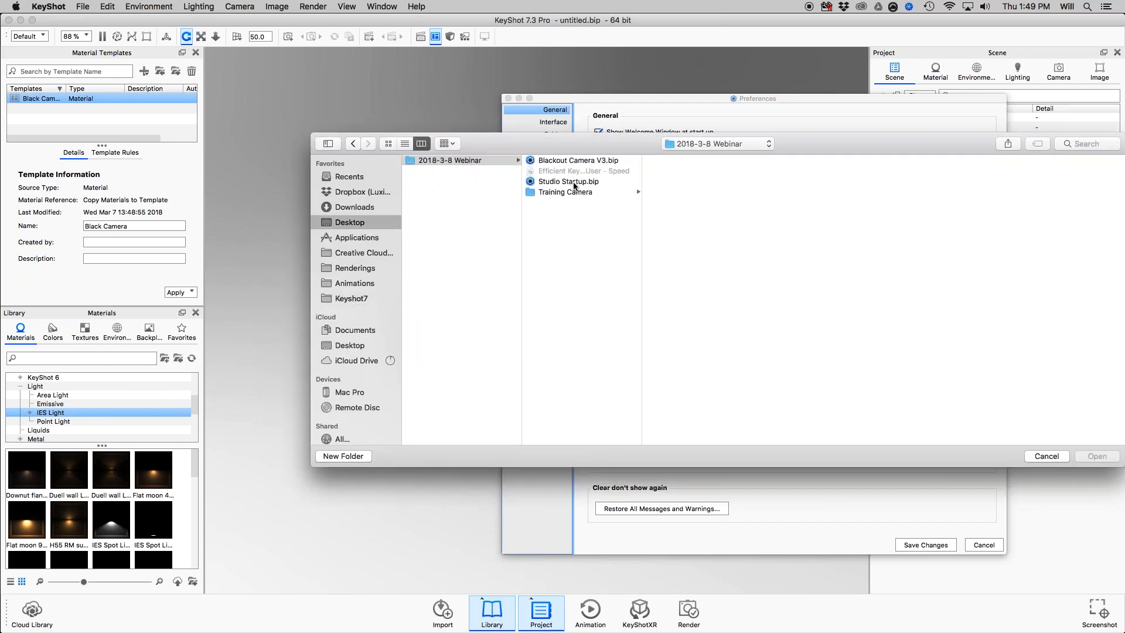
left_click(574, 186)
left_click(1098, 457)
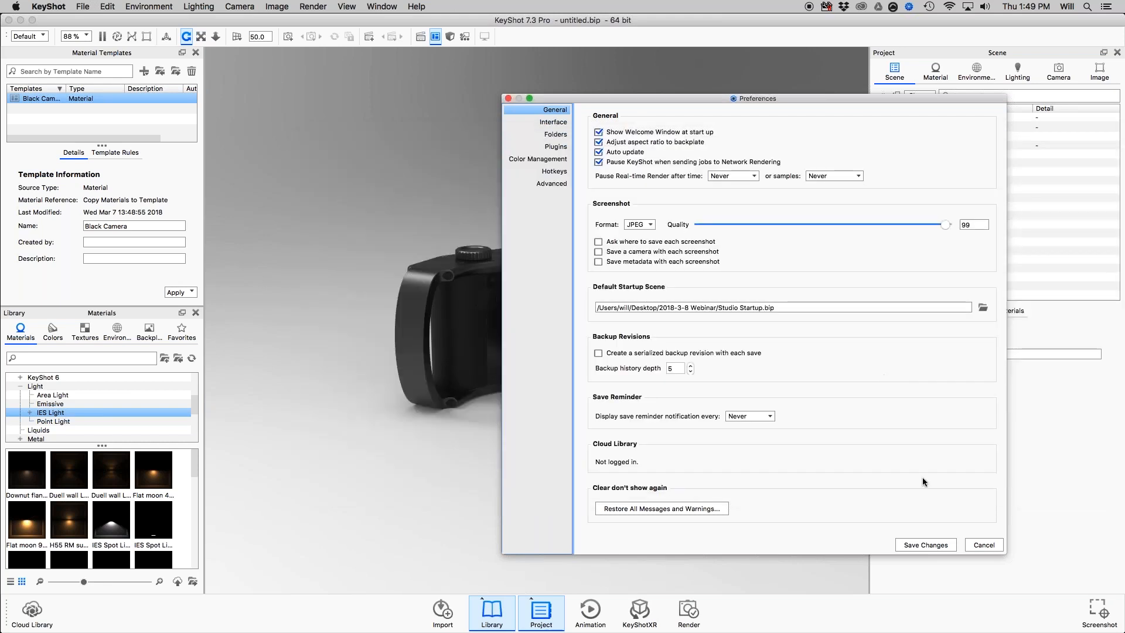
left_click(945, 545)
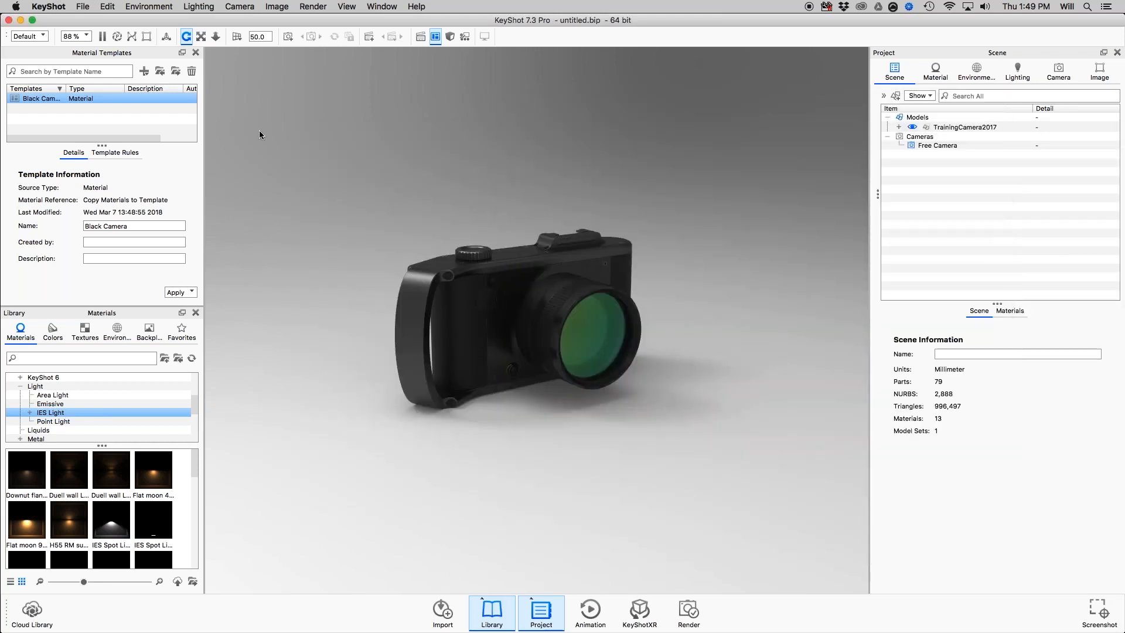
Quit KeyShot without saving the scene, relaunch KeyShot 7, and dismiss the Welcome window.
key("super+q")
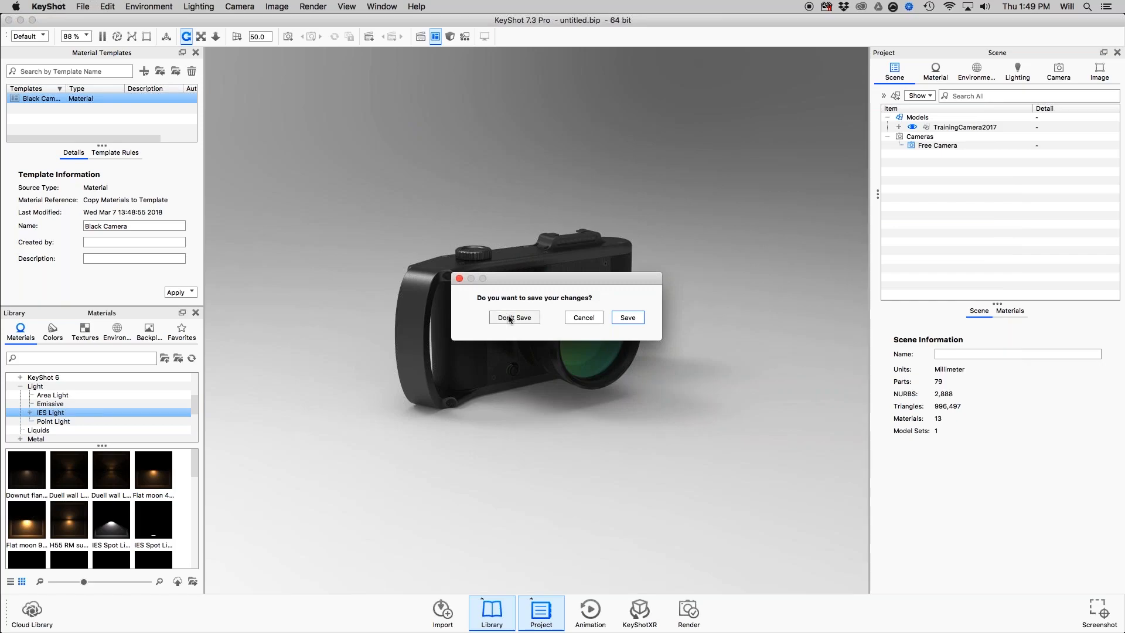
left_click(510, 318)
key("super+space")
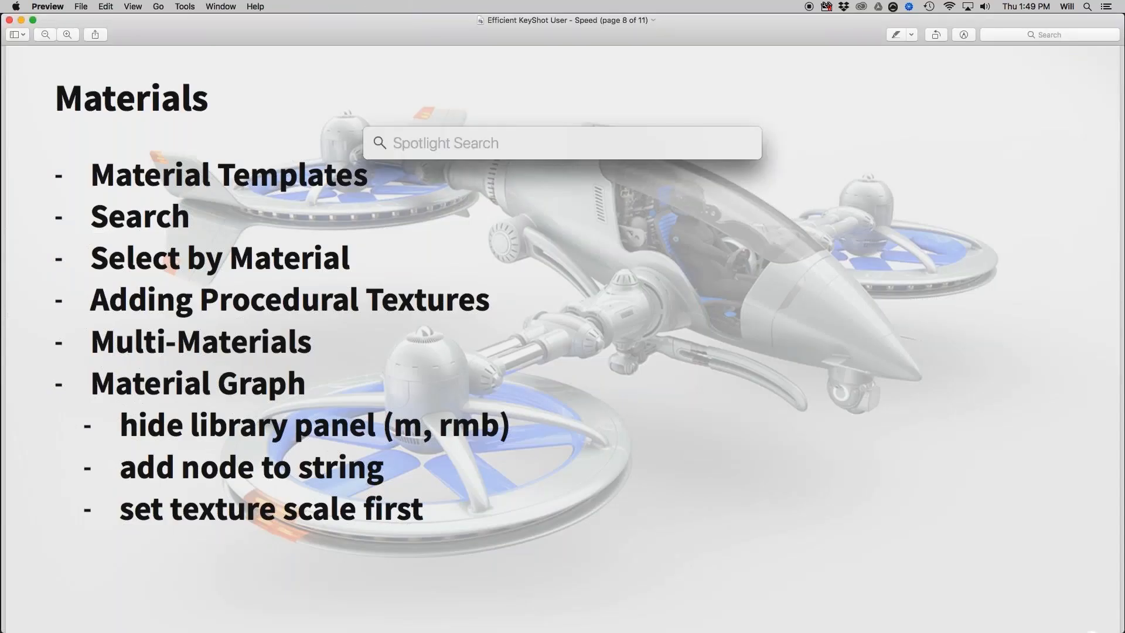
type("l")
key("BackSpace")
type("key")
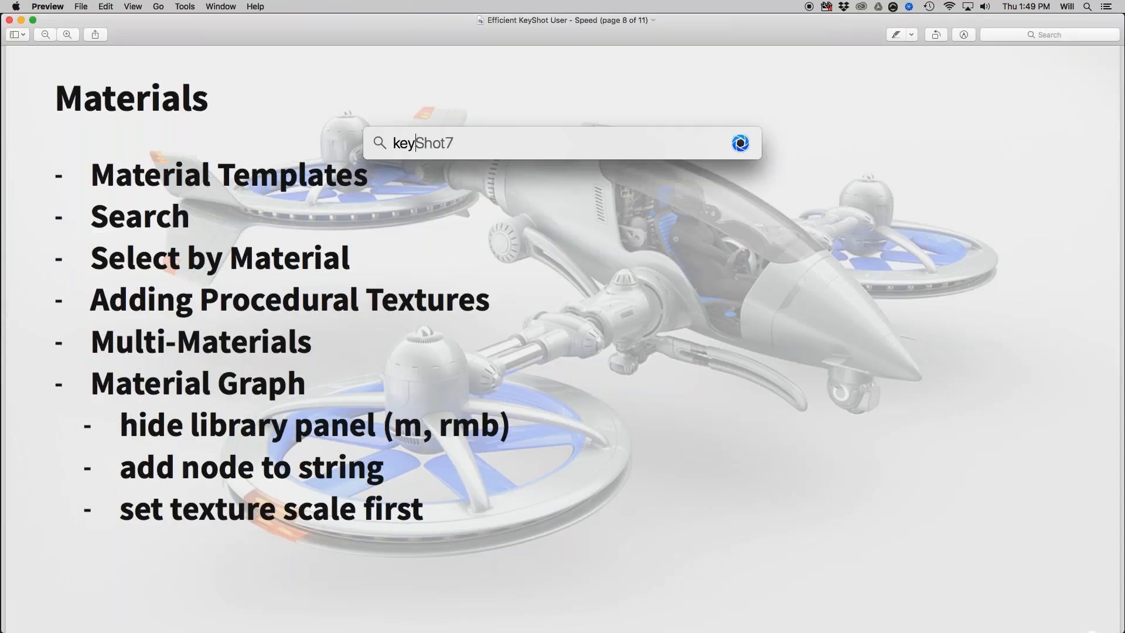
key("Return")
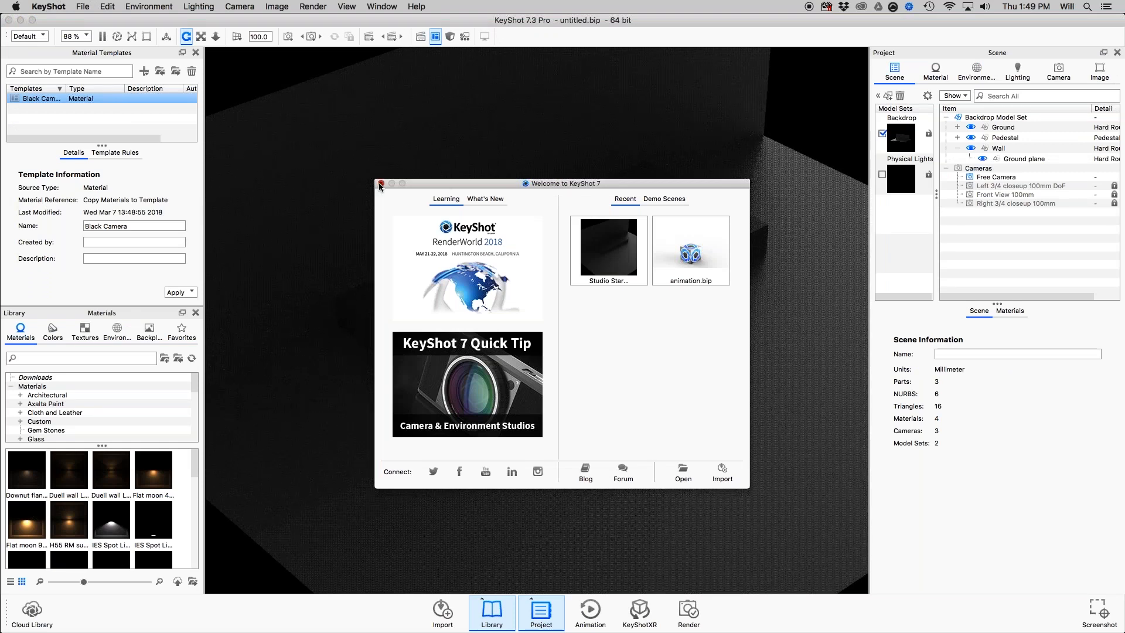
left_click(380, 184)
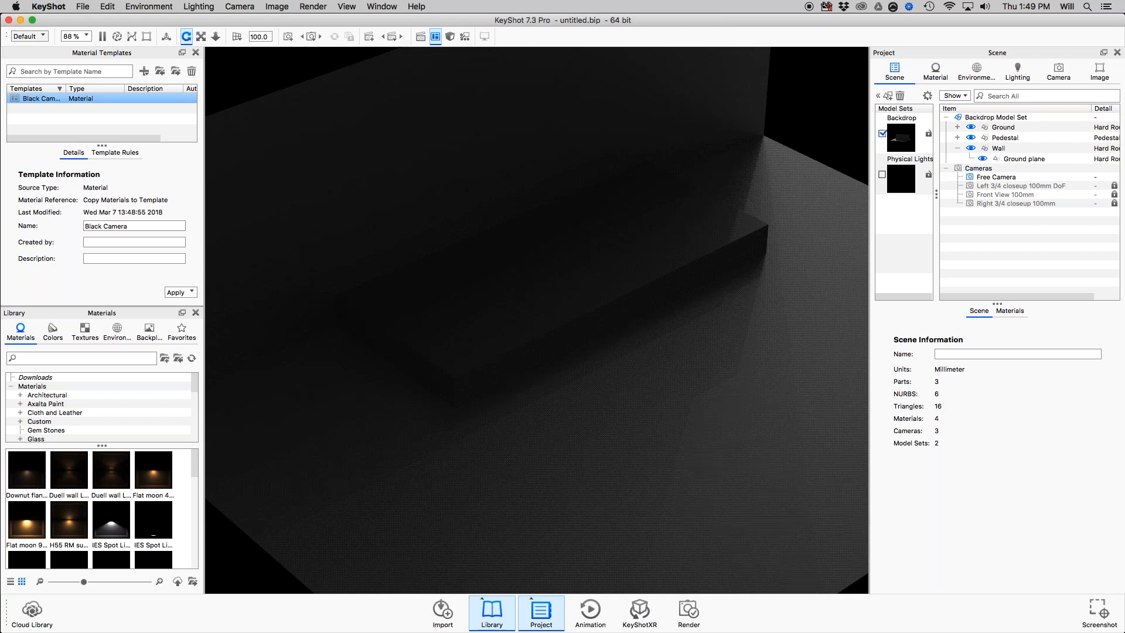
Import TrainingCamera2017.SLDASM into the startup scene and turn on the Physical Lights model set.
left_click_drag(867, 230, 643, 229)
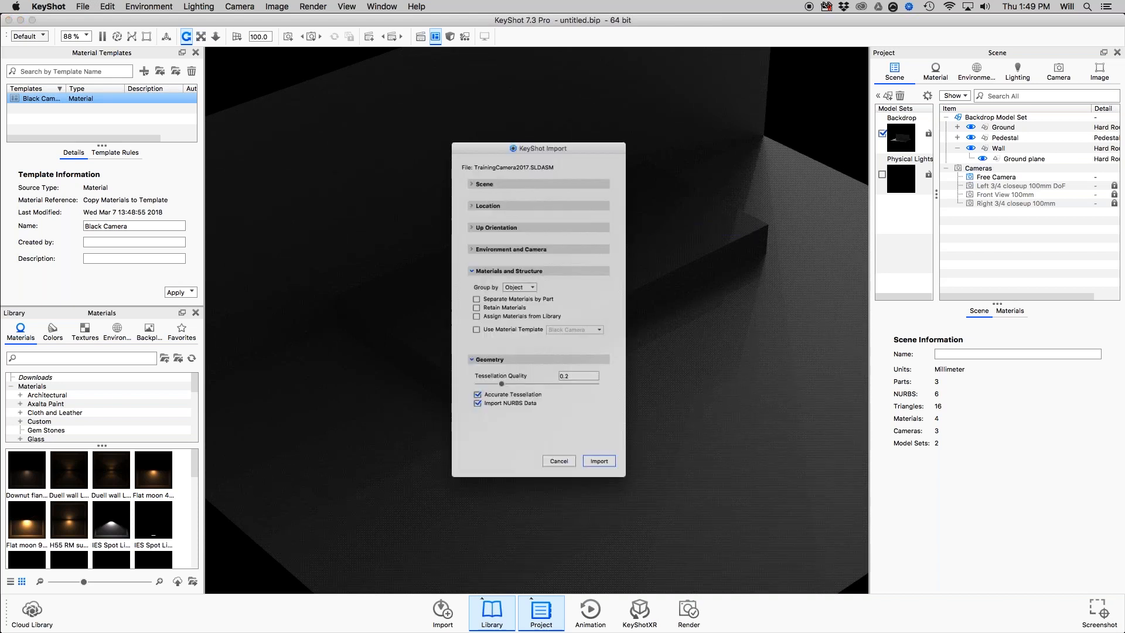
left_click(614, 486)
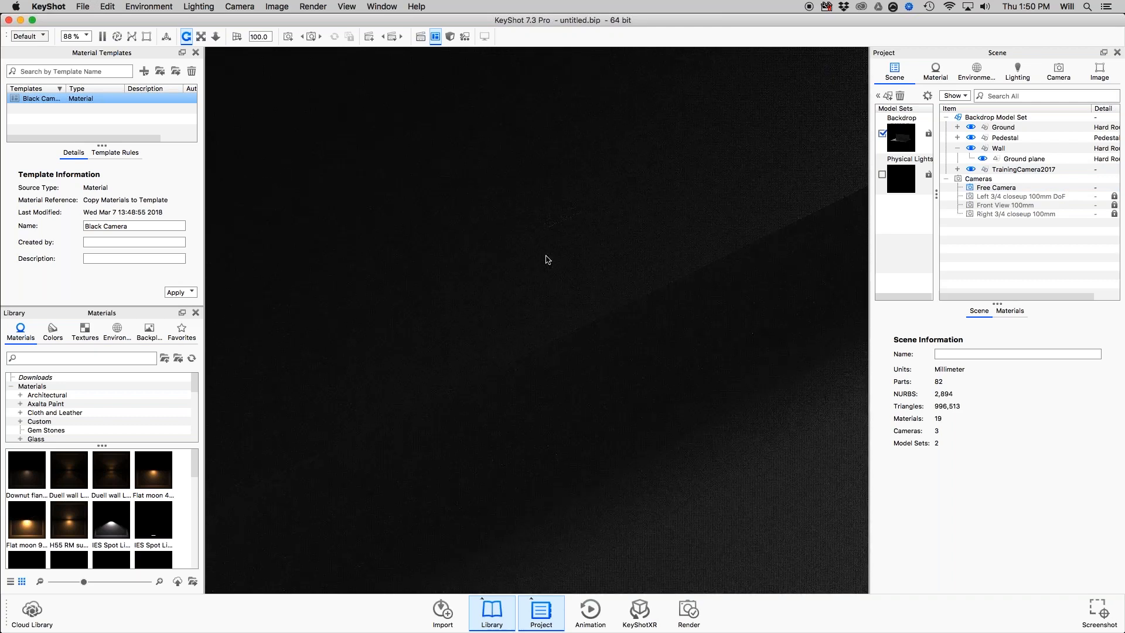
scroll(548, 260, "down", 5)
left_click(892, 178)
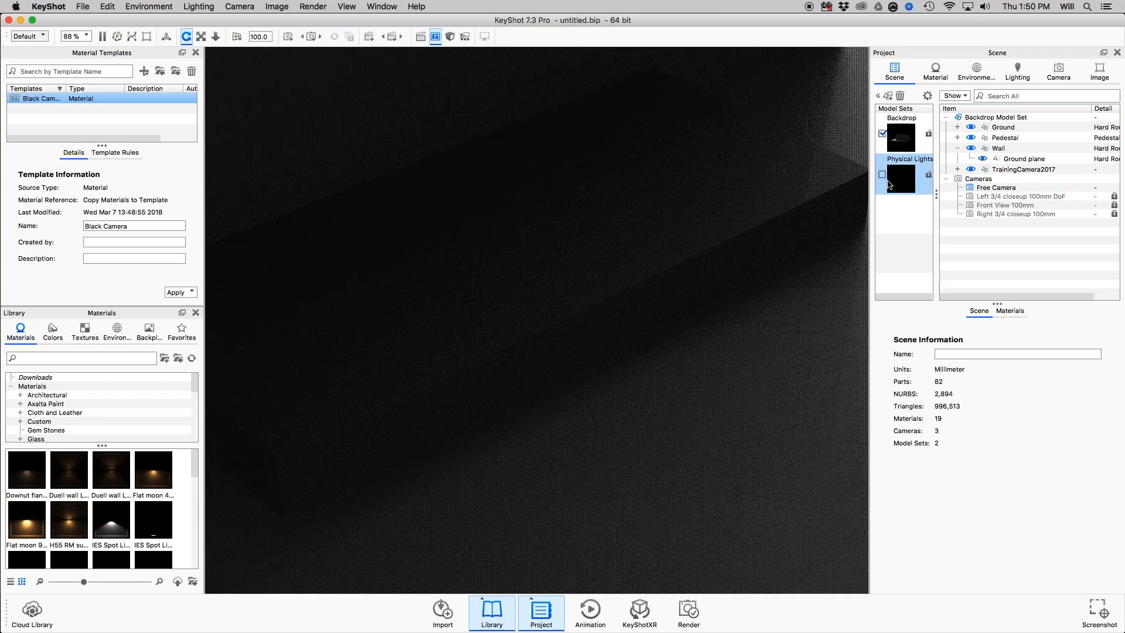
left_click(883, 176)
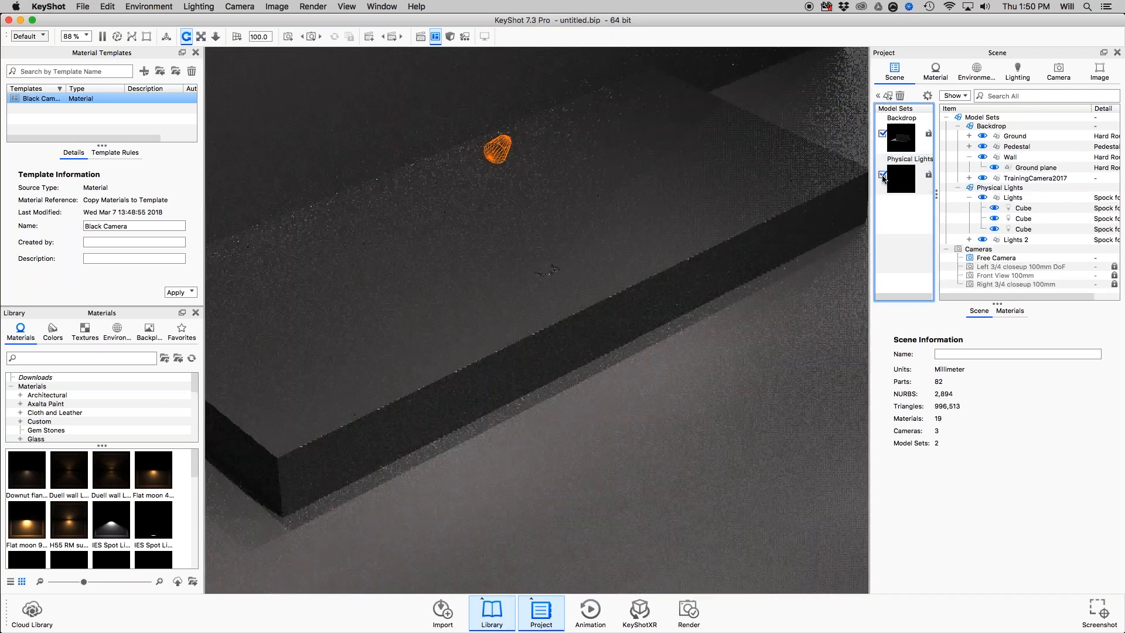
Raise TrainingCamera2017 with the Move Tool, try Snap to Ground, and rest it on the pedestal with Snap to Lower Object.
middle_click_drag(645, 252, 637, 312)
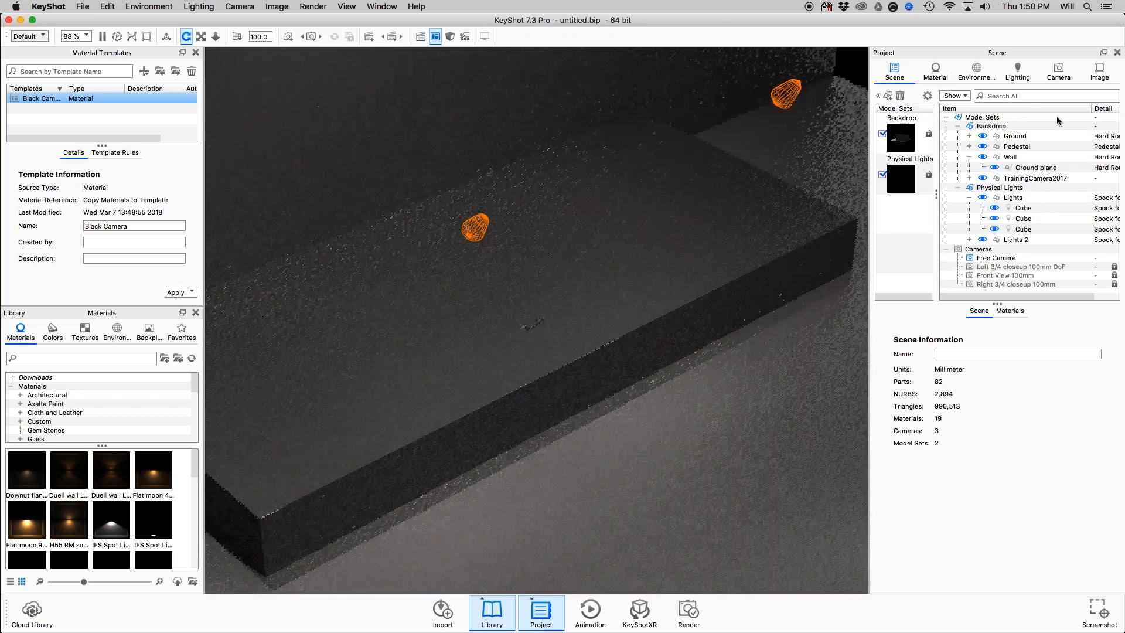
left_click(994, 180)
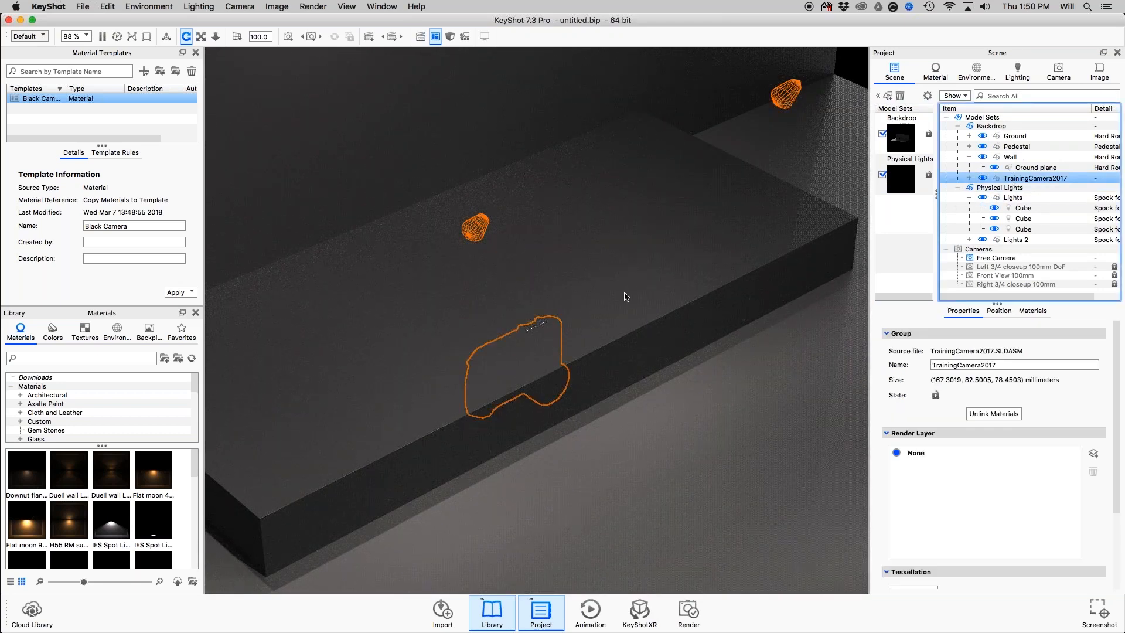
key("super+d")
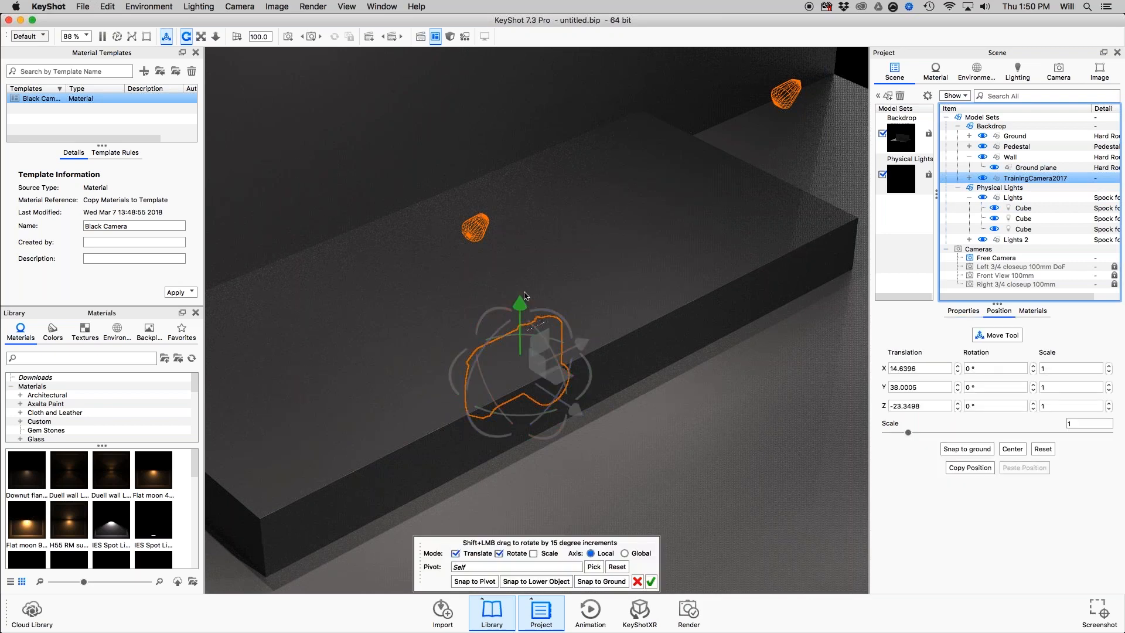
left_click_drag(524, 296, 522, 172)
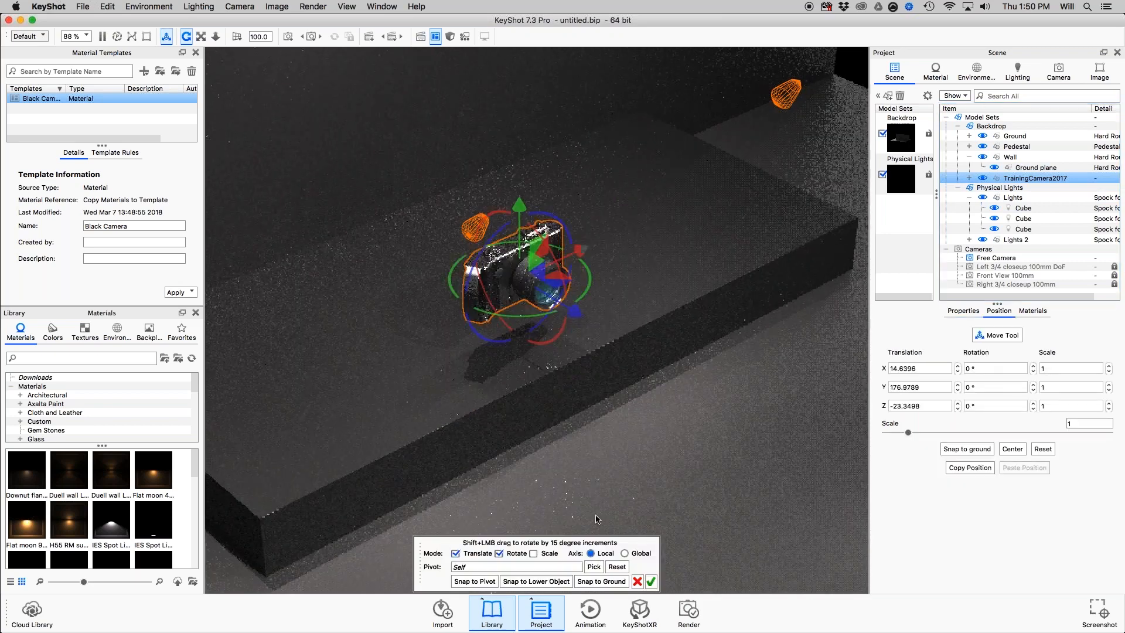
left_click(600, 581)
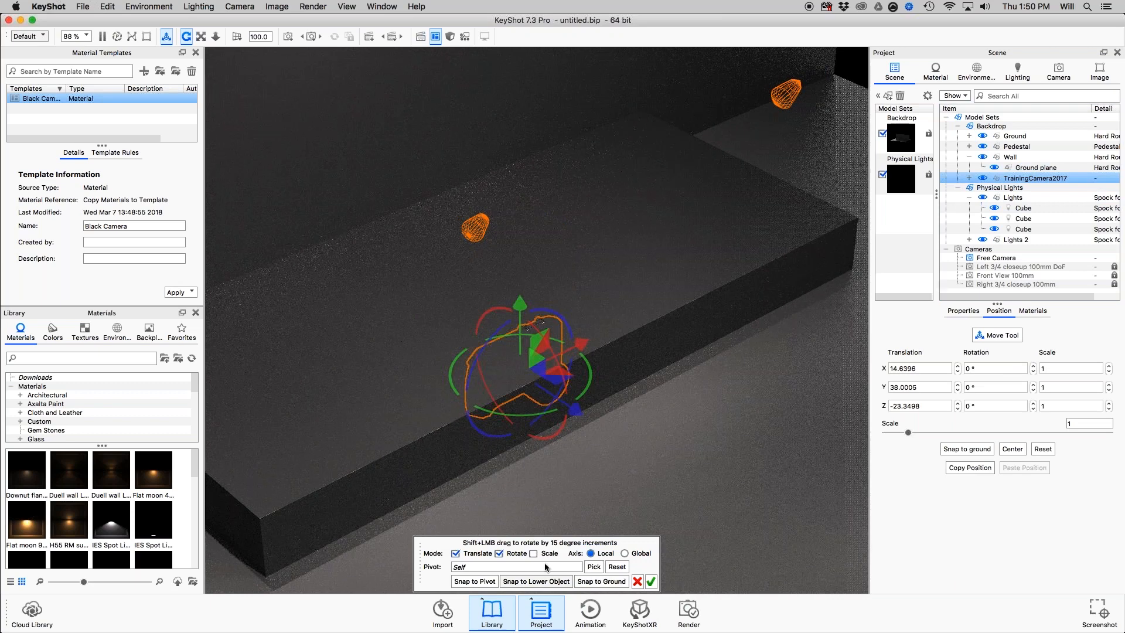
left_click_drag(521, 305, 528, 142)
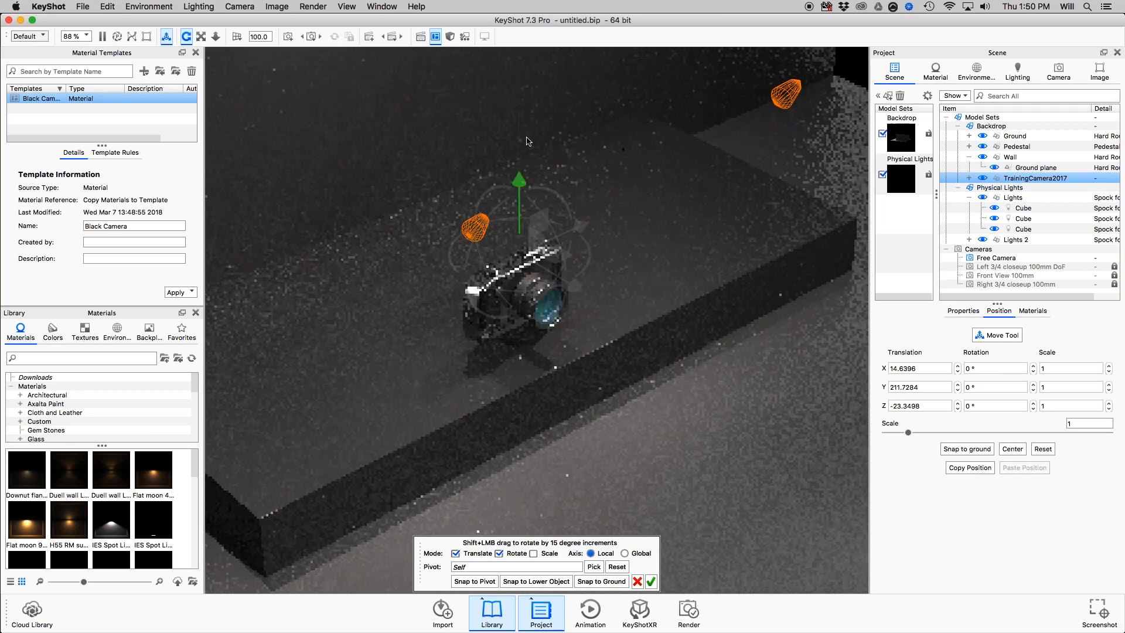
left_click(539, 581)
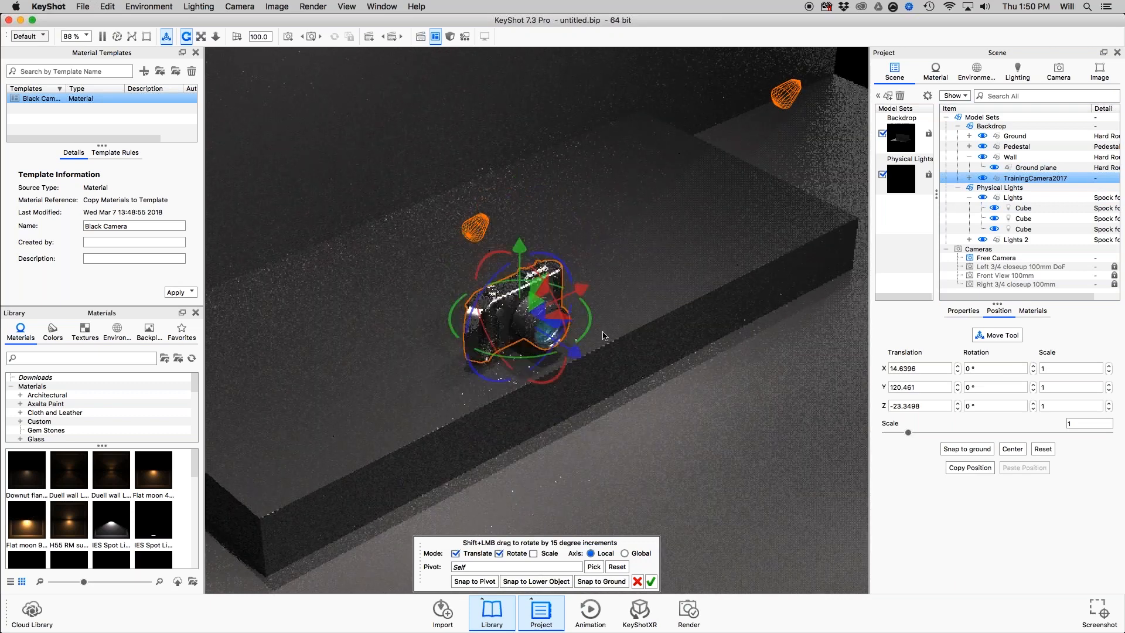
Move the camera along the pedestal to about 453 mm in X, rotate it about 9.7° around Y, and accept the placement.
middle_click_drag(603, 336, 575, 358)
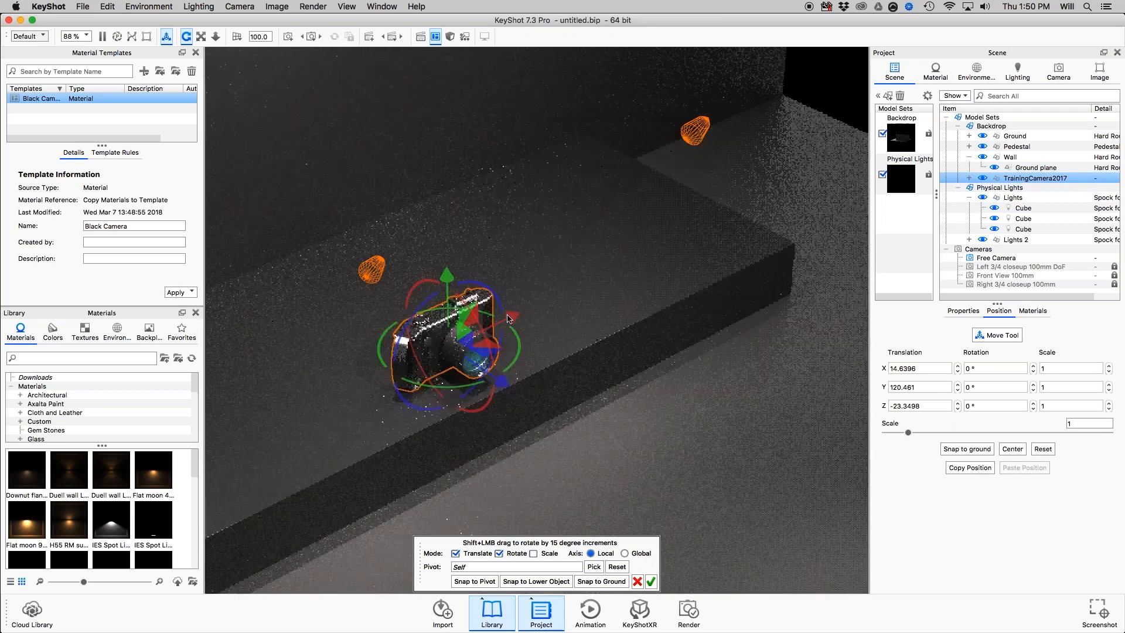
left_click_drag(510, 319, 757, 226)
middle_click_drag(691, 367, 599, 463)
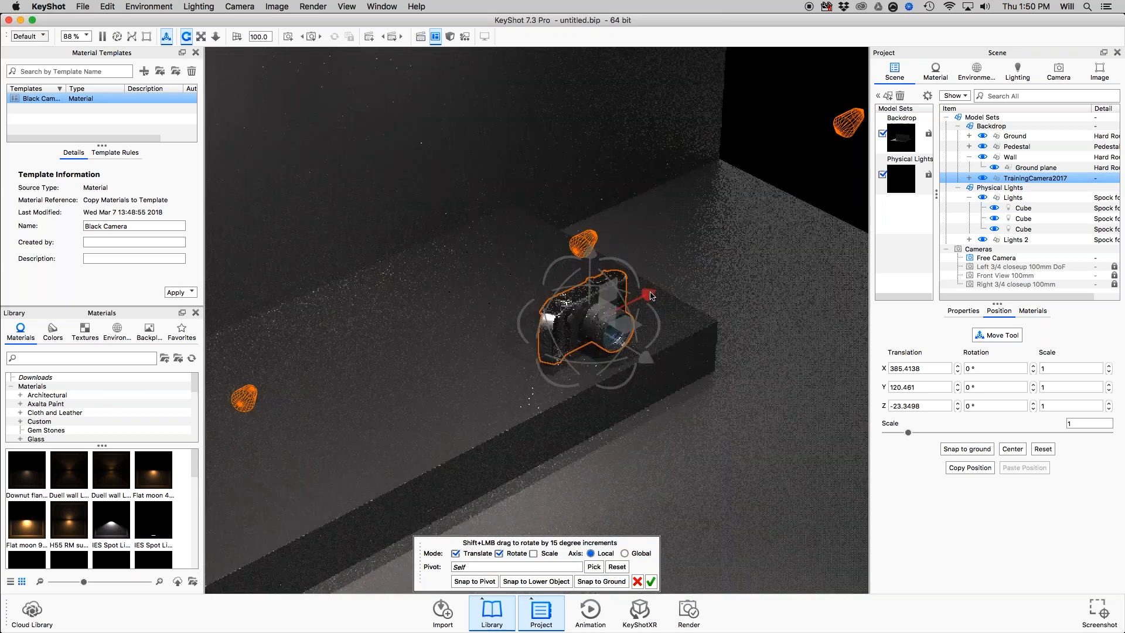
left_click_drag(651, 296, 717, 279)
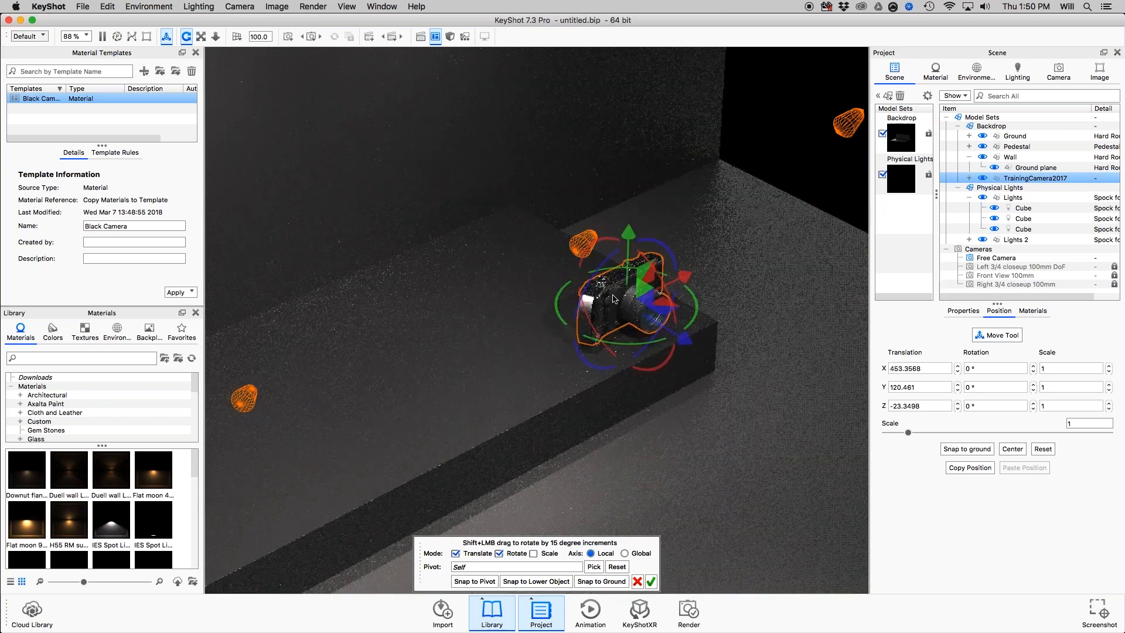
left_click_drag(619, 340, 644, 350)
left_click(652, 582)
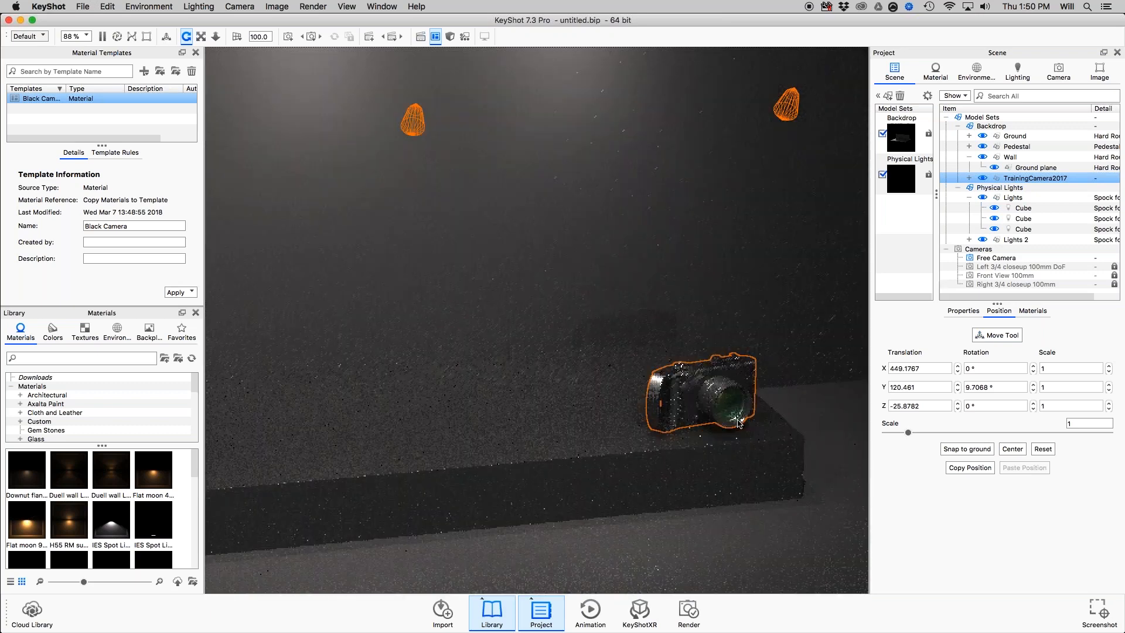
Turn off the Physical Lights model set and examine the camera on the pedestal from near and far.
middle_click_drag(740, 424, 630, 353)
scroll(630, 352, "up", 3)
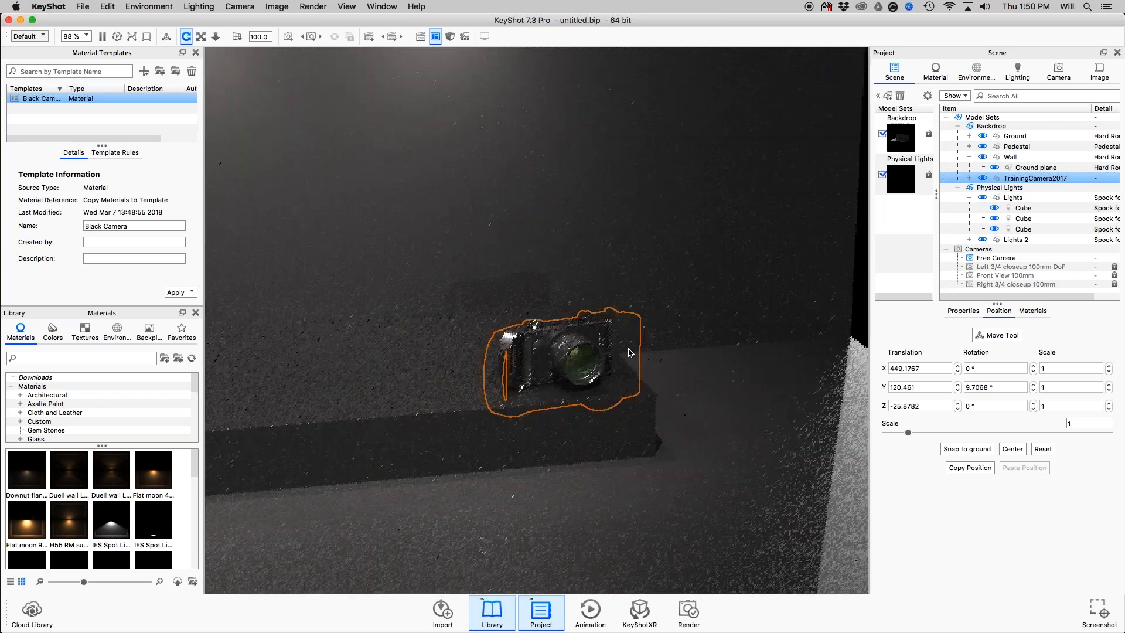
scroll(629, 352, "up", 5)
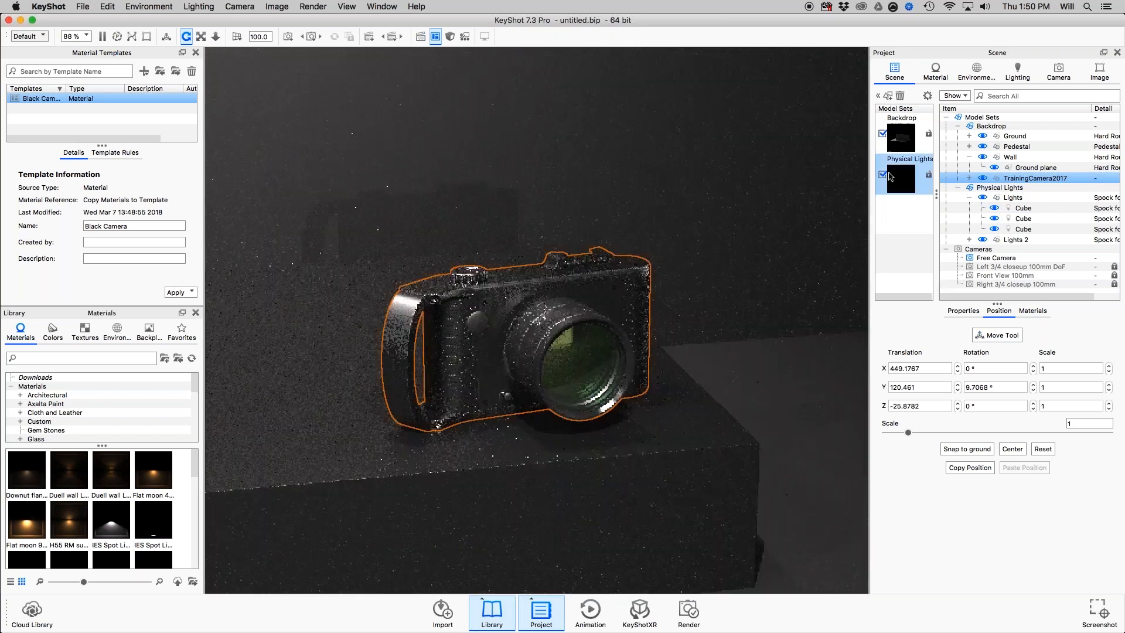
left_click(883, 175)
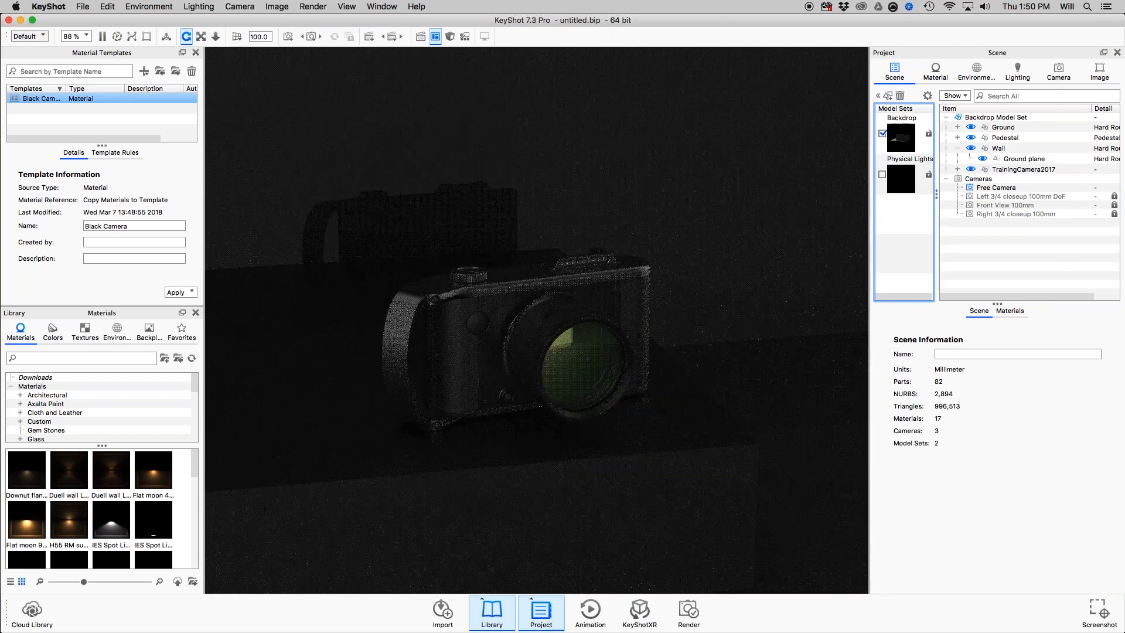
scroll(556, 288, "down", 10)
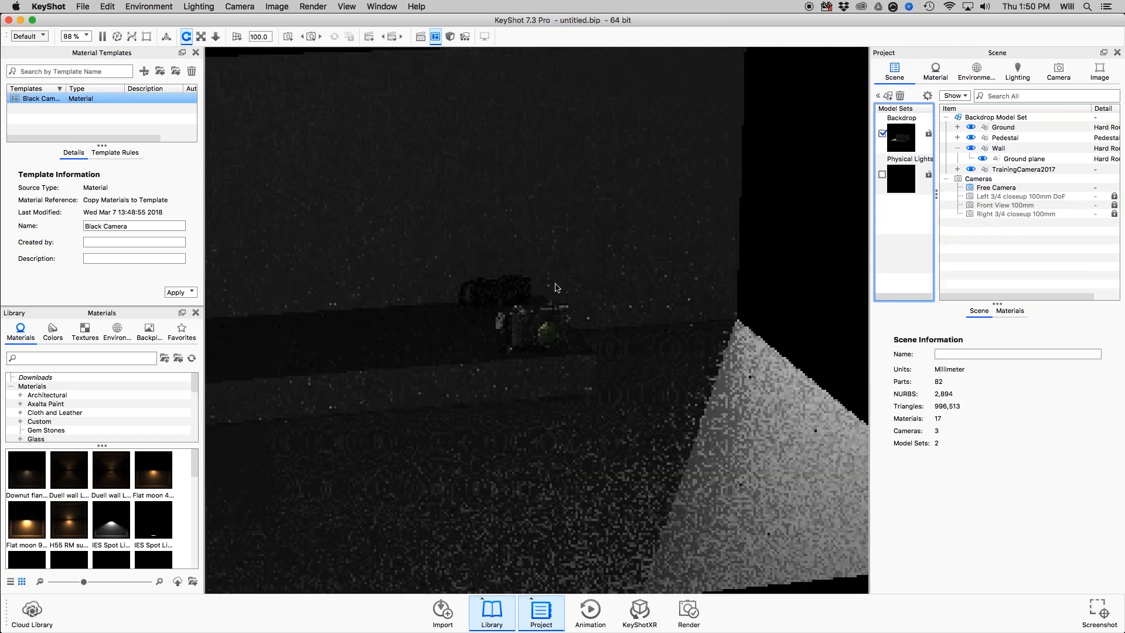
scroll(557, 287, "down", 10)
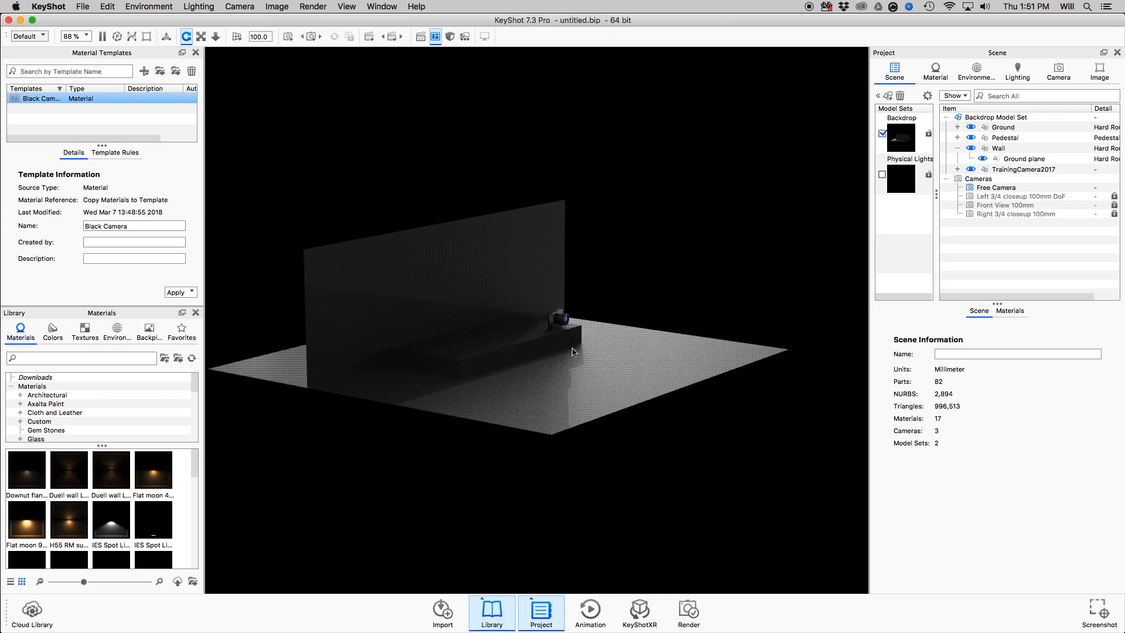
scroll(592, 318, "up", 5)
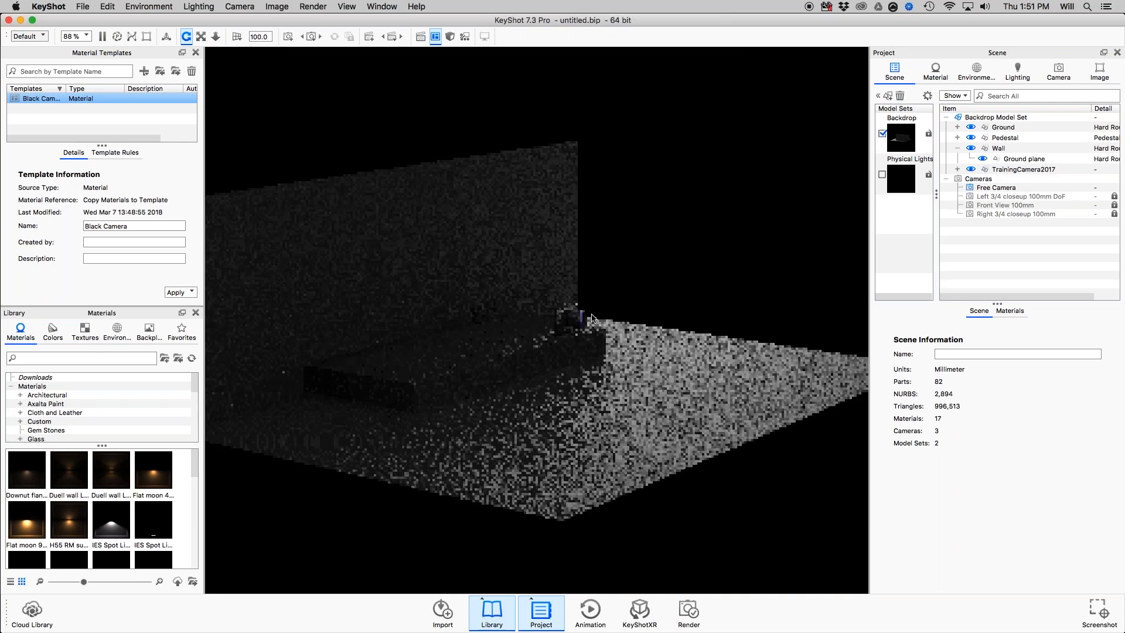
scroll(597, 317, "up", 5)
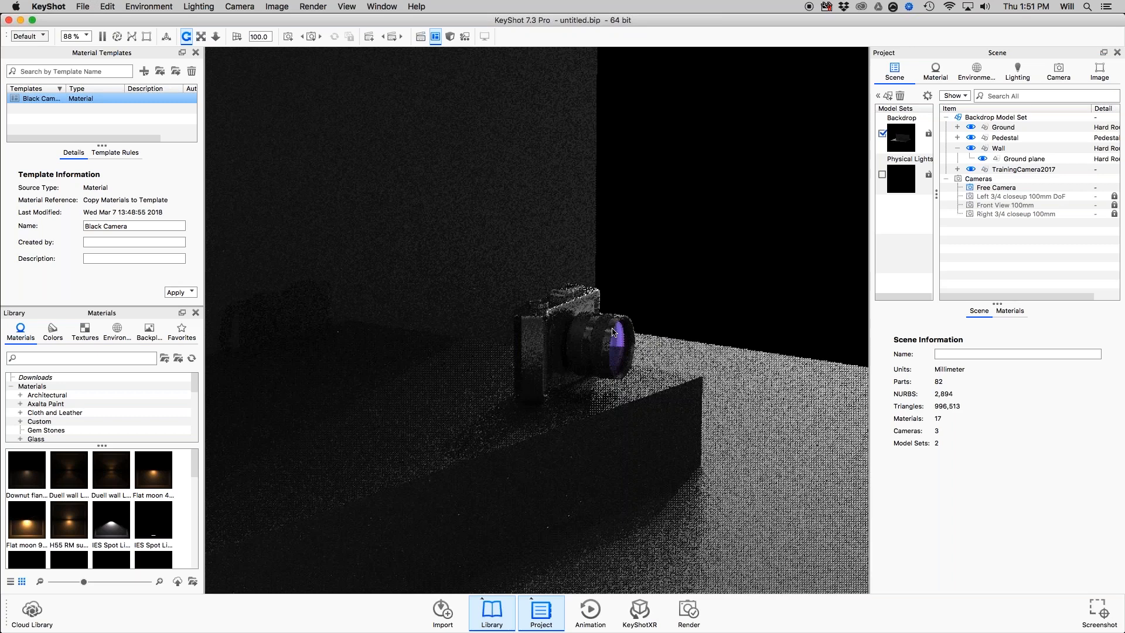
middle_click_drag(614, 332, 591, 301)
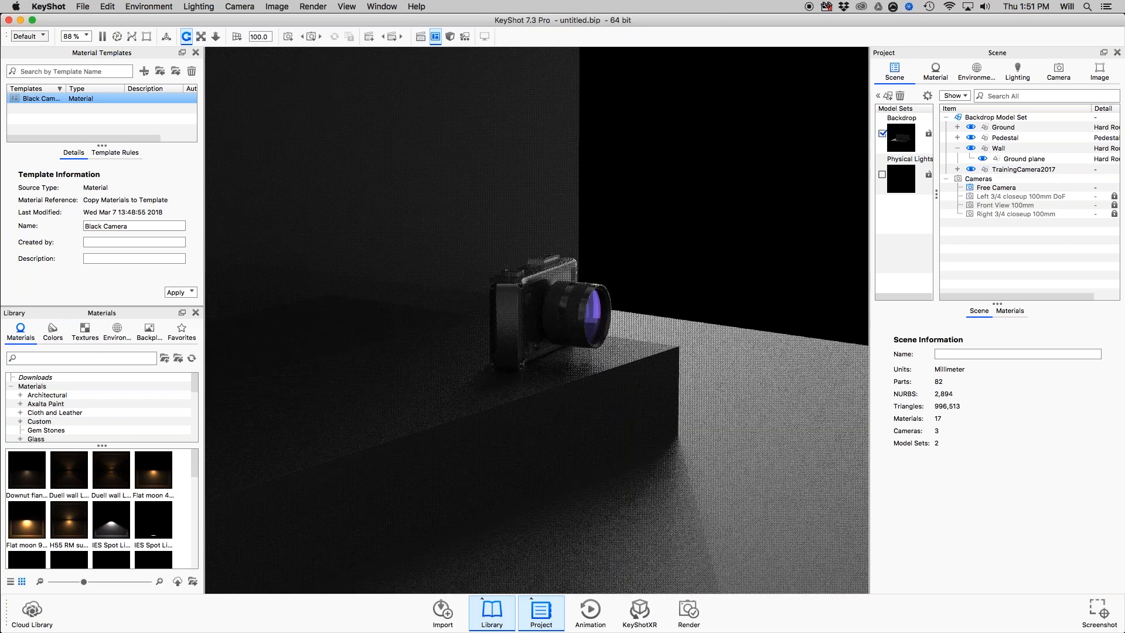
View the saved cameras Left 3/4 closeup 100mm DoF, Front View 100mm and Right 3/4 closeup 100mm in turn.
left_click(1059, 71)
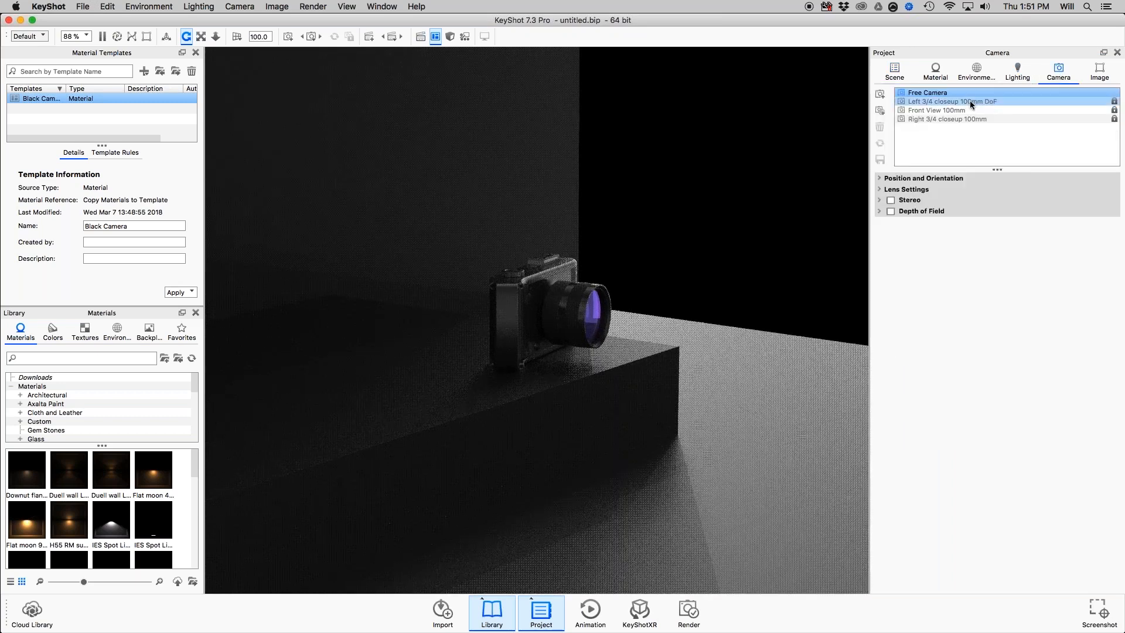
left_click(971, 102)
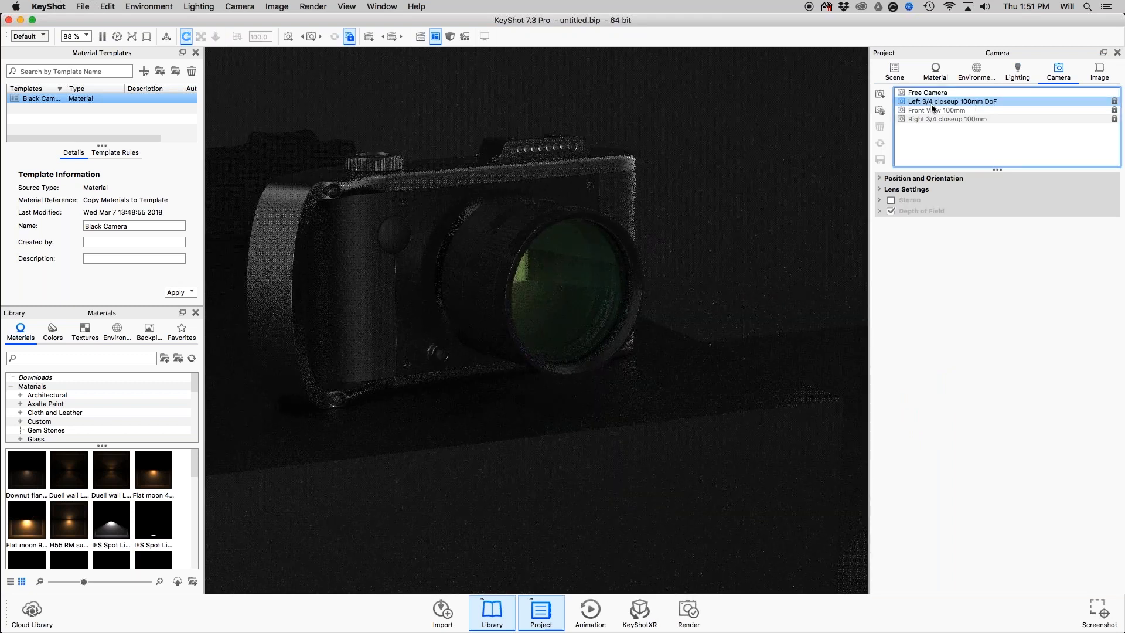
left_click(944, 112)
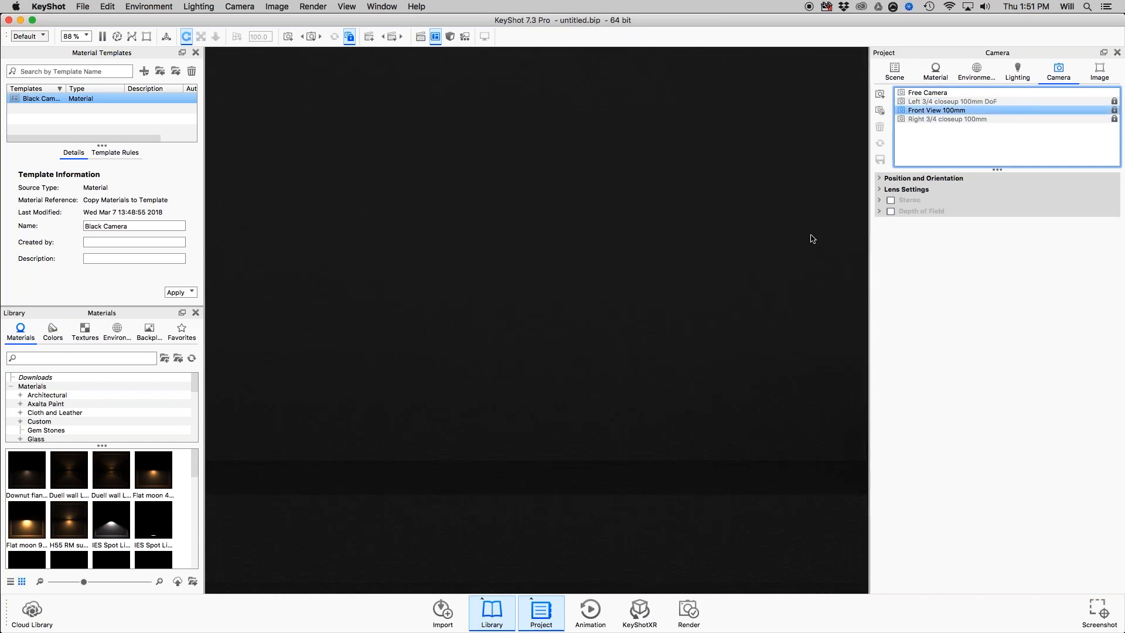
left_click(952, 118, "shift")
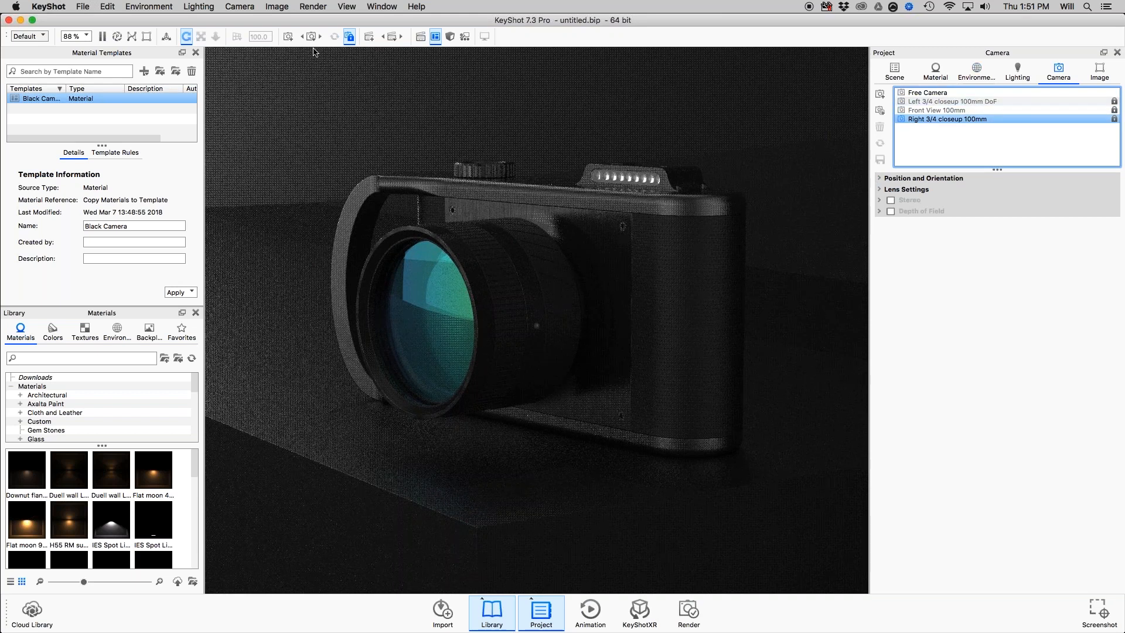
Open the Studios window and dock it above the Project panel.
left_click(381, 6)
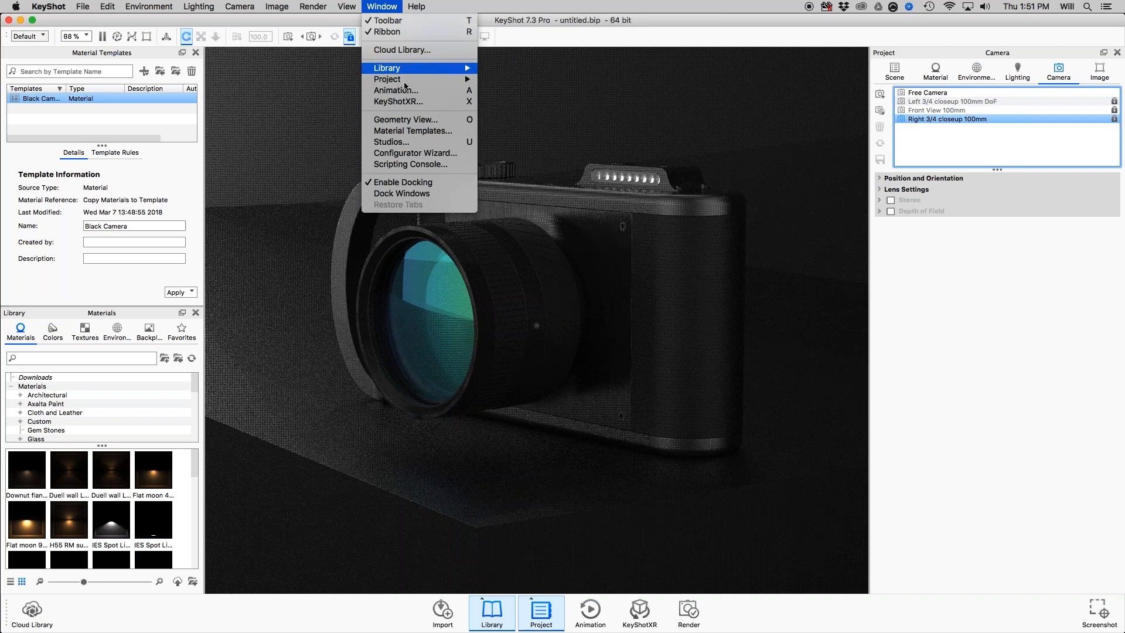
left_click(412, 142)
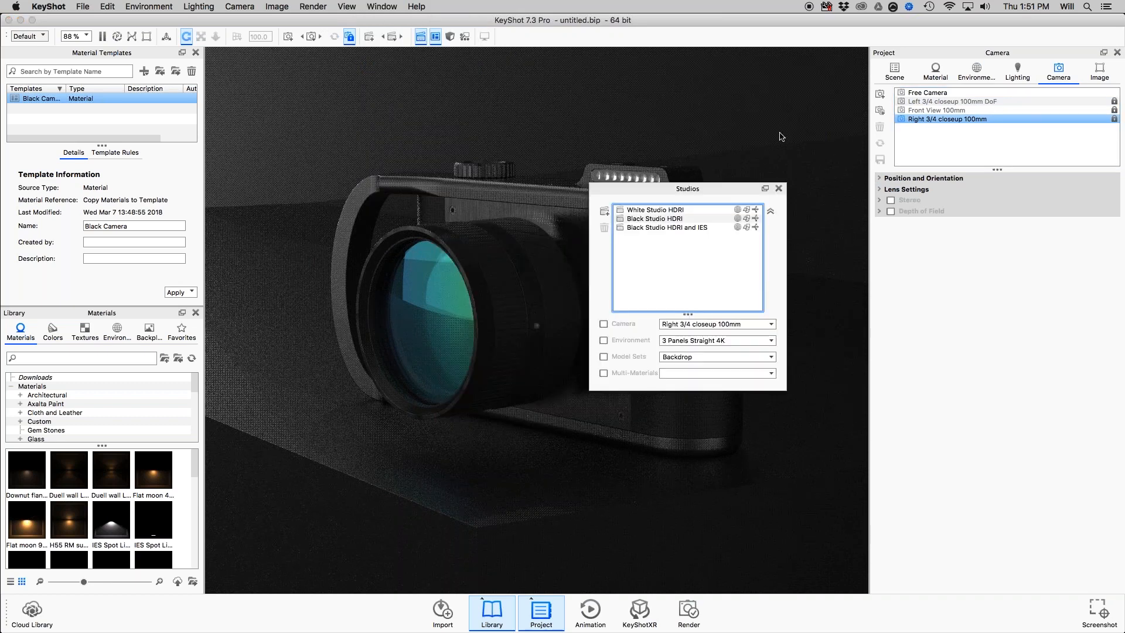
left_click_drag(733, 188, 926, 51)
Compare the White Studio HDRI, Black Studio HDRI, and Black Studio HDRI and IES studios, leaving Black Studio HDRI active.
left_click(943, 76)
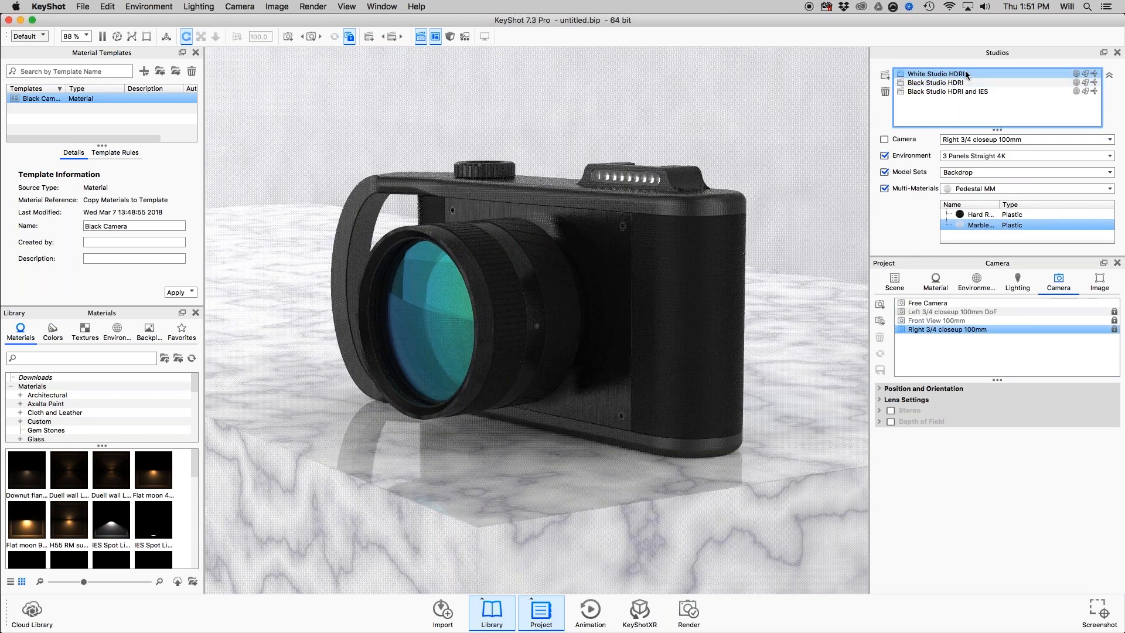
left_click(979, 83)
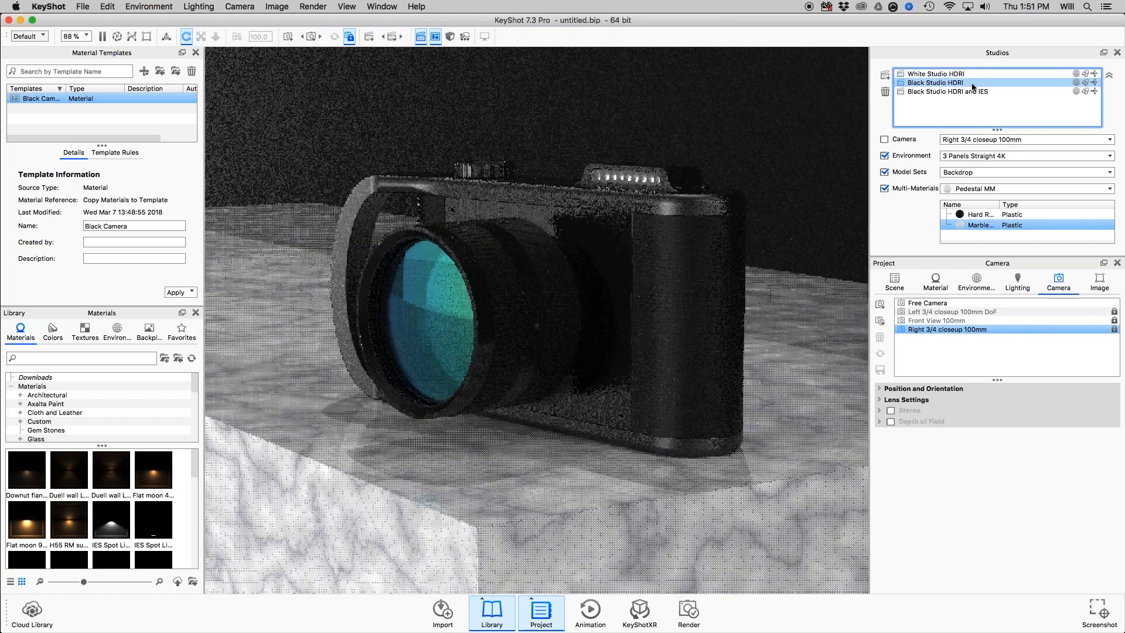
left_click(936, 74)
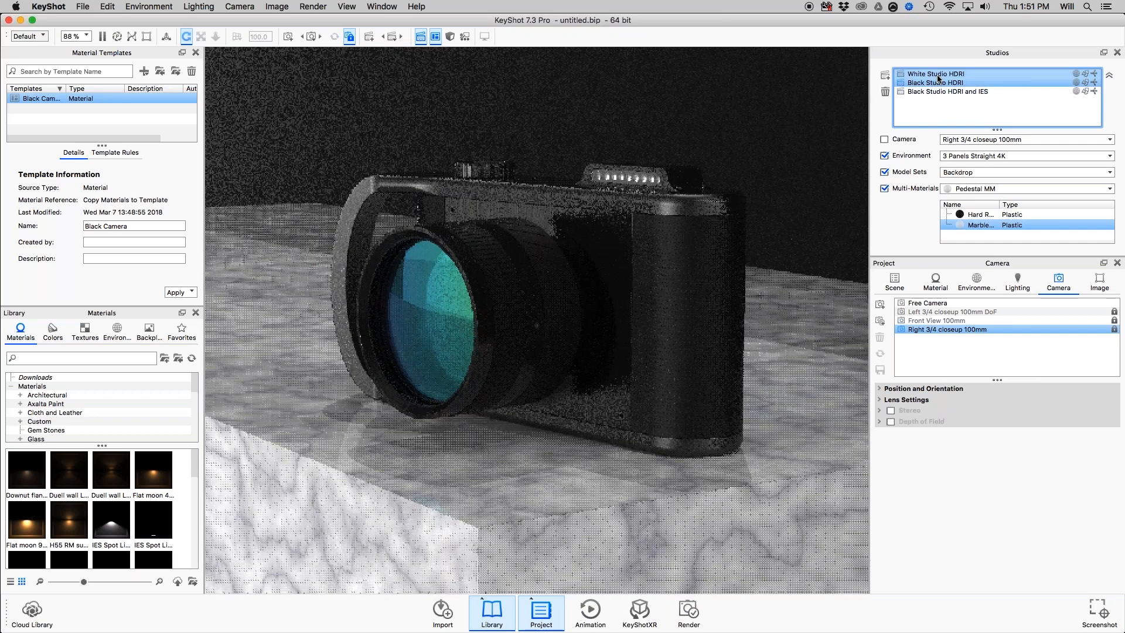
left_click(947, 88)
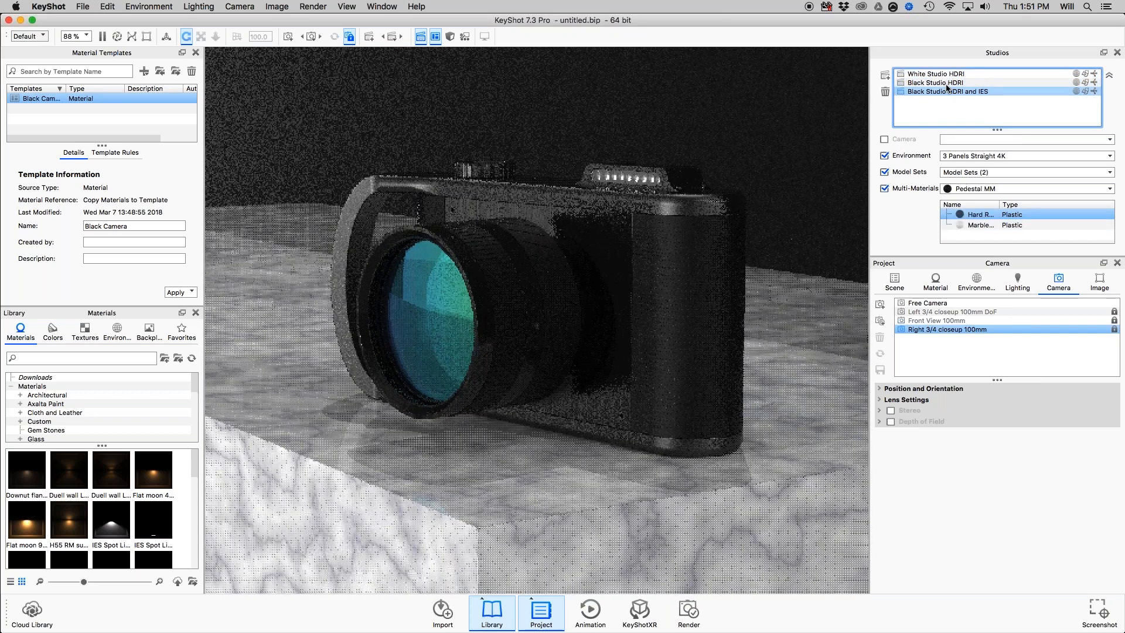
left_click(946, 83)
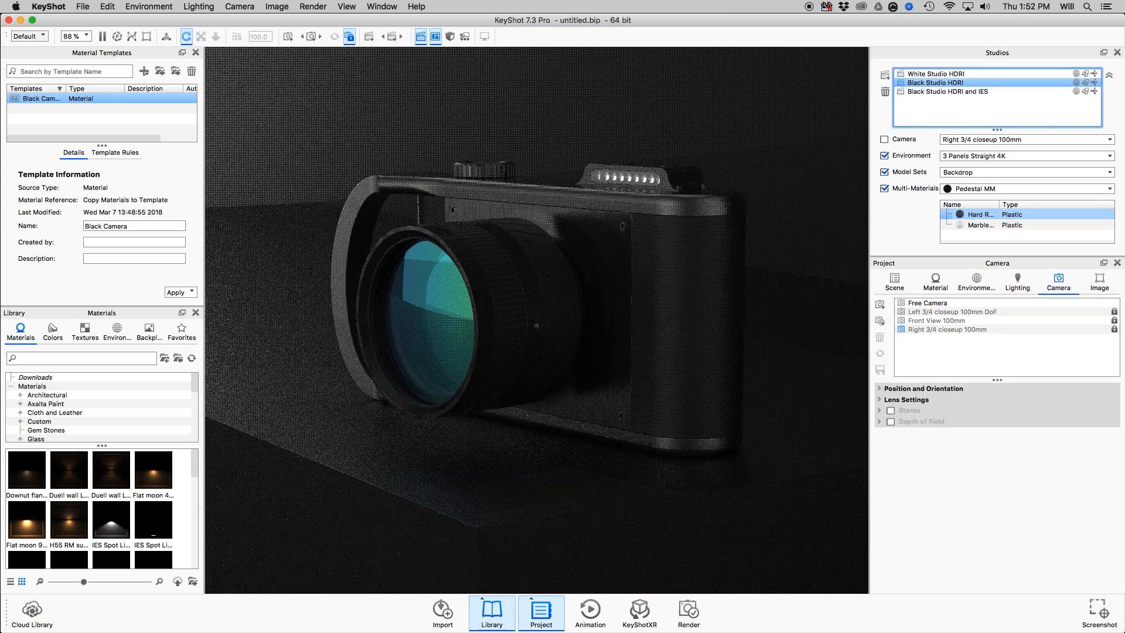
Try linking the Left 3/4 closeup 100mm DoF camera to the Black Studio HDRI studio, and exclude the camera from the studio again.
left_click(934, 320)
left_click(960, 330)
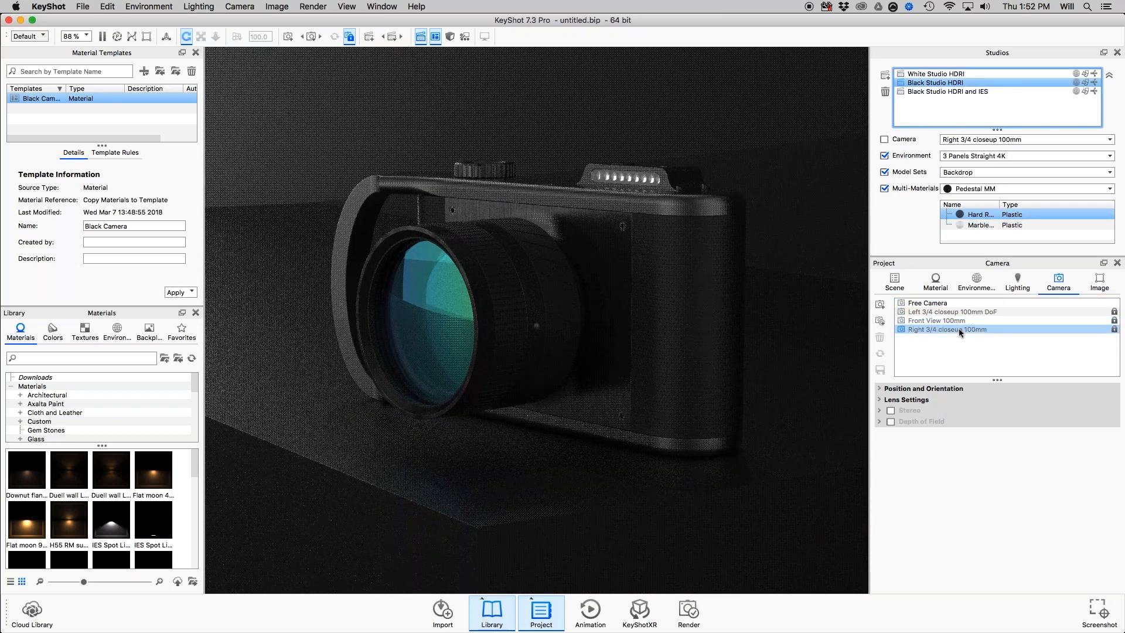
left_click(952, 329)
left_click(952, 329)
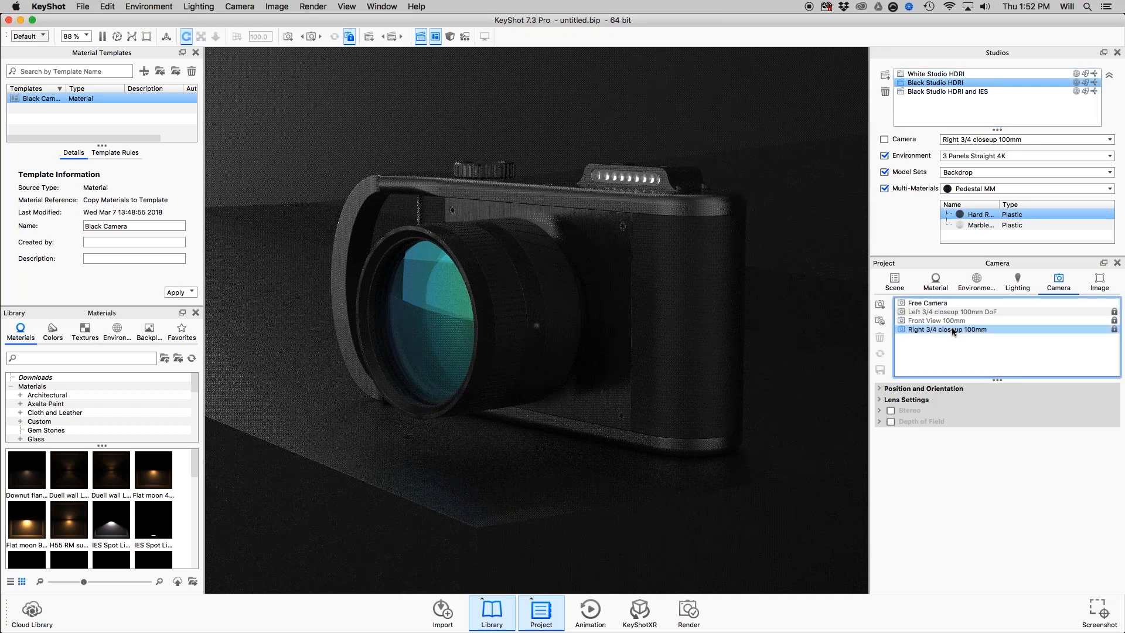
left_click(982, 156)
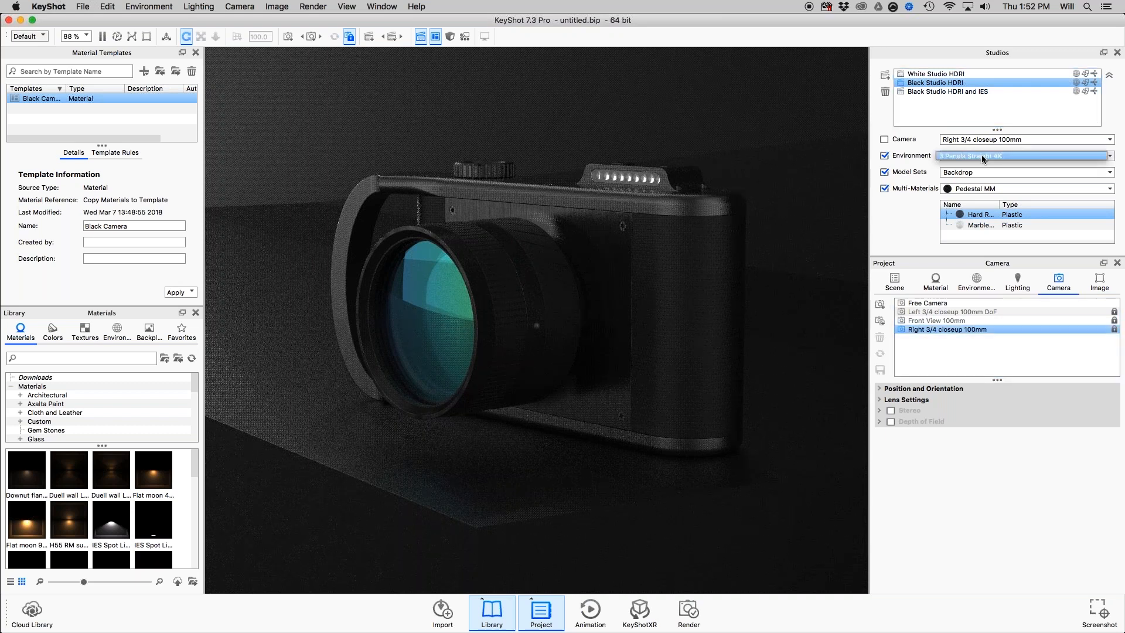
left_click(993, 140)
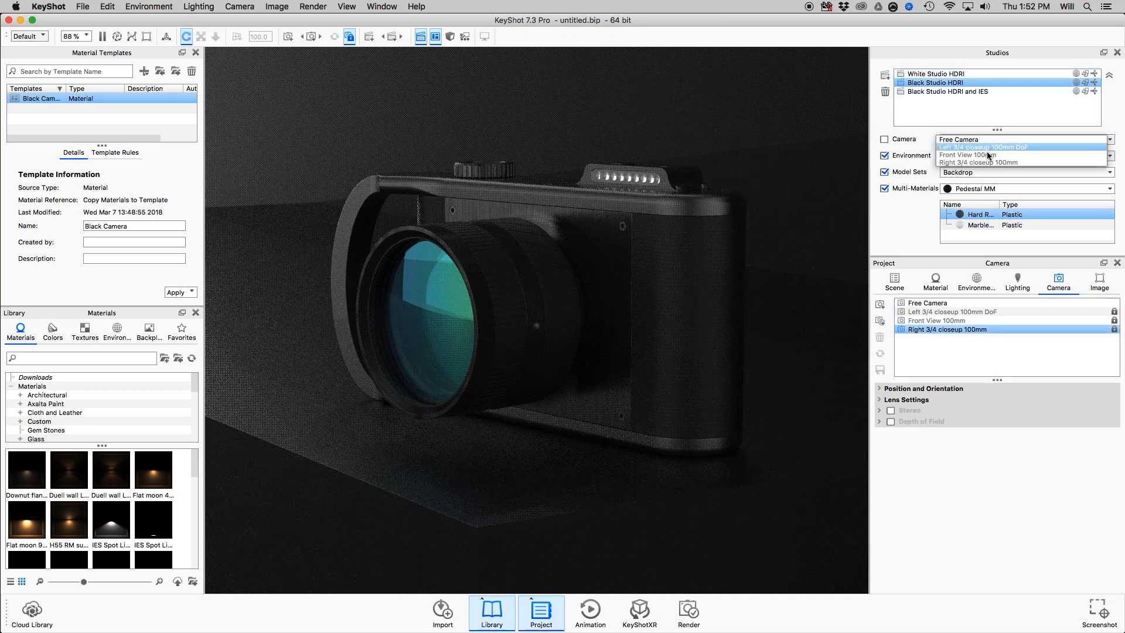
left_click(983, 147)
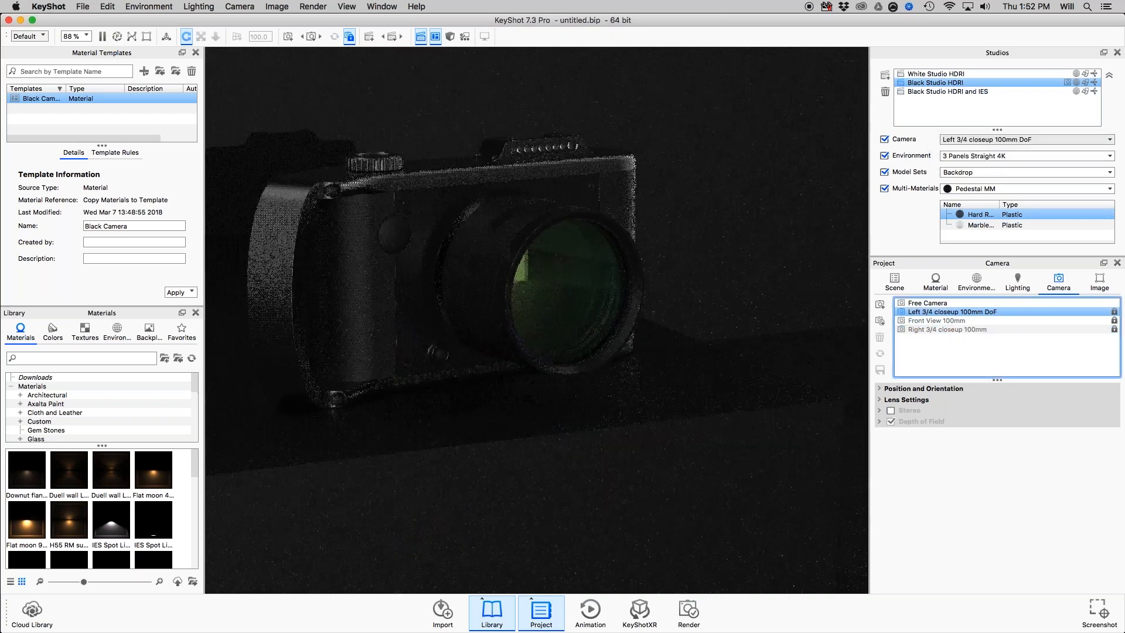
left_click(960, 157)
left_click(961, 156)
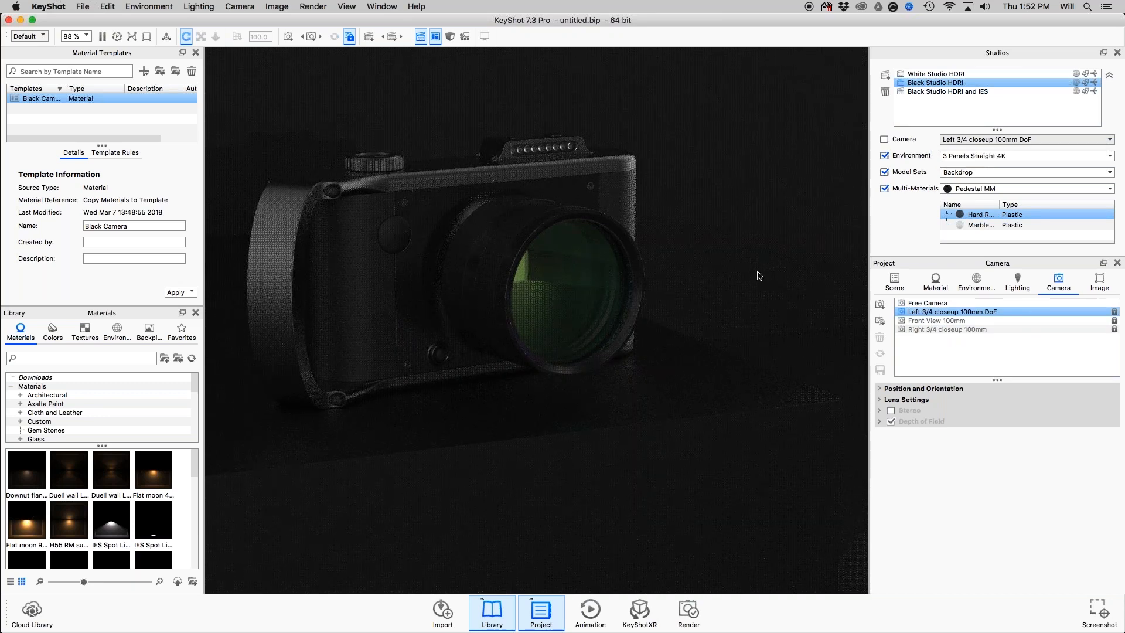
Switch to Free Camera and activate the Black Studio HDRI and IES studio.
left_click(920, 304)
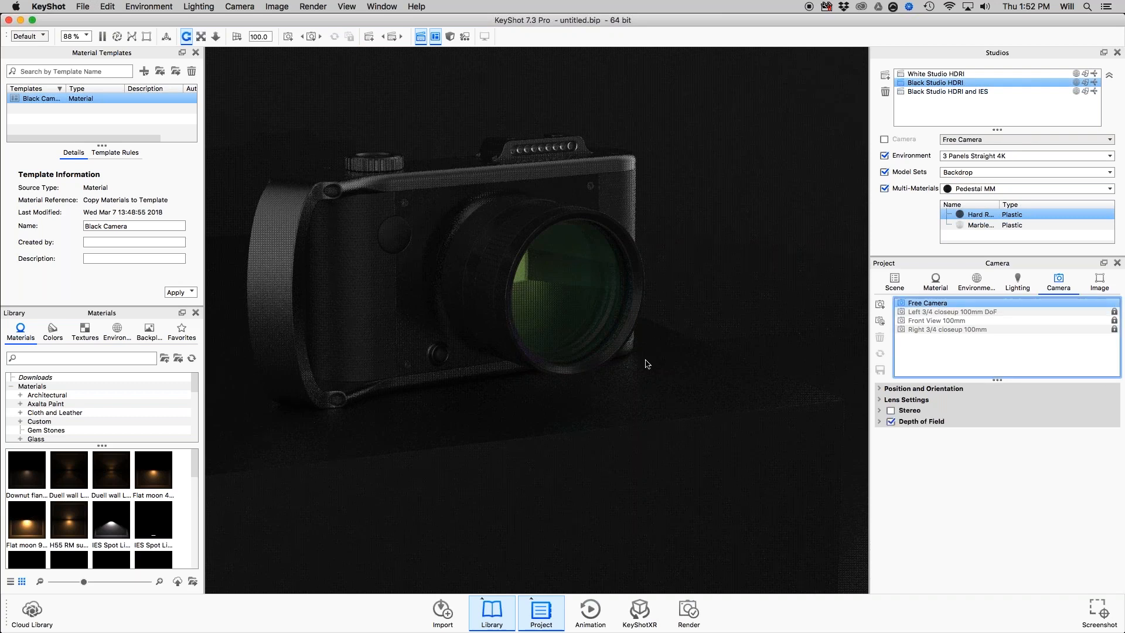
scroll(646, 360, "down", 10)
middle_click_drag(695, 398, 753, 470)
left_click_drag(755, 473, 773, 423)
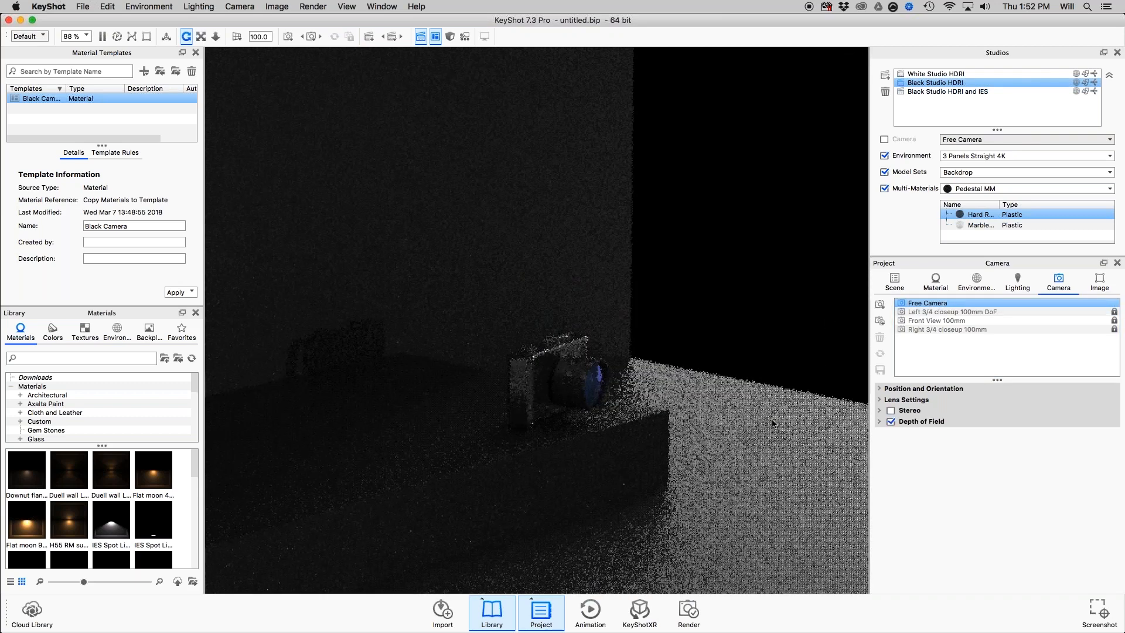
left_click(945, 91)
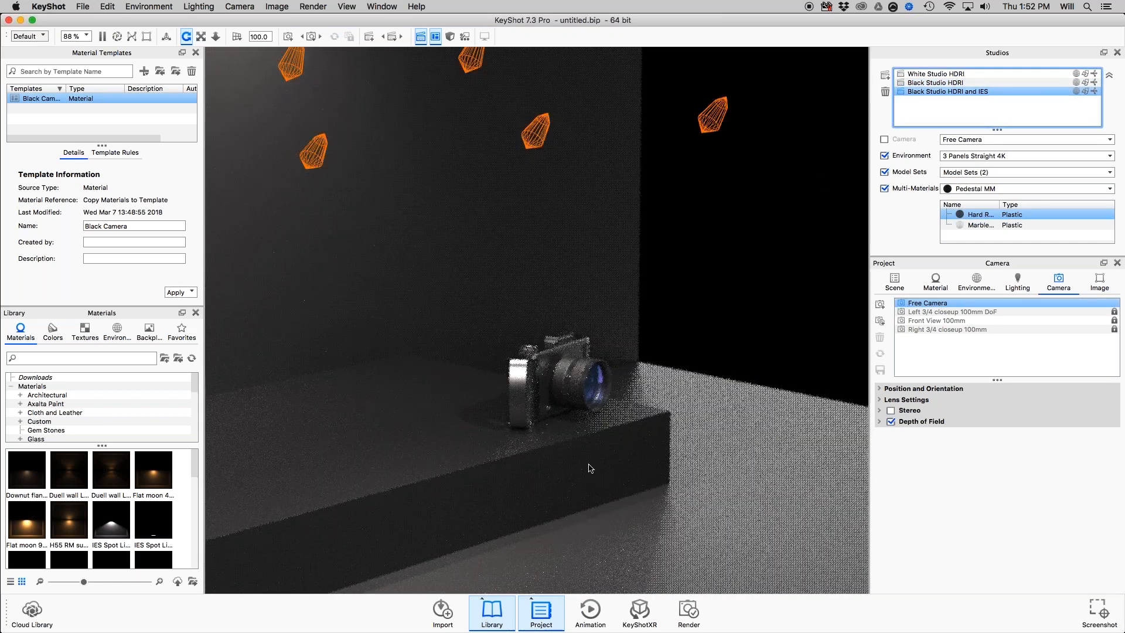
Examine the arrangement of the IES lights around the pedestal and wall, and their effect on the training camera up close.
left_click_drag(590, 469, 563, 466)
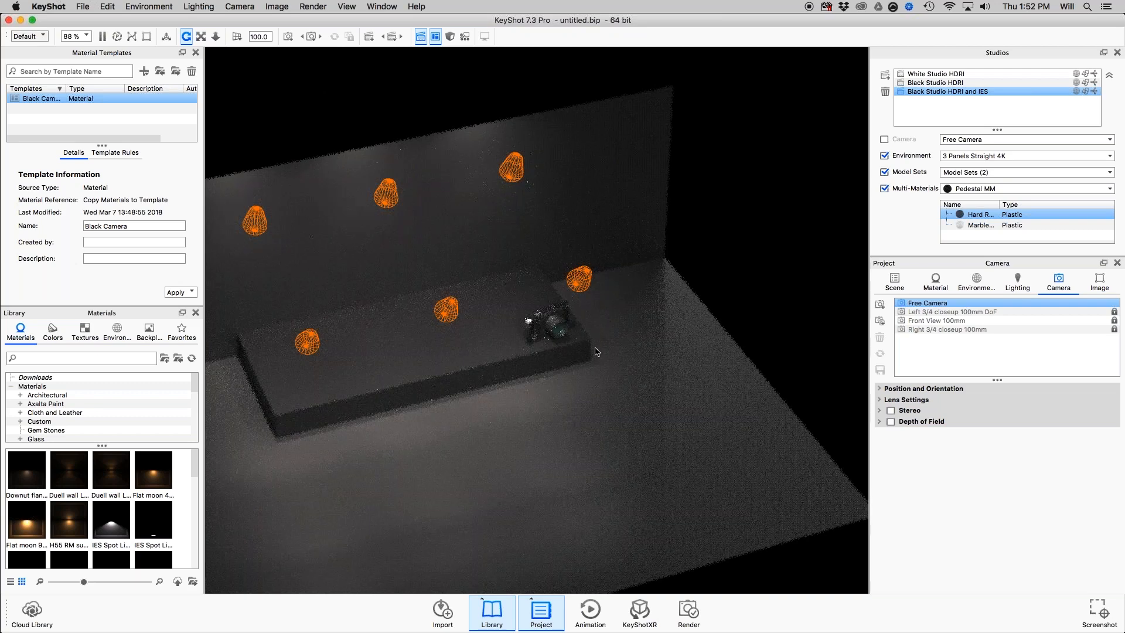
left_click_drag(674, 349, 564, 295)
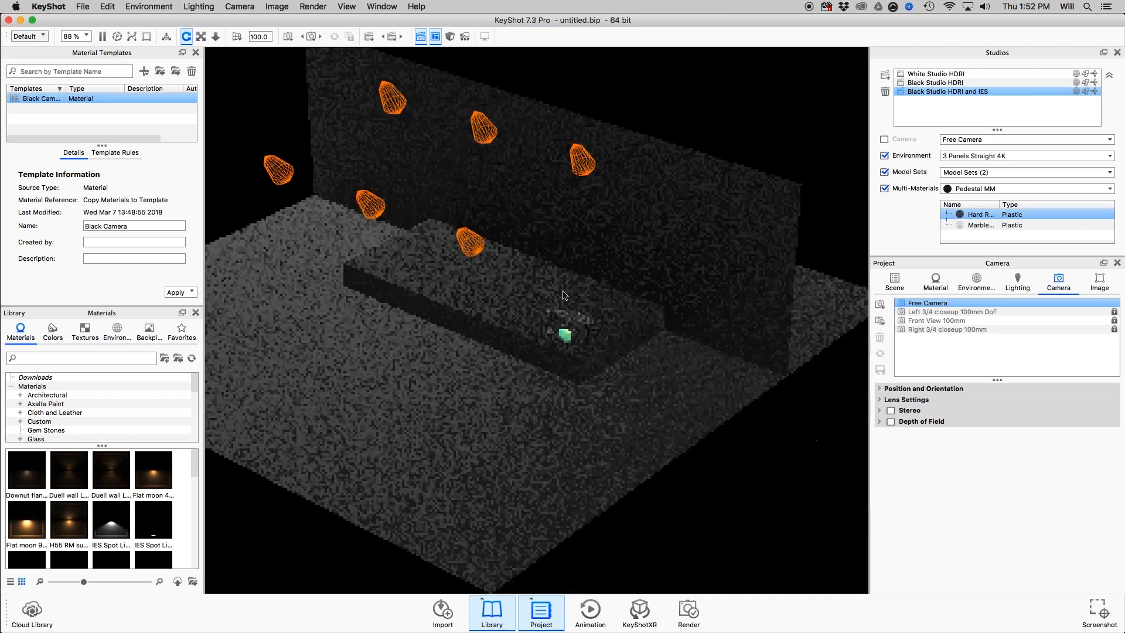
left_click_drag(616, 164, 660, 203)
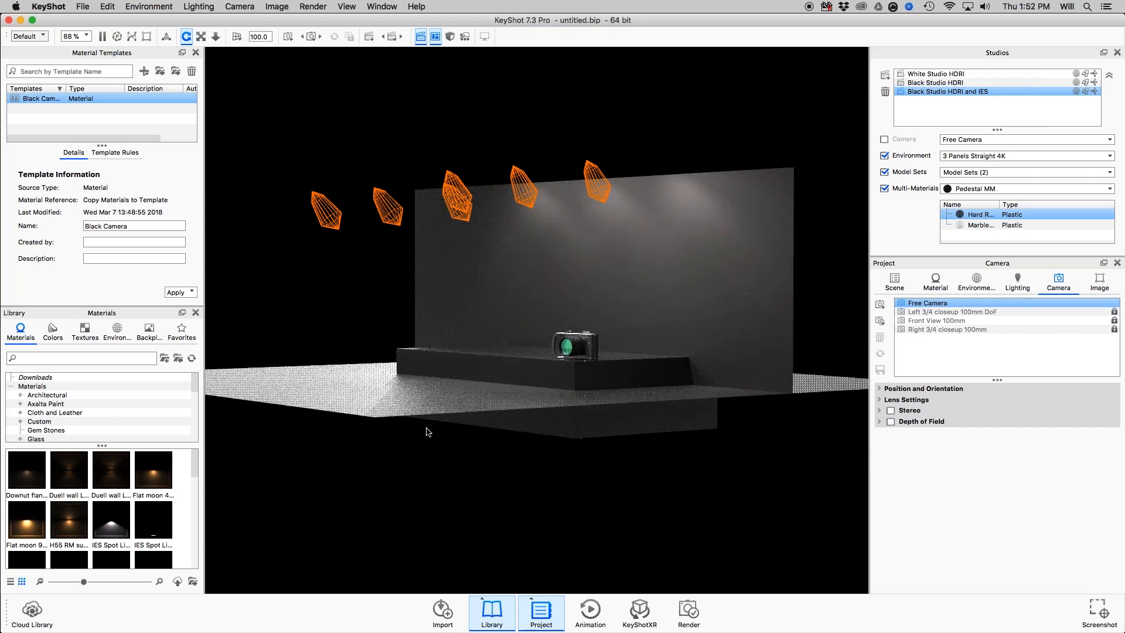
left_click_drag(641, 372, 577, 342)
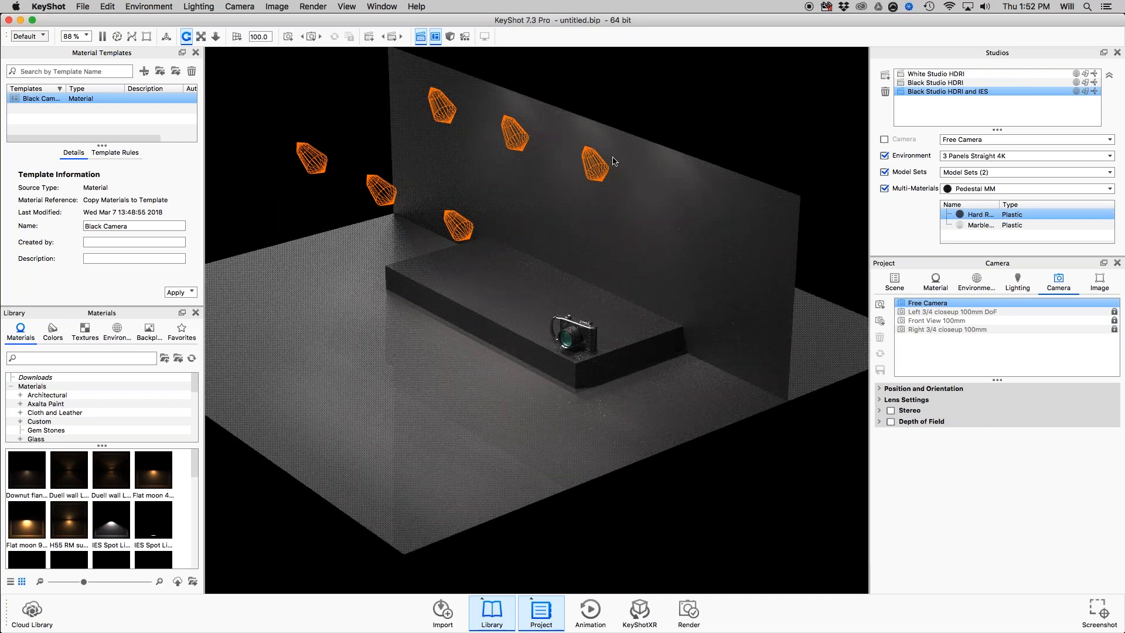
scroll(621, 381, "up", 2)
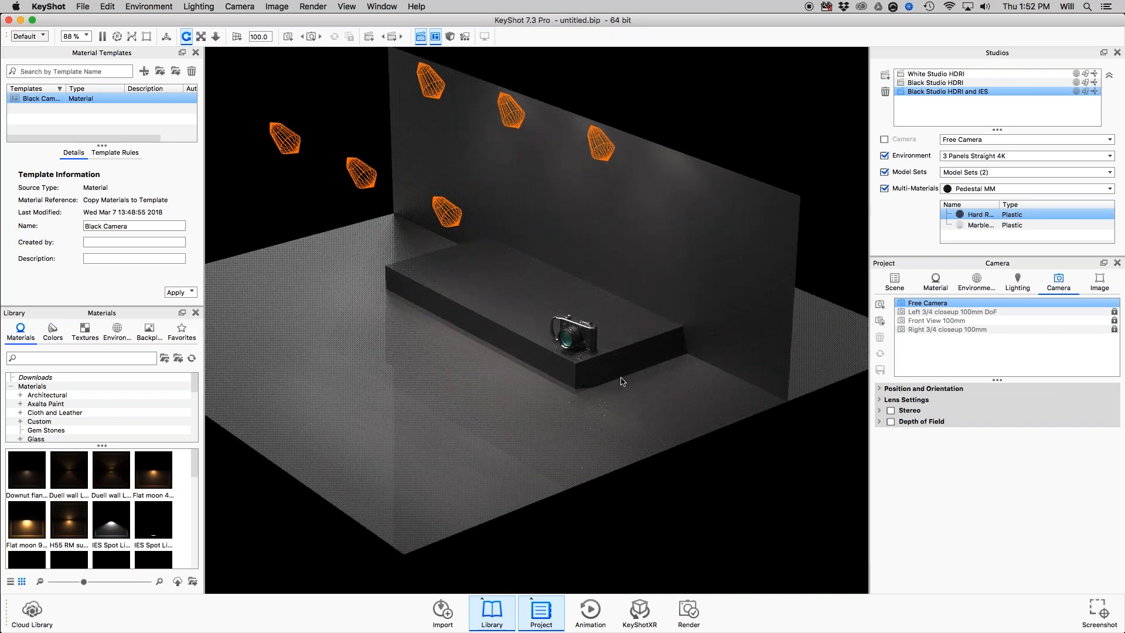
scroll(644, 382, "up", 3)
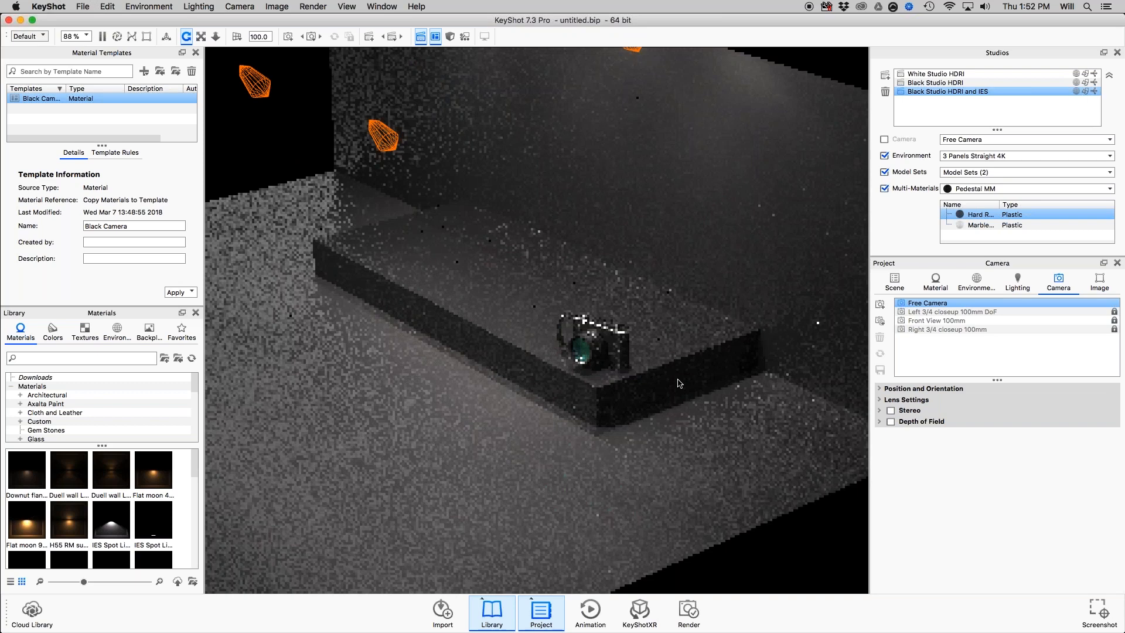
scroll(586, 255, "up", 3)
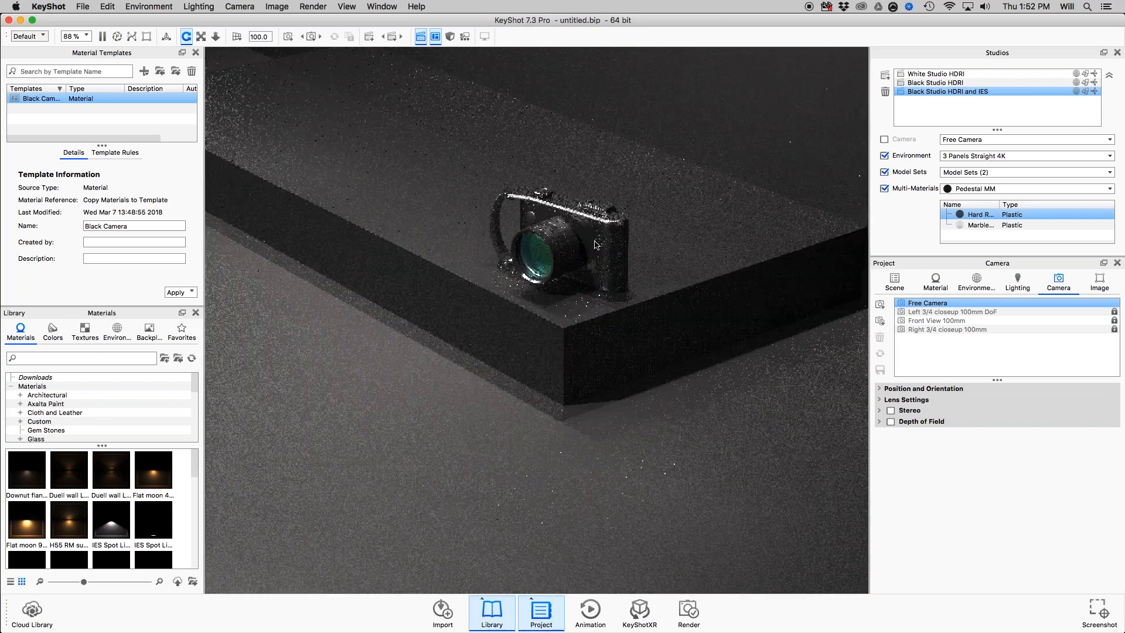
scroll(596, 245, "up", 3)
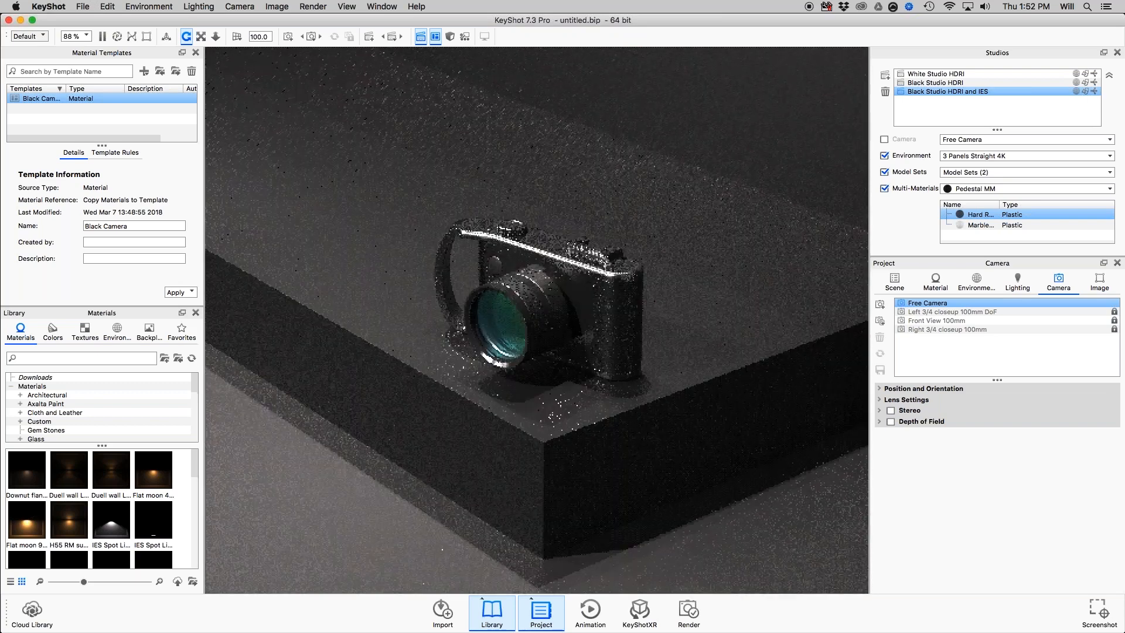
Compare the scene with the Physical Lights model set turned off and on, leaving it on.
left_click(895, 282)
left_click(902, 386)
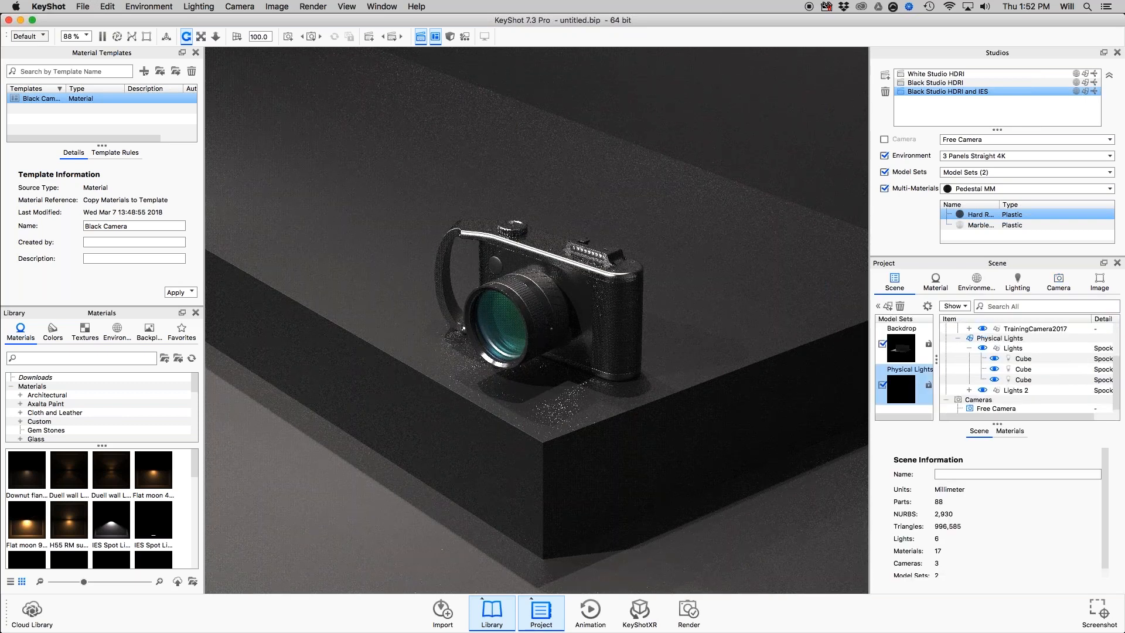
left_click(883, 385)
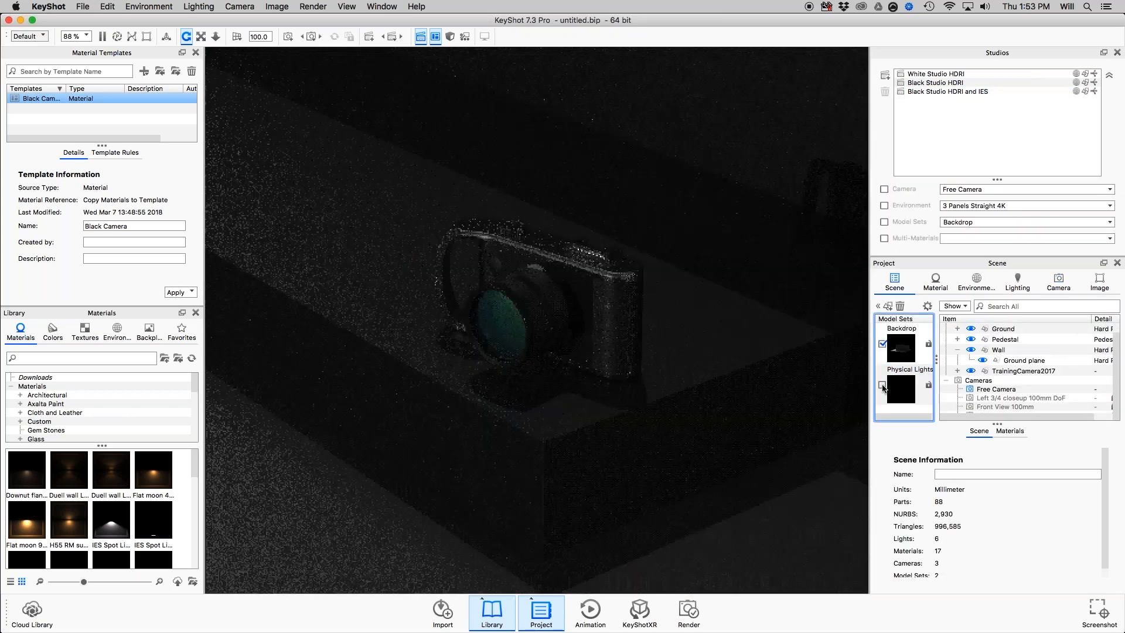
left_click(882, 386)
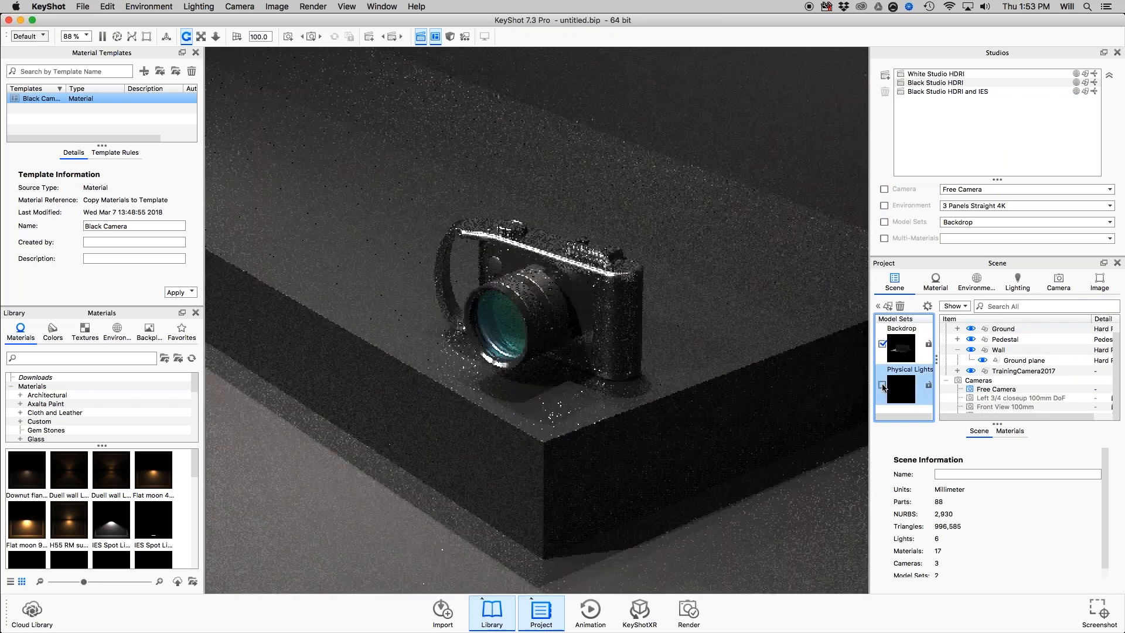
left_click(883, 386)
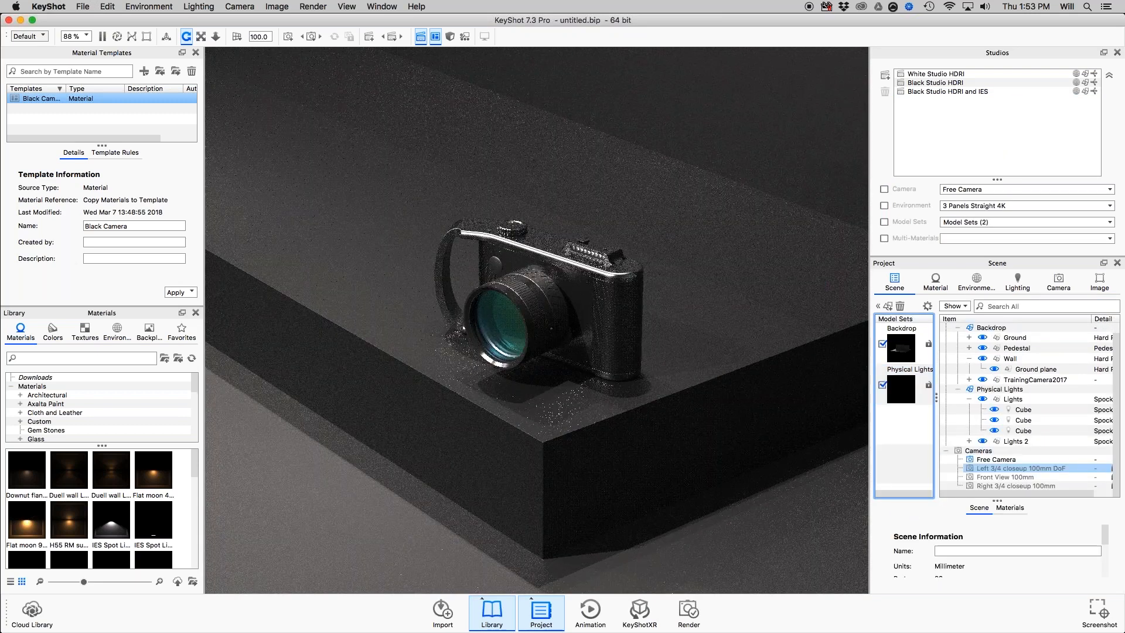
Enlarge the Project panel, open the material of the Lights group's cube lights, and switch its multi-material to Warm.
left_click_drag(987, 255, 987, 187)
double_click(1020, 359)
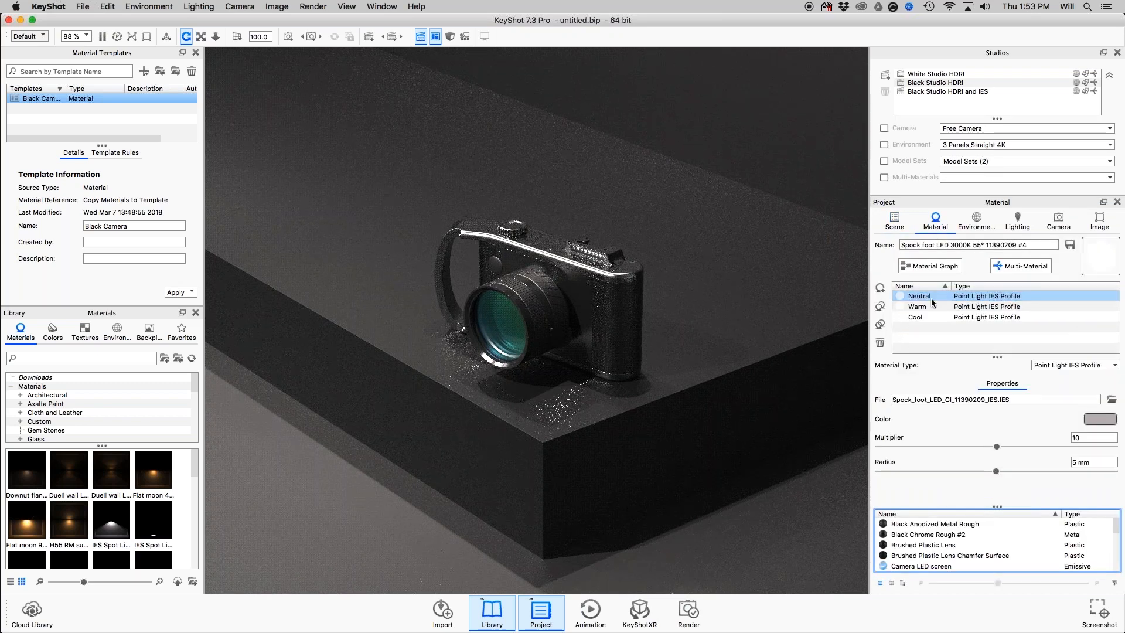
left_click(934, 307, "shift")
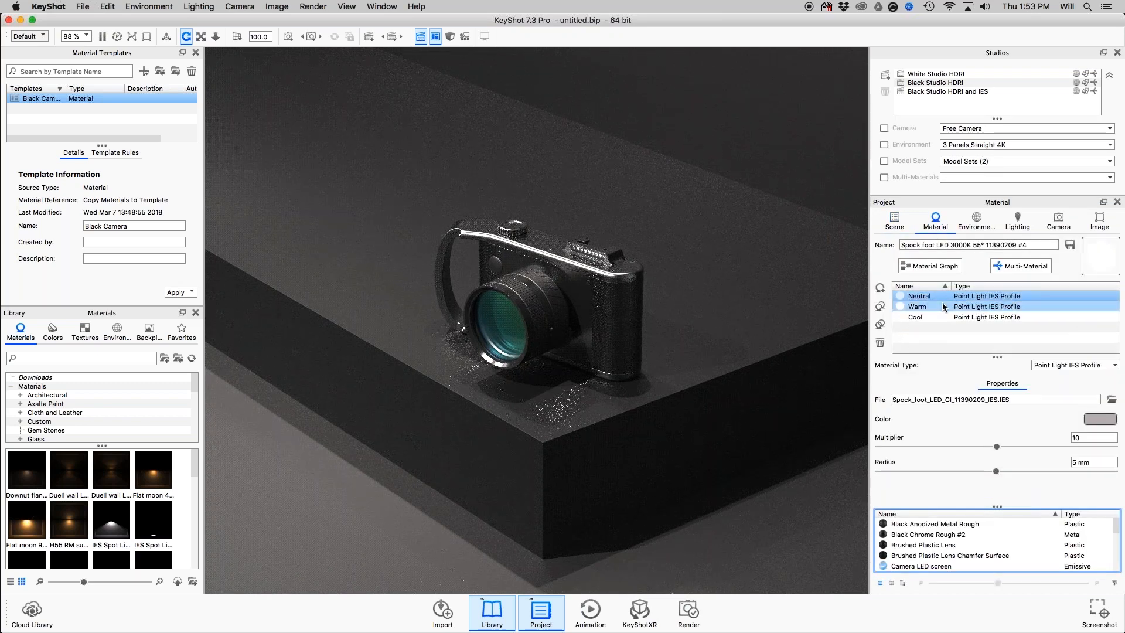
left_click(939, 309)
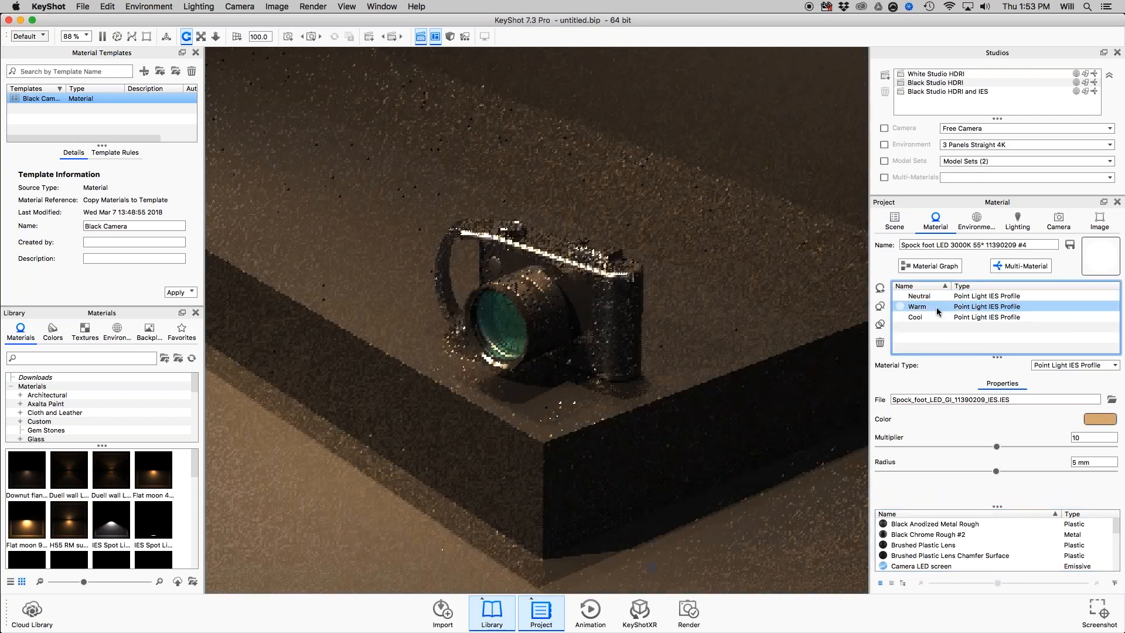
Preview the light's multi-material as Cool, and settle on the Neutral variant.
left_click(939, 318)
left_click(936, 310, "shift")
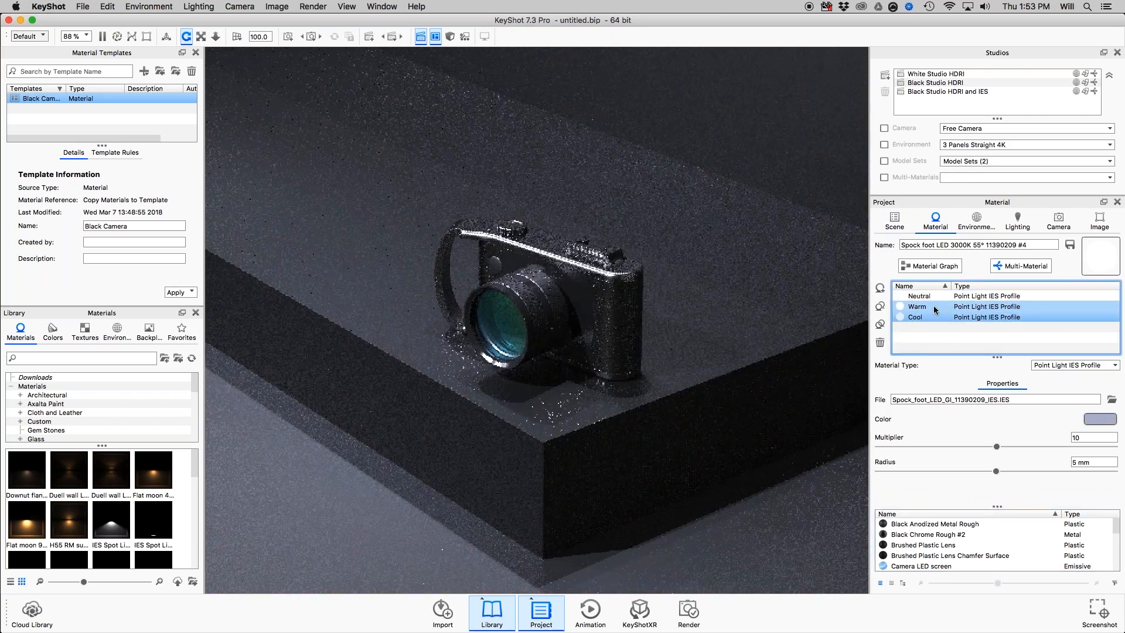
key("Up")
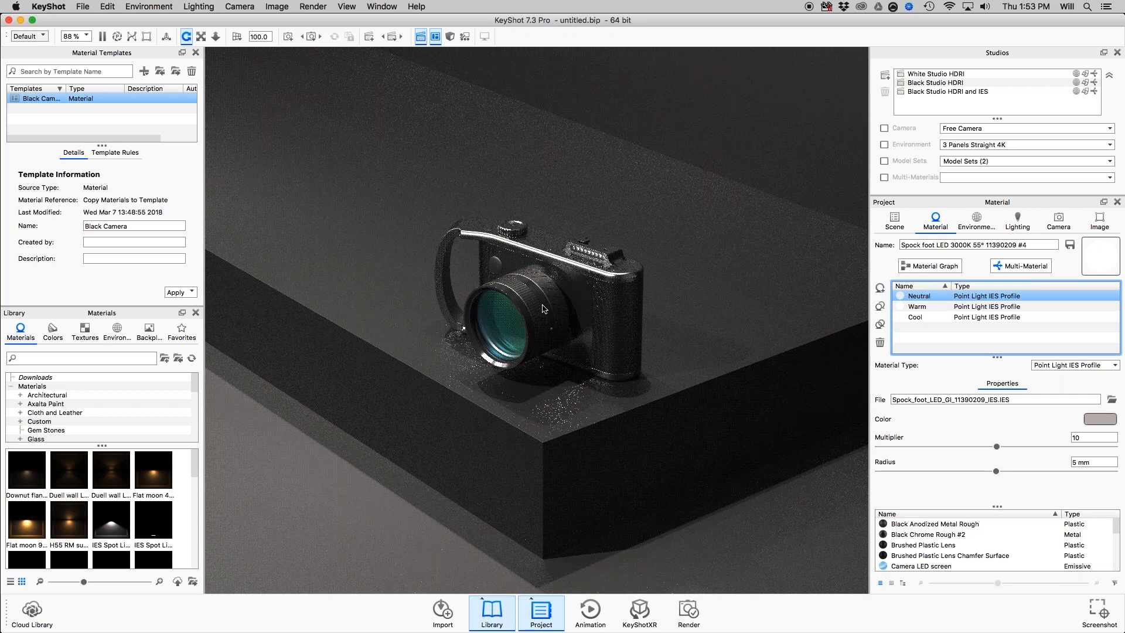
Activate the White Studio HDRI studio to show the camera on the marble pedestal.
left_click(959, 85)
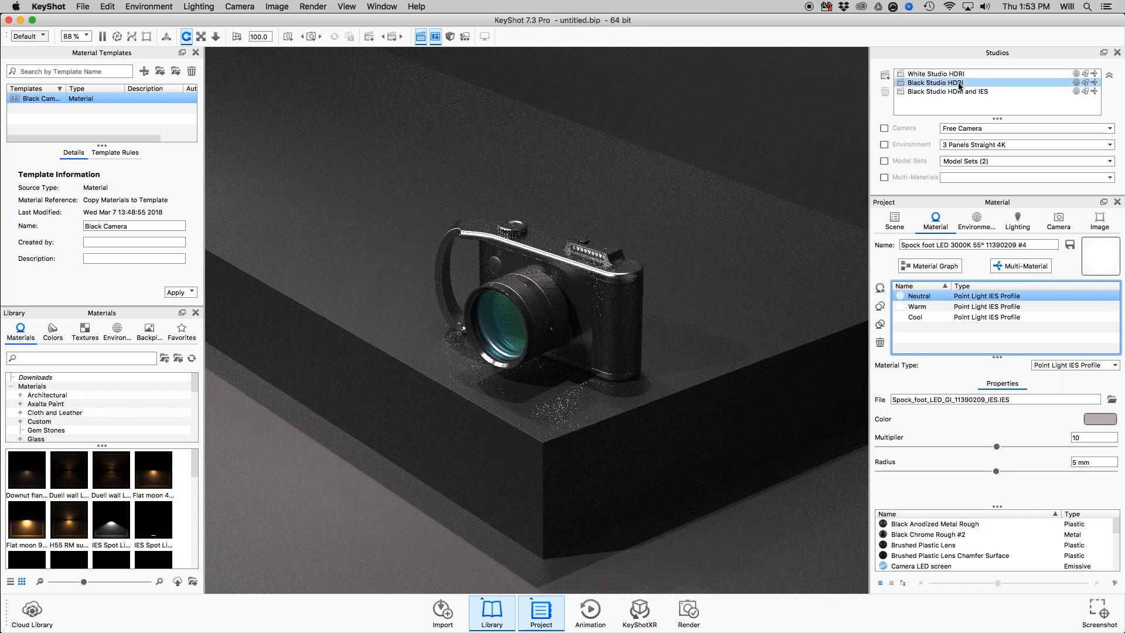
key("Up")
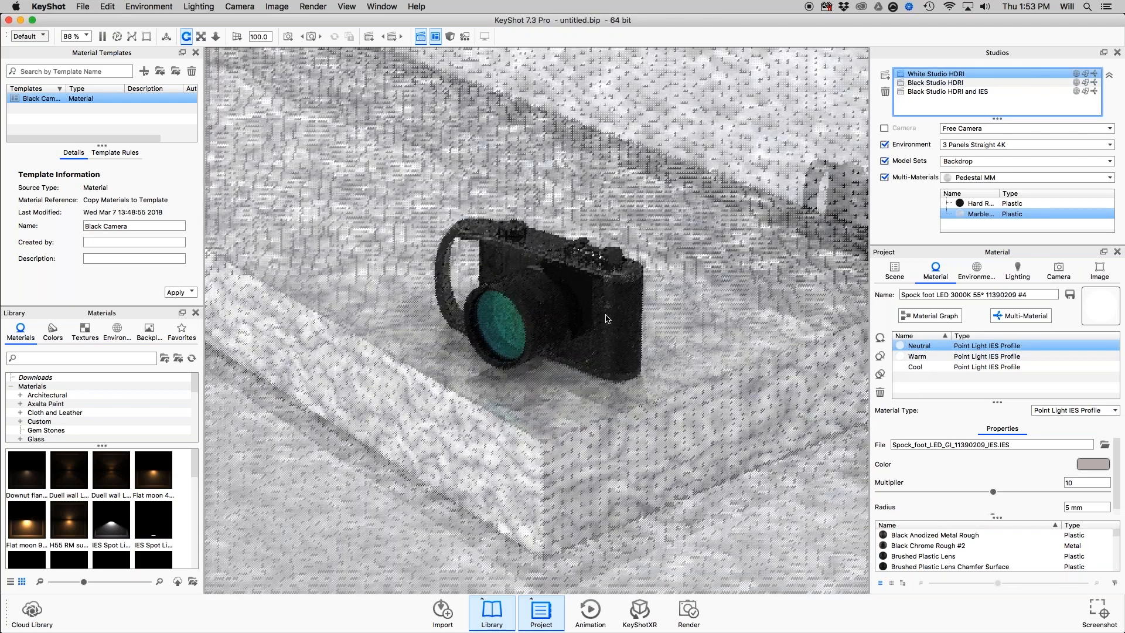
left_click_drag(606, 319, 660, 310)
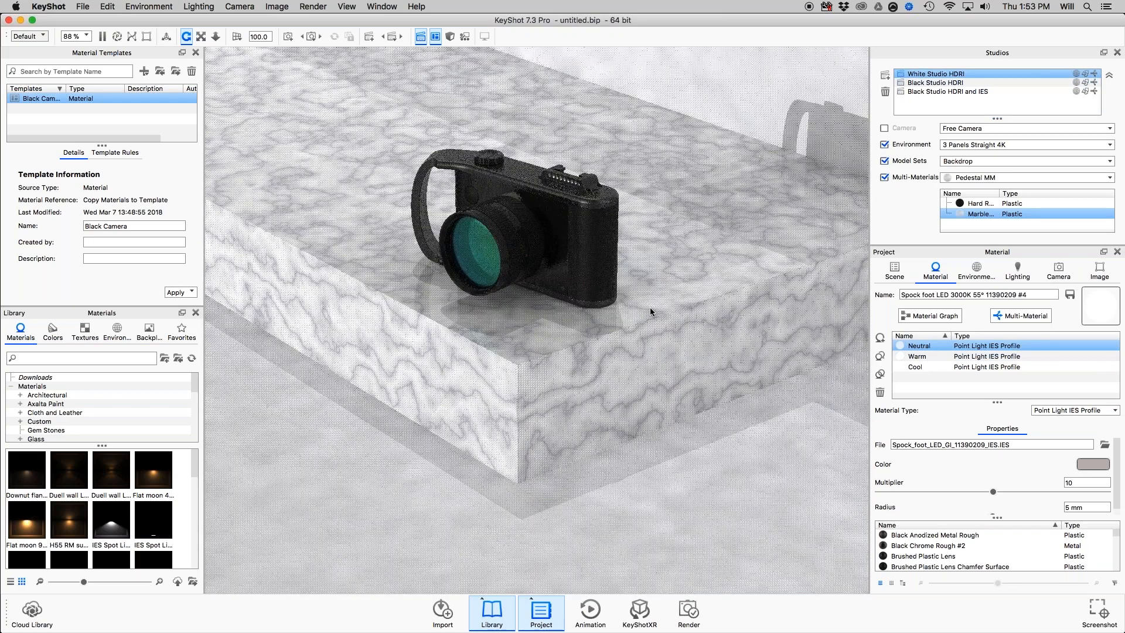
Check the Materials slide in Preview, return to KeyShot, close Material Templates, and search the material library for "red shiny p" with the folder tree enlarged.
key("super+Tab")
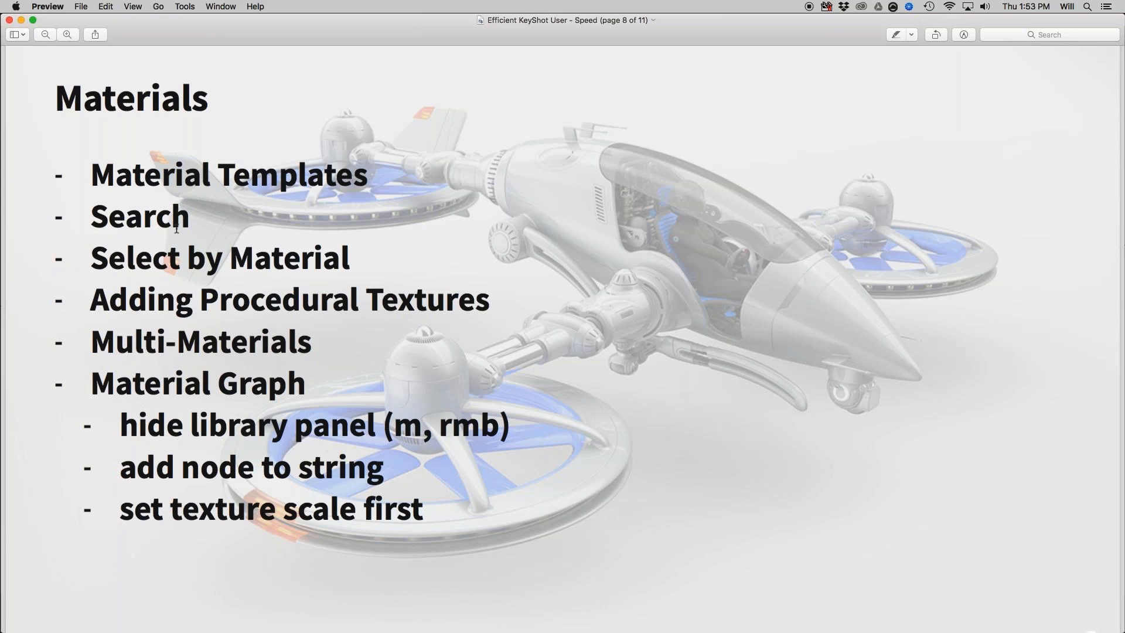
key("super+Tab")
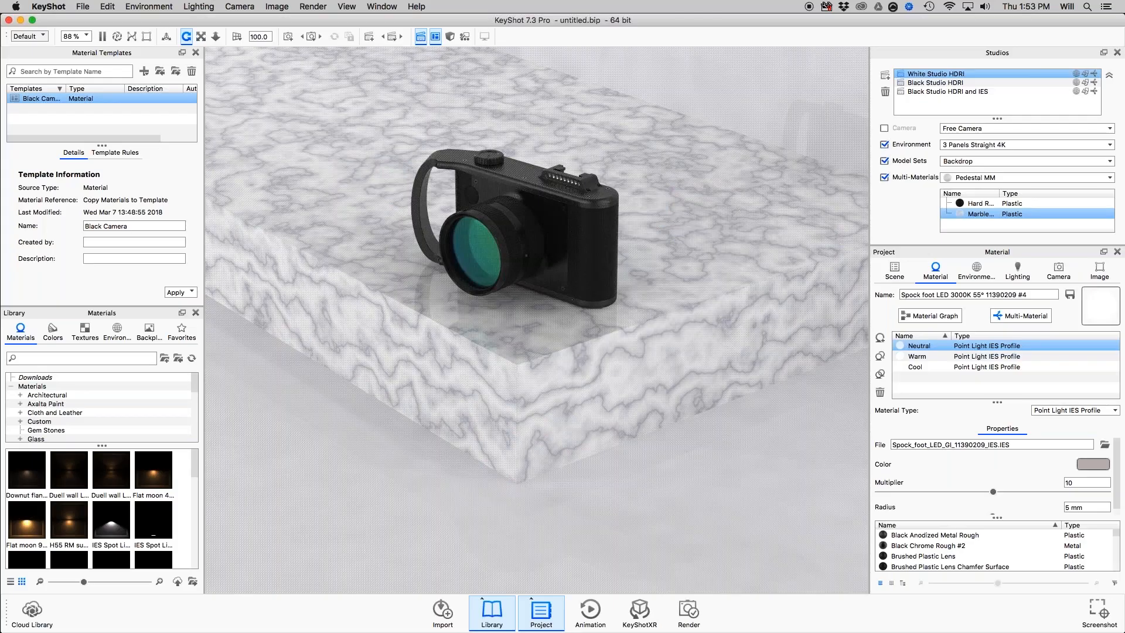
left_click(196, 53)
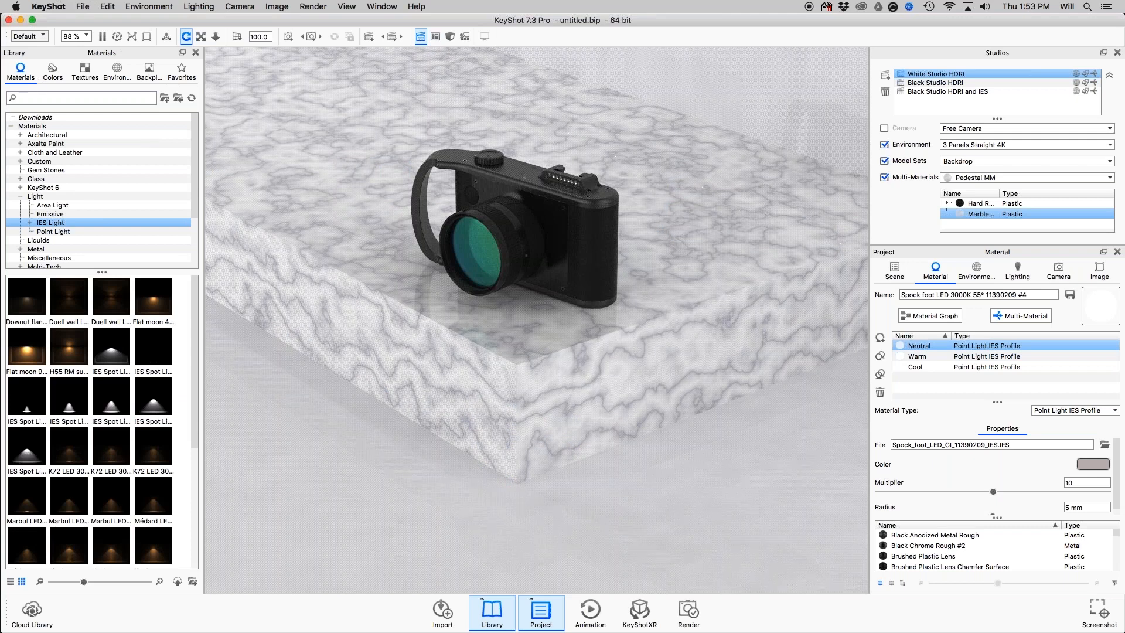
type("red shiny")
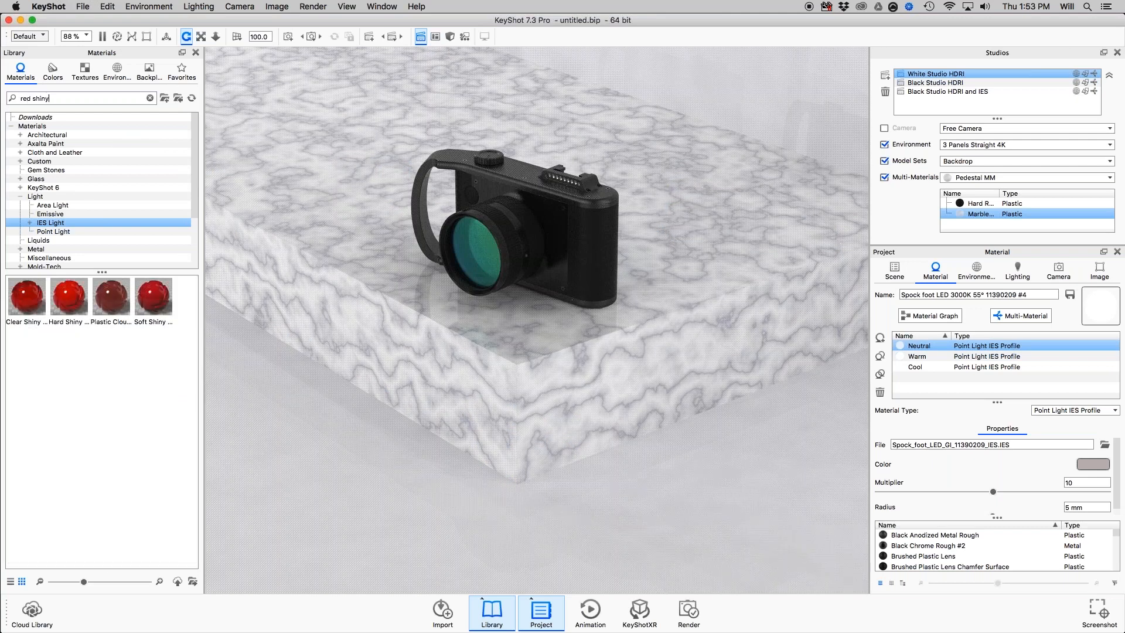
type(" p")
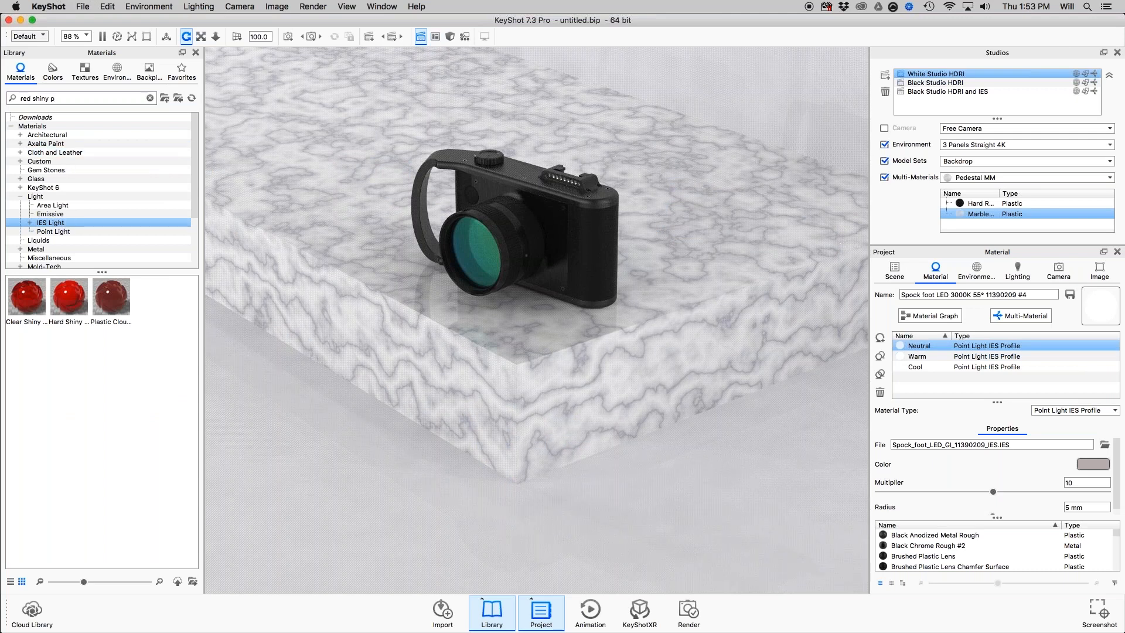
left_click_drag(100, 272, 98, 344)
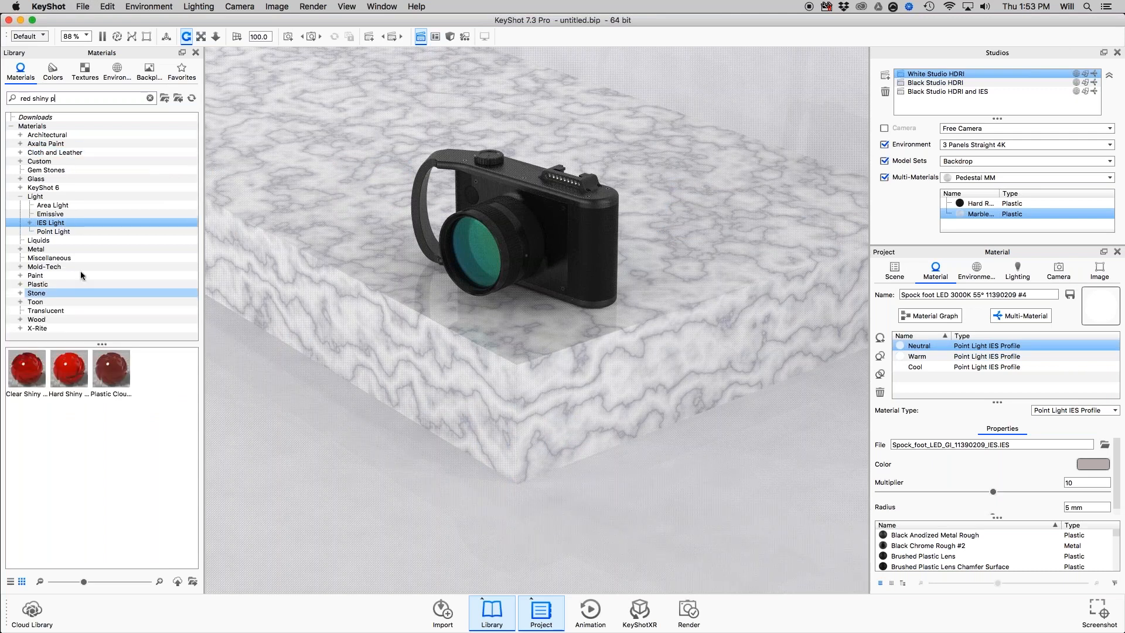
left_click(66, 390)
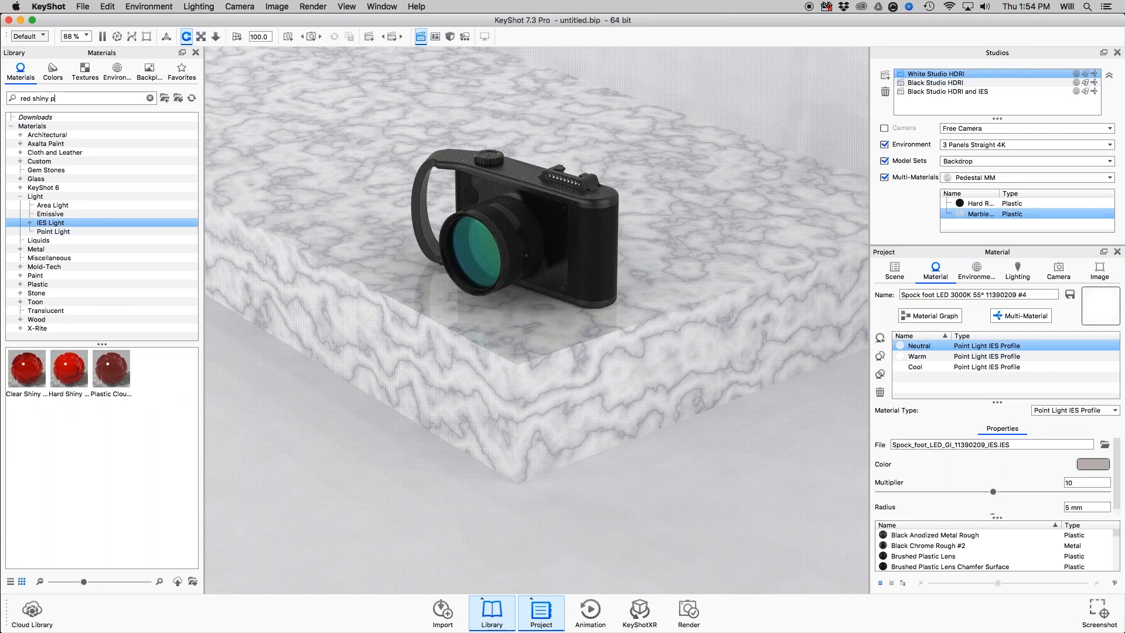
Consult the Materials slide in Preview, return to KeyShot, close Studios, and show the scene's in-project material list enlarged.
key("super+Tab")
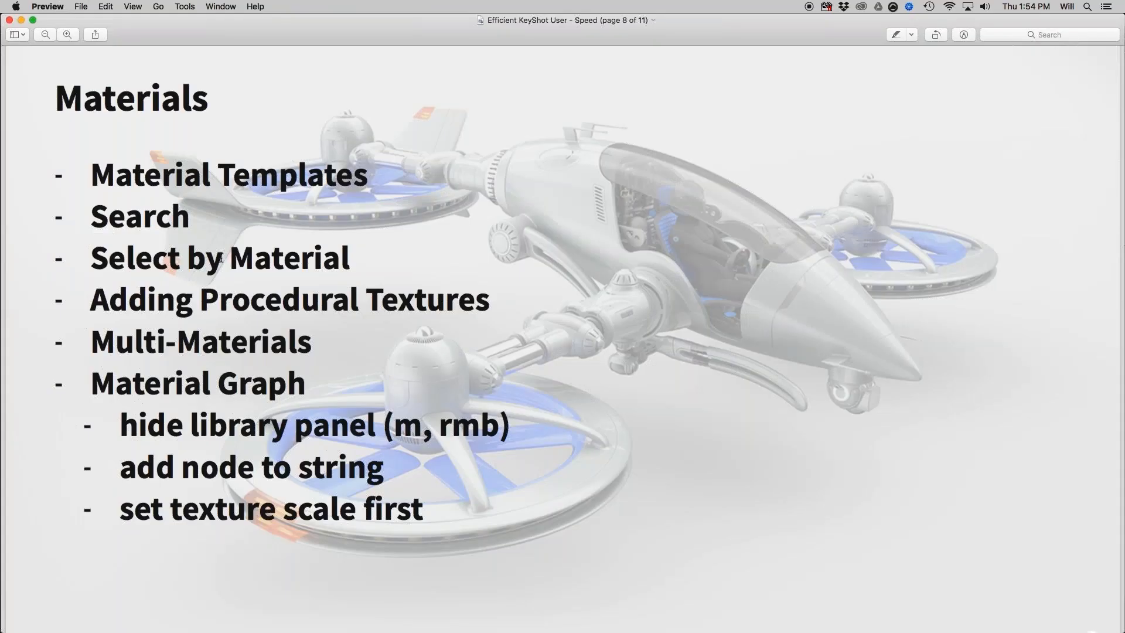
key("super+Tab")
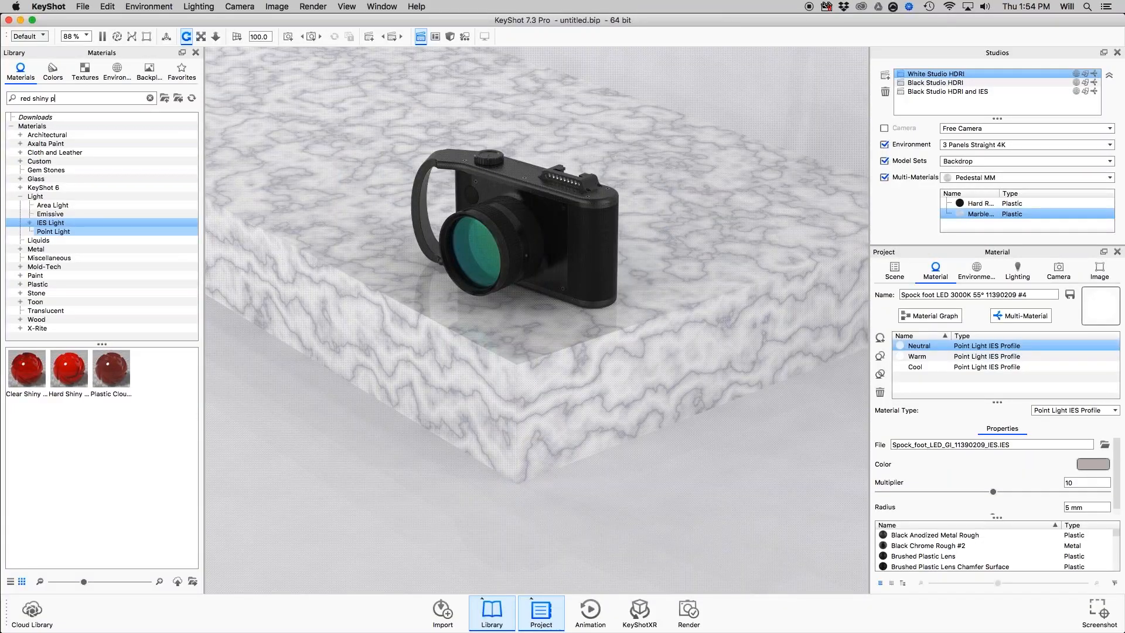
left_click(1118, 52)
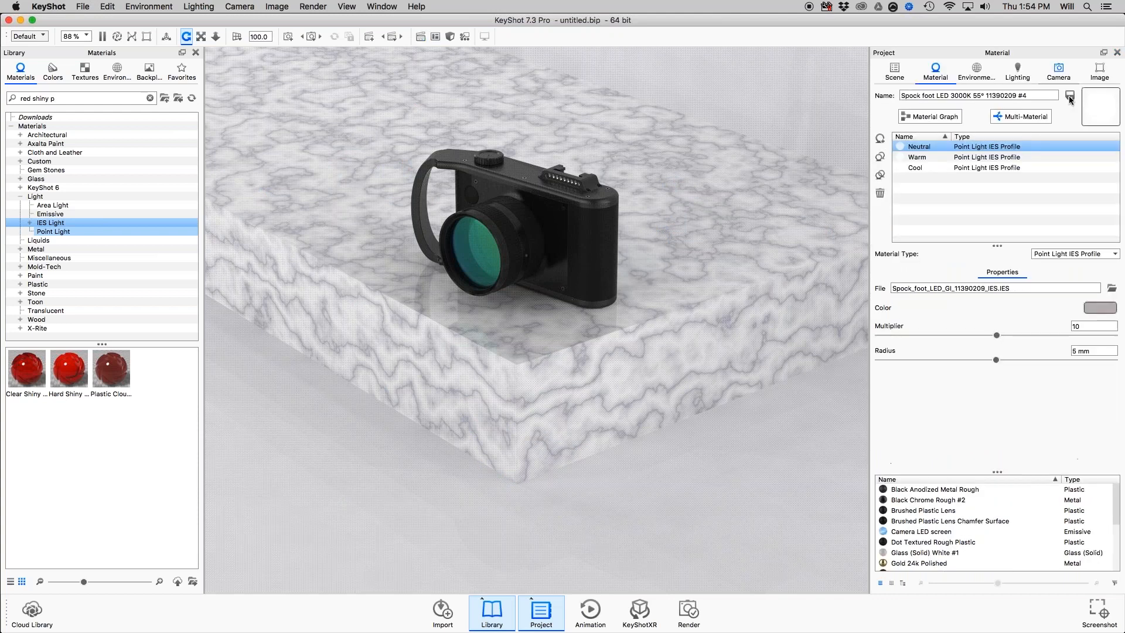
left_click(1006, 158, "shift")
left_click(895, 71)
left_click(1009, 445)
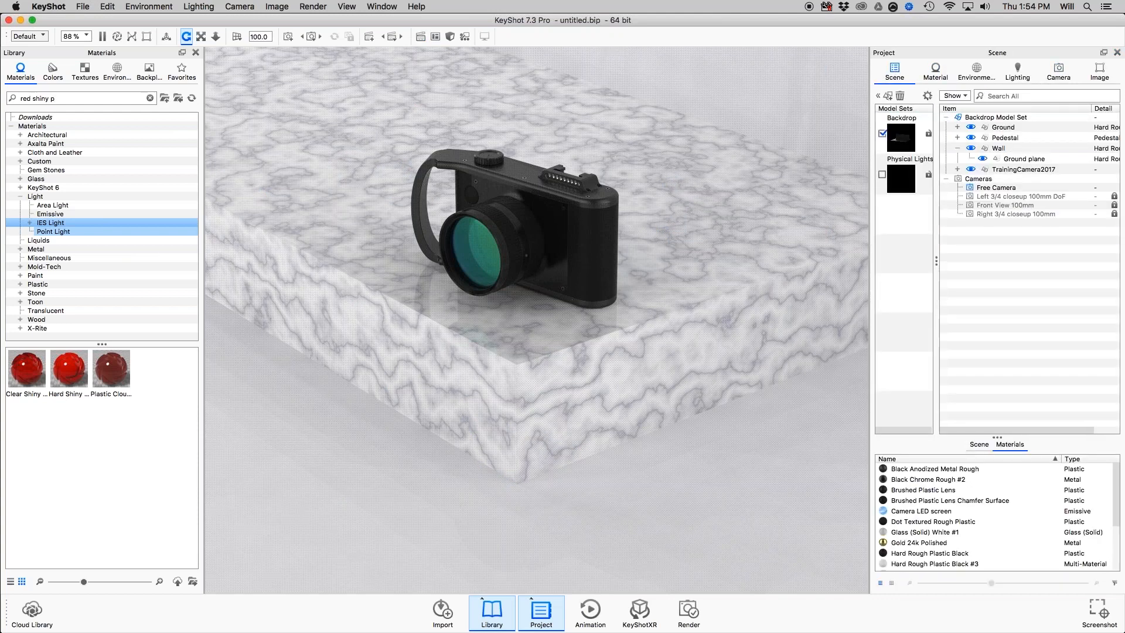
left_click_drag(997, 437, 997, 363)
Select all parts that use the Gold 24k Polished material.
left_click(934, 490)
mouse_move(933, 491)
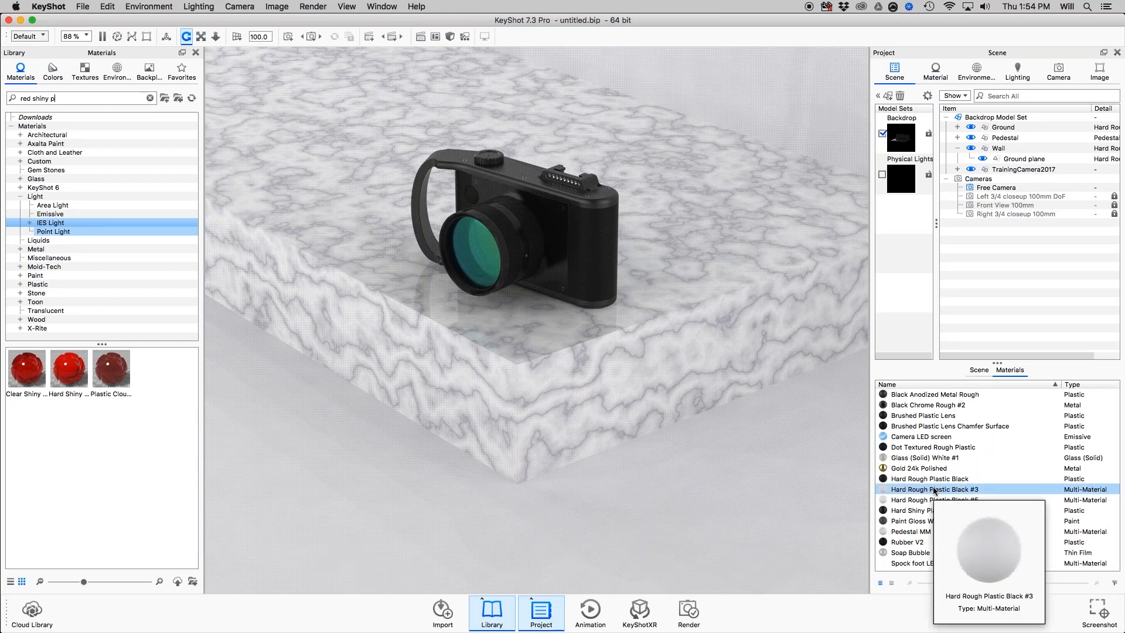
left_click(927, 468)
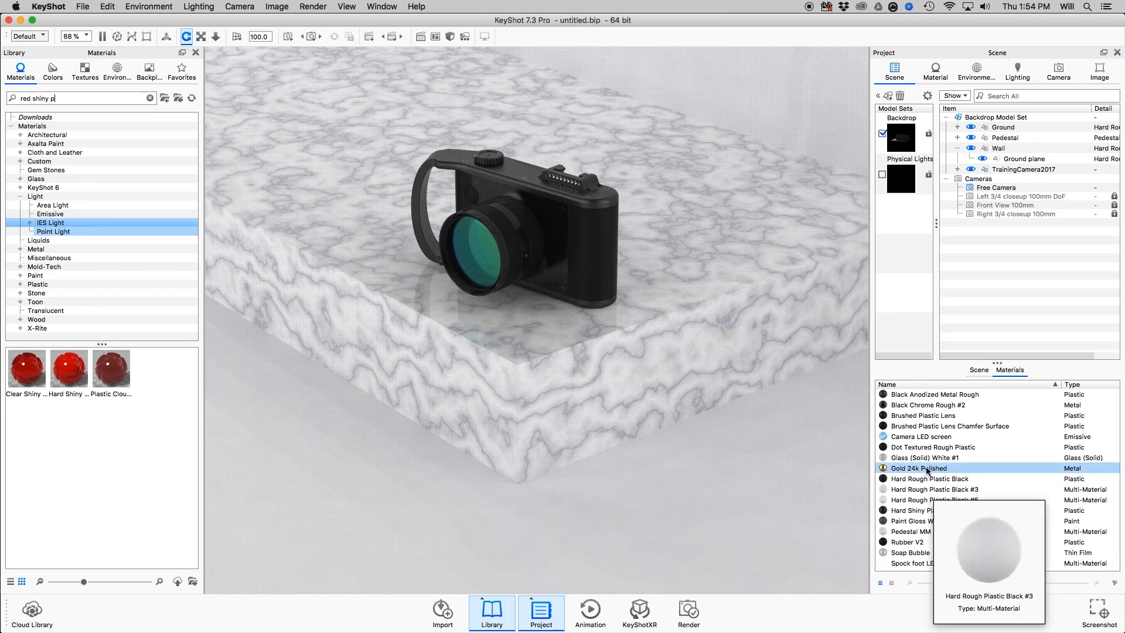
mouse_move(917, 472)
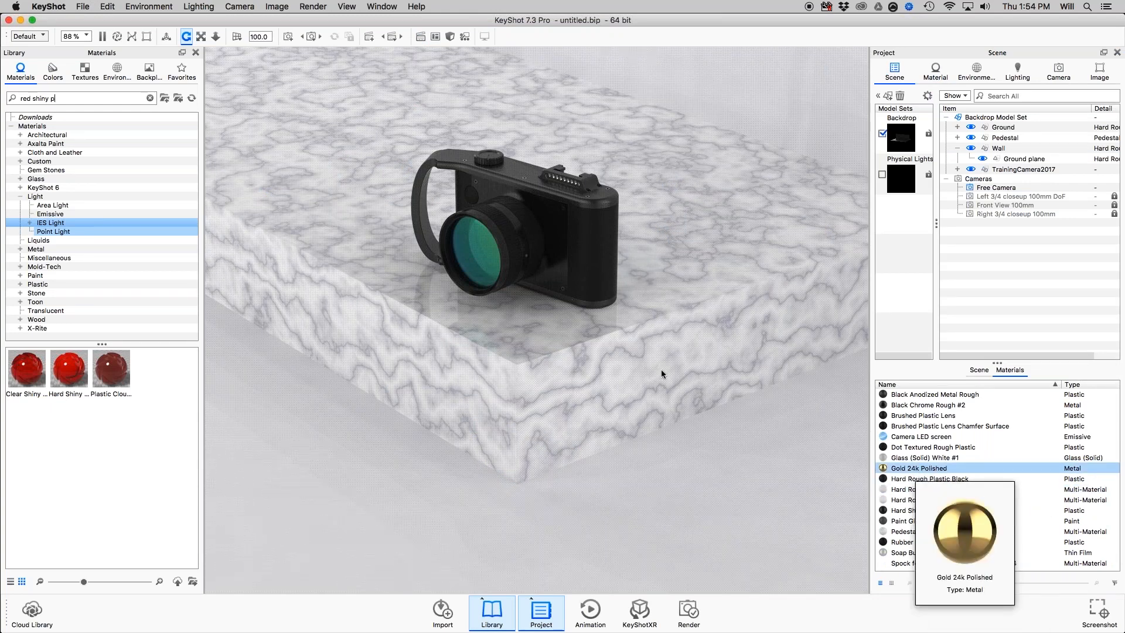
left_click(913, 469)
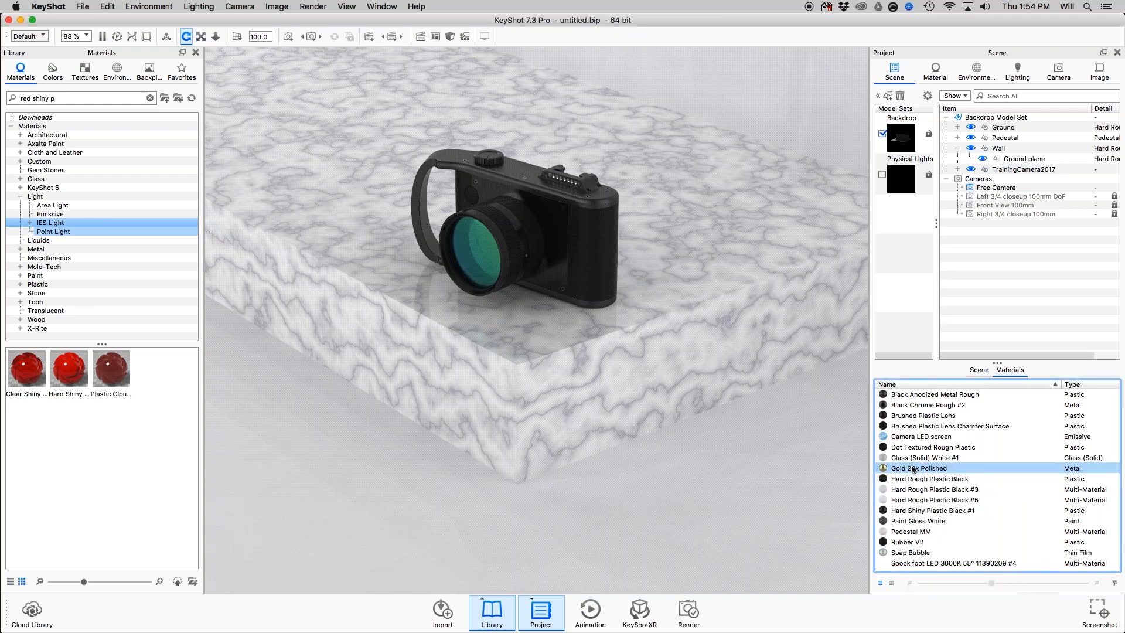
right_click(913, 470)
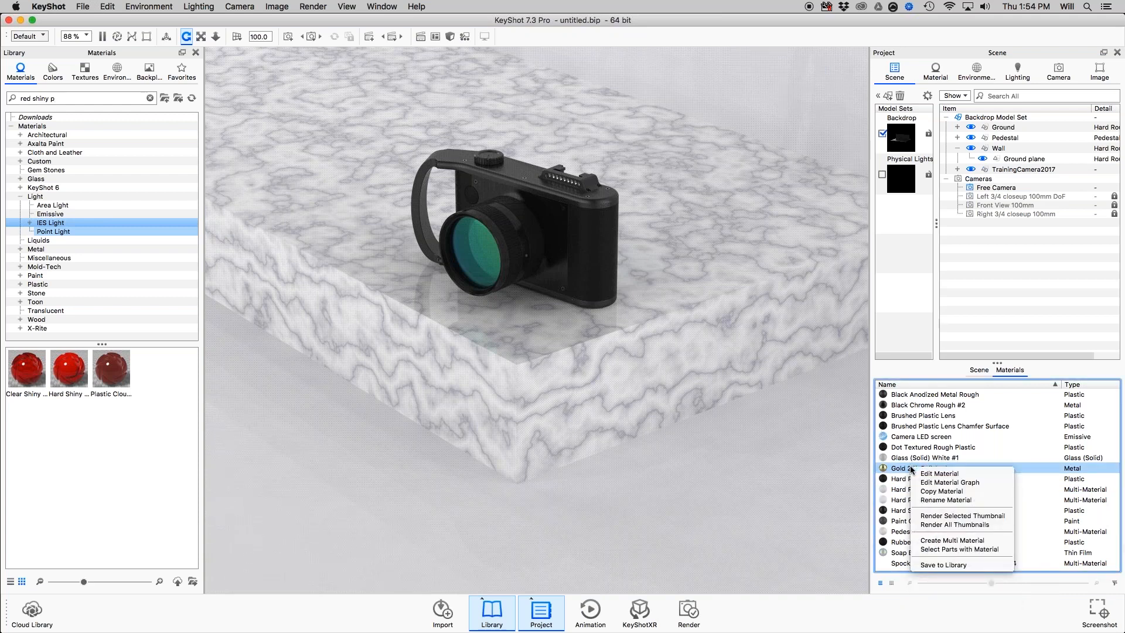
left_click(932, 549)
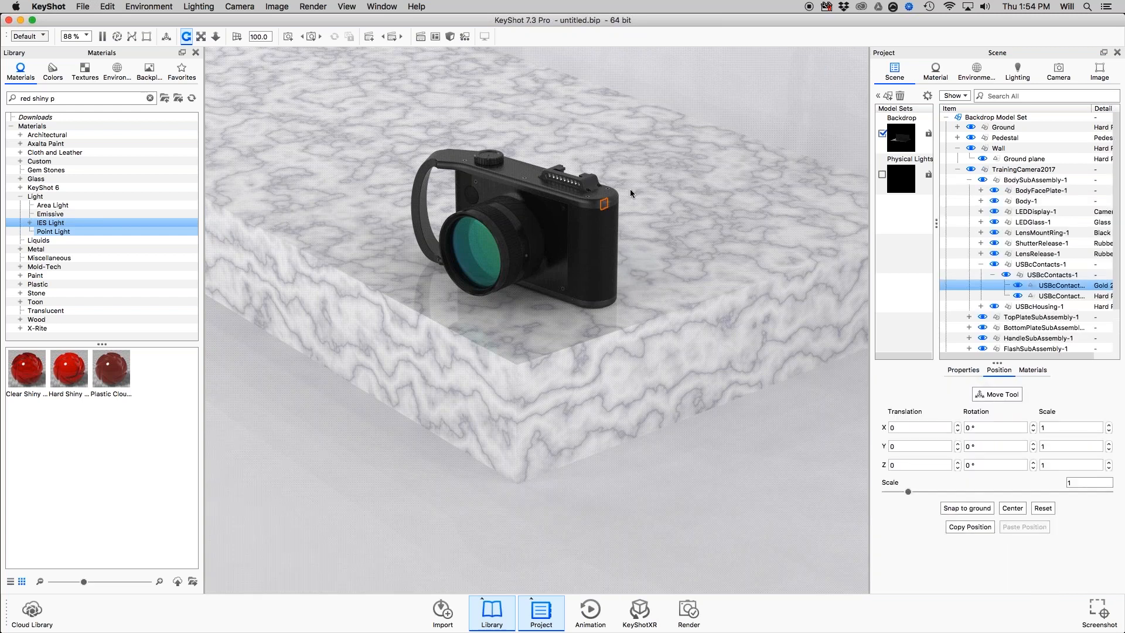
Examine the gold USB contacts up close on the back of the training camera, and return to a view of its front.
scroll(529, 309, "up", 3)
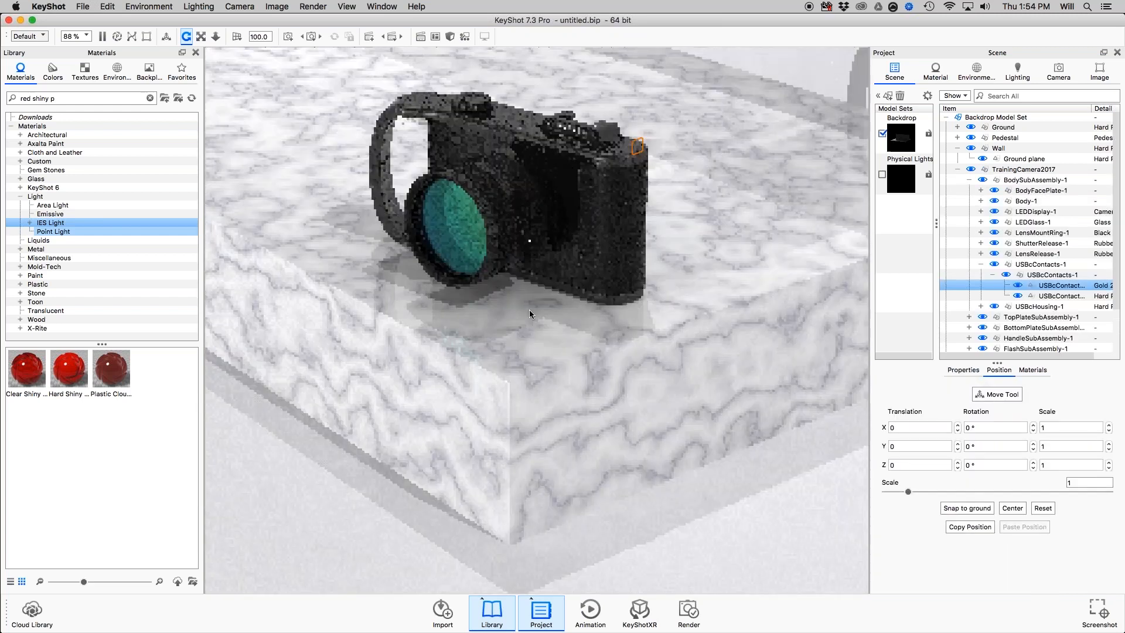
left_click_drag(529, 309, 709, 226)
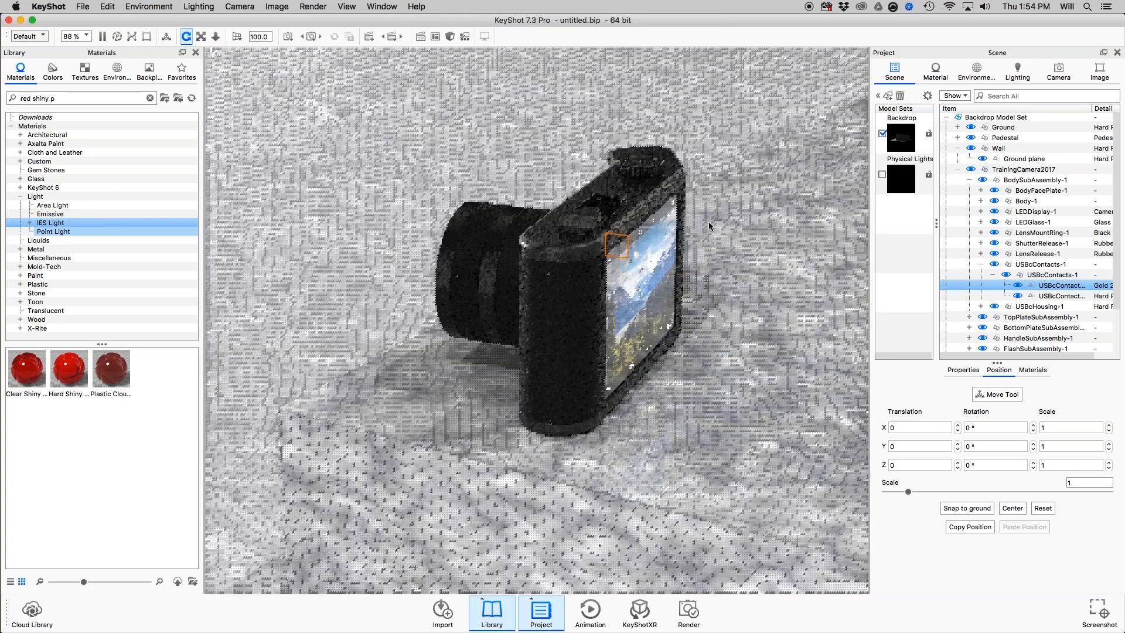
scroll(599, 308, "up", 5)
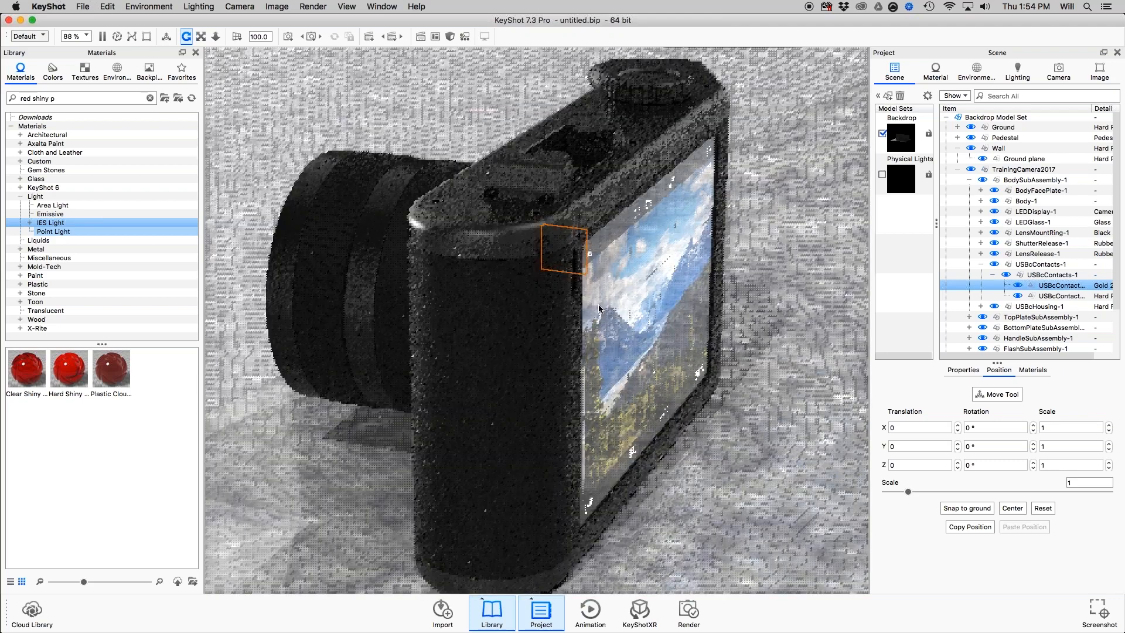
left_click_drag(599, 308, 605, 270)
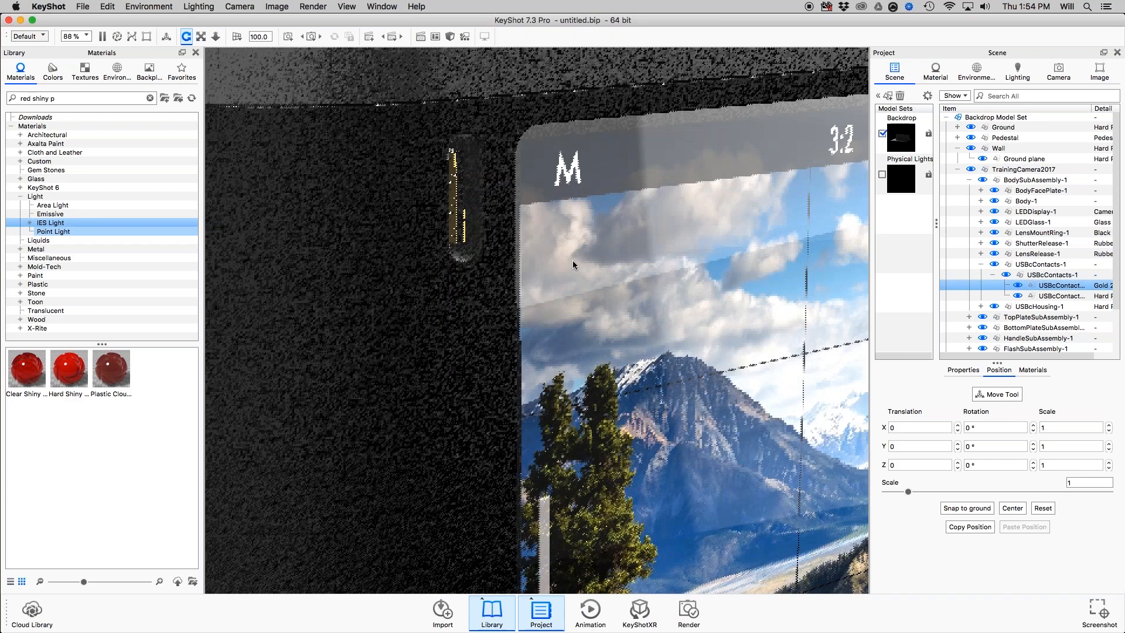
left_click(451, 176)
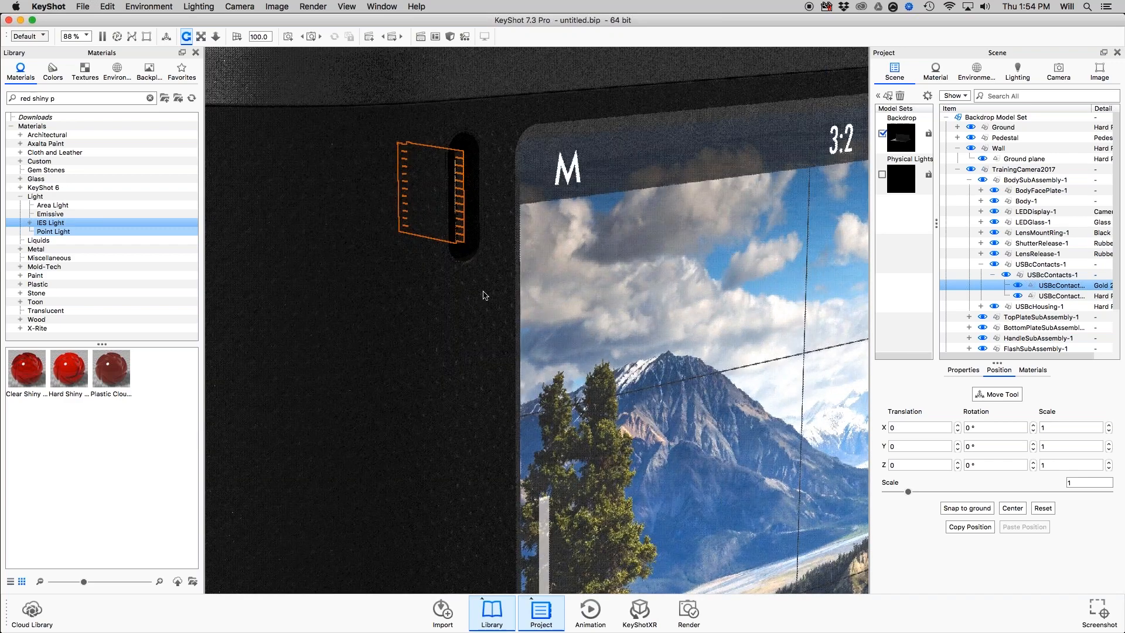
left_click(458, 194)
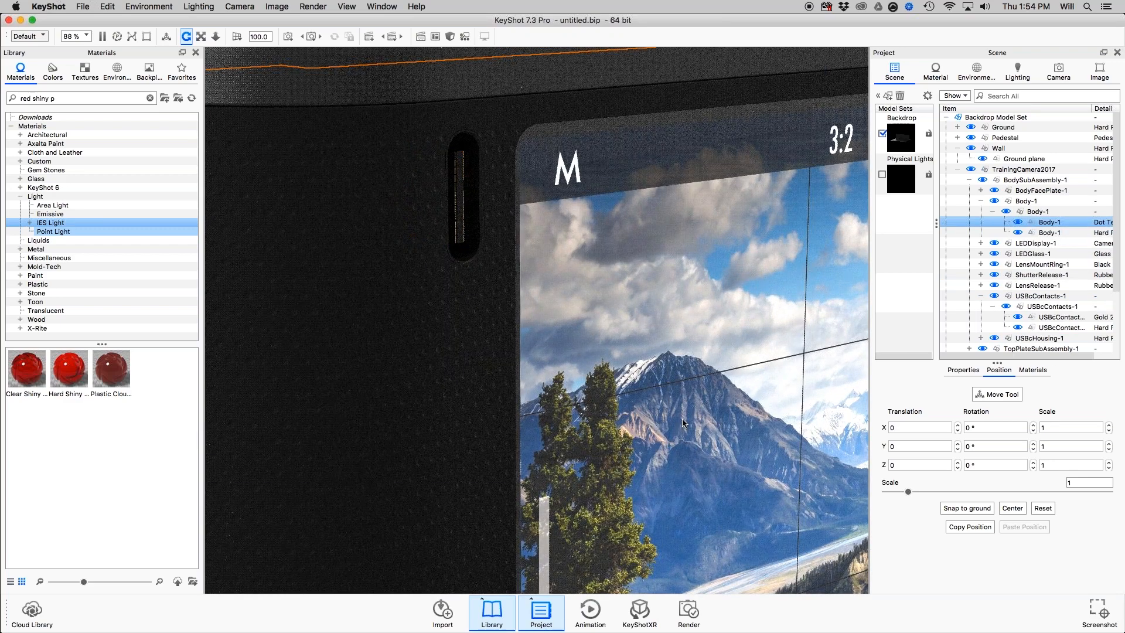
left_click_drag(682, 423, 813, 375)
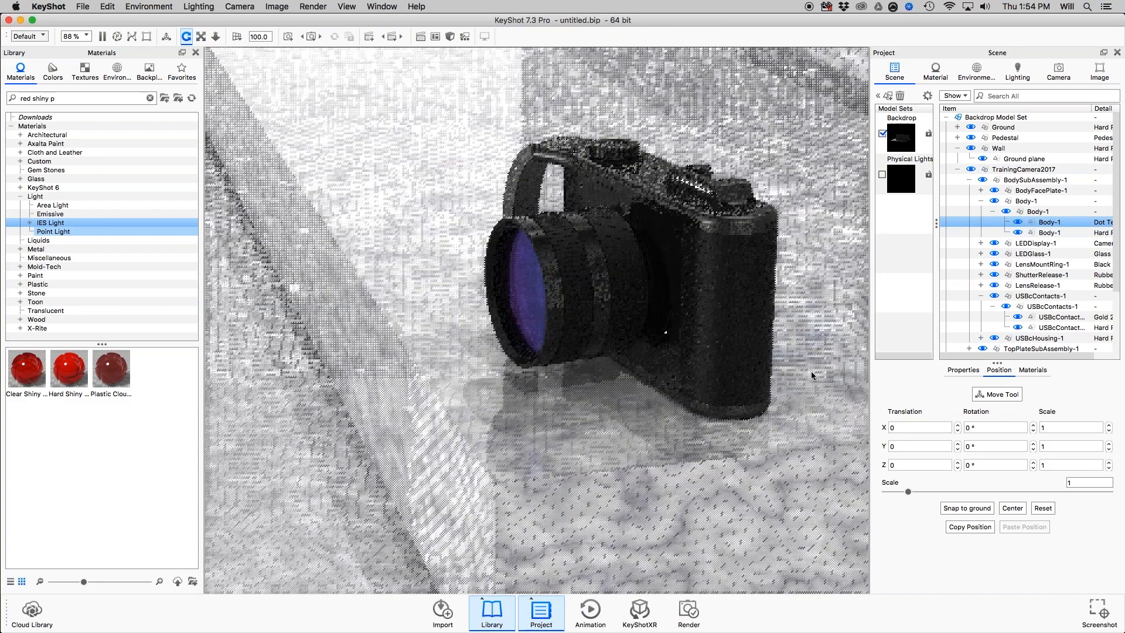
Select all parts that use the Brushed Plastic Lens material, and consult the Materials slide in Preview before returning to KeyShot.
left_click(1033, 370)
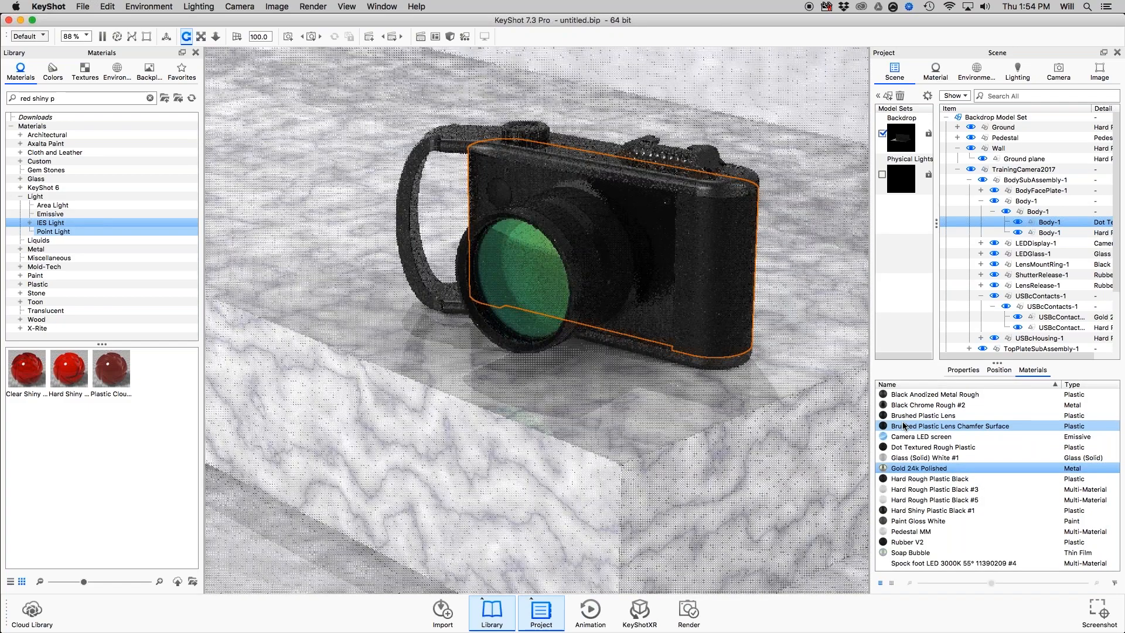
right_click(906, 417)
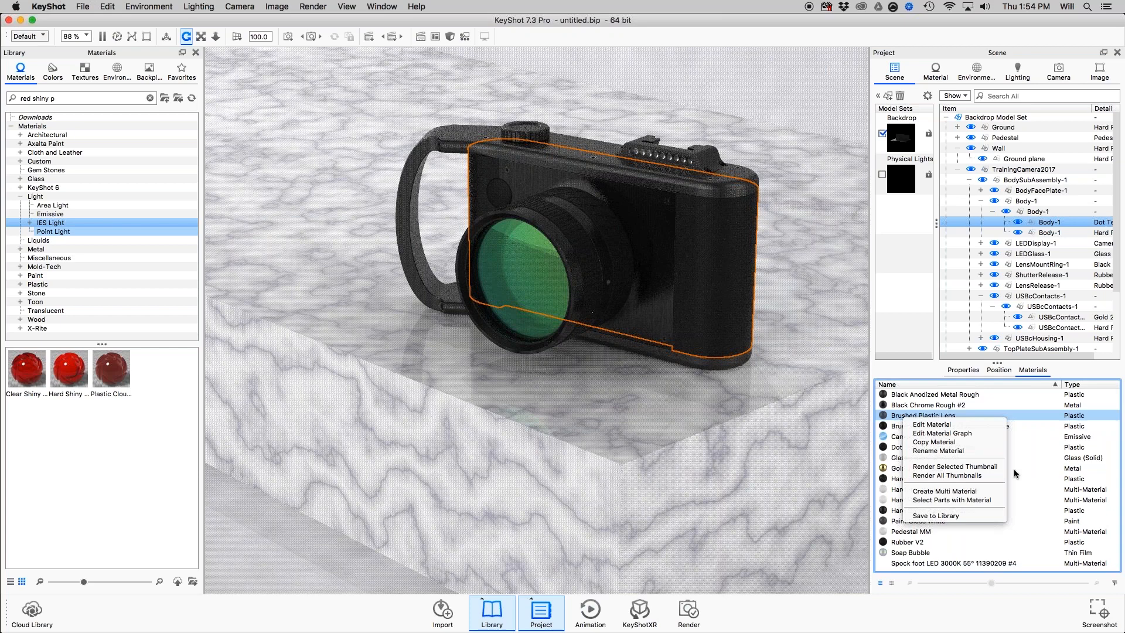
left_click(943, 500)
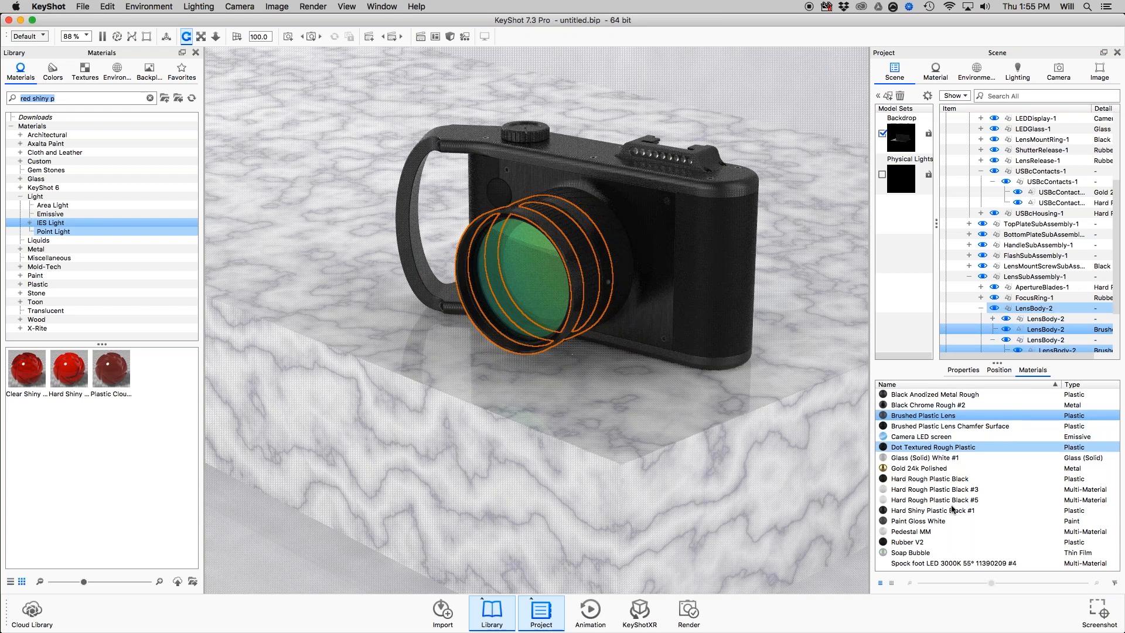
key("super+Tab")
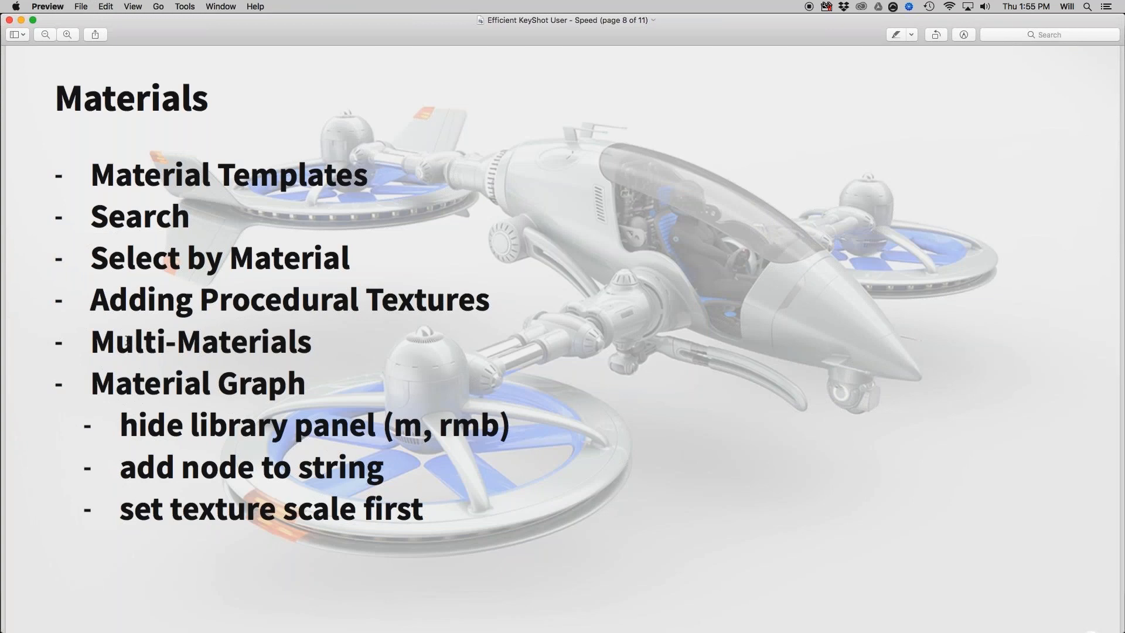
key("super+Tab")
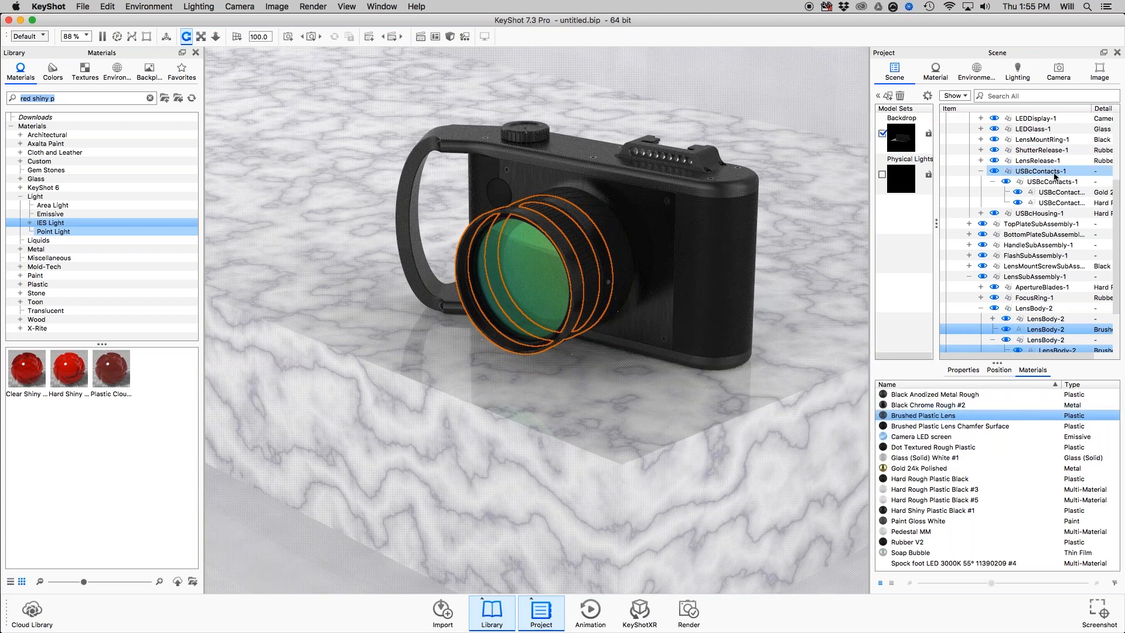
scroll(804, 421, "down", 5)
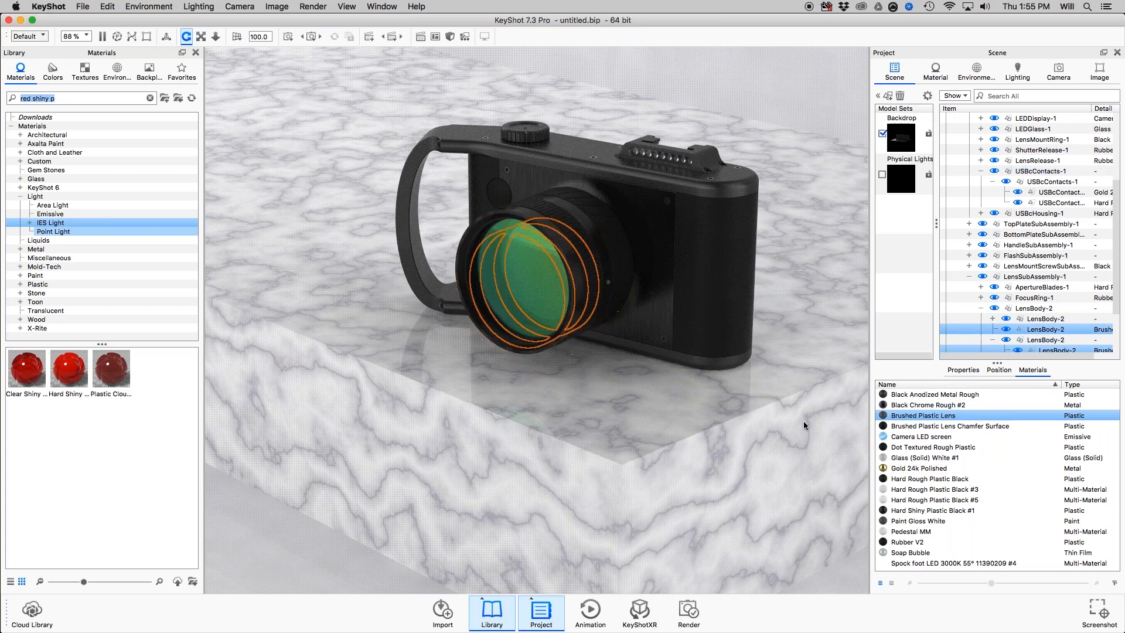
Switch the backdrop wall's Hard Rough Plastic Black #5 multi-material to its Black variation.
left_click_drag(803, 421, 722, 431)
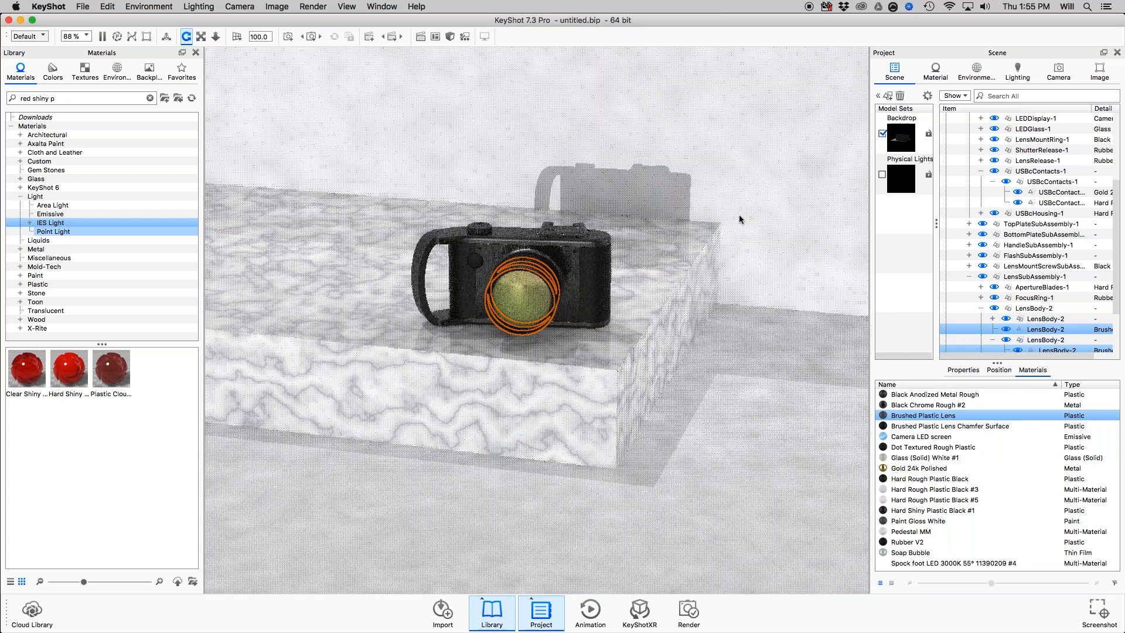
left_click_drag(739, 215, 610, 179)
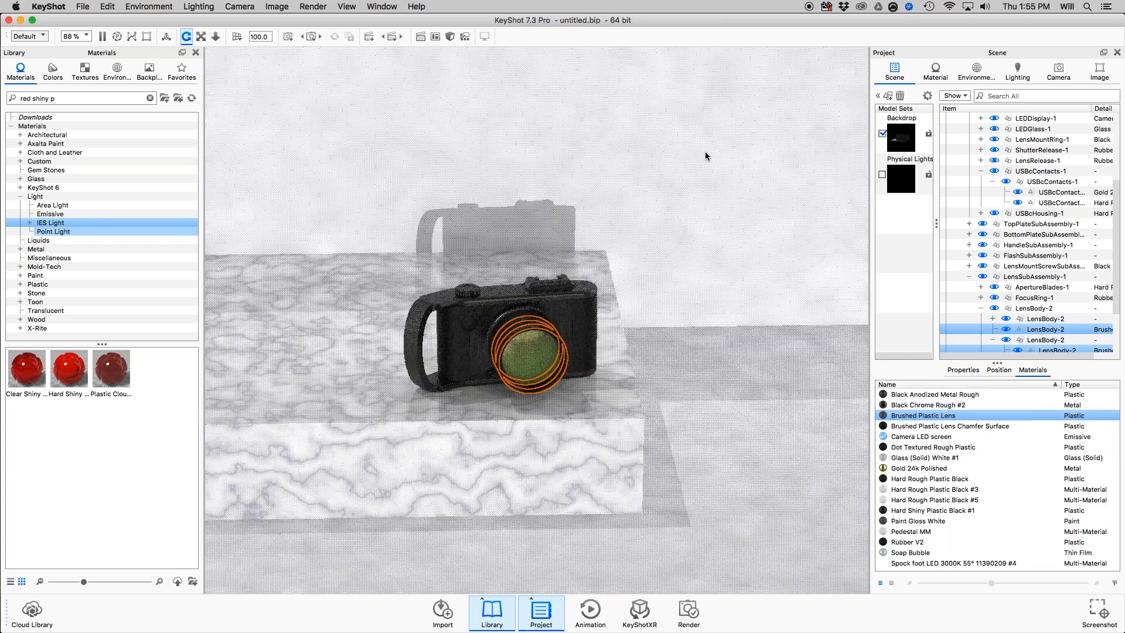
double_click(705, 151)
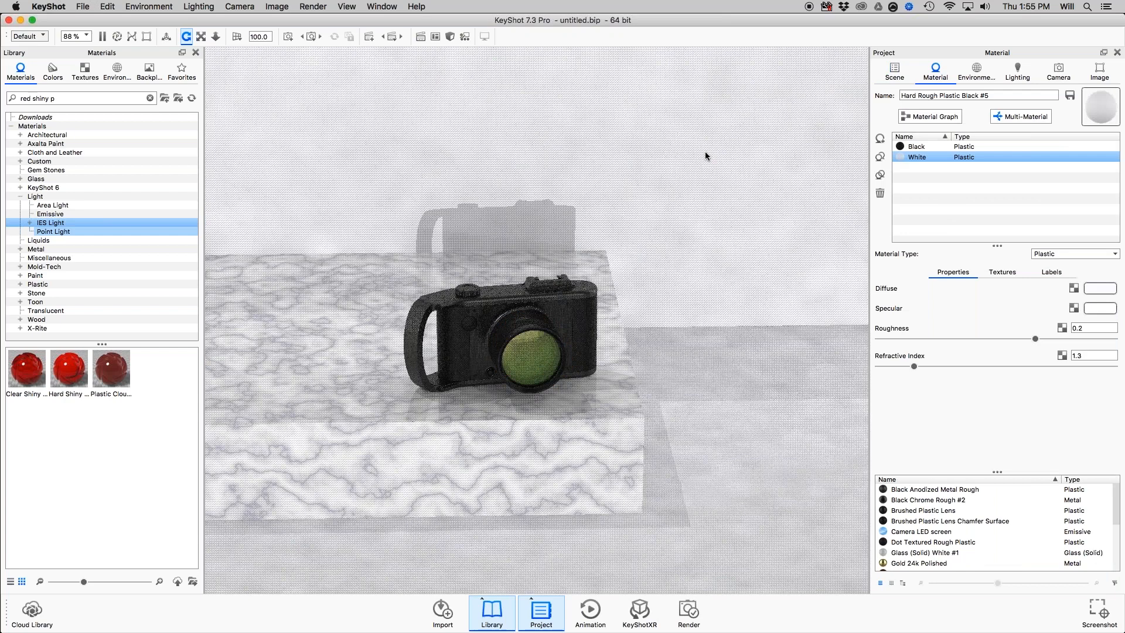
left_click(918, 146)
Try the Black floor variation and Hard Rough pedestal variation, and switch the pedestal back to Marble White and the floor to White.
double_click(735, 399)
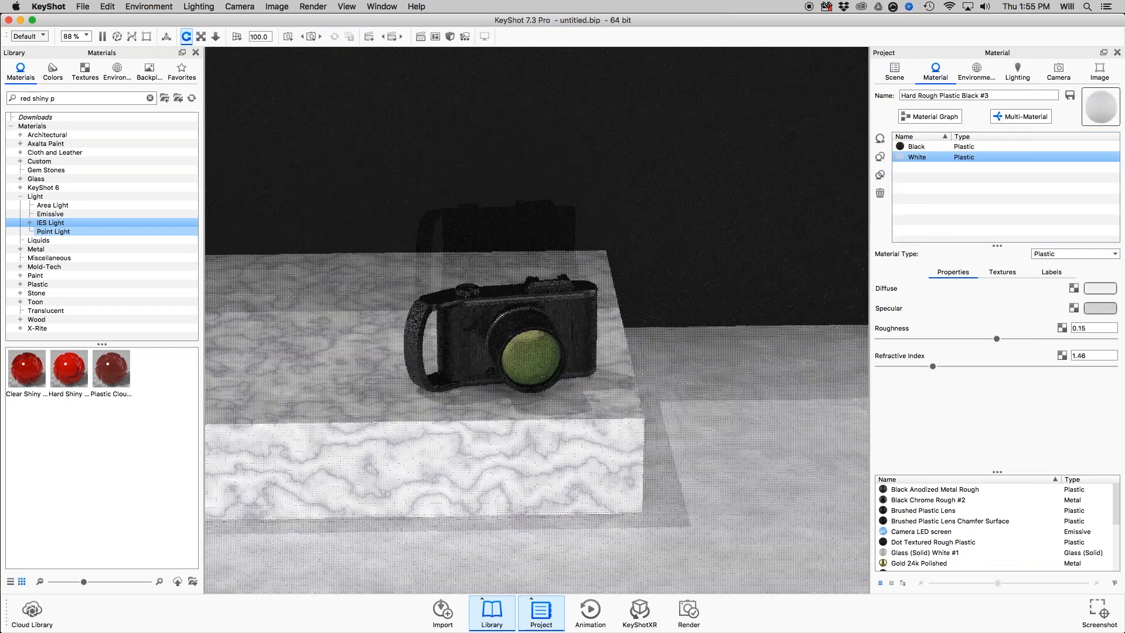
left_click(917, 147)
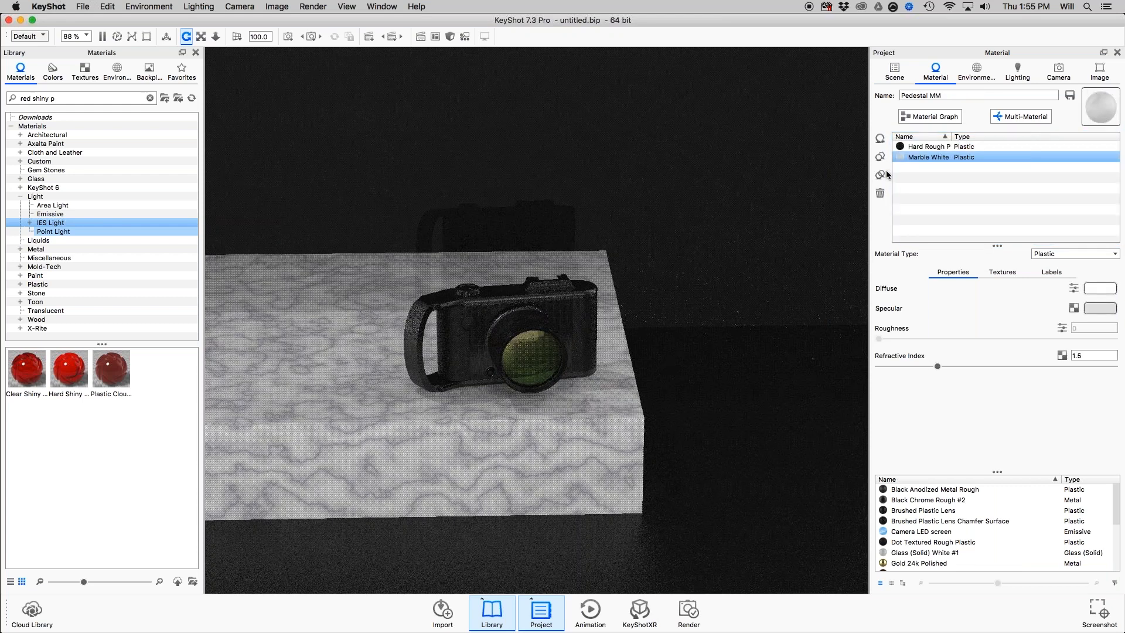
left_click(930, 148)
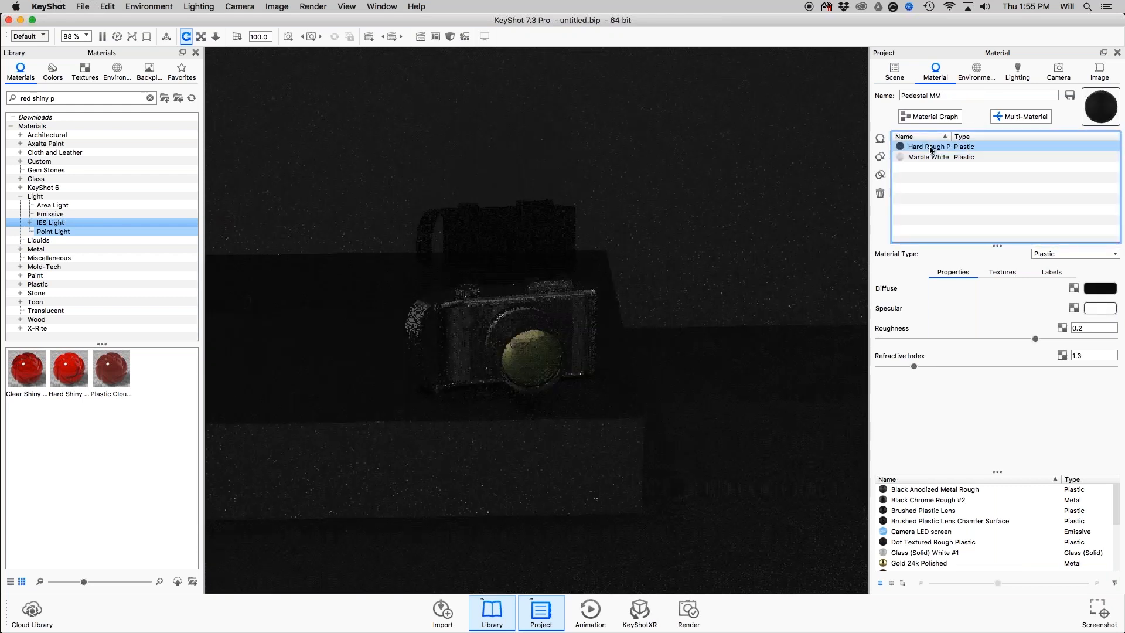
left_click(919, 157)
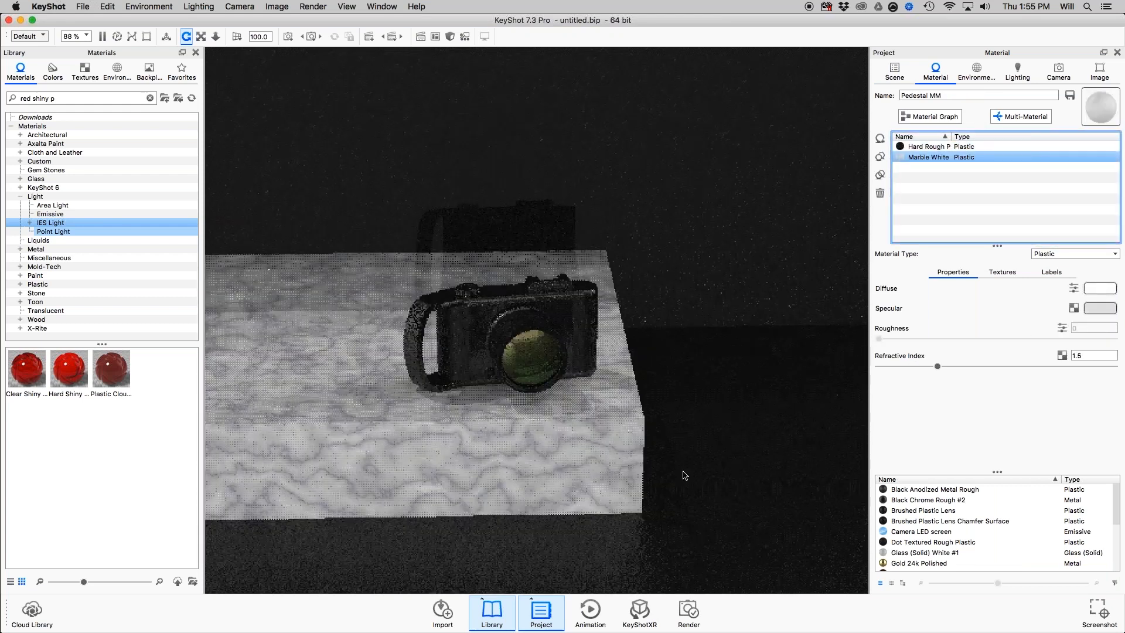
double_click(577, 346)
left_click(917, 157)
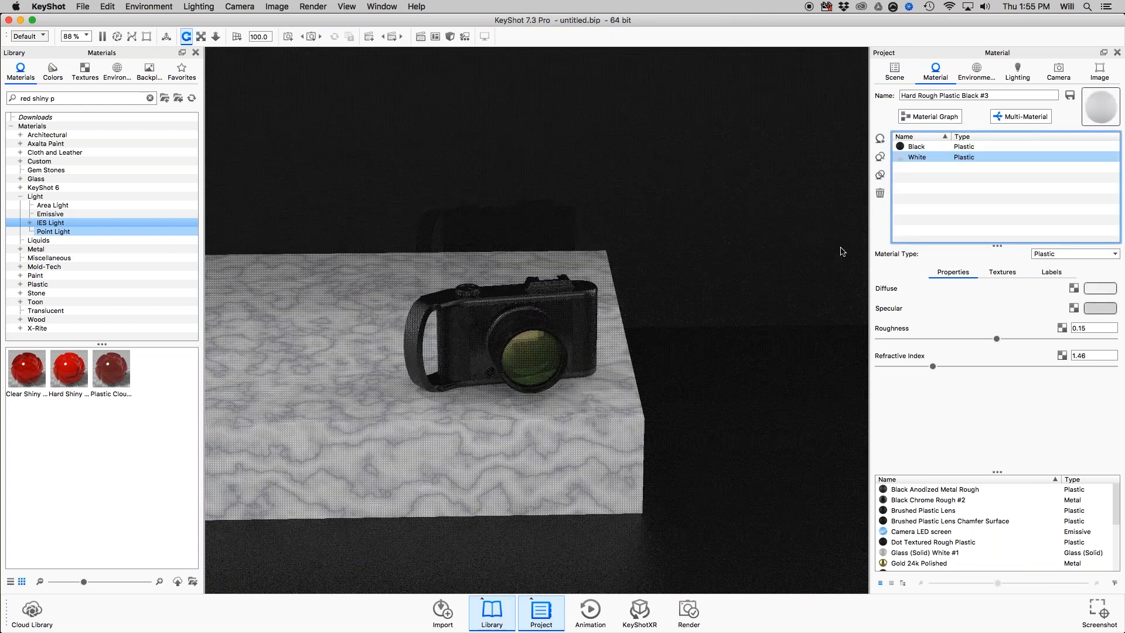
View the training camera's front more closely, and consult the Materials slide in Preview before returning to KeyShot.
left_click_drag(843, 251, 638, 257)
scroll(639, 256, "up", 4)
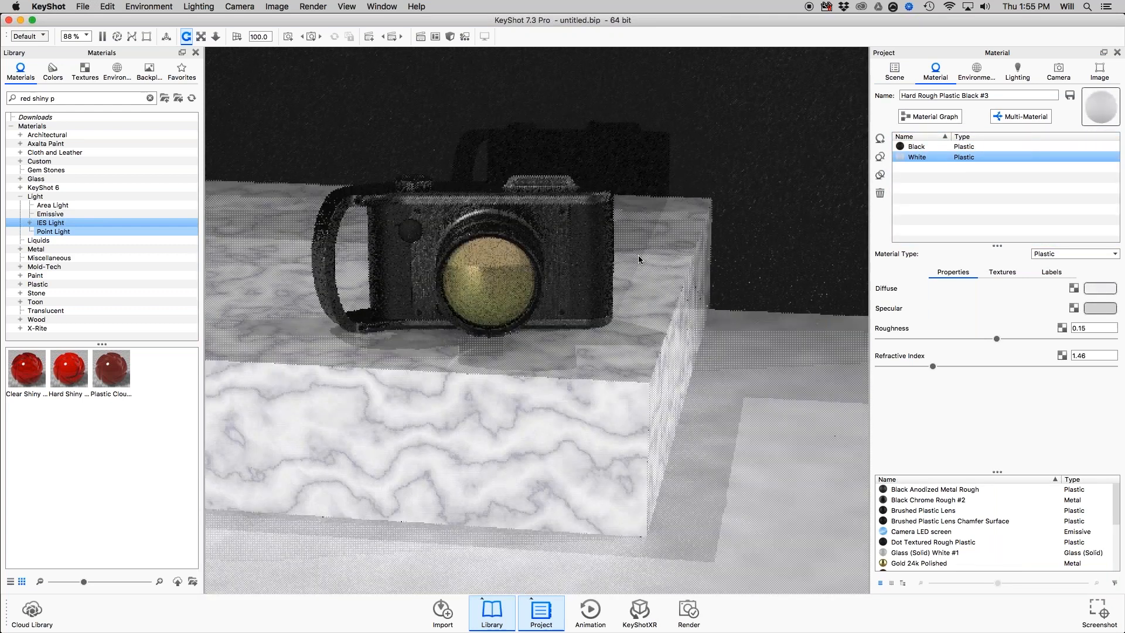
scroll(638, 256, "up", 3)
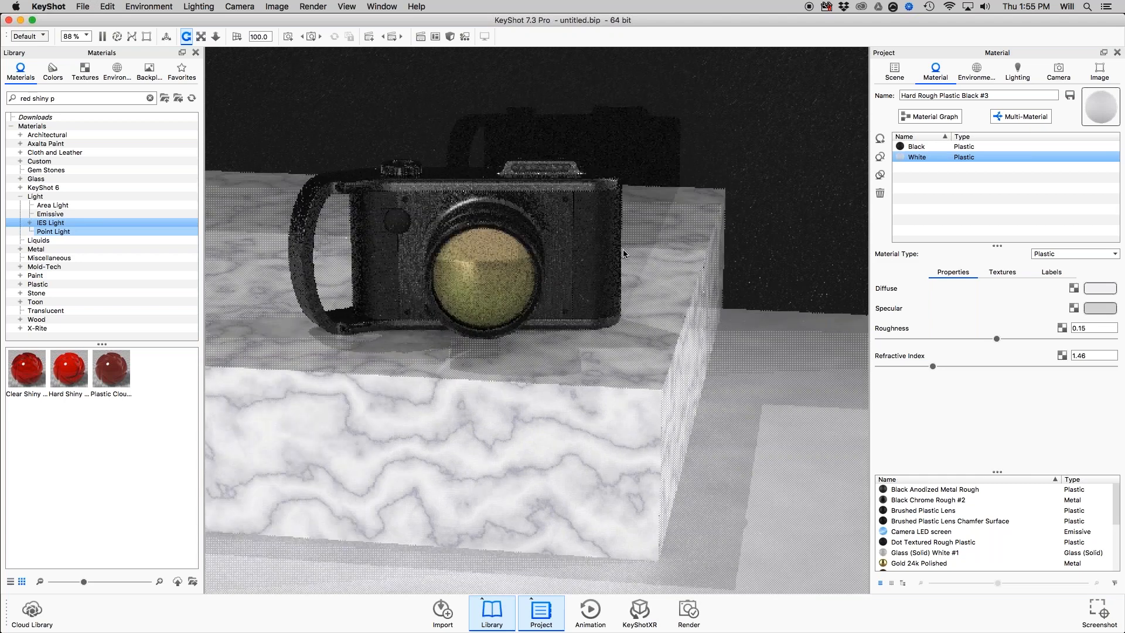
left_click_drag(624, 253, 725, 342)
key("super+Tab")
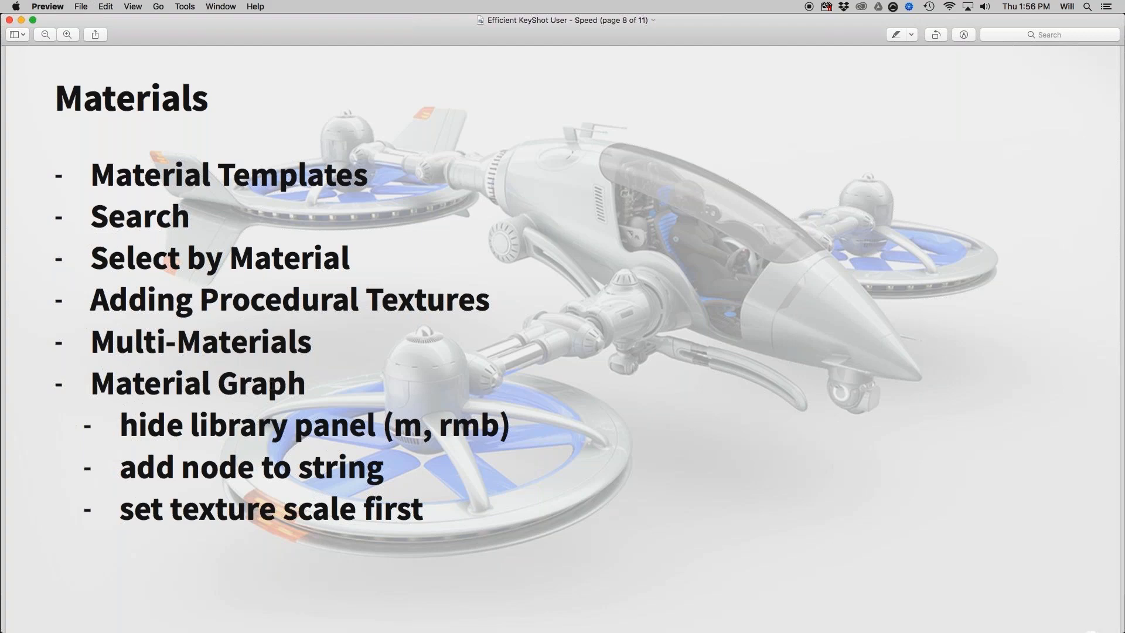
key("super+Tab")
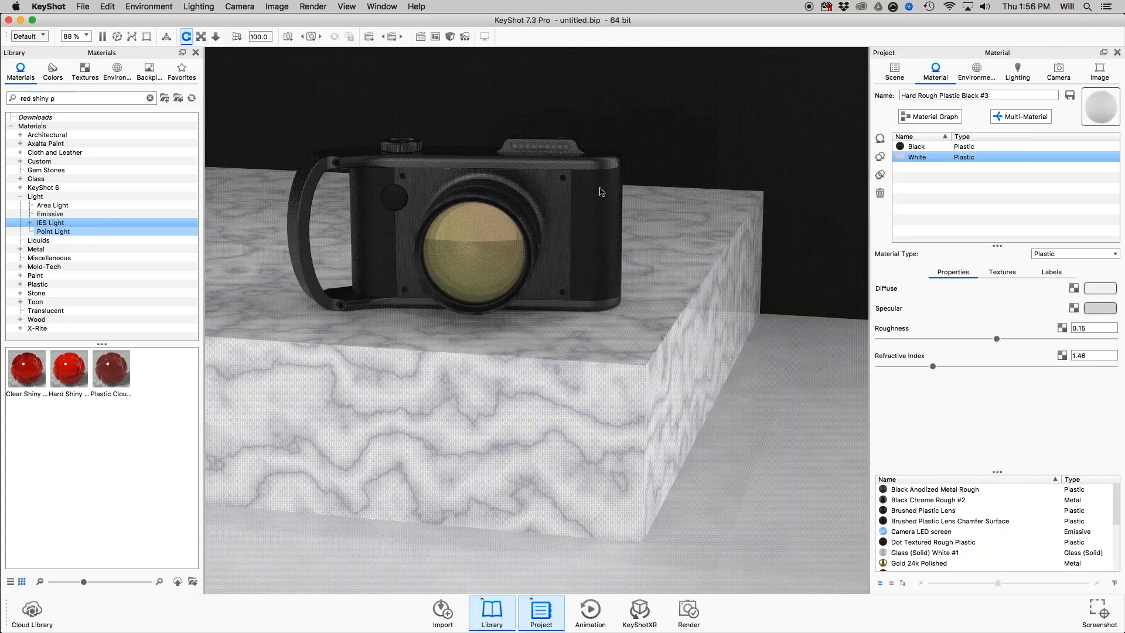
Open the Material Graph for the camera body's Dot Textured Rough Plastic, and move and enlarge the graph window.
double_click(597, 212)
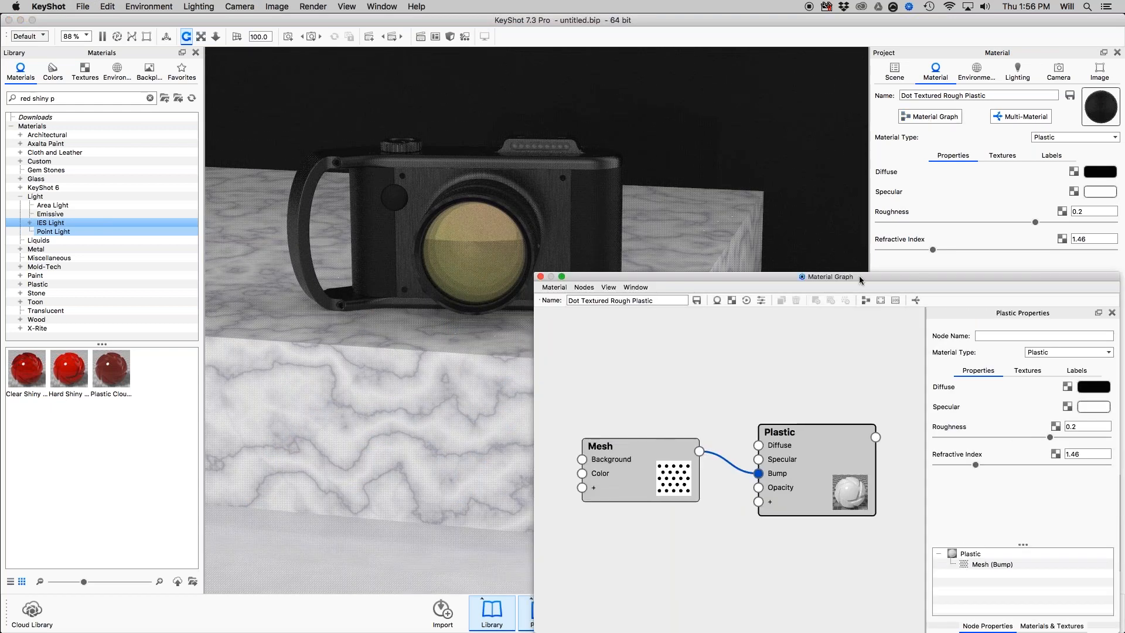
left_click_drag(836, 240, 877, 16)
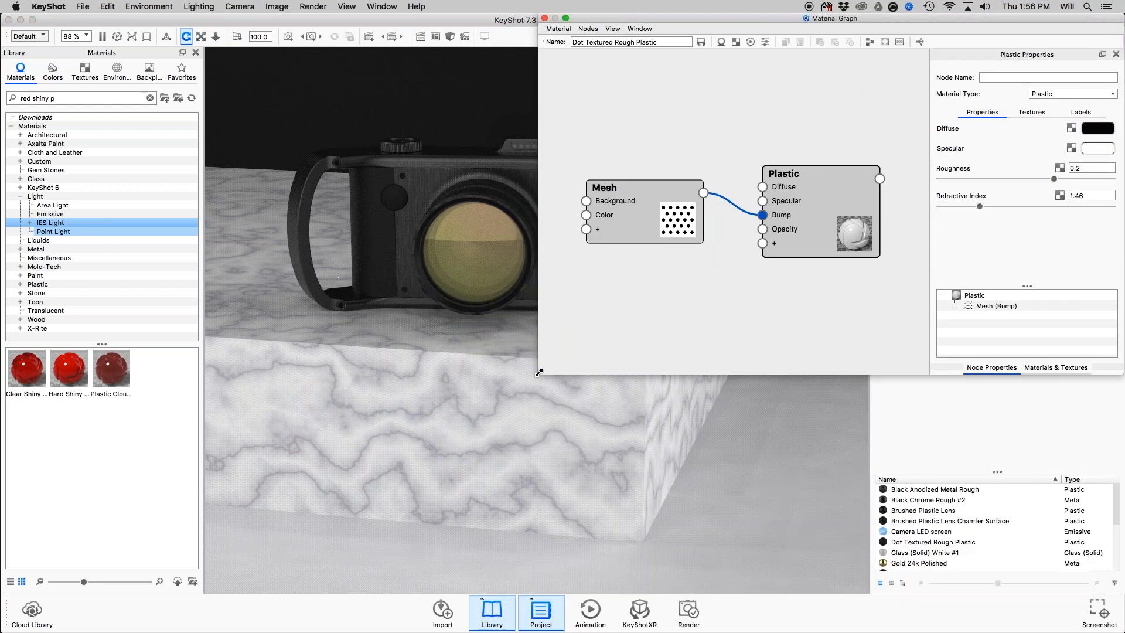
left_click_drag(537, 374, 395, 555)
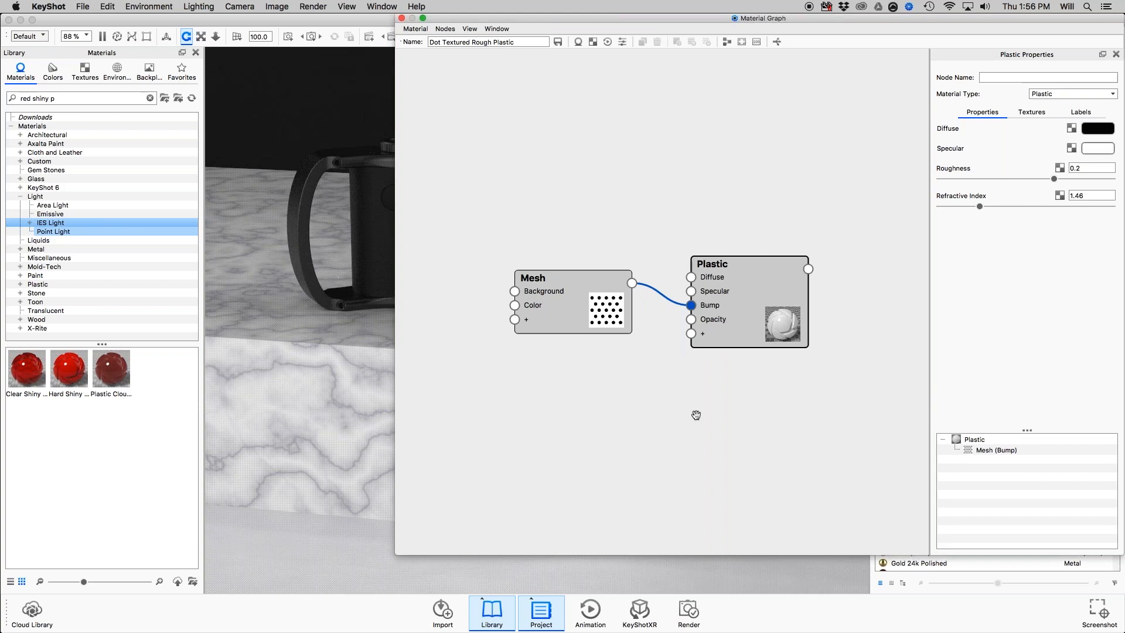
Examine the graph's Materials & Textures library and the Materials, Textures, Animation and Utilities nodes that can be added from the canvas.
left_click(1059, 547)
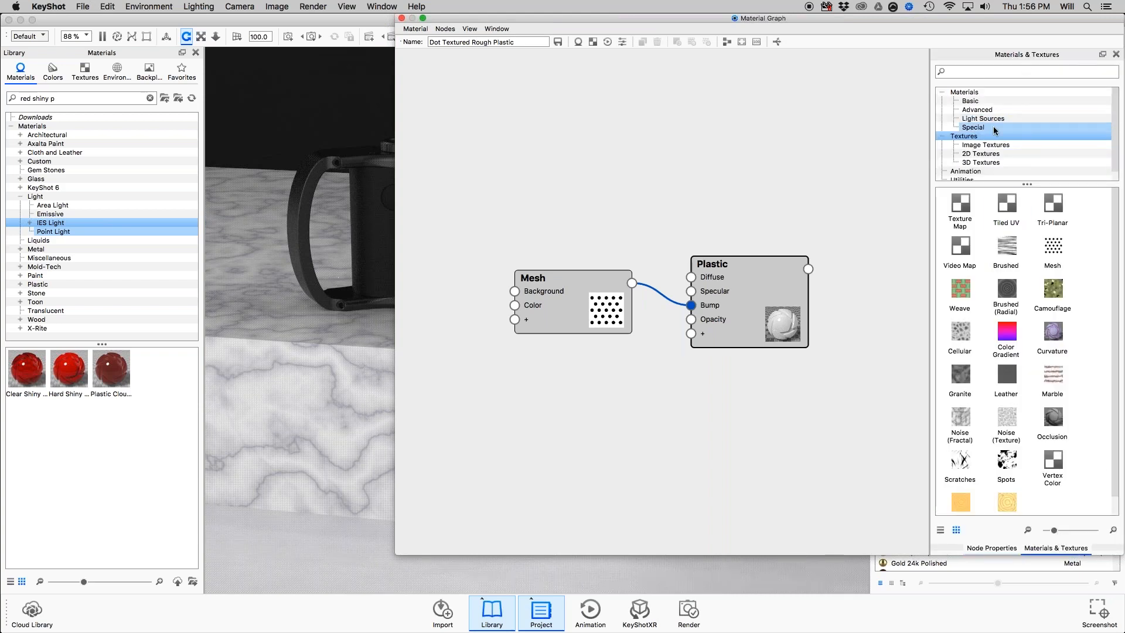
scroll(997, 141, "down", 1)
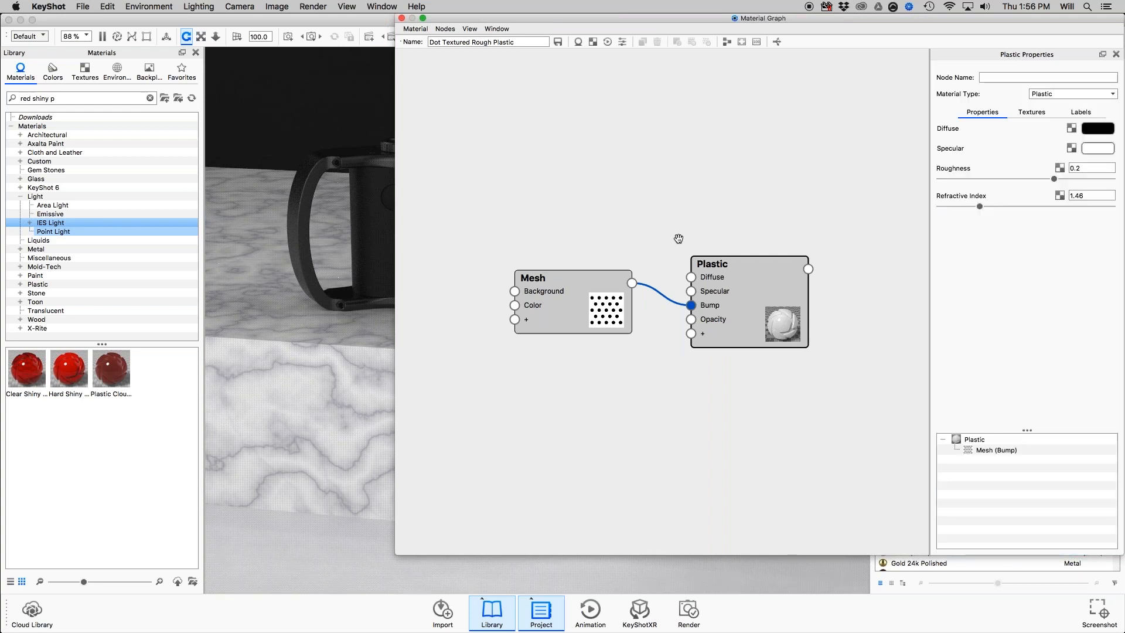
left_click_drag(738, 273, 760, 268)
right_click(565, 136)
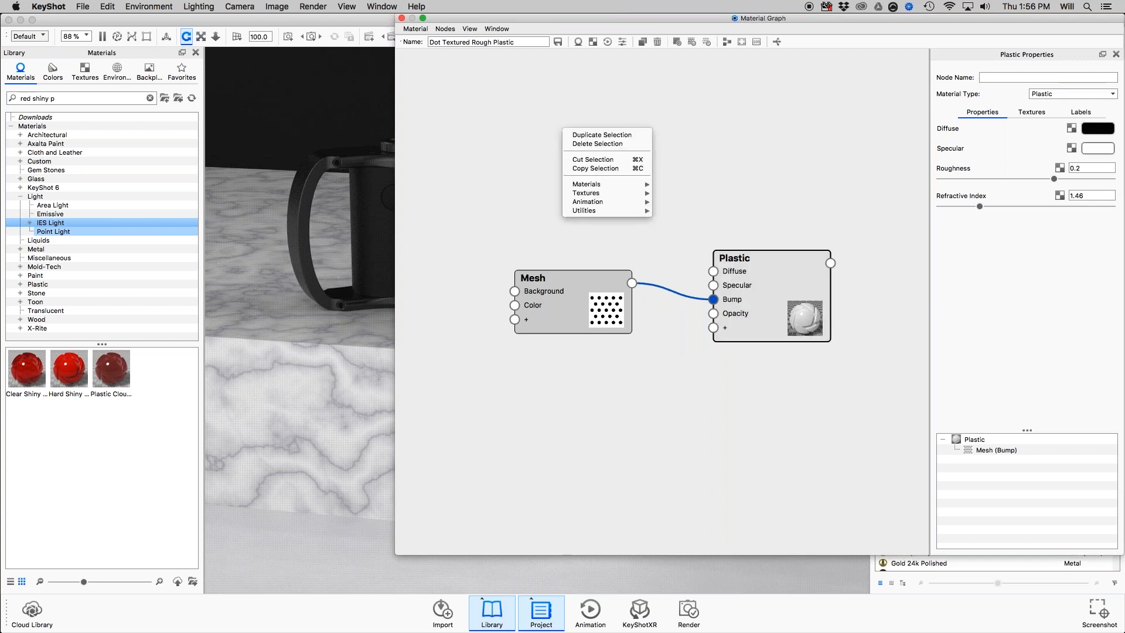
right_click(526, 388)
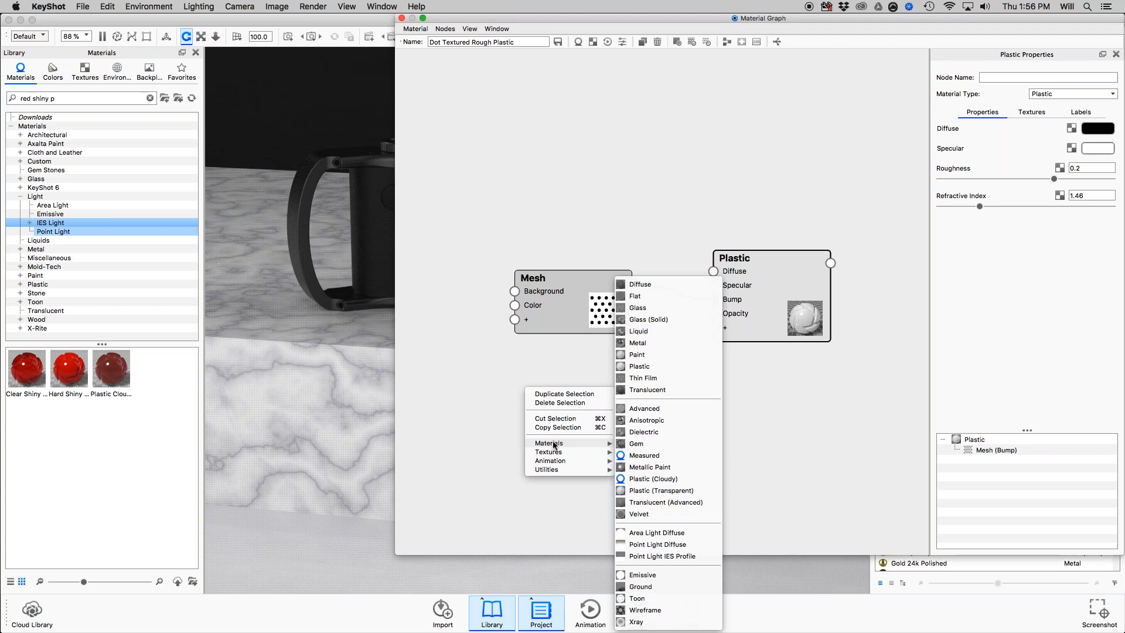
mouse_move(559, 455)
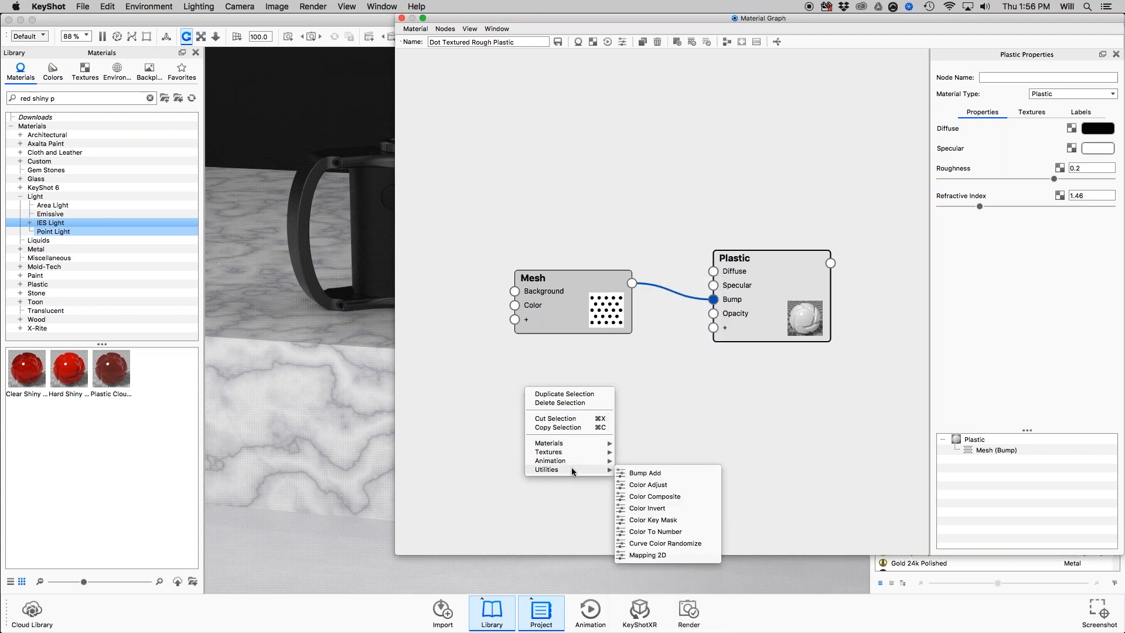
right_click(673, 378)
mouse_move(710, 452)
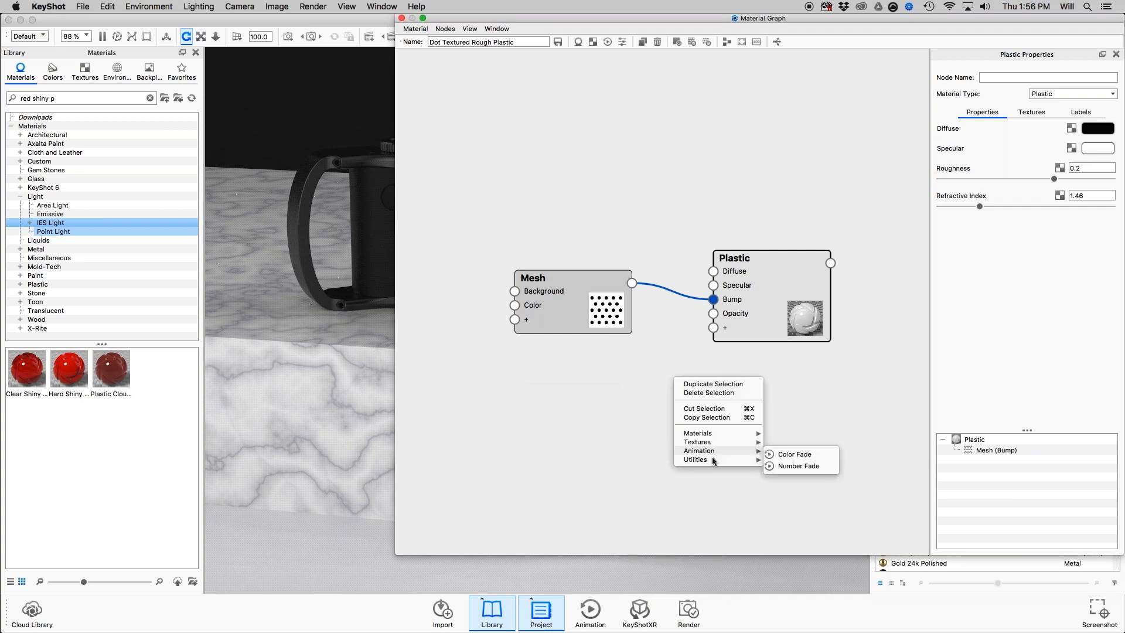
left_click(511, 398)
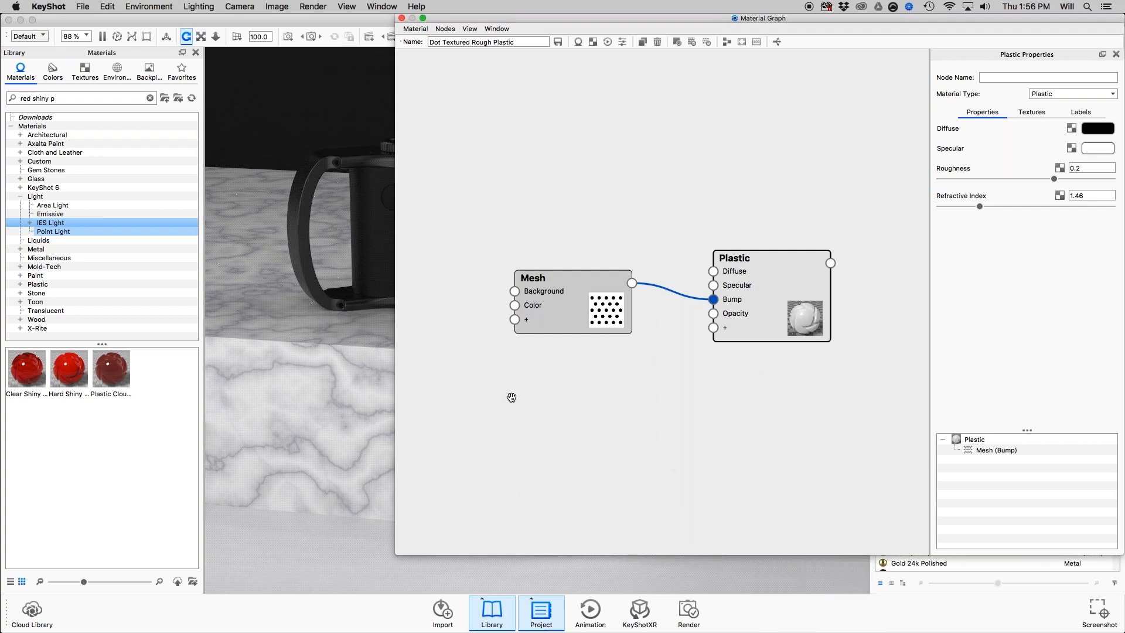
Consult the Materials slide in Preview, return to KeyShot, and insert a Bump Add node into the connection from Mesh to Plastic's Bump.
key("super+Tab")
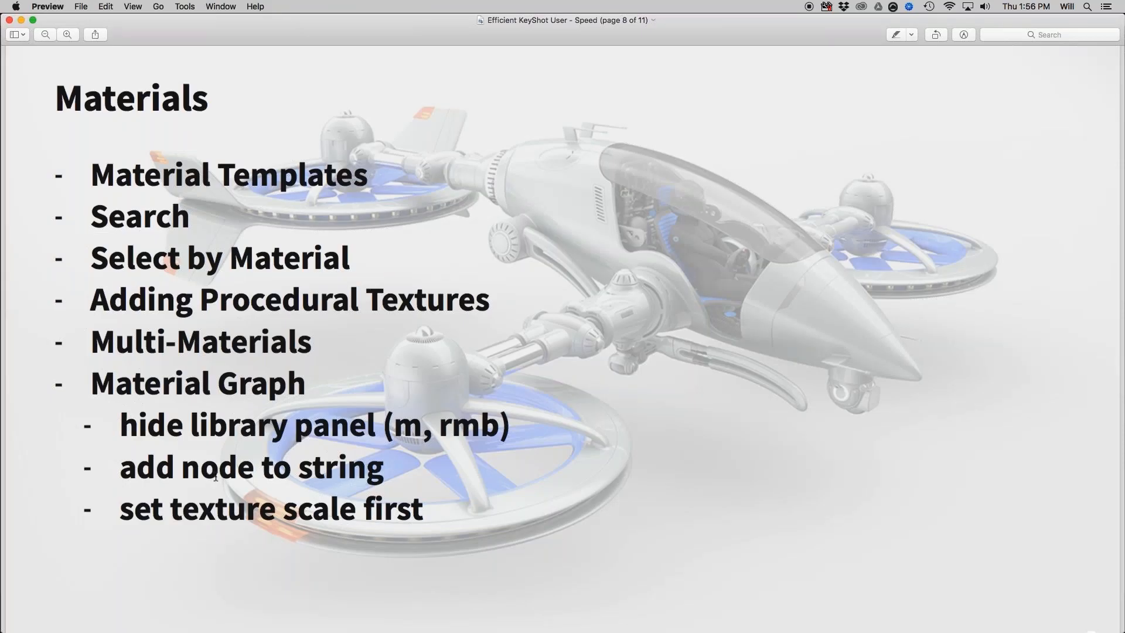
key("super+Tab")
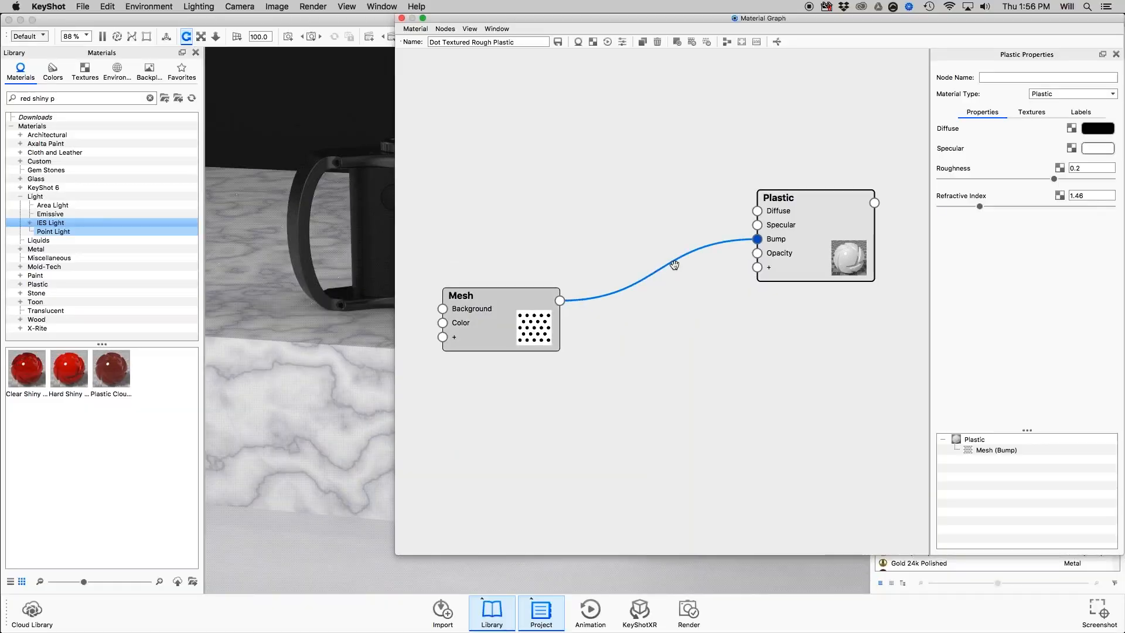
left_click(673, 265)
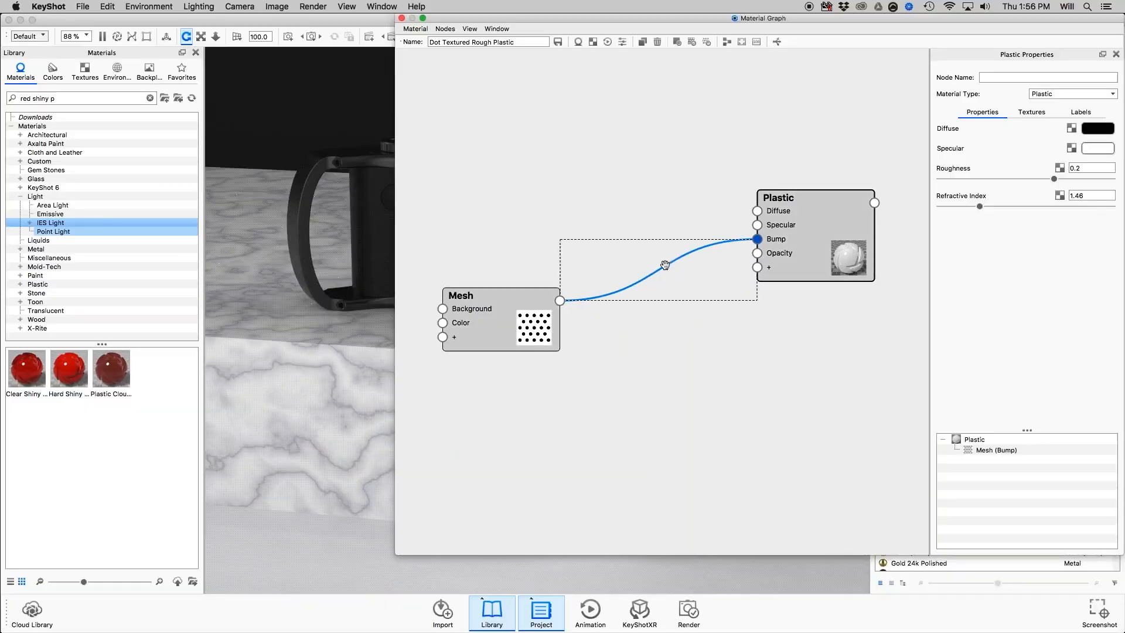
right_click(665, 265)
mouse_move(681, 296)
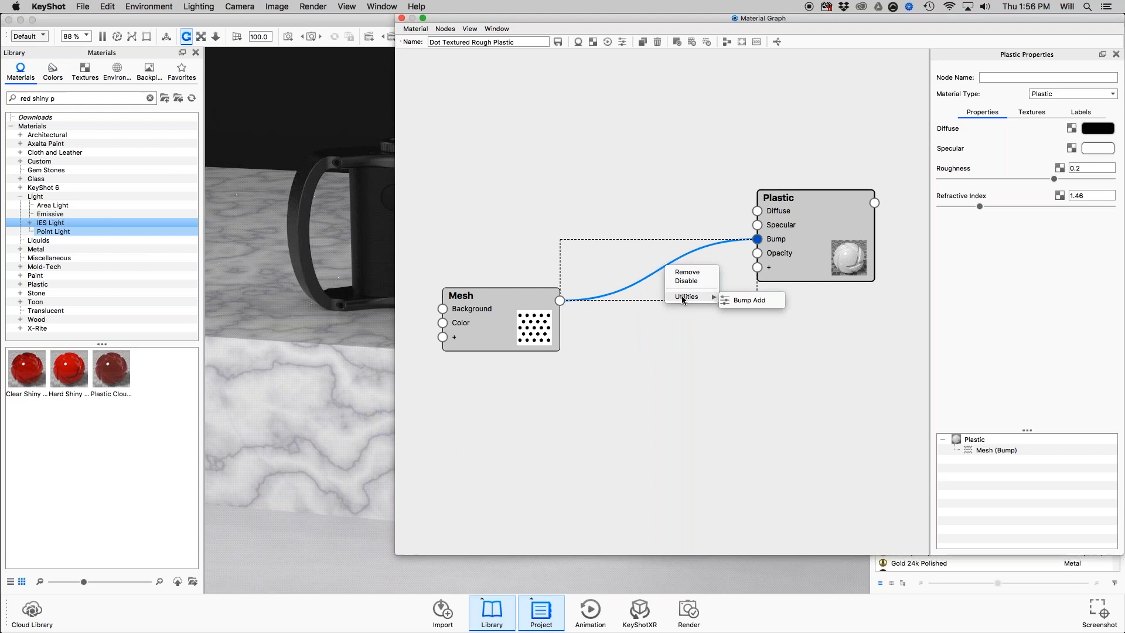
left_click(765, 300)
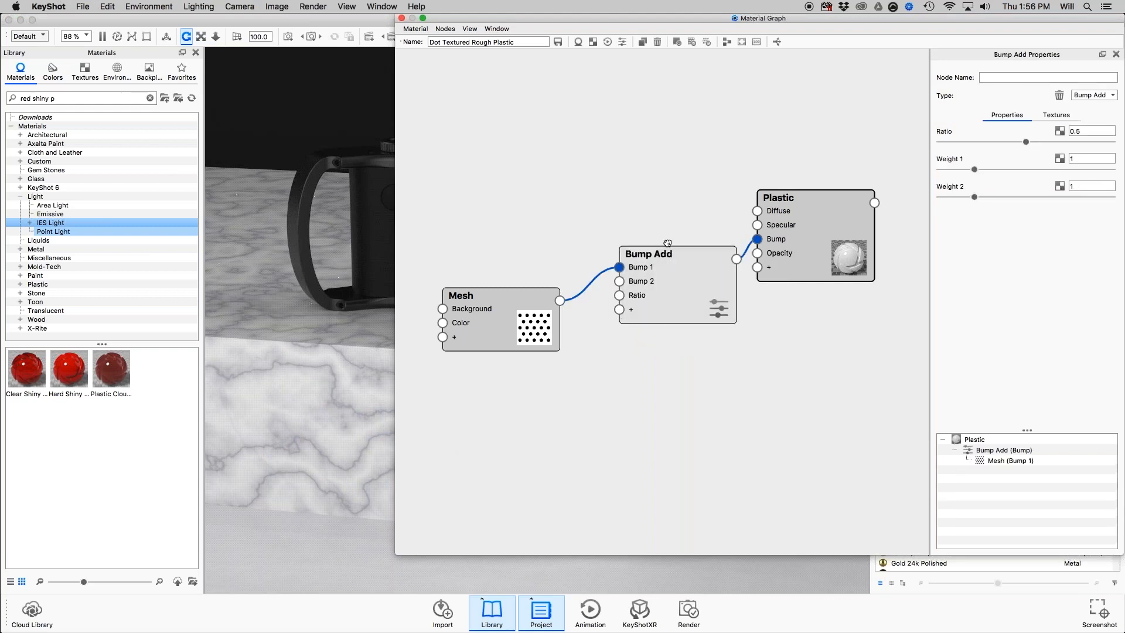
Tidy the Mesh and Bump Add nodes, and add a Cellular texture connected to Bump 2 of Bump Add.
mouse_move(667, 244)
left_mouse_down()
mouse_move(661, 237)
mouse_move(661, 257)
left_mouse_up()
left_click_drag(487, 305, 485, 260)
right_click(525, 375)
mouse_move(554, 450)
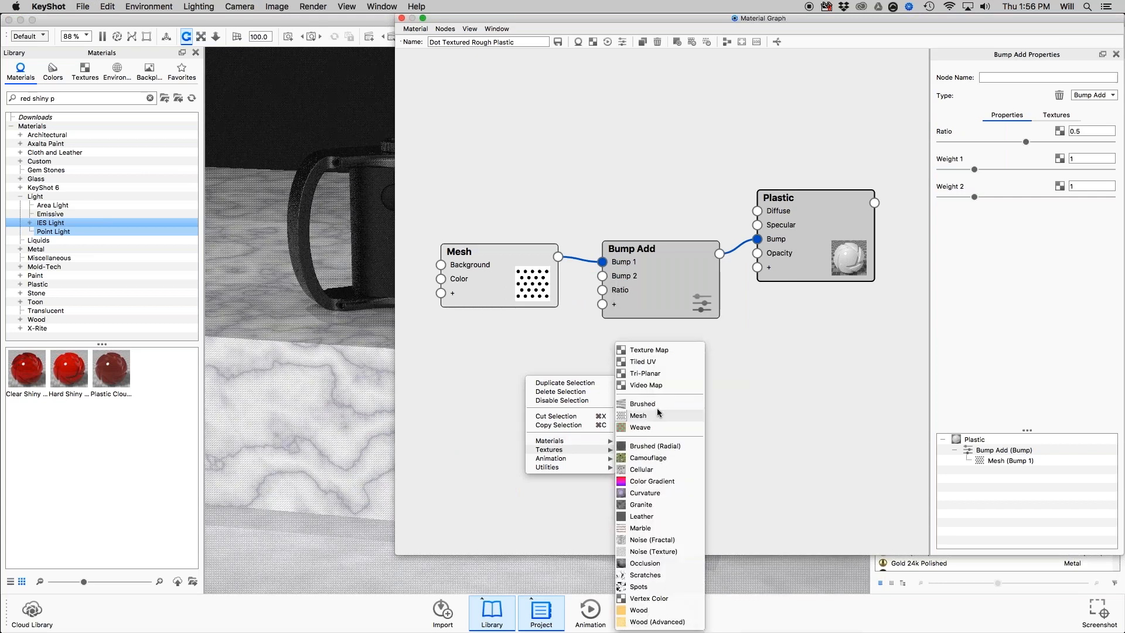
left_click(661, 469)
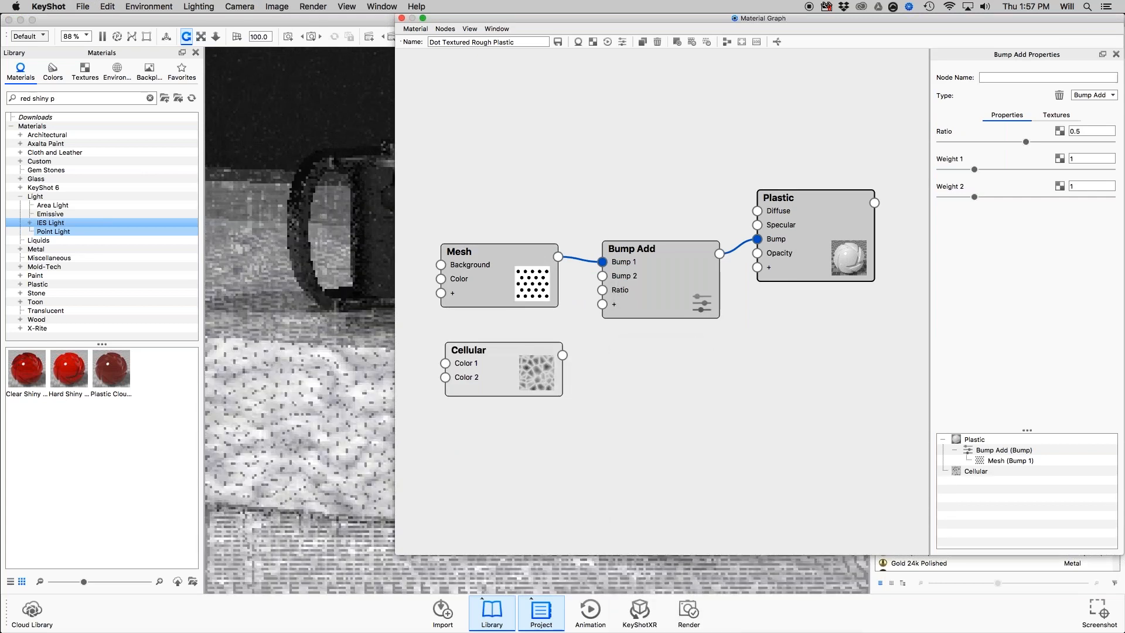
left_click_drag(577, 329, 602, 276)
left_click_drag(519, 356, 521, 350)
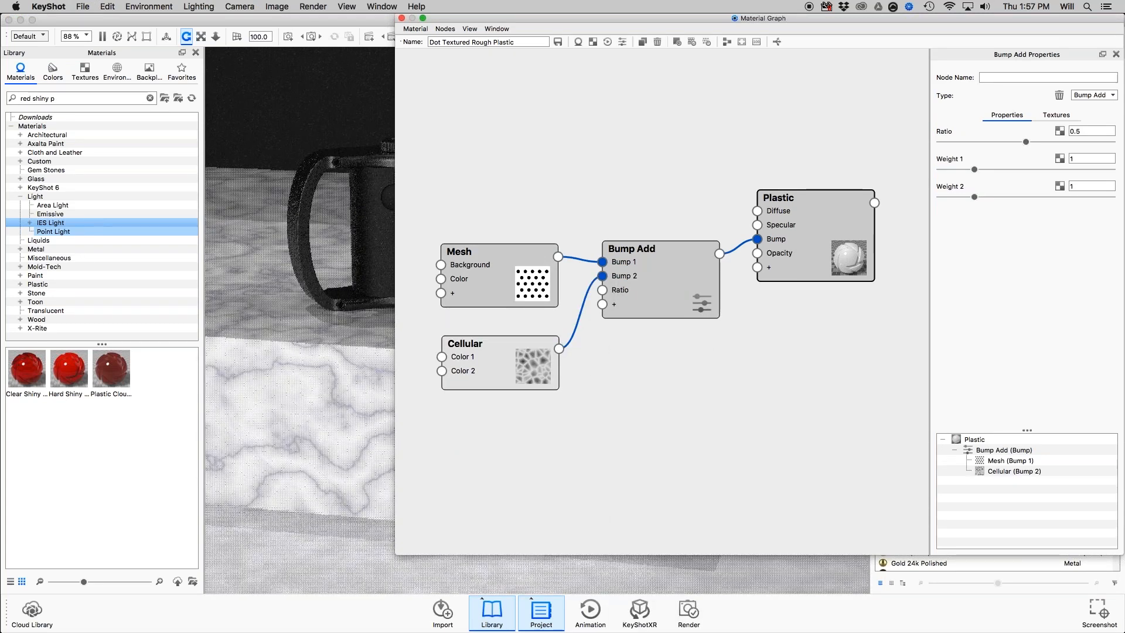
Move the Bump Add node lower, giving its connections from the Mesh and Cellular nodes more room.
right_click(580, 320)
mouse_move(604, 351)
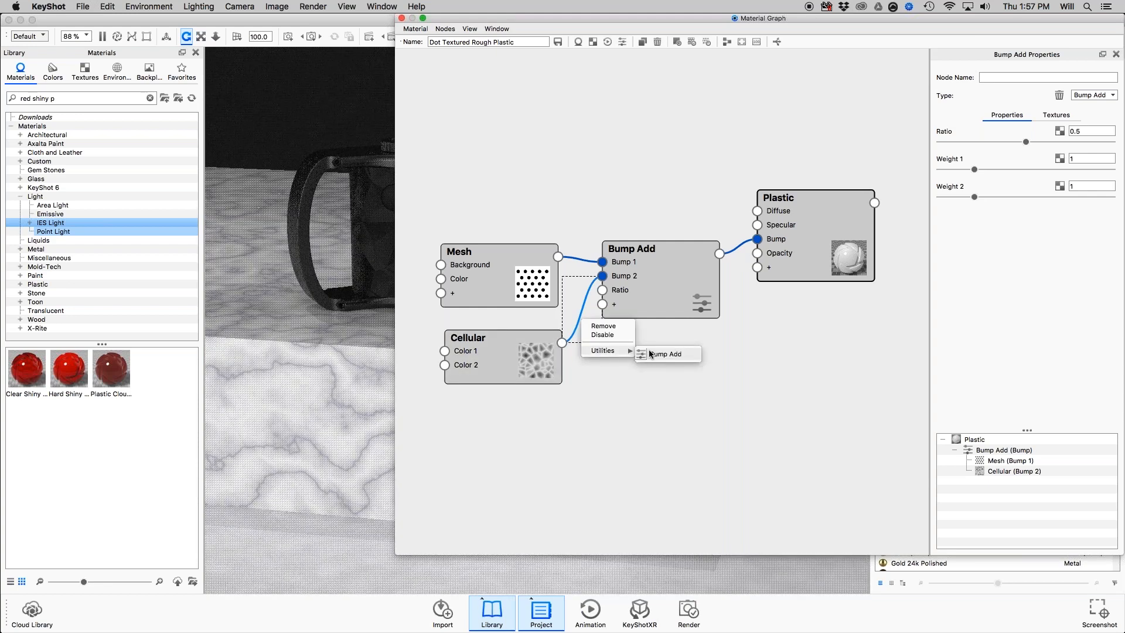
left_click_drag(646, 300, 660, 352)
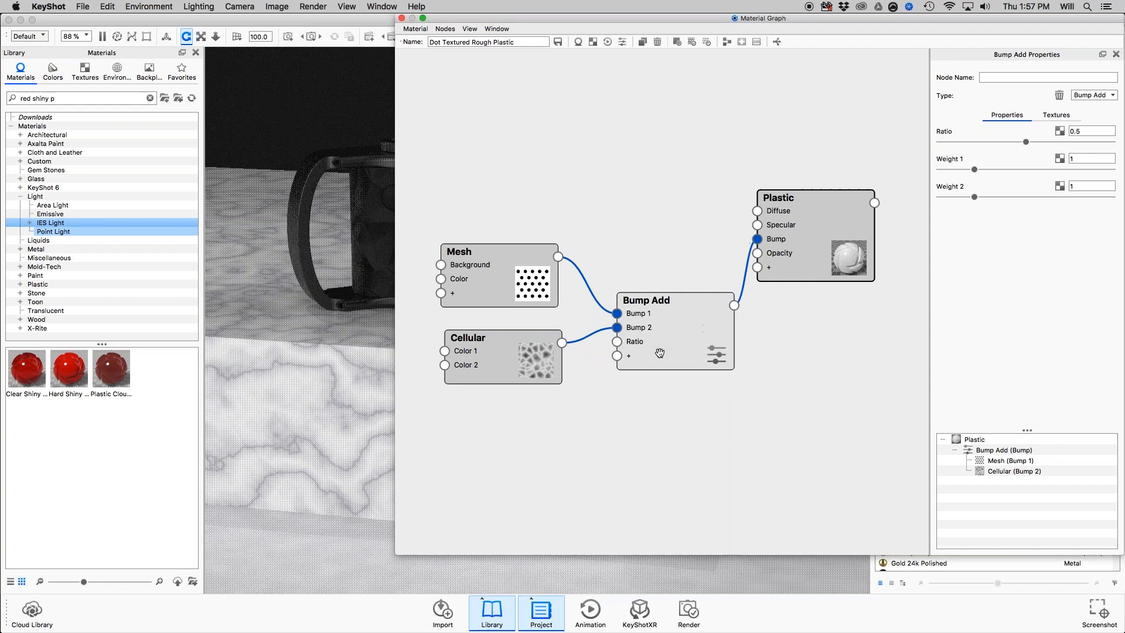
left_click(585, 282)
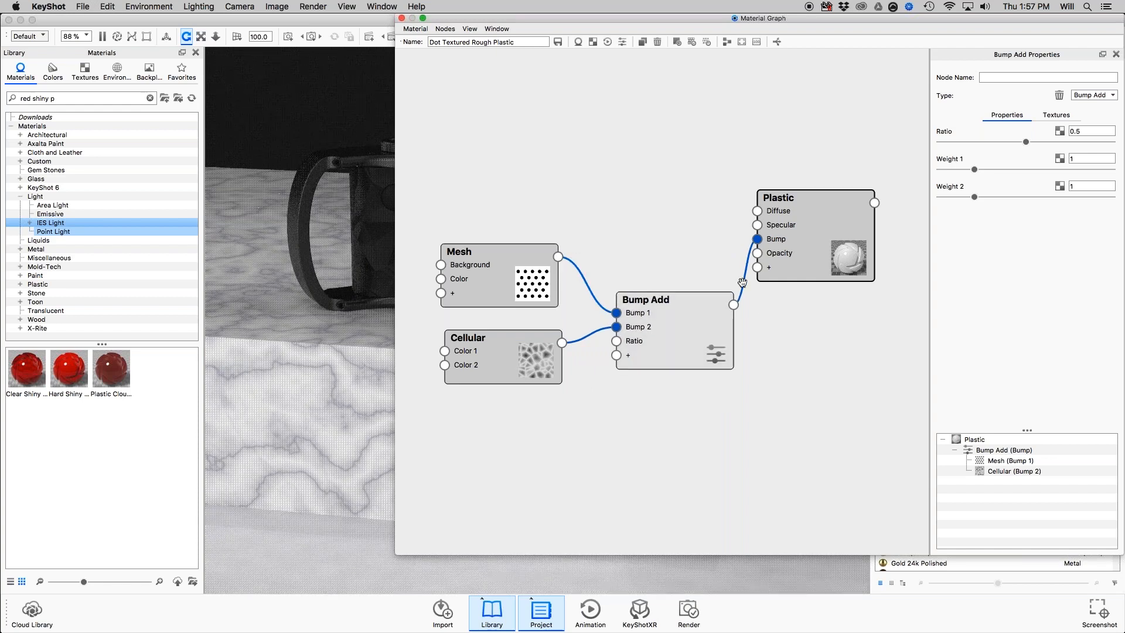
left_click_drag(621, 334, 630, 325)
Check which utility nodes can be inserted into the connection from Cellular to Bump 2.
left_click(600, 329)
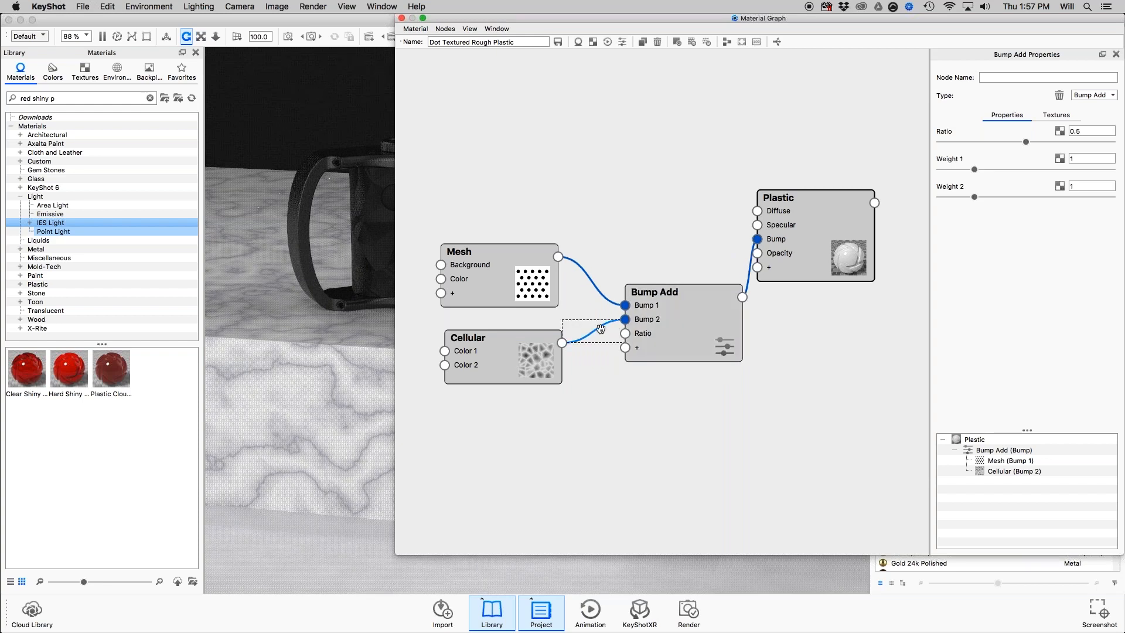
right_click(601, 330)
mouse_move(622, 363)
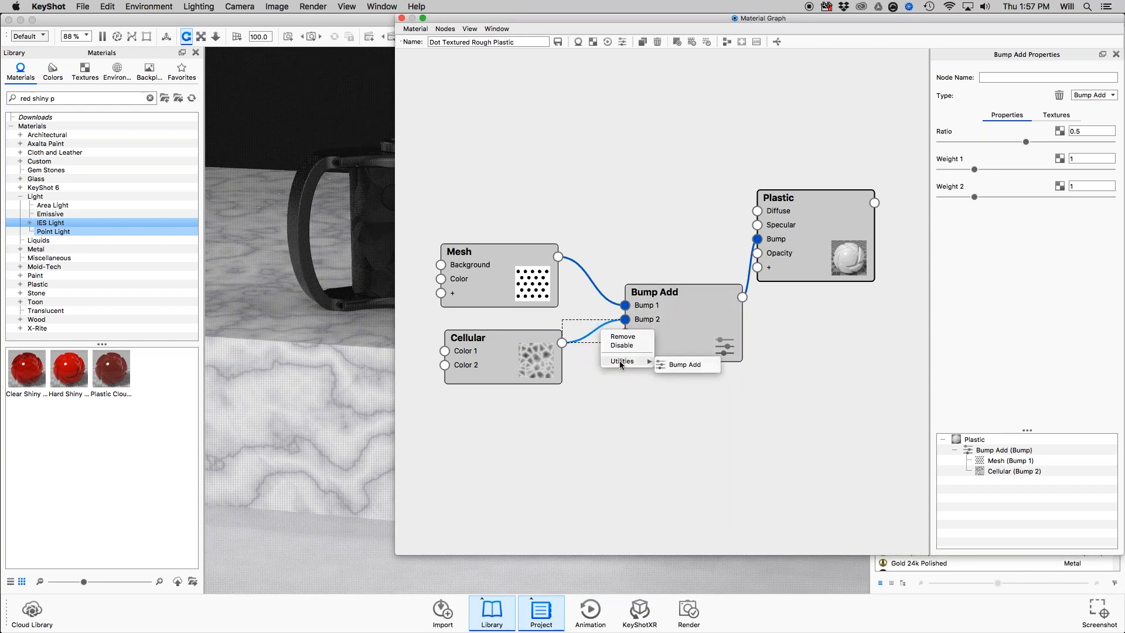
left_click(691, 364)
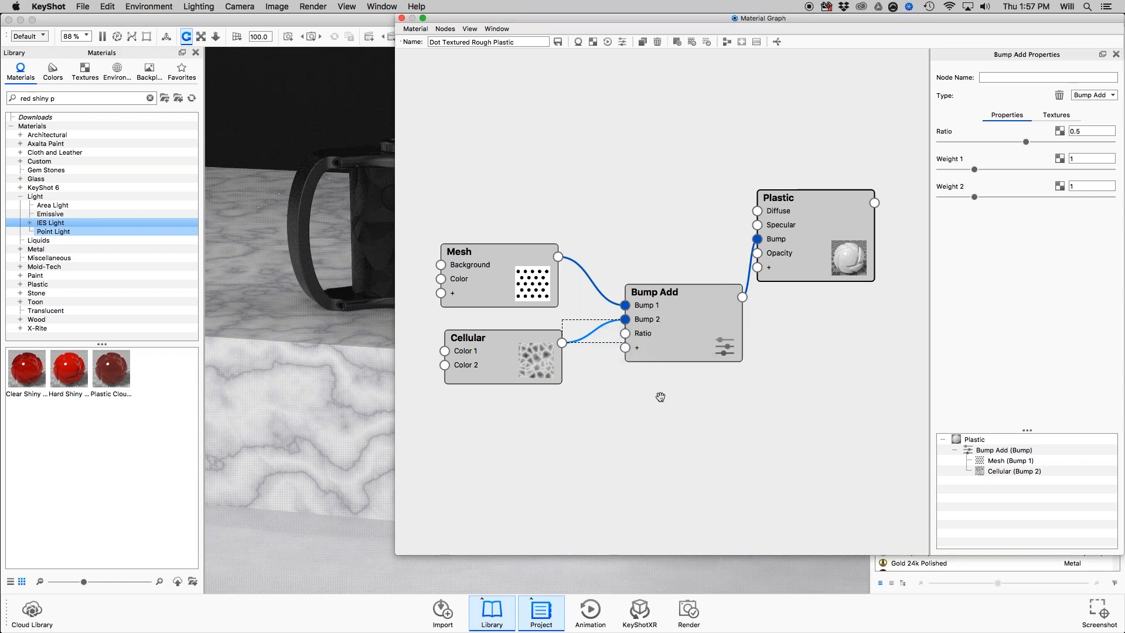
Check the Materials slide in Preview, return to KeyShot, and add the ash and Box Normal v2 library textures as unconnected nodes in the graph.
key("super+Tab")
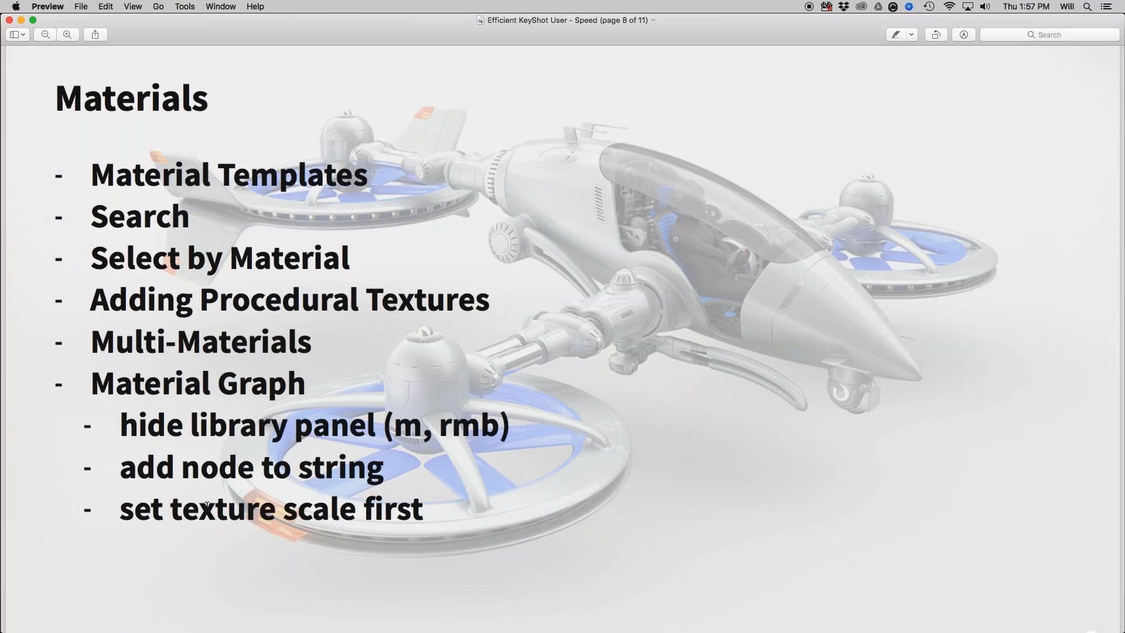
key("super+Tab")
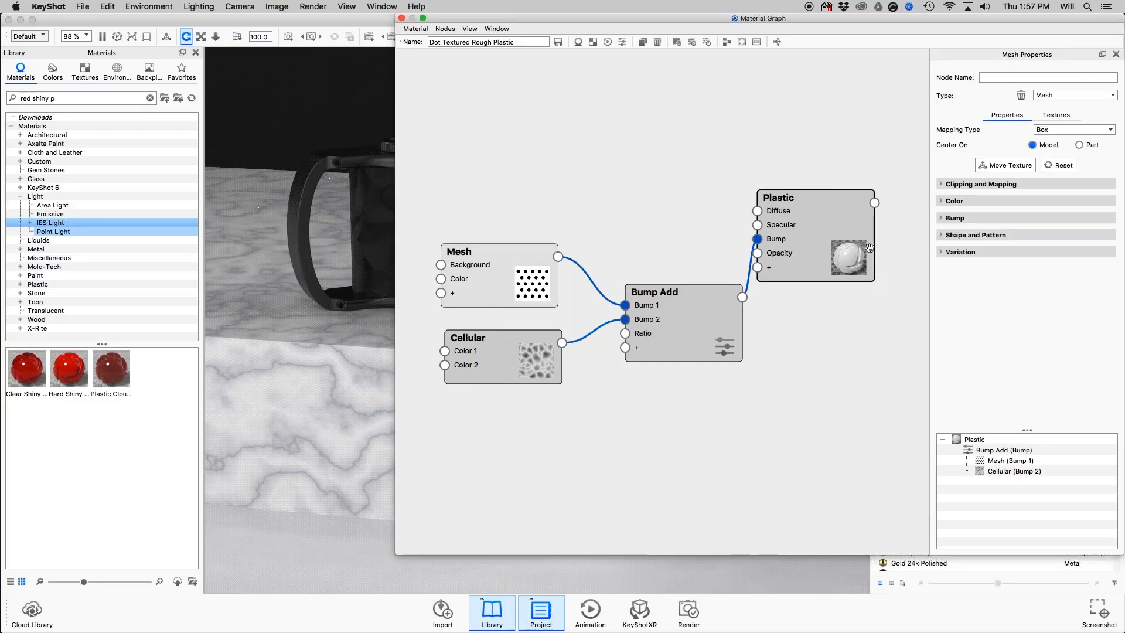
left_click(91, 75)
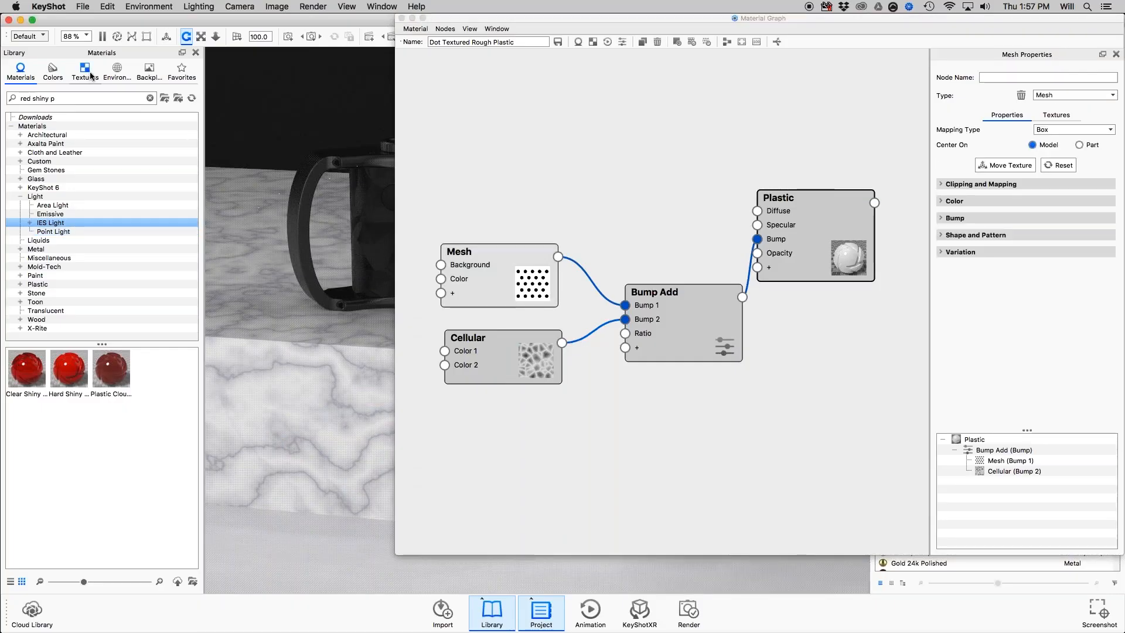
left_click(72, 304)
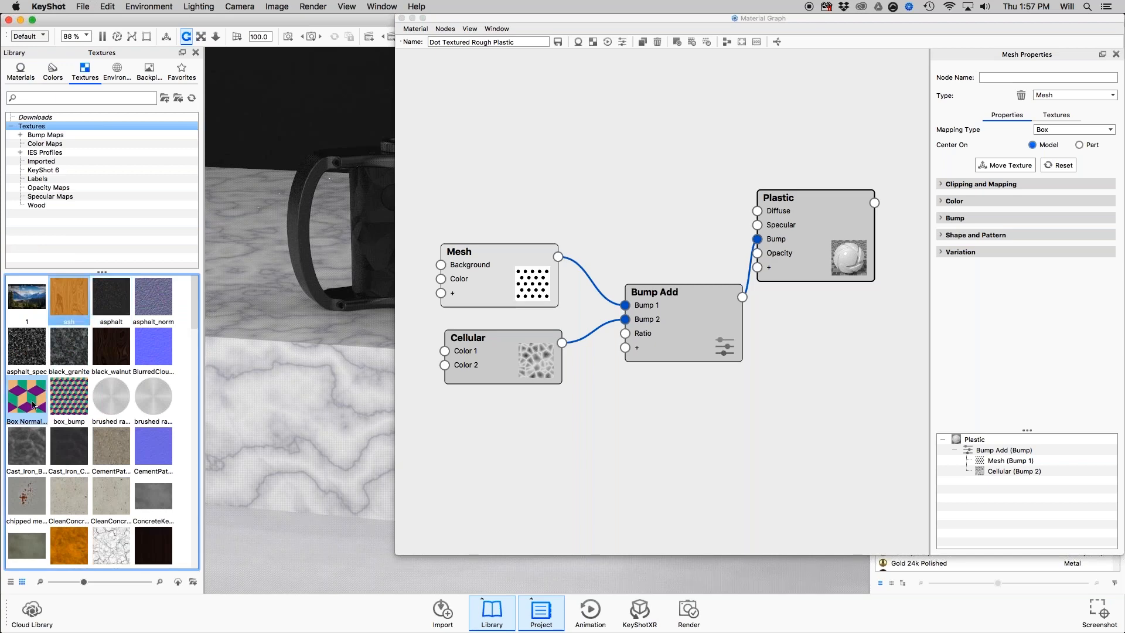
left_click_drag(33, 404, 609, 469)
left_click_drag(27, 399, 704, 396)
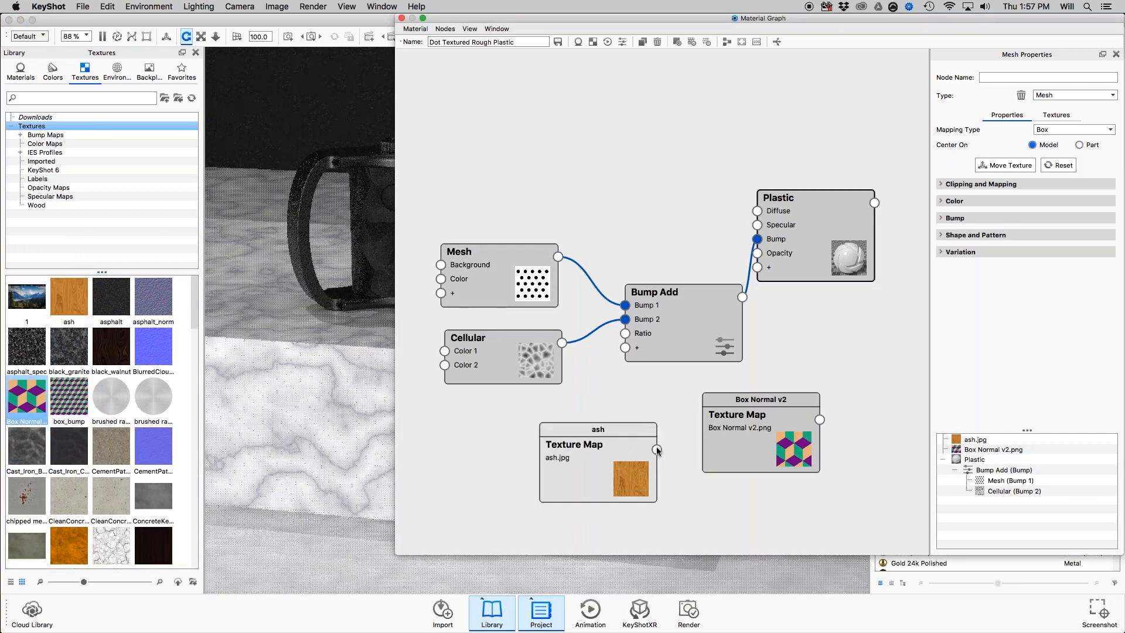
Connect the ash texture to Plastic's Diffuse from above the Mesh node, and open its Size and Mapping width for editing.
left_click_drag(657, 451, 758, 211)
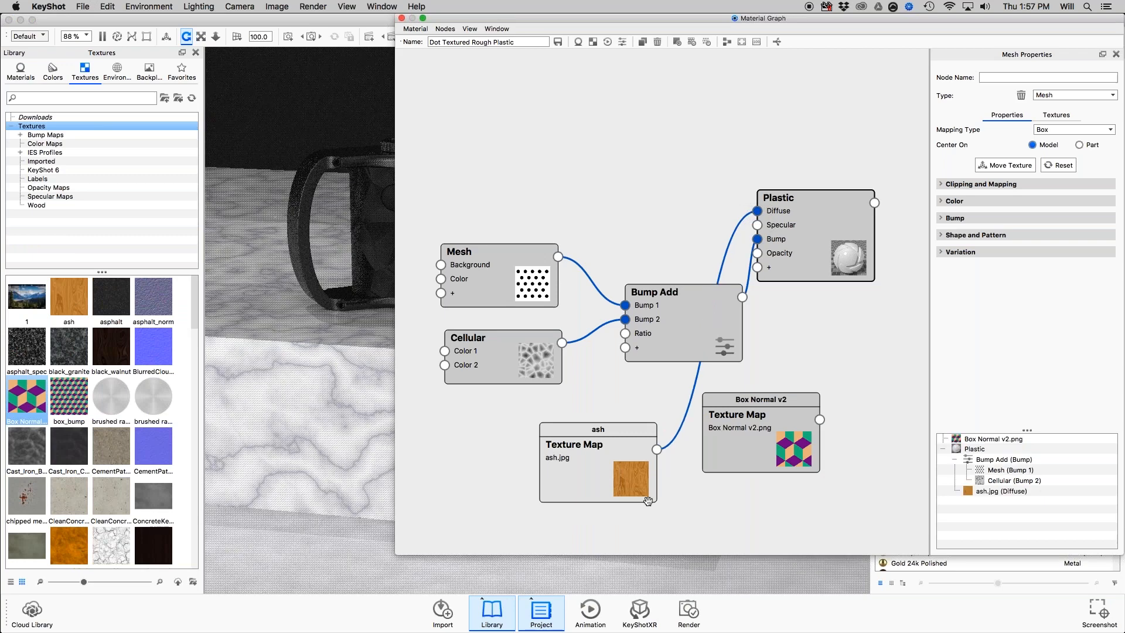
left_click_drag(648, 501, 690, 204)
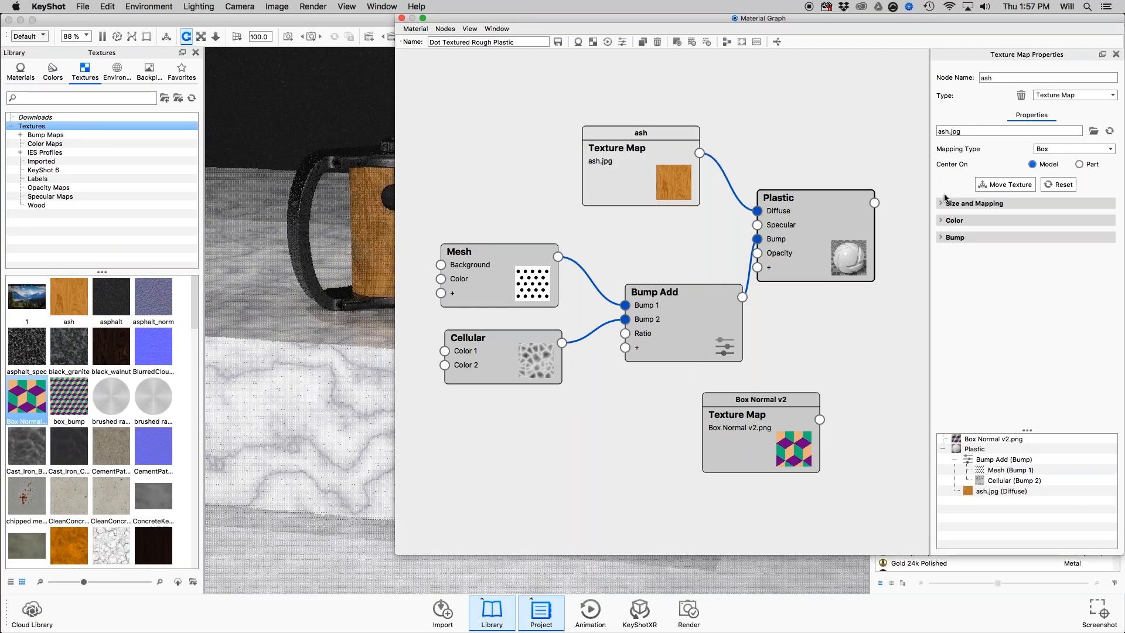
left_click(946, 203)
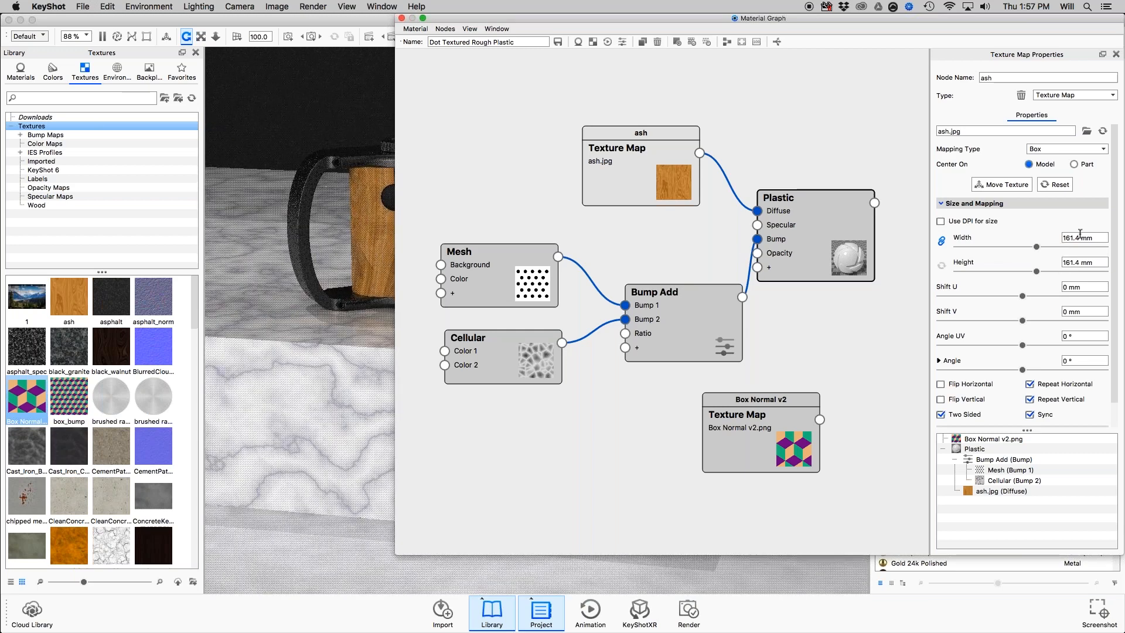
left_click_drag(1094, 237, 1073, 237)
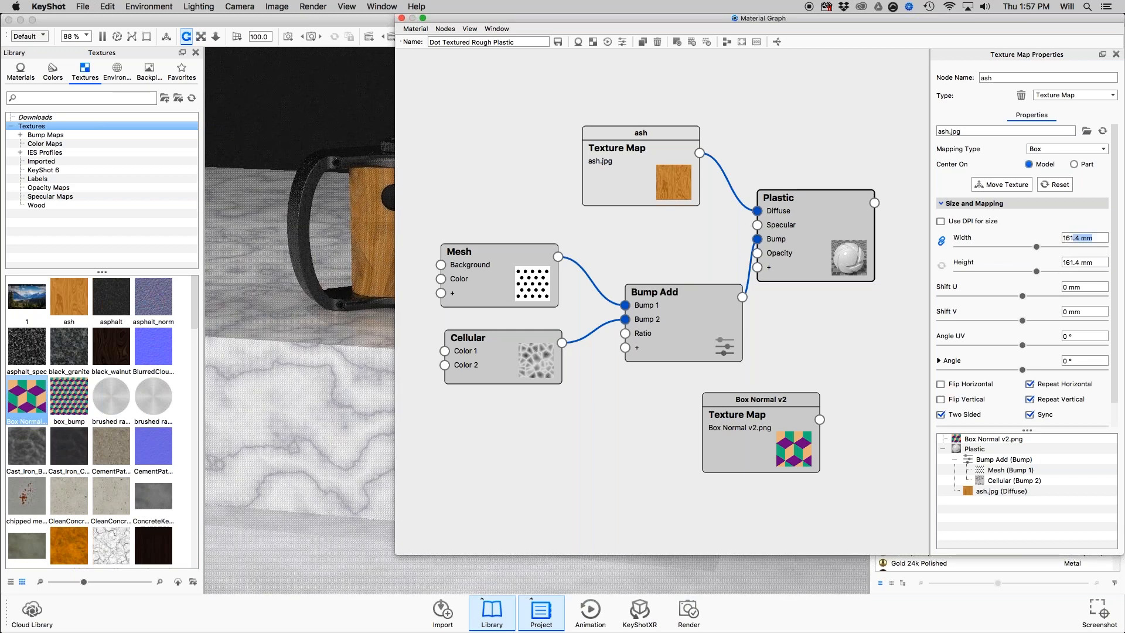
Connect the Box Normal v2 texture to Plastic's Specular, and arrange both texture maps one above the other beside the raised Plastic node.
left_click_drag(756, 210, 744, 215)
left_click_drag(680, 151, 701, 170)
left_click_drag(721, 172, 757, 211)
left_click_drag(779, 414, 781, 232)
left_click_drag(857, 204, 856, 153)
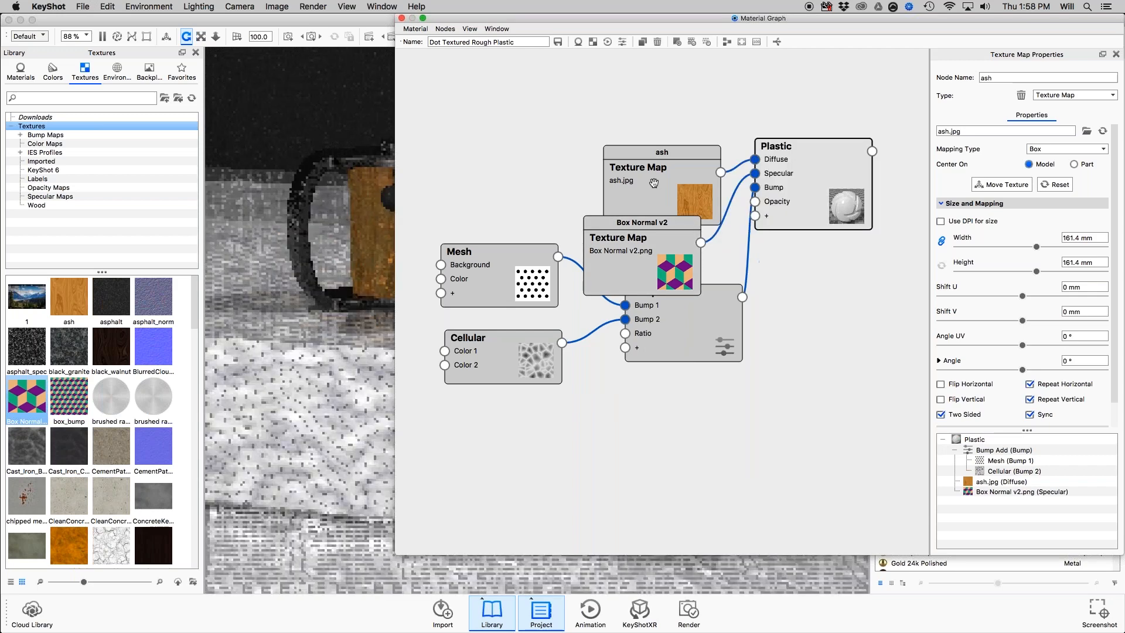
left_click_drag(654, 183, 643, 141)
left_click_drag(636, 263, 642, 247)
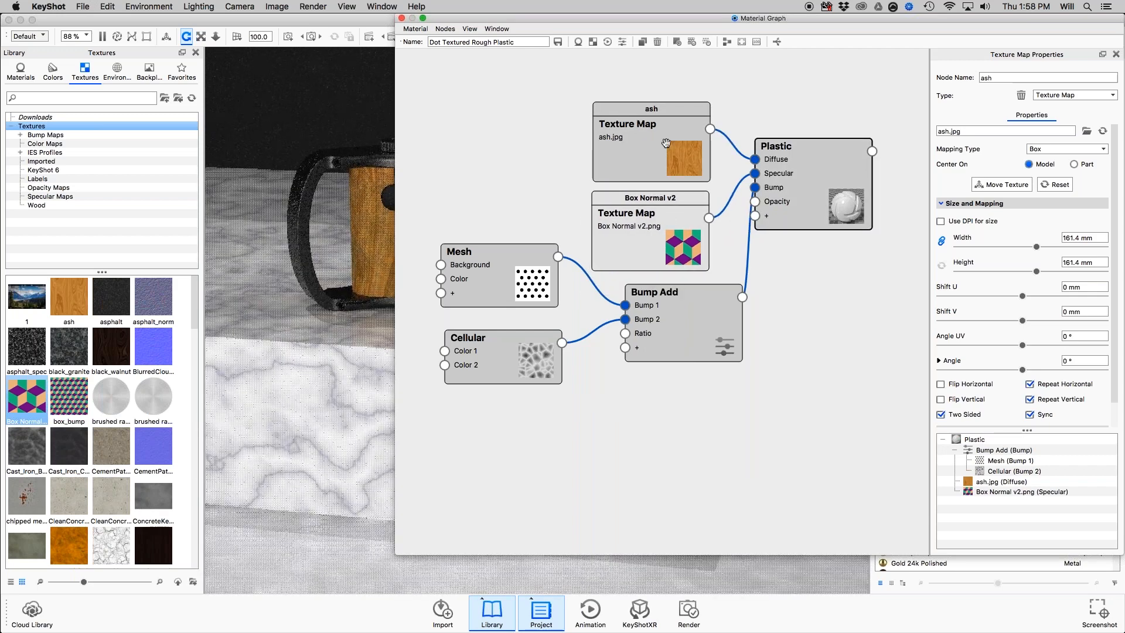
Adjust the ash texture's linked width and height to 143.4 mm.
left_click_drag(1037, 247, 1029, 247)
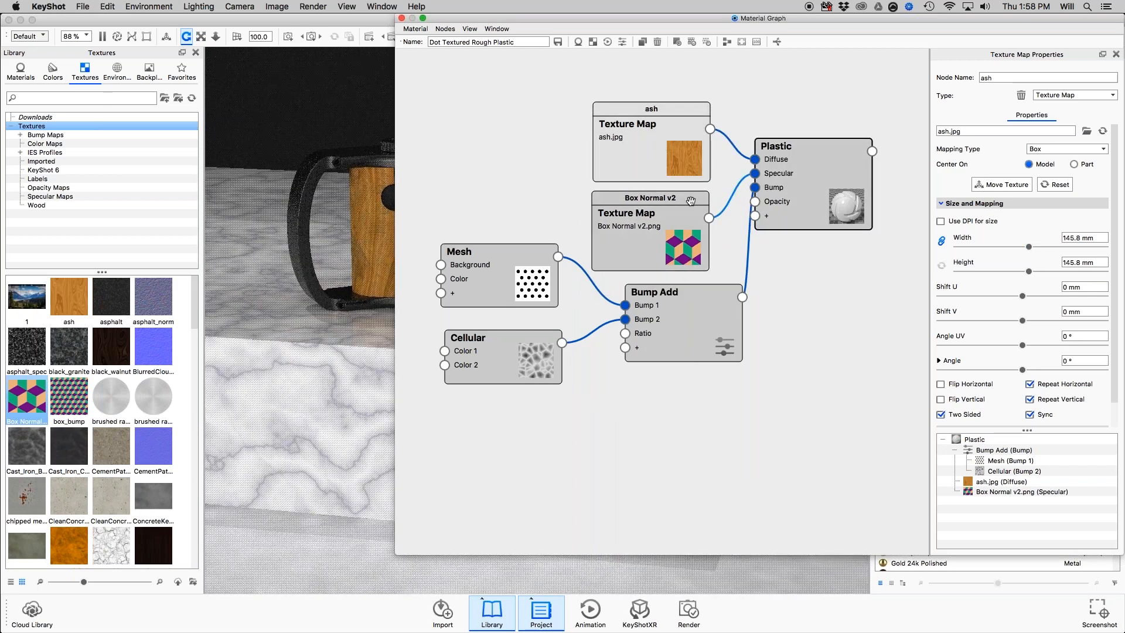
left_click_drag(691, 201, 691, 199)
left_click_drag(1029, 247, 1035, 246)
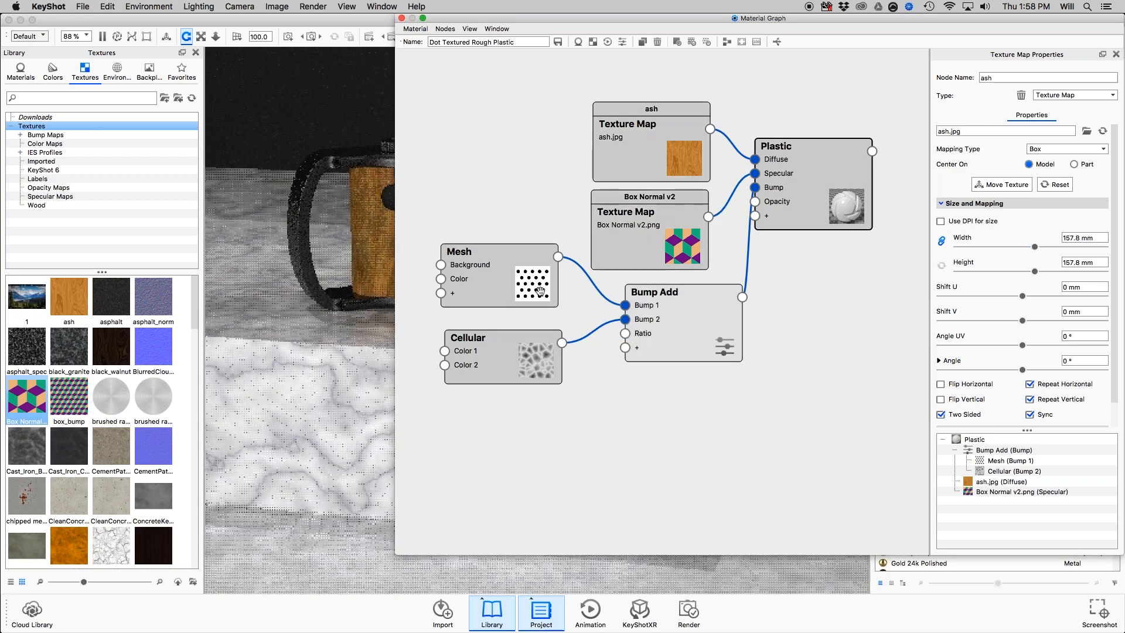
left_click_drag(540, 291, 540, 290)
left_click_drag(1035, 247, 1028, 247)
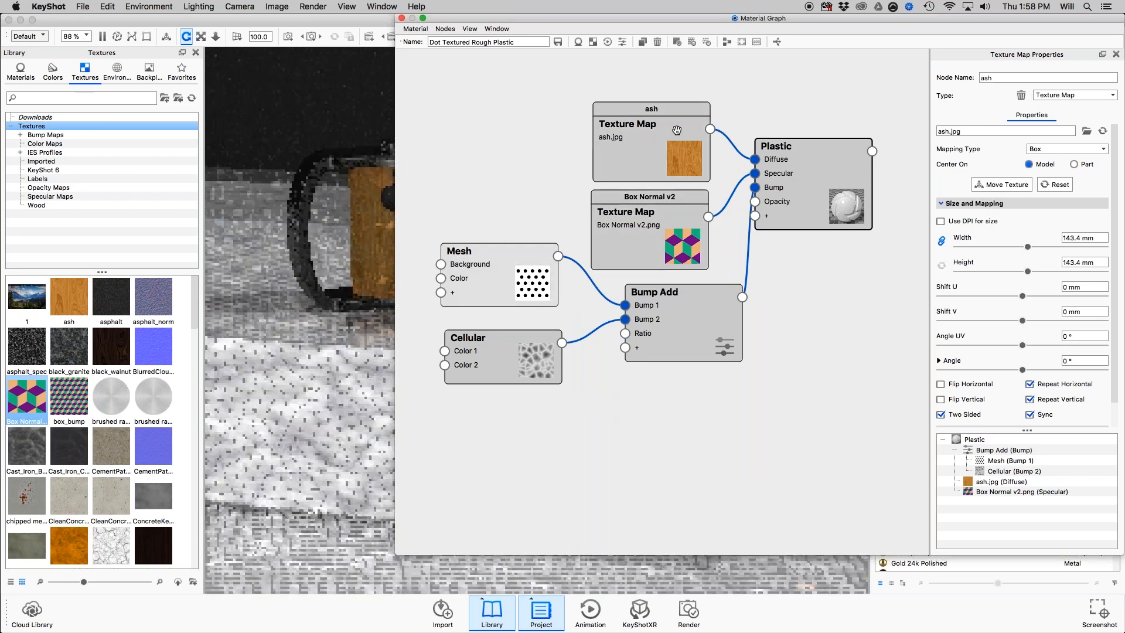
Disconnect the Box Normal v2 texture from Plastic's Specular input, and close the Material Graph.
left_click_drag(755, 173, 742, 179)
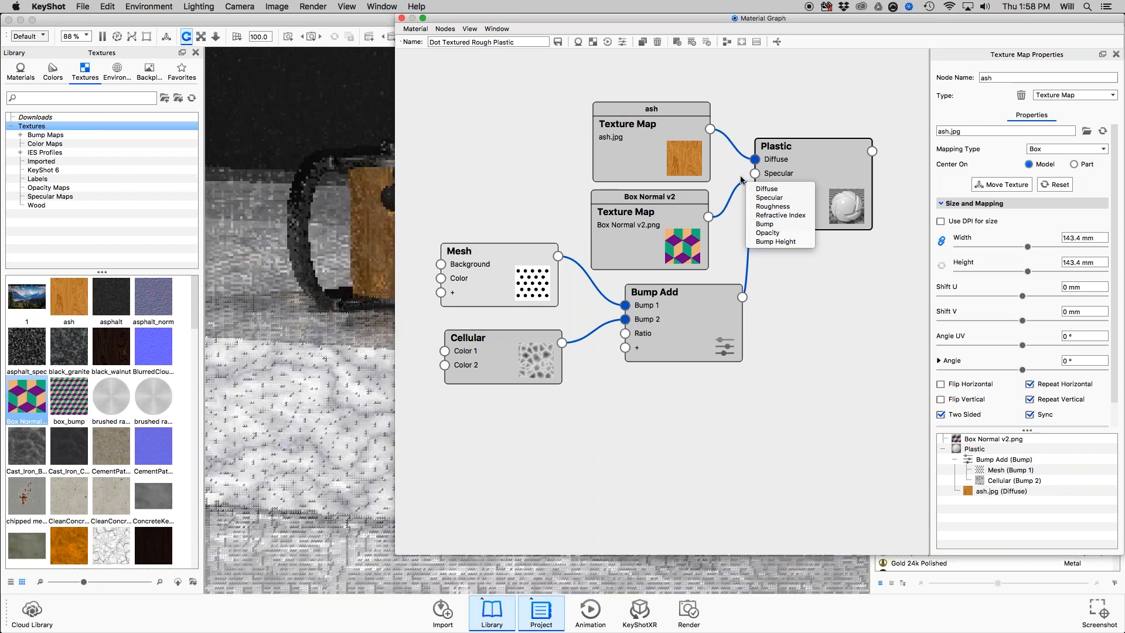
left_click(741, 179)
mouse_move(673, 142)
left_mouse_down()
mouse_move(667, 117)
mouse_move(665, 129)
left_mouse_up()
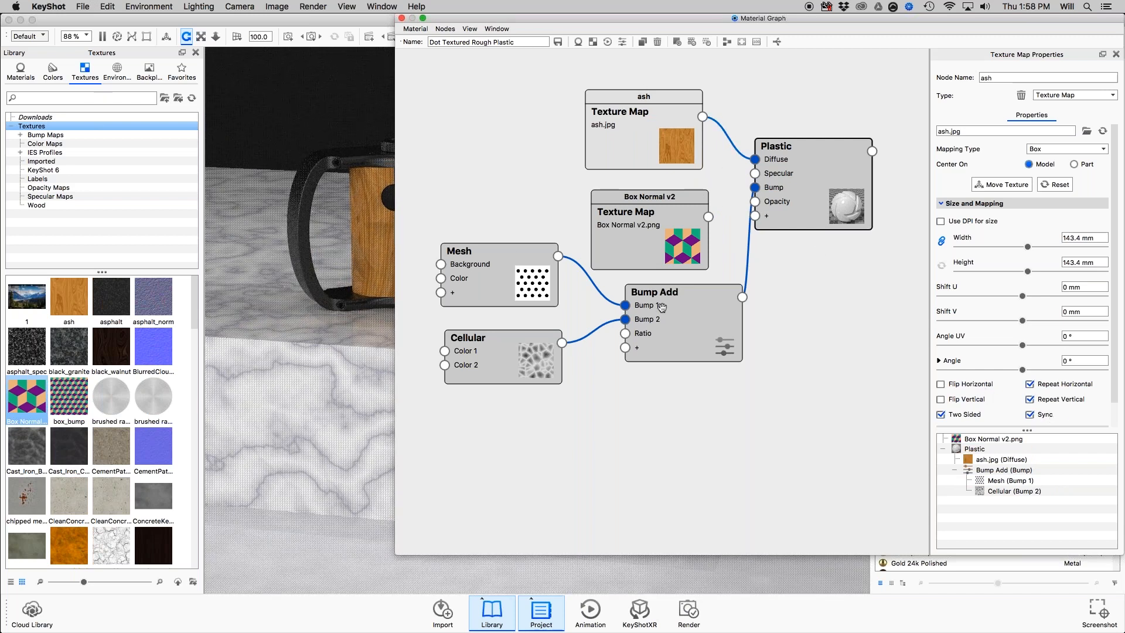
left_click(401, 18)
Switch to Preview, read the Cameras slide that follows the Materials slide, and return to KeyShot.
key("super+Tab")
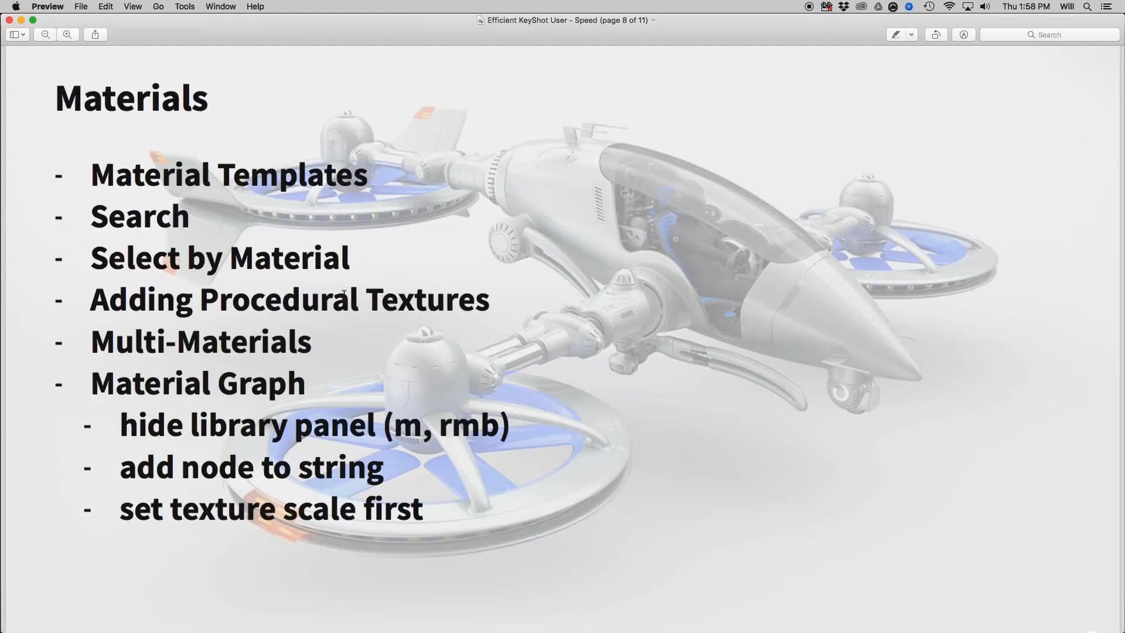
scroll(344, 293, "down", 1)
scroll(345, 294, "down", 10)
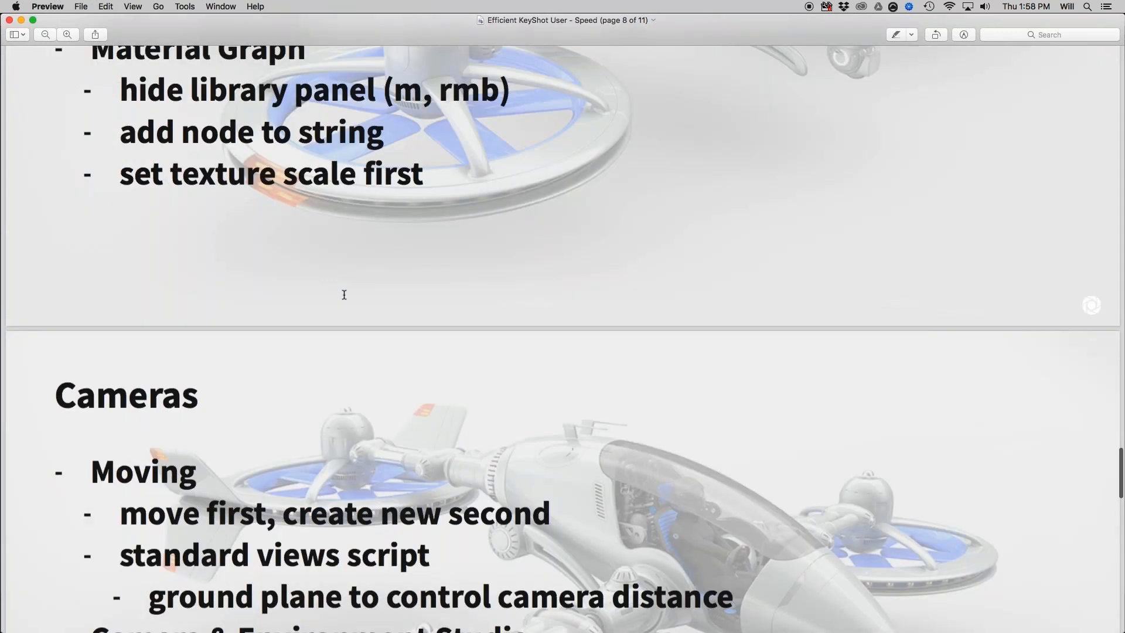
scroll(344, 294, "down", 7)
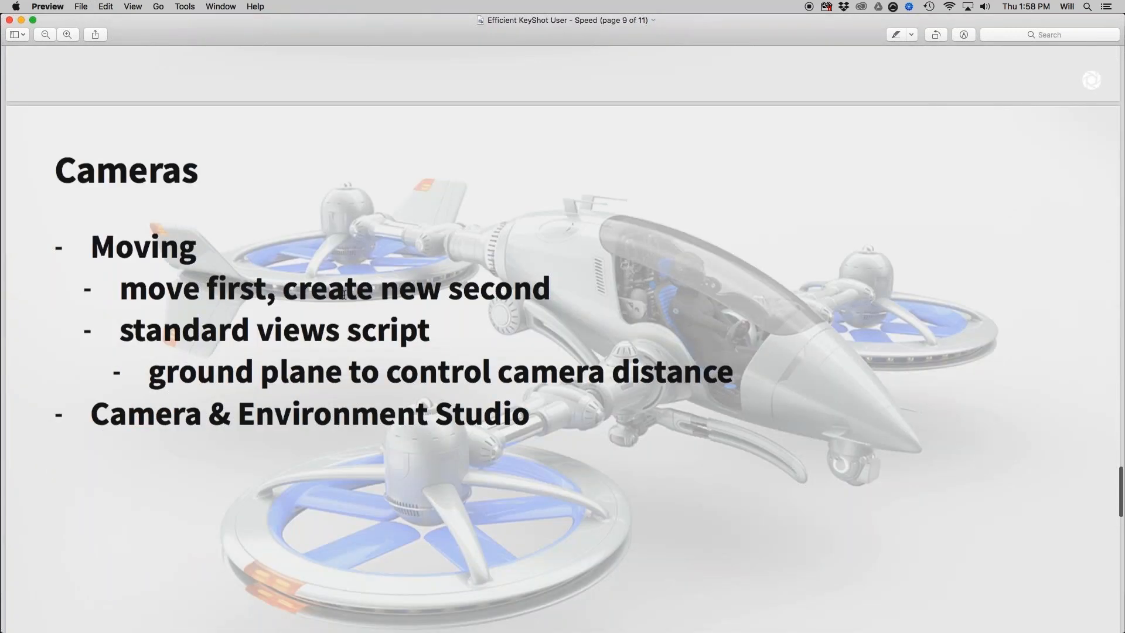
scroll(344, 295, "down", 3)
key("super+Tab")
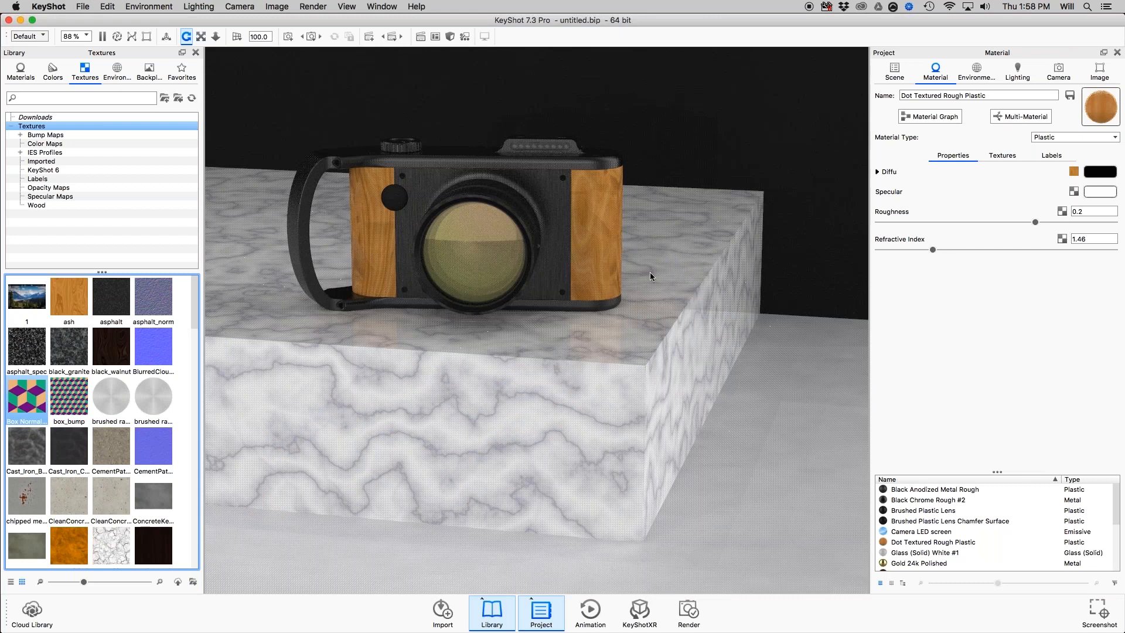
Add a new camera from the current front view and name it Hero.
left_click(1053, 70)
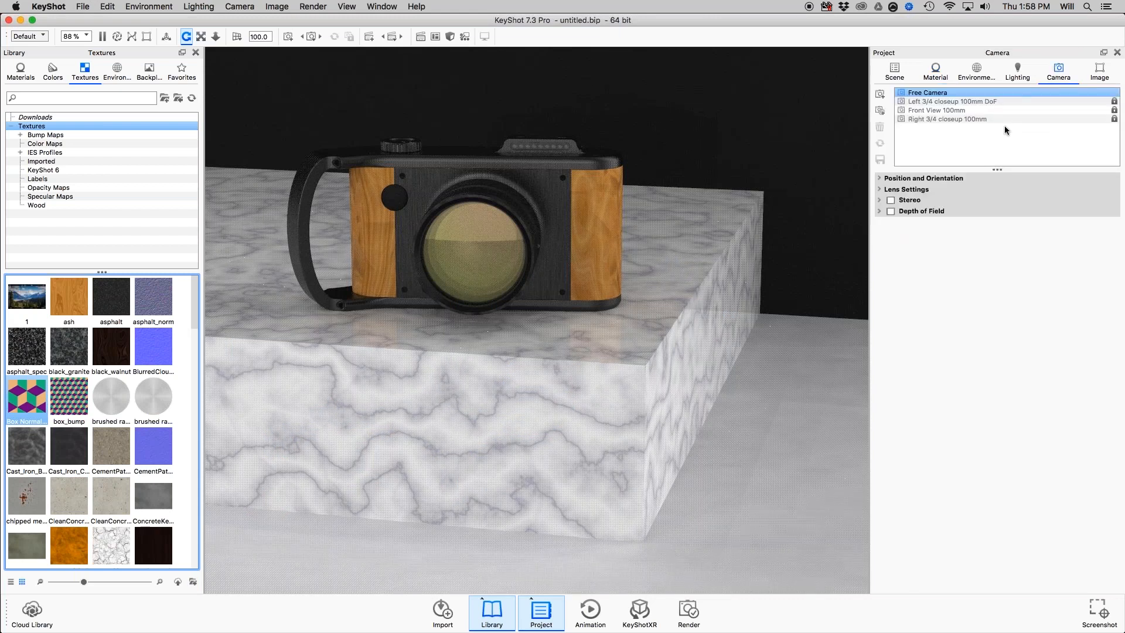
left_click(880, 95)
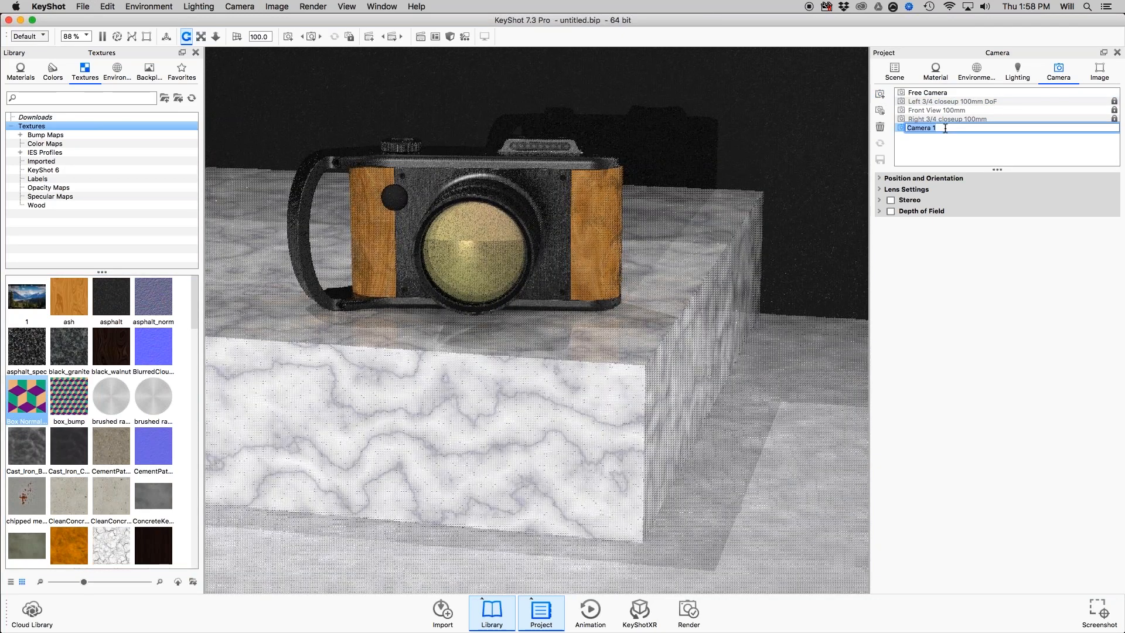
type("Hero")
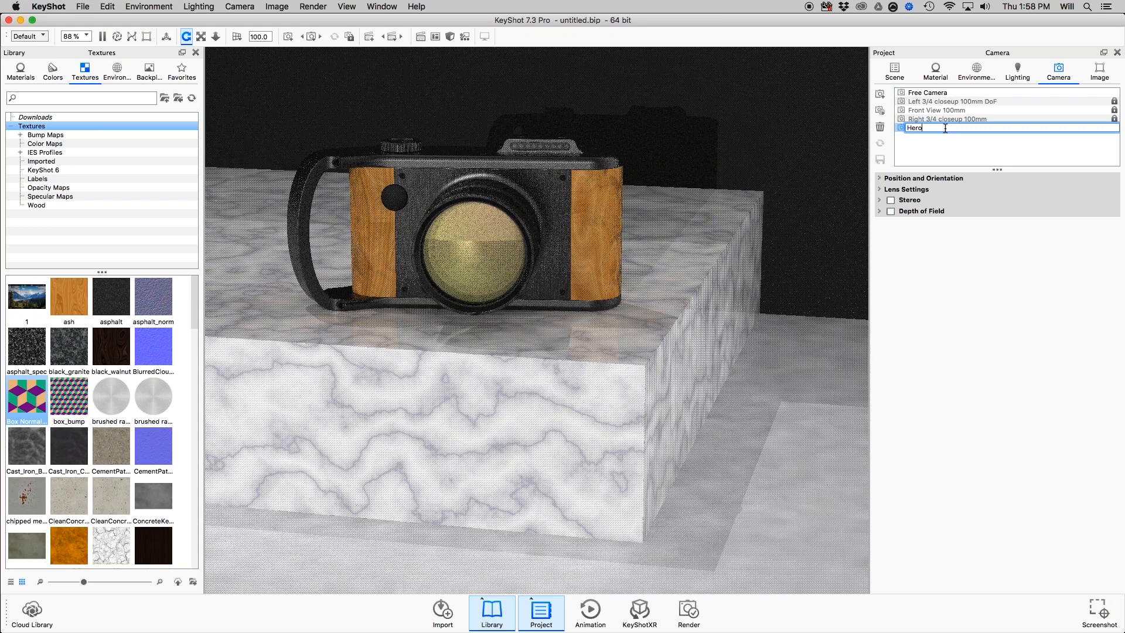
key("Return")
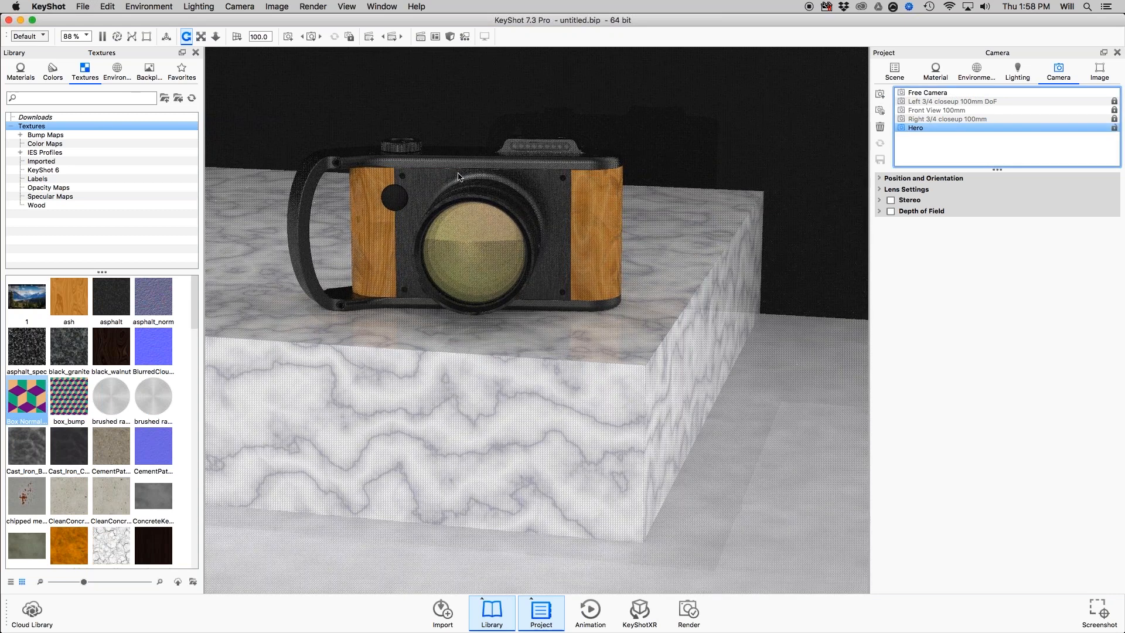
Orbit to a higher, angled view of the camera model and save it as a new camera named Supporting.
left_click_drag(459, 176, 677, 354)
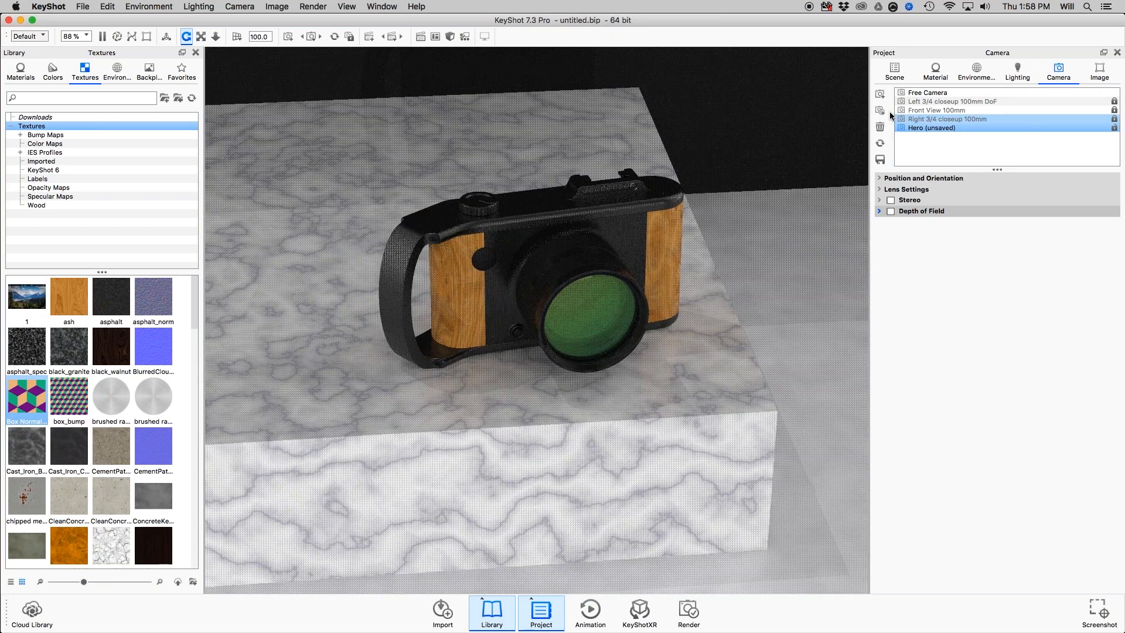
left_click(880, 95)
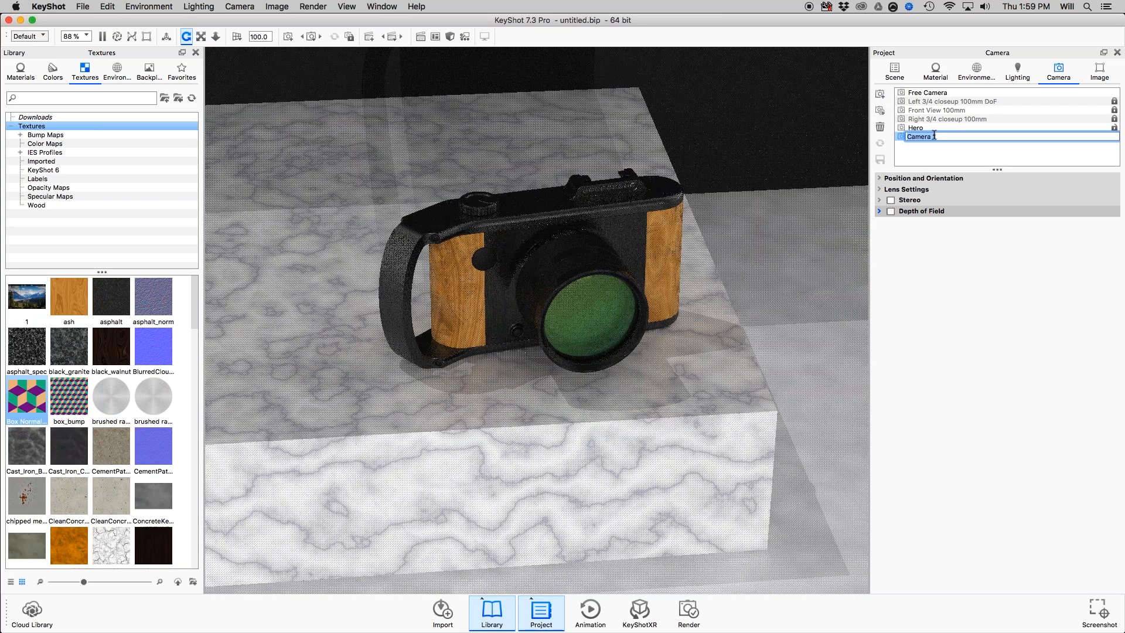
type("Support")
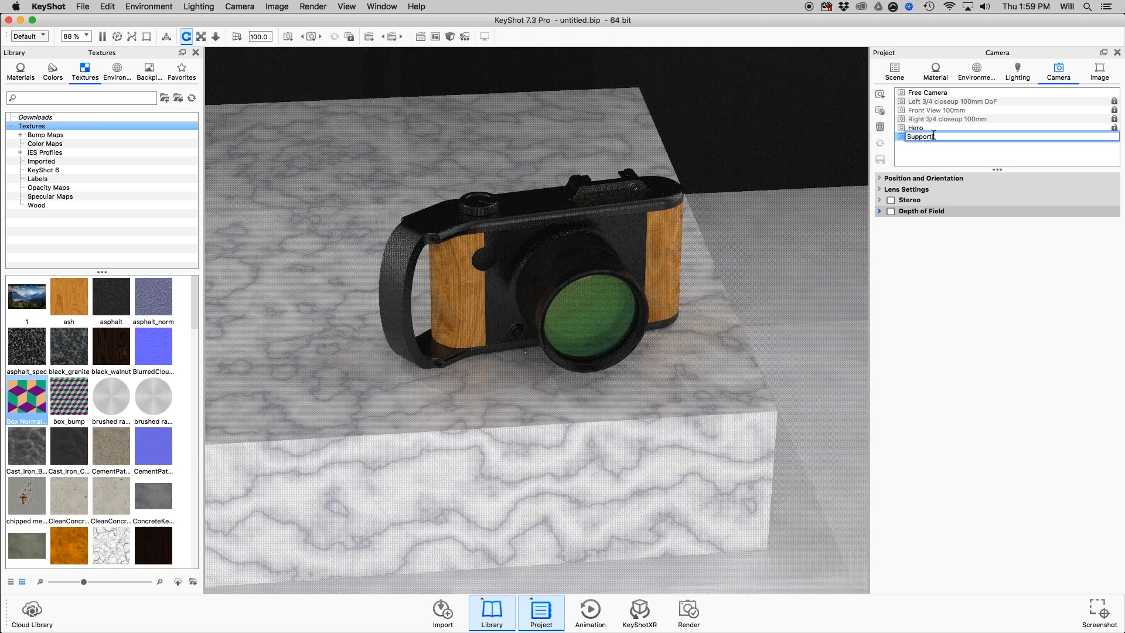
type("ing")
key("Return")
Switch between the Hero and Supporting cameras to compare their saved views.
left_click(930, 125)
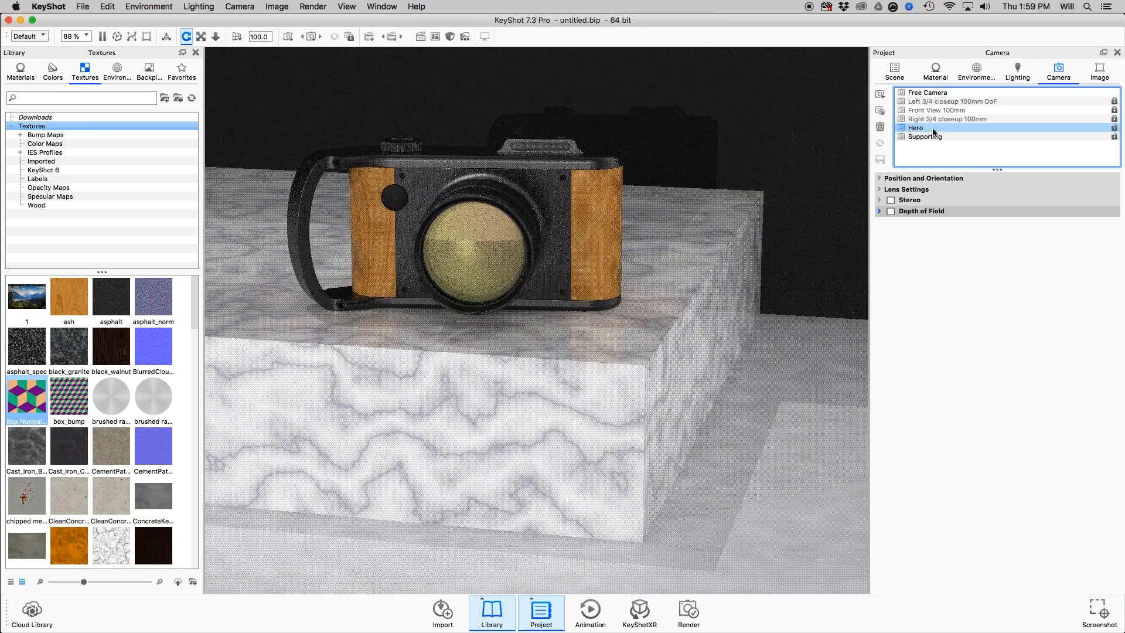
left_click(988, 118, "shift")
left_click(947, 127)
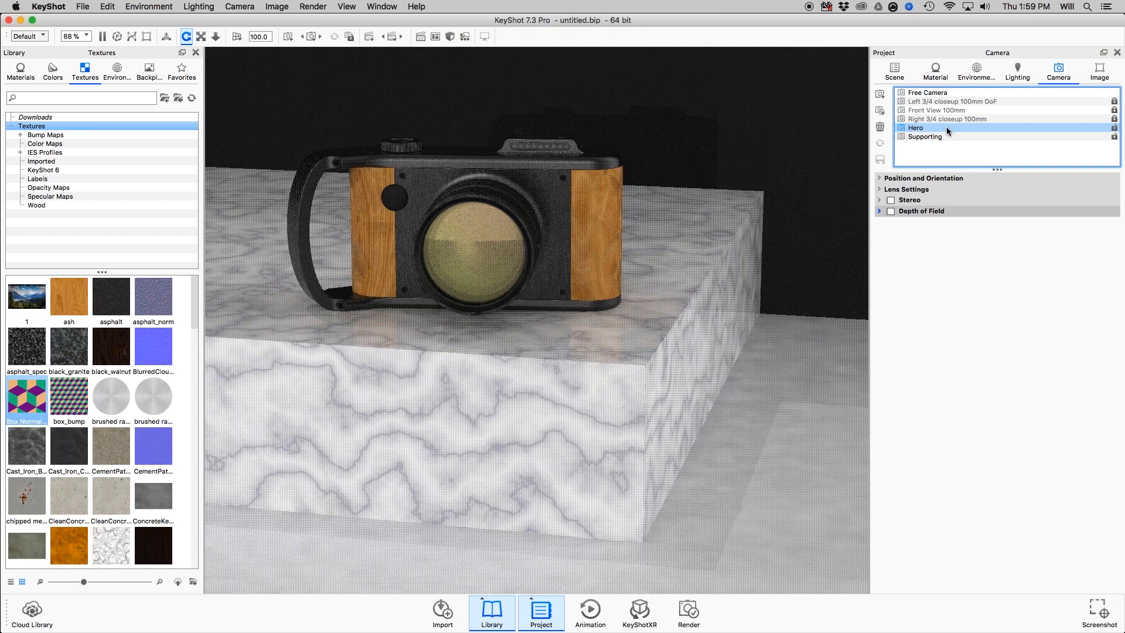
left_click(950, 136, "shift")
left_click(951, 136)
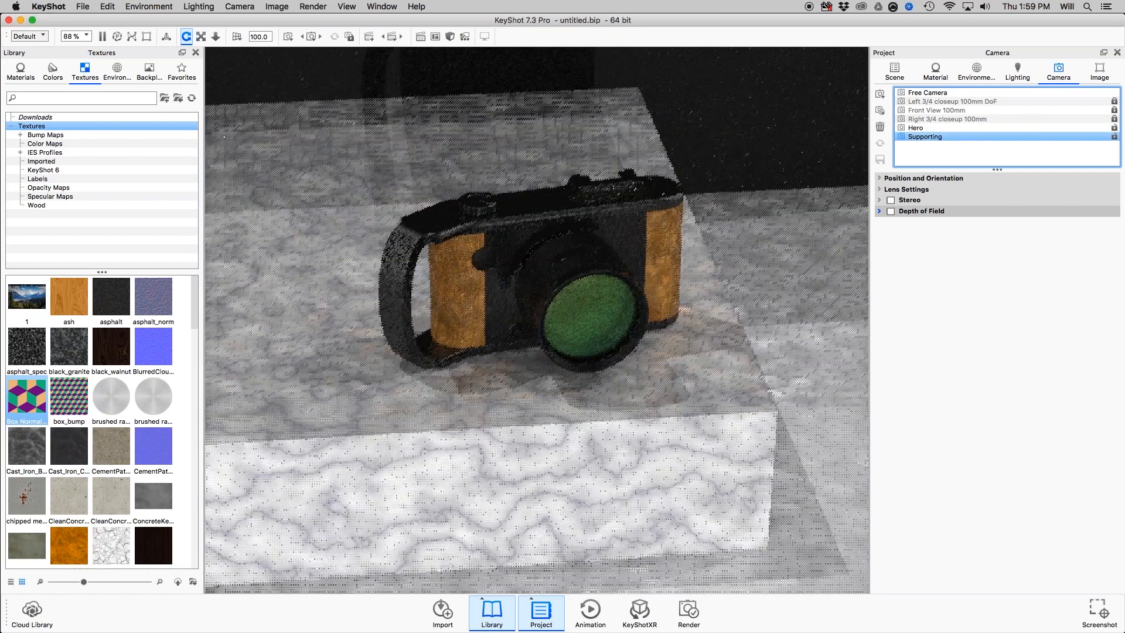
Orbit to a high three-quarter view of the camera model and save it as a new camera with its default name.
left_click_drag(726, 207, 779, 320)
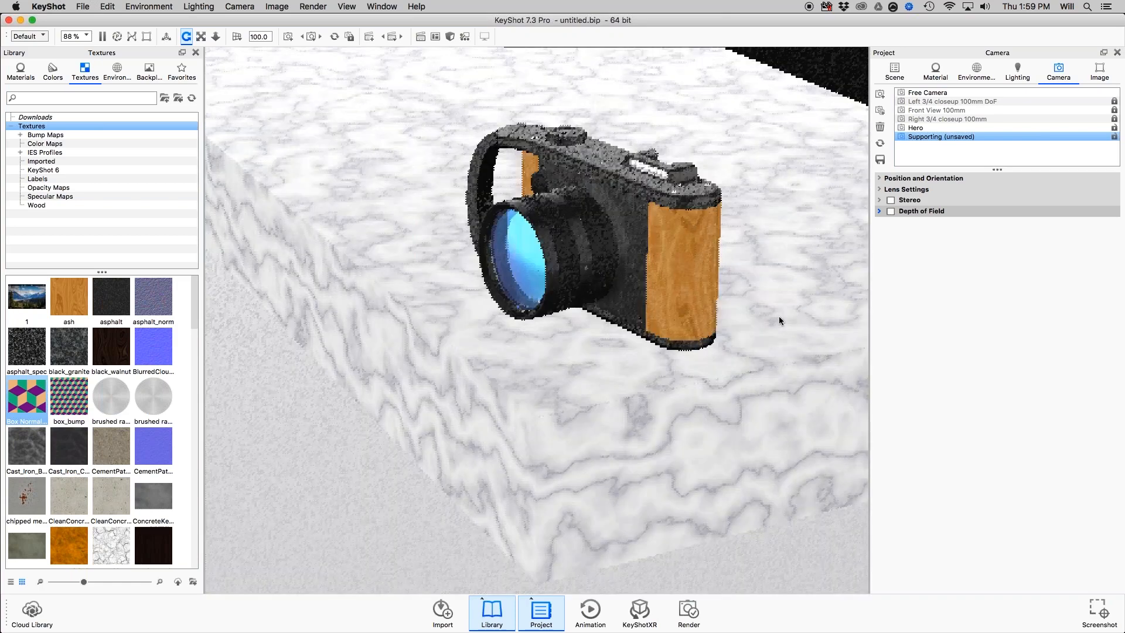
middle_click_drag(700, 344, 652, 286)
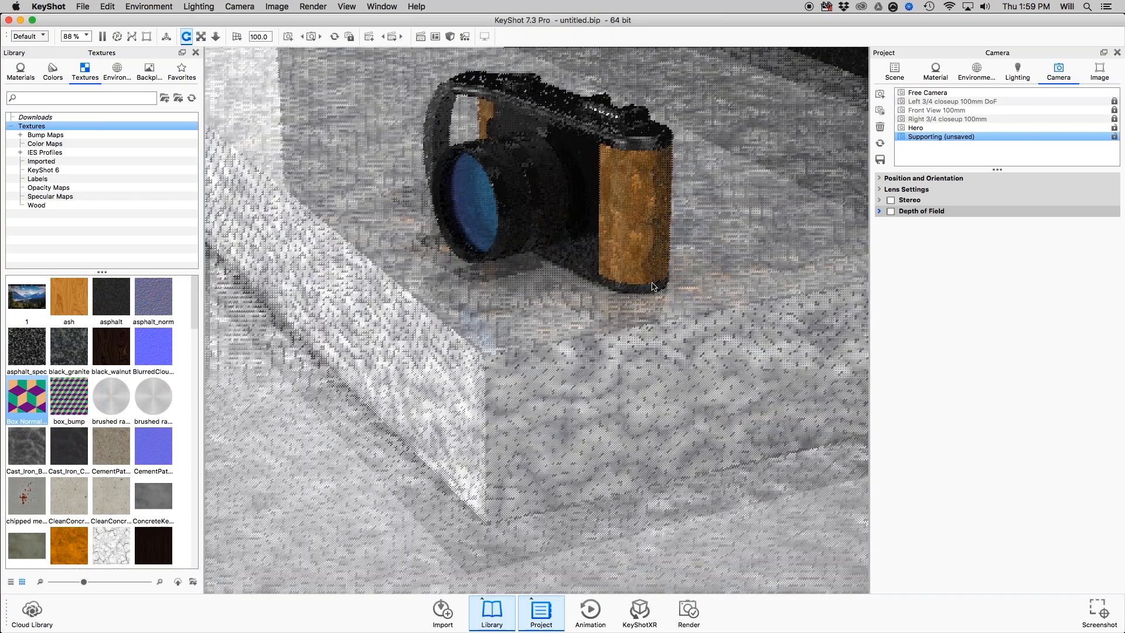
left_click_drag(654, 287, 639, 316)
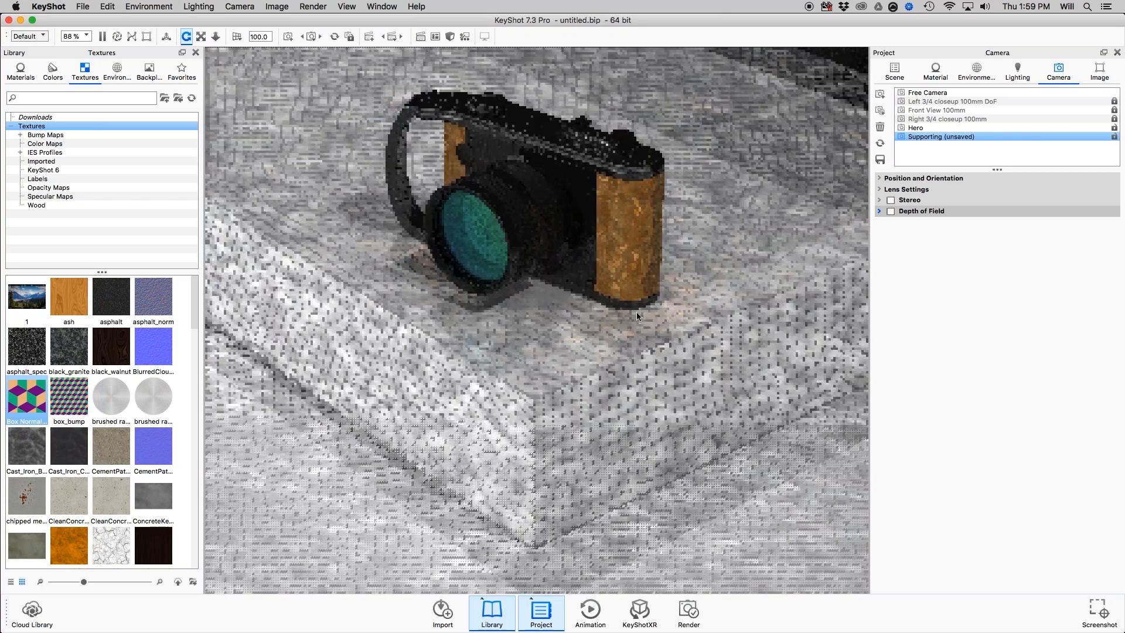
left_click(880, 95)
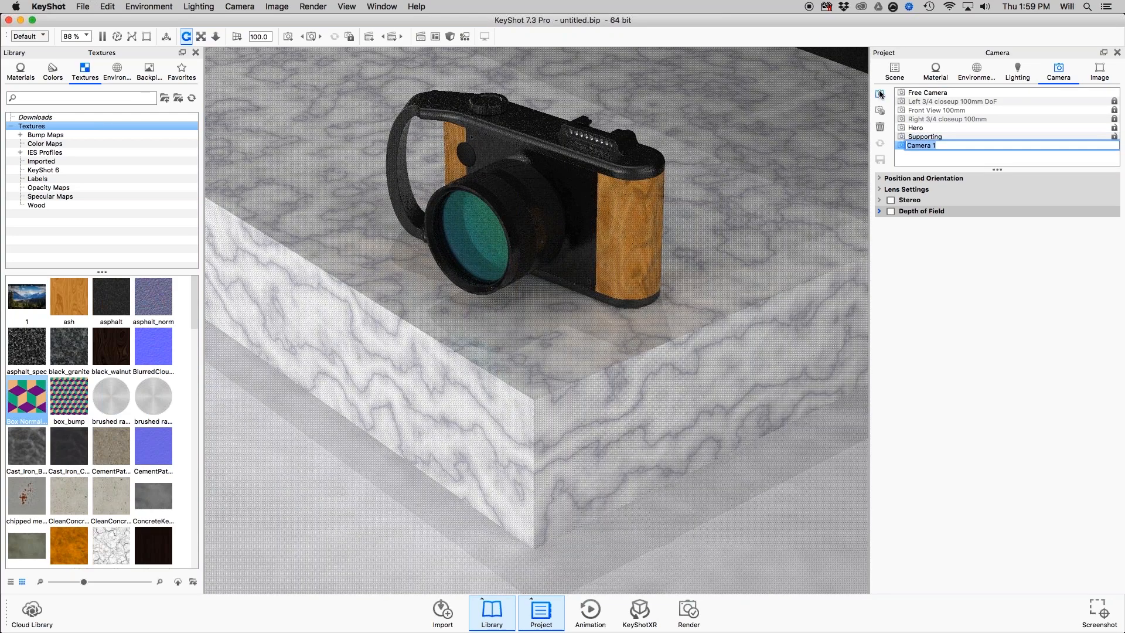
left_click(924, 136)
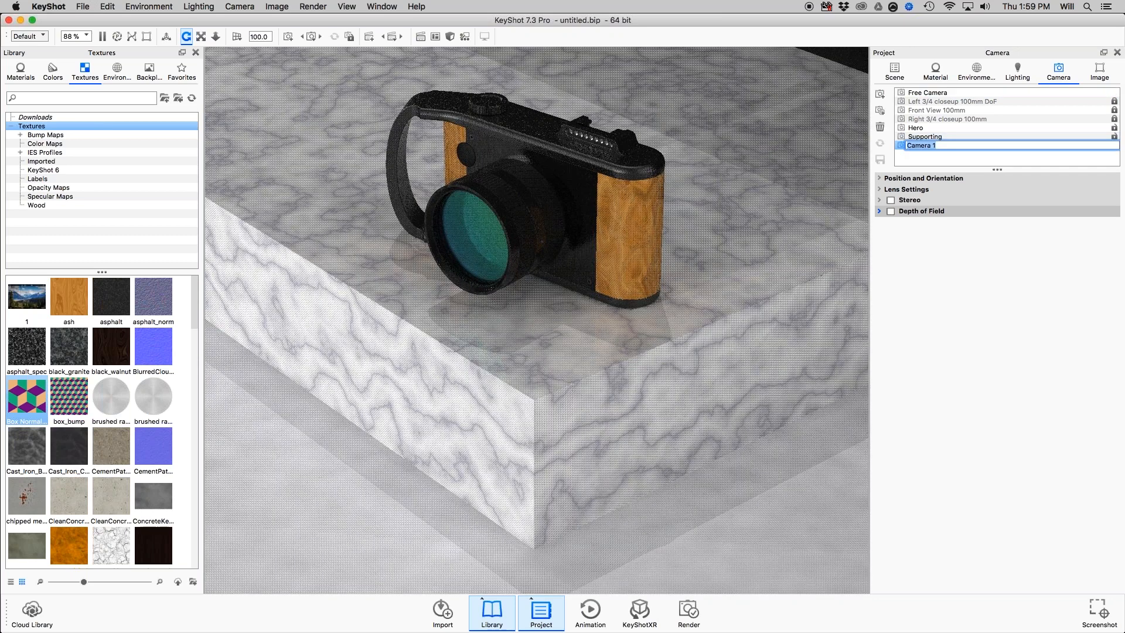
key("Return")
Orbit back to a lower front view and delete the Camera 1 entry from the camera list.
left_click_drag(757, 248, 663, 306)
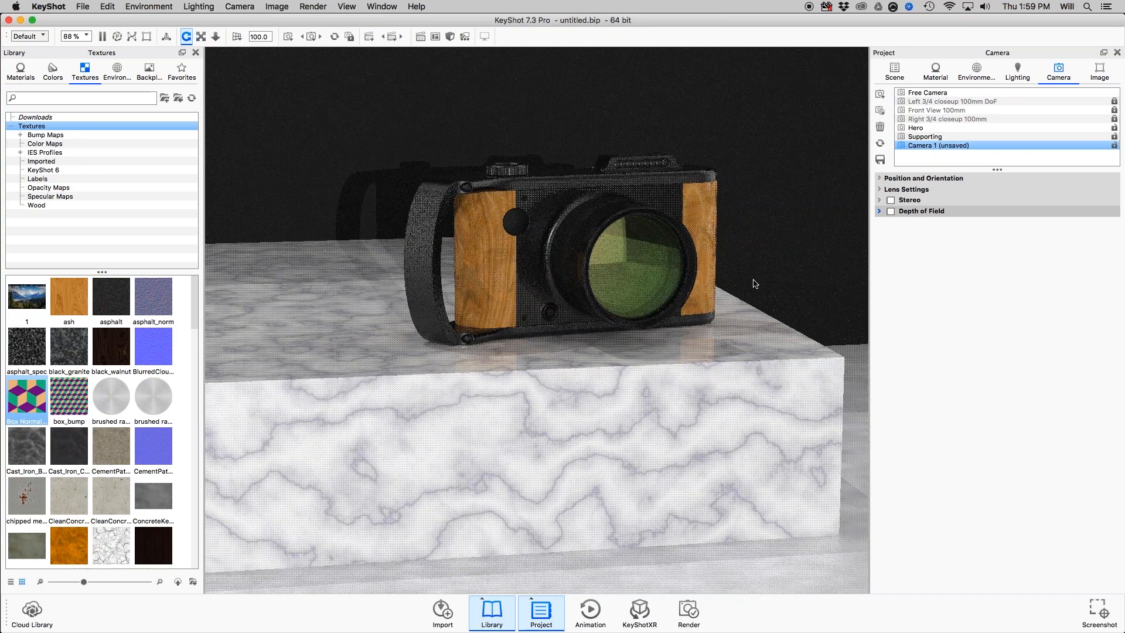
left_click(926, 146)
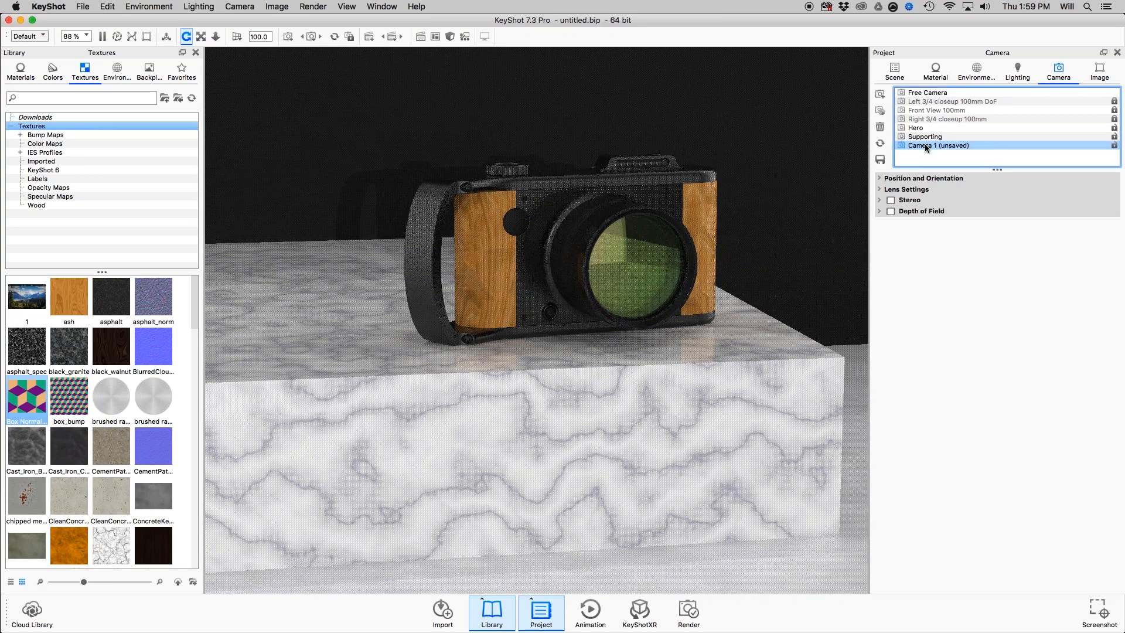
right_click(925, 147)
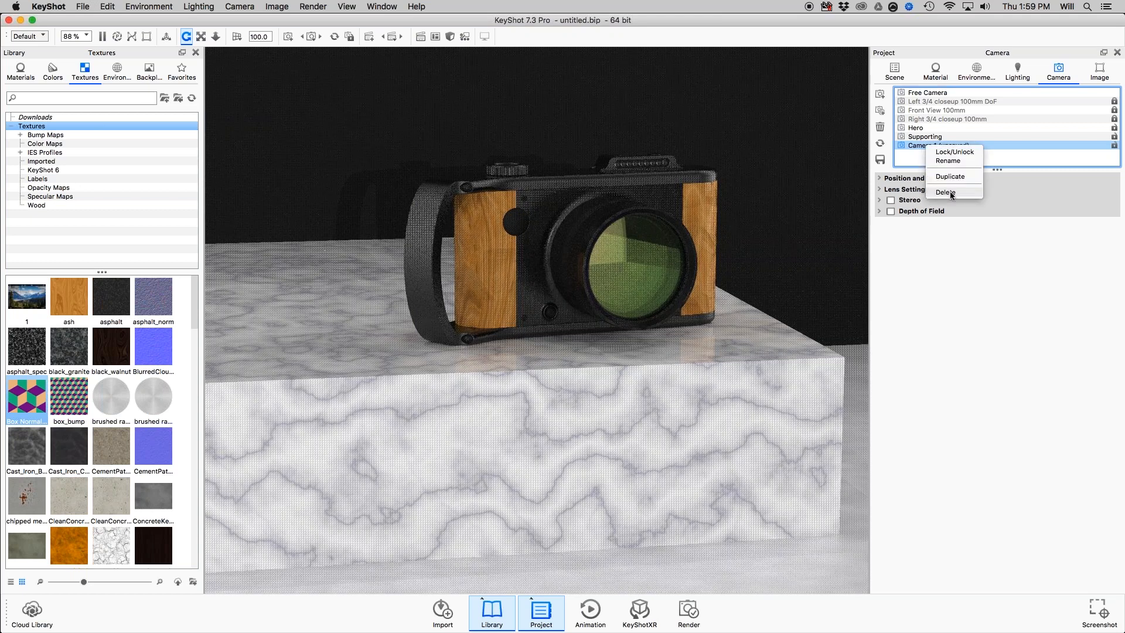
left_click(946, 192)
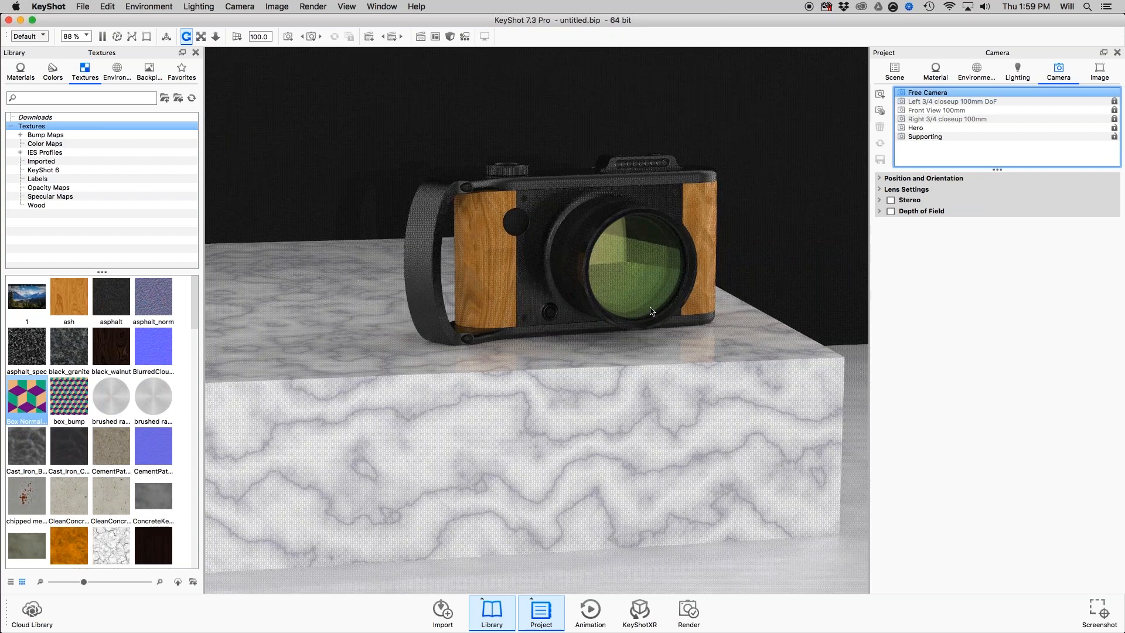
Switch to Preview to read the Cameras slide about moving cameras and the standard views script, and return to KeyShot.
left_click_drag(651, 308, 698, 296)
key("super+Tab")
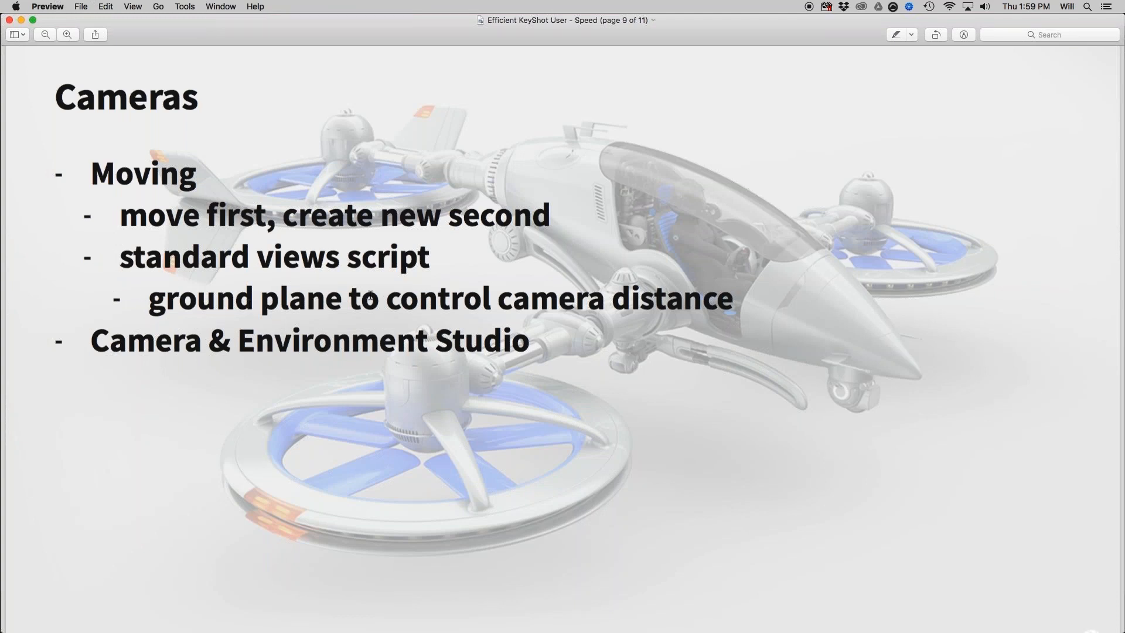
key("super+Tab")
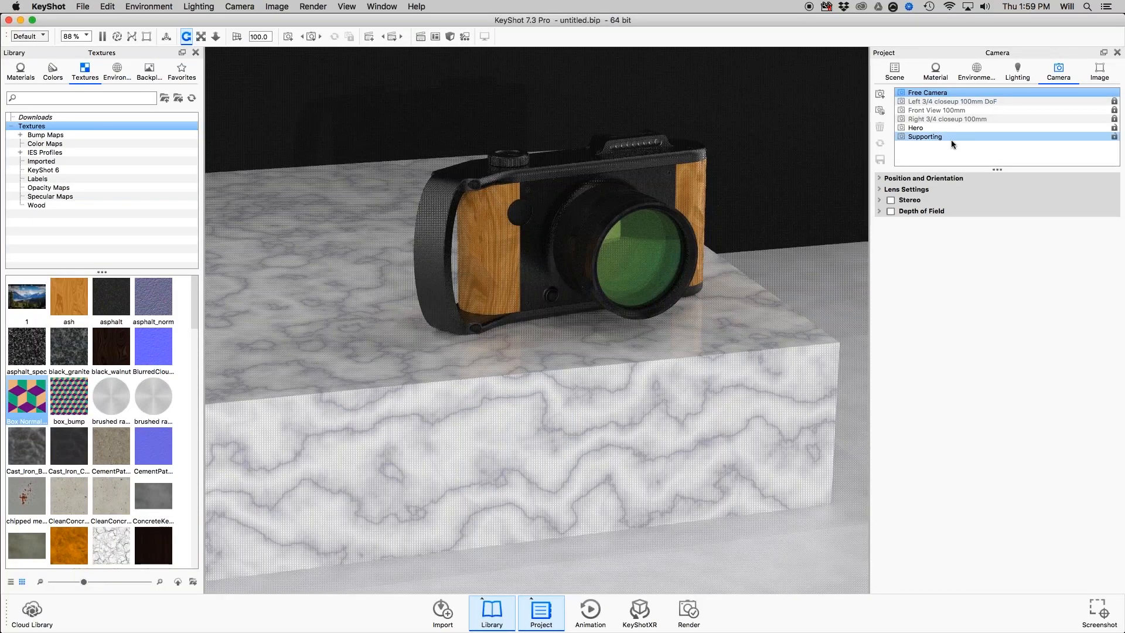
Open the Scripting Console's script list, select the Create Standard Views script to examine it, and close the console without running it.
scroll(695, 194, "down", 6)
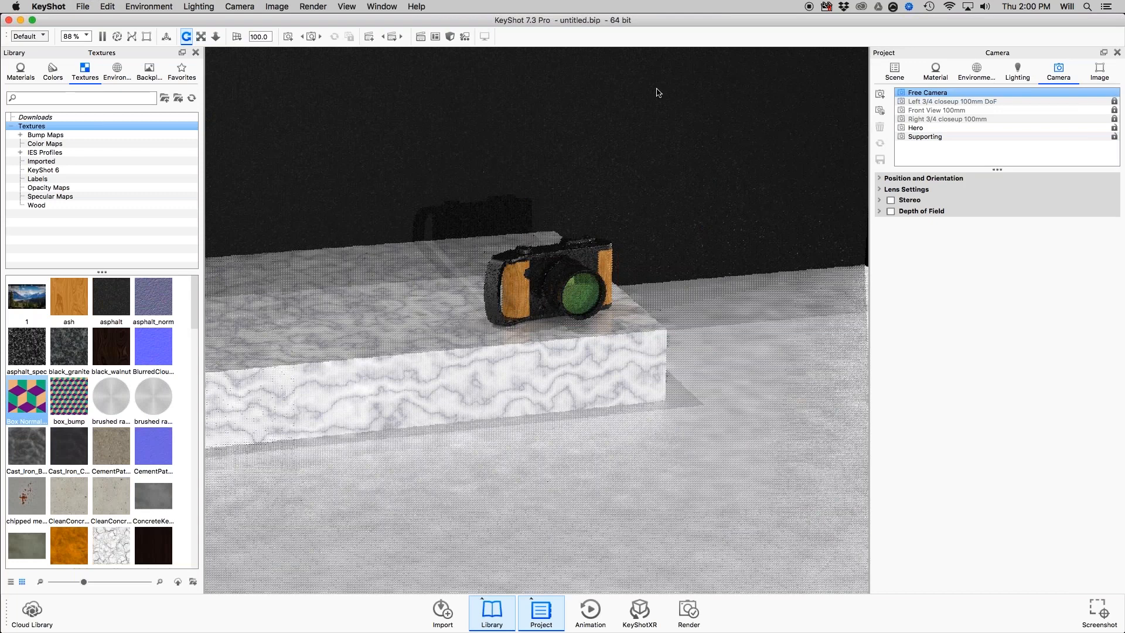
scroll(479, 231, "down", 8)
left_click_drag(479, 231, 462, 106)
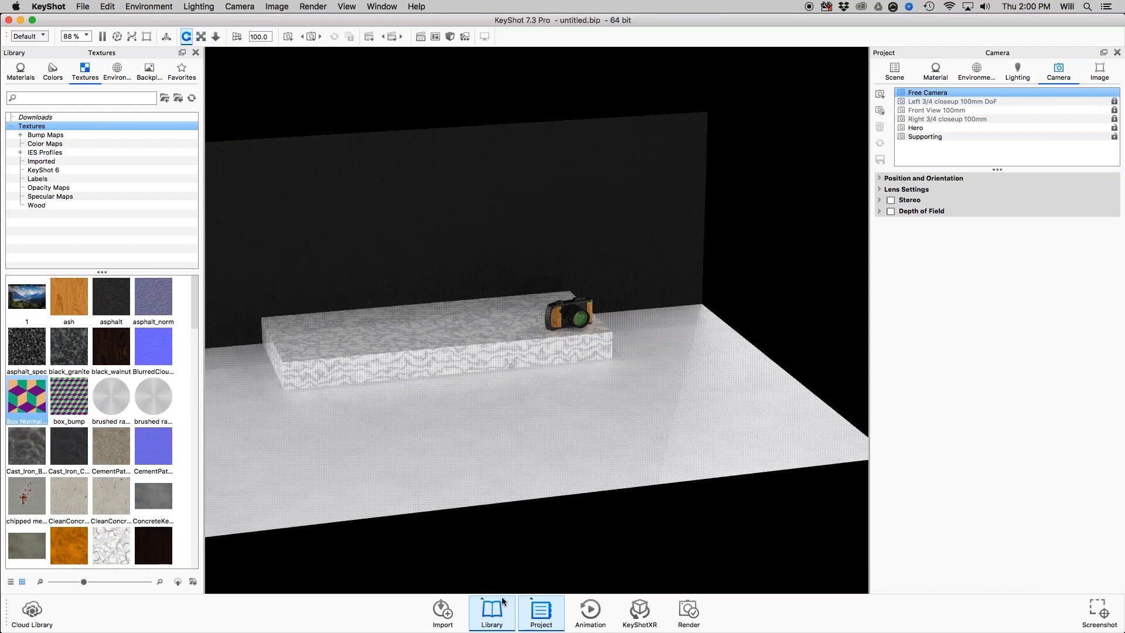
left_click_drag(541, 447, 645, 389)
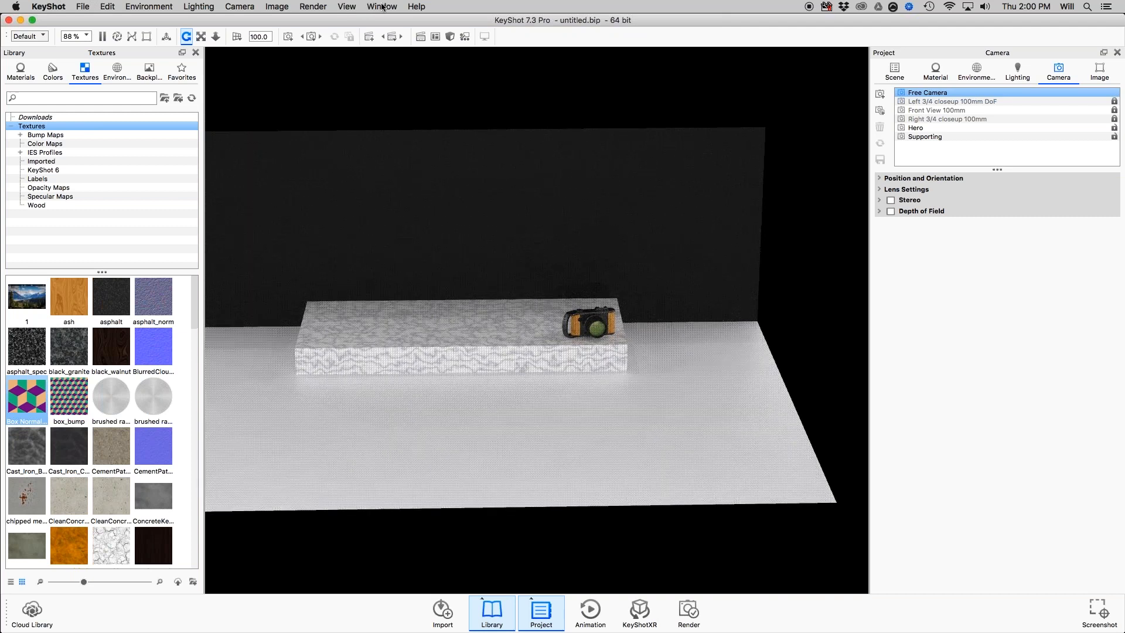
left_click(279, 9)
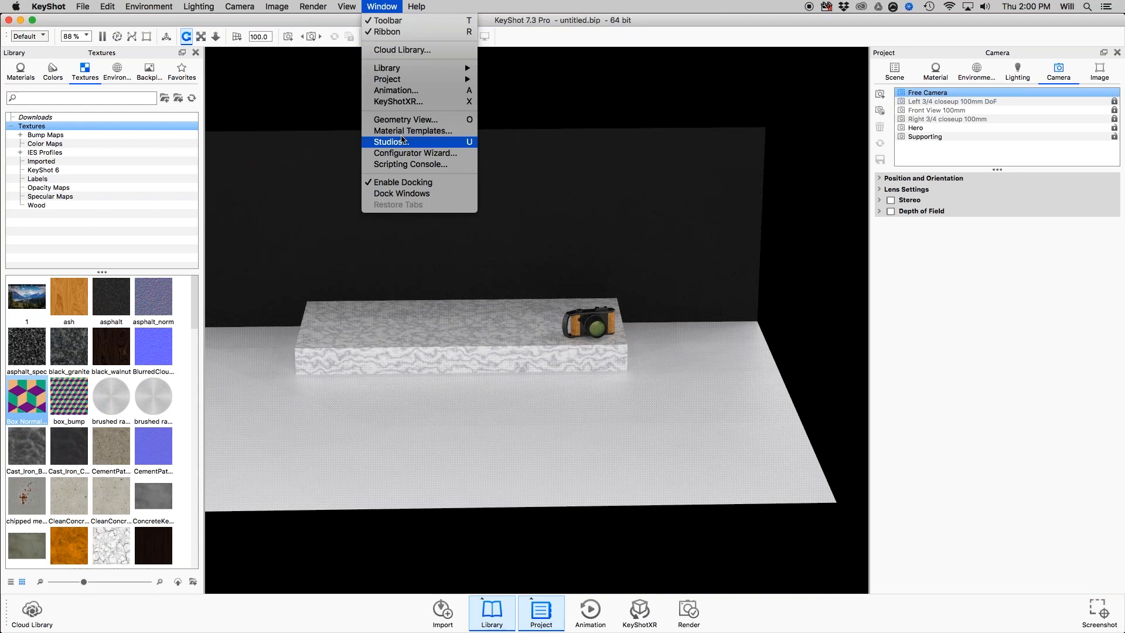
left_click(423, 200)
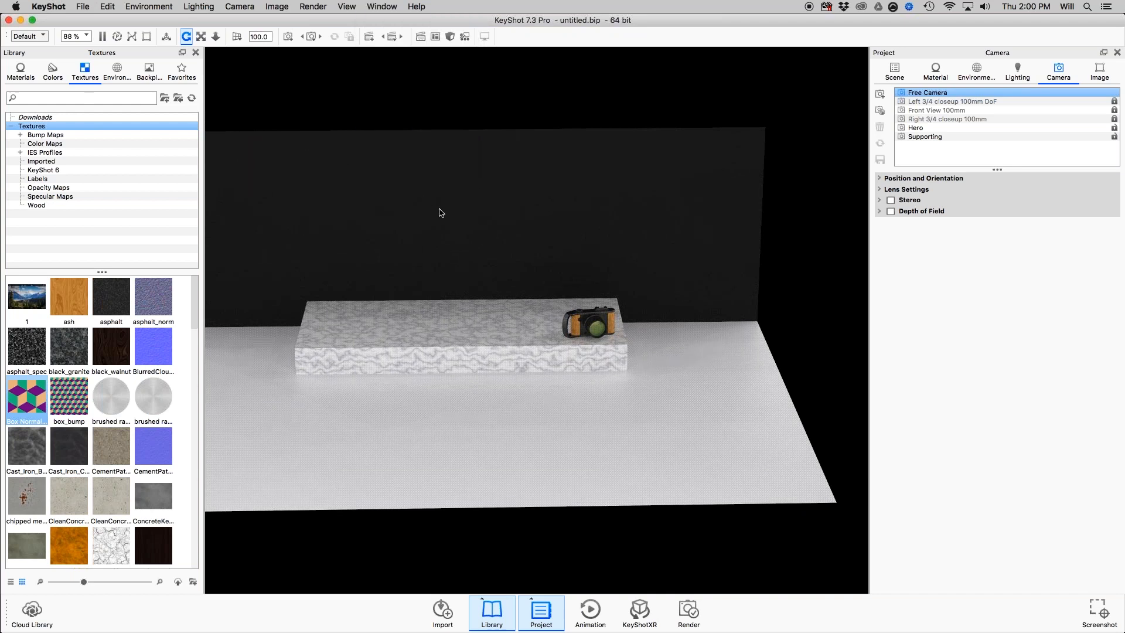
left_click(466, 264)
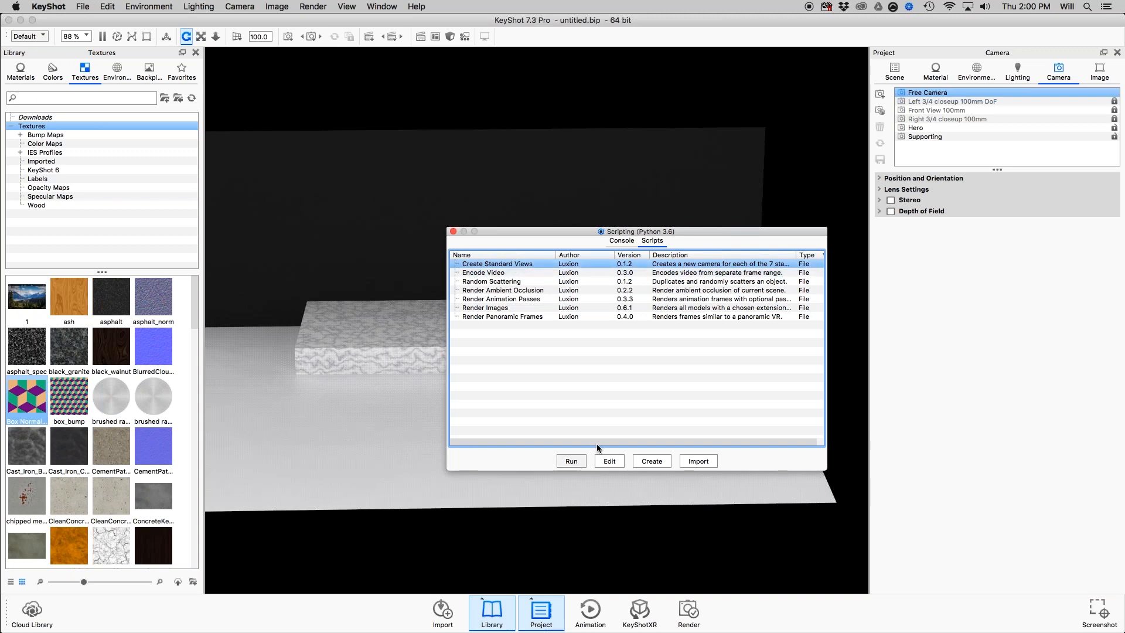
left_click(453, 232)
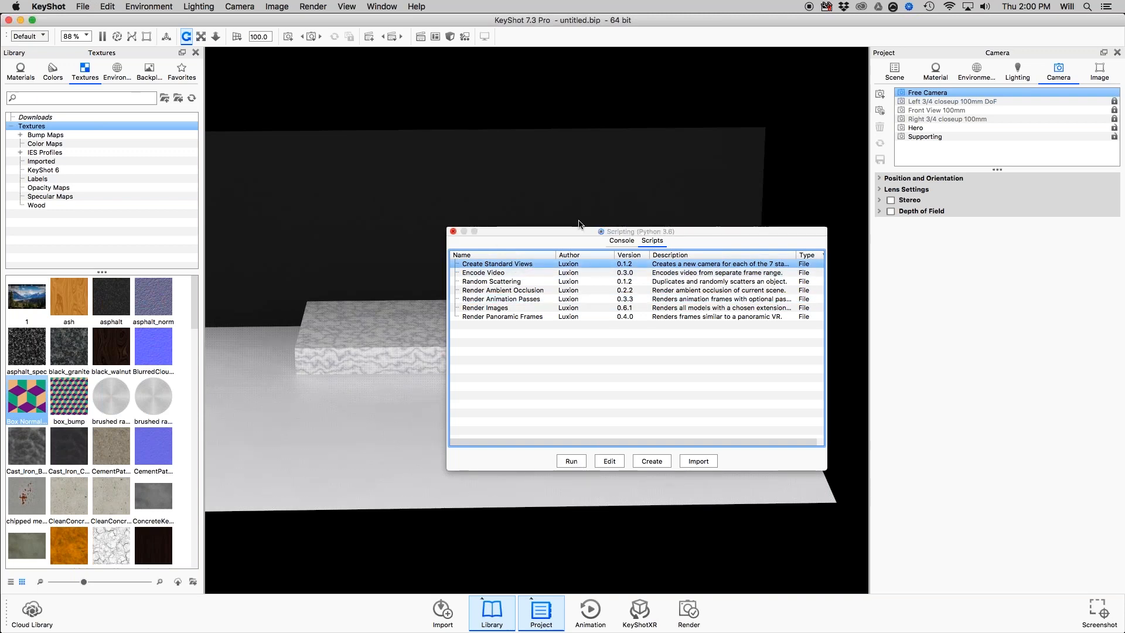
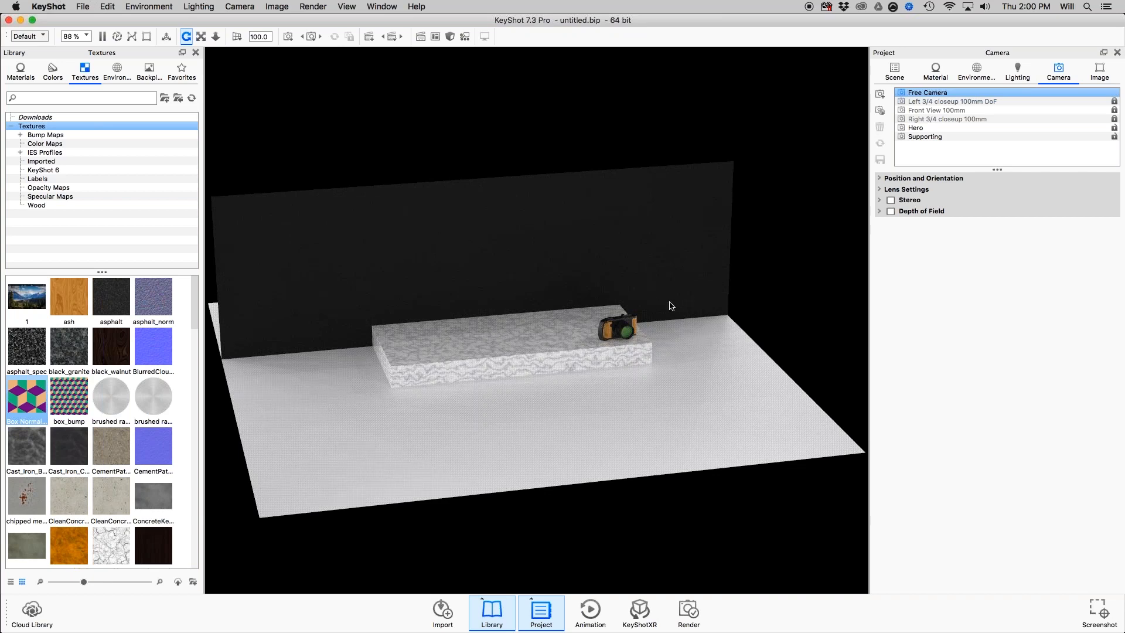
scroll(692, 291, "up", 3)
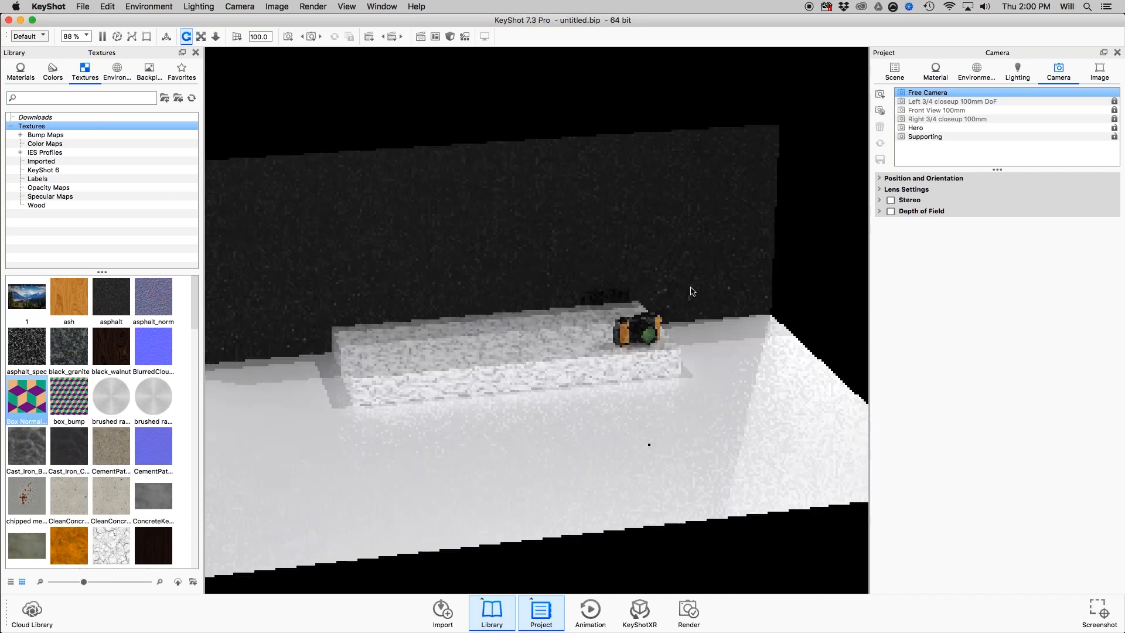
scroll(693, 292, "up", 3)
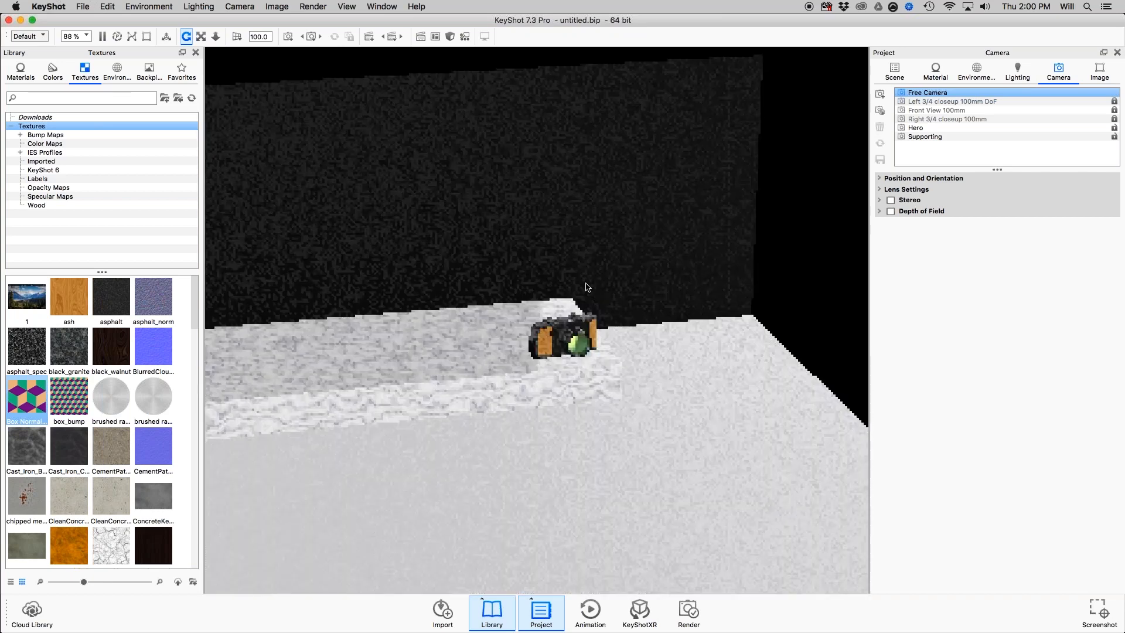
scroll(588, 287, "up", 3)
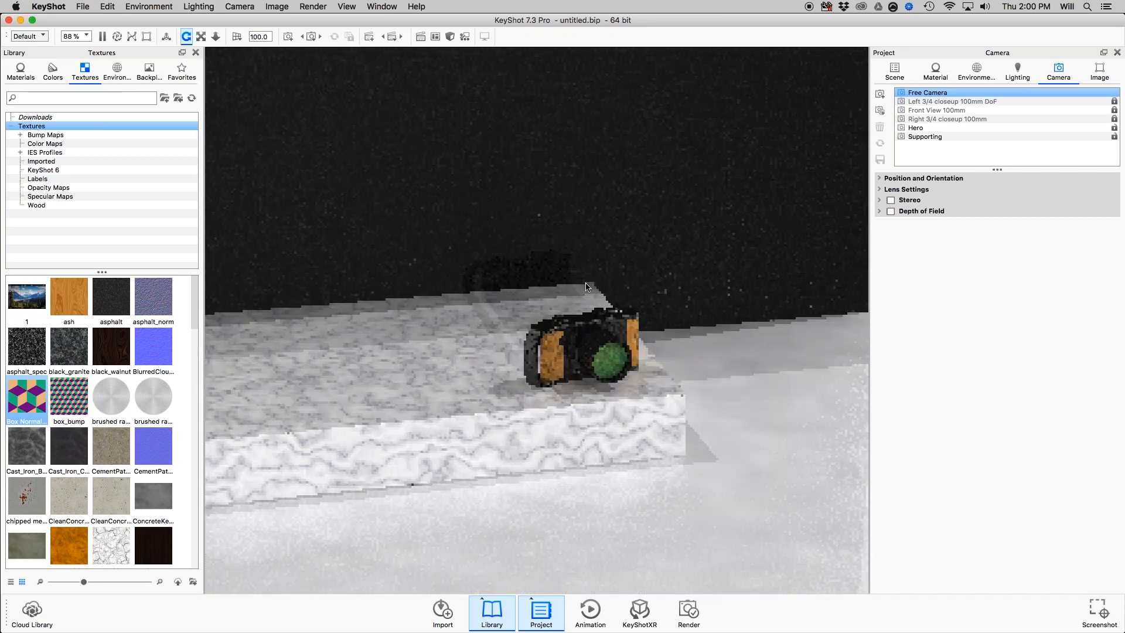
scroll(588, 287, "down", 5)
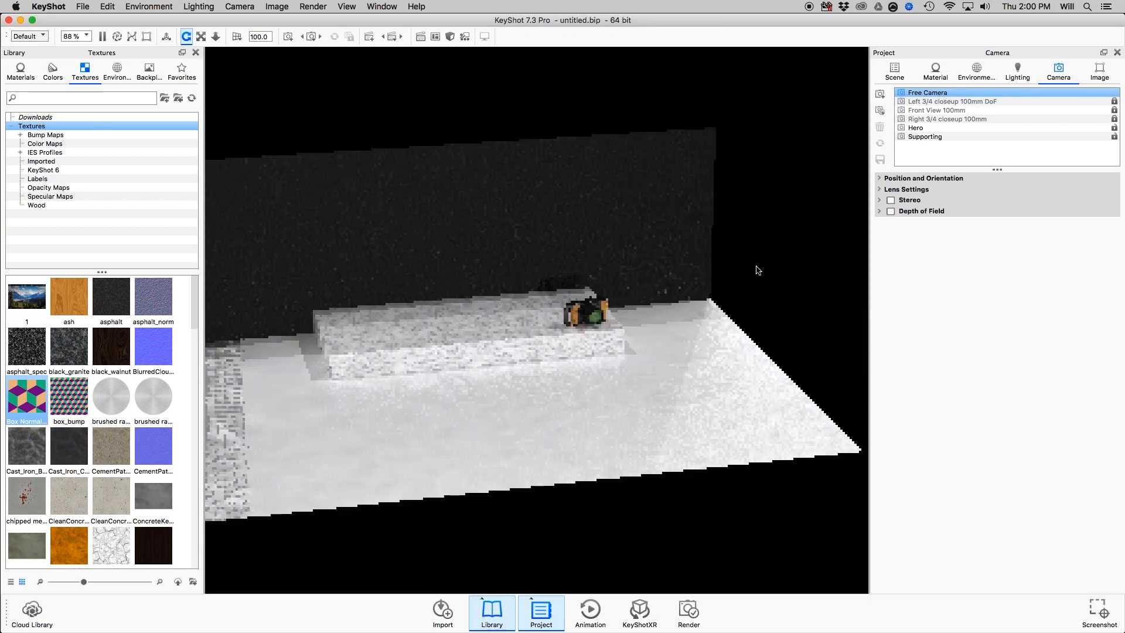
left_click_drag(758, 270, 694, 292)
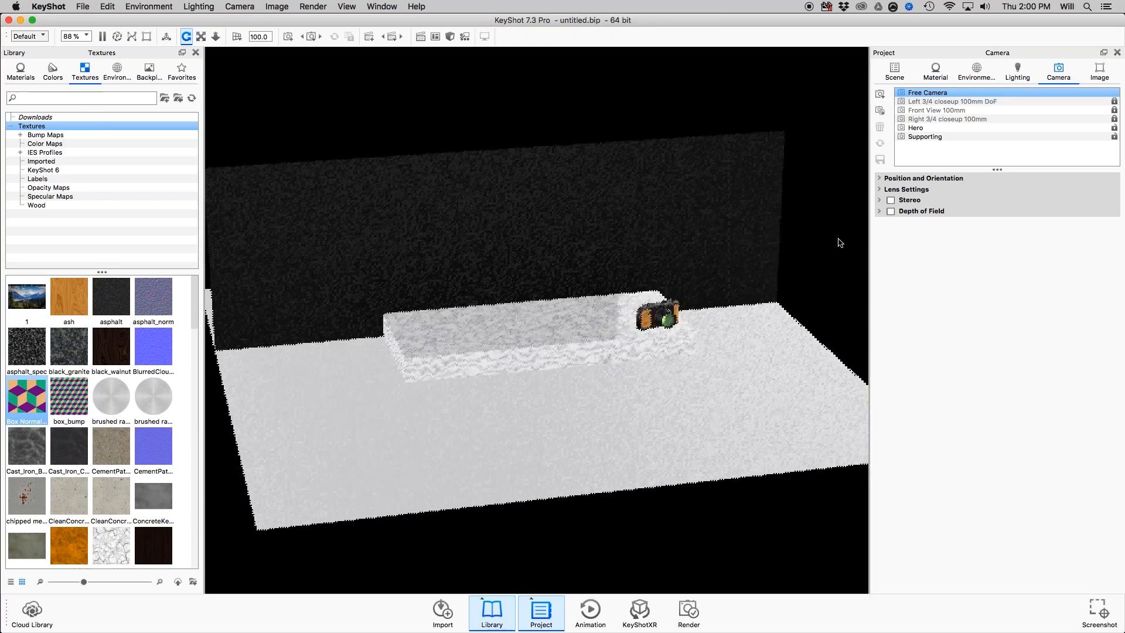
Show the scene tree and toggle the Backdrop model set off and back on.
left_click(893, 72)
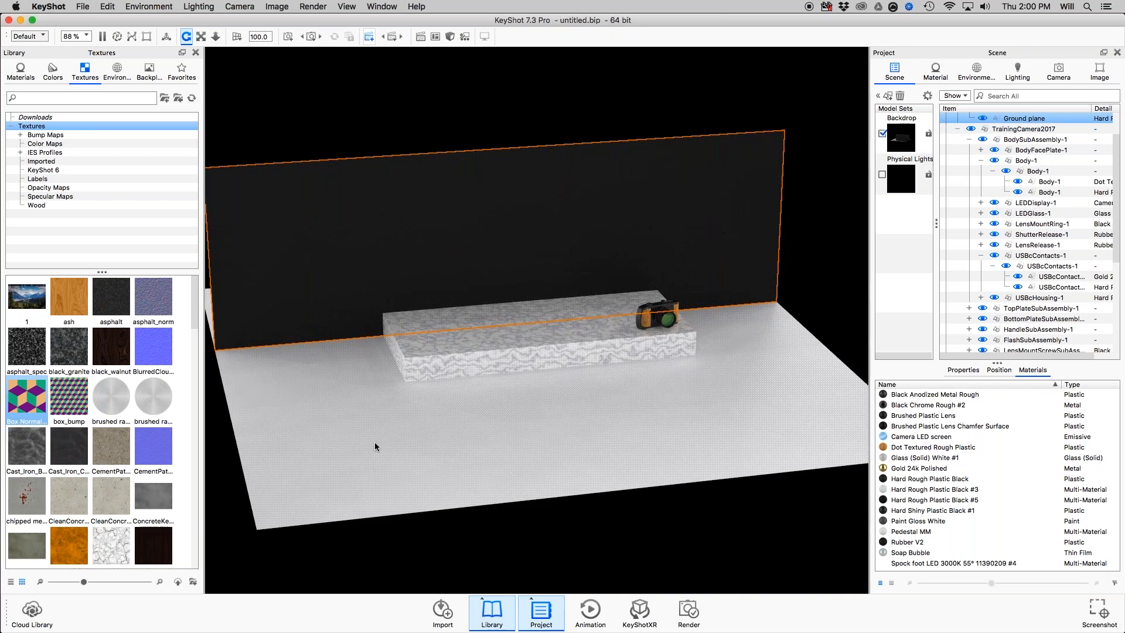
left_click(919, 170)
left_click(882, 133)
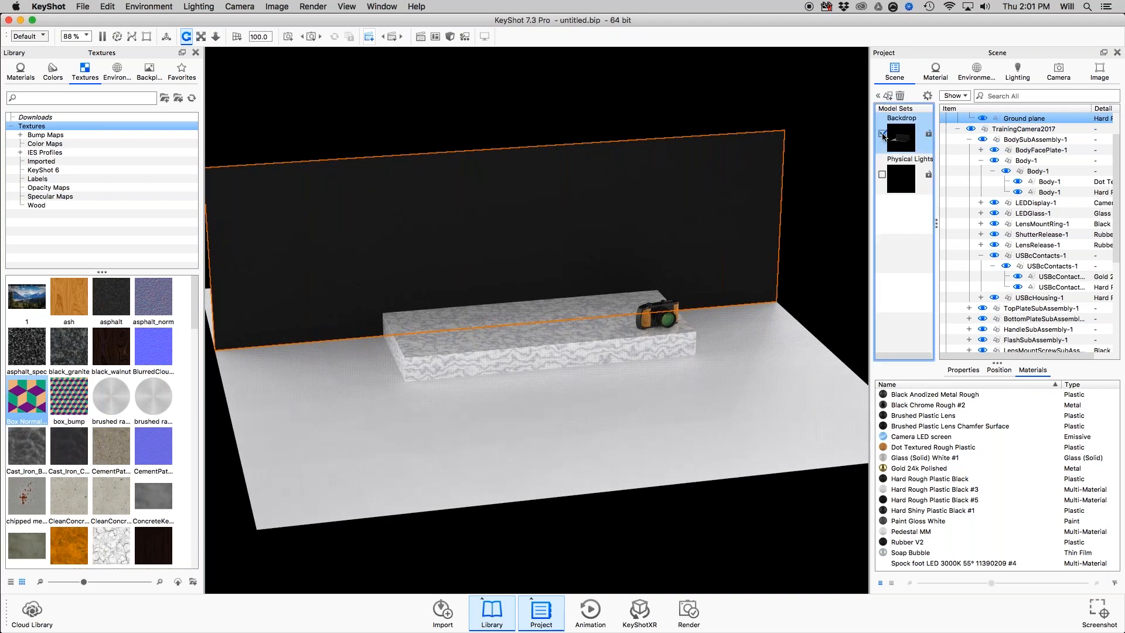
left_click(882, 133)
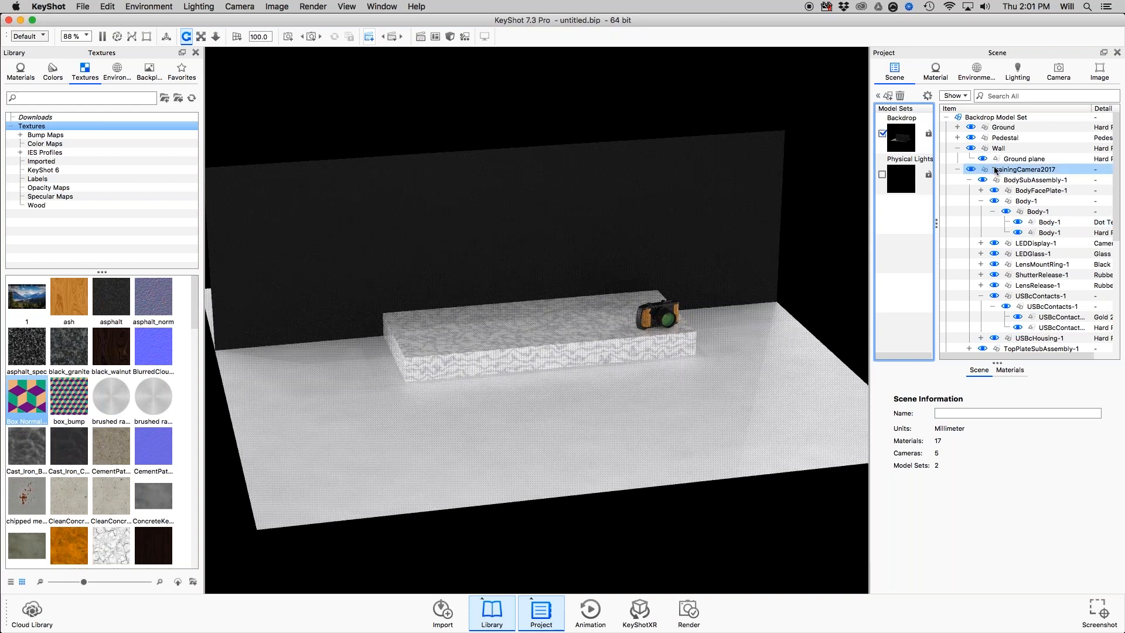
Collapse the Wall and TrainingCamera2017 groups in the scene tree, then select TrainingCamera2017 and view its available part commands.
left_click(958, 149)
left_click(957, 159)
left_click(1023, 159)
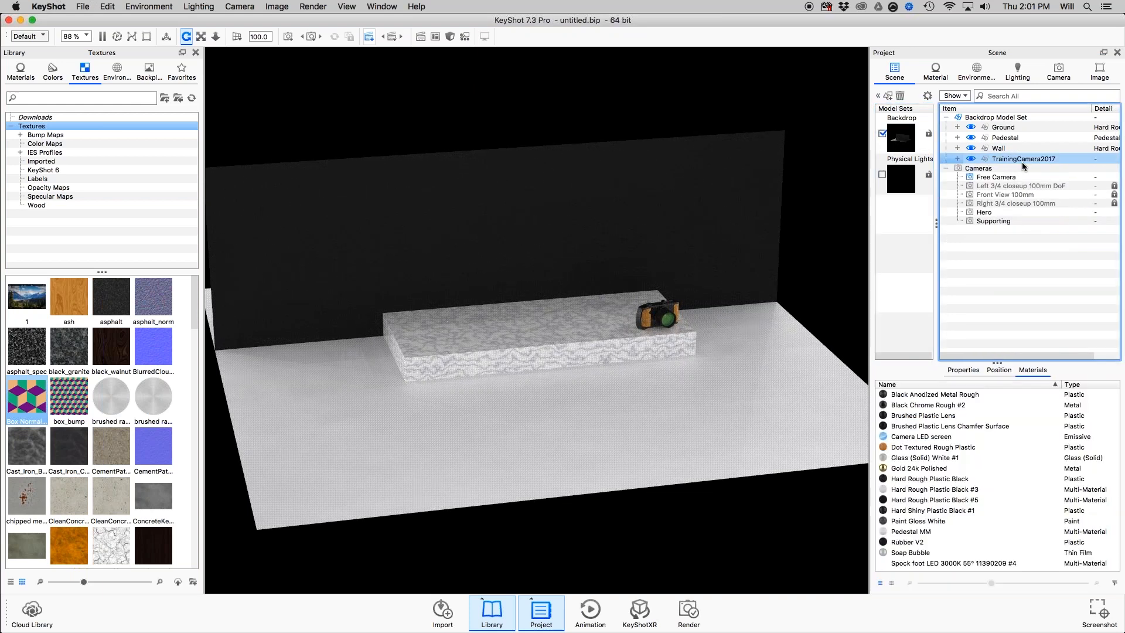
right_click(1023, 161)
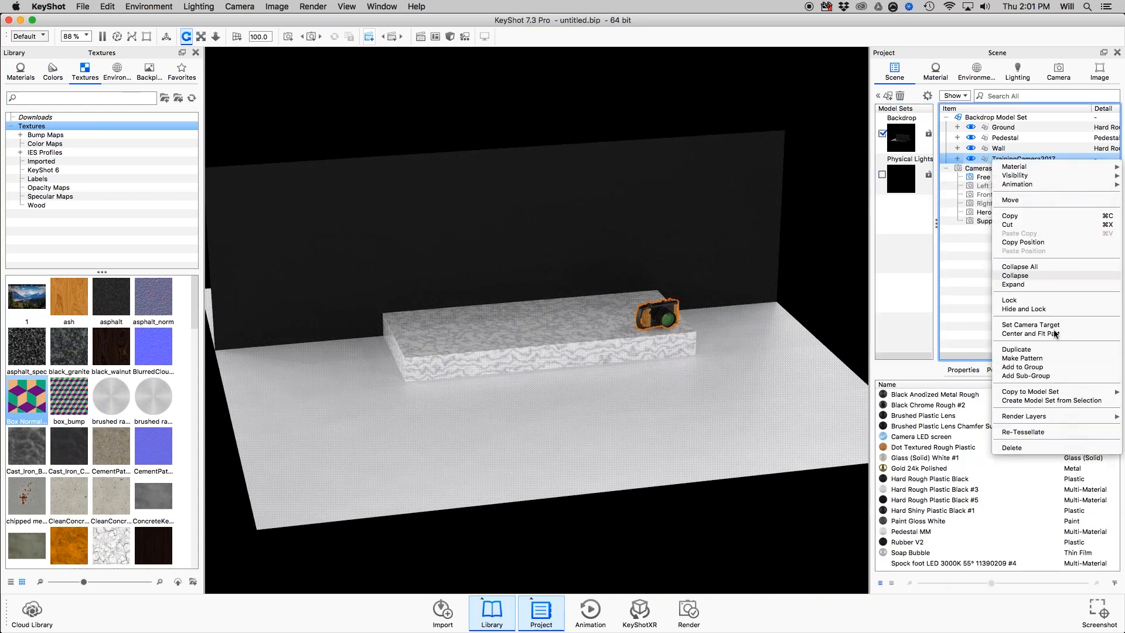
left_click(952, 290)
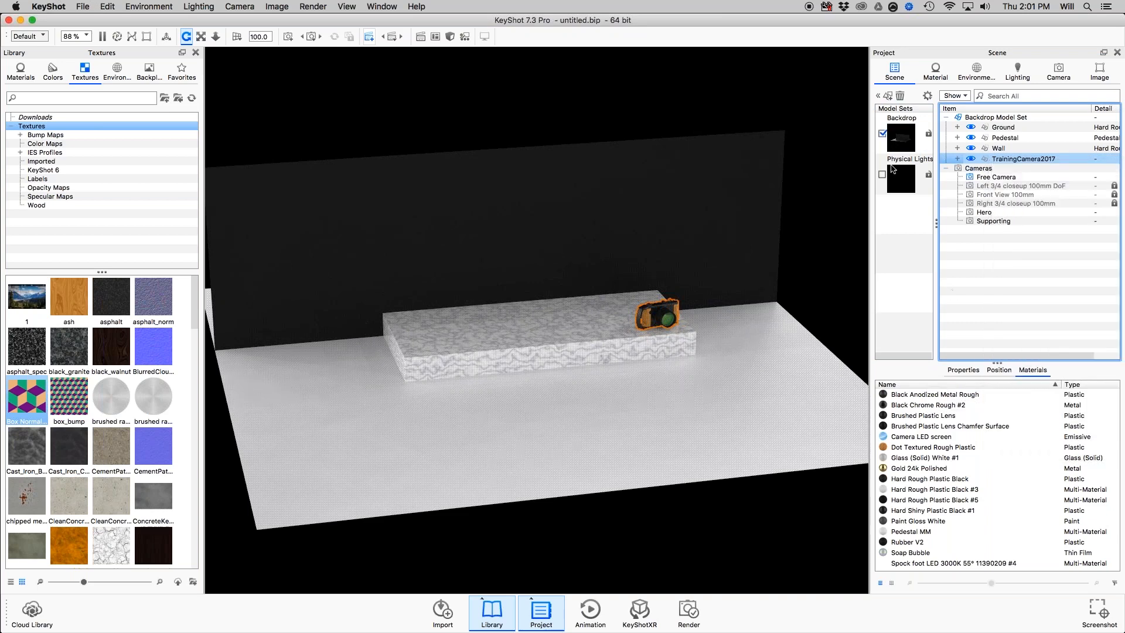
left_click_drag(662, 315, 681, 291)
scroll(681, 291, "up", 5)
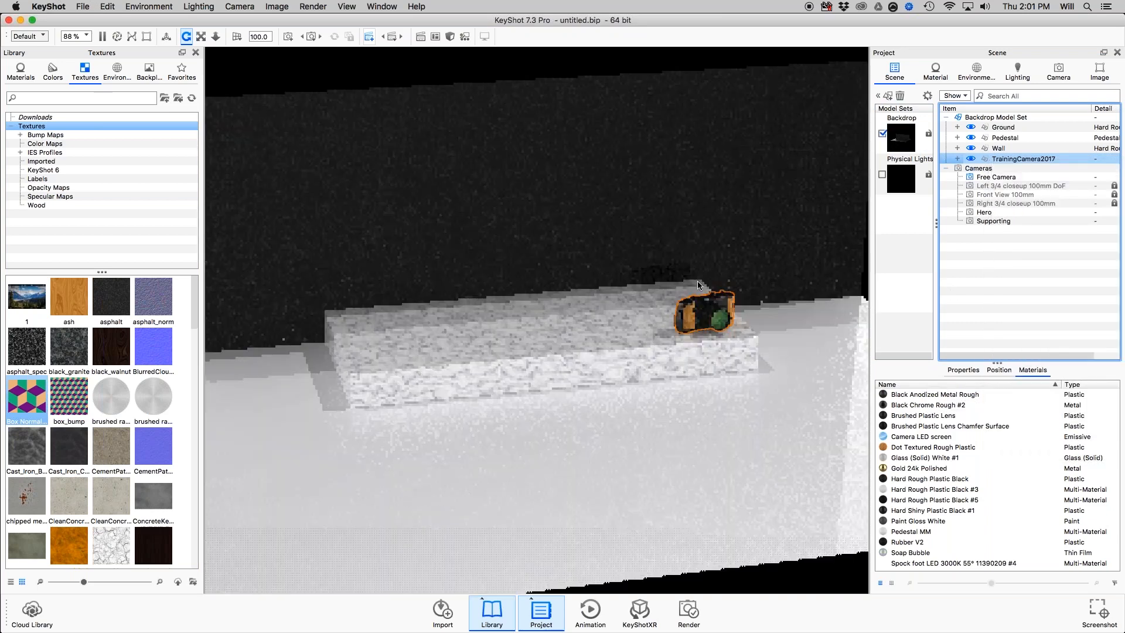
middle_click_drag(693, 316, 502, 348)
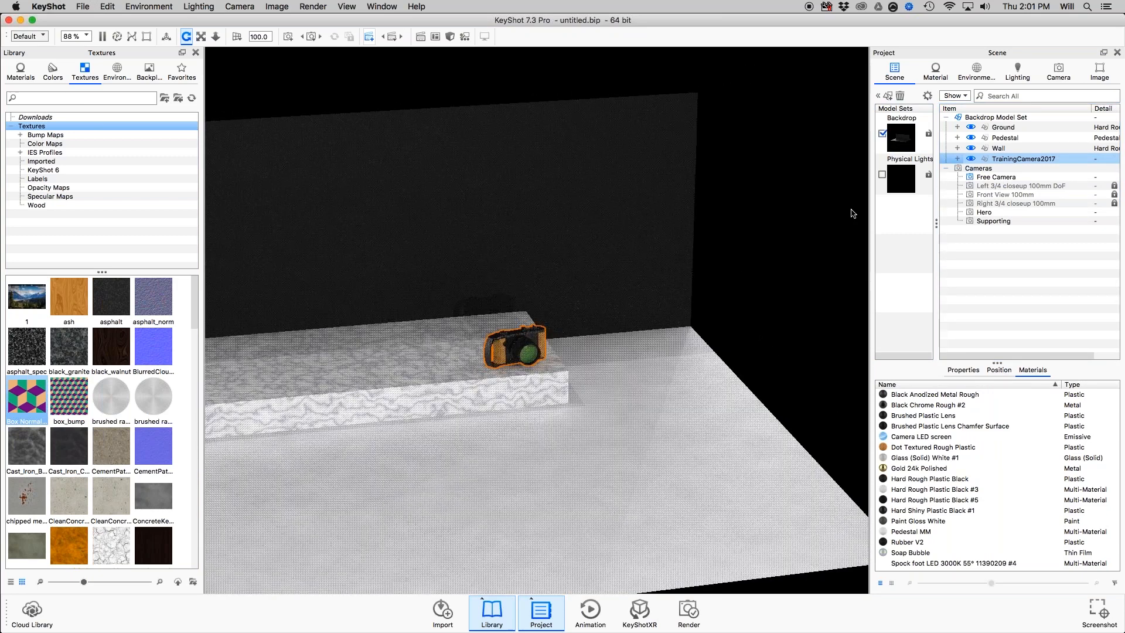
left_click_drag(388, 490, 587, 173)
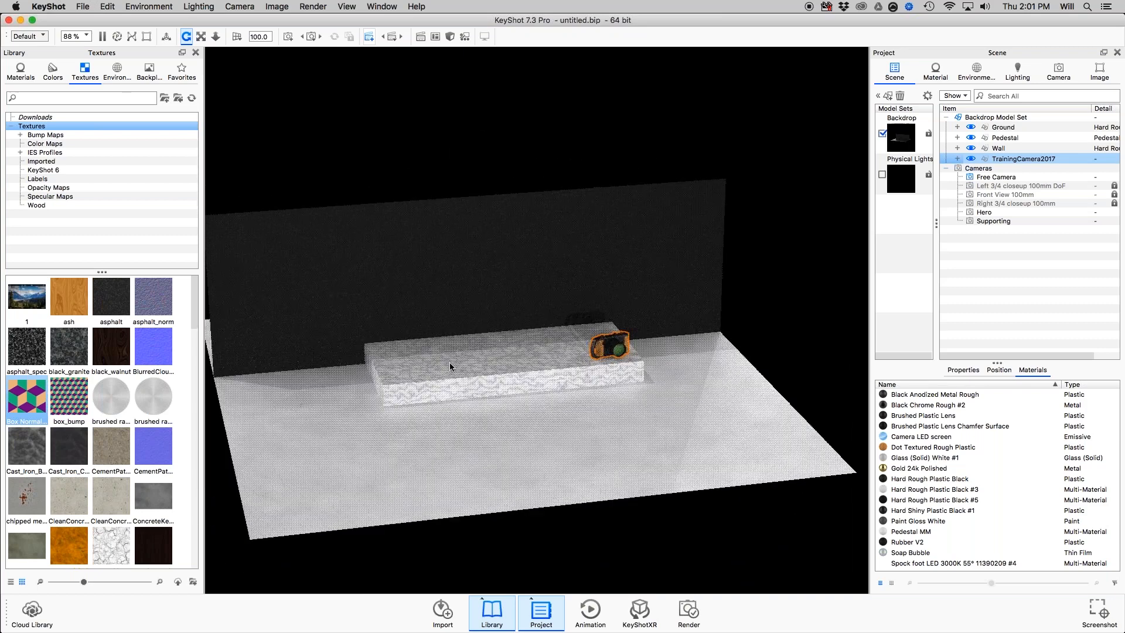
scroll(649, 333, "up", 5)
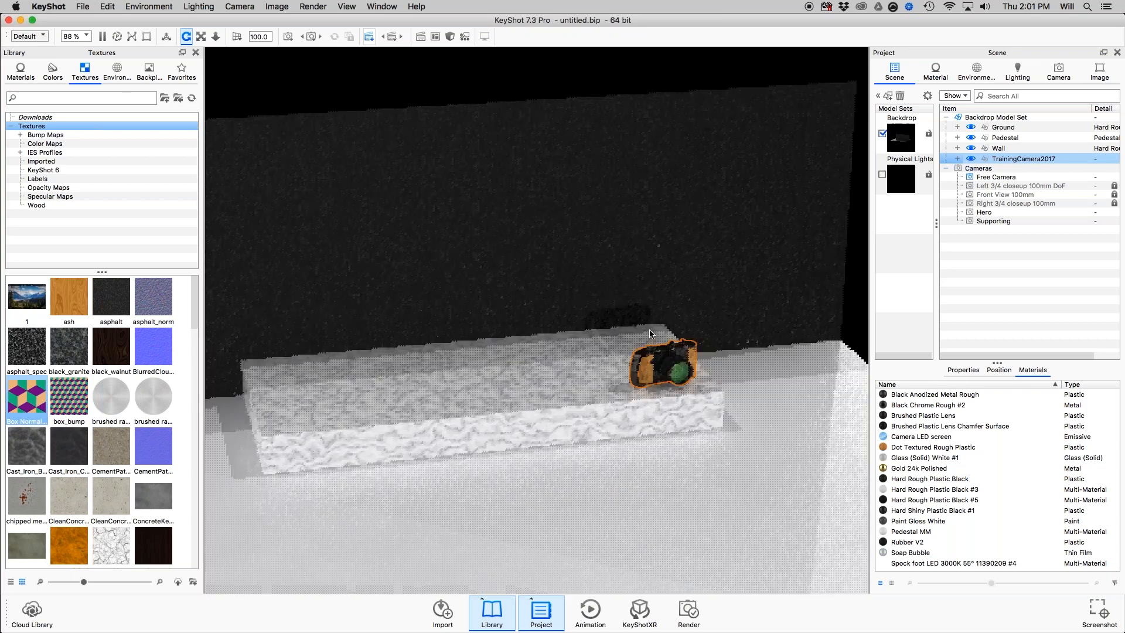
Switch to Preview to re-read the Cameras slide, then return to KeyShot and show the camera list.
key("super+Tab")
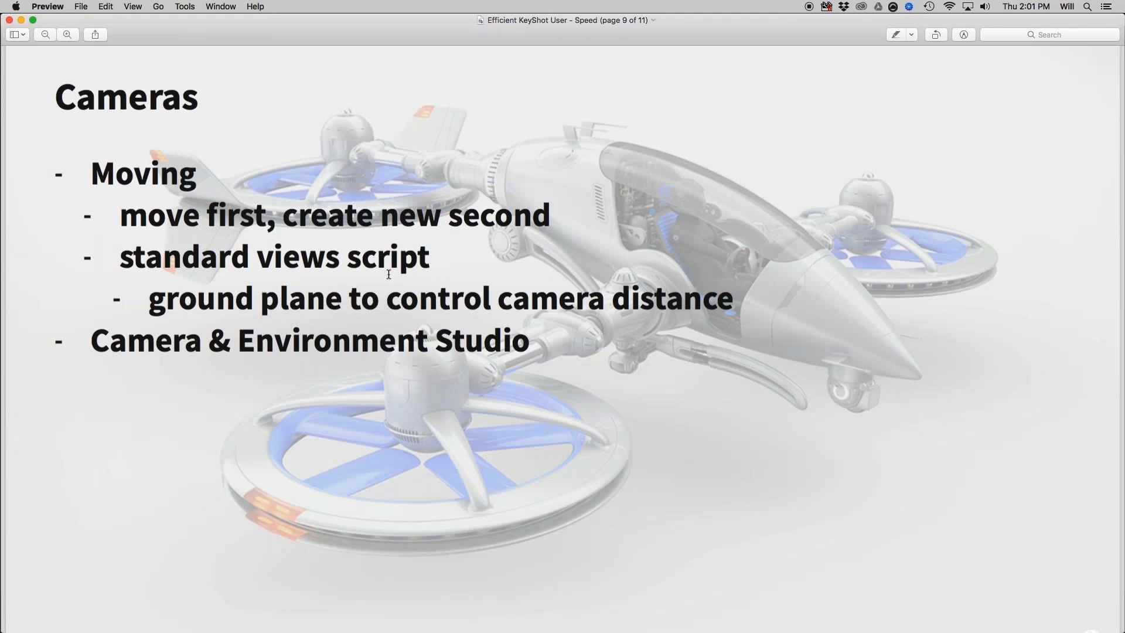
key("super+Tab")
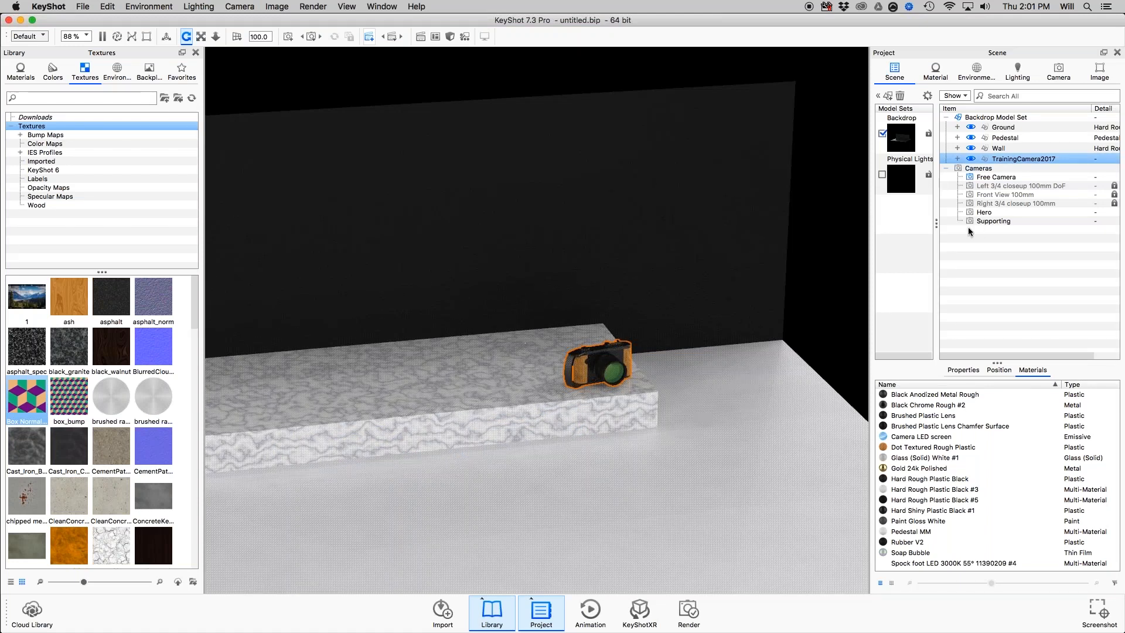
left_click(1058, 72)
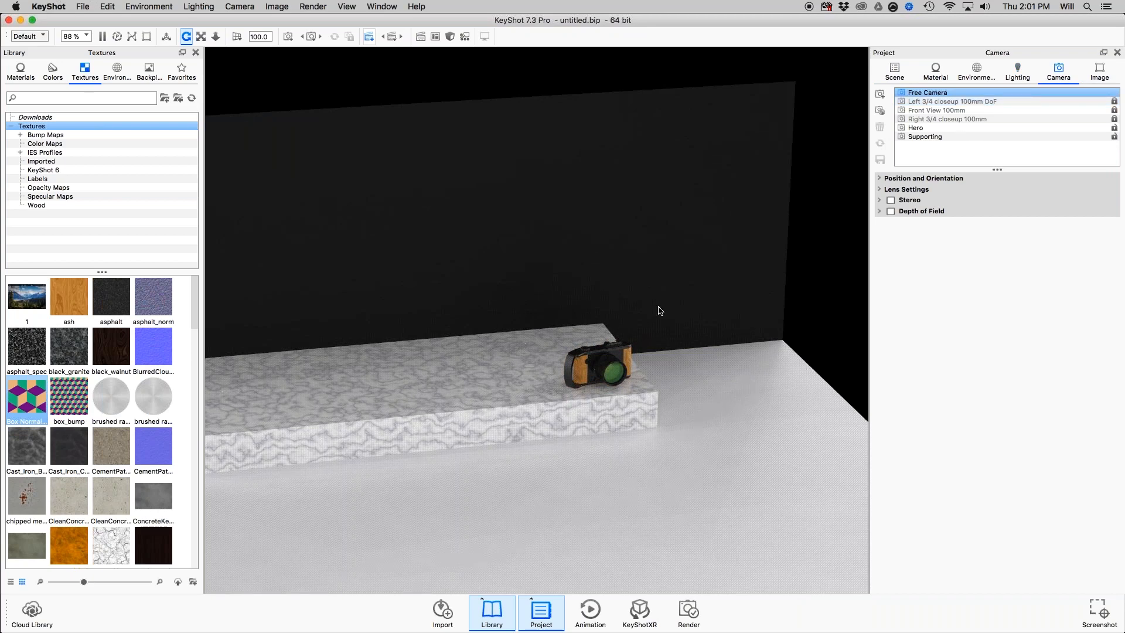
Bring the view in closer on the training camera and show the environment settings.
left_click_drag(661, 310, 666, 314)
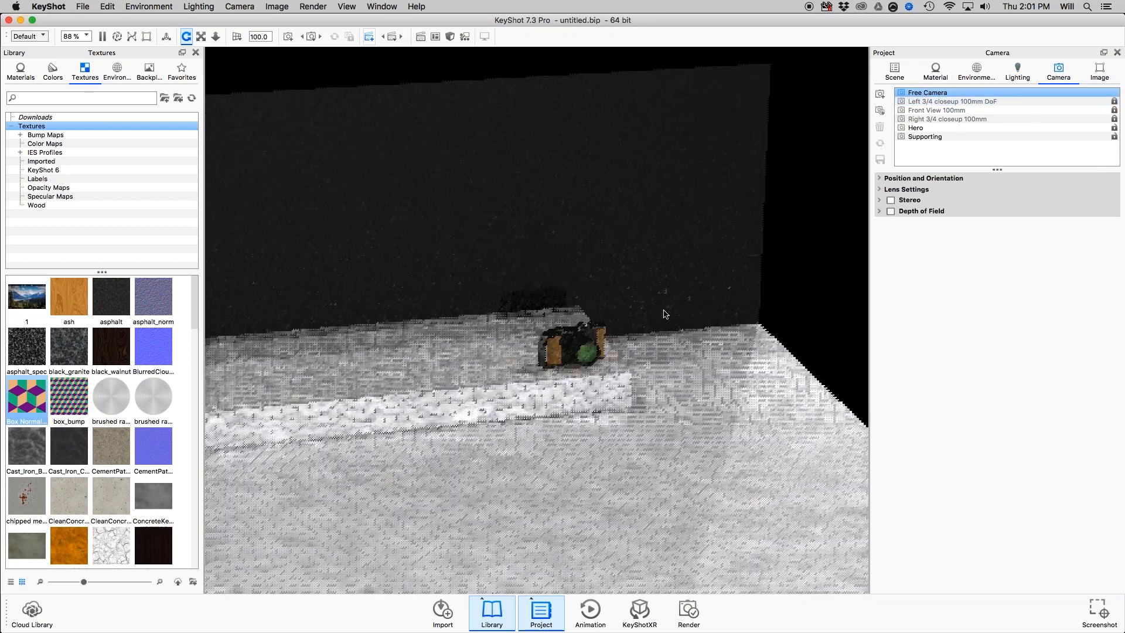
scroll(674, 310, "up", 3)
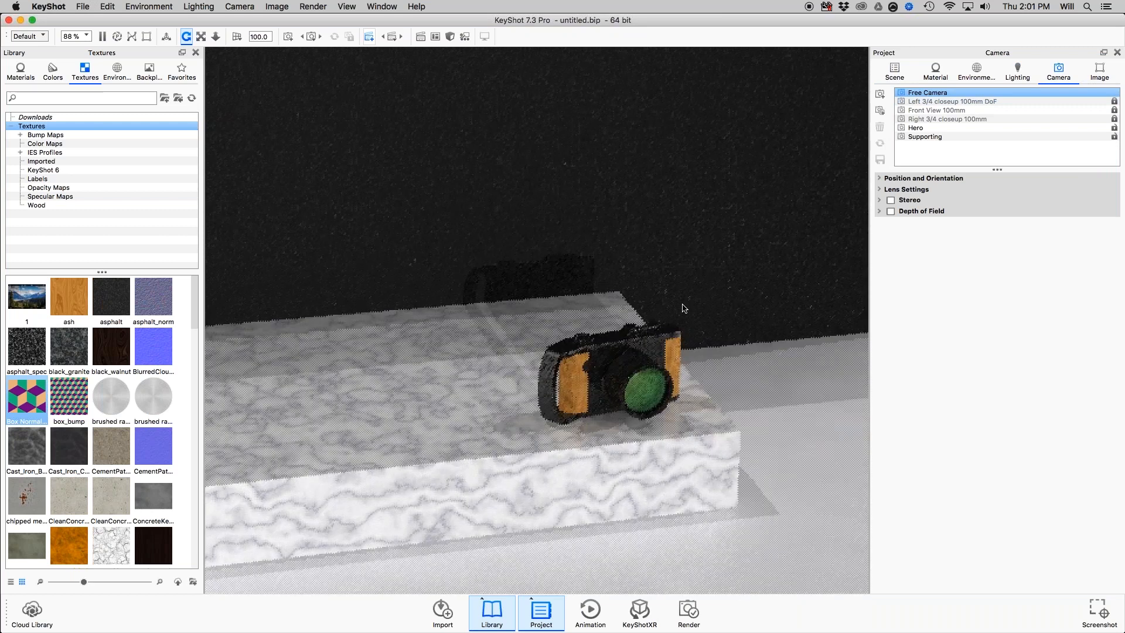
left_click(881, 110)
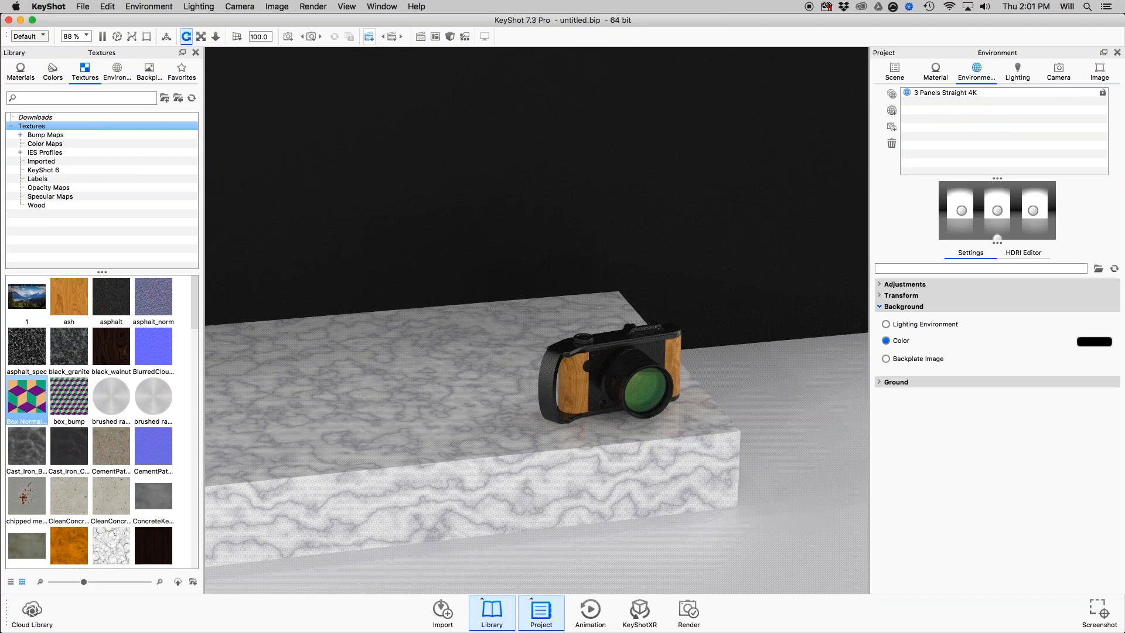
Switch to Preview to read the Animation slide on page 10, and return to KeyShot.
key("super+Tab")
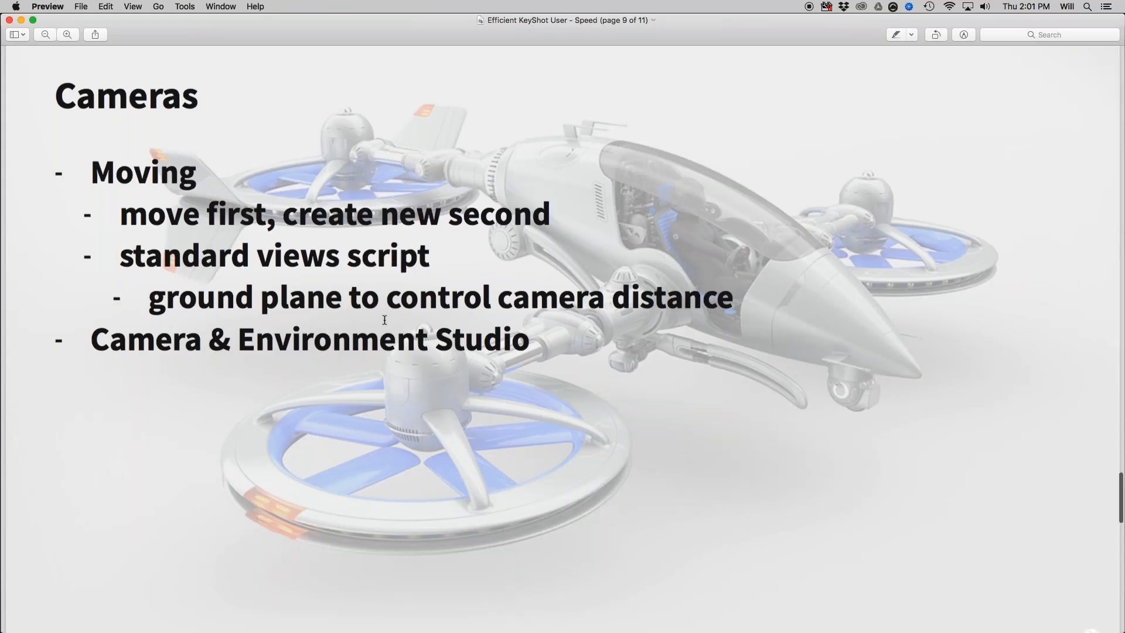
scroll(384, 320, "down", 2)
scroll(384, 320, "down", 10)
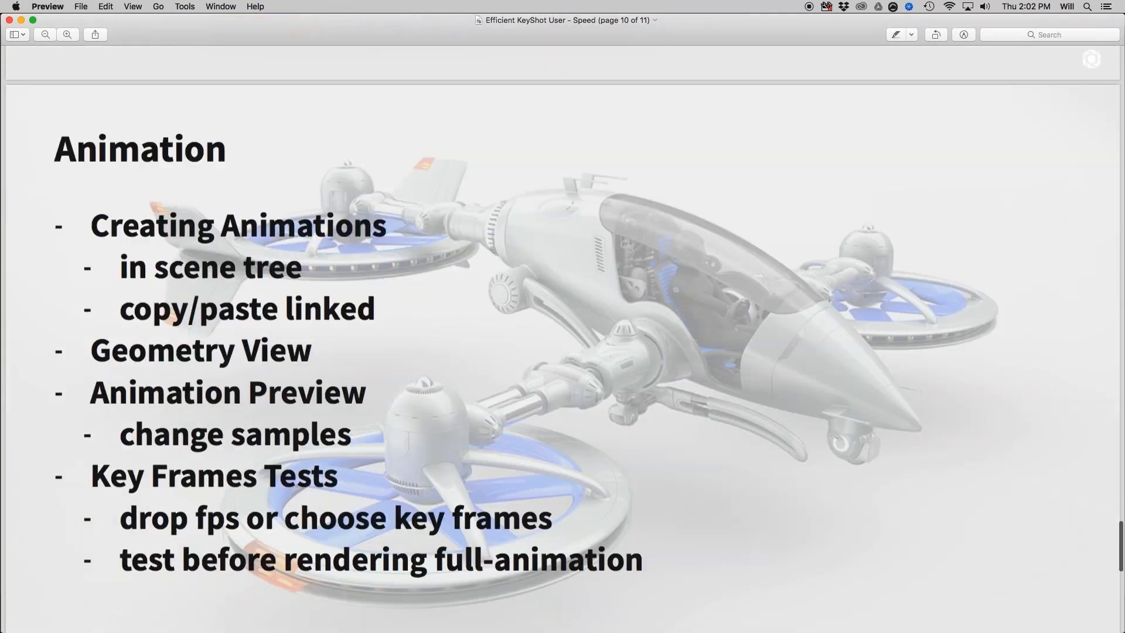
scroll(507, 275, "down", 2)
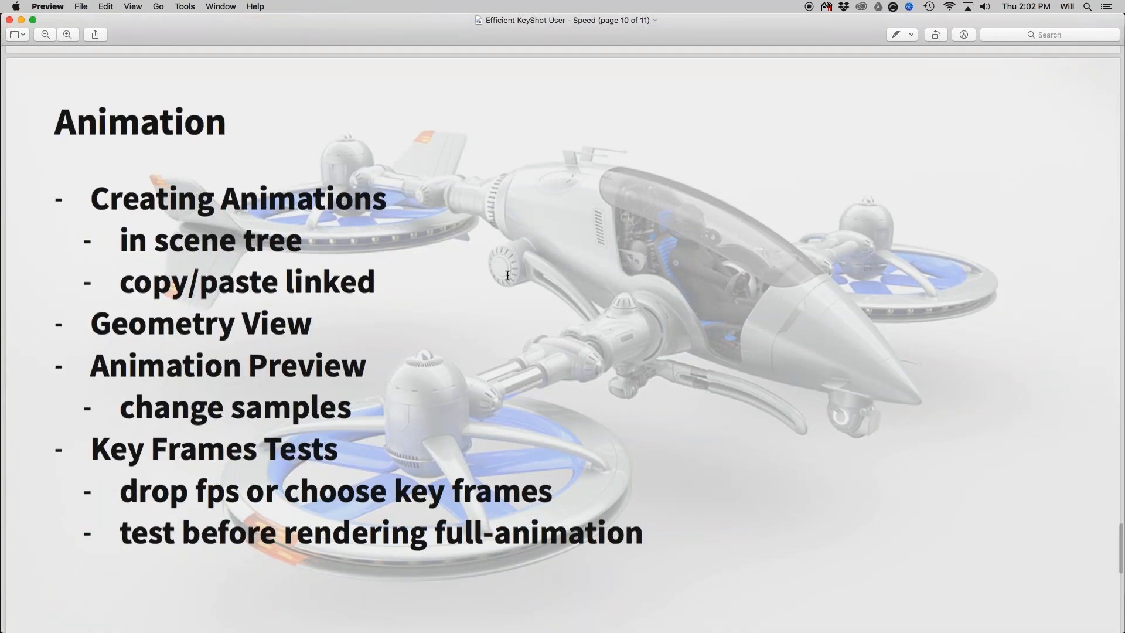
key("super+Tab")
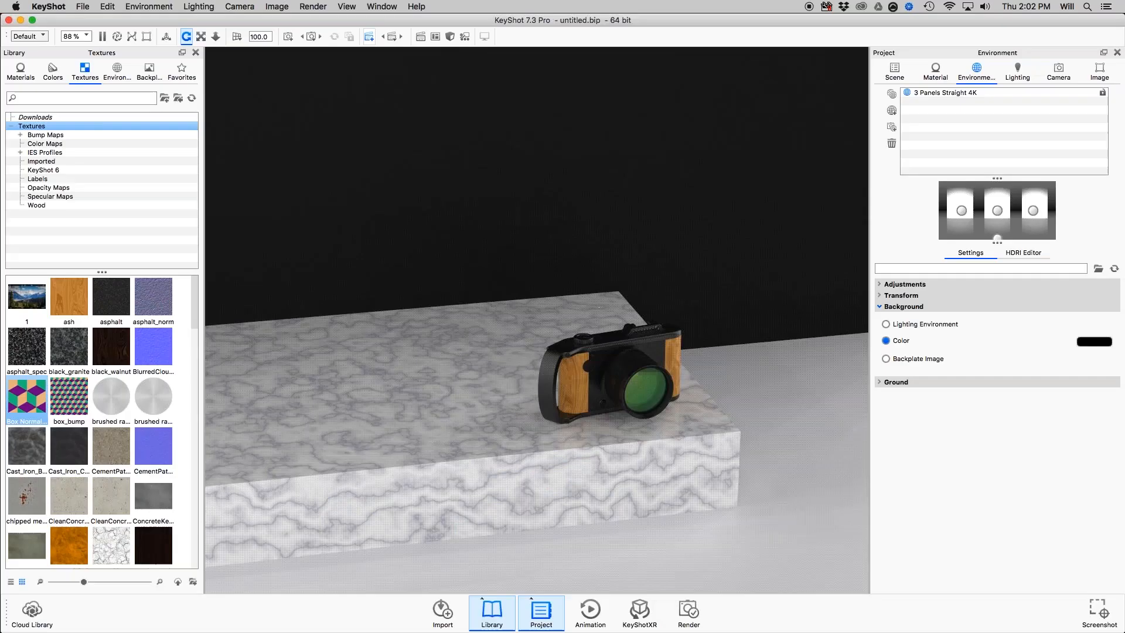
Display the scene tree and the animation timeline, and view the Animation Wizard's animation types before closing it without choosing one.
left_click(903, 72)
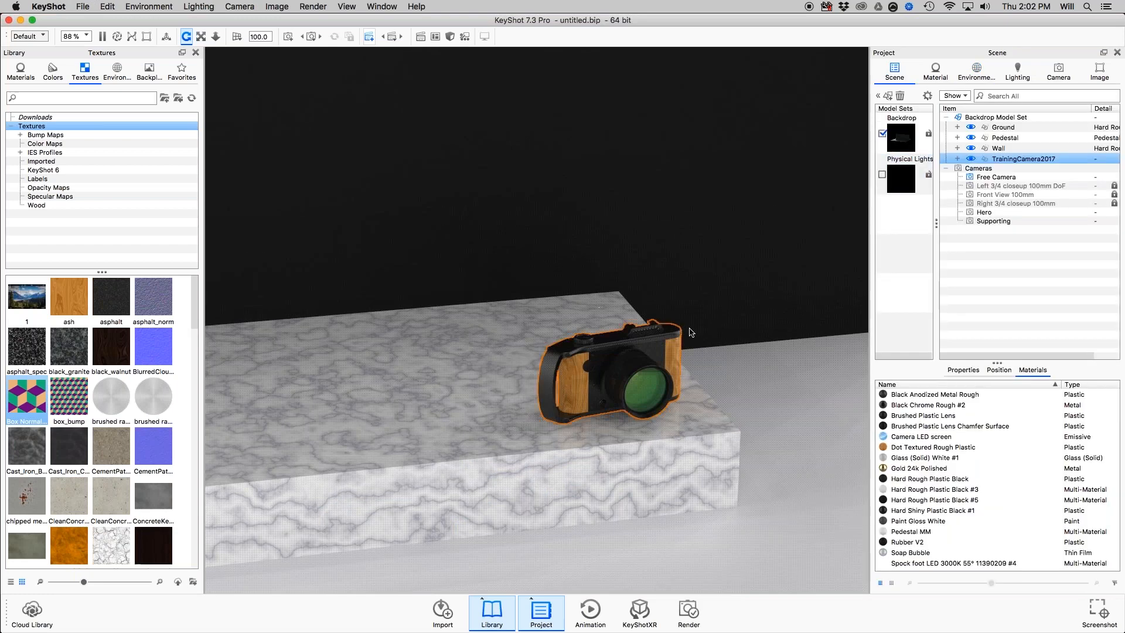
left_click_drag(727, 362, 687, 593)
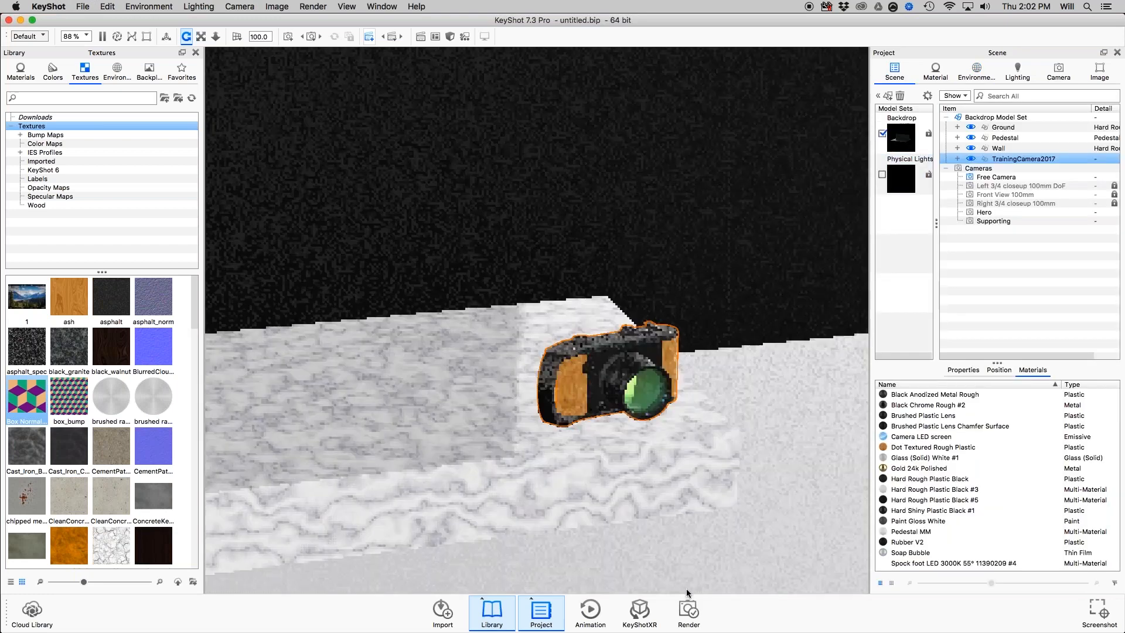
left_click(591, 609)
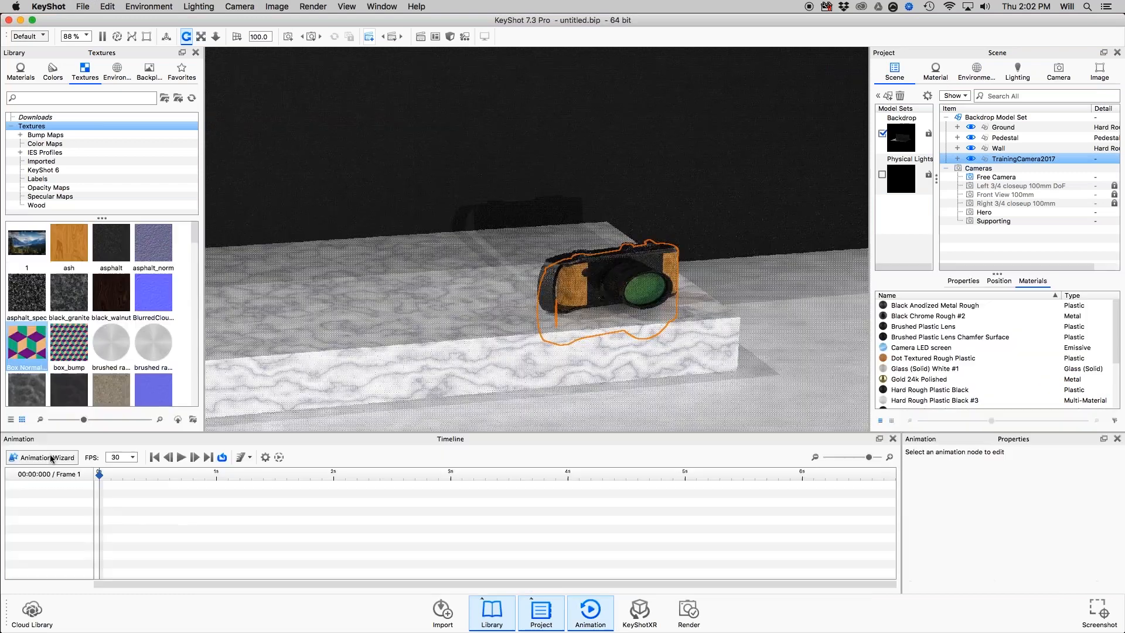
left_click(42, 457)
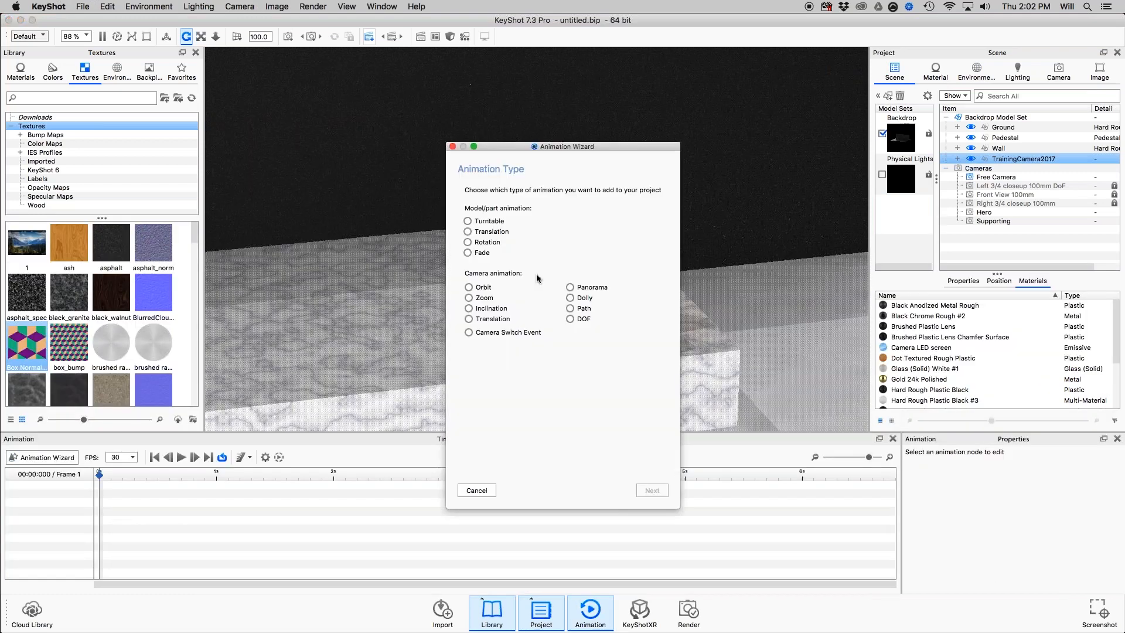
left_click(454, 147)
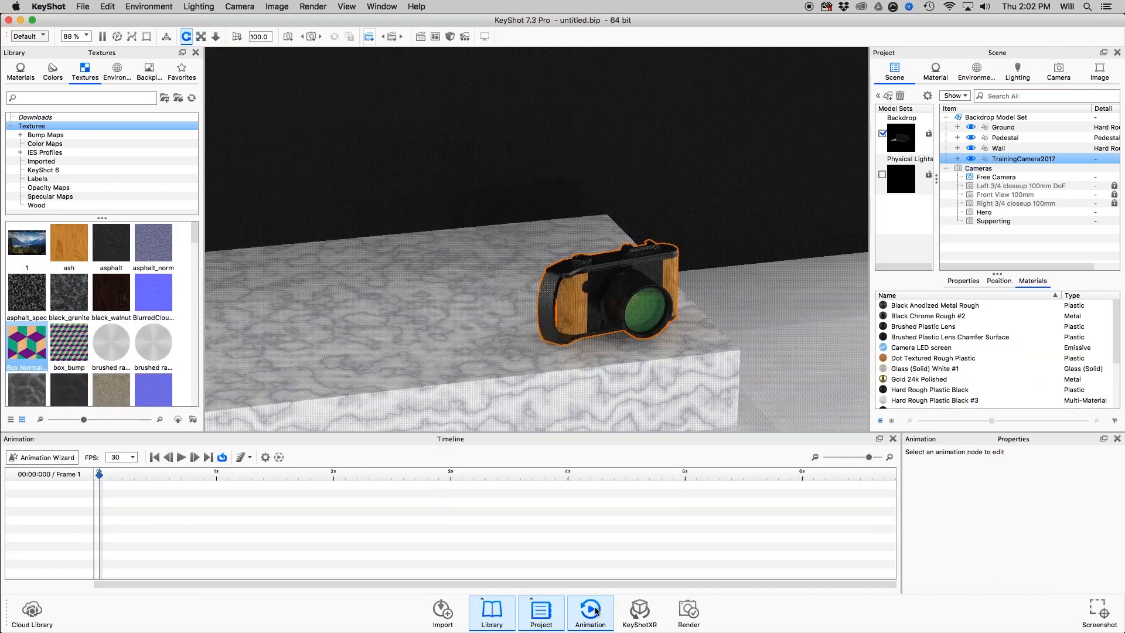
Add a Rotation animation to TrainingCamera2017 directly from the scene tree.
right_click(1001, 159)
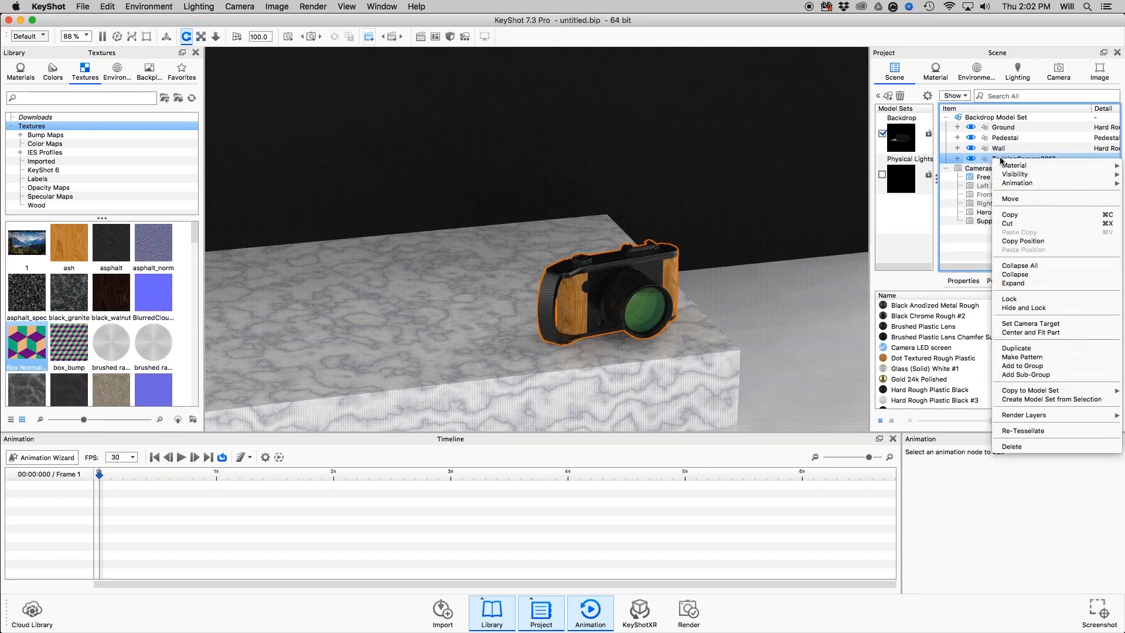
mouse_move(1014, 183)
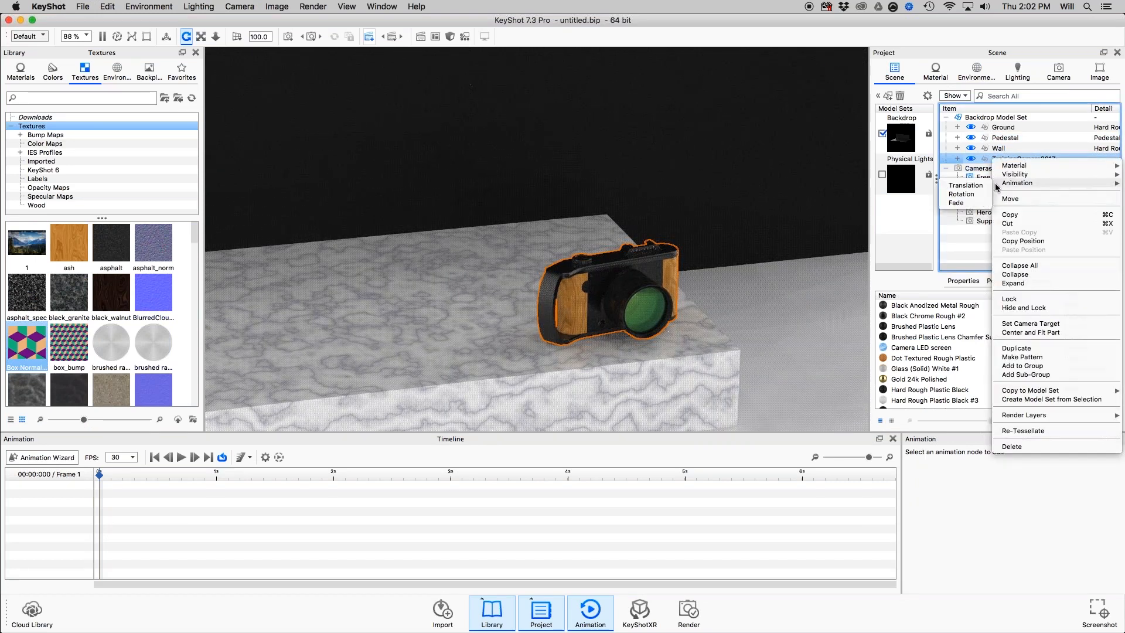
left_click(966, 194)
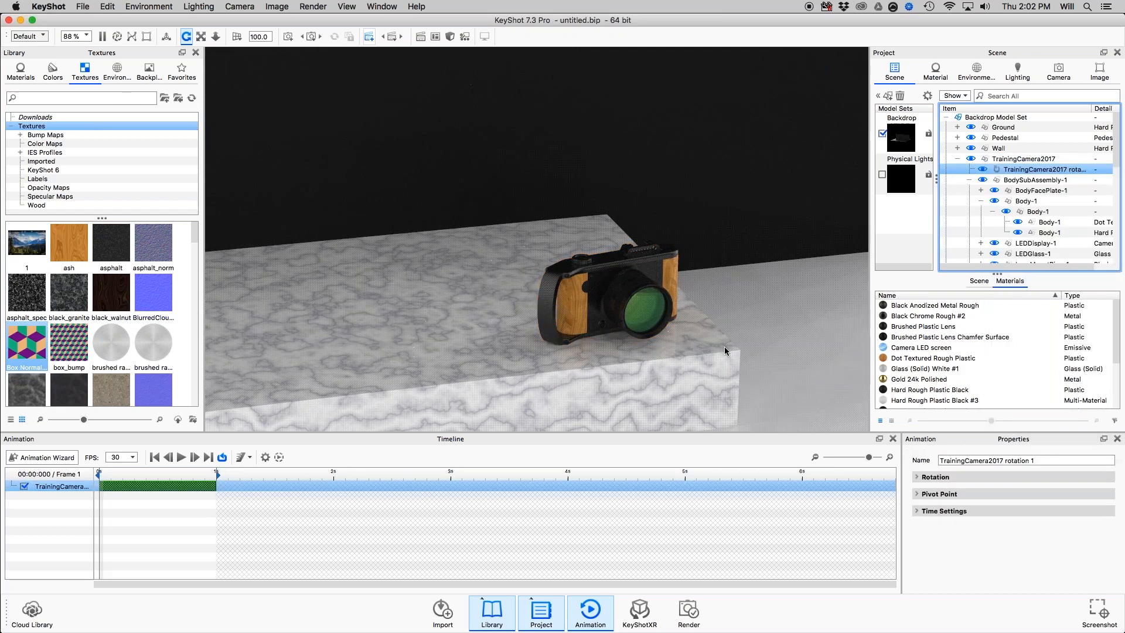
Scrub the first frames of the TrainingCamera2017 rotation and look into its Rotation and Pivot Point properties.
left_click(130, 474)
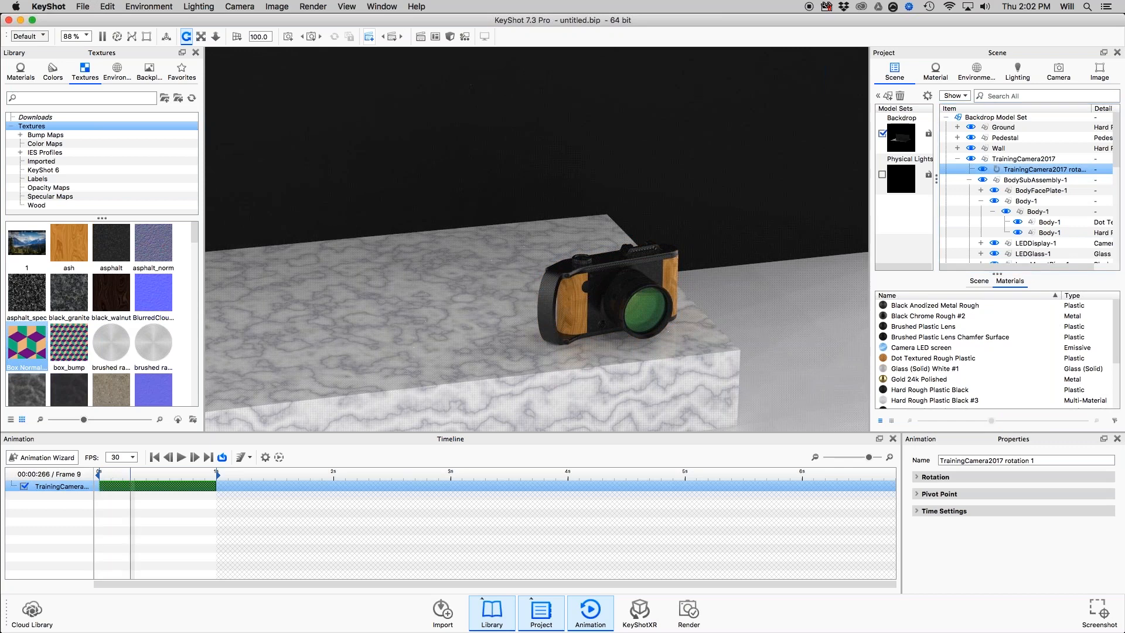
left_click_drag(130, 475, 107, 479)
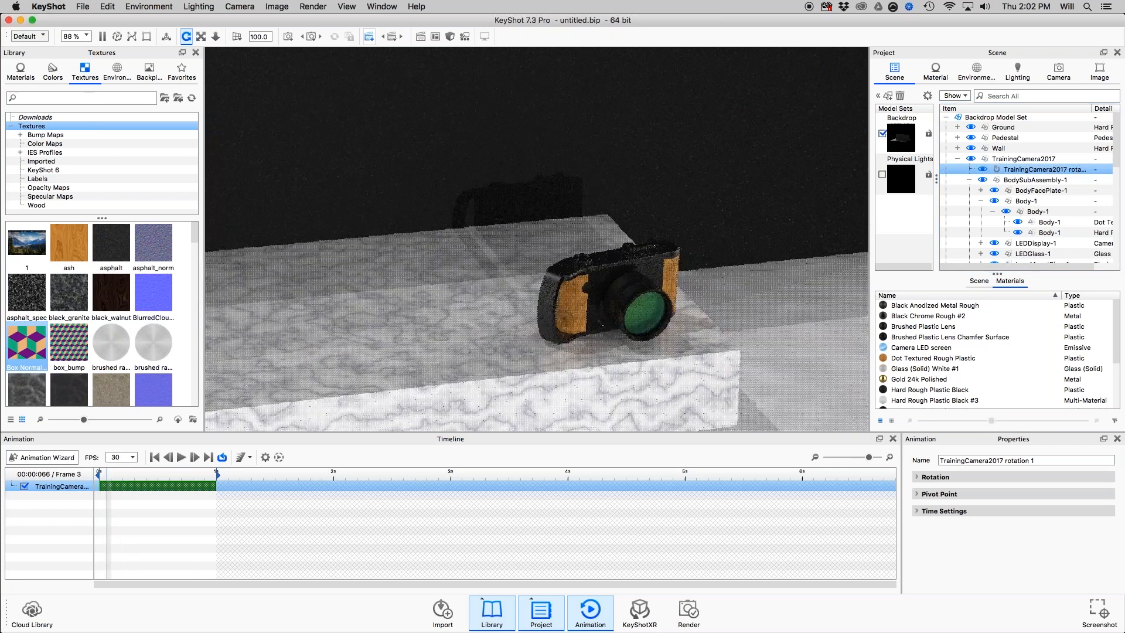
left_click(917, 478)
left_click(918, 478)
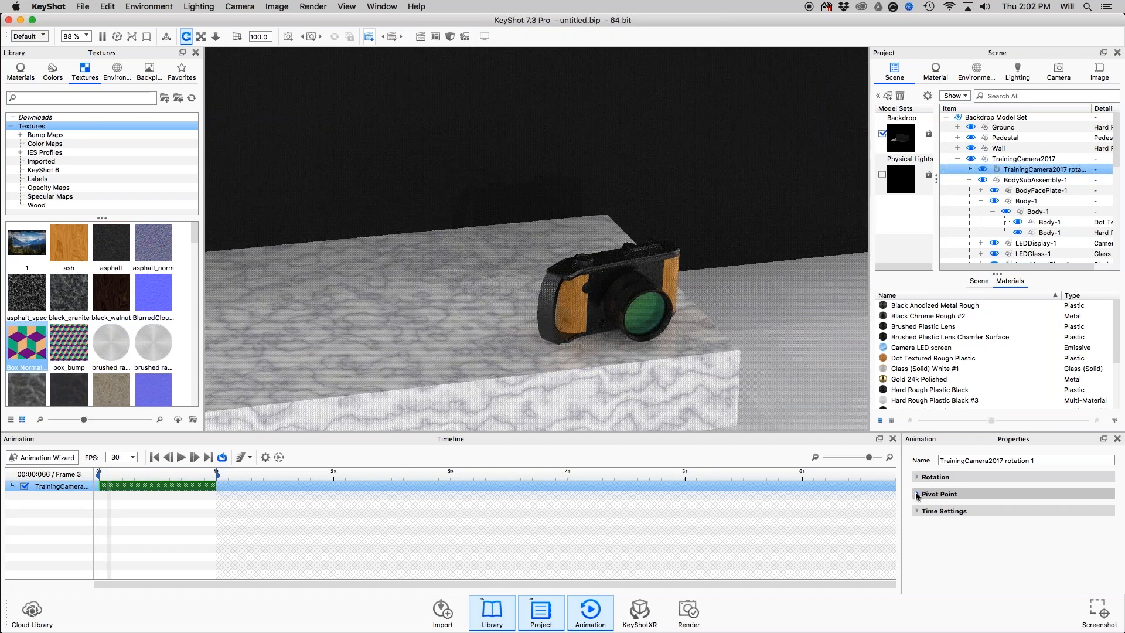
left_click(917, 494)
left_click(917, 494)
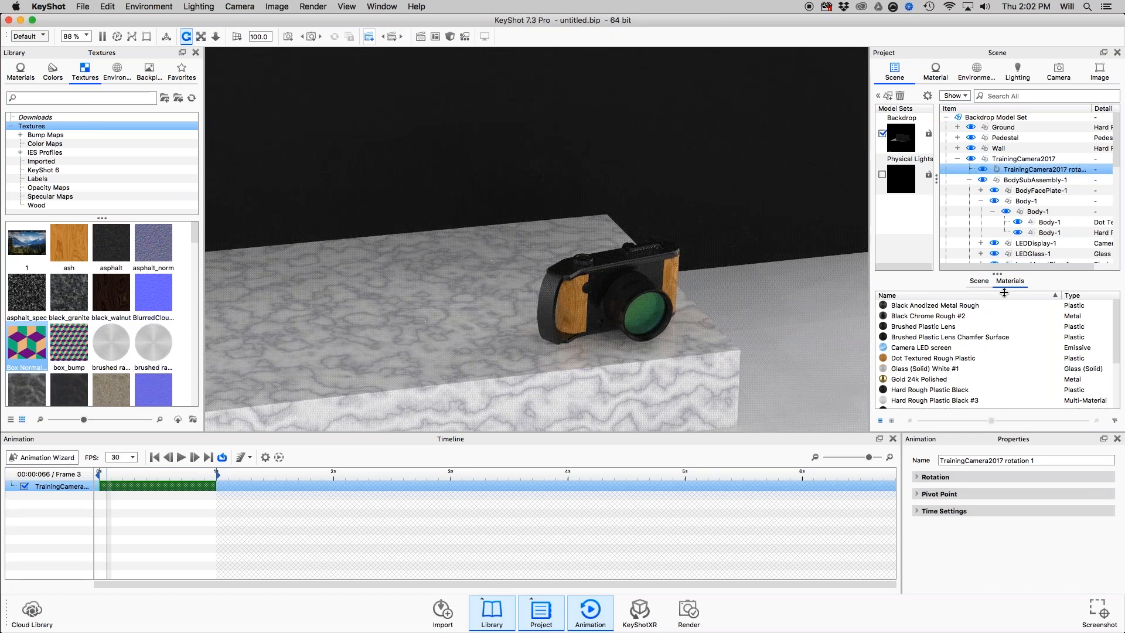
Enlarge the scene tree and view the animation types available for the Hero camera, without choosing one.
left_click_drag(998, 274, 998, 345)
scroll(1034, 241, "down", 10)
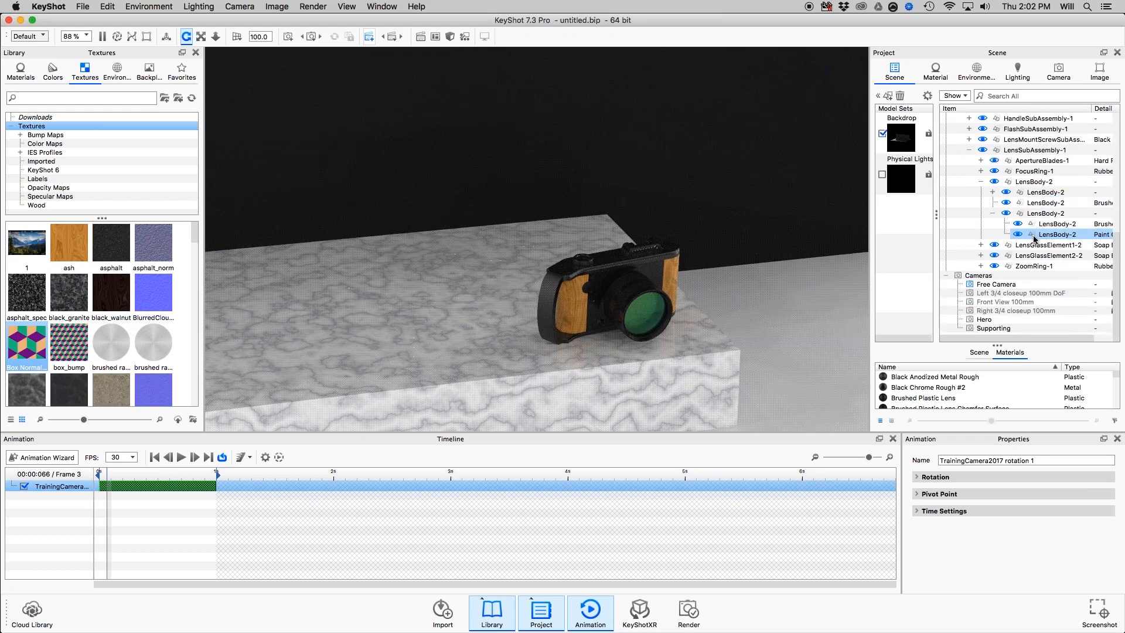
scroll(1034, 240, "up", 3)
scroll(1034, 242, "down", 3)
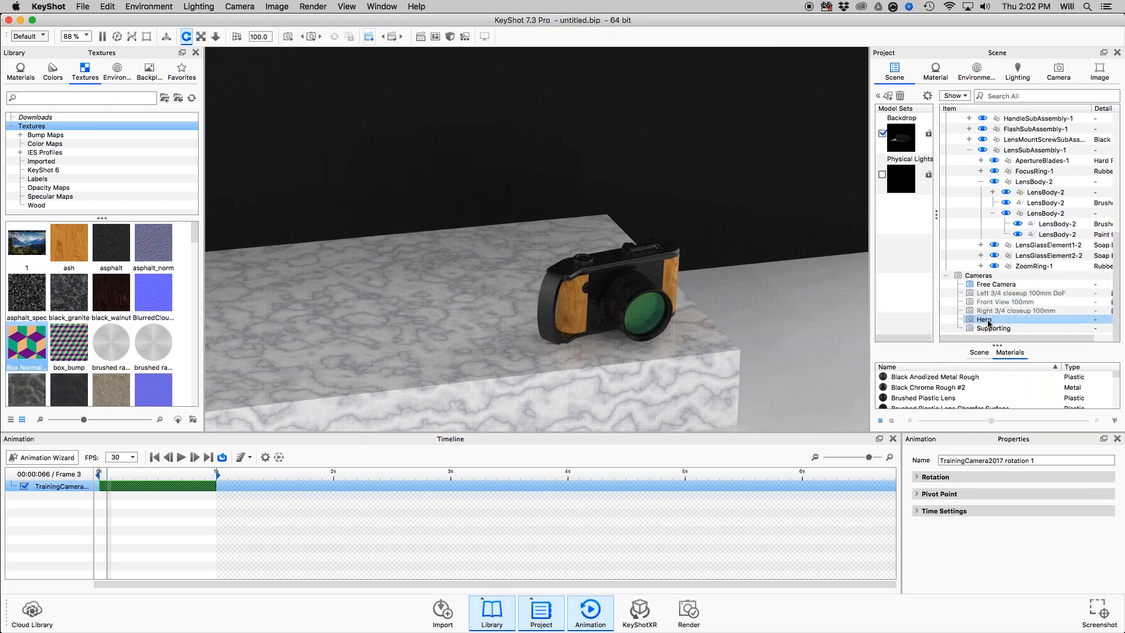
right_click(988, 321)
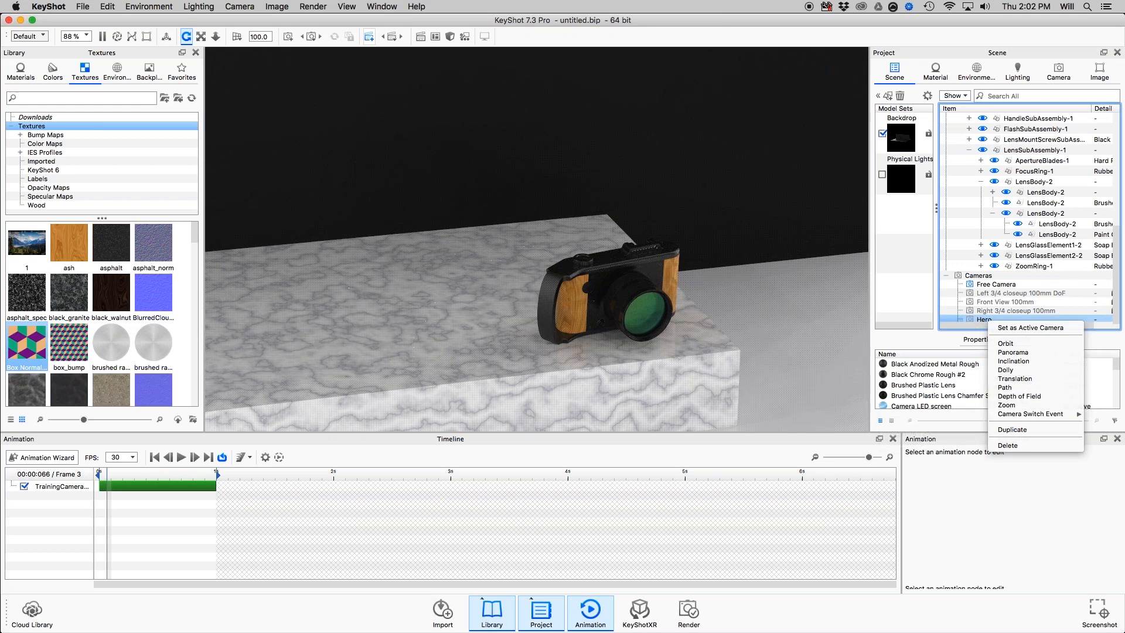
left_click(946, 298)
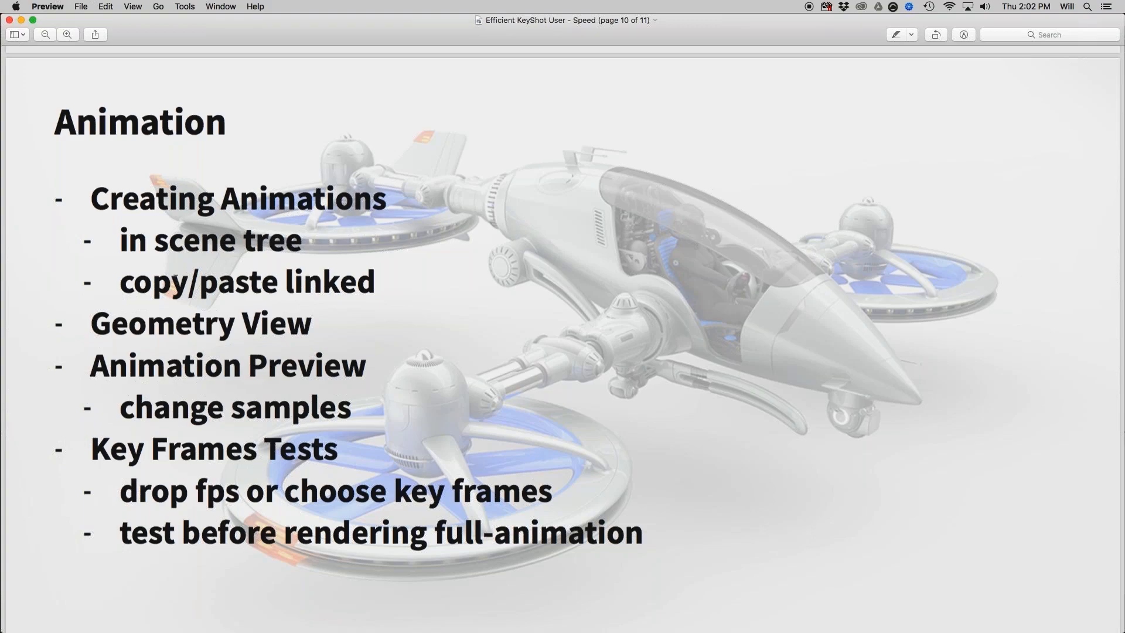
Back in KeyShot, copy the TrainingCamera2017 rotation animation and paste it as a linked animation onto BodySubAssembly-1.
key("super+Tab")
left_click(1036, 170)
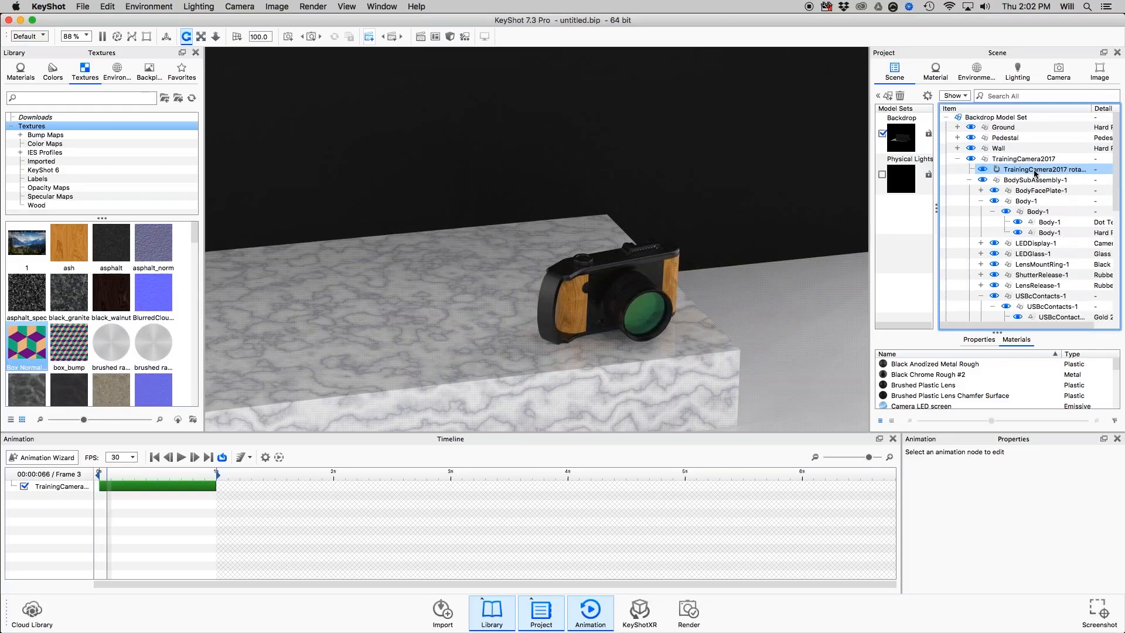
right_click(1017, 170)
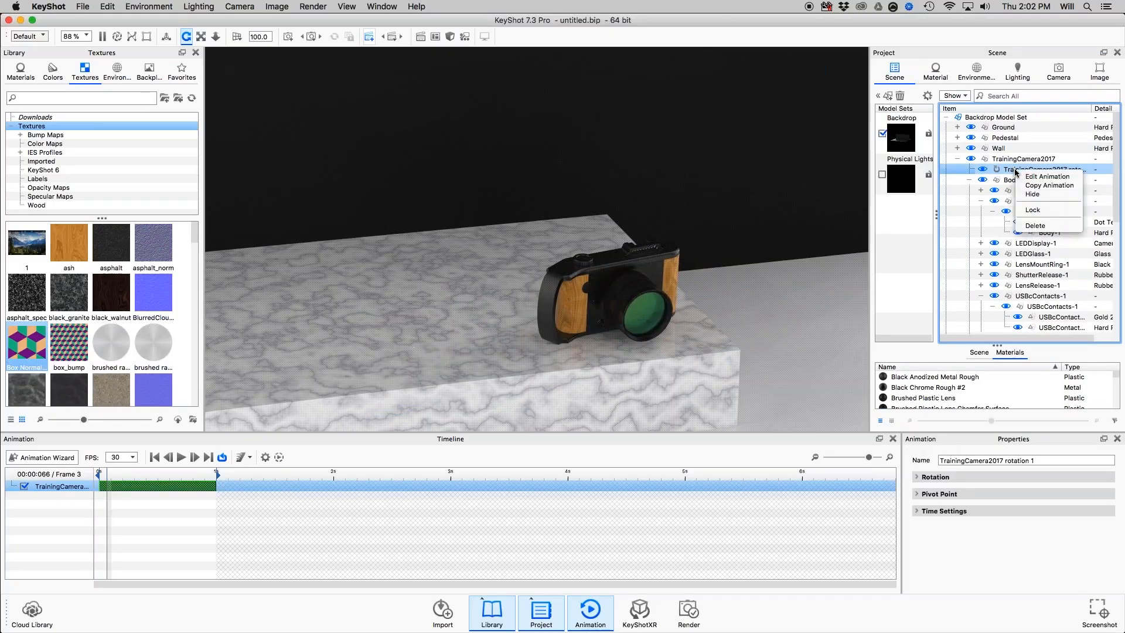
left_click(1027, 186)
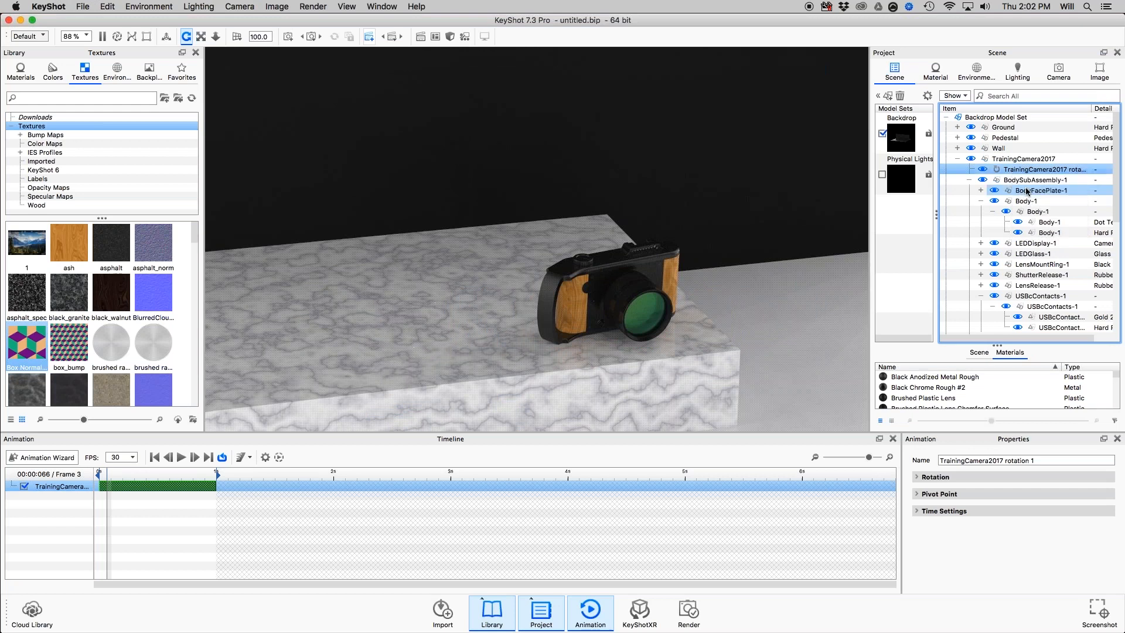
right_click(1024, 182)
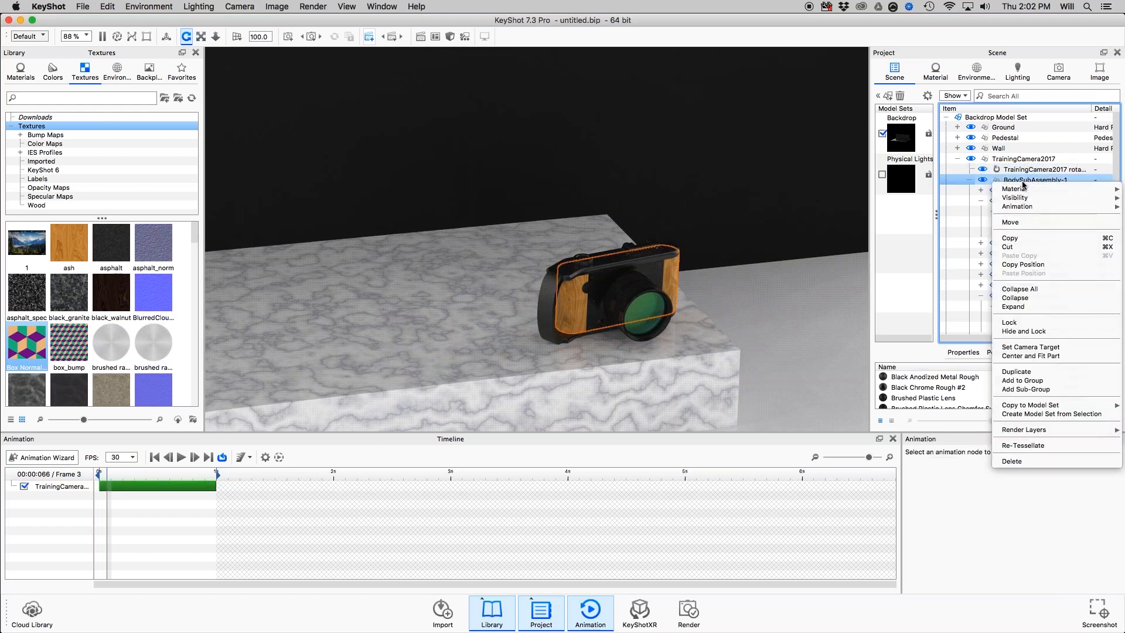
mouse_move(1025, 207)
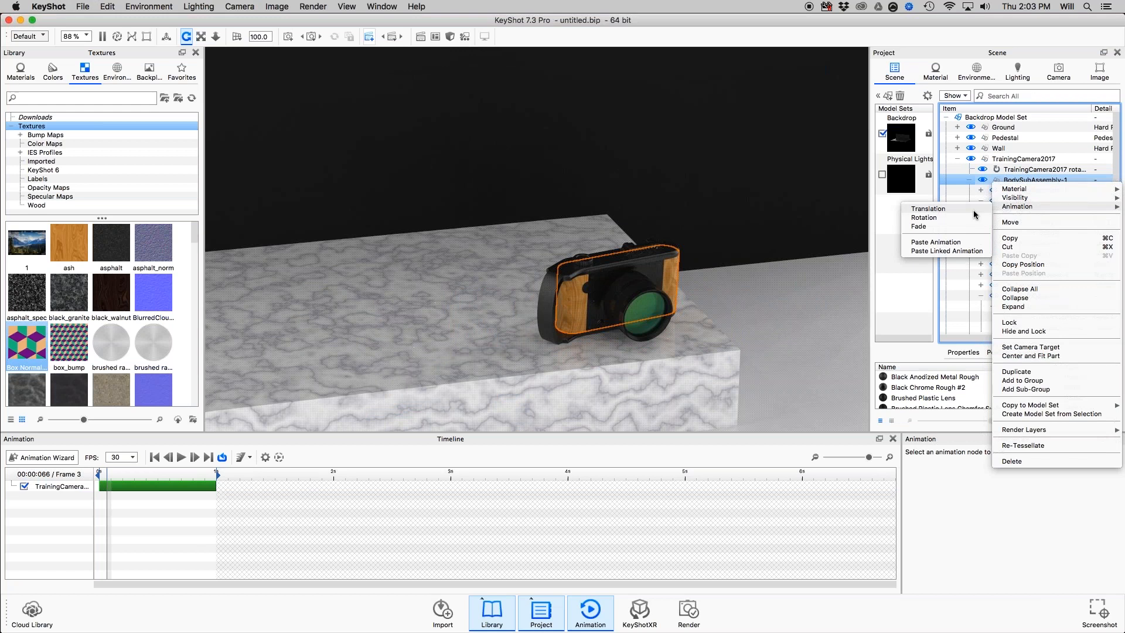
left_click(954, 252)
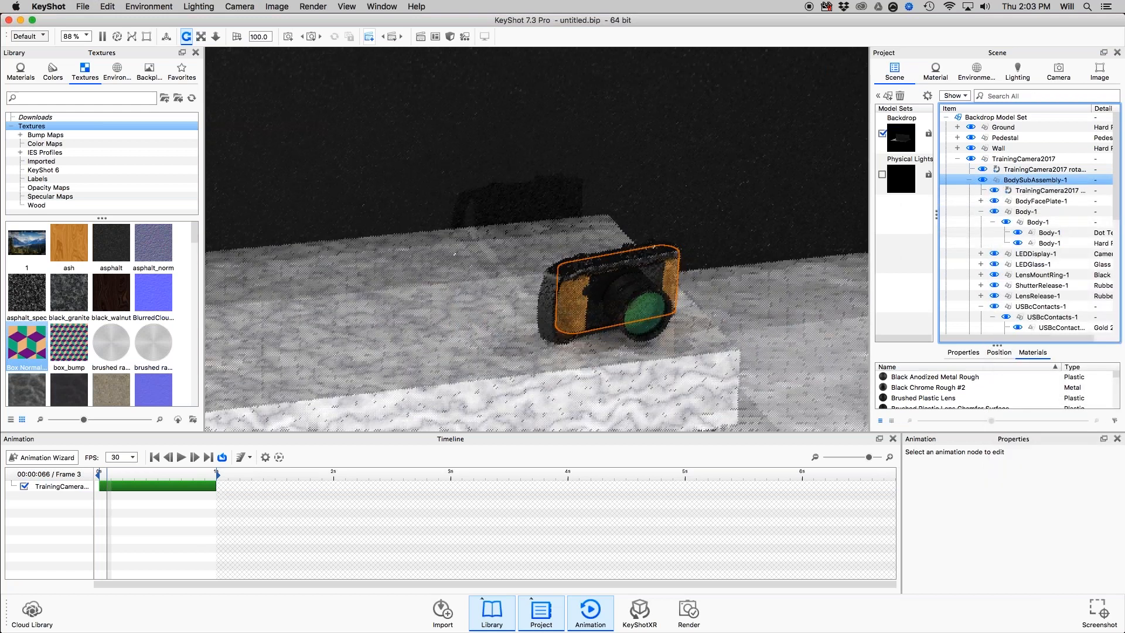
Scrub through the one-second animation to examine the camera's combined rotations from two viewing angles, and return to frame 1.
left_click_drag(107, 476, 219, 482)
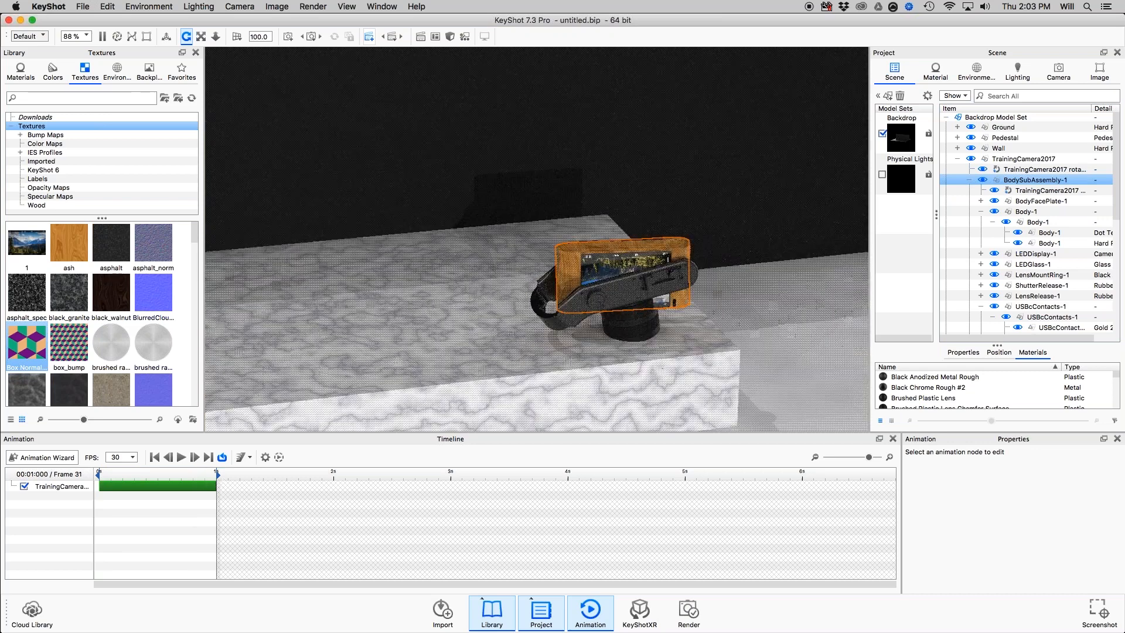
left_click(116, 476)
left_click_drag(115, 476, 205, 475)
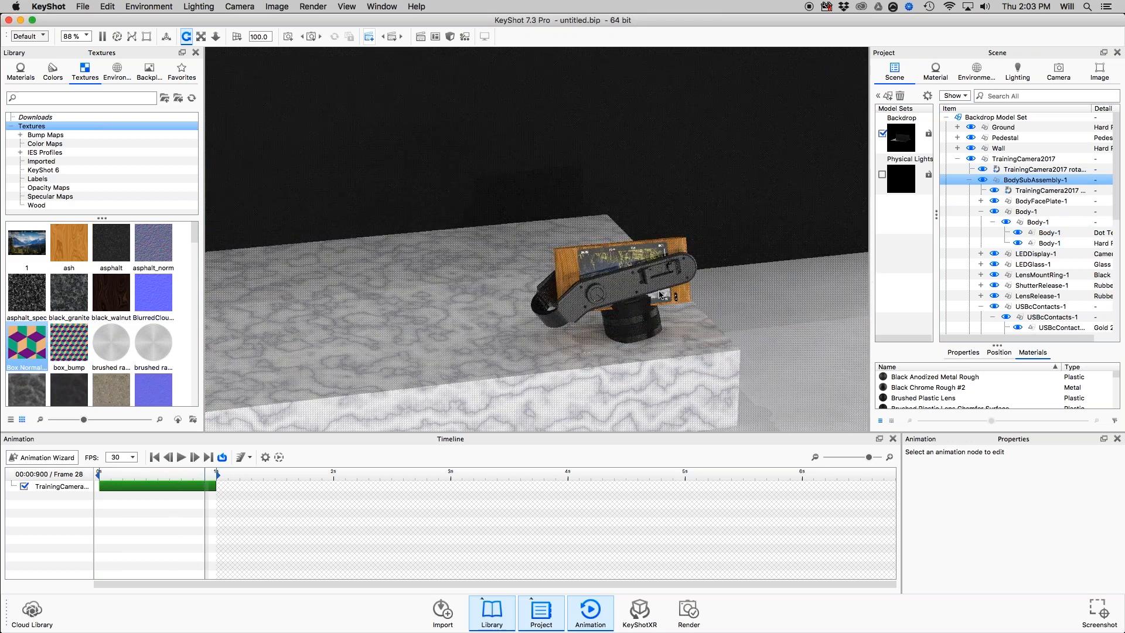
left_click_drag(660, 294, 668, 176)
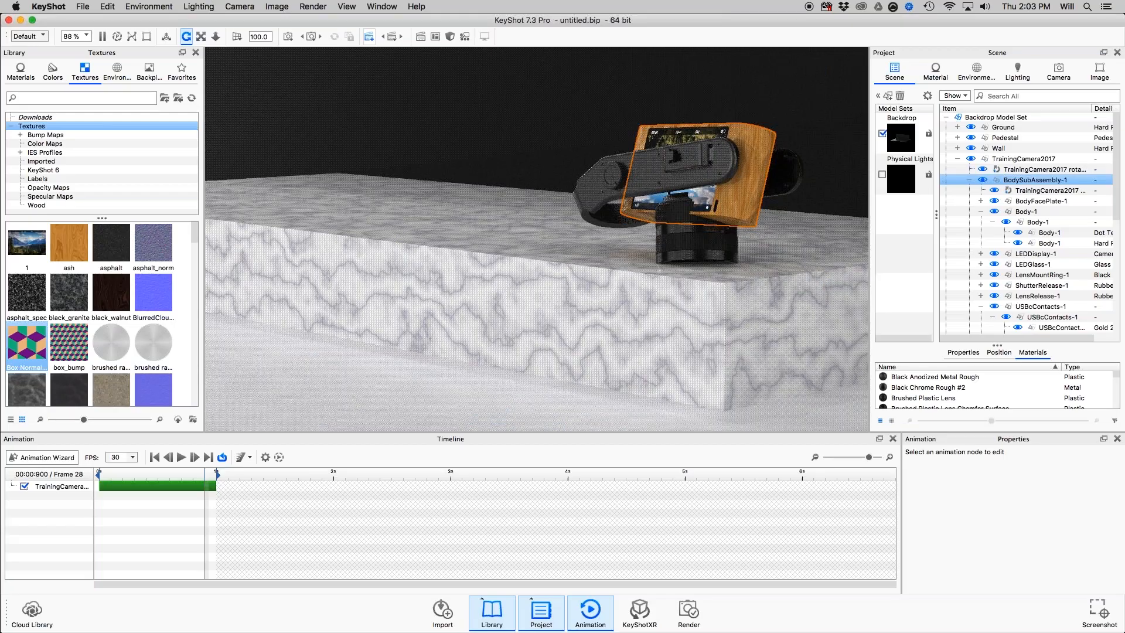
left_click_drag(205, 477, 100, 477)
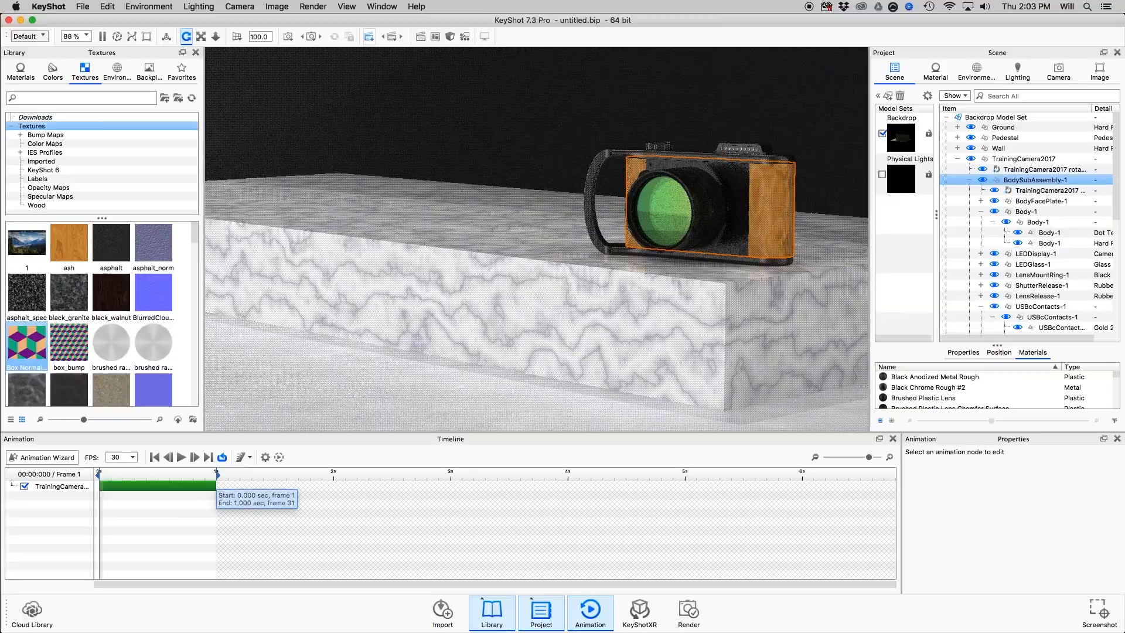
Generate an animation preview from the timeline, play it, and close it without saving.
key("super+Tab")
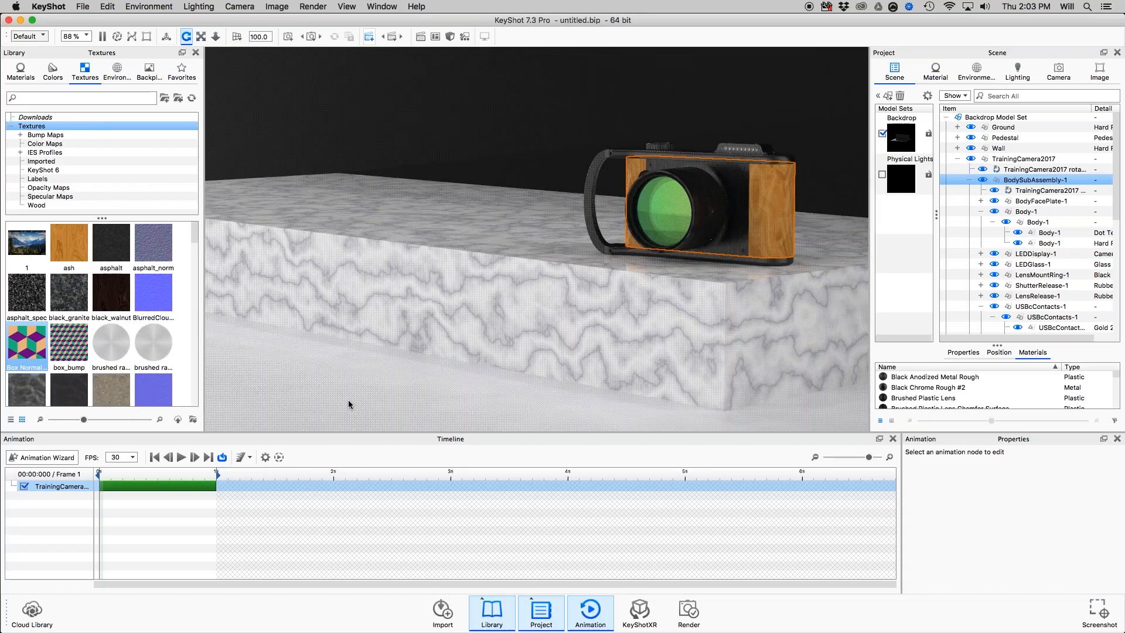
left_click(280, 456)
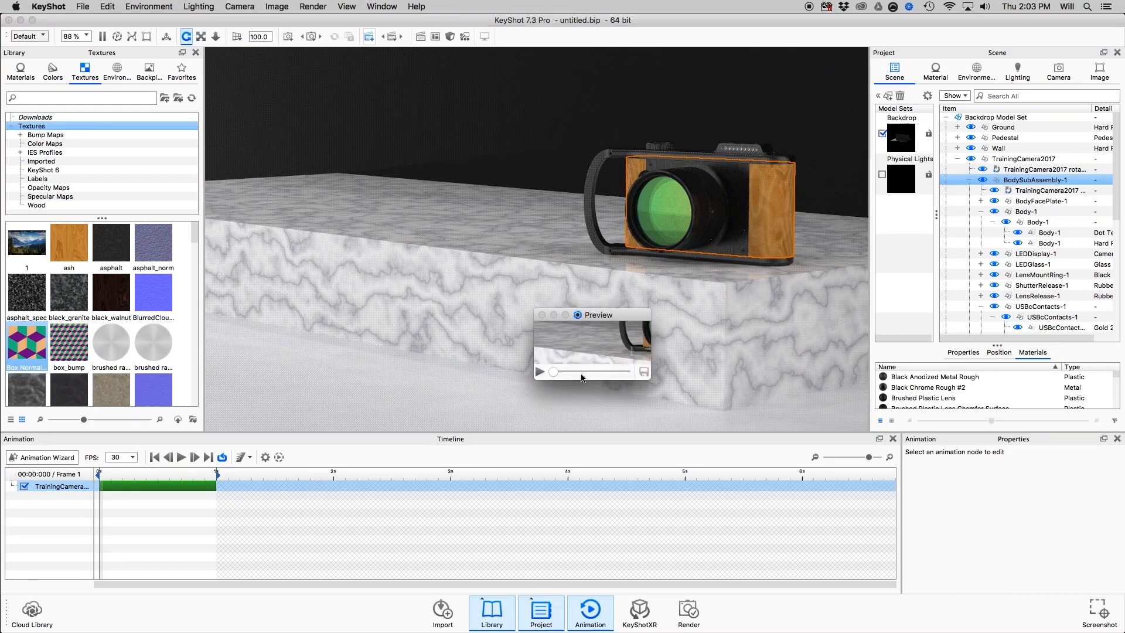
left_click(543, 369)
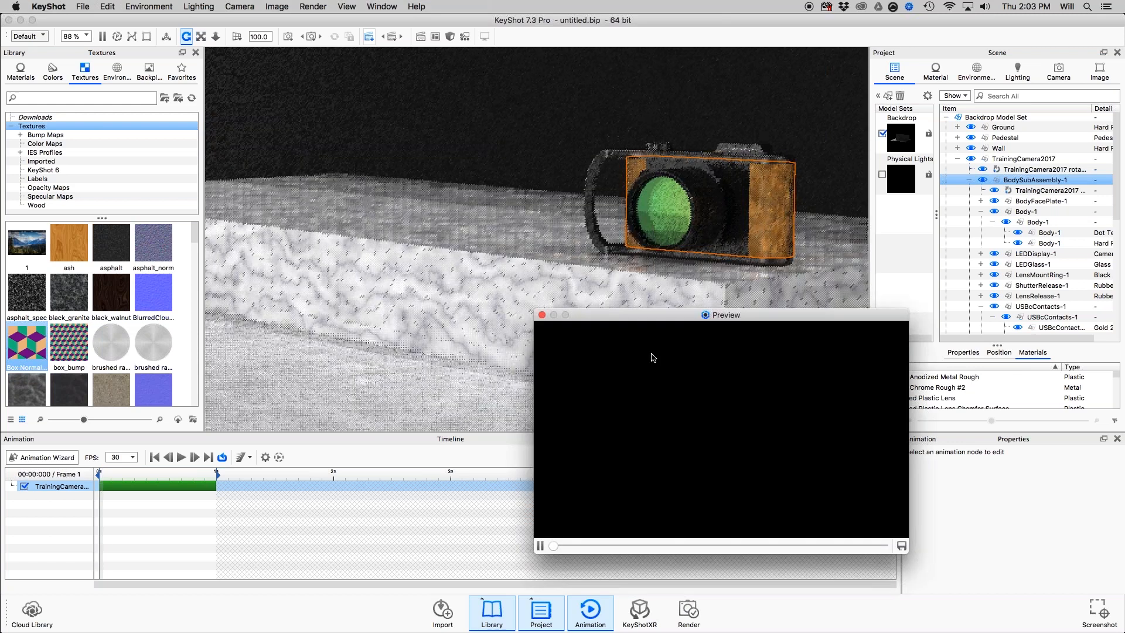
left_click(543, 316)
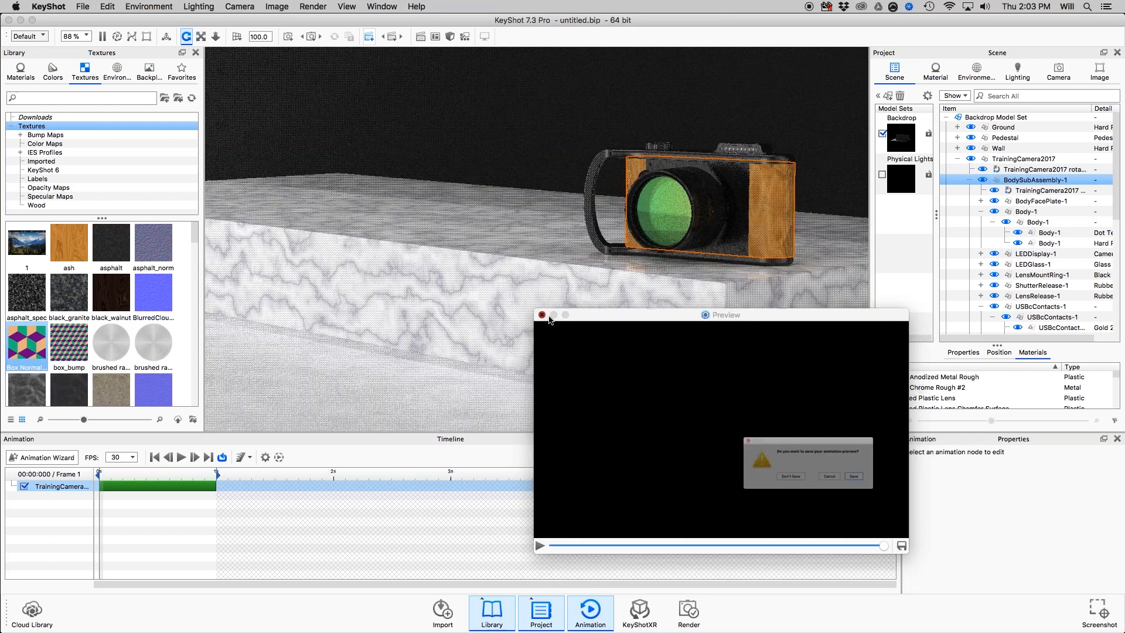
left_click(777, 488)
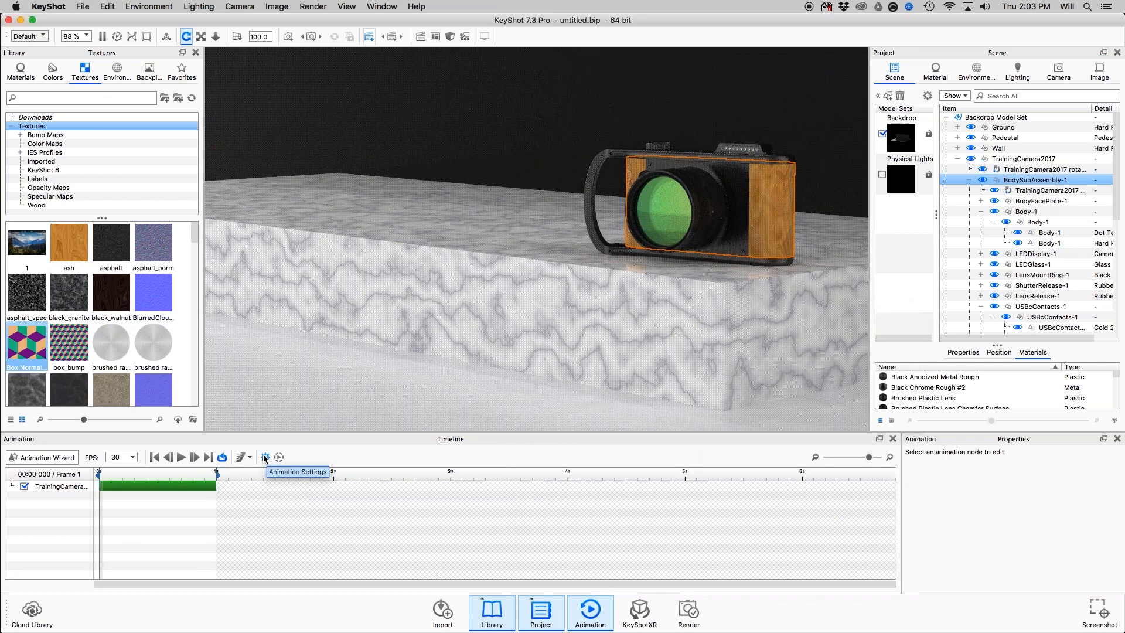
View the animation preview quality settings, cancel them, and check the Animation slide in Preview before returning to KeyShot.
left_click(265, 457)
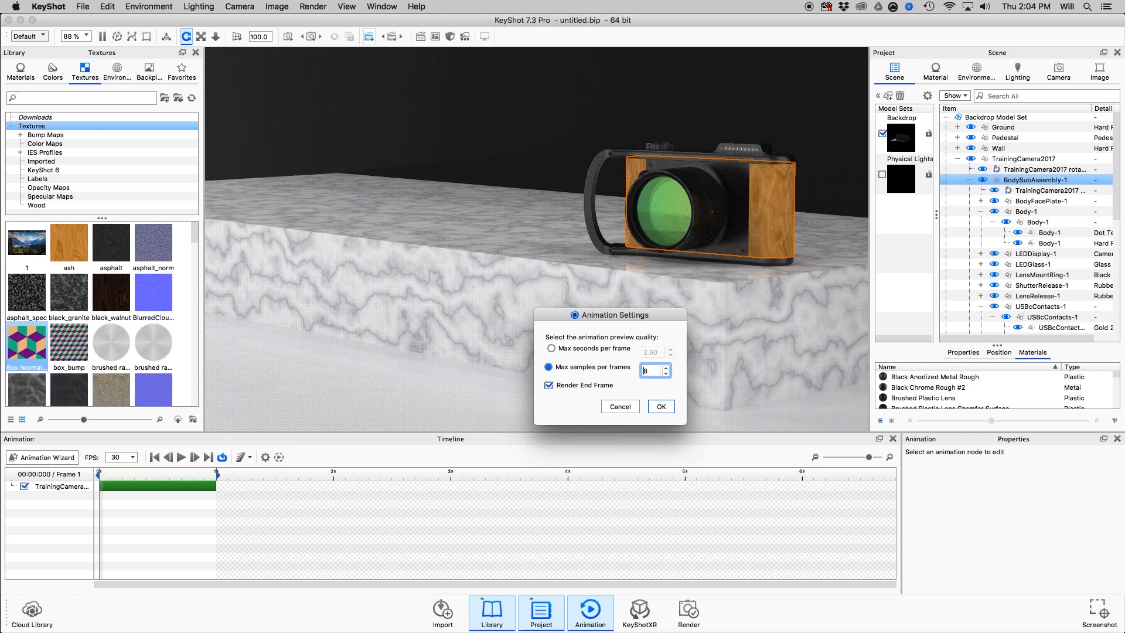
left_click(620, 407)
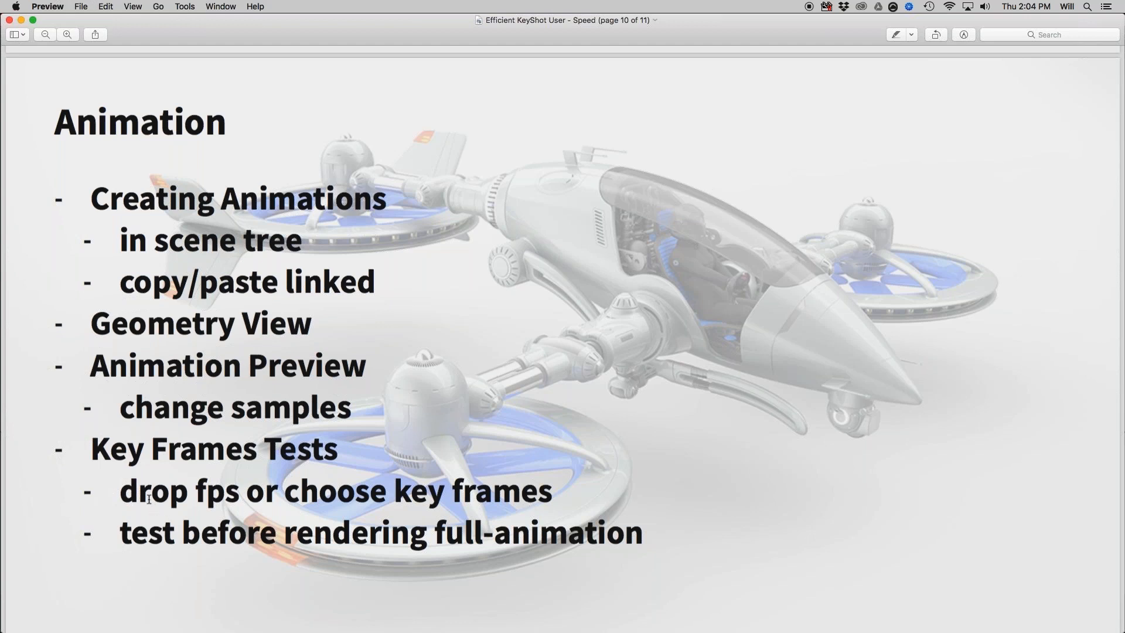
key("super+Tab")
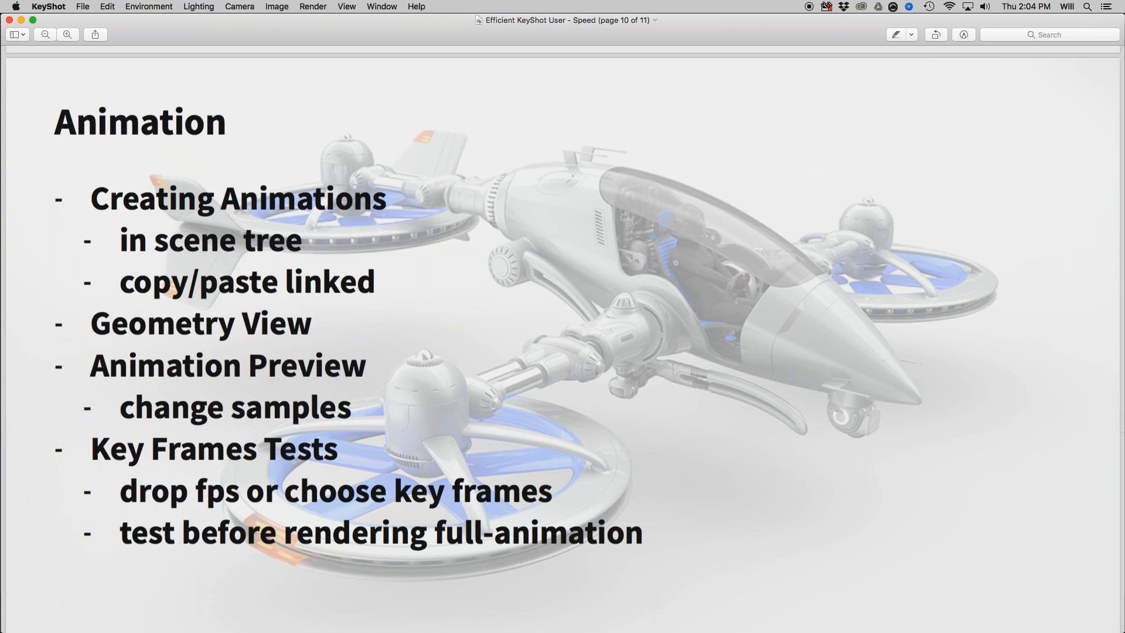
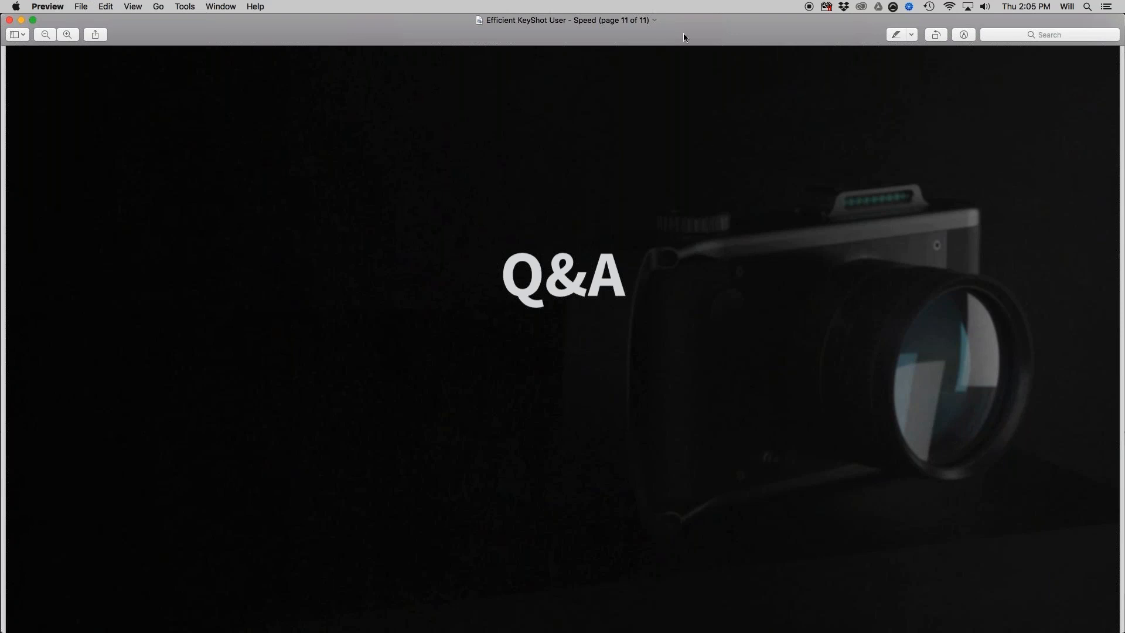
Switch from the Q&A slide in Preview to KeyShot and hide the animation timeline.
scroll(756, 248, "down", 1)
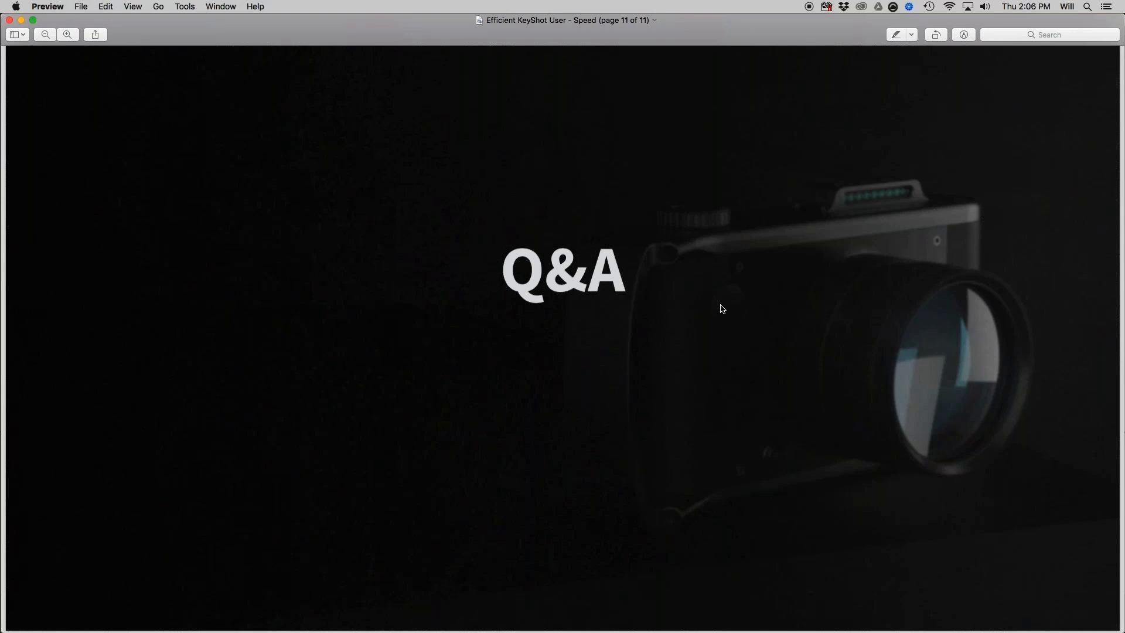
key("super+Tab")
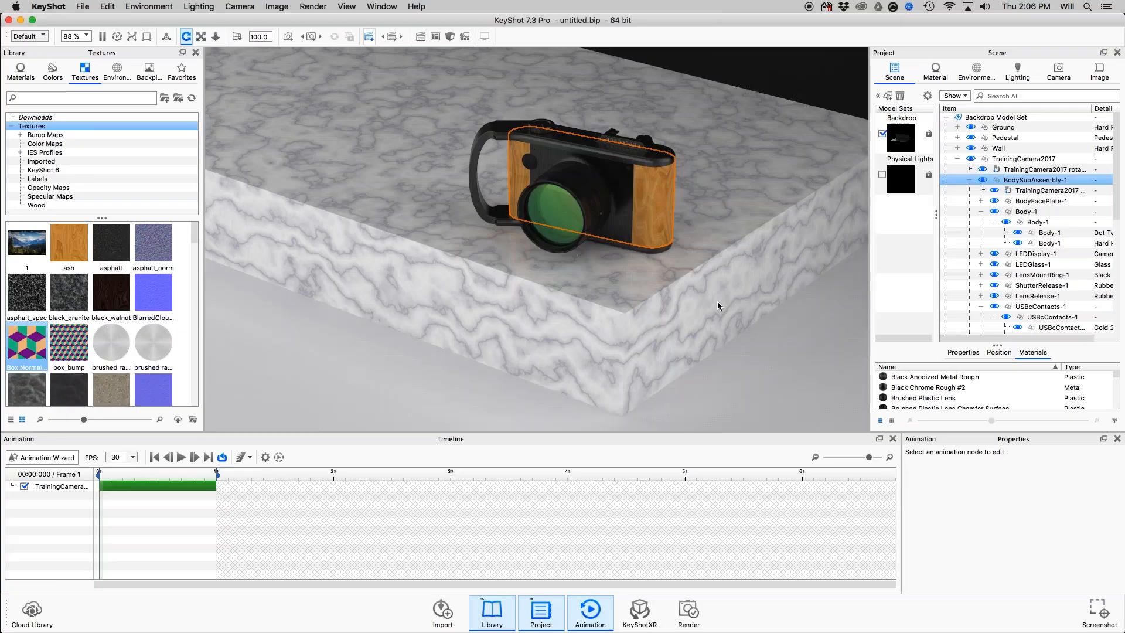
key("a")
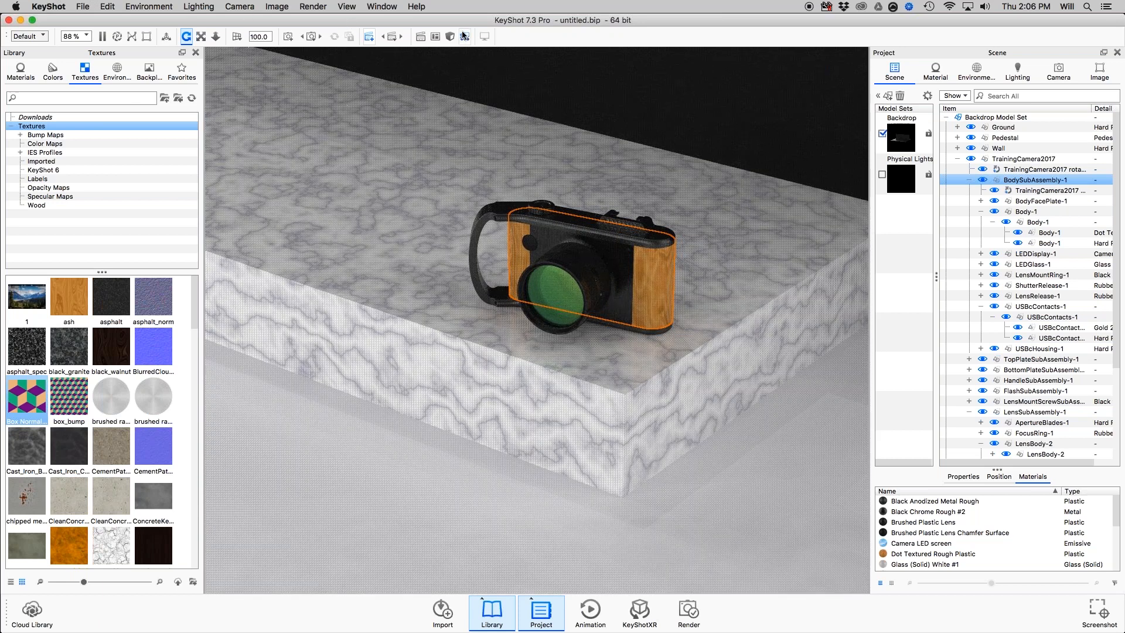
Set the image resolution to 1000 px wide and 500 px high.
left_click(1100, 72)
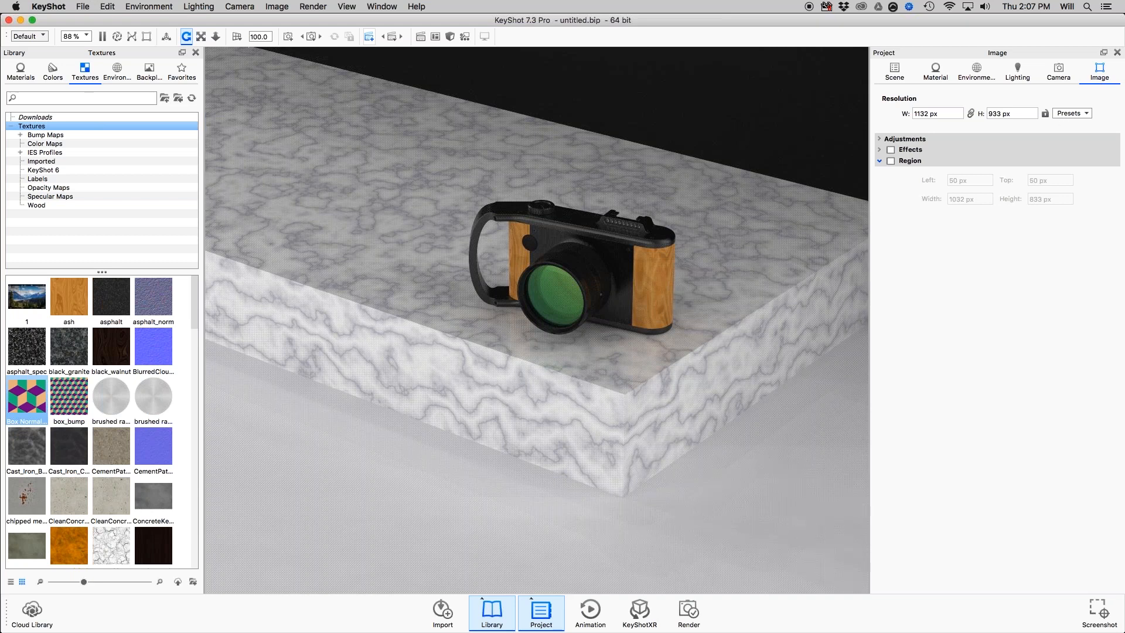
left_click_drag(941, 114, 911, 114)
type("1000")
key("Tab")
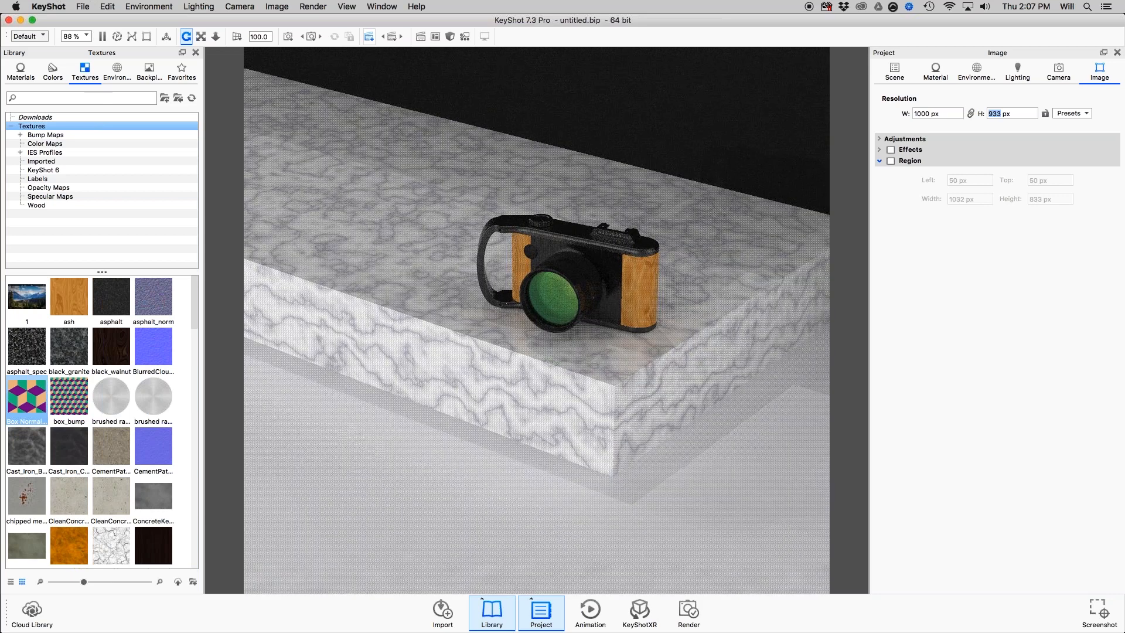
type("500")
key("Return")
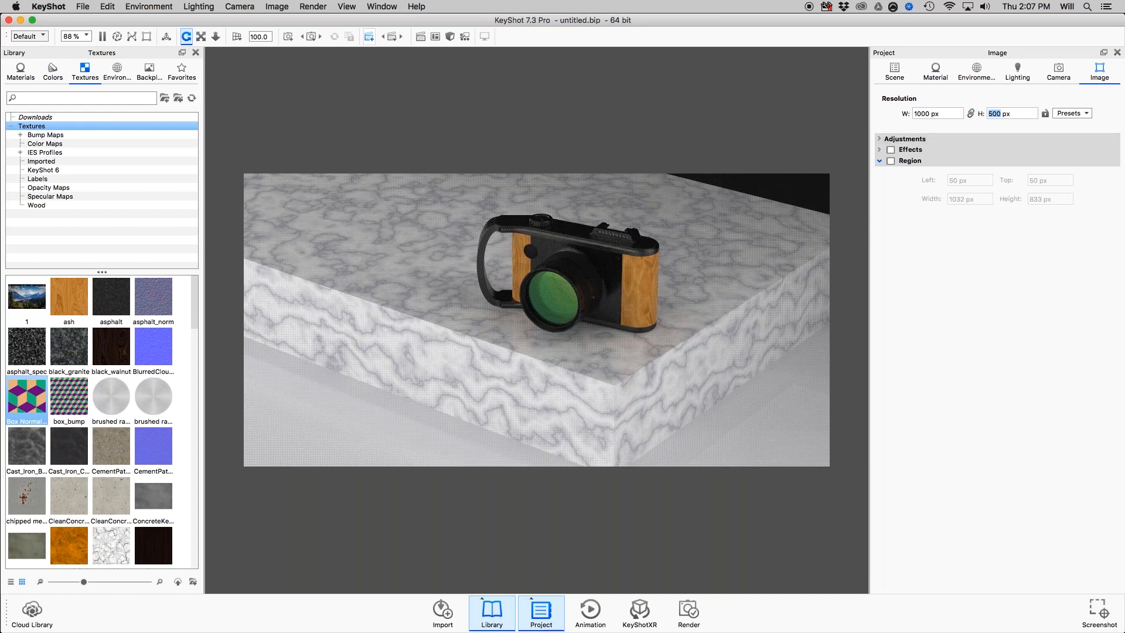
Set the image width to 900 px, lock the aspect ratio, and set the width to 1000 px.
left_click_drag(930, 113, 899, 101)
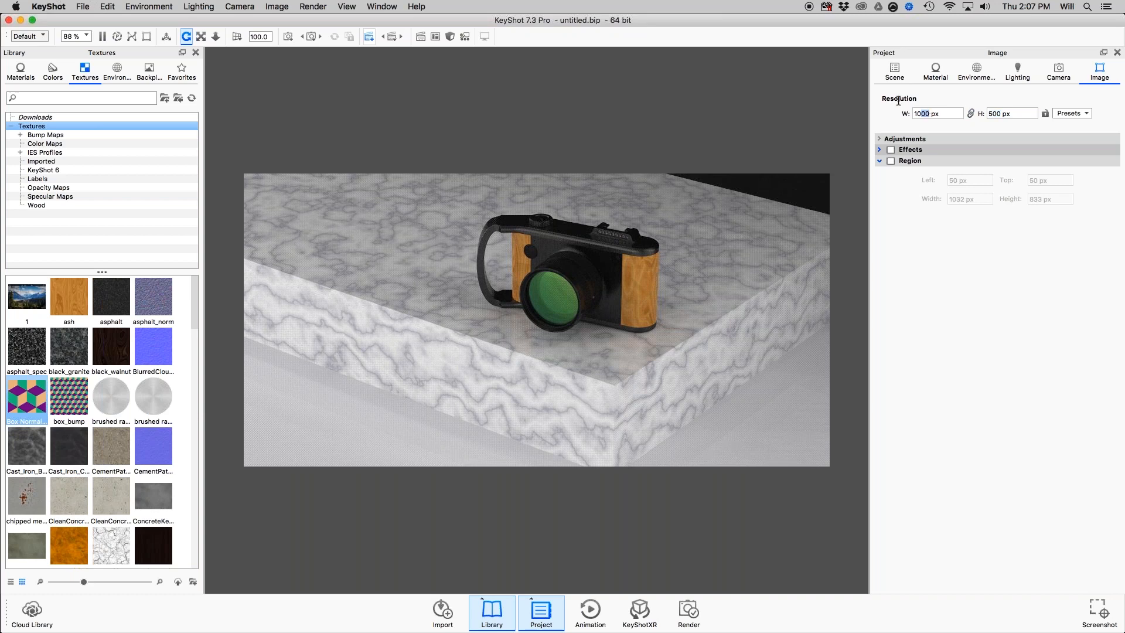
type("900")
key("Return")
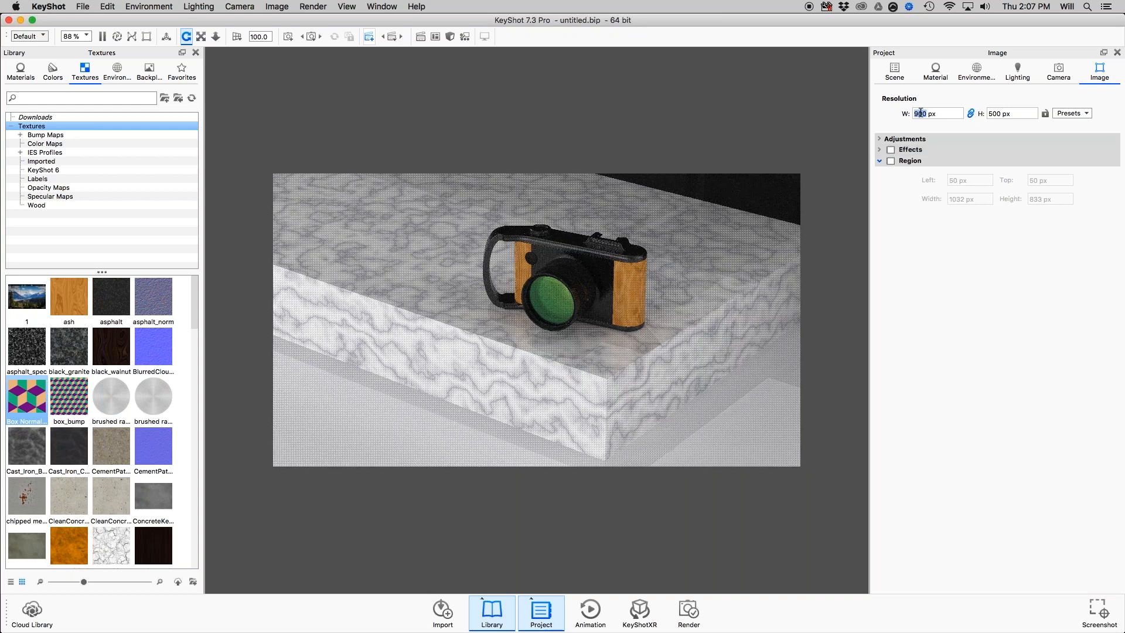
type("1000")
key("Return")
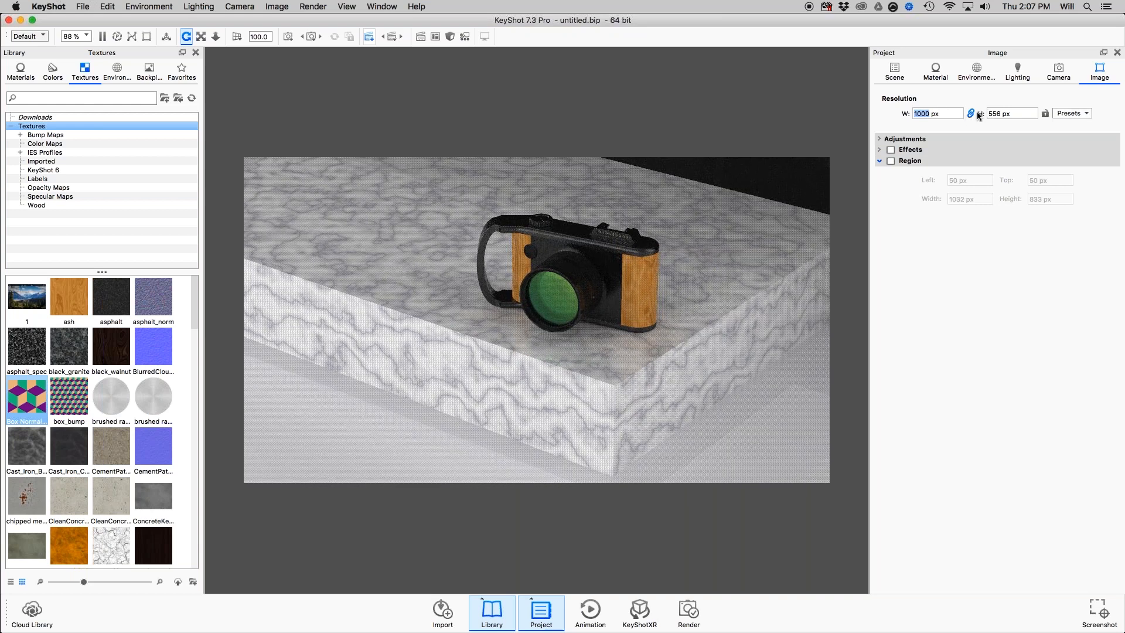
Create a custom pixel-dimension preset named "My Aspect Ratio" at 800 x 600.
left_click(1082, 115)
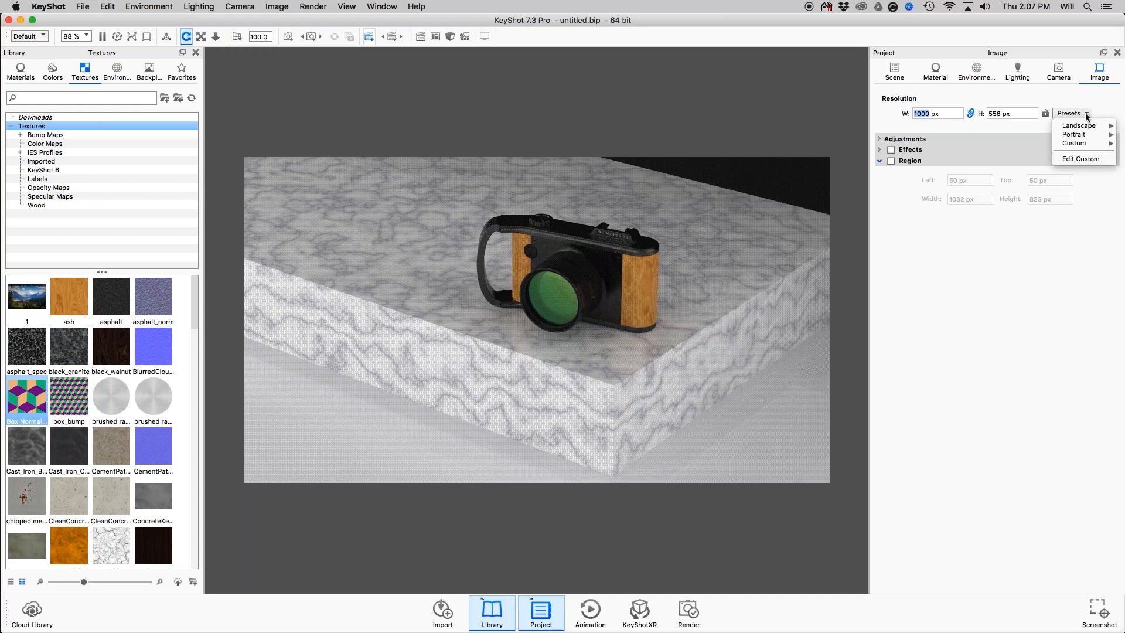
mouse_move(1088, 145)
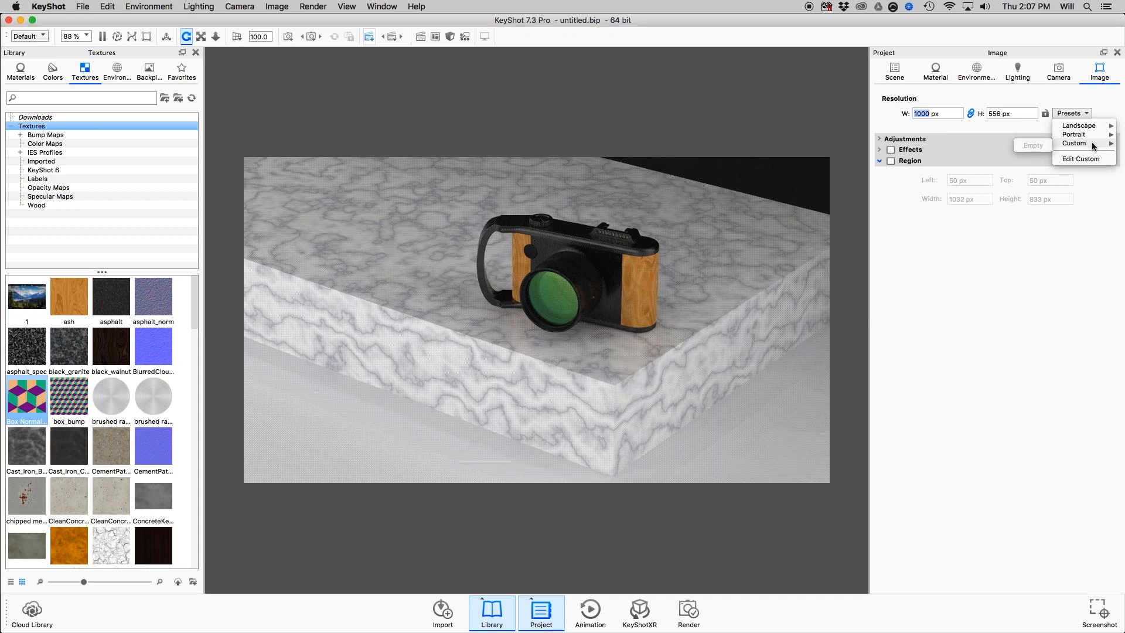
left_click(925, 112)
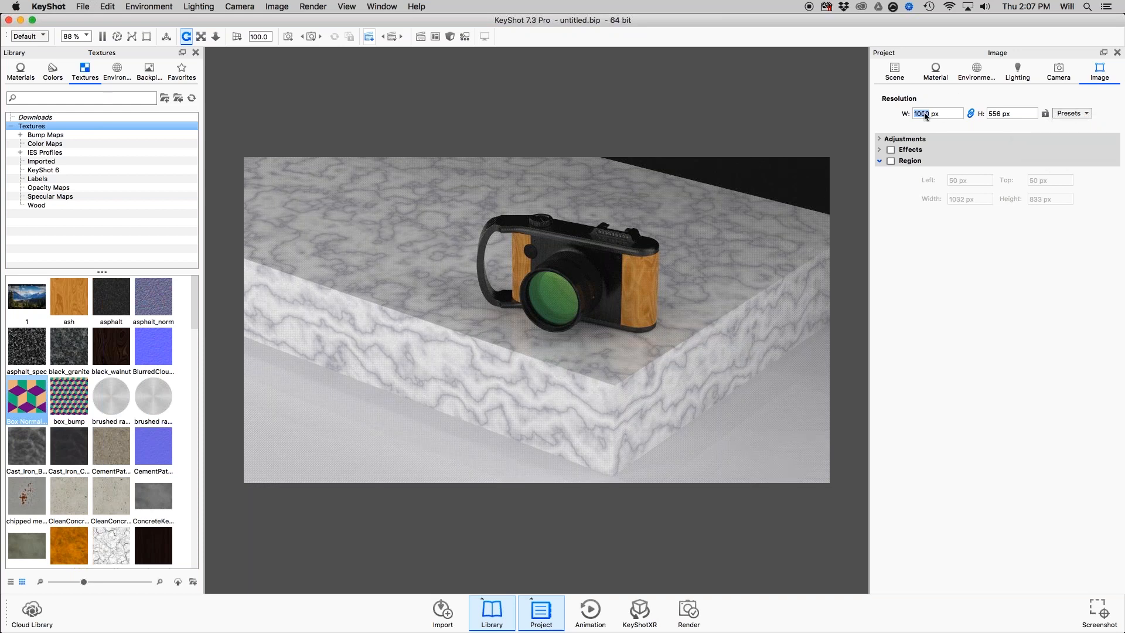
left_click(1060, 114)
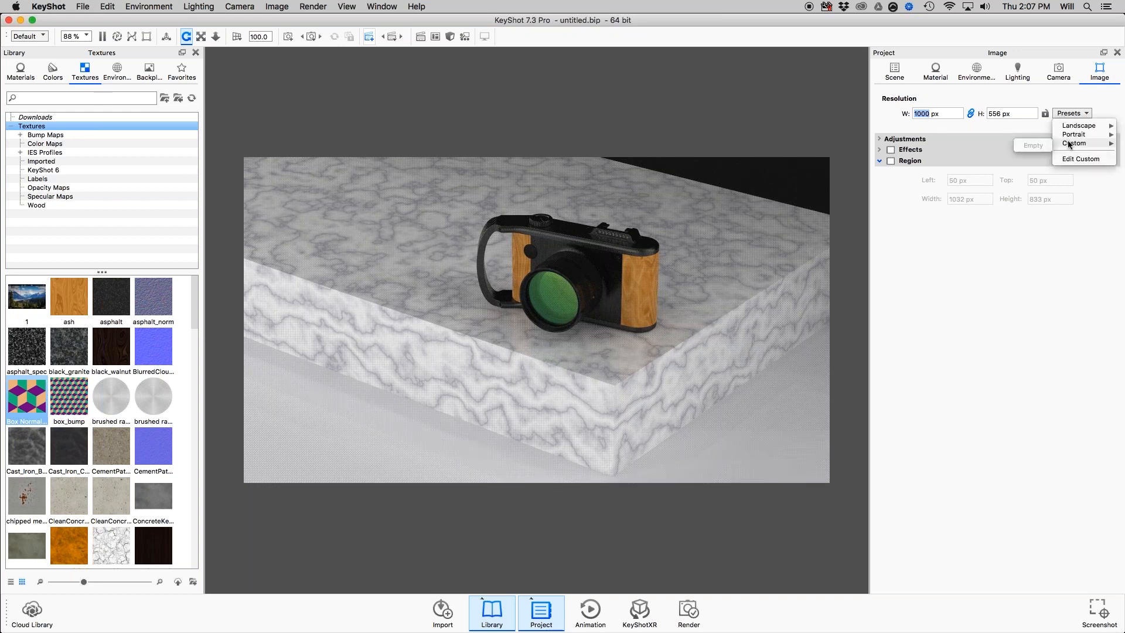
left_click(1076, 159)
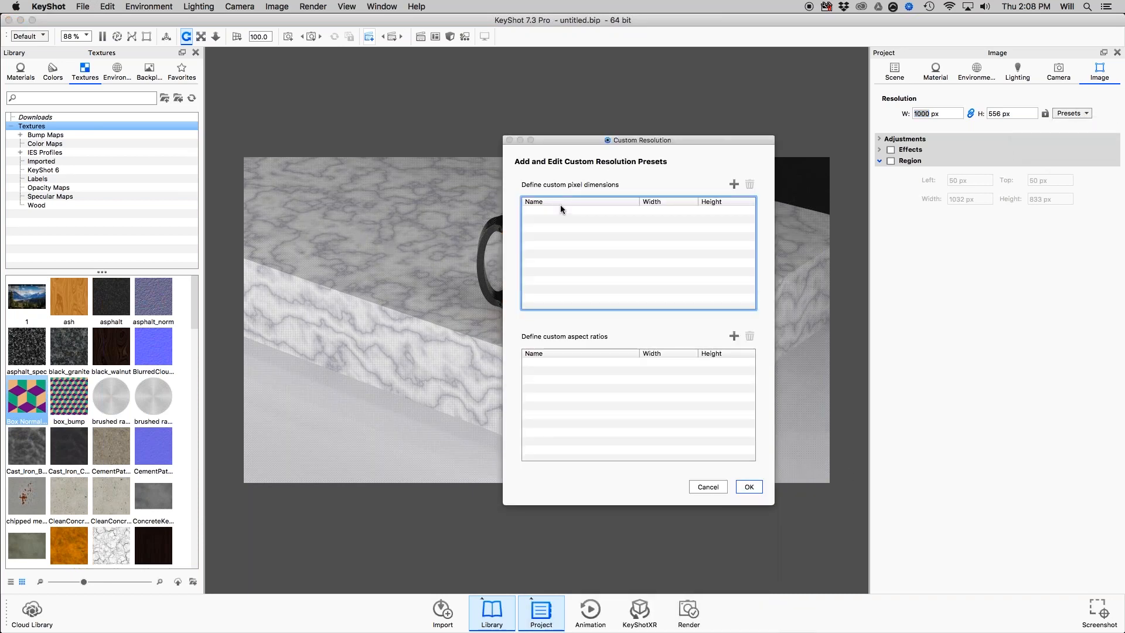
left_click(735, 181)
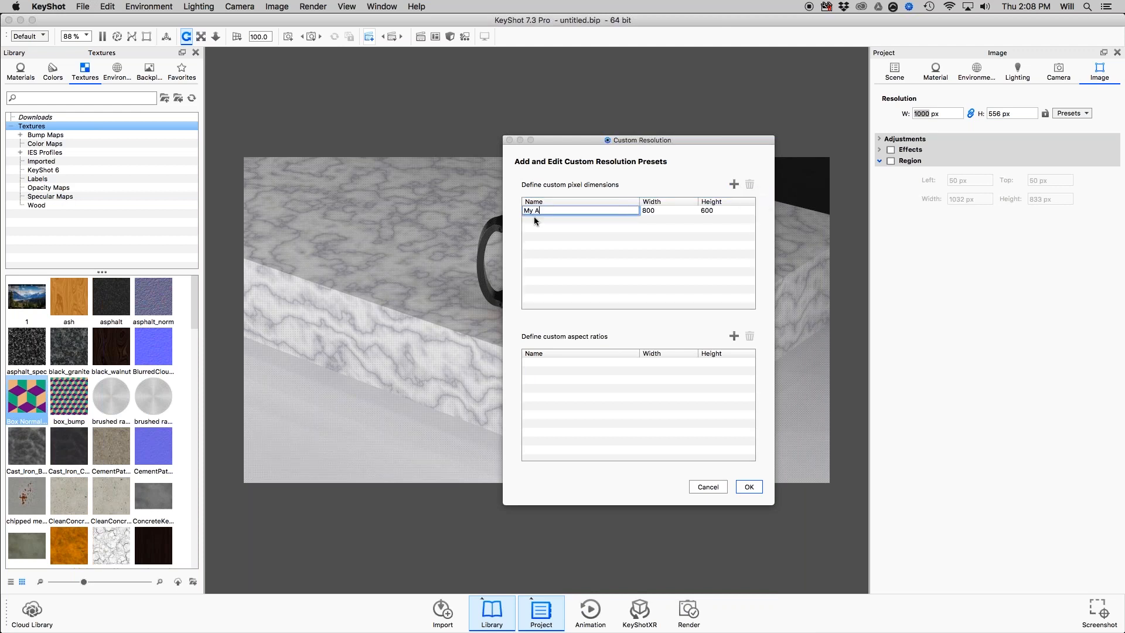
type("My Aspect Ratio")
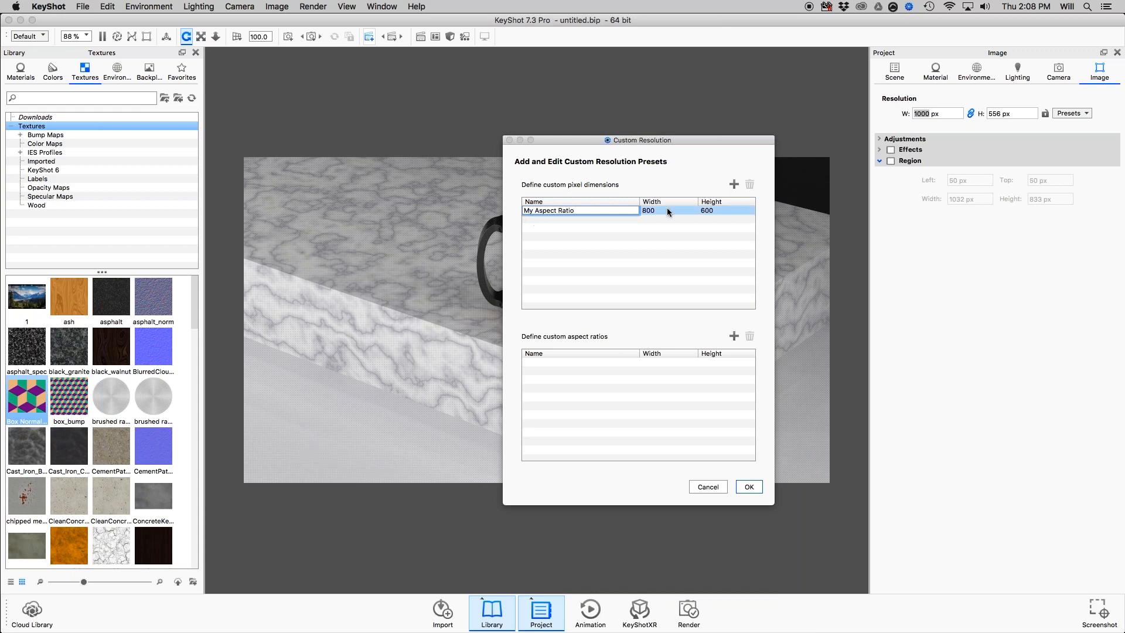
left_click(649, 210)
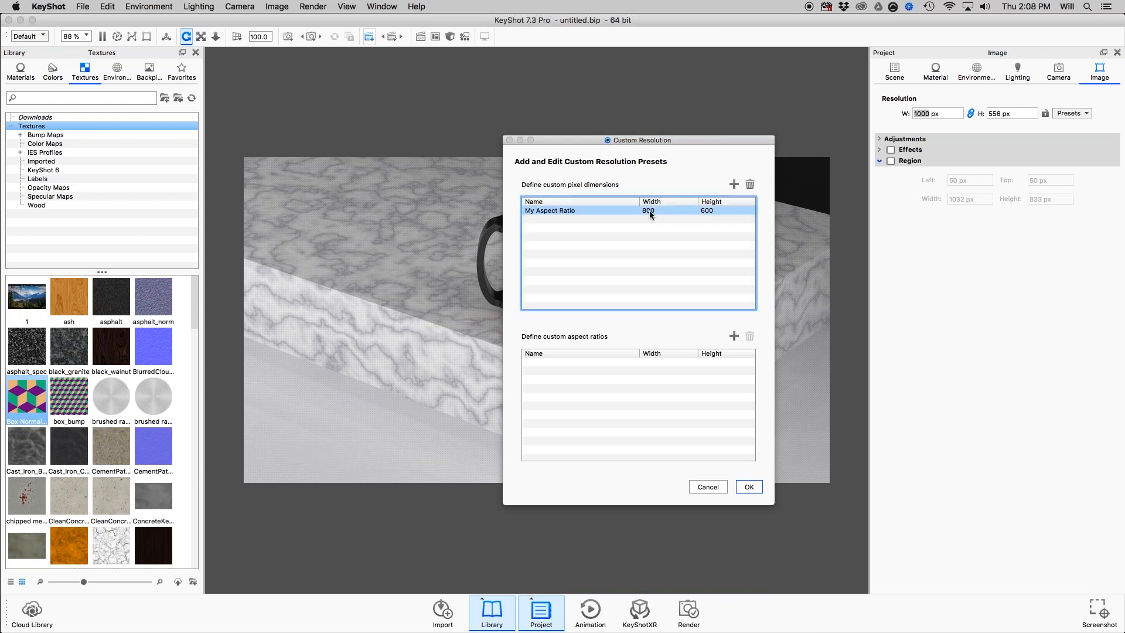
left_click(749, 487)
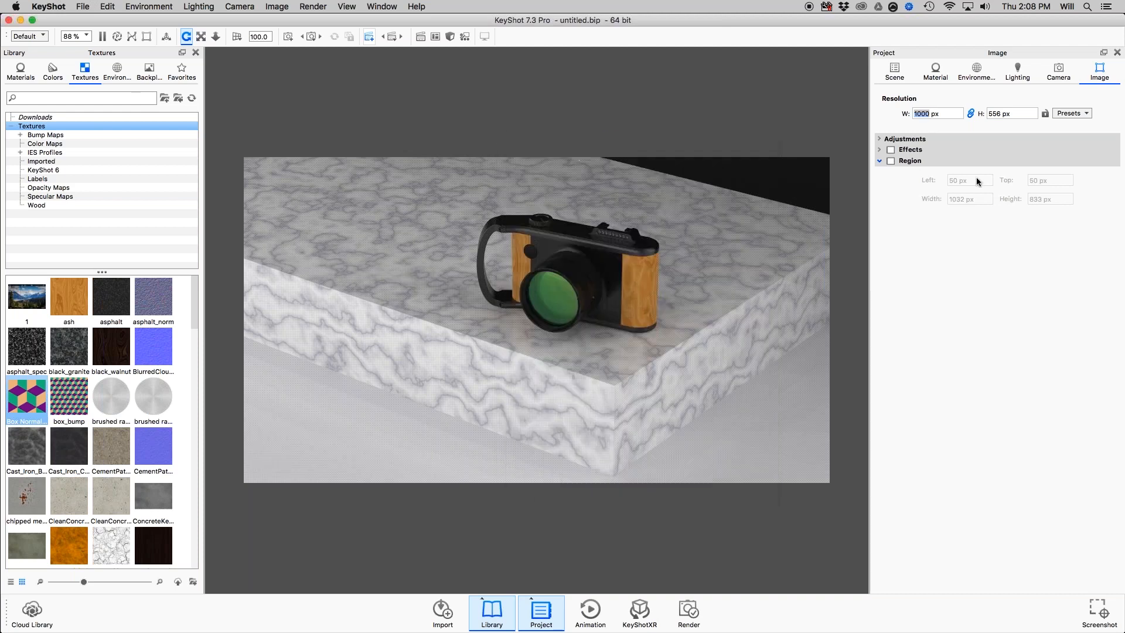
Apply the custom My Aspect Ratio (800 x 600) preset to the image.
left_click(1086, 113)
mouse_move(1075, 143)
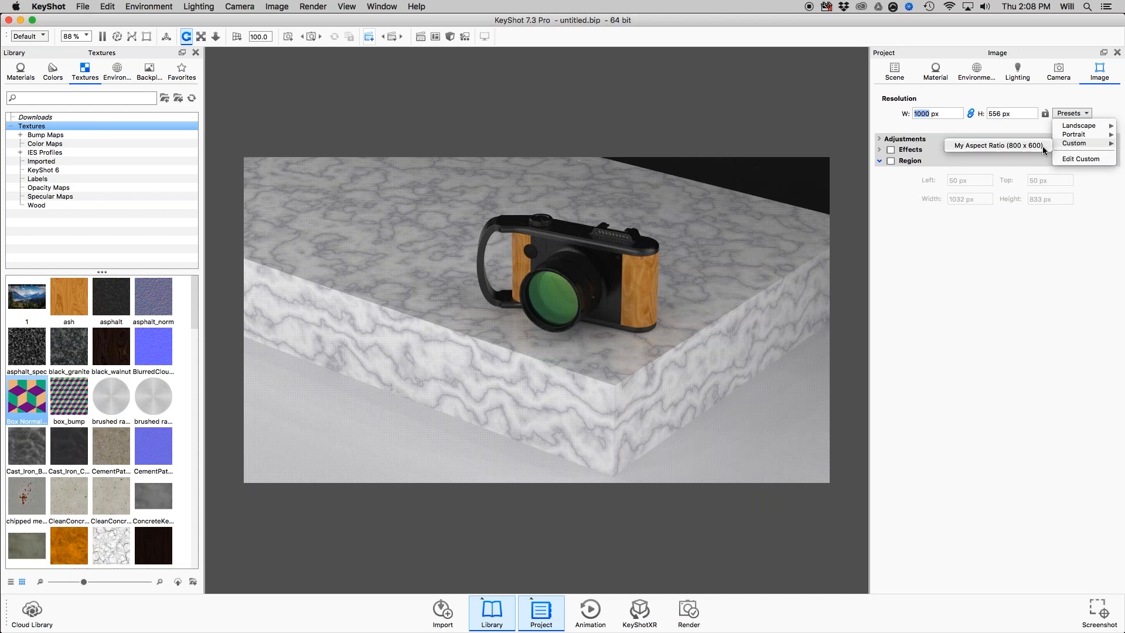
left_click(1046, 146)
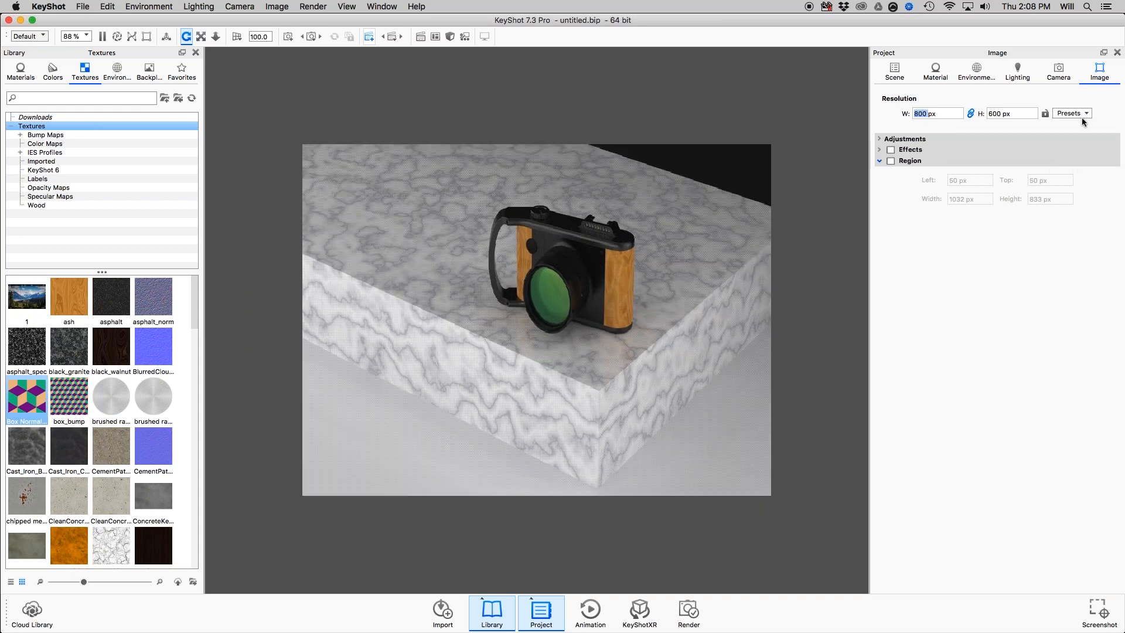
Edit the My Aspect Ratio custom preset, setting its width to 1000, and save it.
left_click(1083, 114)
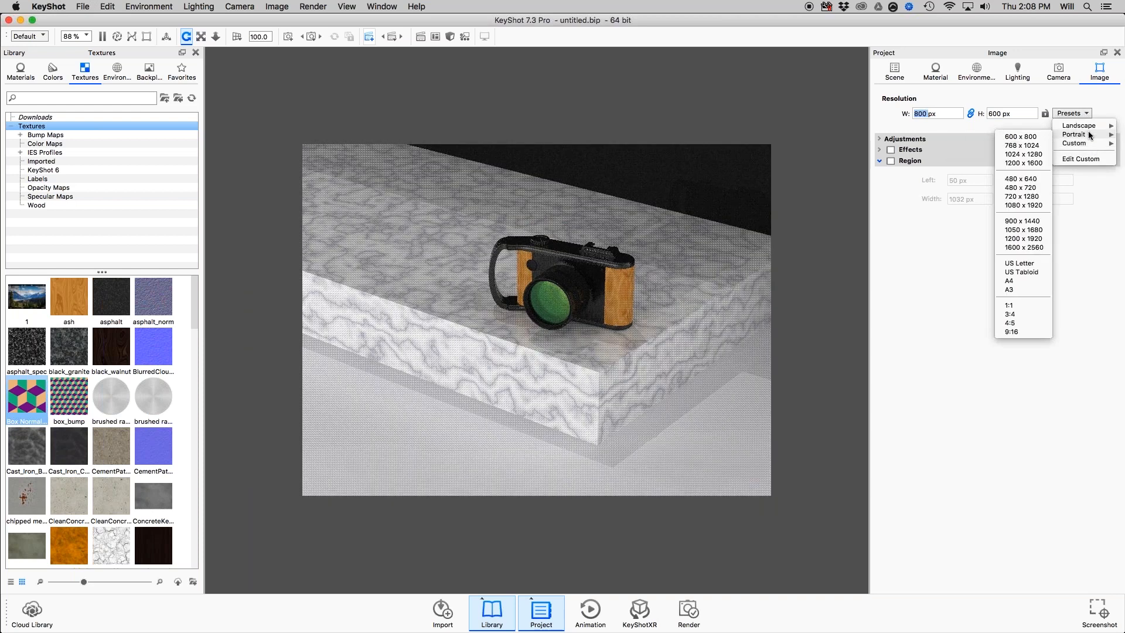
left_click(1093, 159)
left_click(683, 388)
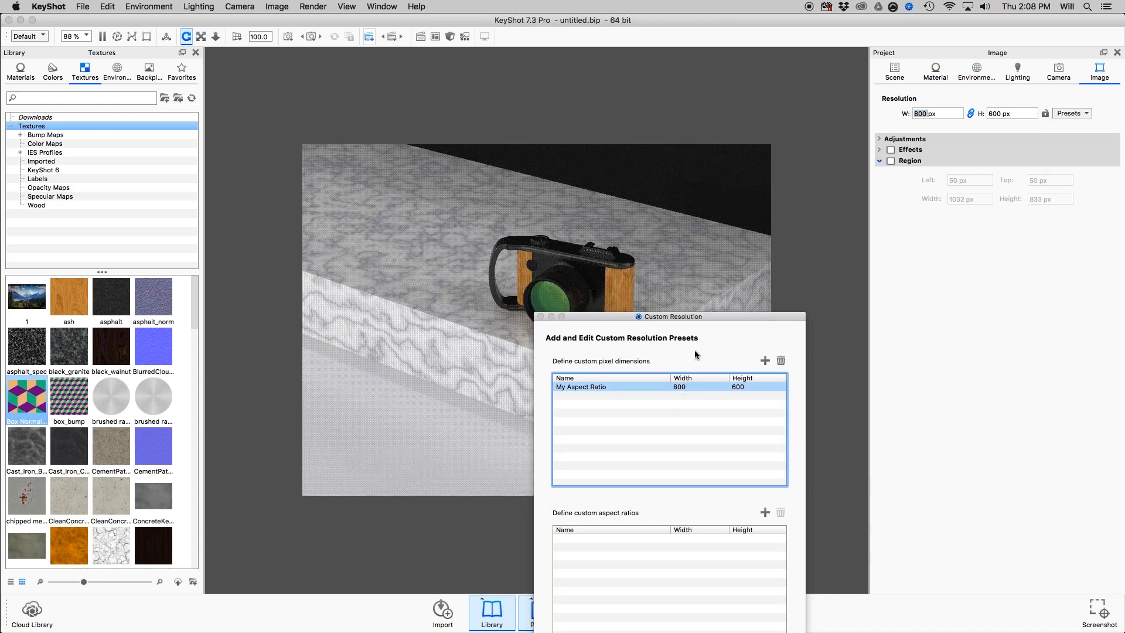
left_click_drag(706, 316, 665, 156)
double_click(644, 229)
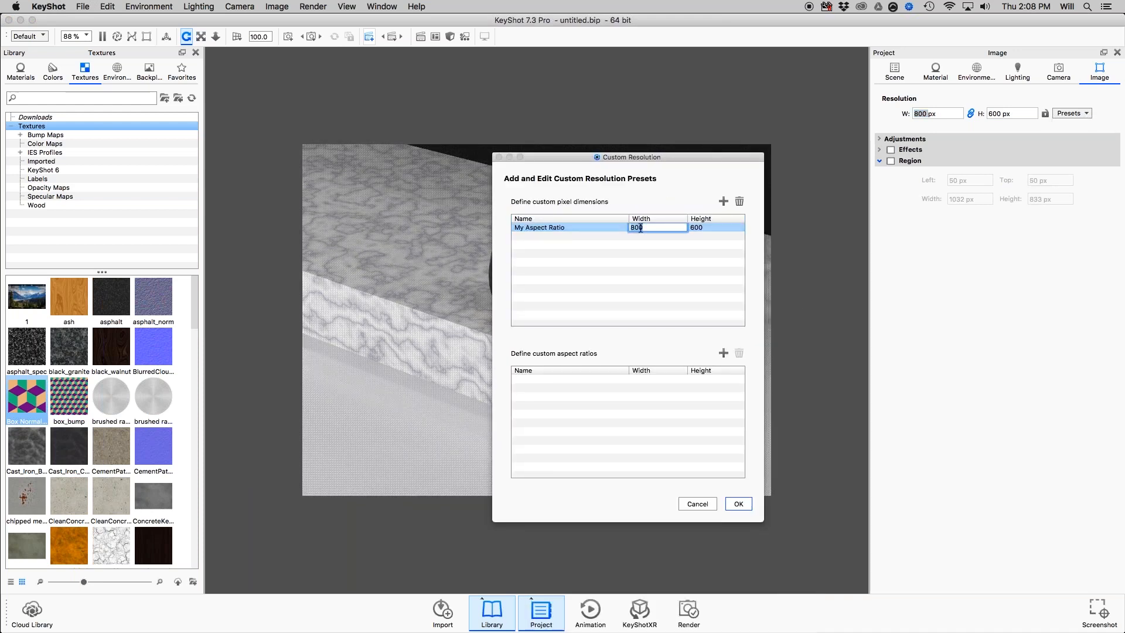
type("1000")
key("Return")
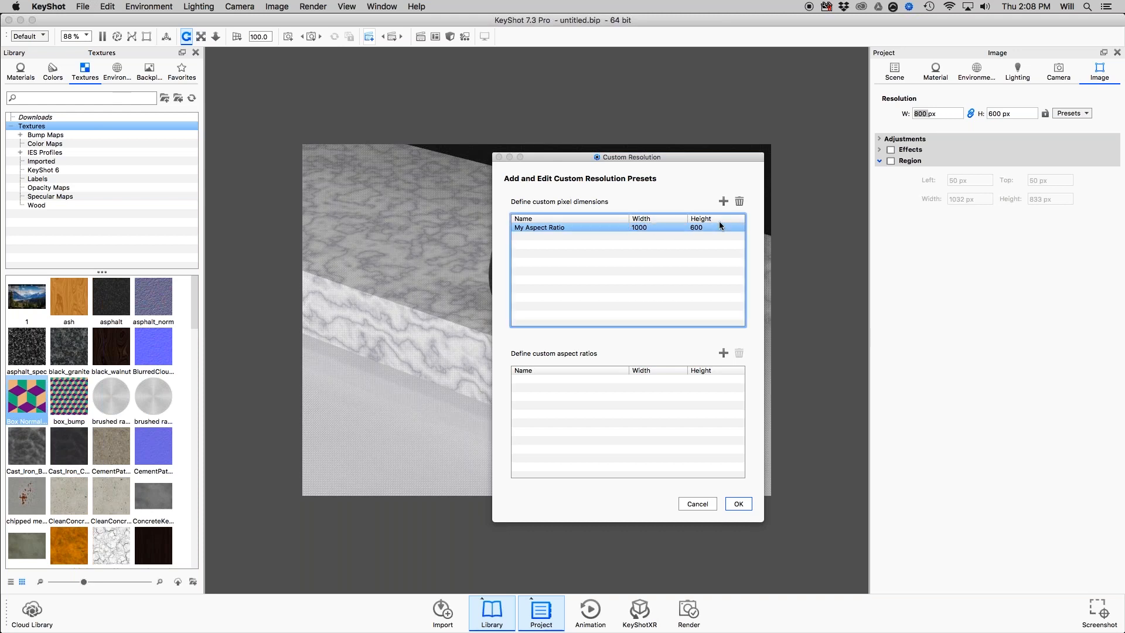
double_click(705, 227)
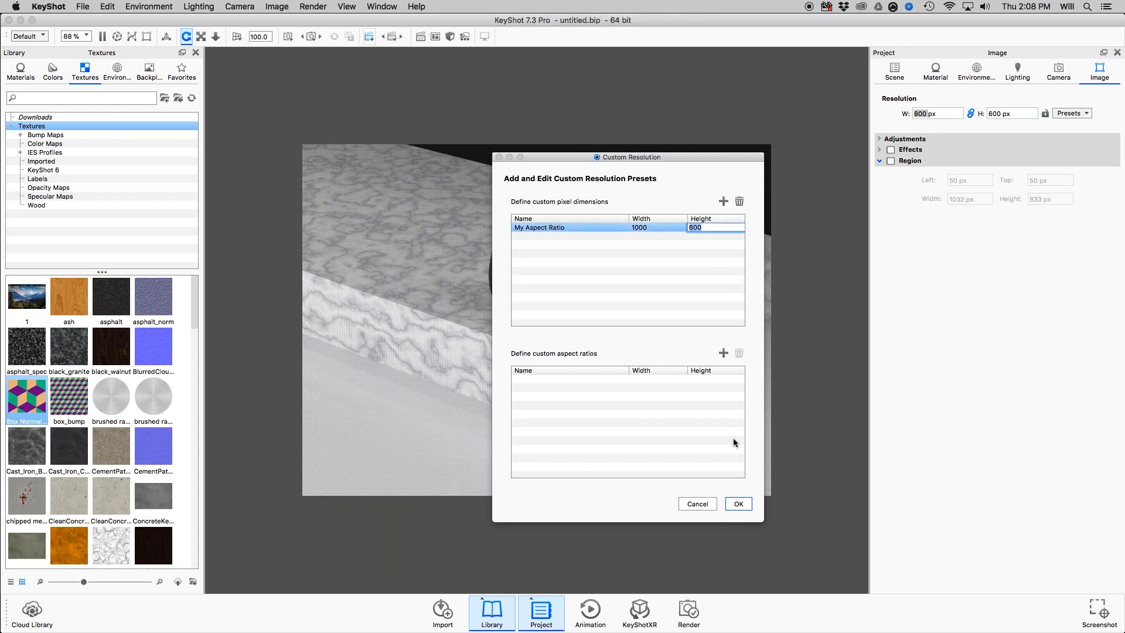
left_click(740, 504)
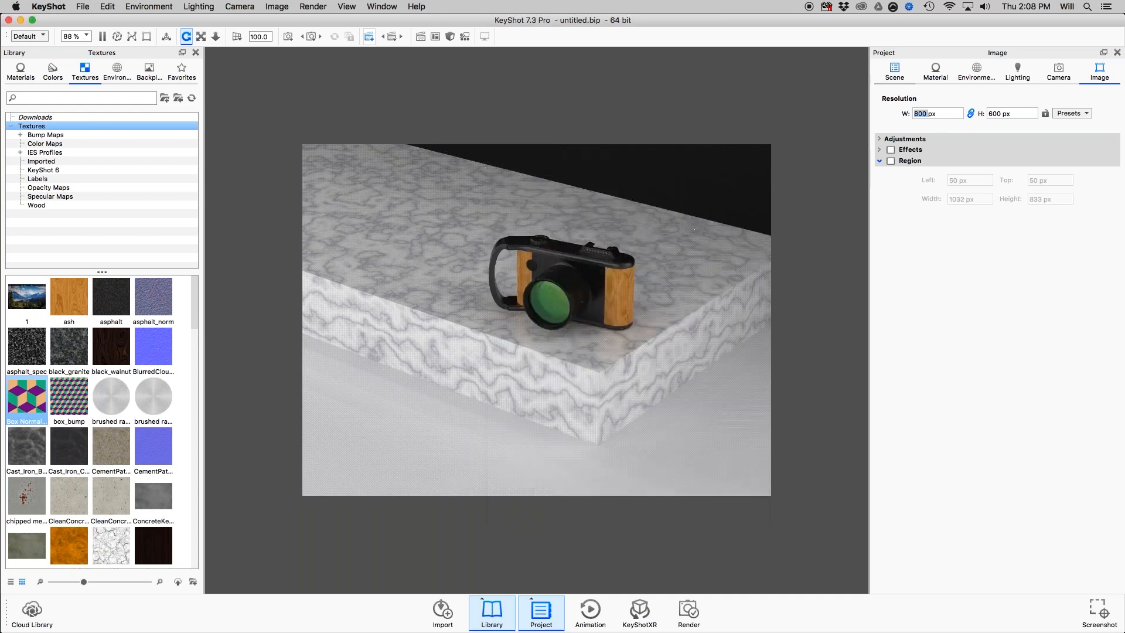
Apply the edited My Aspect Ratio (1000 x 600) preset to the image.
left_click(1072, 113)
mouse_move(1070, 144)
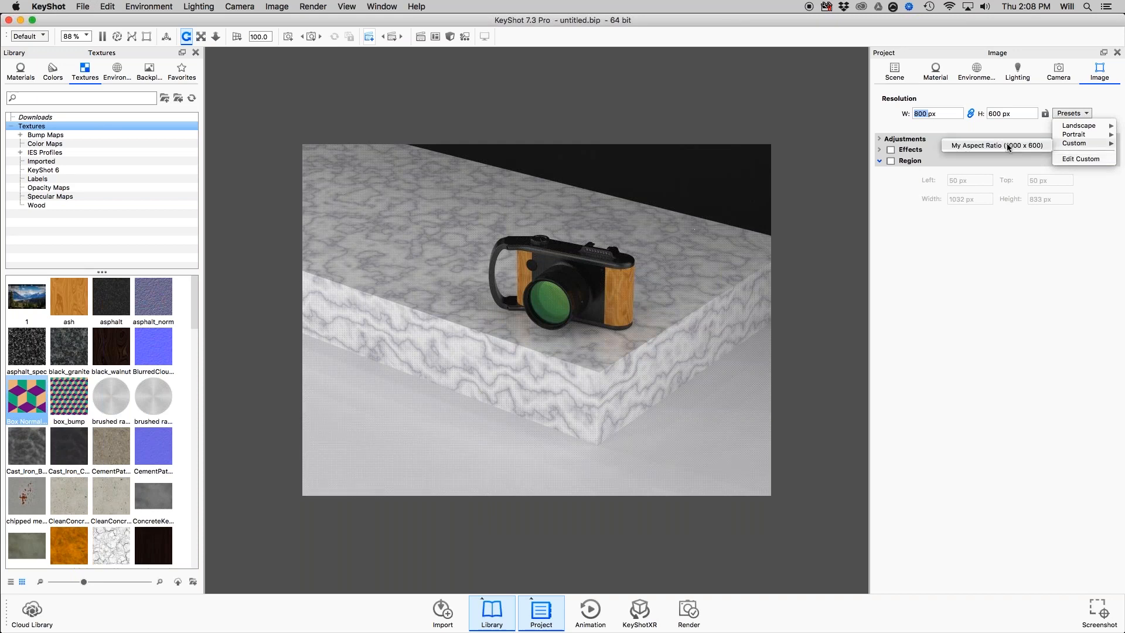
left_click(1007, 143)
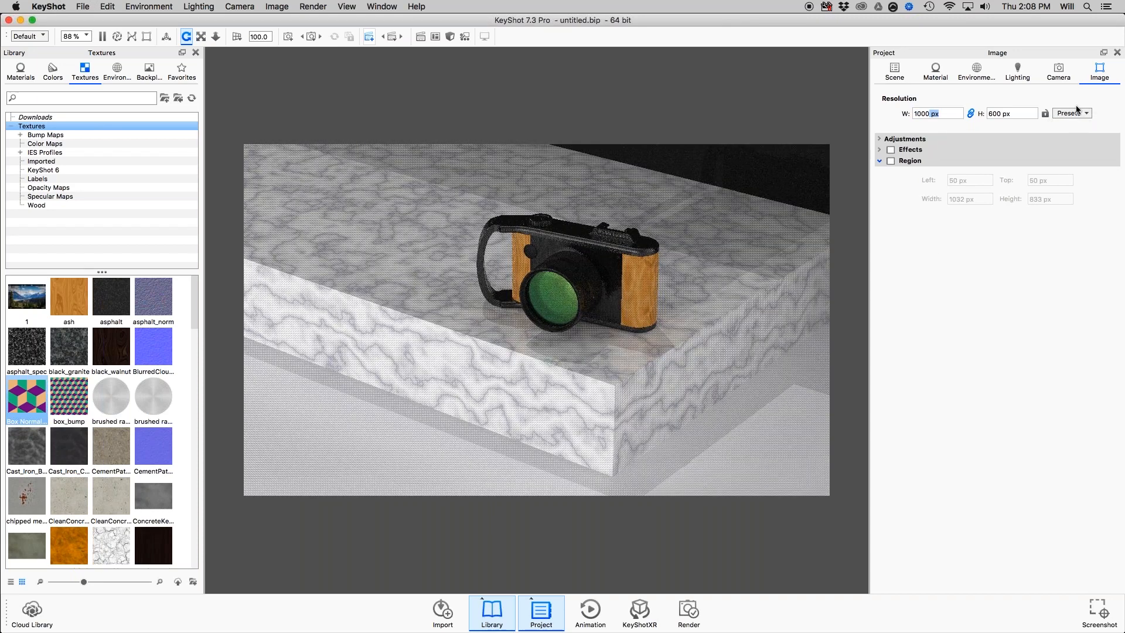
Return to the scene tree and apply the landscape 1920 x 1080 resolution preset to the image.
left_click(894, 71)
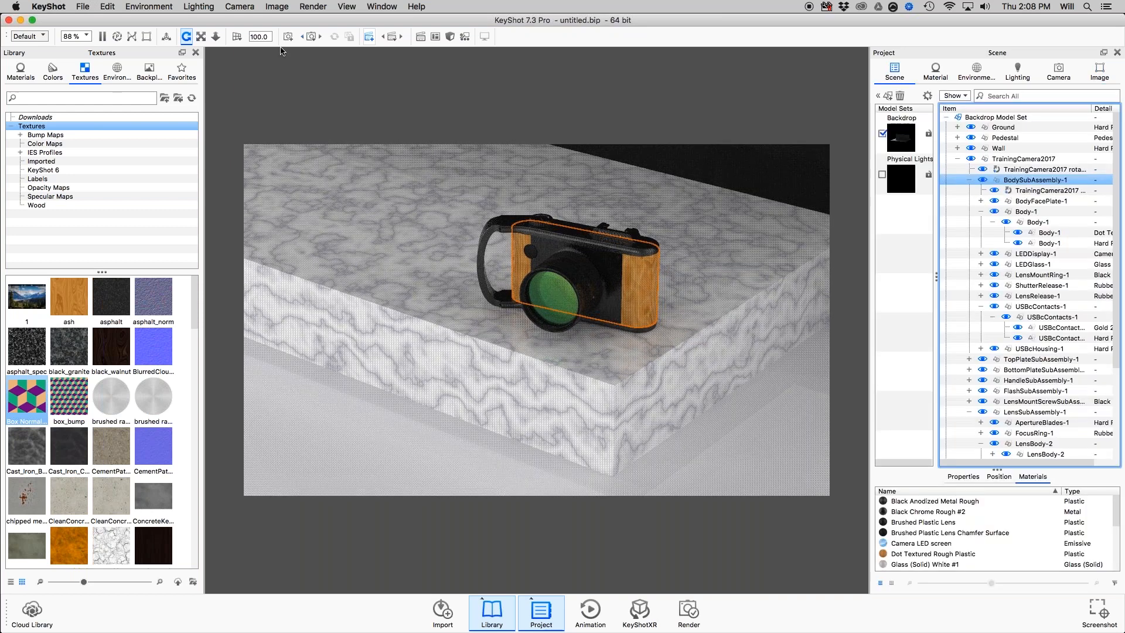
left_click(285, 7)
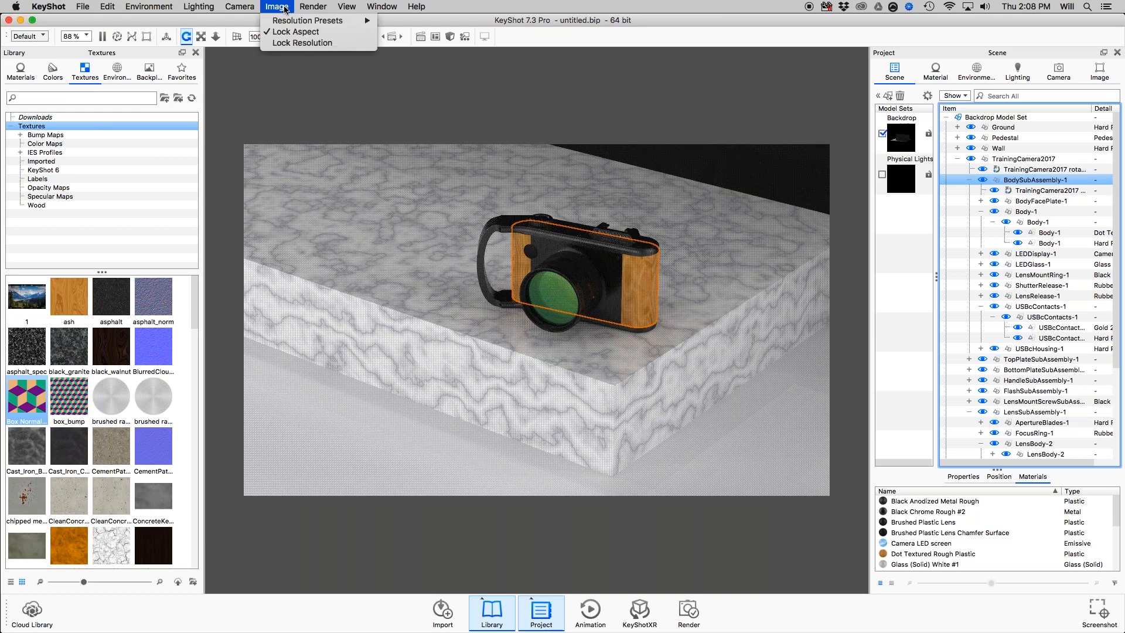
mouse_move(289, 23)
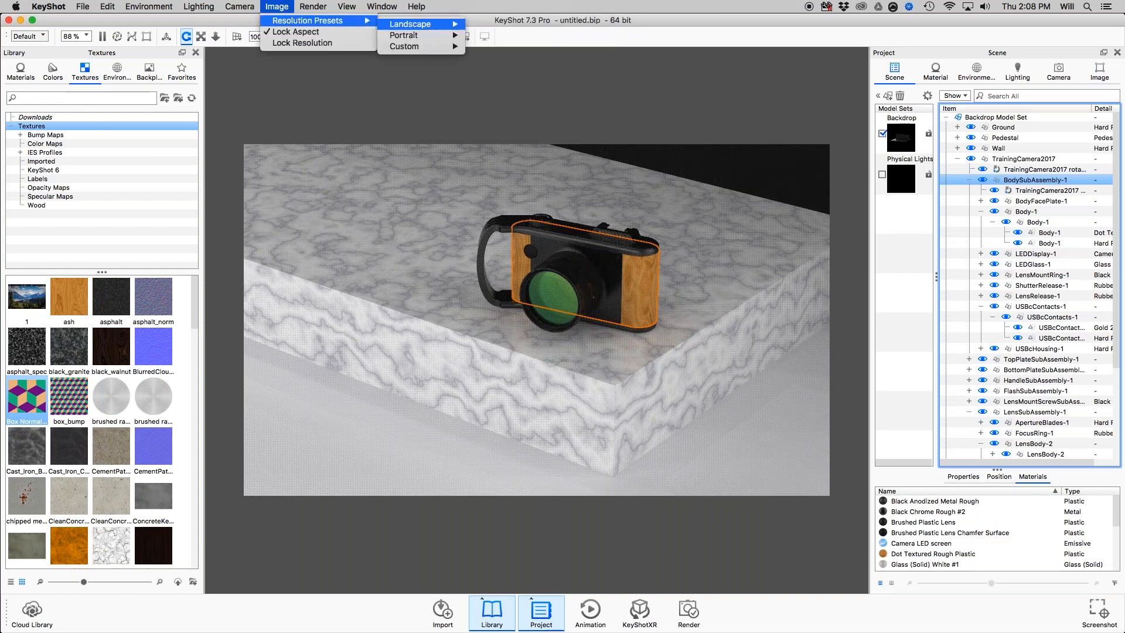
mouse_move(422, 24)
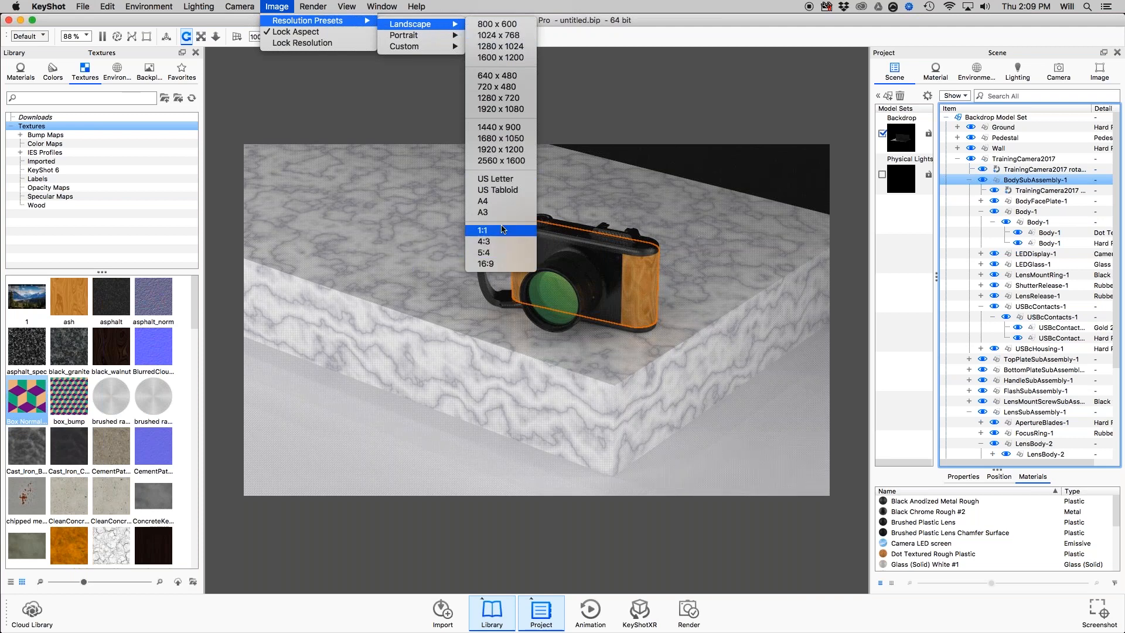
key("Down")
key("Down")
key("Down")
key("Down")
key("Down")
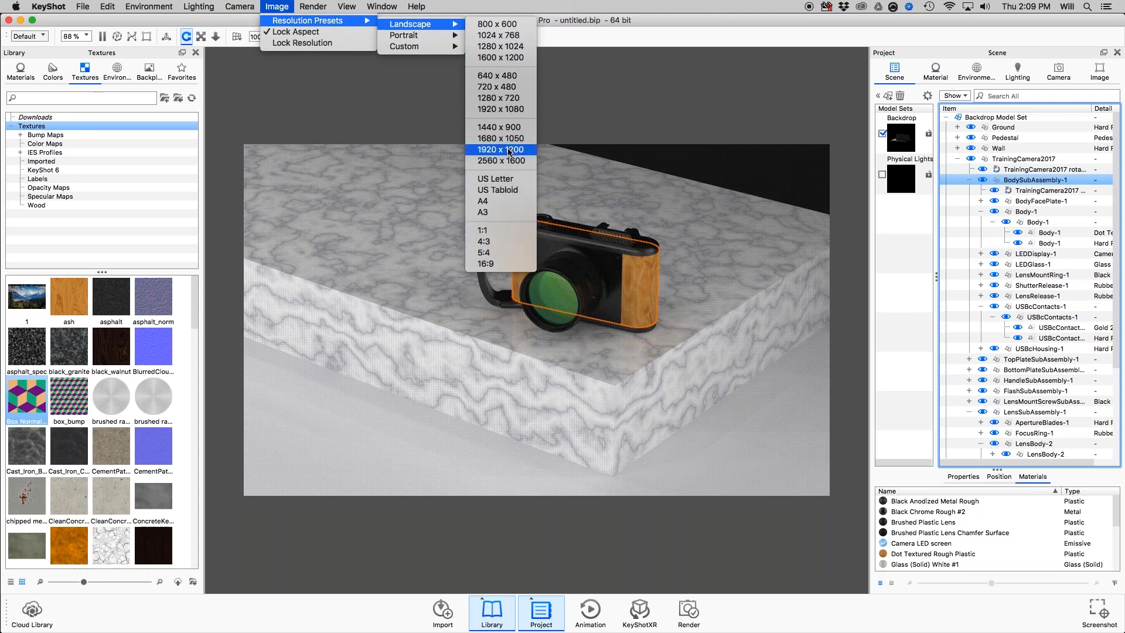
key("Down")
key("Down")
key("Down")
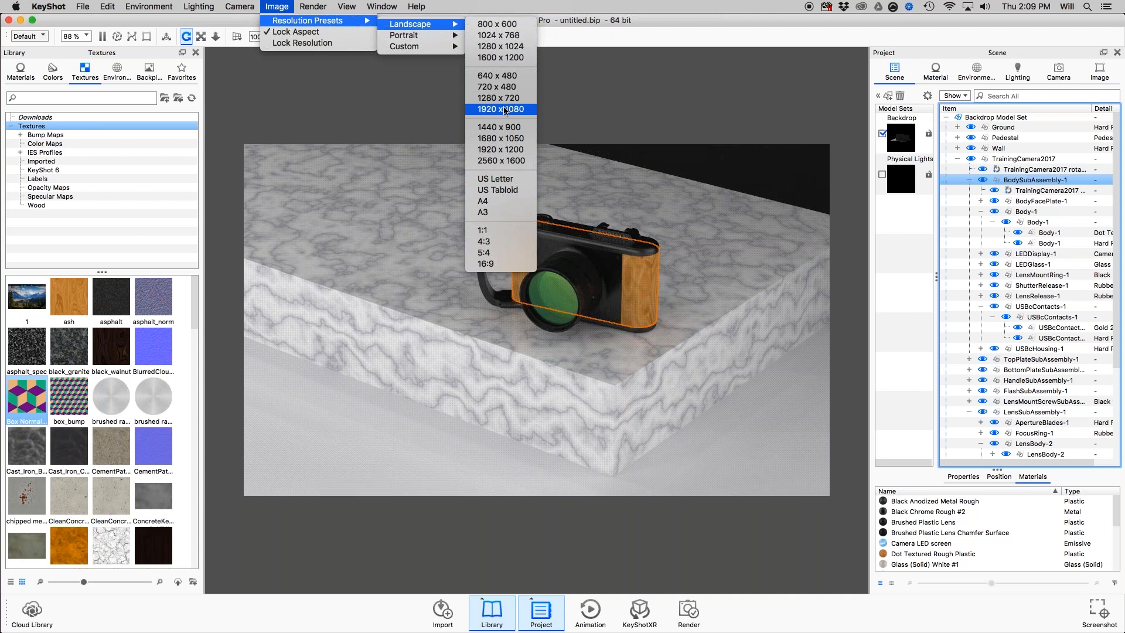
left_click(502, 109)
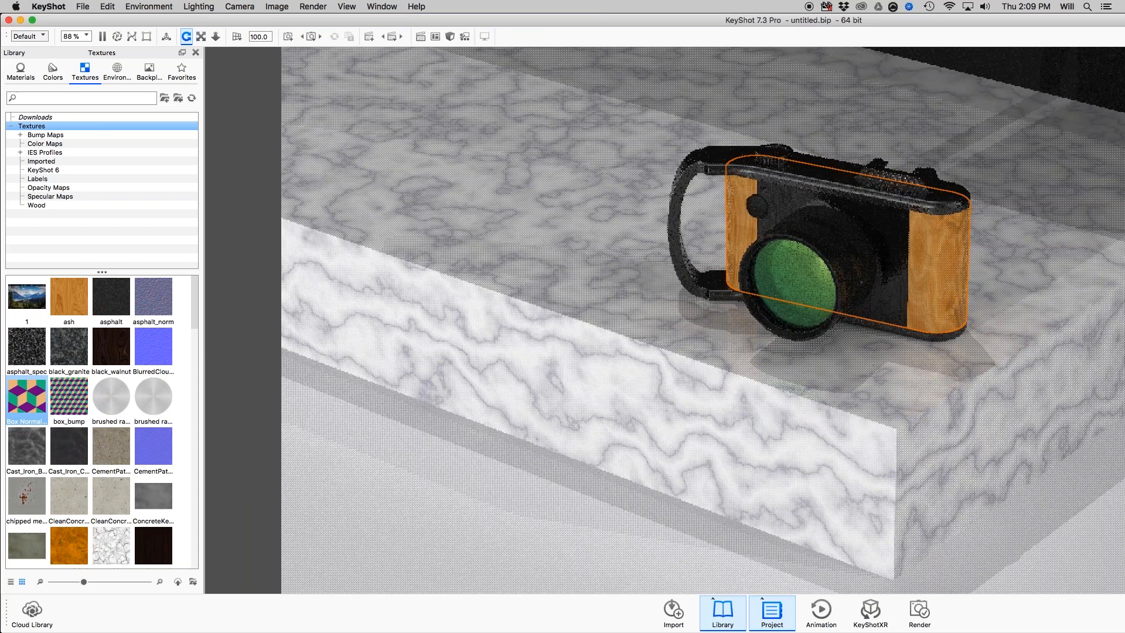
Look up which custom resolution presets are available for the image.
left_click(277, 6)
mouse_move(286, 22)
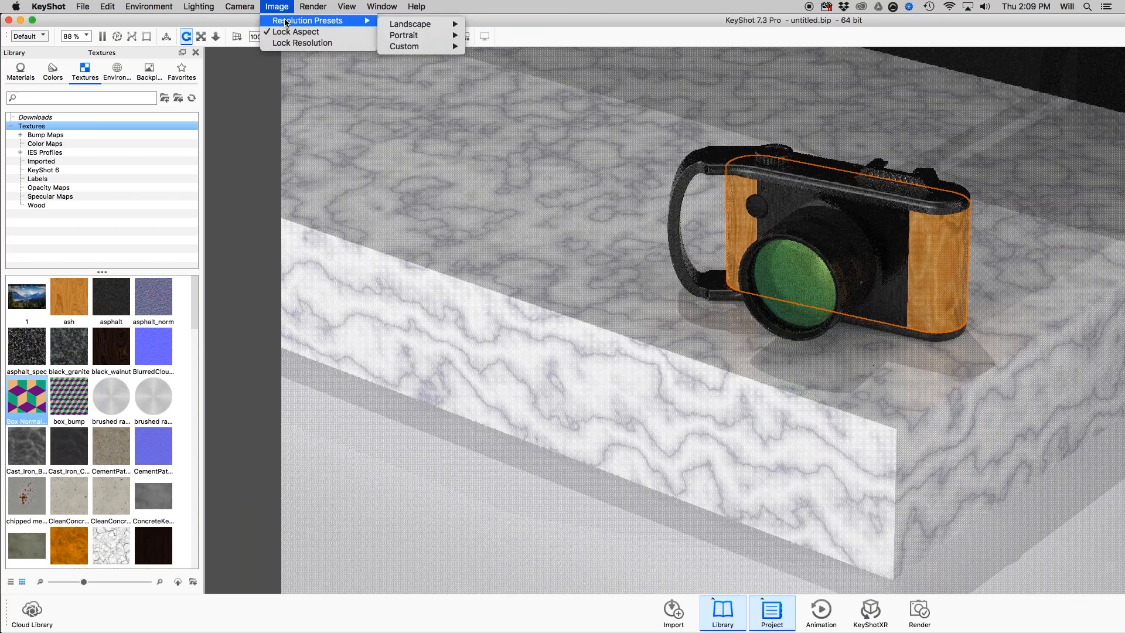
mouse_move(410, 47)
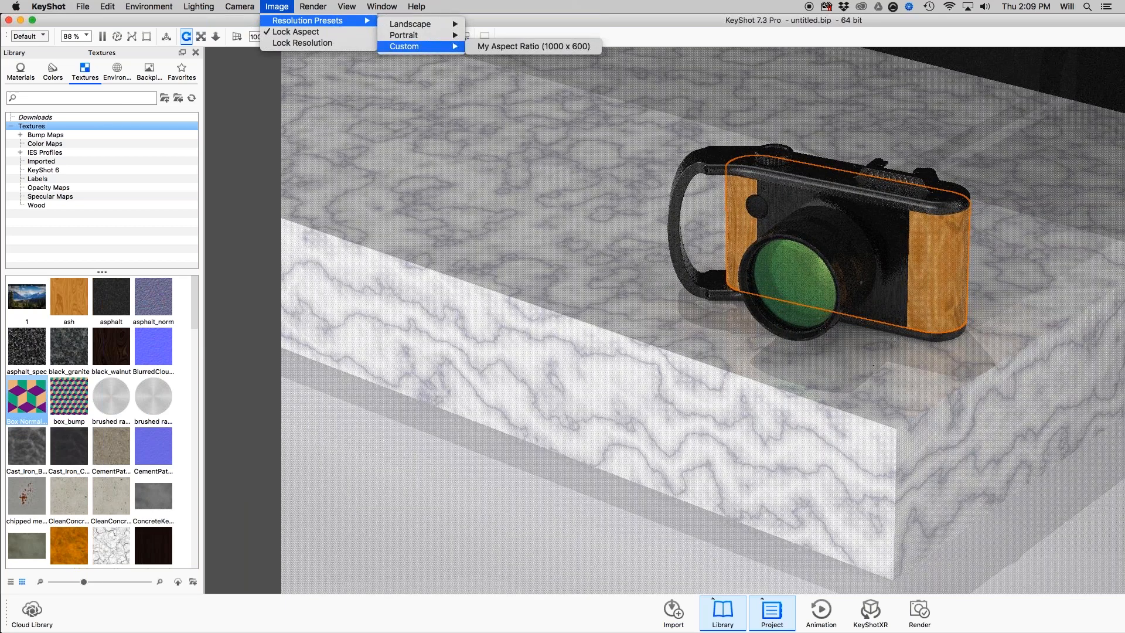
left_click(493, 46)
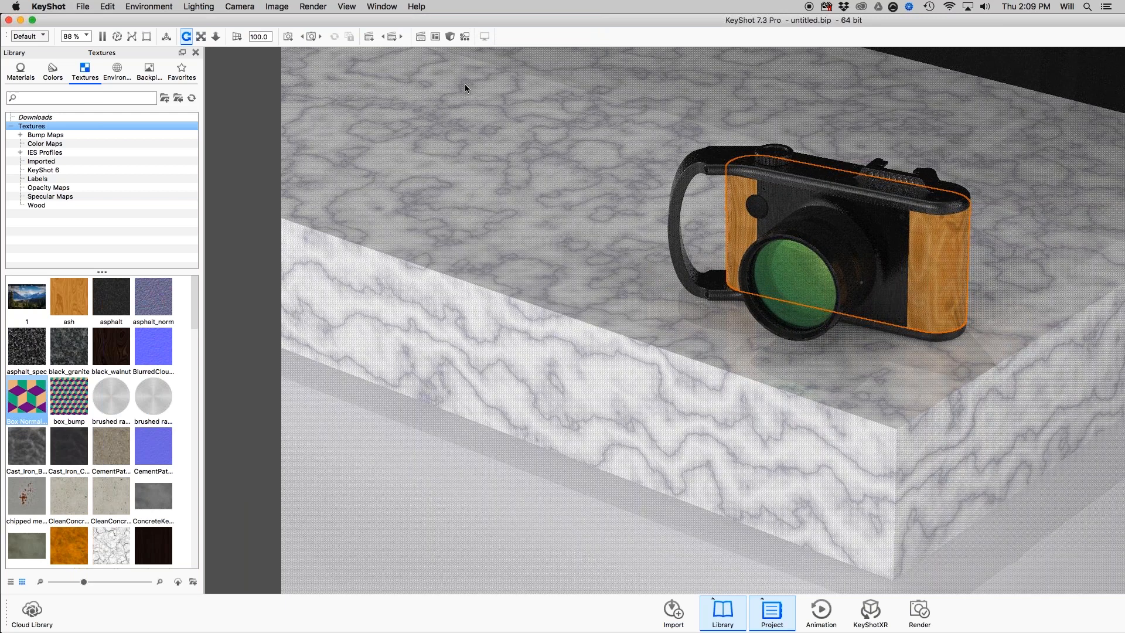
Toggle the image's aspect lock off and on again, and lock its resolution.
left_click(284, 7)
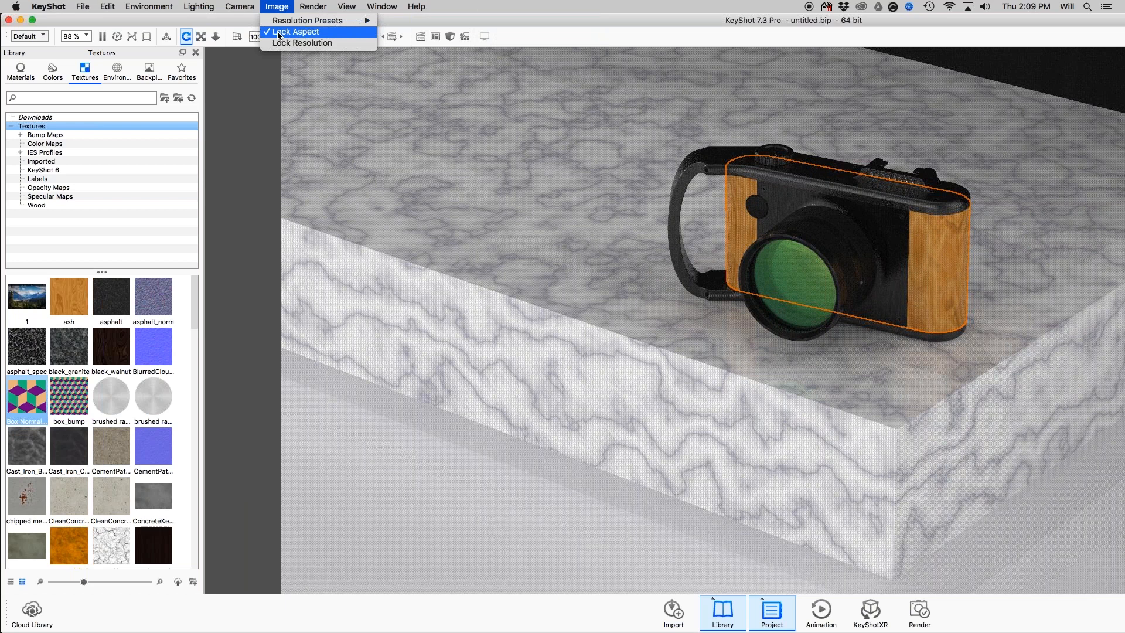
left_click(279, 33)
left_click(313, 7)
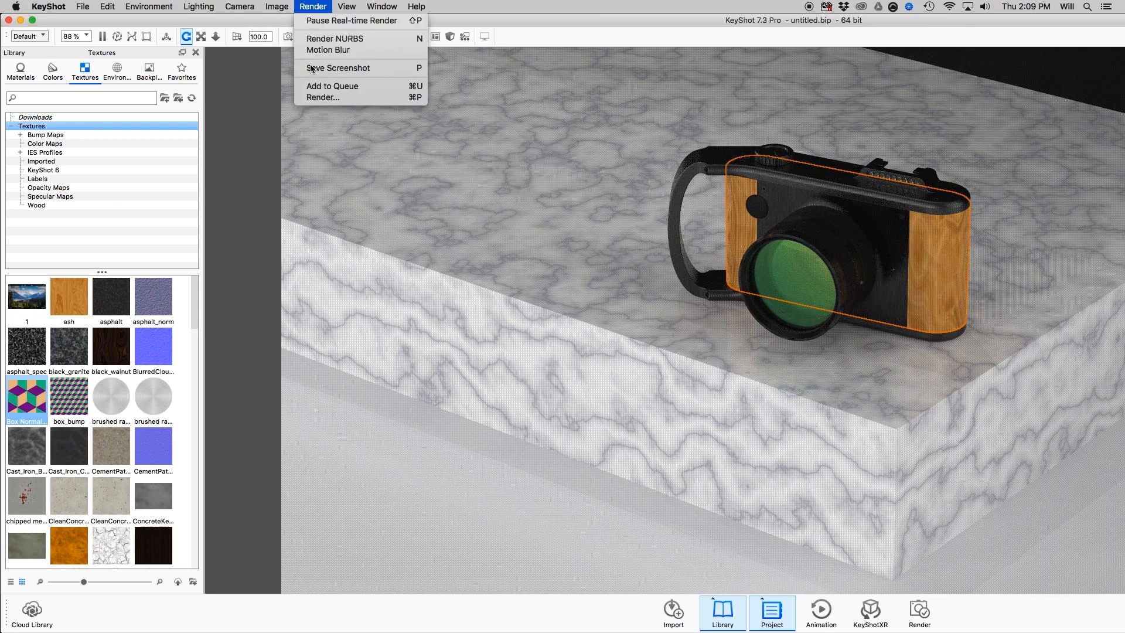
mouse_move(277, 6)
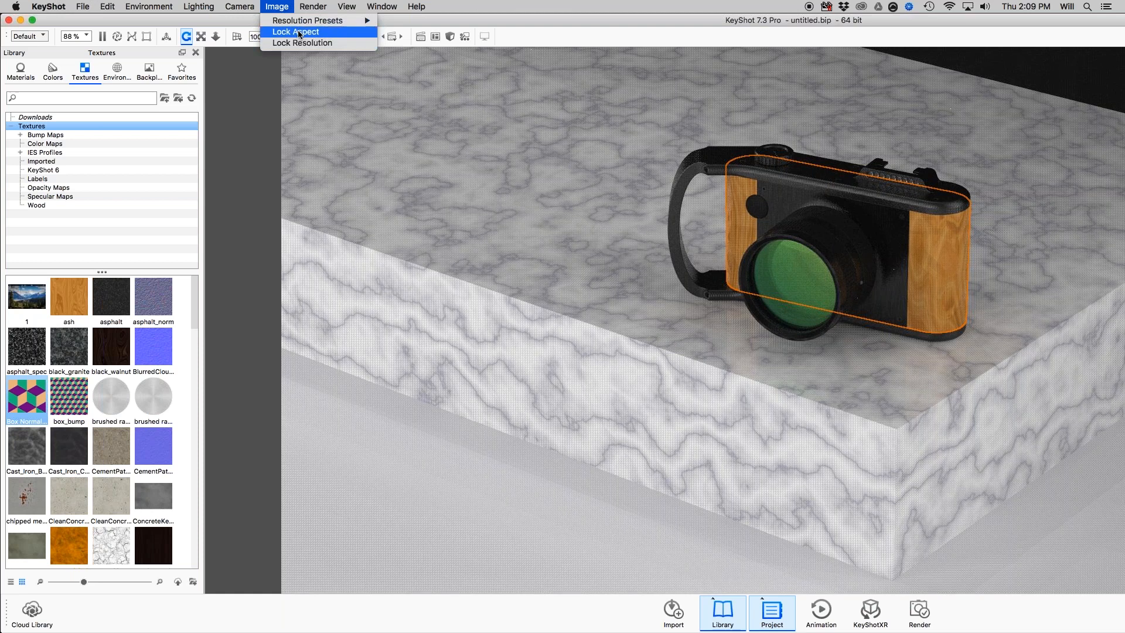
left_click(298, 33)
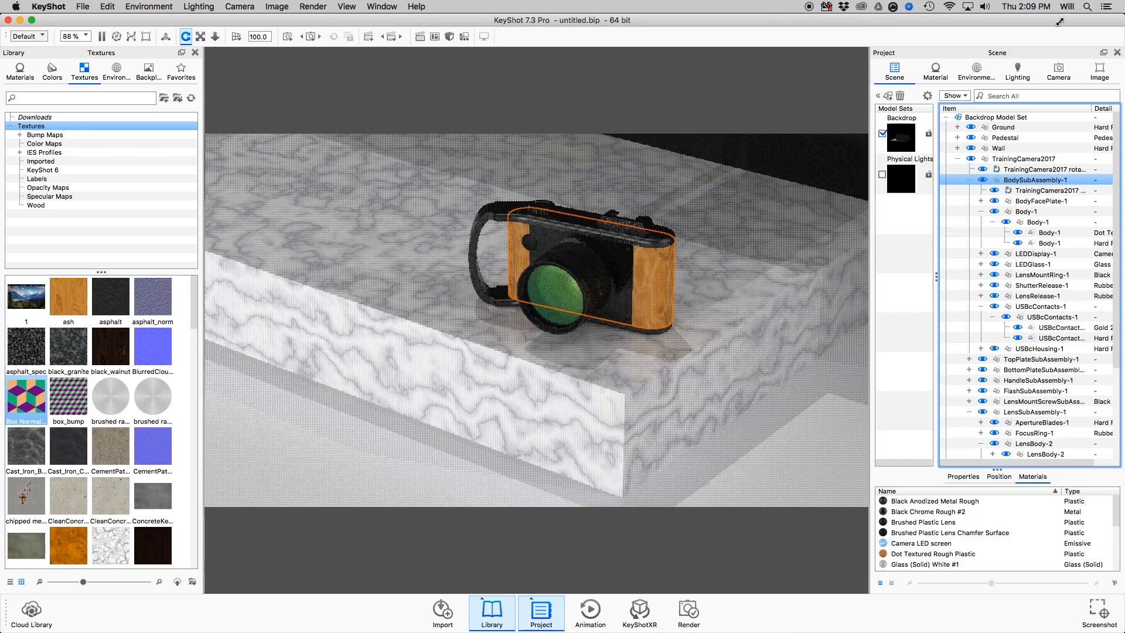
Resize the program window narrower and wider to examine how the real-time image scales with both locks active.
left_click_drag(1060, 22, 1123, 14)
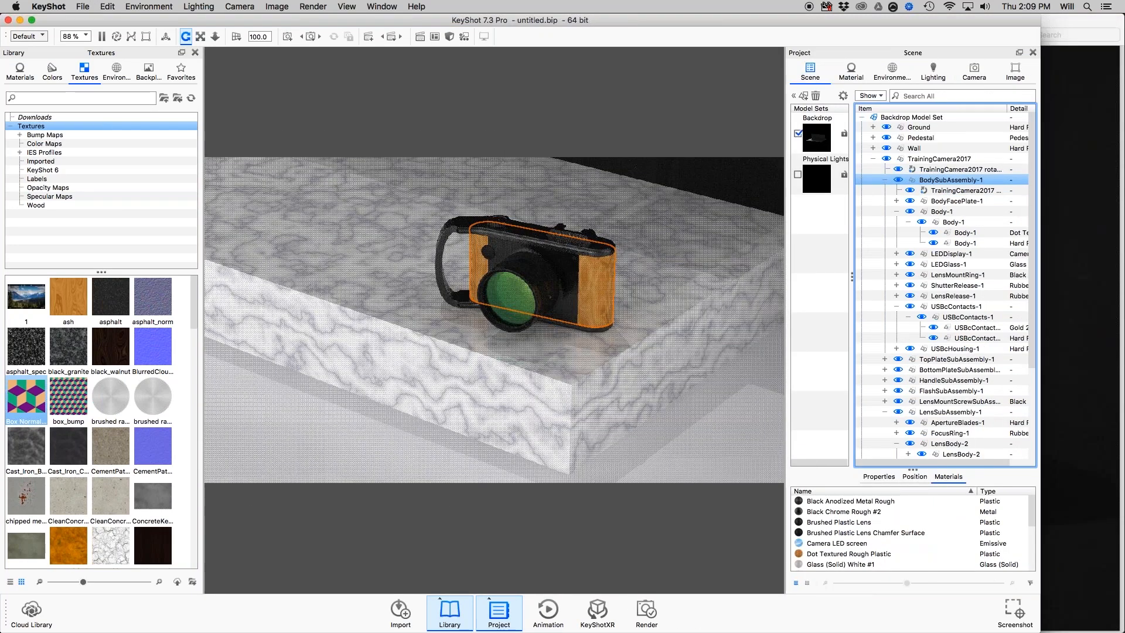
left_click(276, 7)
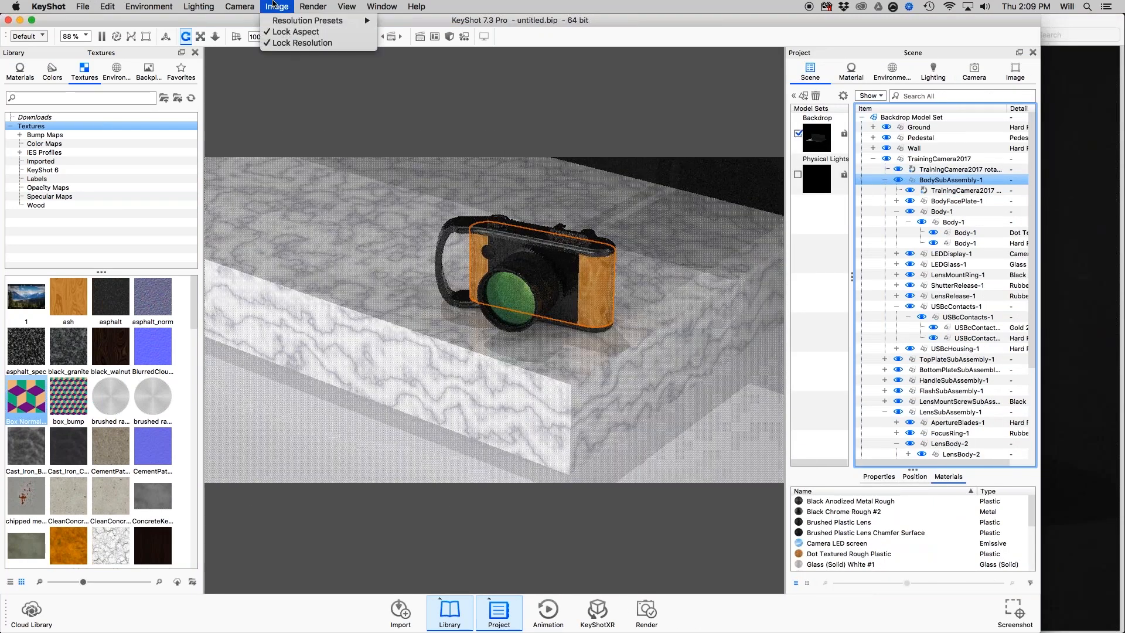
left_click(851, 72)
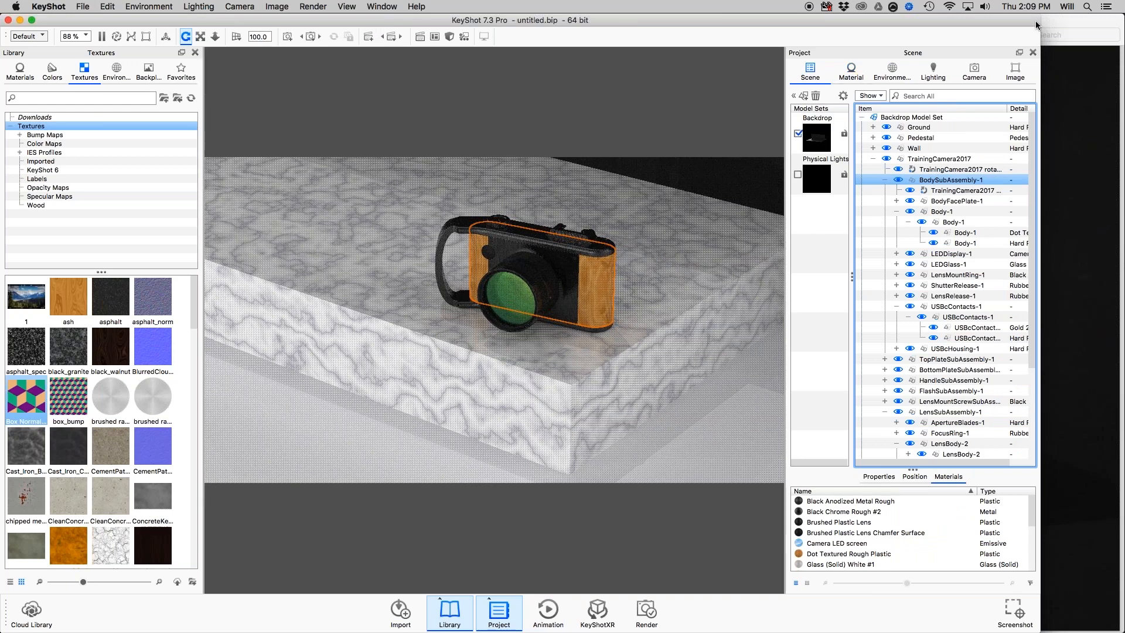
left_click_drag(1036, 26, 914, 13)
left_click_drag(769, 18, 1123, 13)
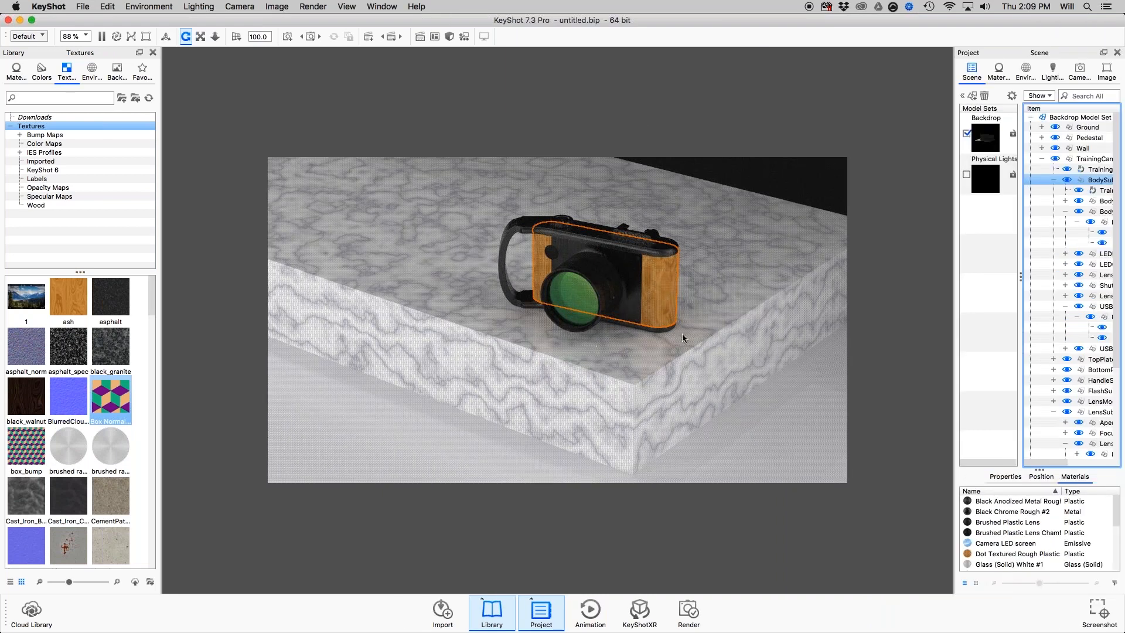
Inspect the still-image output resolution in the render settings and close them without rendering.
left_click(696, 614)
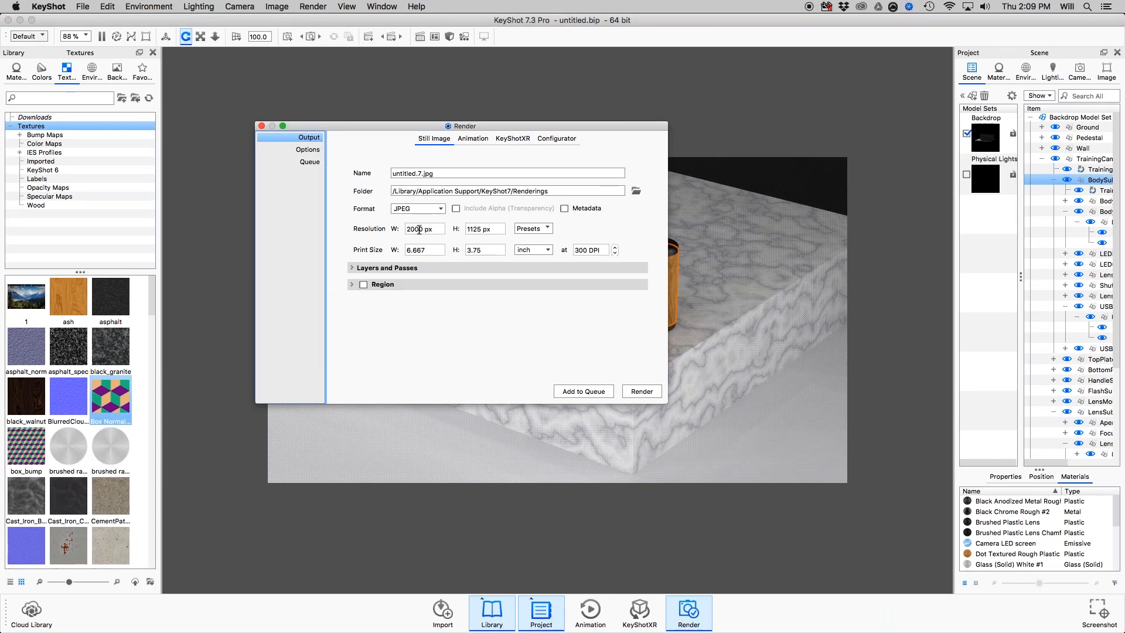
left_click_drag(435, 229, 398, 228)
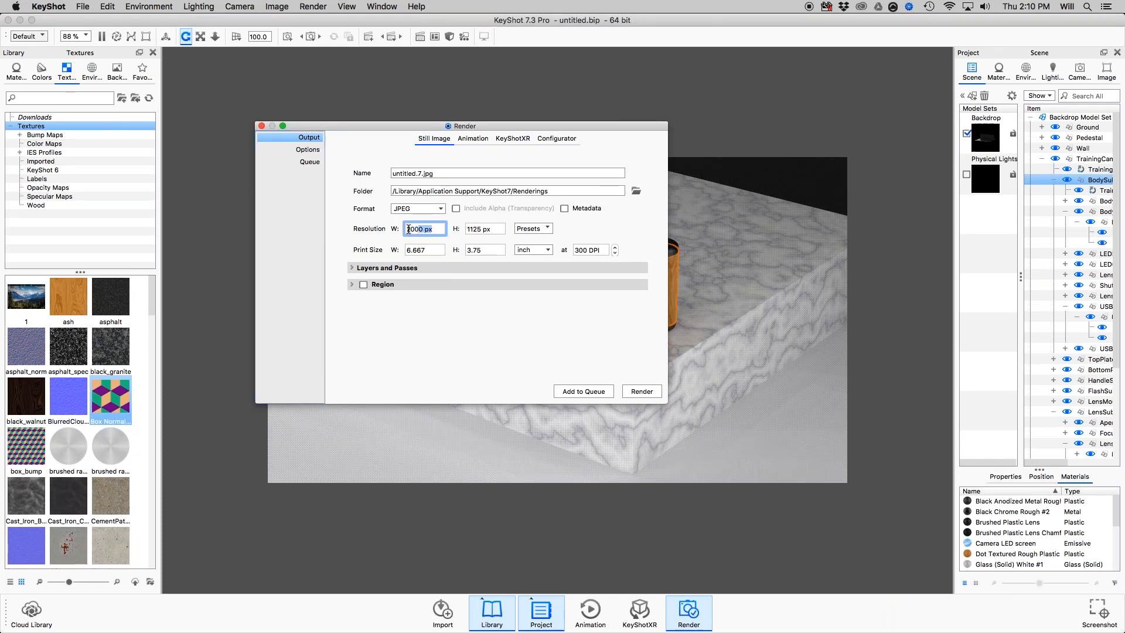
left_click(417, 229)
double_click(417, 229)
double_click(416, 229)
left_click(261, 126)
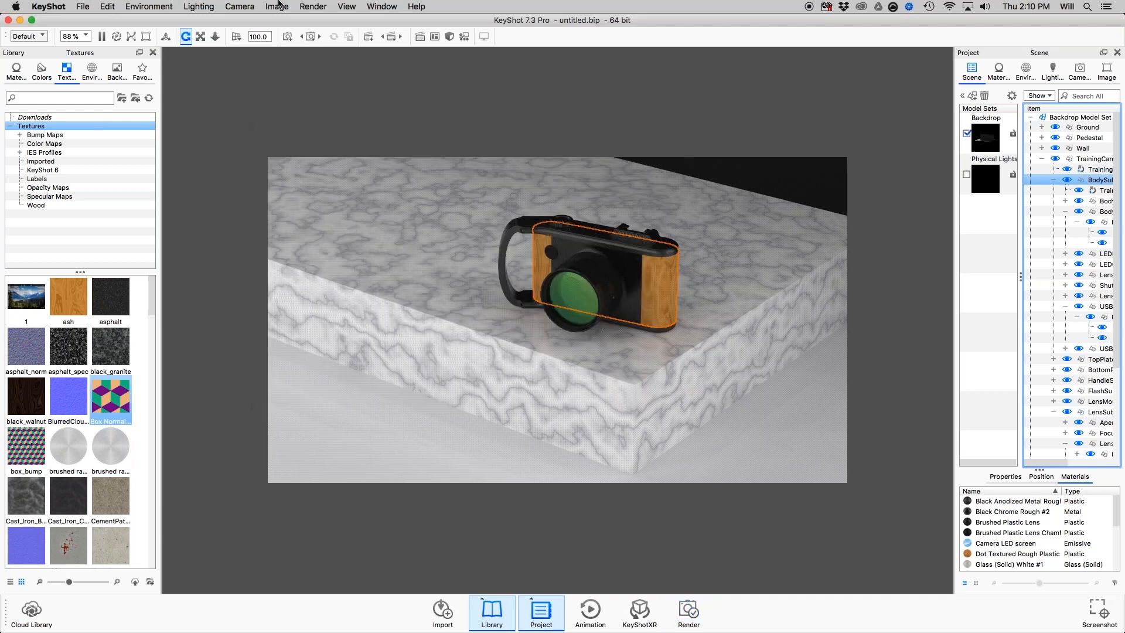
Show the project's image resolution settings and apply the landscape 1:1 preset to the image.
left_click(276, 7)
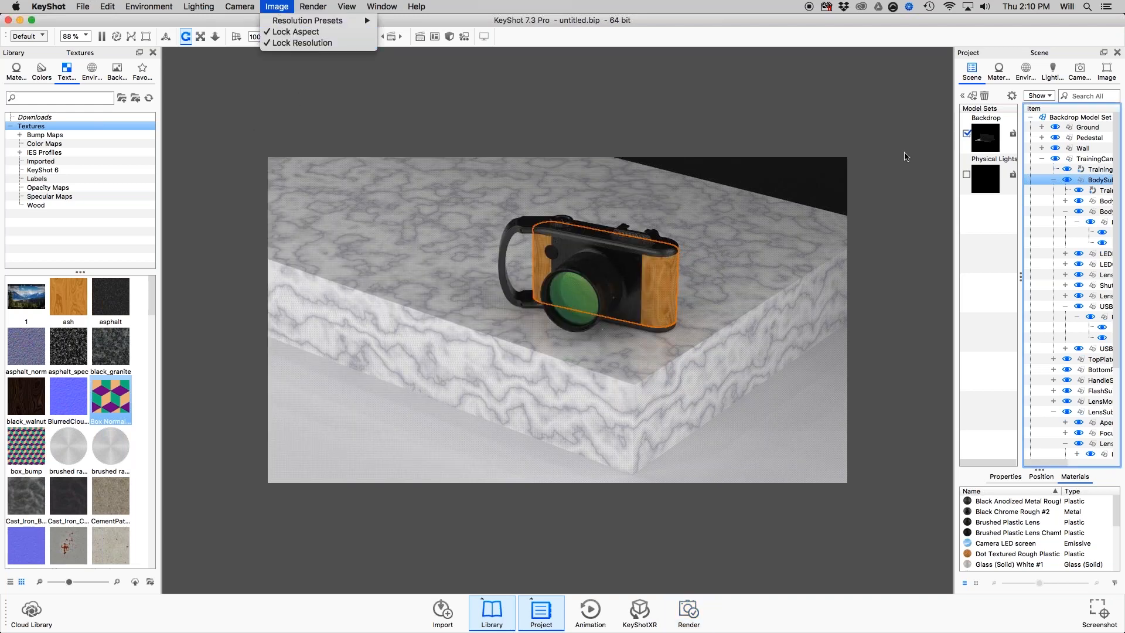
left_click(1102, 73)
left_click(1105, 72)
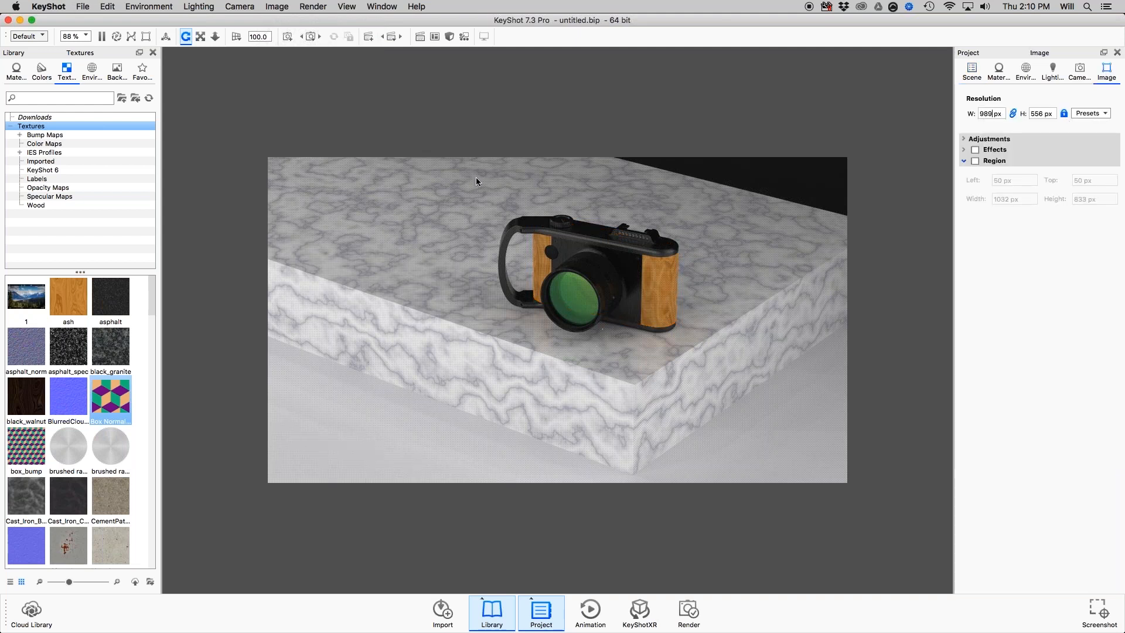
left_click(273, 6)
mouse_move(317, 20)
mouse_move(411, 23)
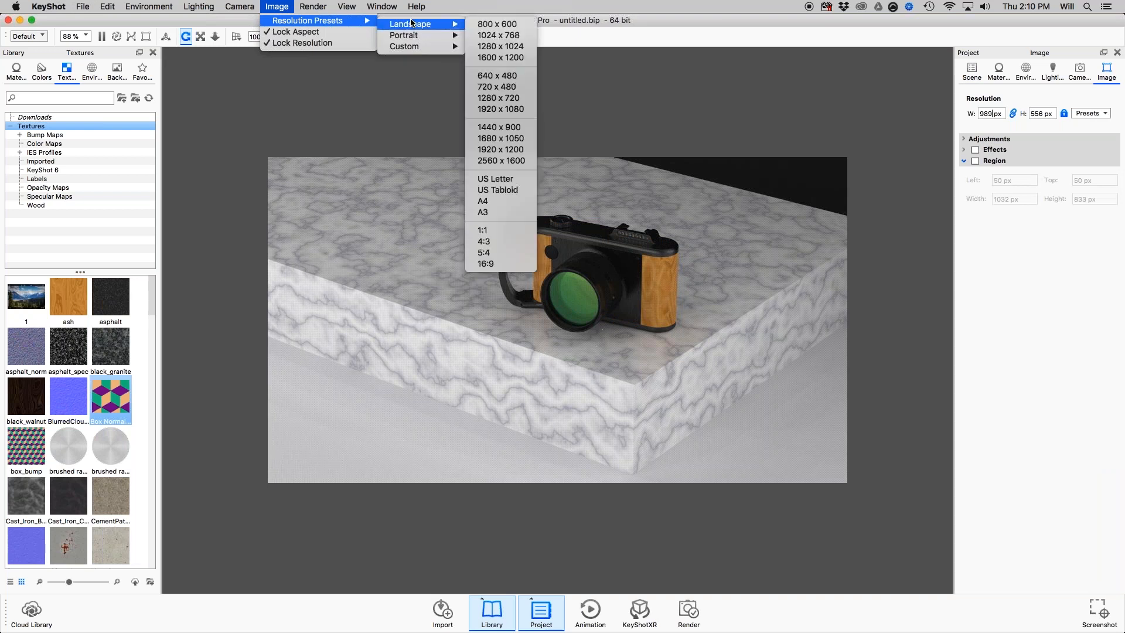
left_click(497, 231)
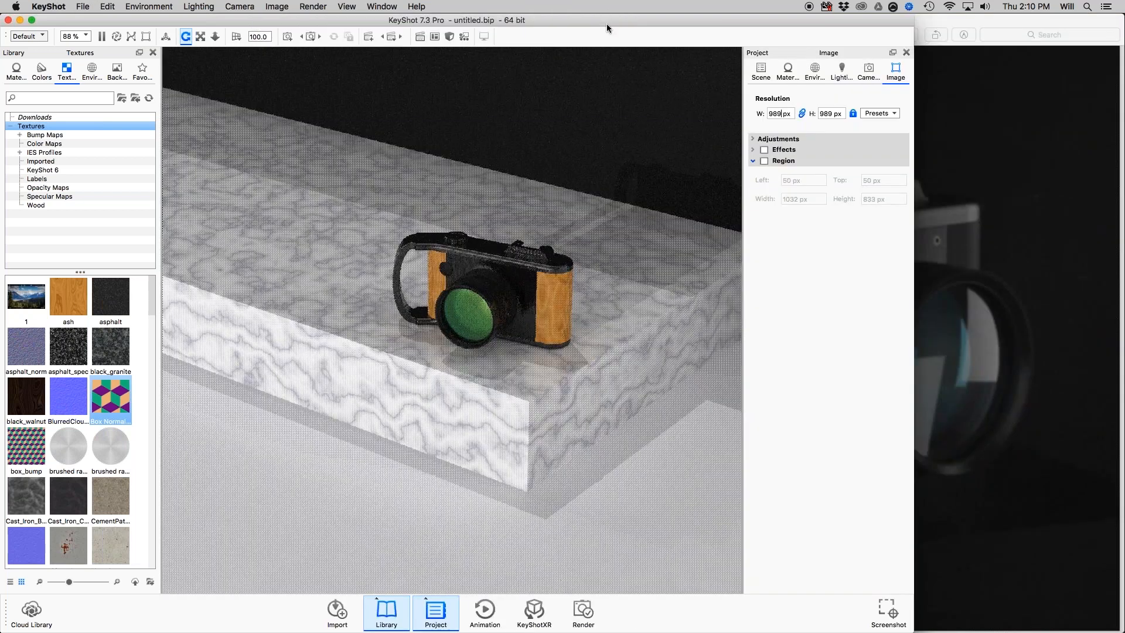
Restore the program window to full width and open the render settings.
double_click(717, 15)
left_click(689, 613)
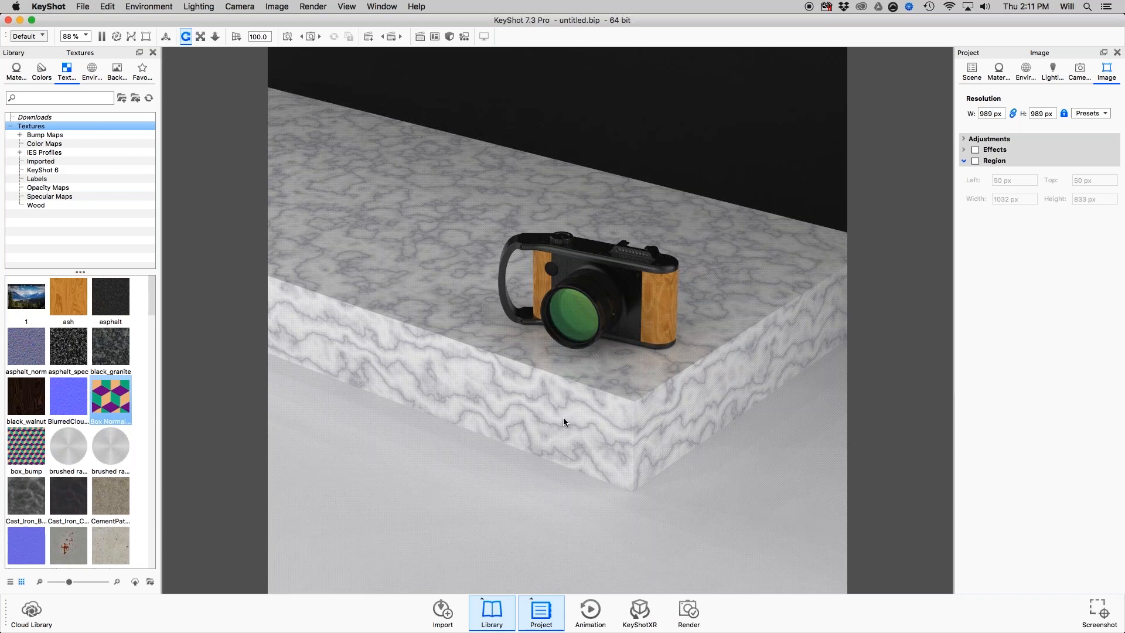
Show the scene tree in a wider project area and import TrainingCamera2017.SLDASM with Add to Scene into the active model set.
left_click(973, 72)
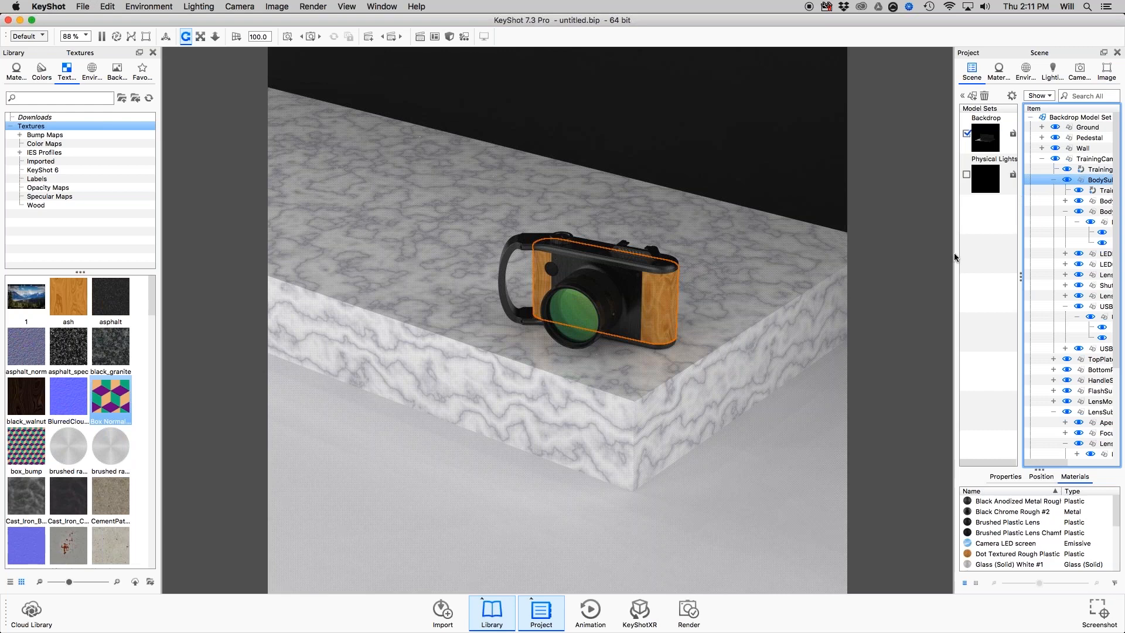
left_click_drag(946, 252, 857, 250)
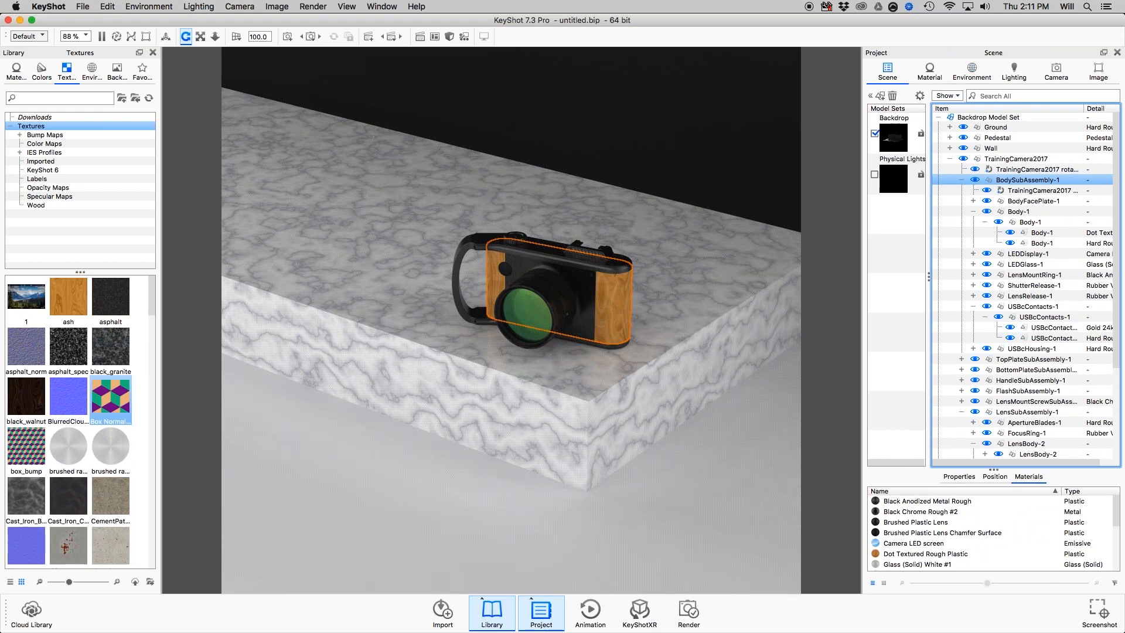
key("shift+Up")
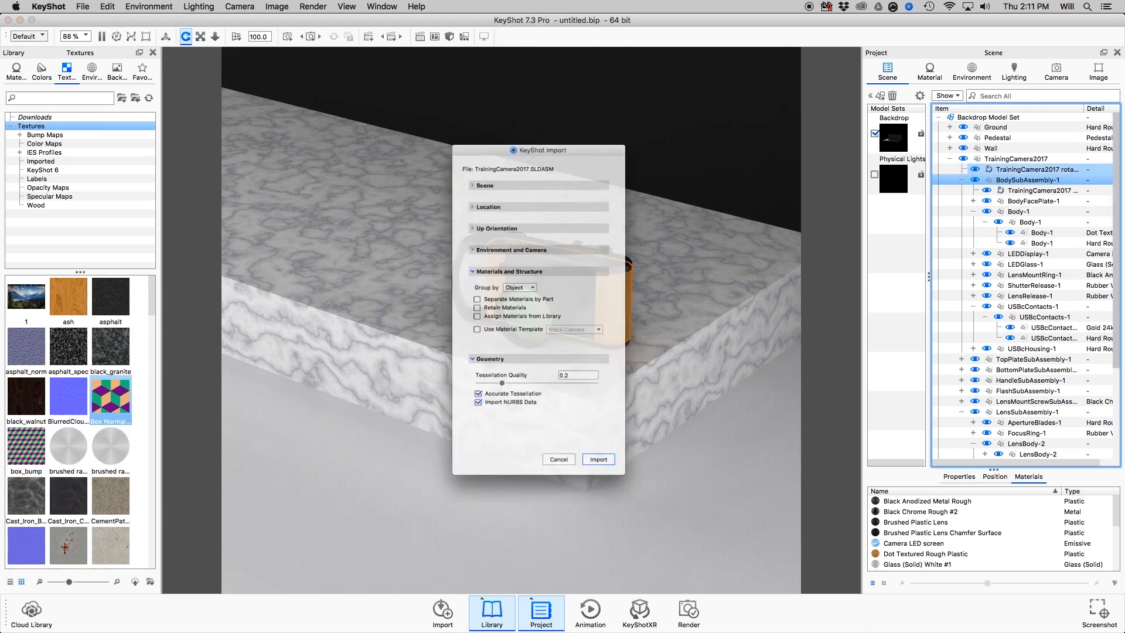
left_click(477, 165)
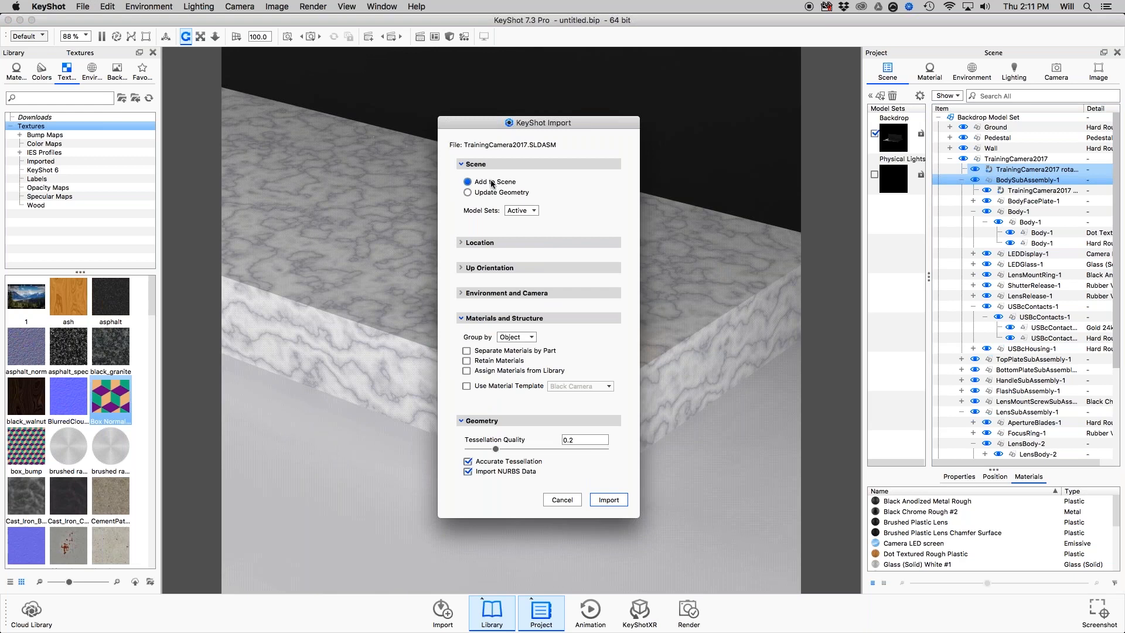
left_click(612, 500)
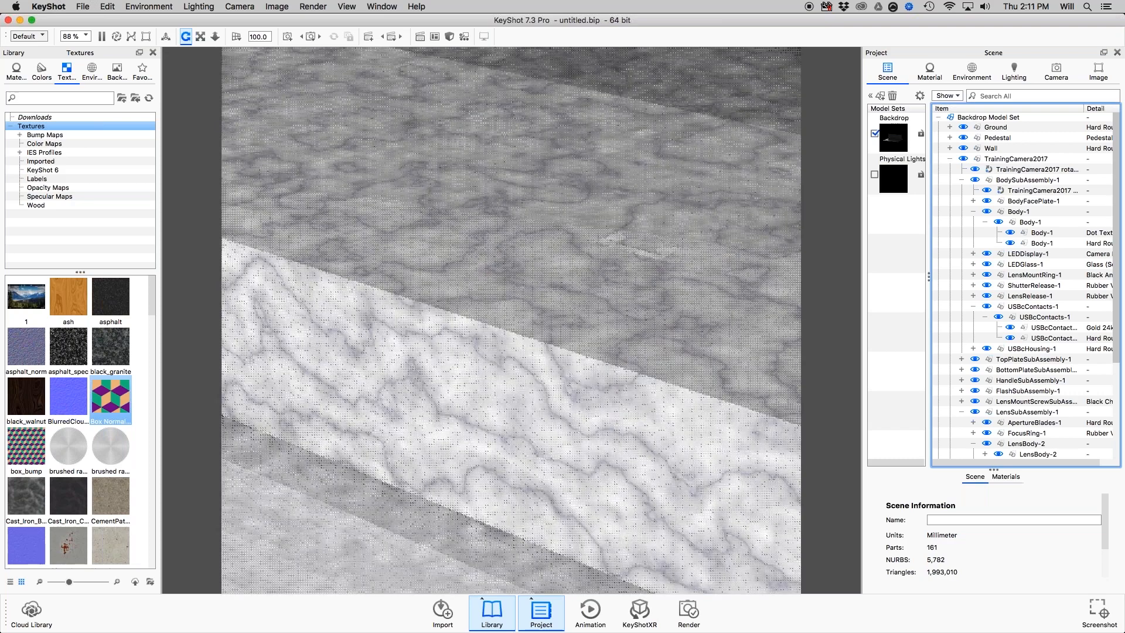
Collapse the original TrainingCamera2017 hierarchy in the scene tree and select the newly imported TrainingCamera2017 model.
scroll(544, 297, "down", 5)
left_click_drag(544, 296, 489, 262)
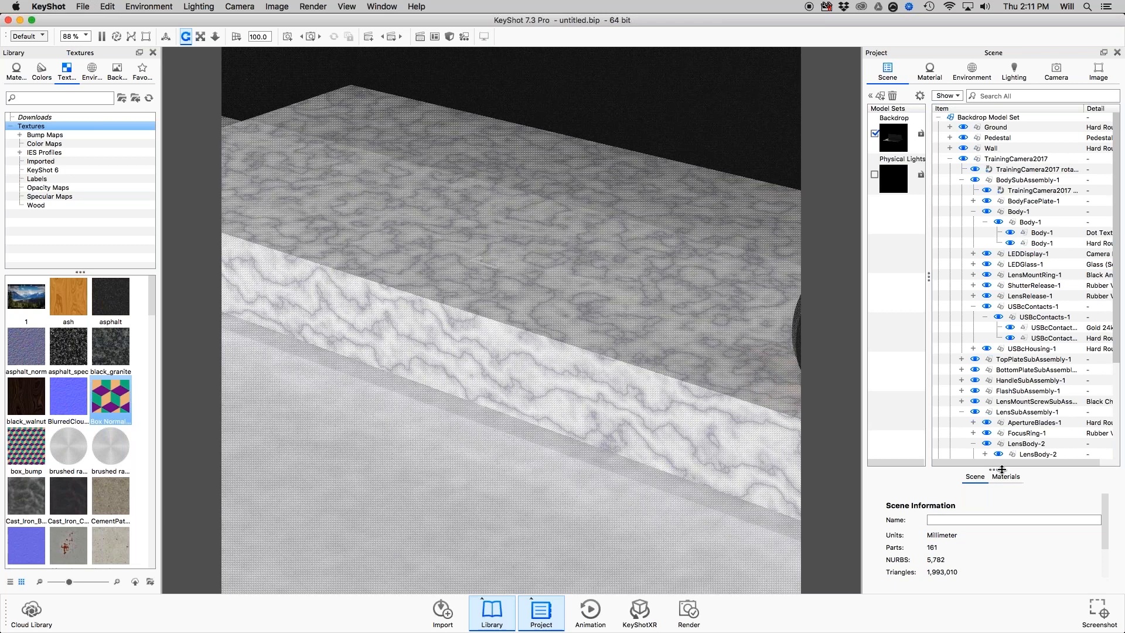
left_click(946, 151)
left_click(950, 158)
left_click(1009, 169)
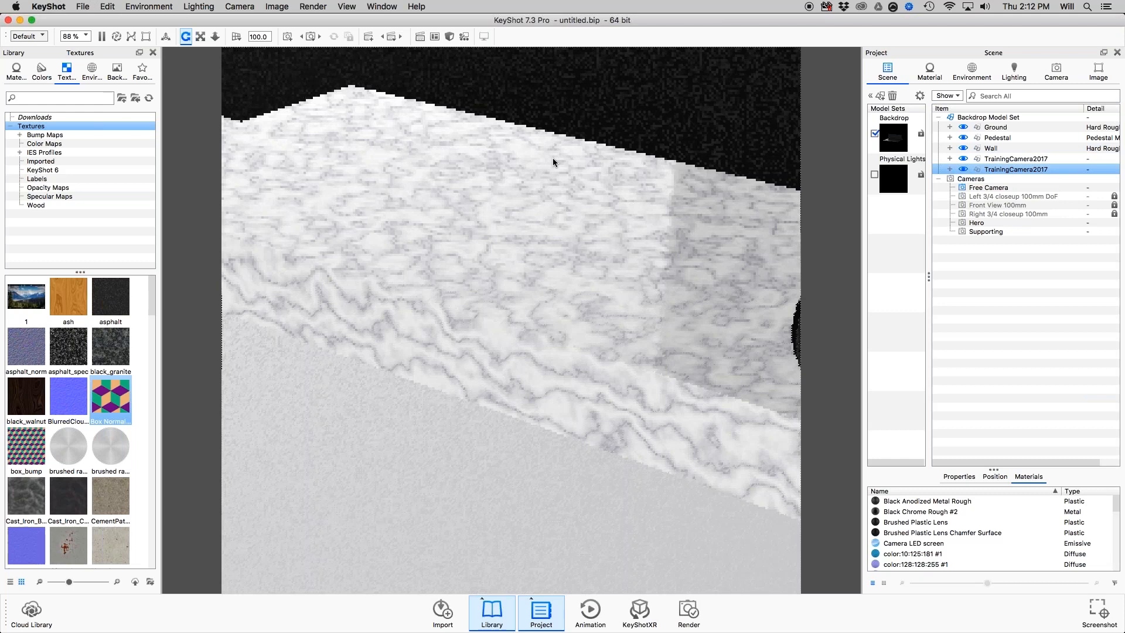
Show the position settings of the original TrainingCamera2017 model and copy its position.
left_click(894, 170)
left_click(1015, 159)
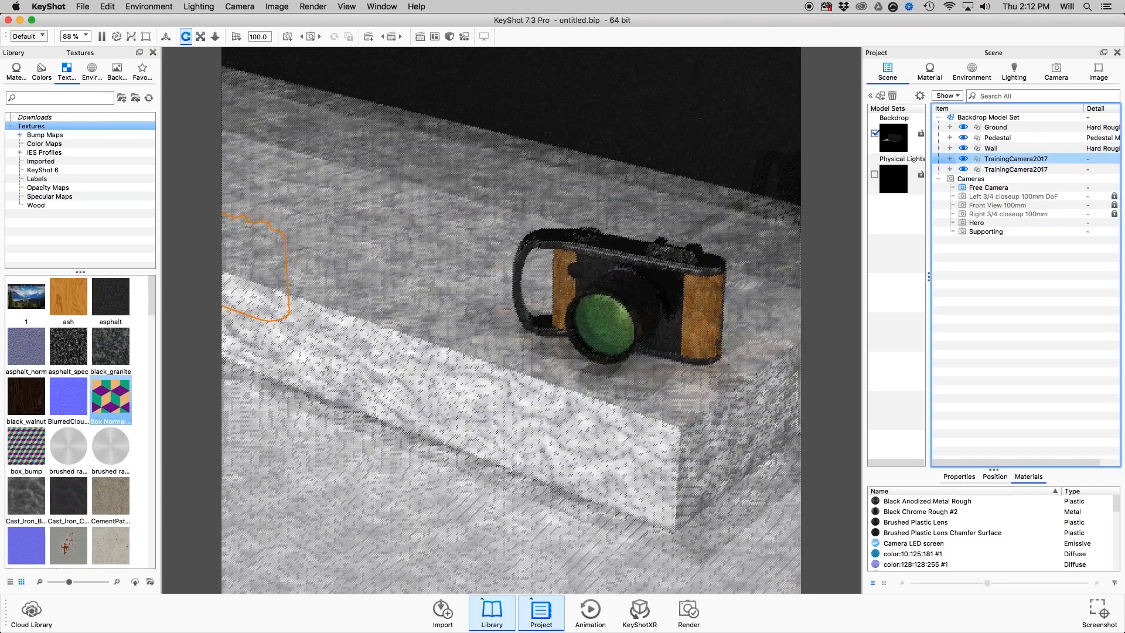
left_click(991, 477)
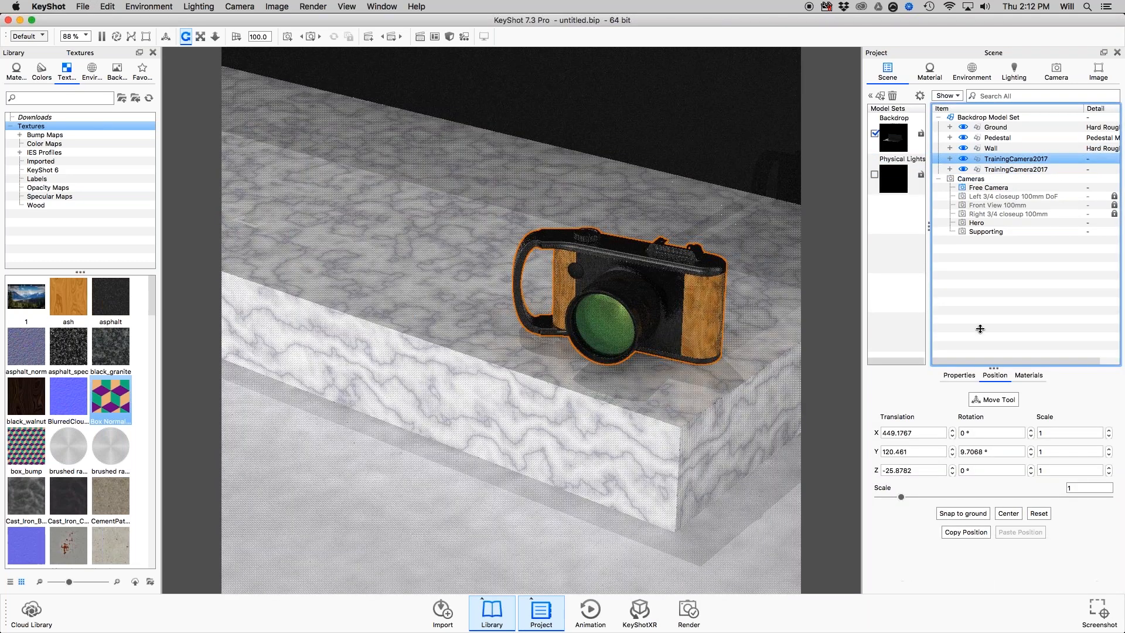
left_click_drag(981, 329, 981, 323)
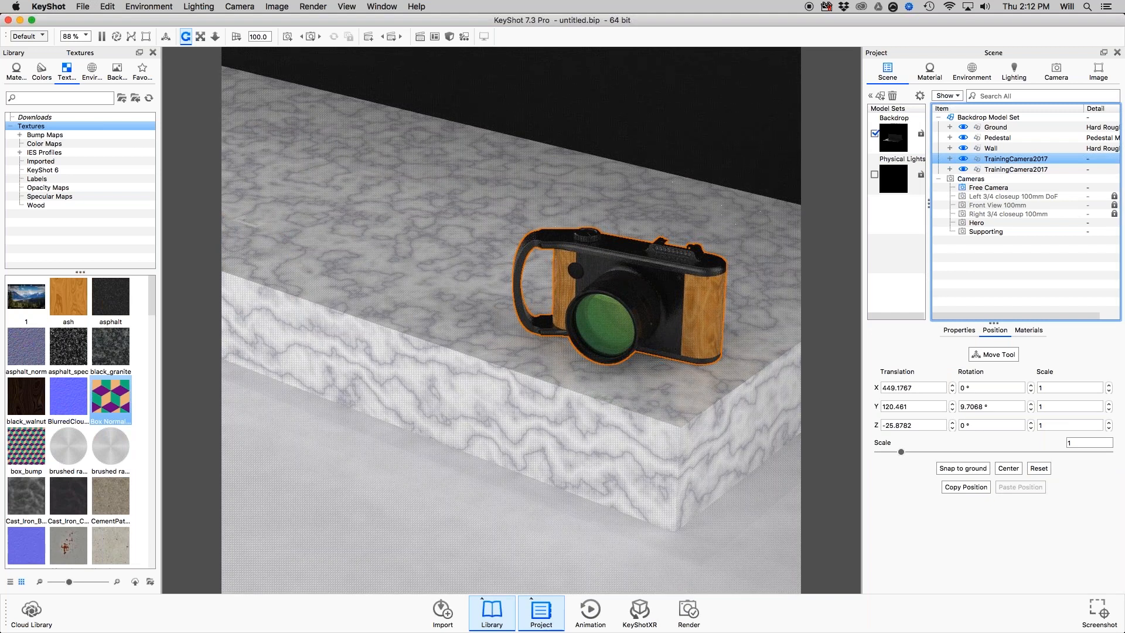
left_click(1006, 149, "shift")
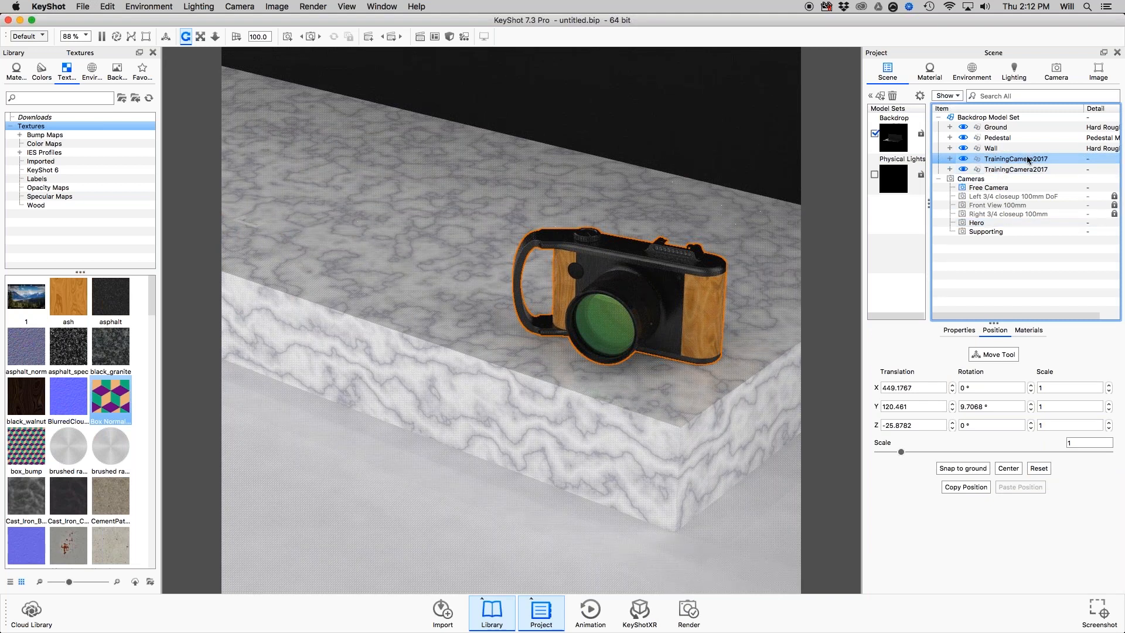
left_click(969, 487)
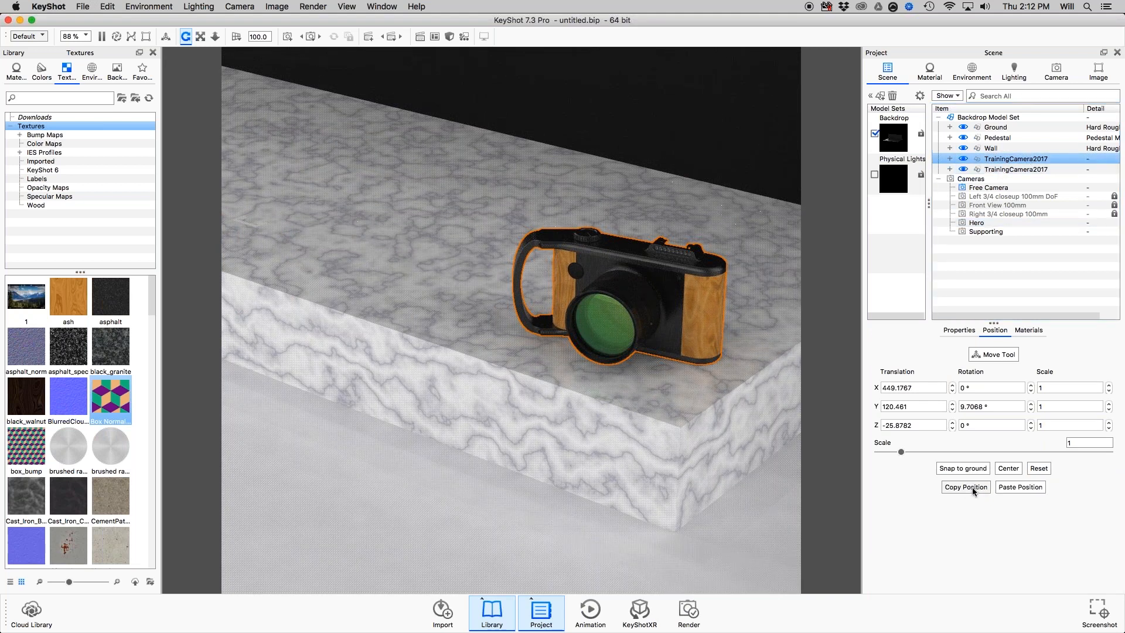
Paste the copied position onto the newly imported TrainingCamera2017 model and hide the original one.
left_click(1016, 170, "shift")
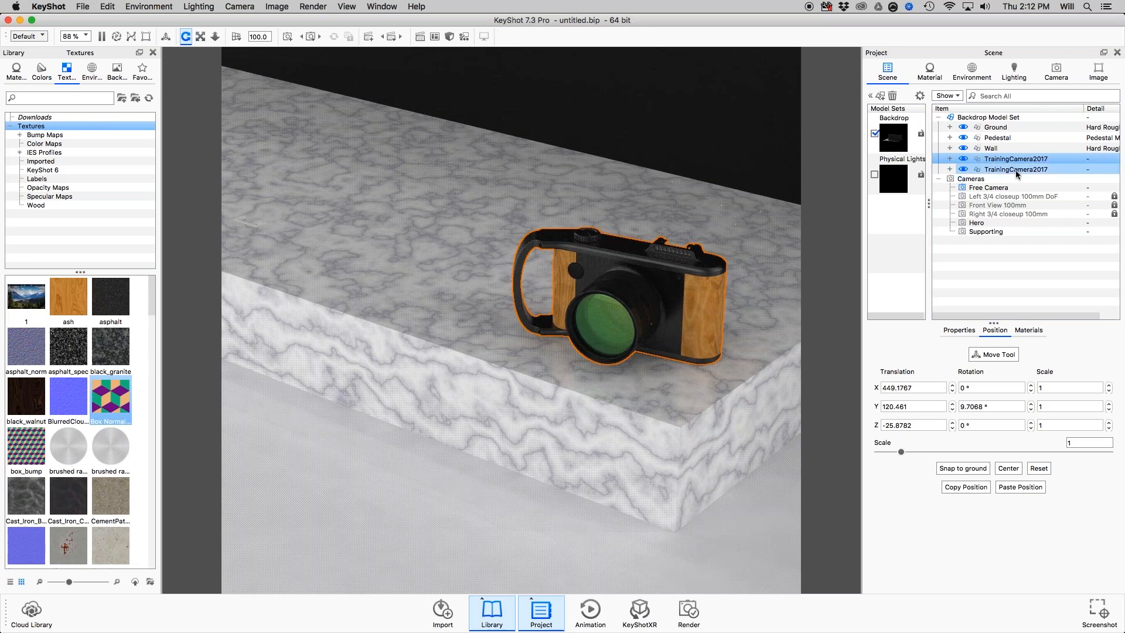
left_click(1016, 170)
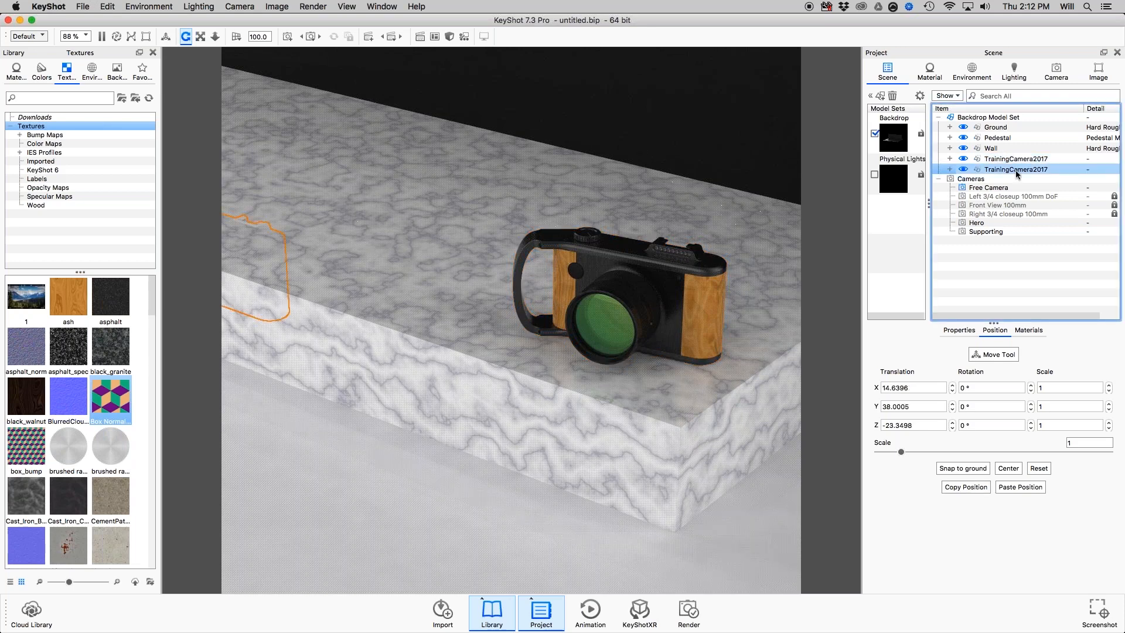
left_click(1020, 487)
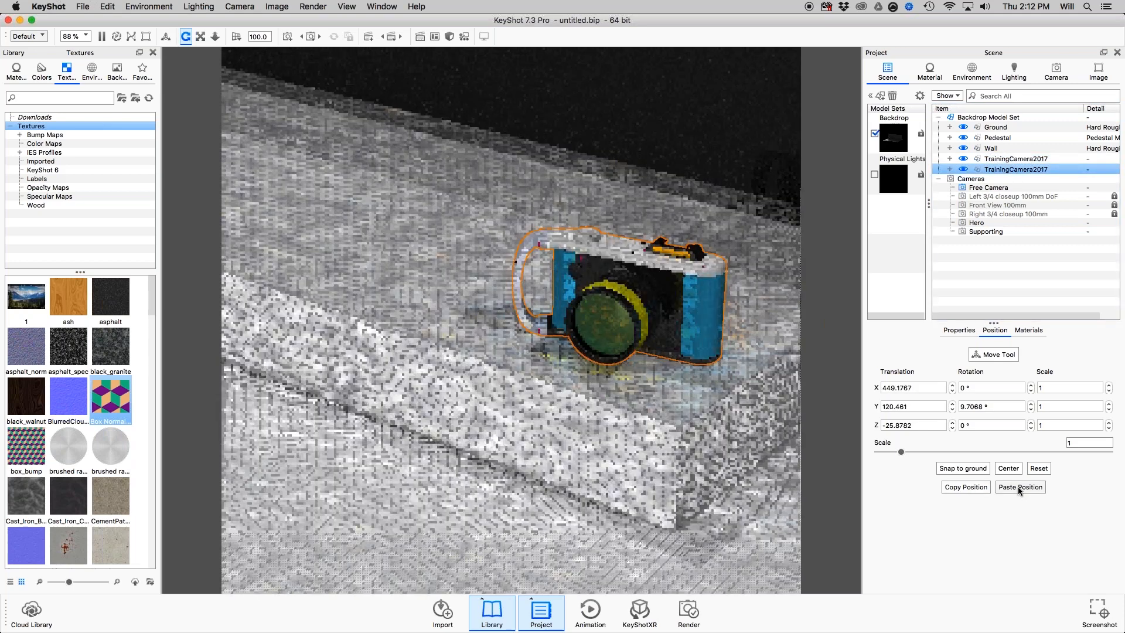
left_click(964, 159)
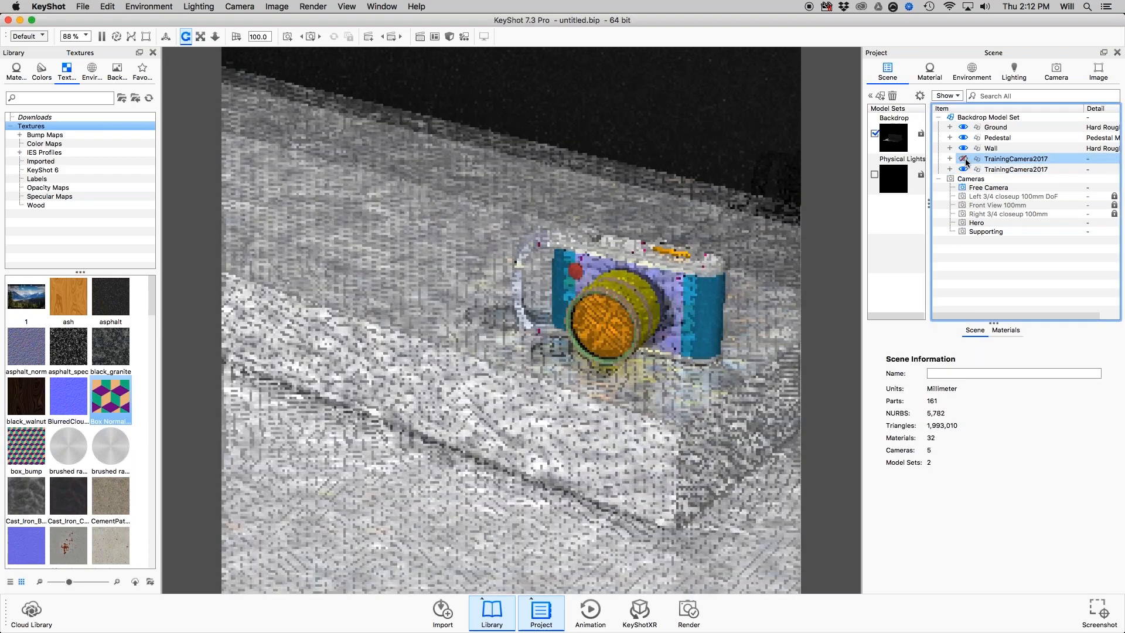
Compare the two overlapping TrainingCamera2017 models by toggling their visibility, leaving the original shown and the imported one hidden.
left_click(968, 170)
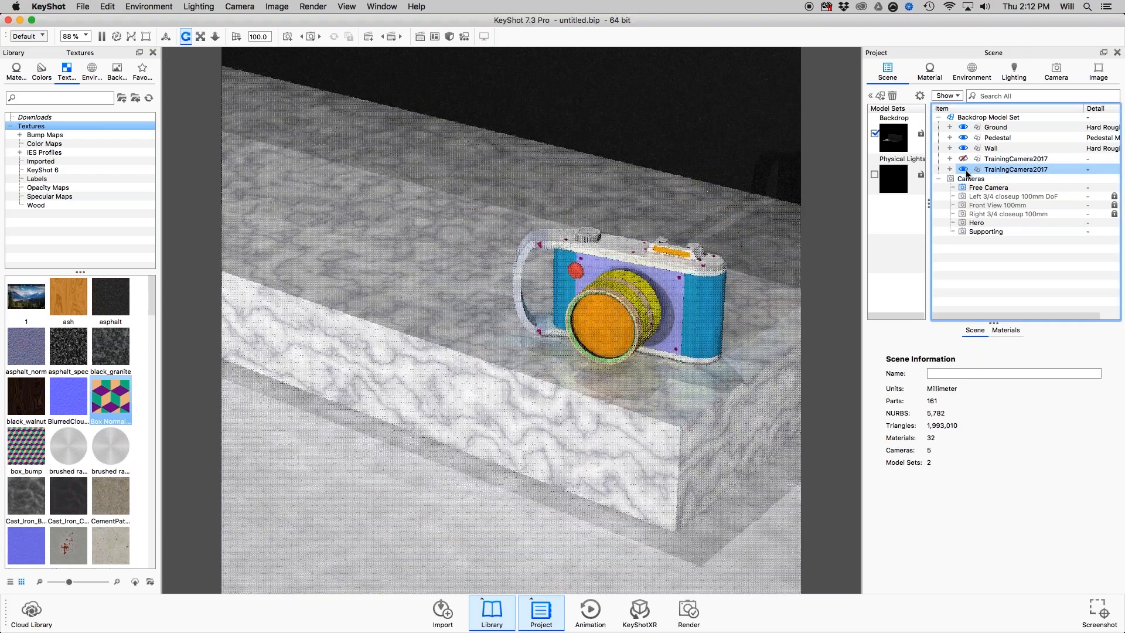
left_click(964, 159)
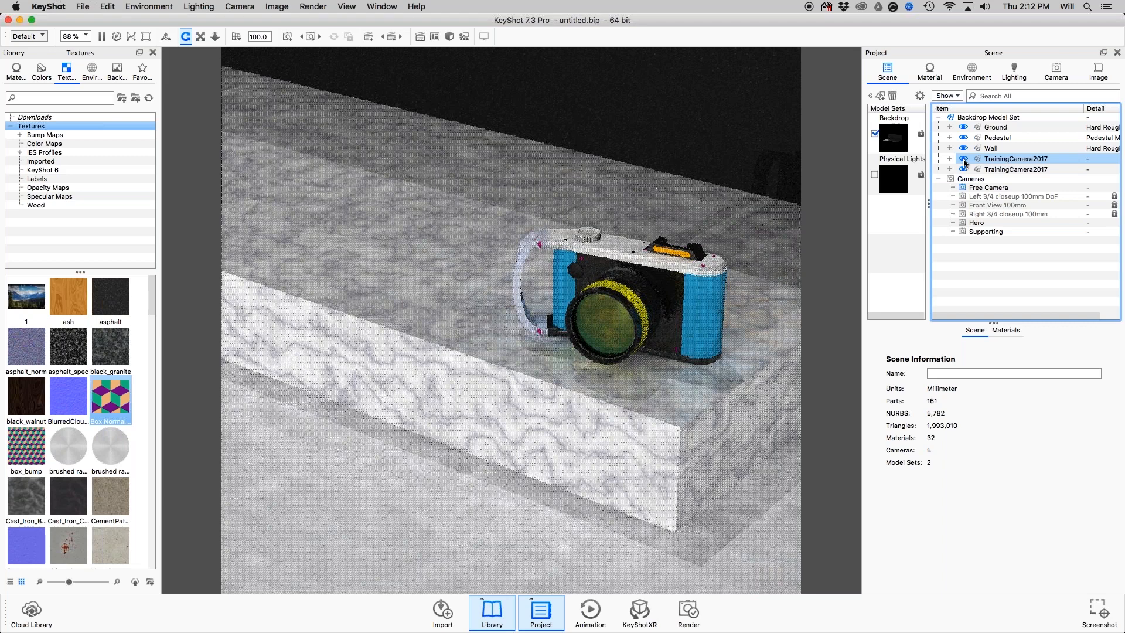
left_click(964, 158)
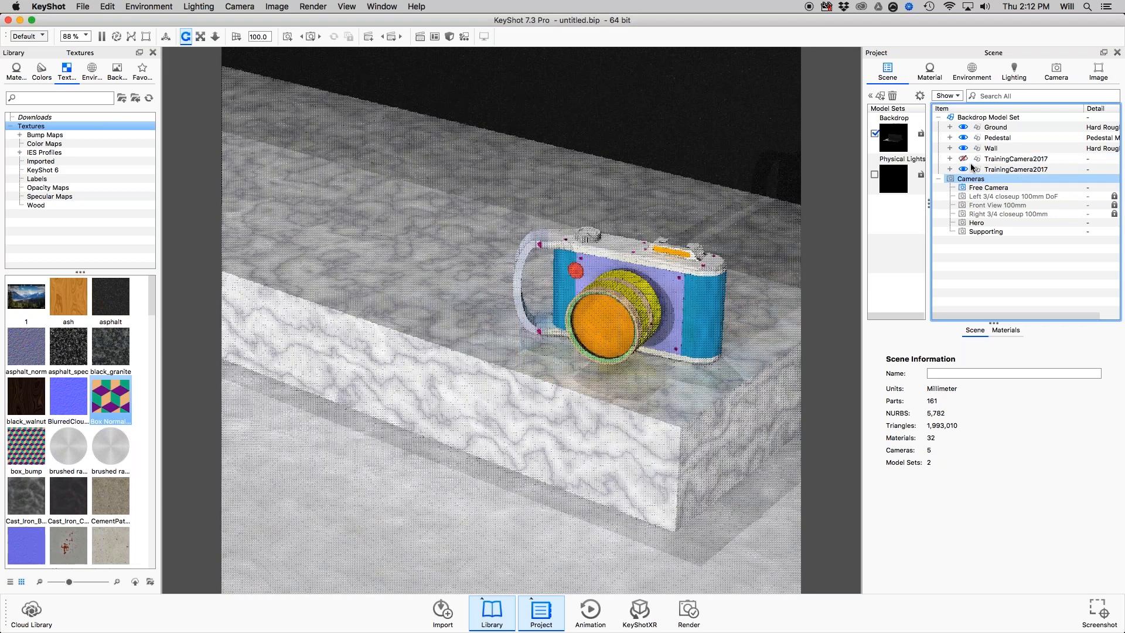
left_click(970, 164)
left_click(964, 169)
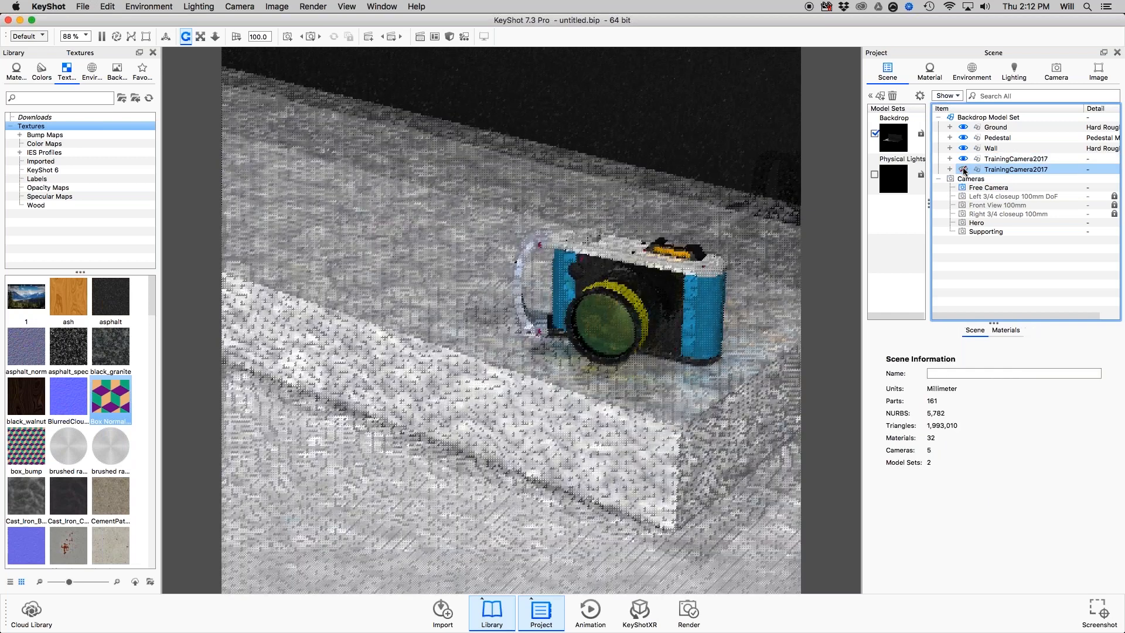
left_click(964, 169)
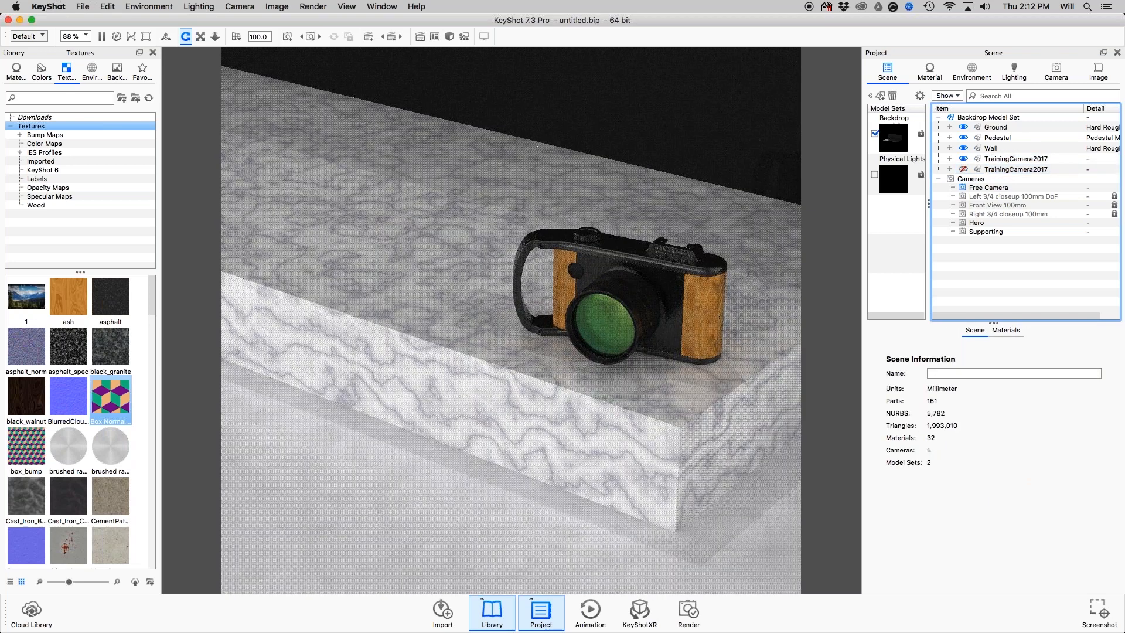
Compare the position settings of the original and the imported TrainingCamera2017 models.
left_click(1004, 160)
double_click(896, 387)
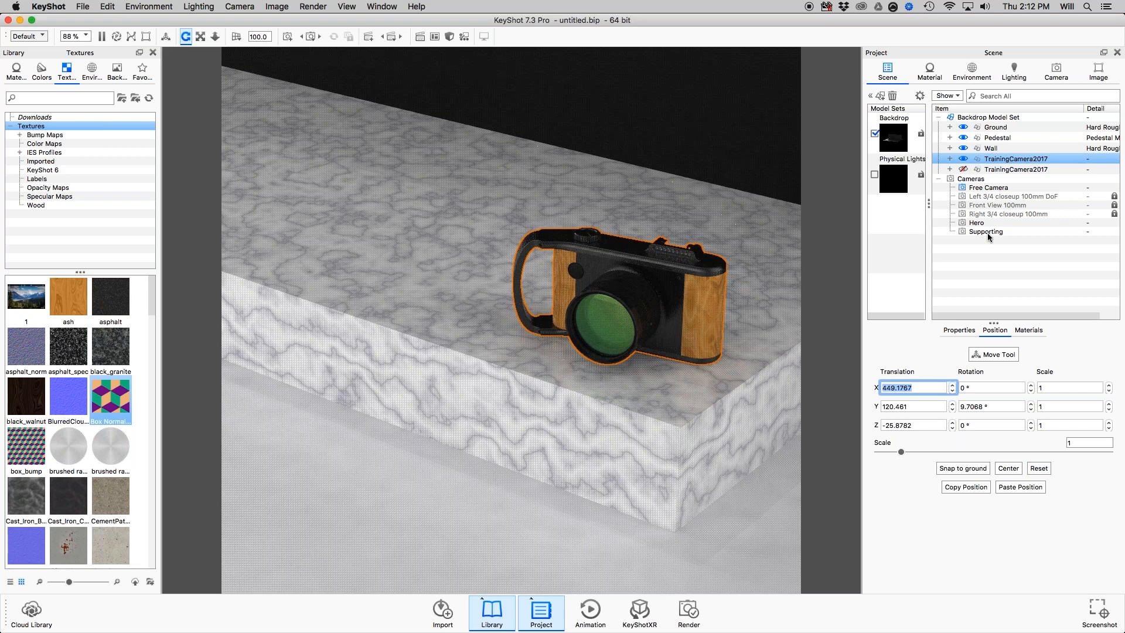
left_click(1007, 171)
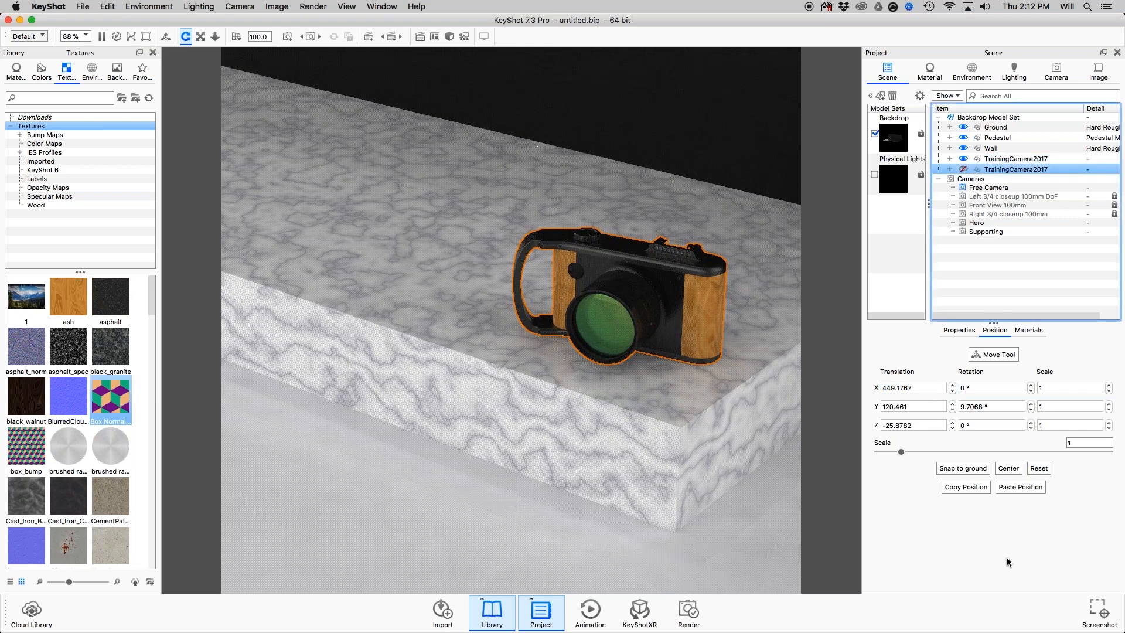
left_click(585, 390)
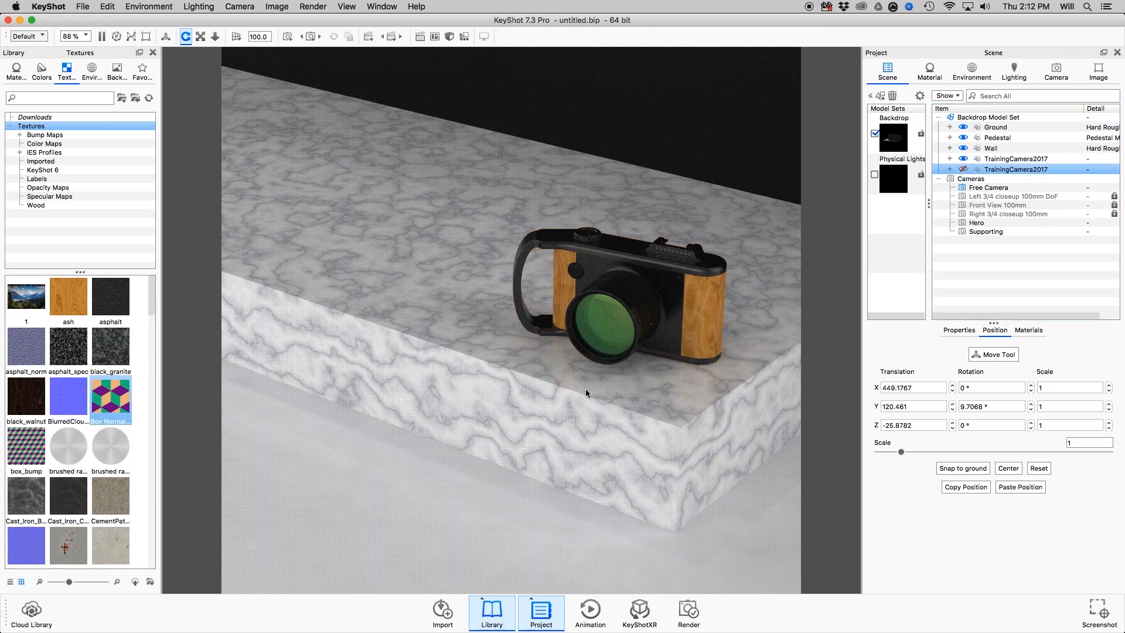
left_click_drag(586, 389, 627, 363)
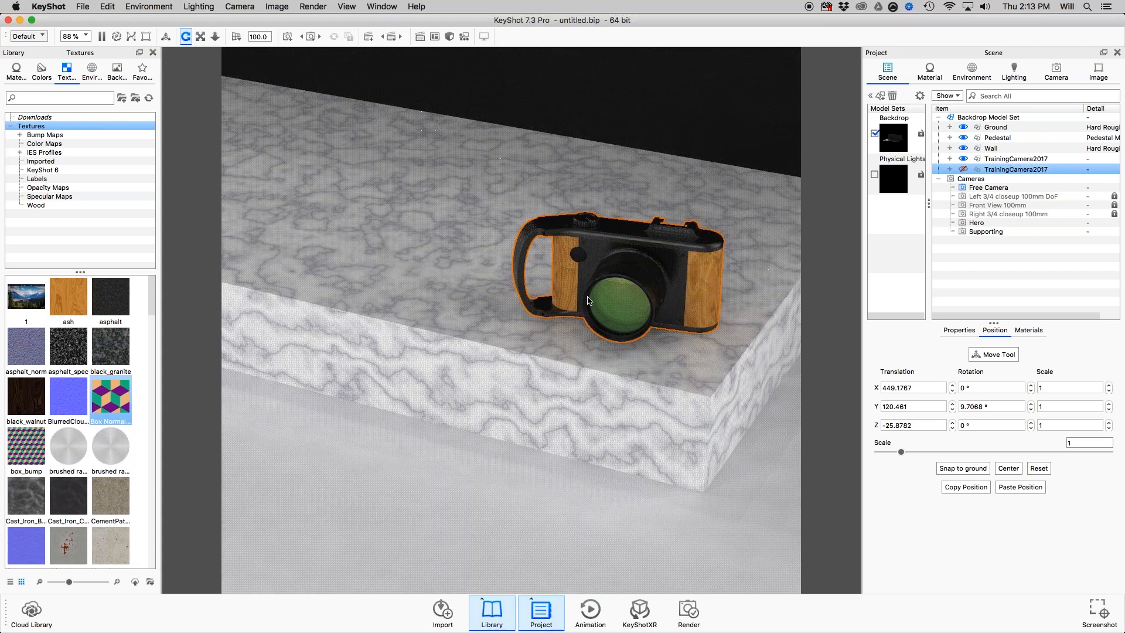
Show the group properties of the imported TrainingCamera2017 model with the Render Layer, Tessellation and Rounded Edges sections collapsed.
left_click(960, 330)
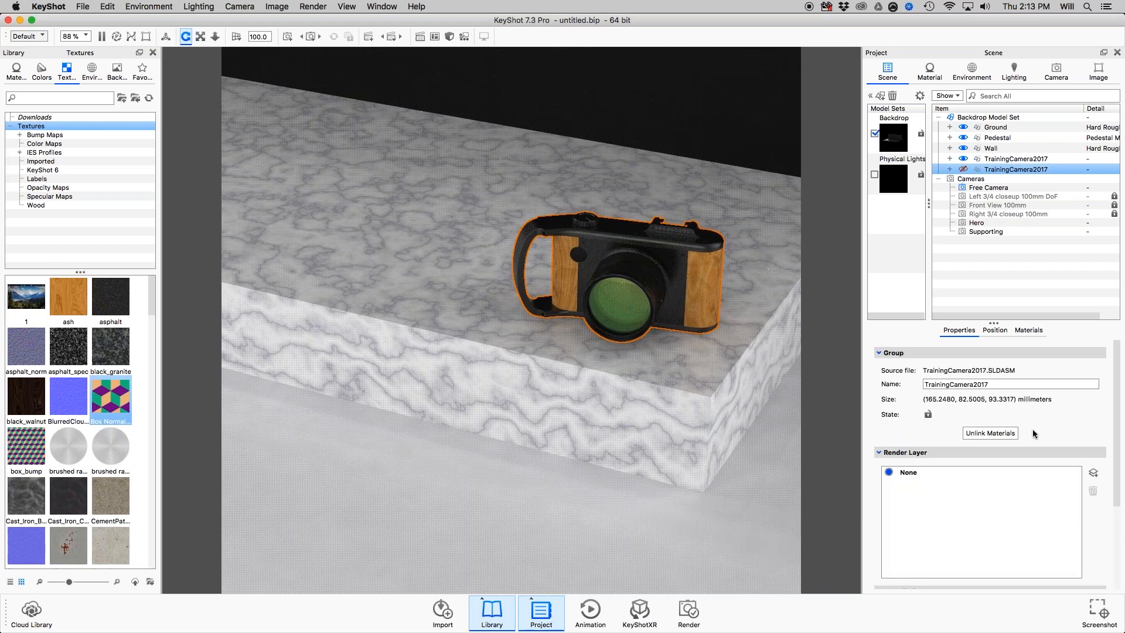
left_click(880, 452)
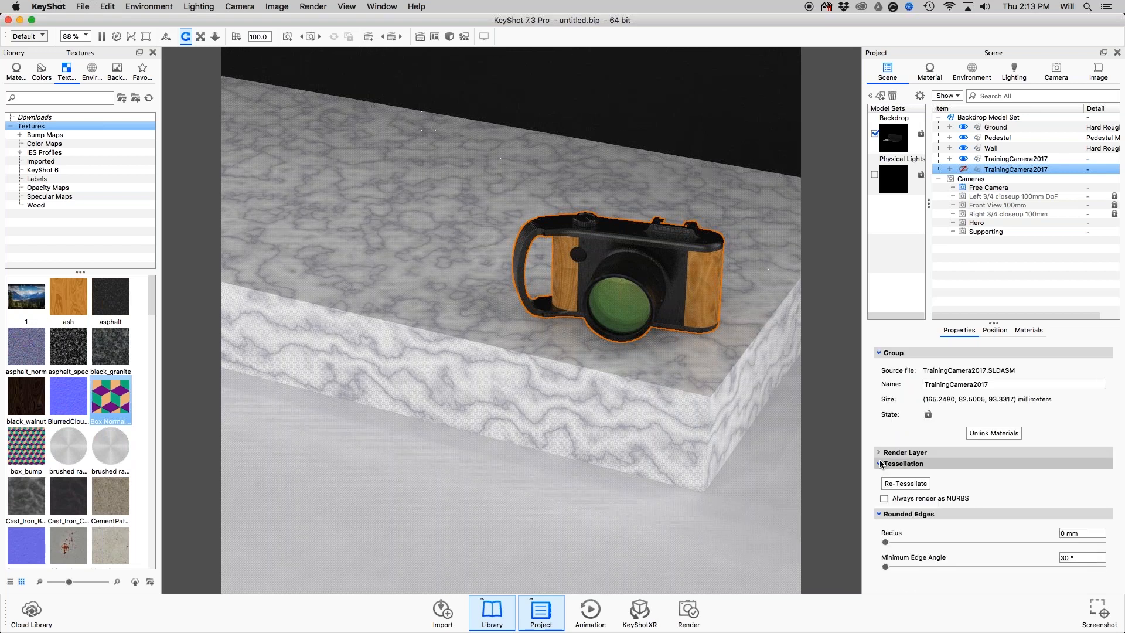
left_click(880, 463)
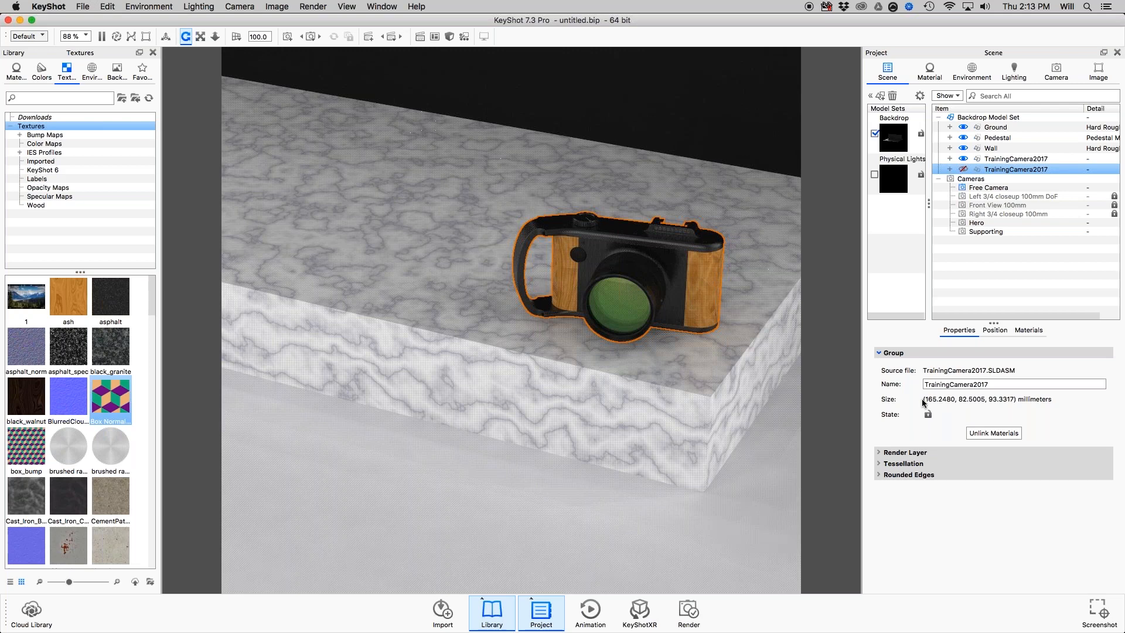
Expand the imported TrainingCamera2017 hierarchy and inspect the top plate, bottom plate, handle and flash subassemblies one by one.
left_click(950, 170)
left_click(1015, 190)
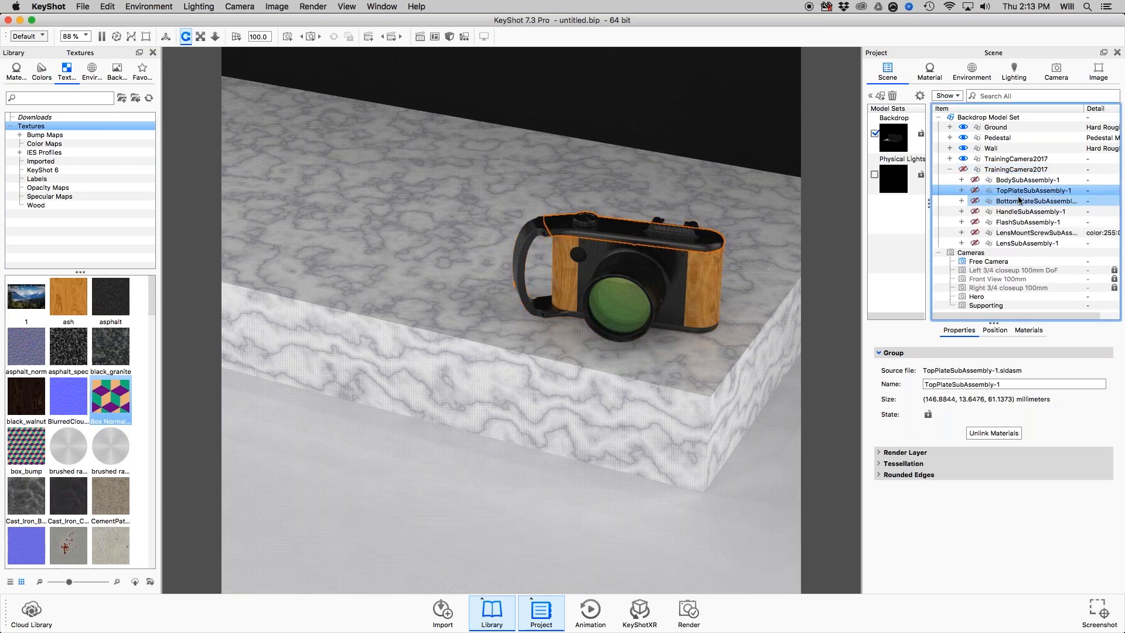
left_click(1019, 201)
left_click(1022, 211)
left_click(1024, 222)
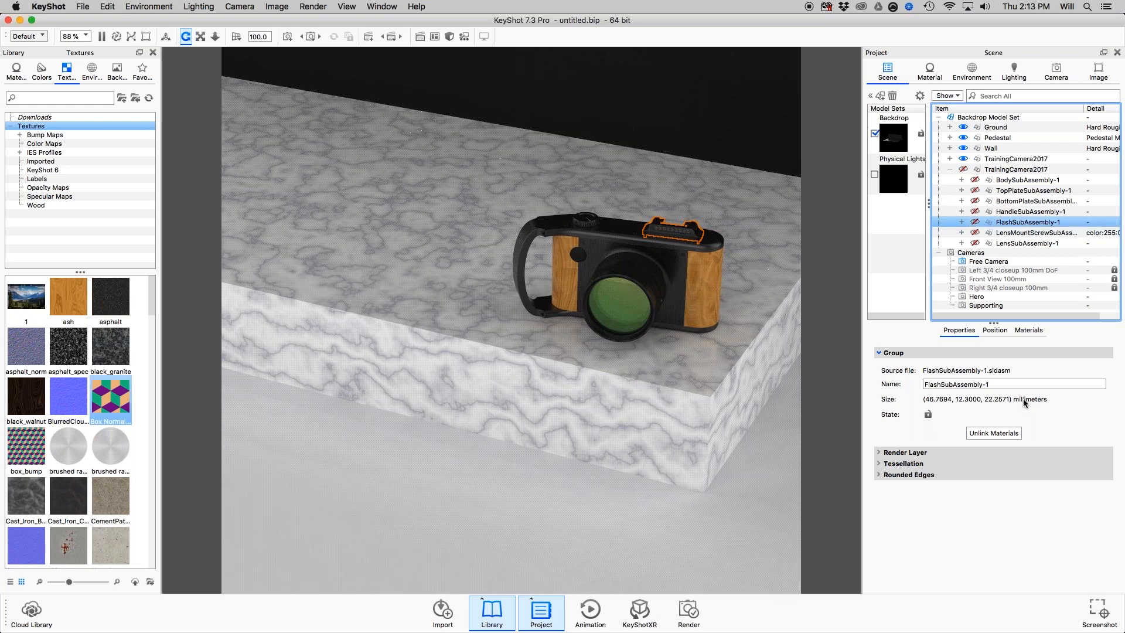
Examine the position and scale settings of FlashSubAssembly-1 and collapse the imported model's hierarchy again.
left_click(995, 332)
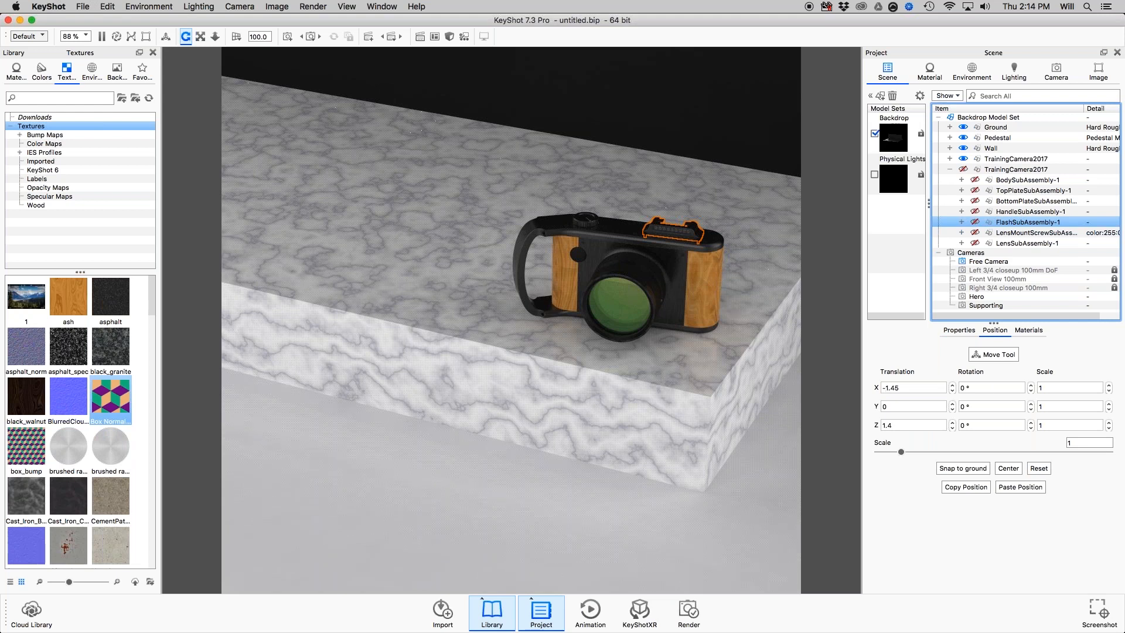
left_click(1069, 443)
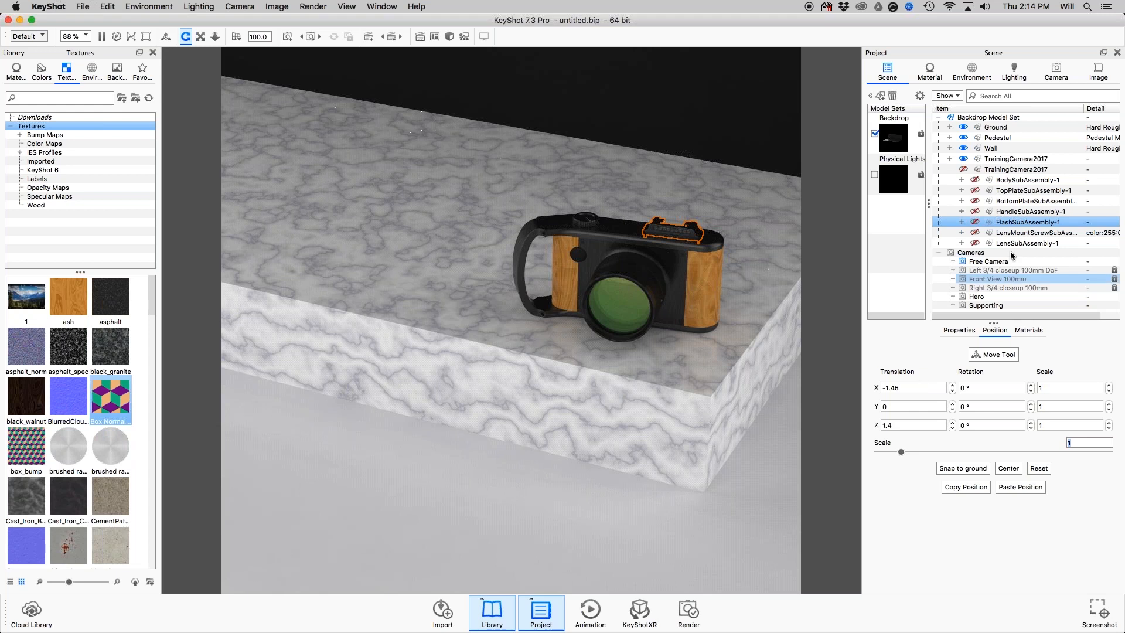
left_click(947, 169)
left_click(951, 169)
Try a Y translation of -120.461 on the original TrainingCamera2017 model and undo it.
left_click(989, 161, "shift")
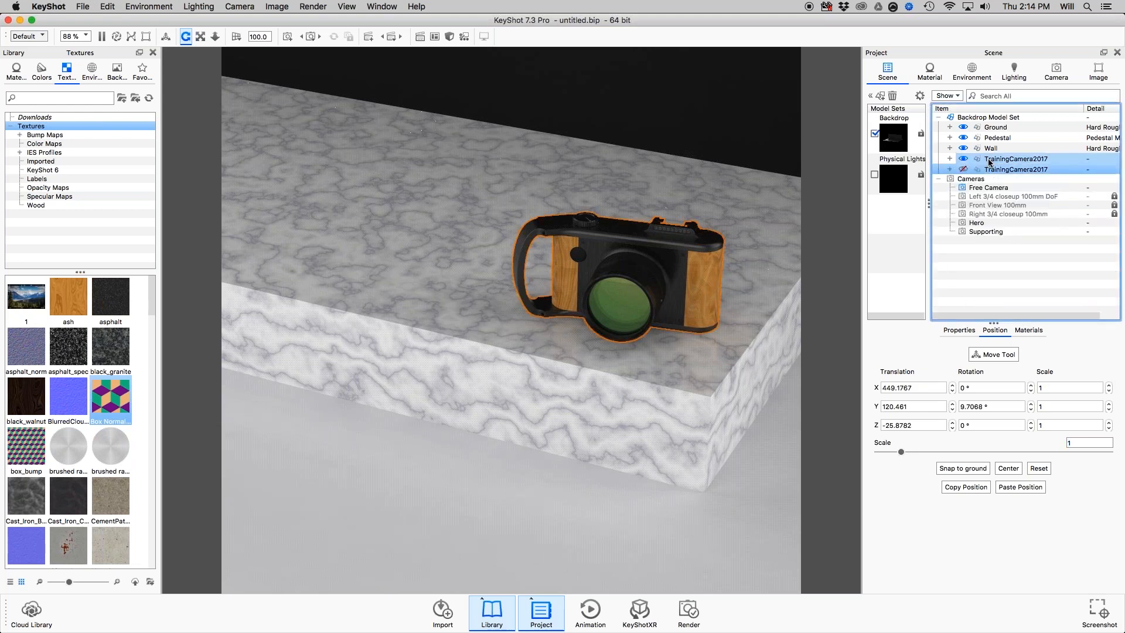
left_click(990, 163)
left_click_drag(909, 406, 844, 399)
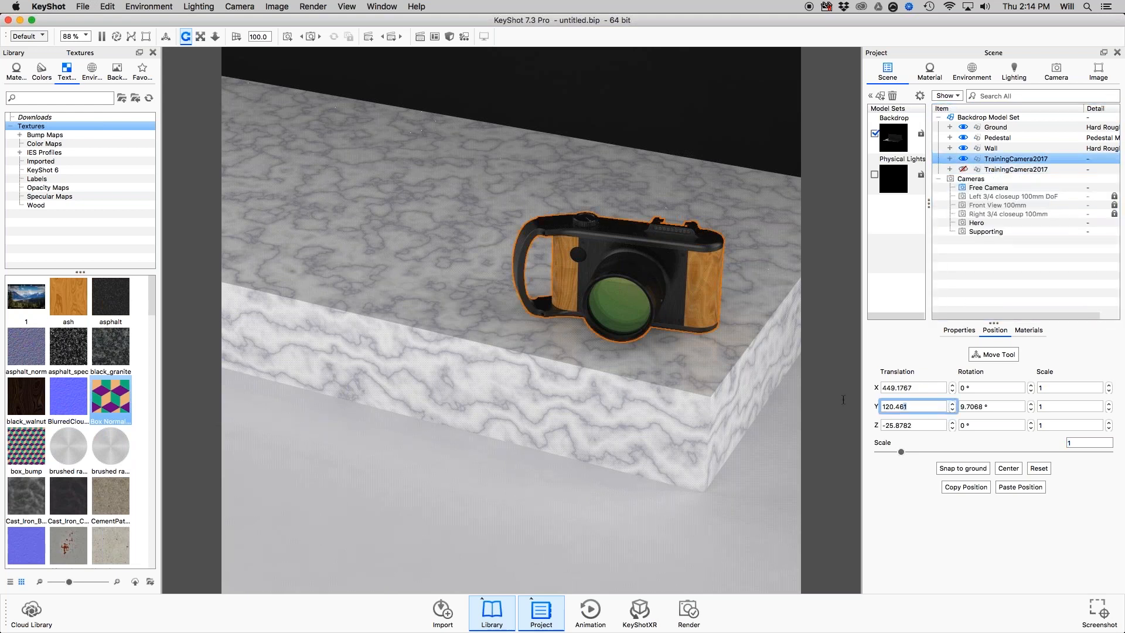
key("Left")
type("-")
key("Return")
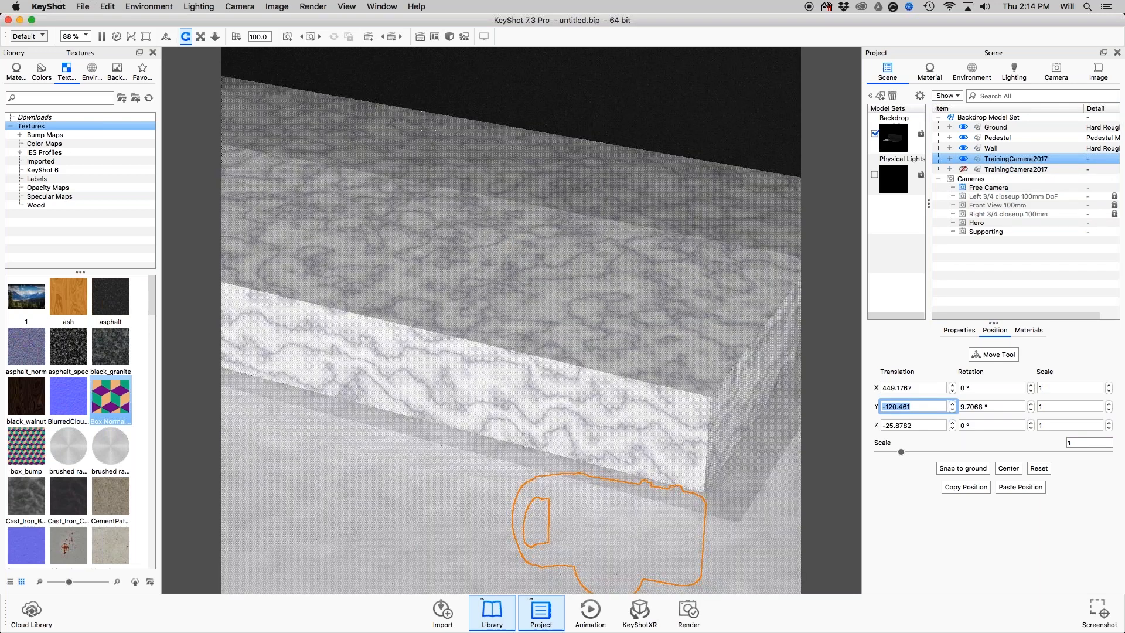
left_click(829, 412)
left_click(1007, 170)
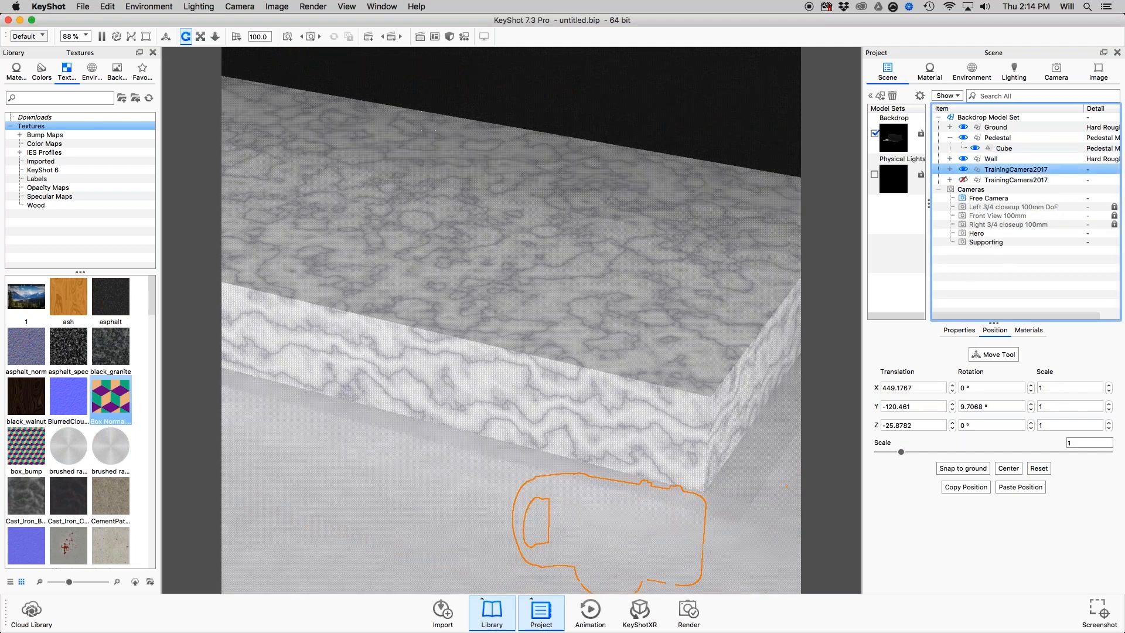
key("super+z")
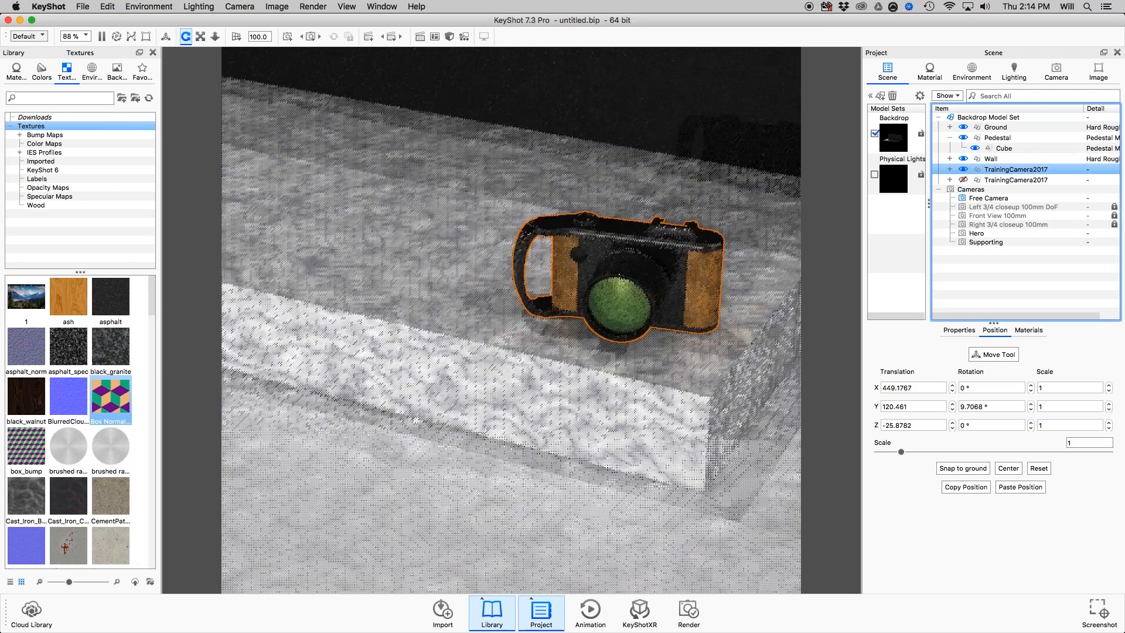
Mirror the original TrainingCamera2017 model vertically by setting its Y scale to -1.
double_click(1049, 406)
type("-1")
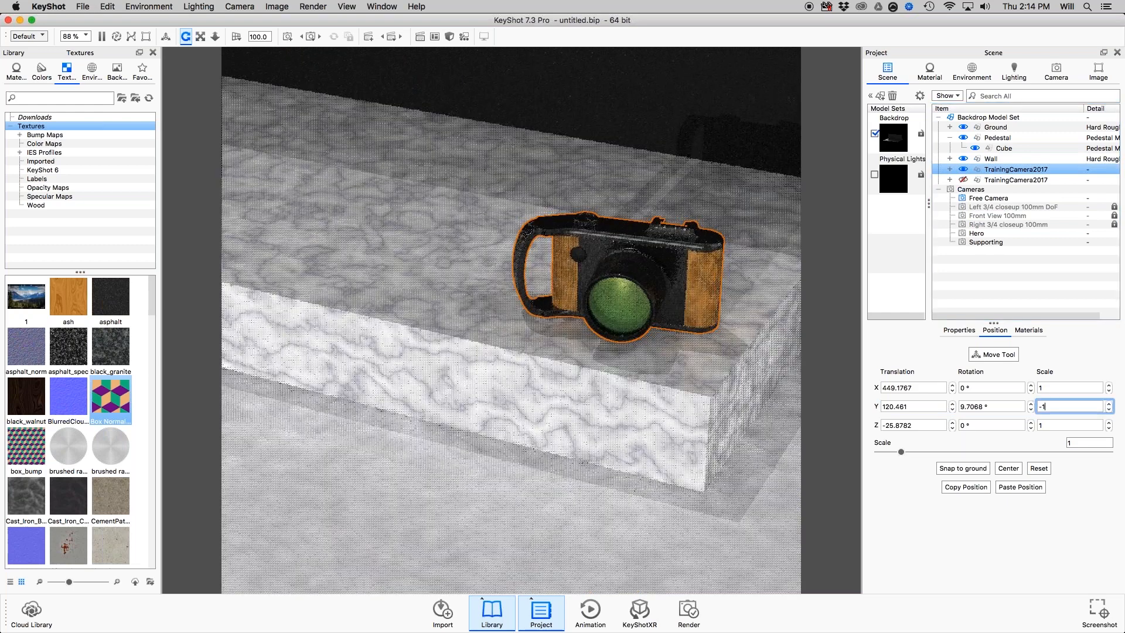
key("Return")
left_click_drag(680, 293, 573, 322)
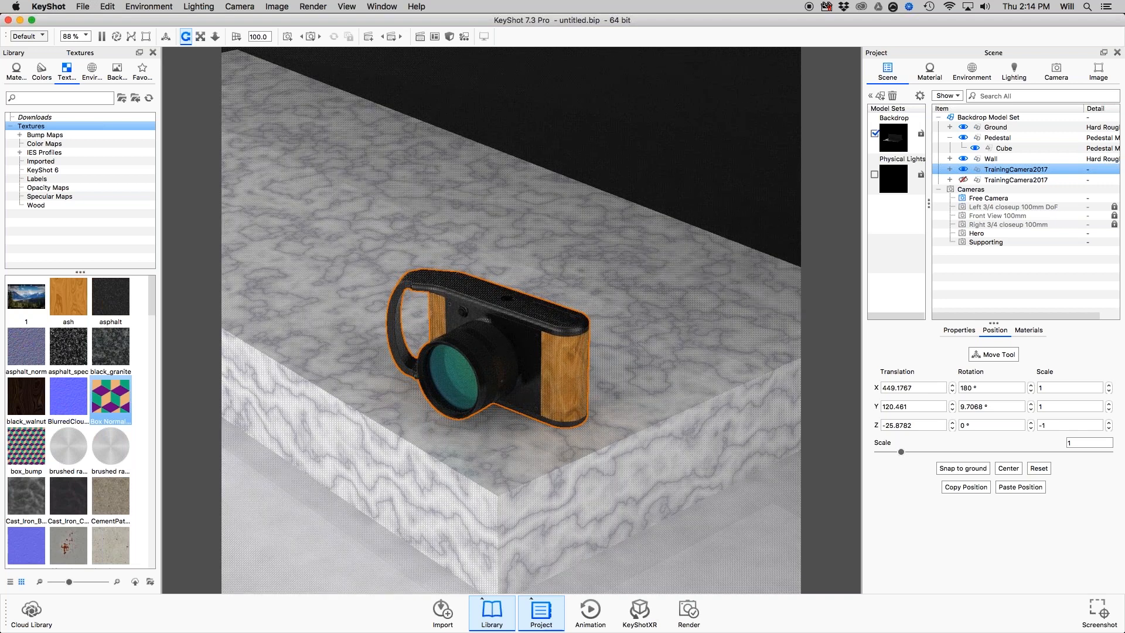
Try setting the model's Z scale to 1 and its Y scale to 41, and undo the Y scale change.
left_click(1049, 425)
key("BackSpace")
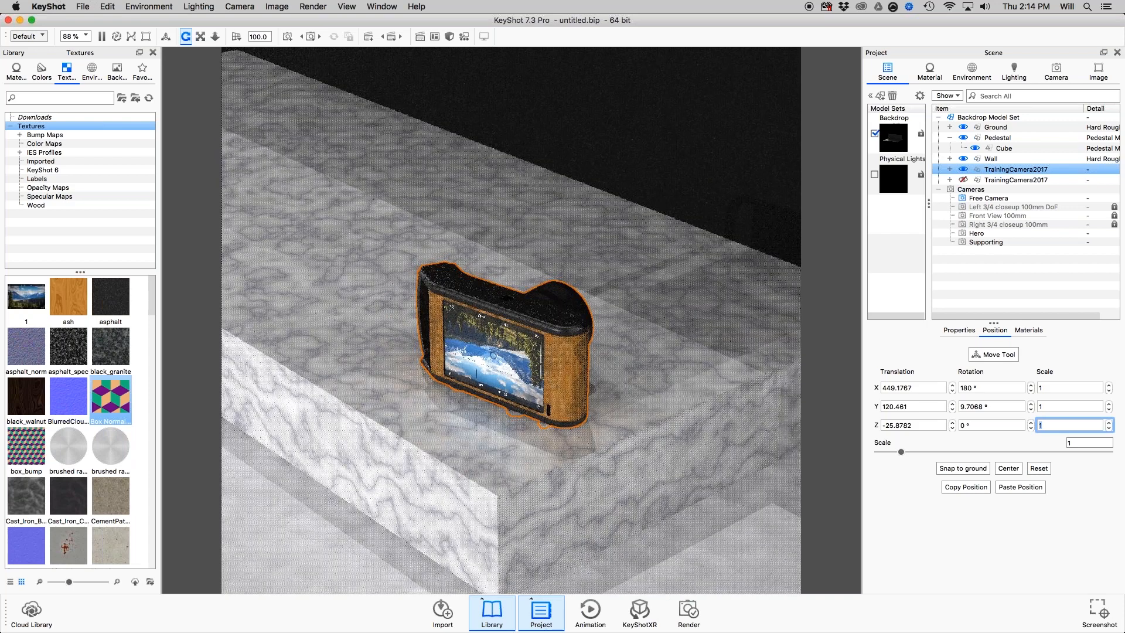
key("shift+Tab")
type("-")
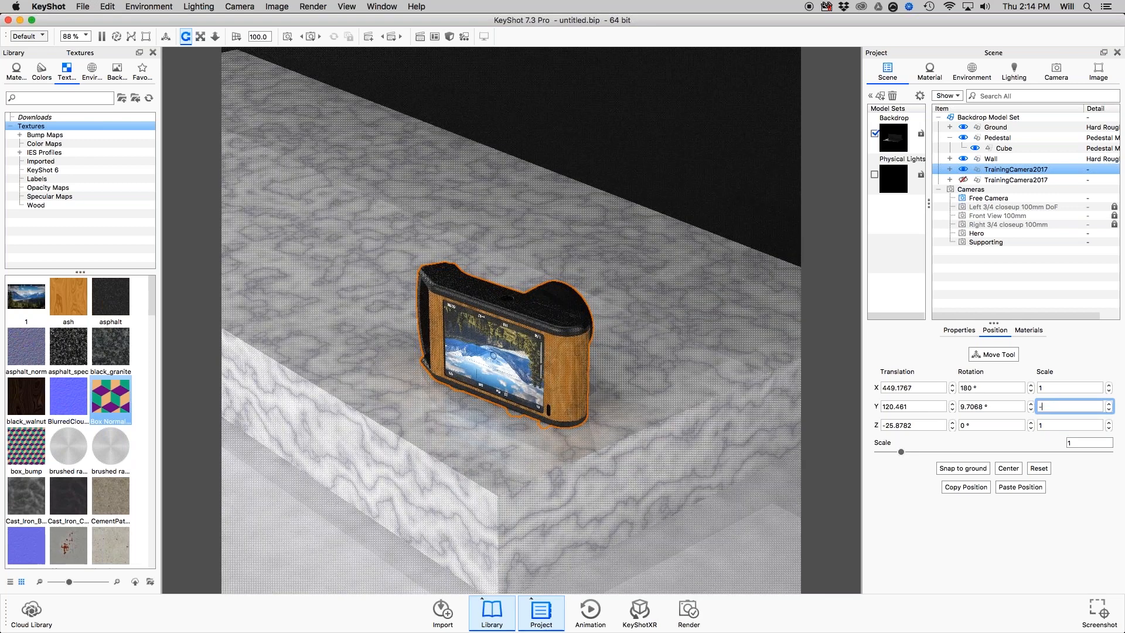
type("41")
key("Return")
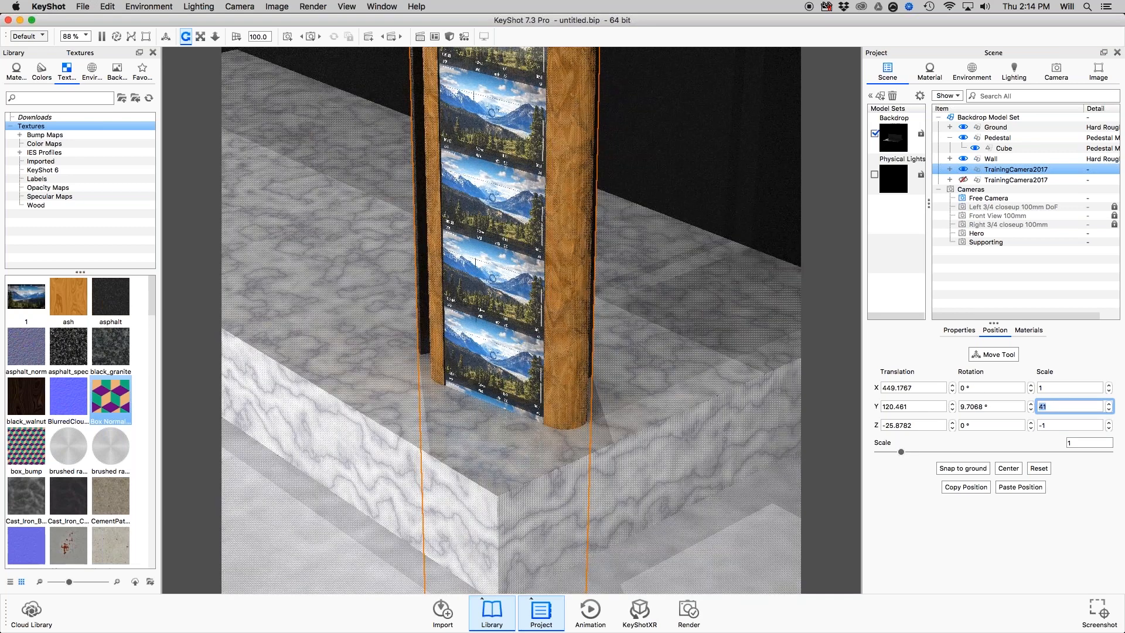
key("super+z")
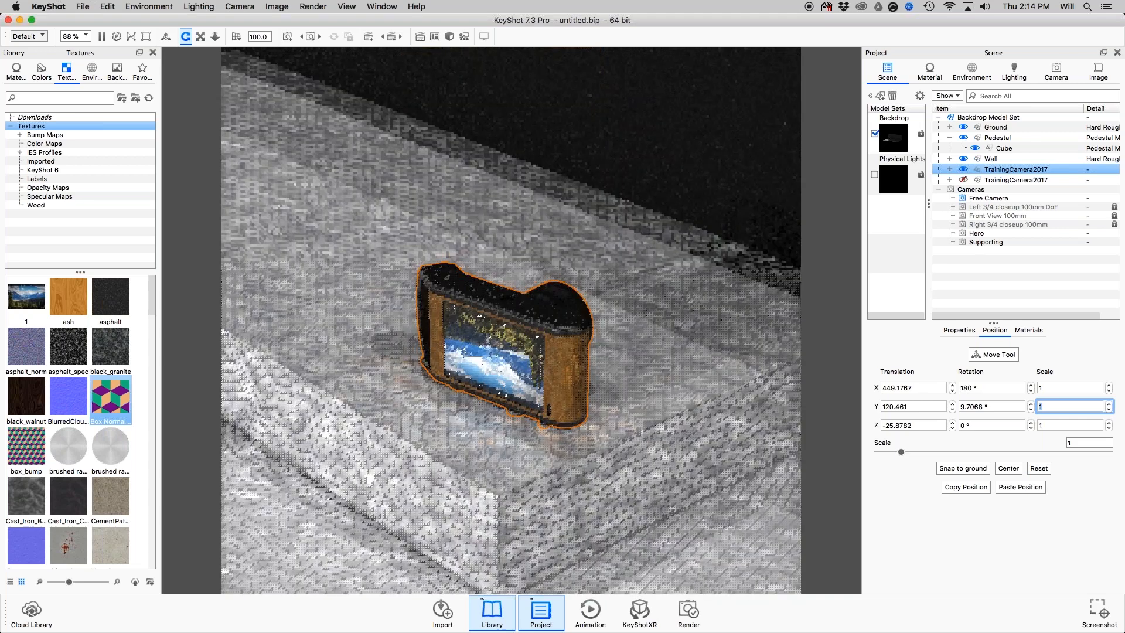
Set the Z scale of the original TrainingCamera2017 model to -1.
left_click(1054, 425)
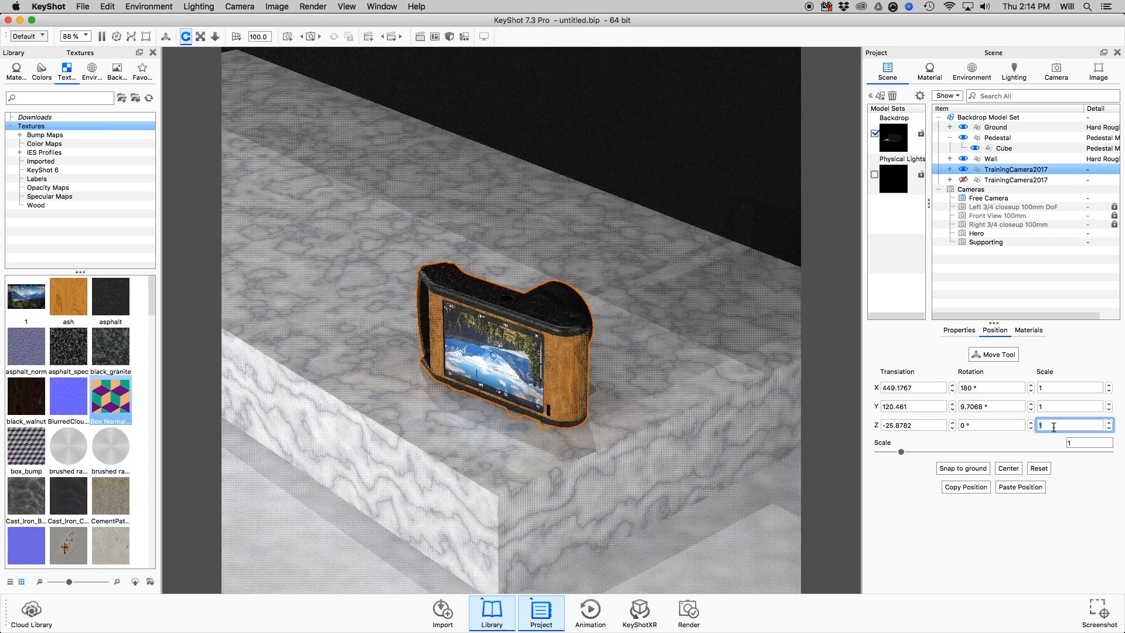
type("-1")
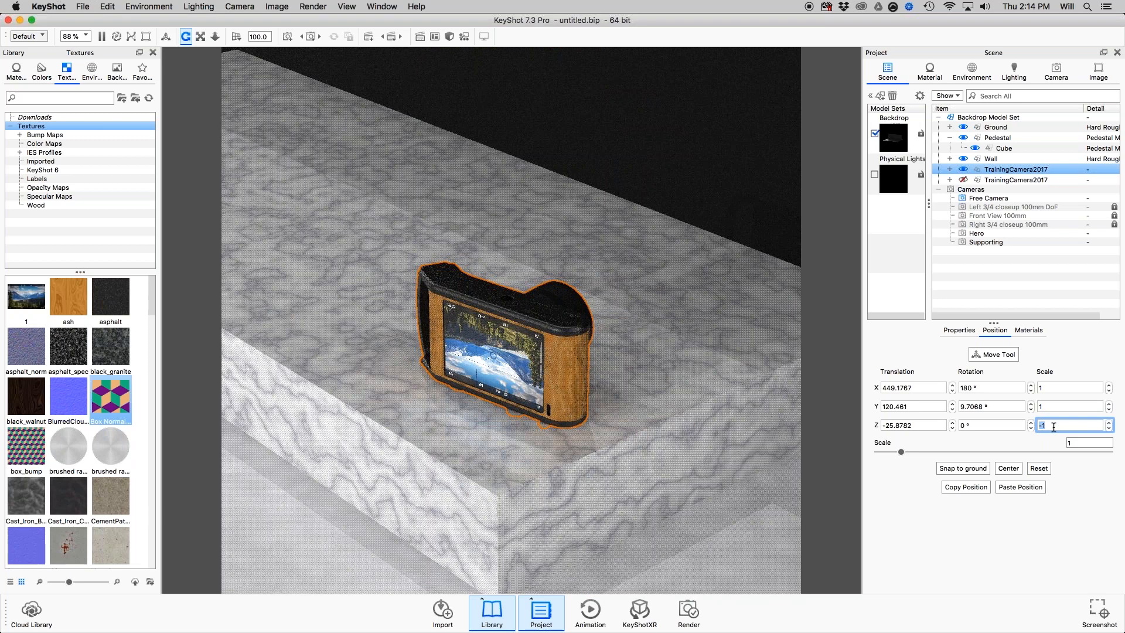
key("Return")
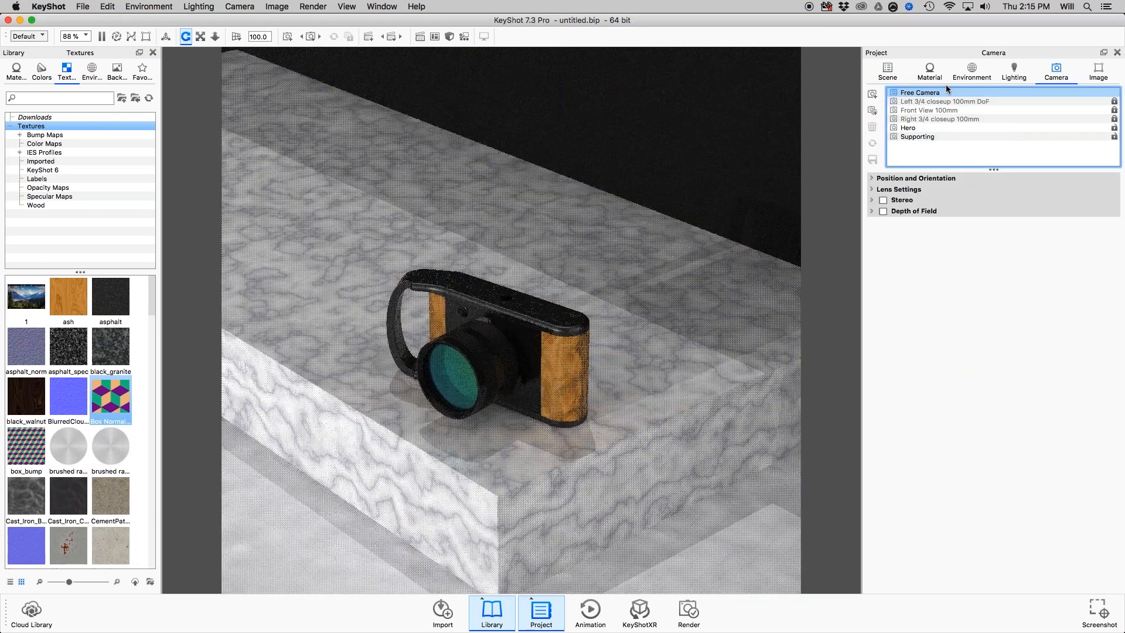
Activate the Hero camera, duplicate it, select the copy and return to the scene tree.
left_click(938, 128)
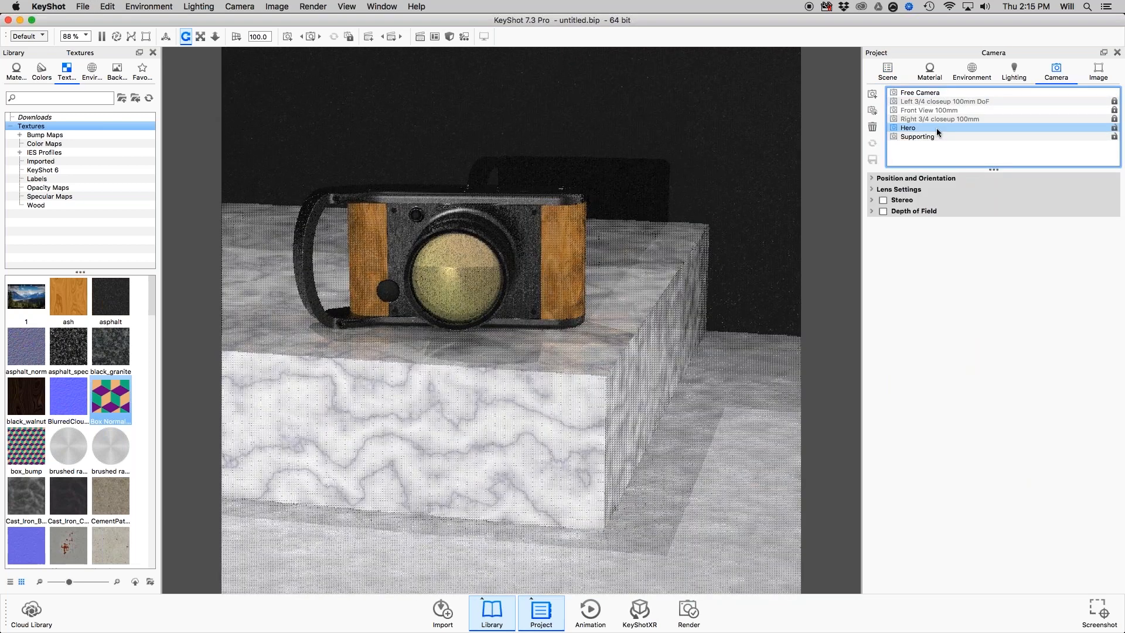
right_click(937, 127)
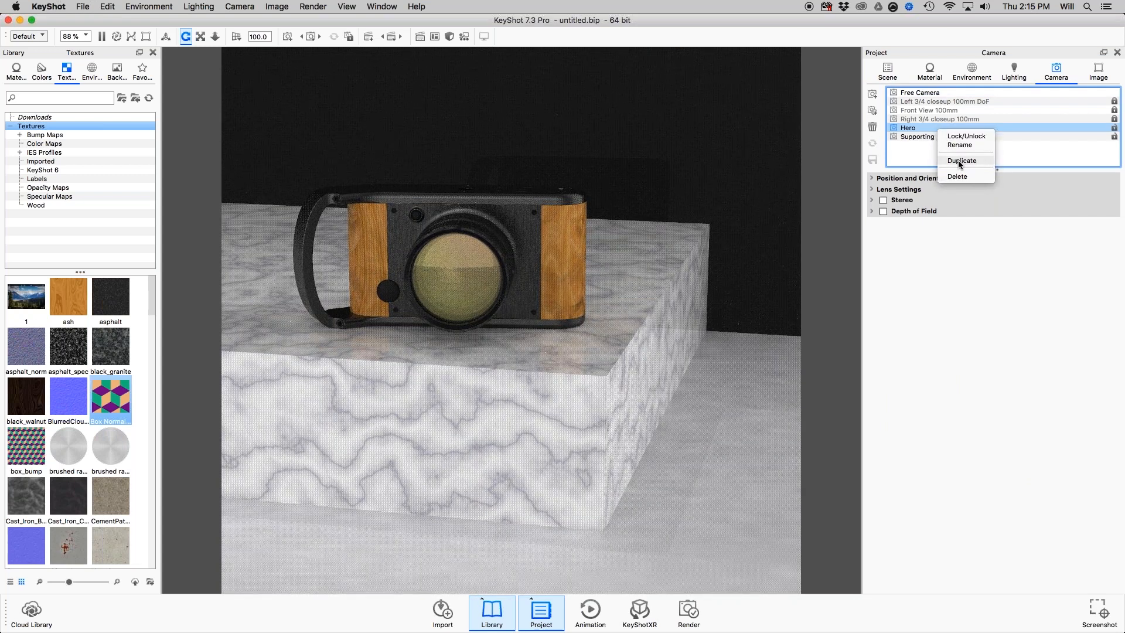
left_click(961, 161)
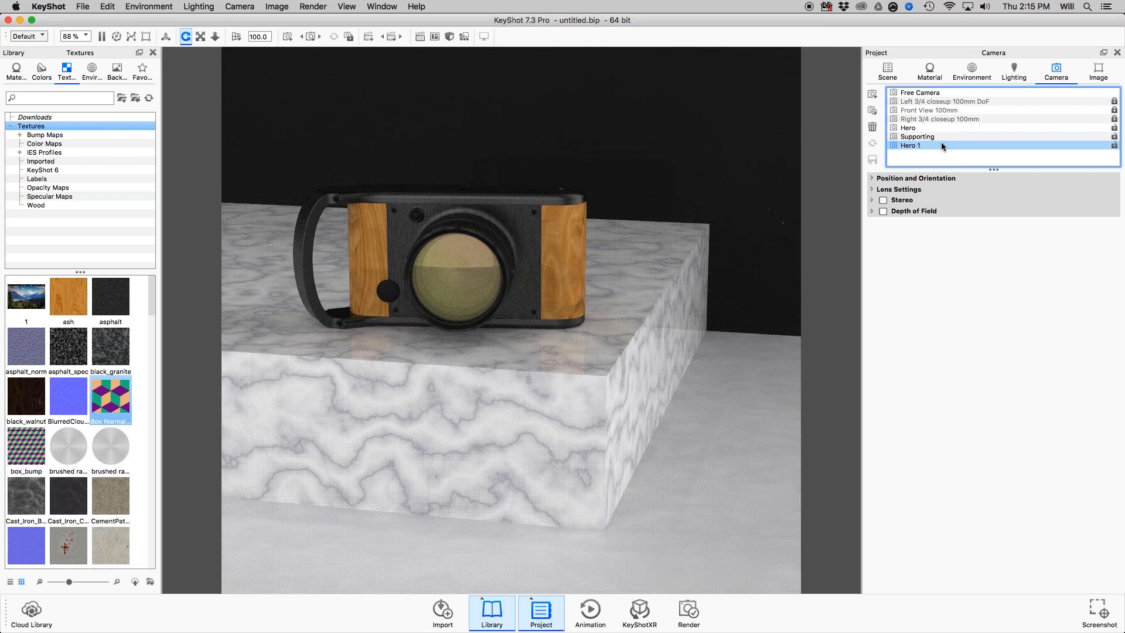
left_click(943, 146)
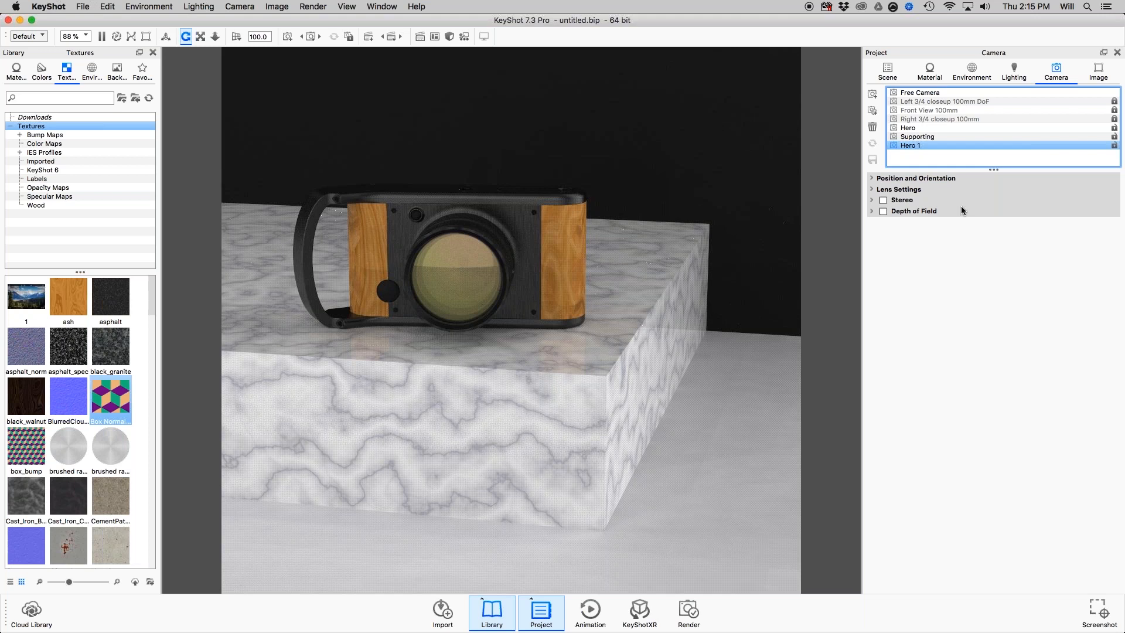
left_click(896, 74)
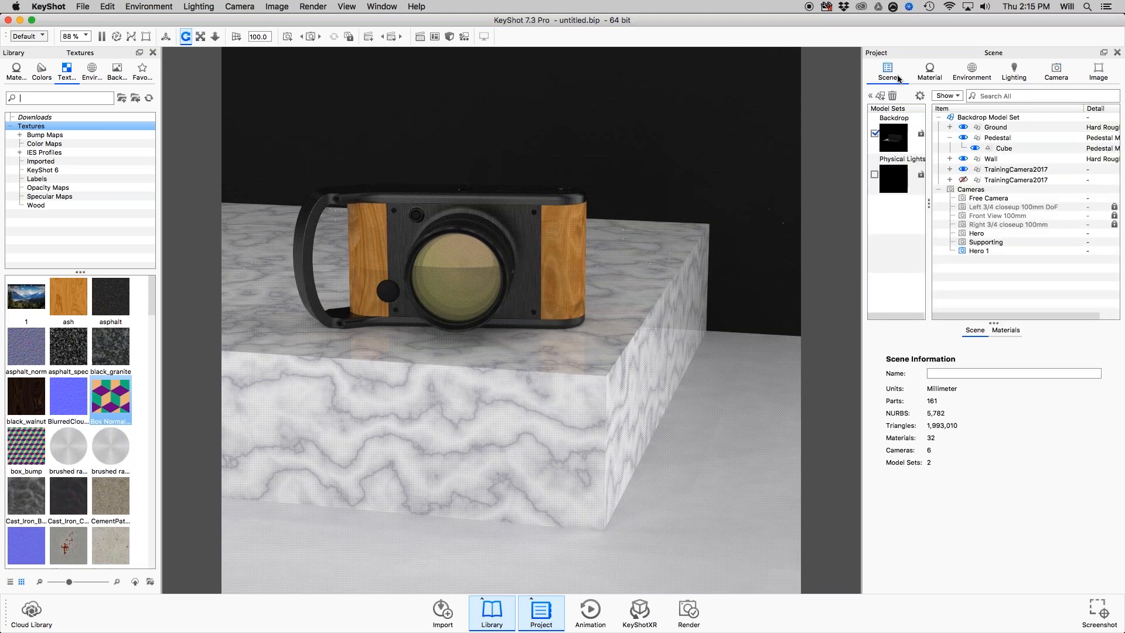
List the scene's materials and enlarge the materials list.
left_click(1007, 330)
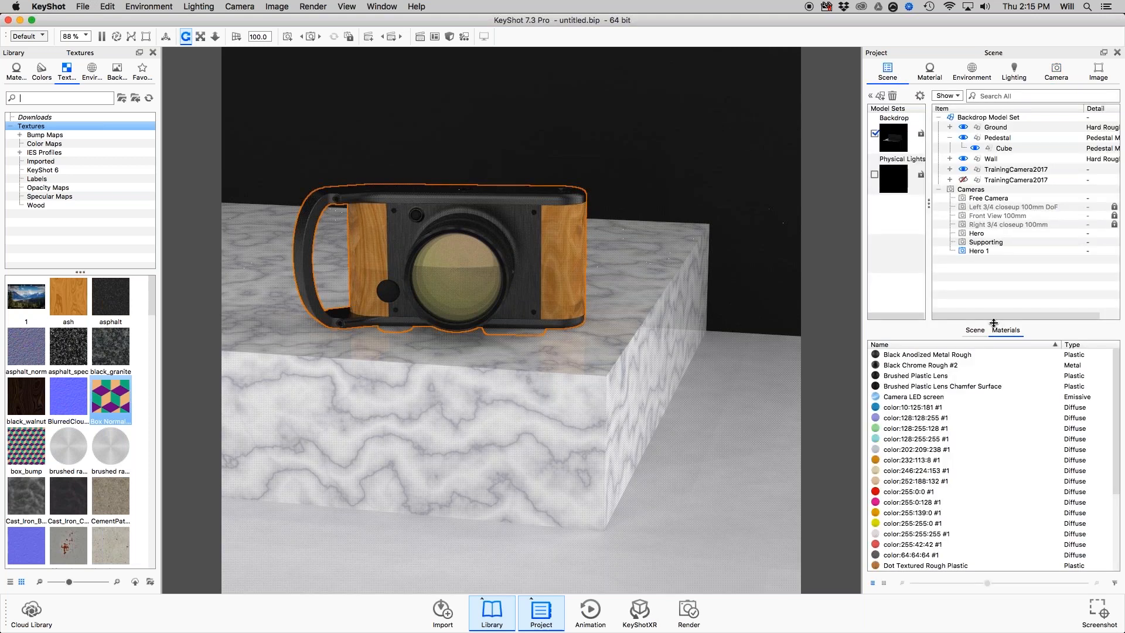
left_click_drag(994, 323, 994, 265)
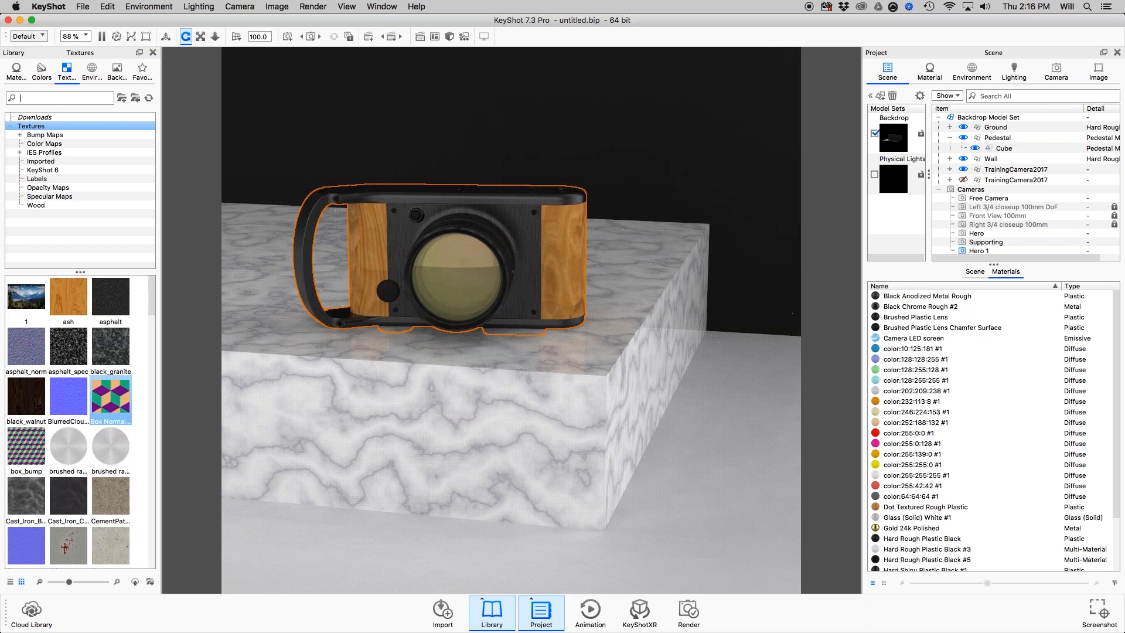
Start importing TrainingCamera2017.SLDASM with Separate Materials by Part enabled, and cancel the import.
left_click_drag(1124, 350, 727, 350)
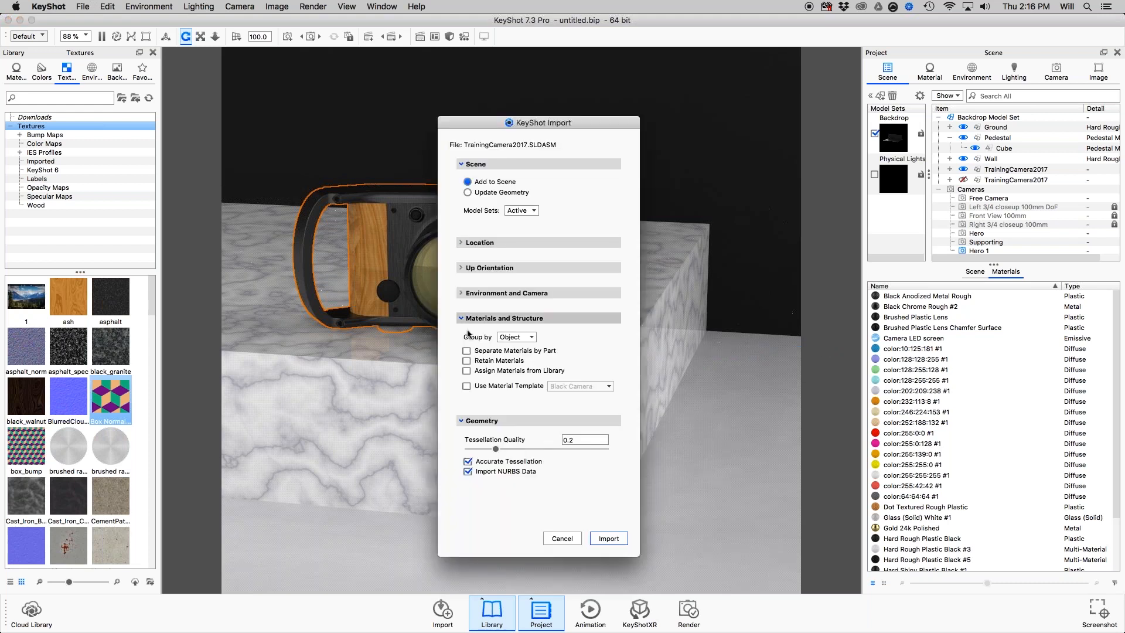
left_click(467, 351)
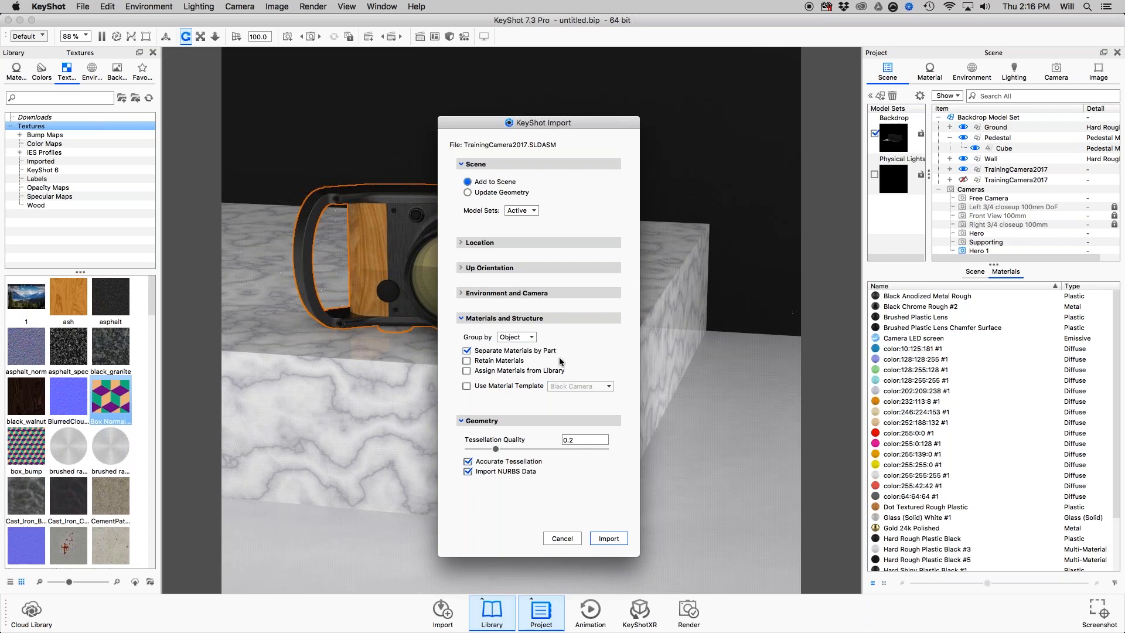
left_click(573, 538)
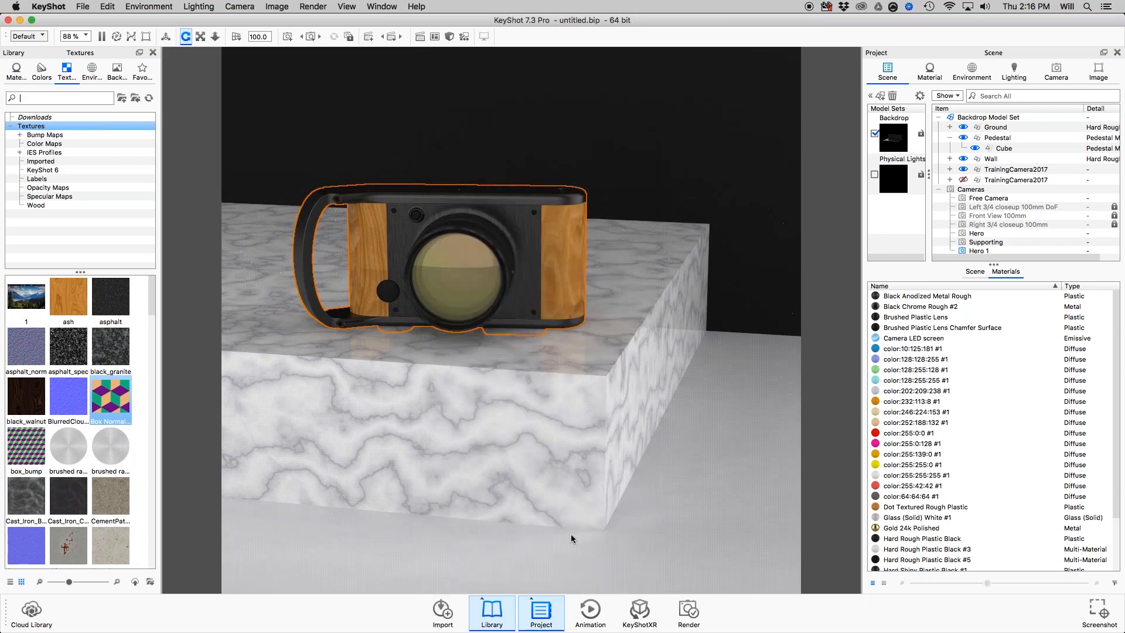
Unhide the second TrainingCamera2017 model and expand it in the scene tree to list its subassemblies.
left_click(953, 308)
left_click(962, 349)
left_click_drag(955, 349, 972, 245)
left_click(987, 180)
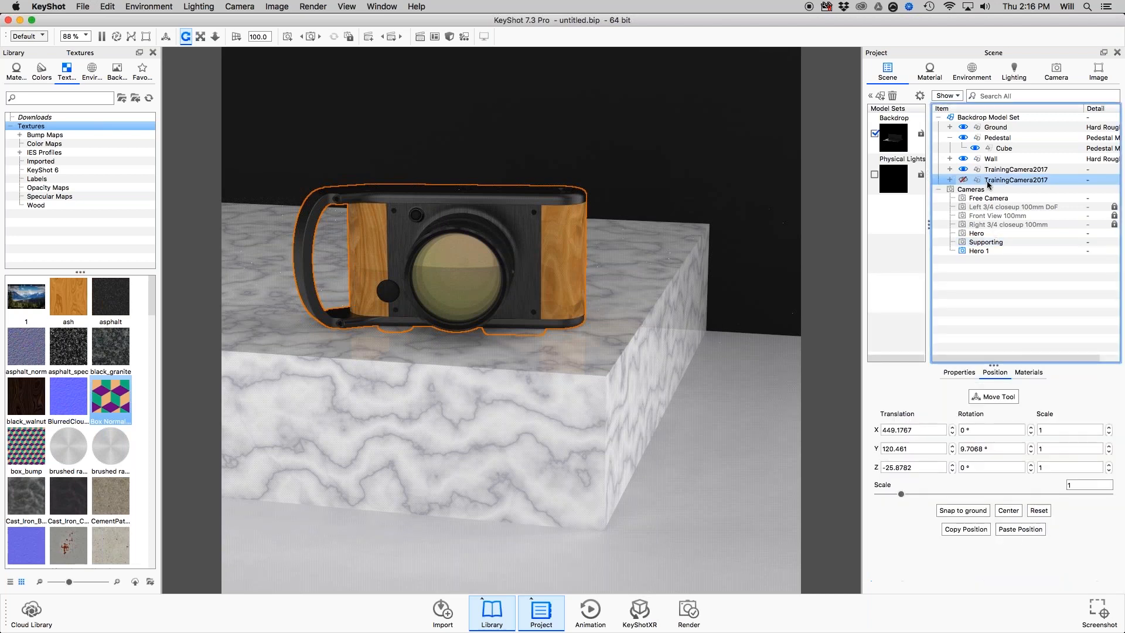
left_click(951, 180)
left_click(964, 180)
left_click(950, 180)
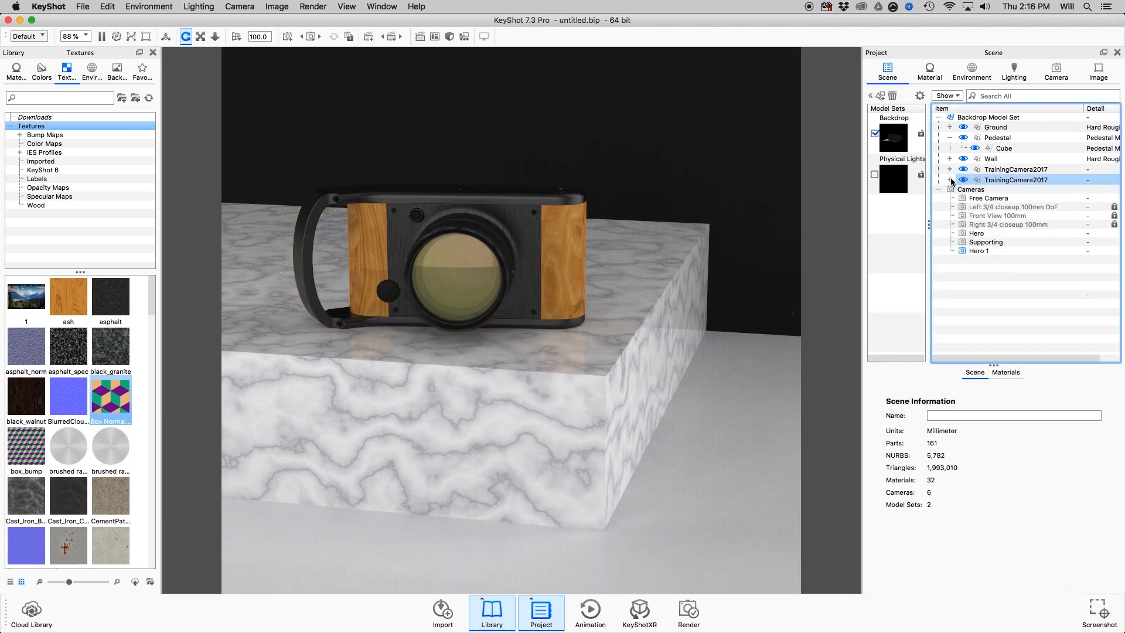
double_click(973, 181)
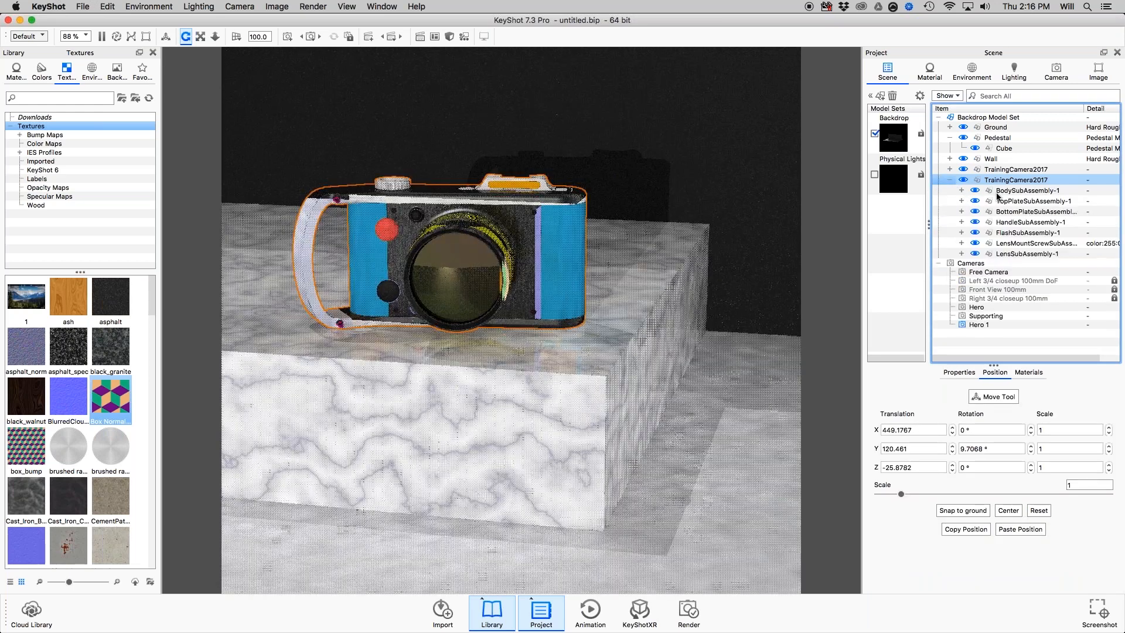
Hide the first TrainingCamera2017 model and the BodySubAssembly-1 of the second one.
left_click(1001, 191)
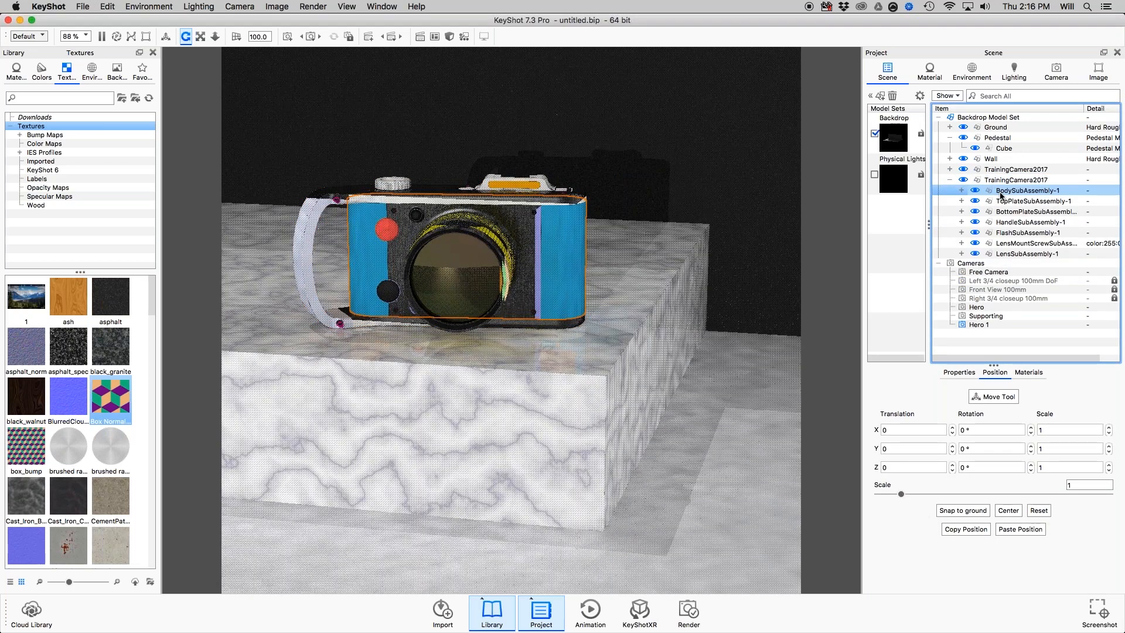
left_click(963, 170)
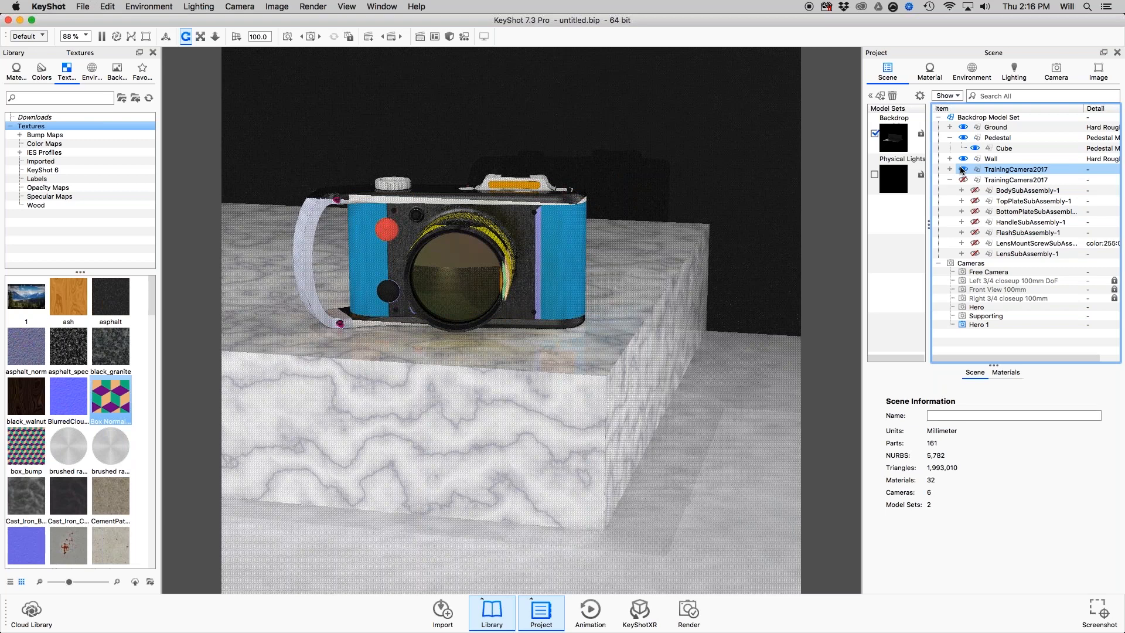
left_click(975, 191)
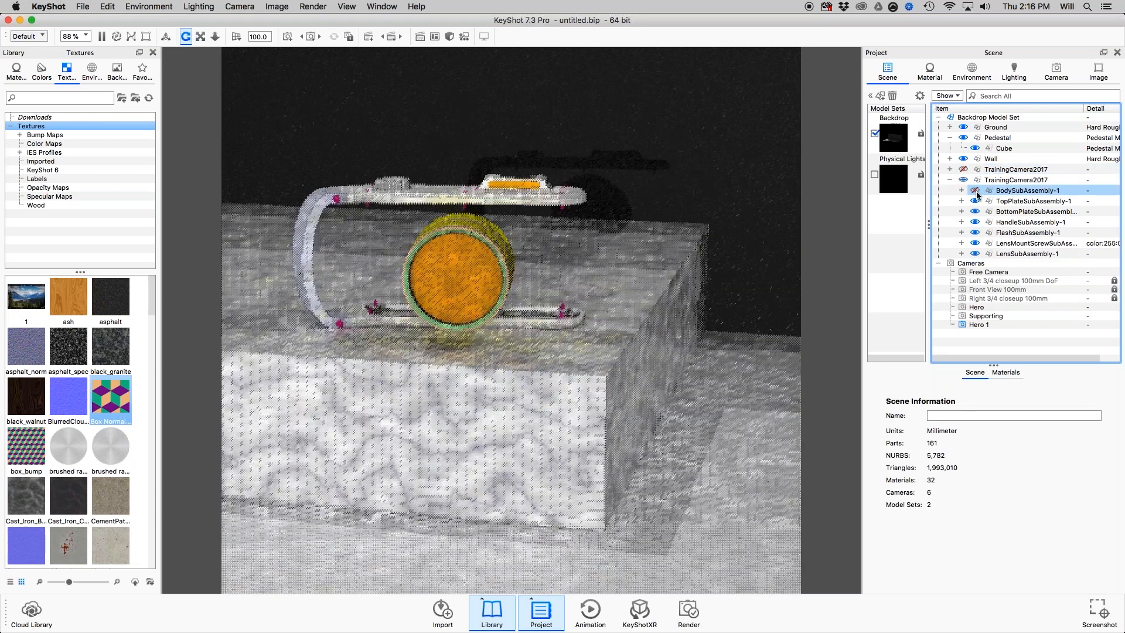
Apply a red Hard Shiny library material to the TopPlate, BottomPlate and Handle subassemblies together.
left_click(1005, 201)
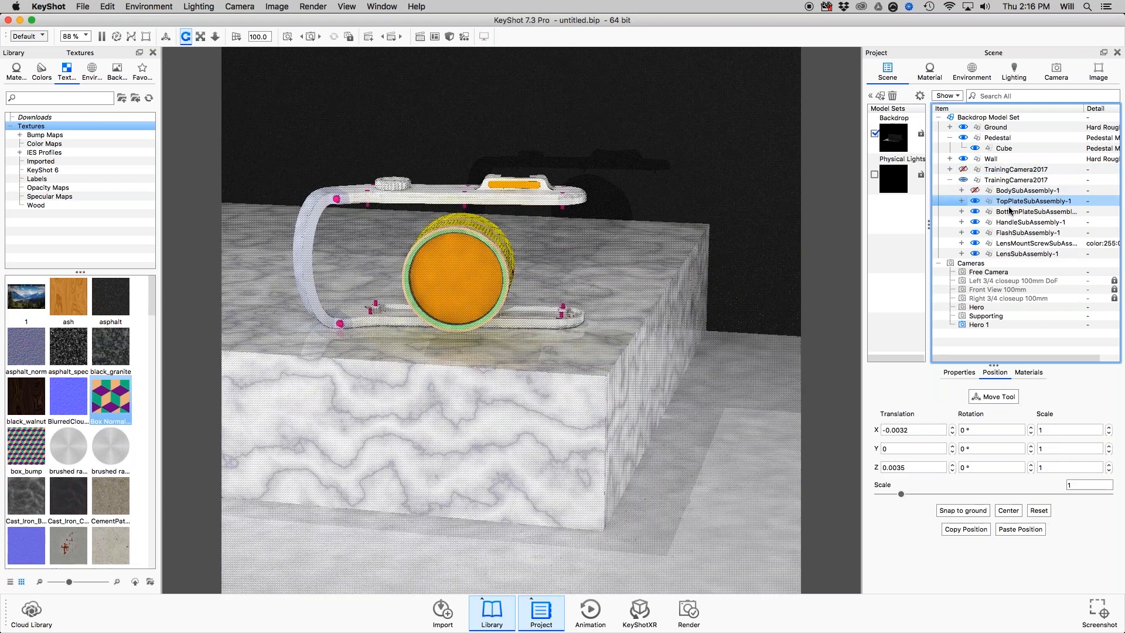
left_click(1009, 222, "shift")
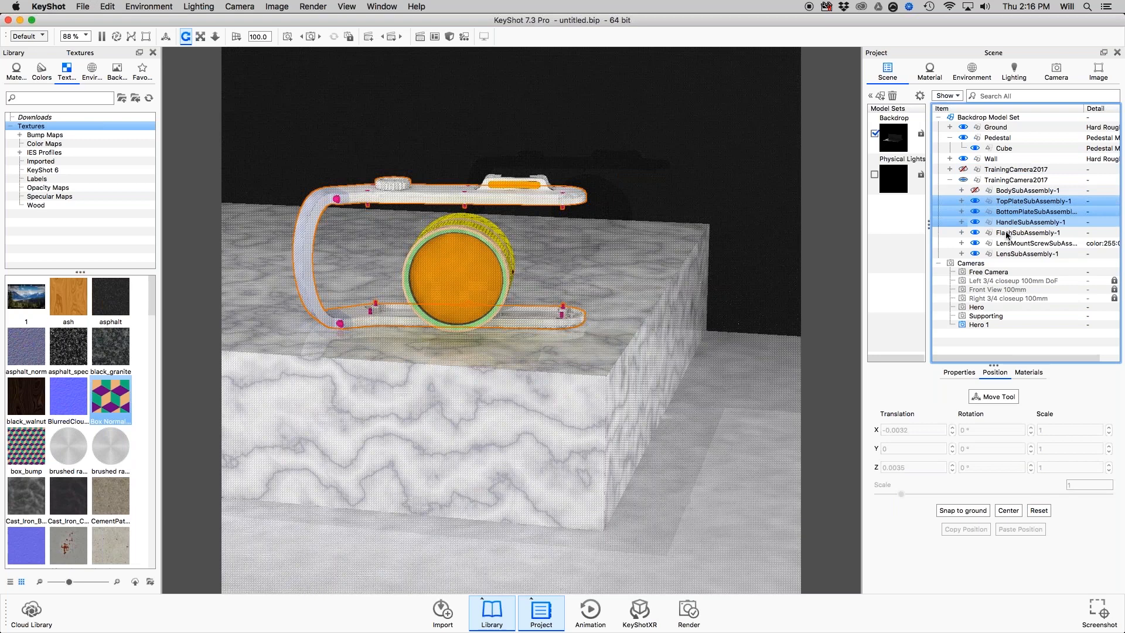
left_click(18, 75)
left_click_drag(73, 375, 1014, 211)
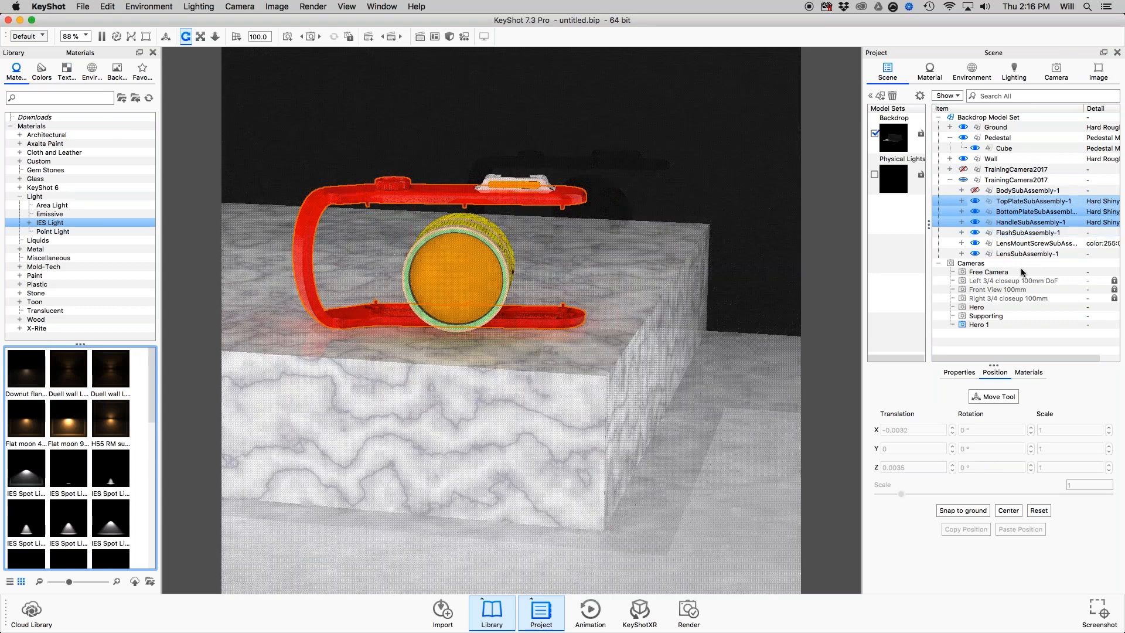
left_click(964, 375)
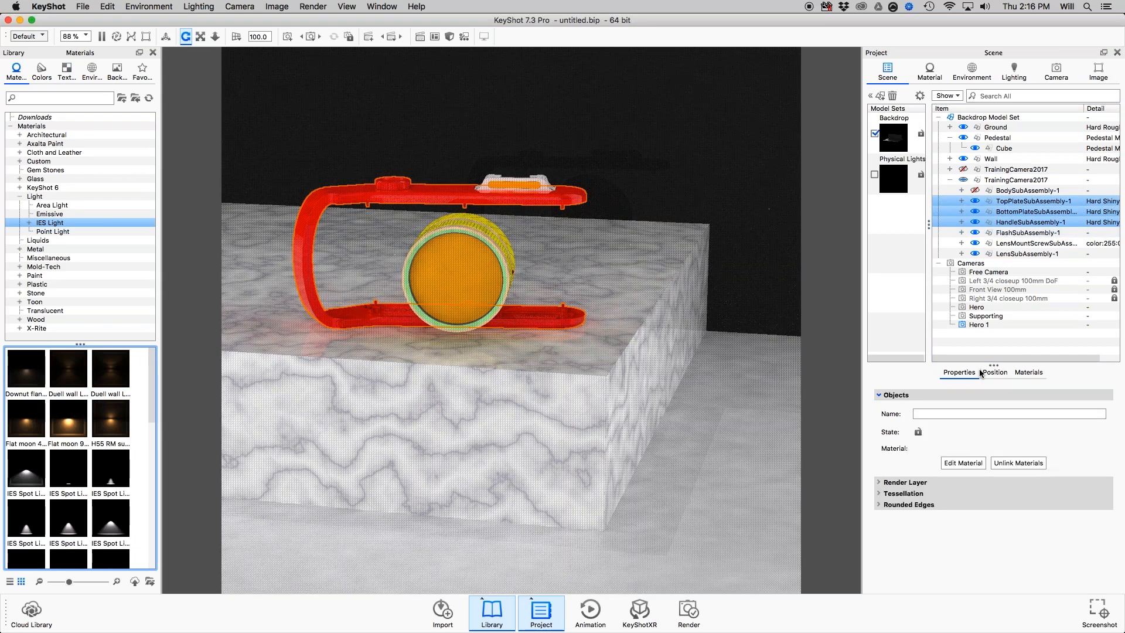
left_click(985, 373)
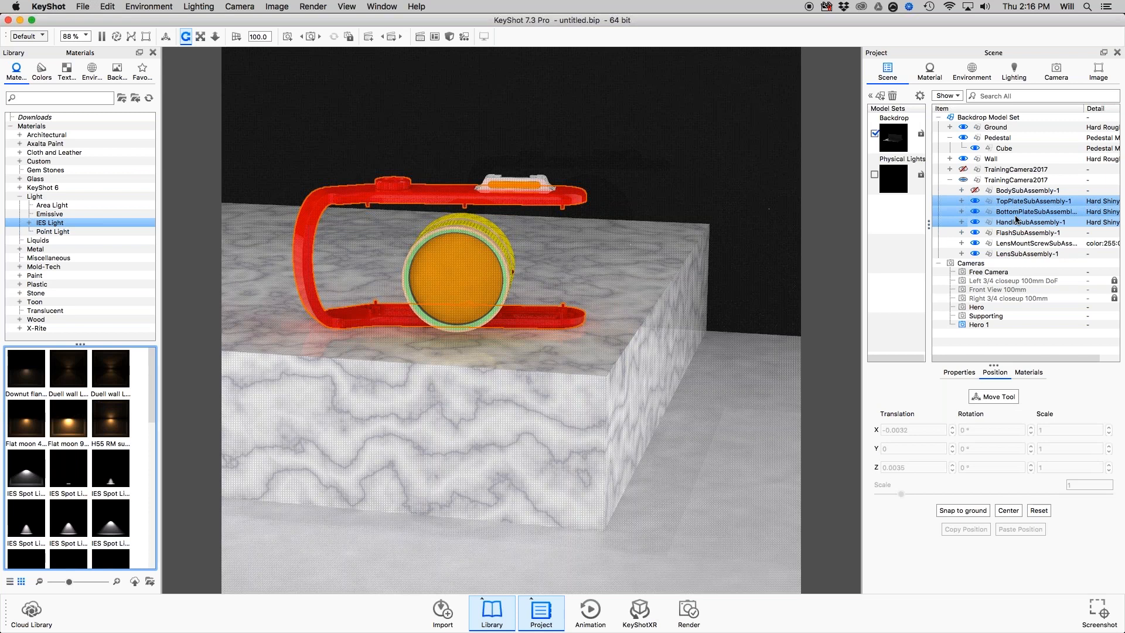
left_click(962, 201)
left_click(962, 202)
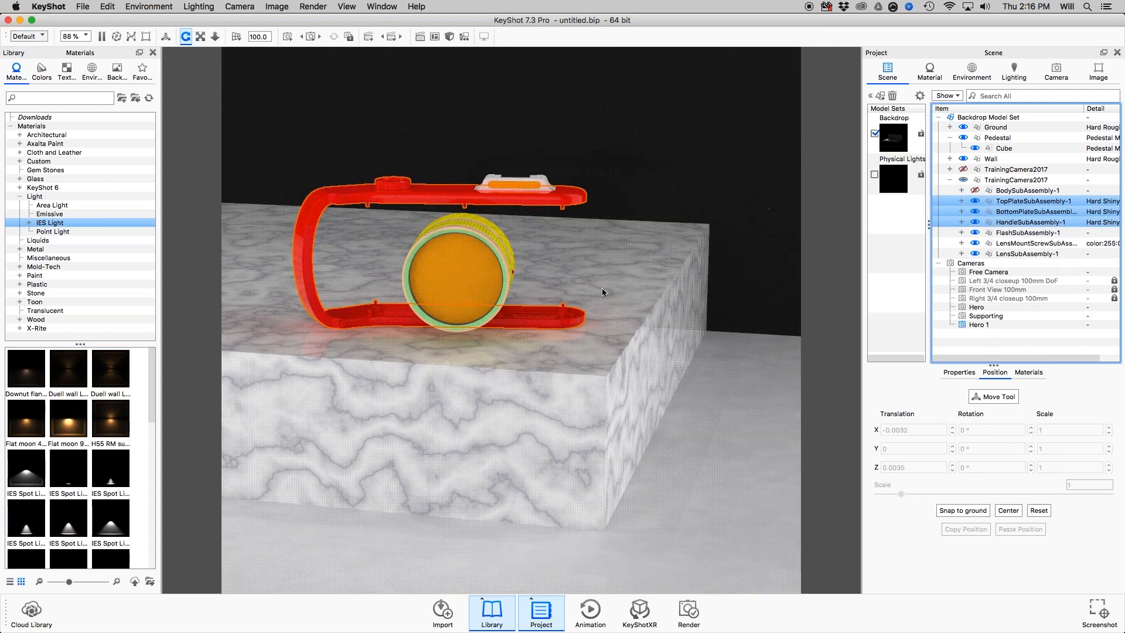
Select all parts that use the eight materials from color:10:125:181 #1 through color:255:0:0 #1 with Select Parts with Material.
left_click(1029, 373)
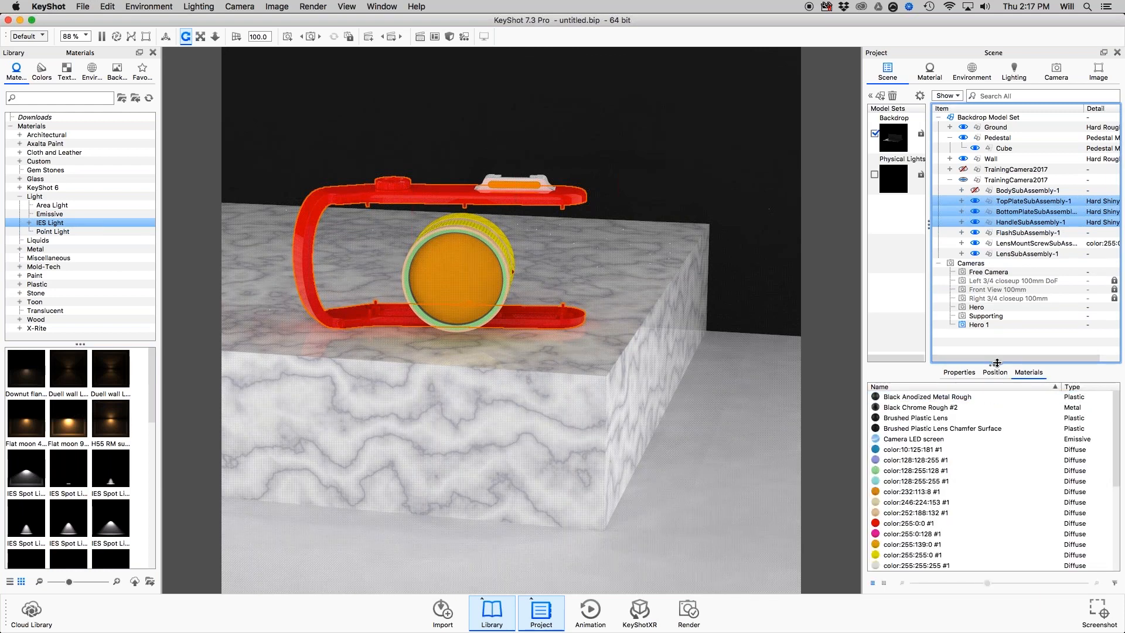
left_click_drag(997, 363, 995, 338)
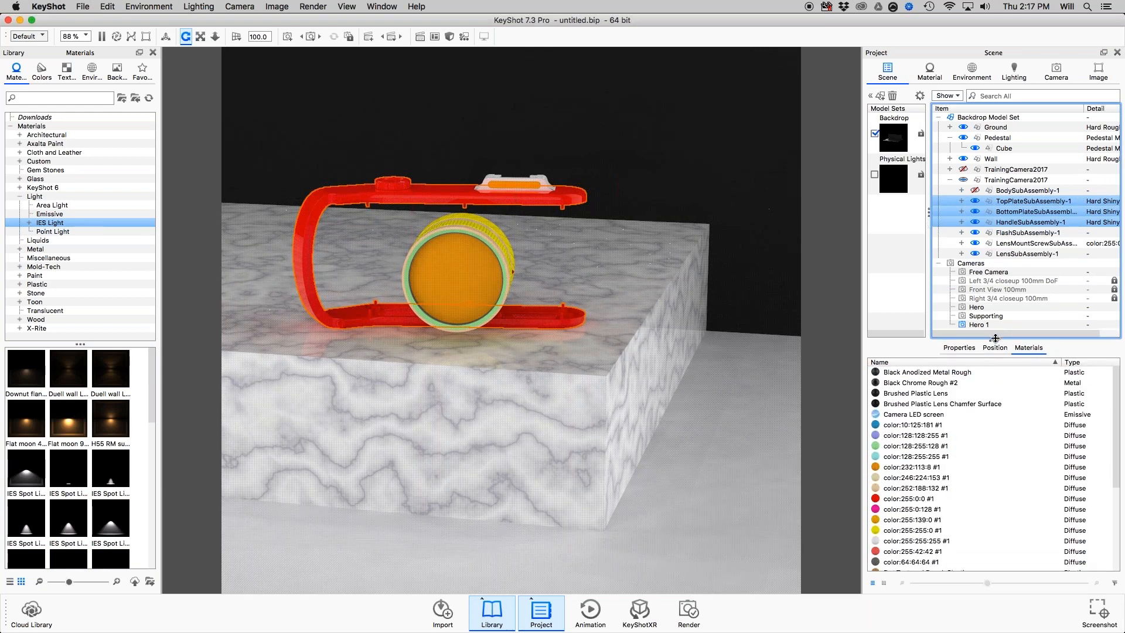
left_click(923, 413)
left_click(963, 426)
left_click(945, 499, "shift")
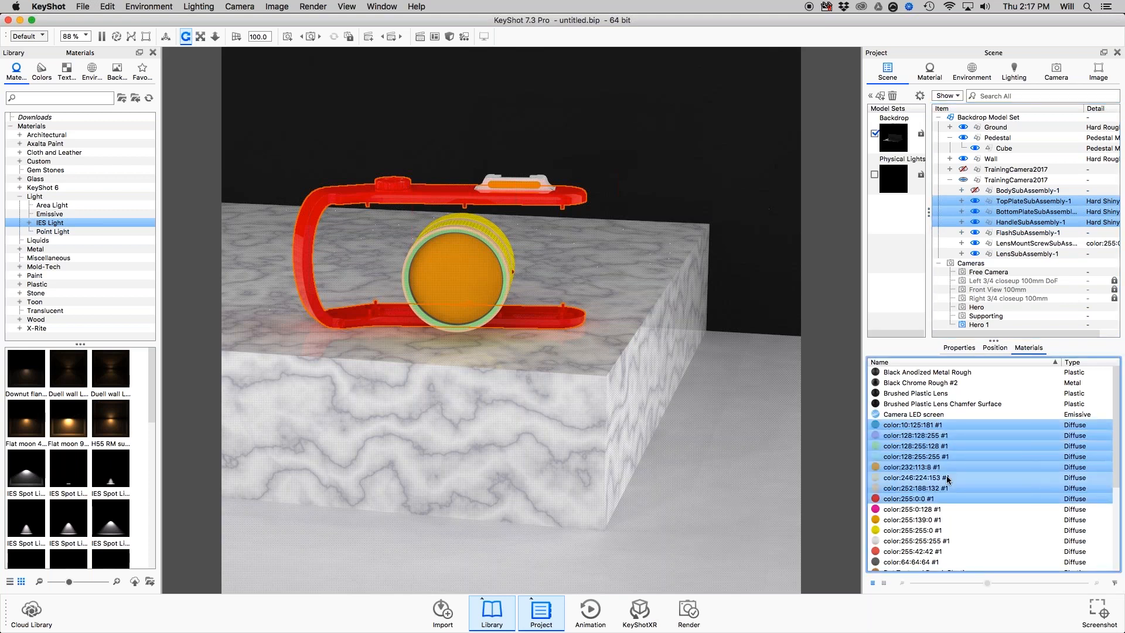
right_click(936, 427)
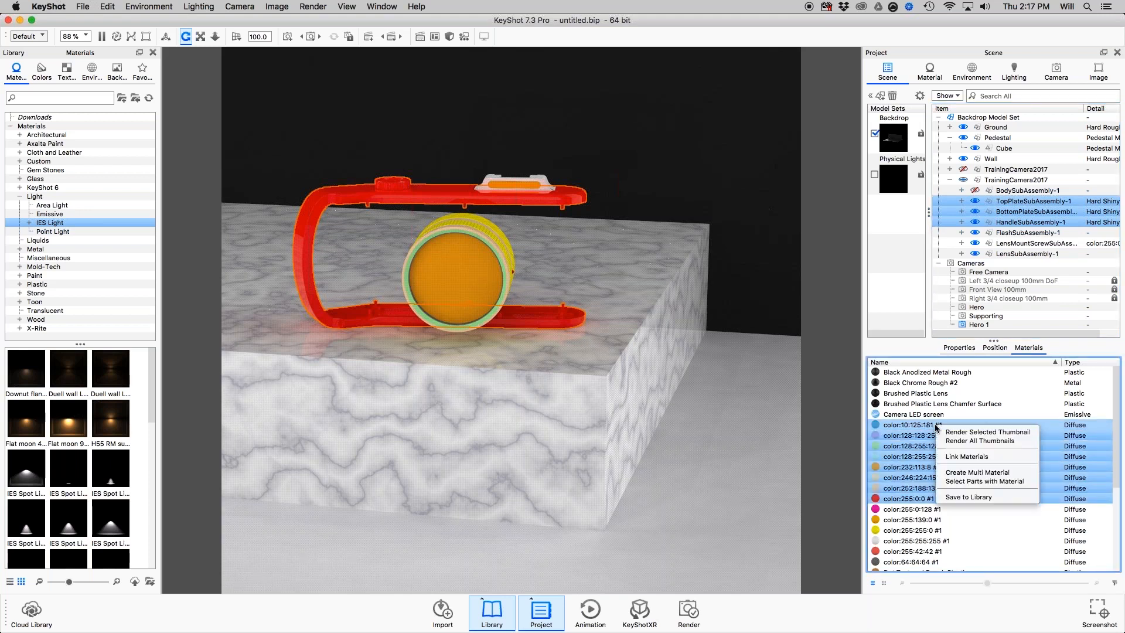
left_click(972, 482)
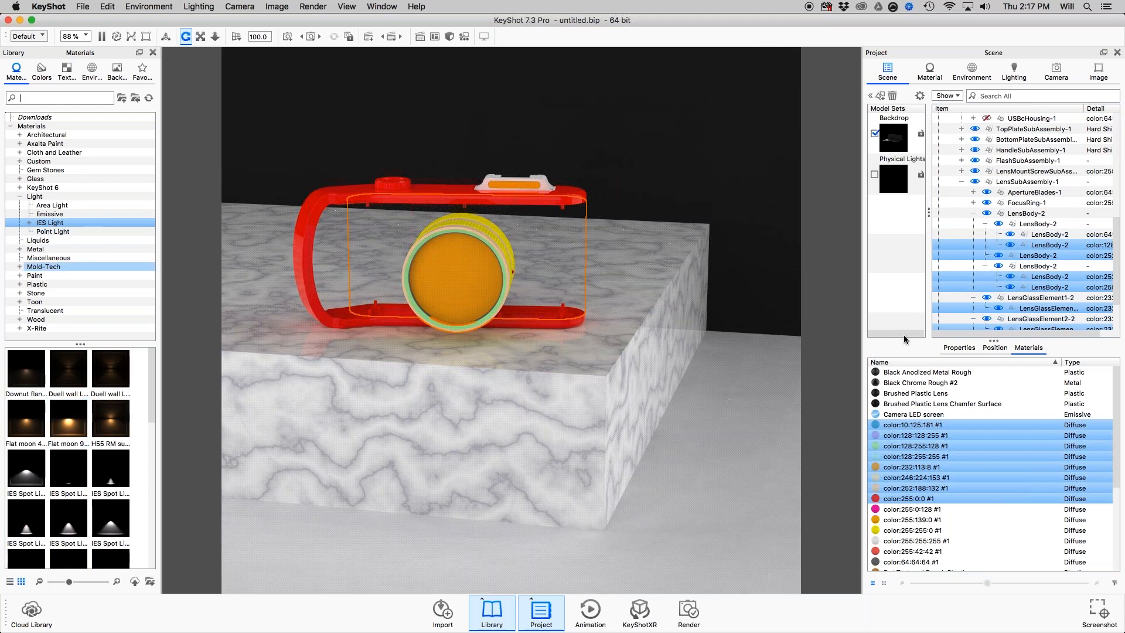
Apply Isolate Materials to Selection to the selected parts.
right_click(994, 255)
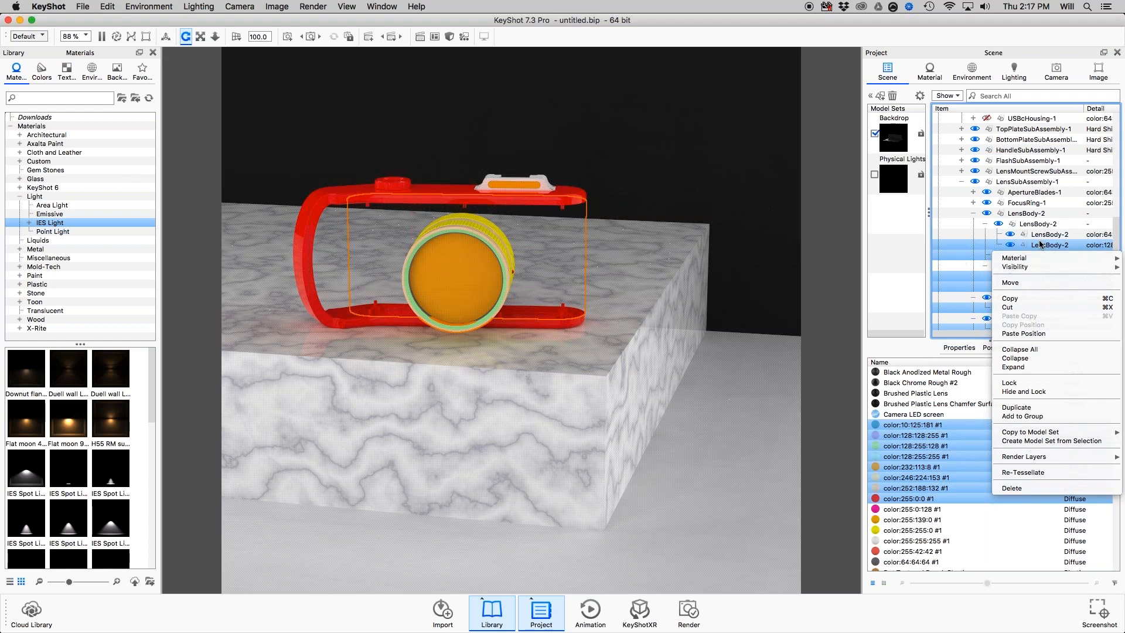
left_click(934, 76)
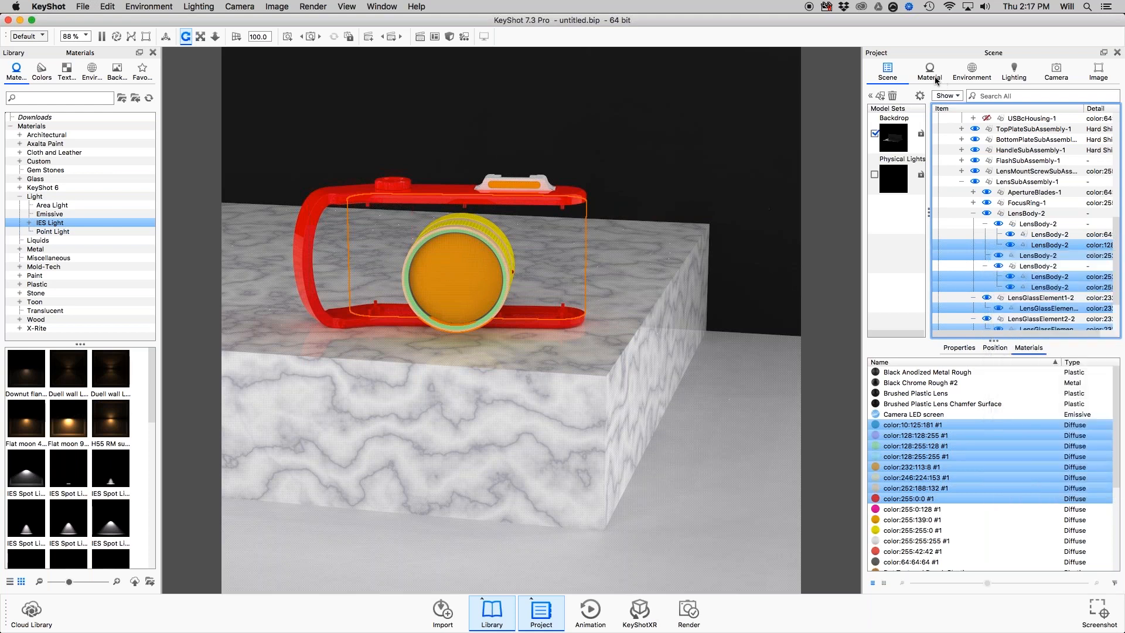
left_click(888, 71)
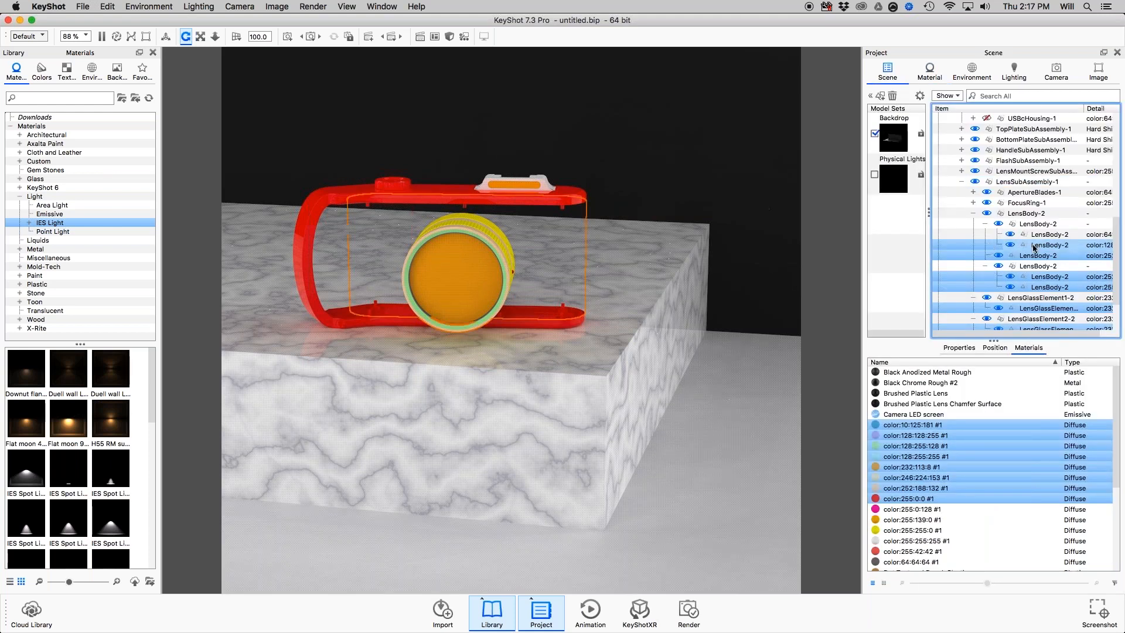
right_click(959, 441)
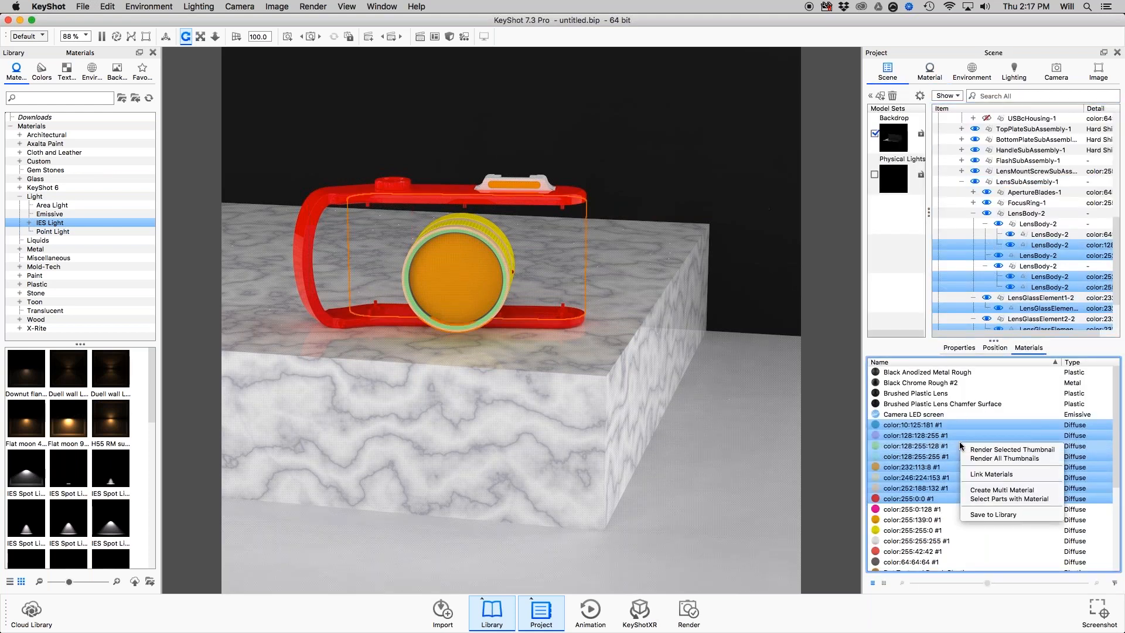
right_click(713, 322)
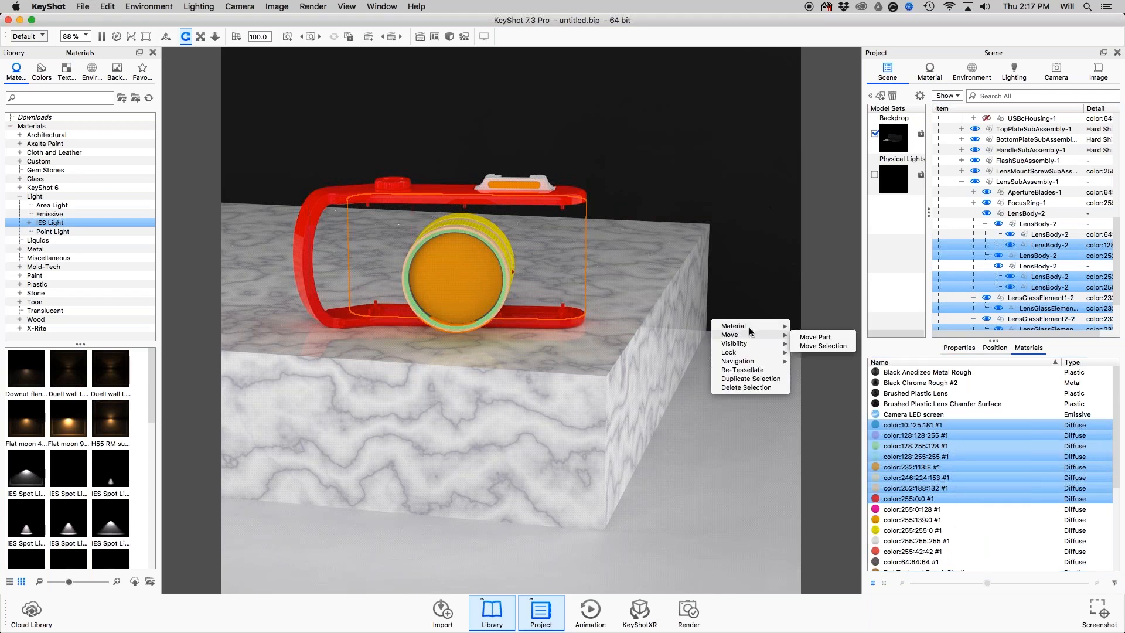
mouse_move(749, 327)
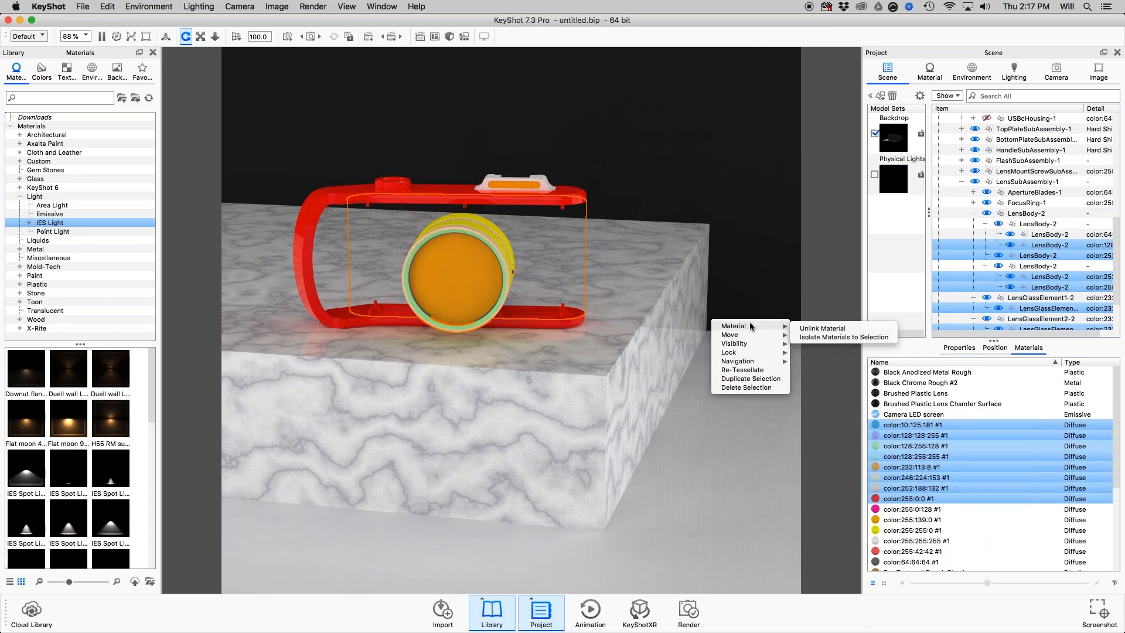
left_click(809, 338)
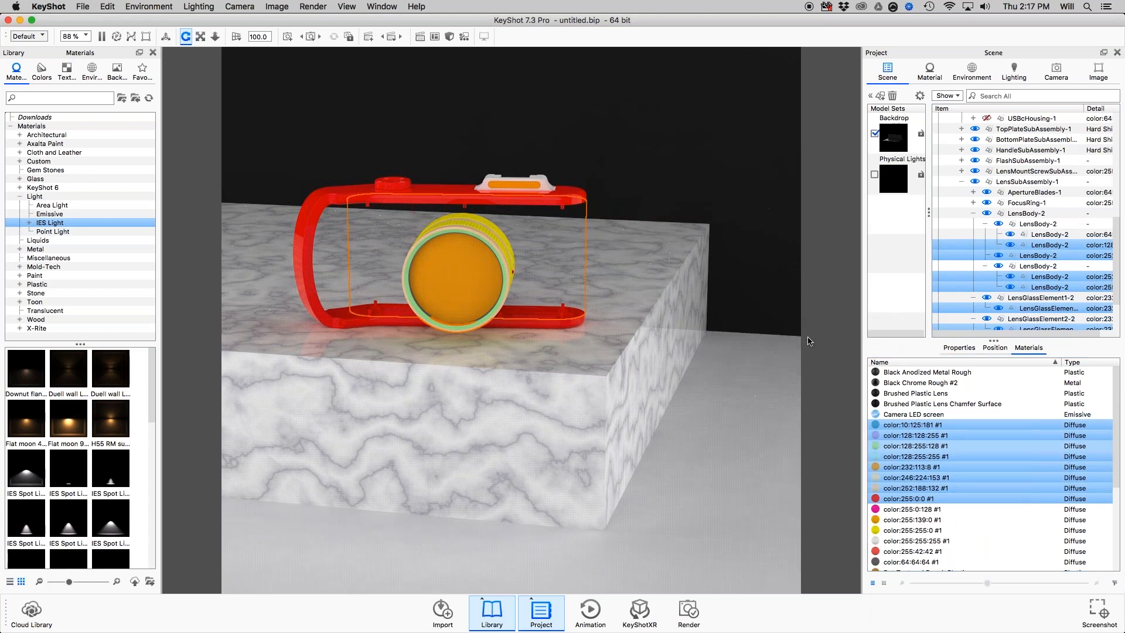
Show all parts in the scene, and hide the first TrainingCamera2017 model again.
scroll(1060, 191, "up", 10)
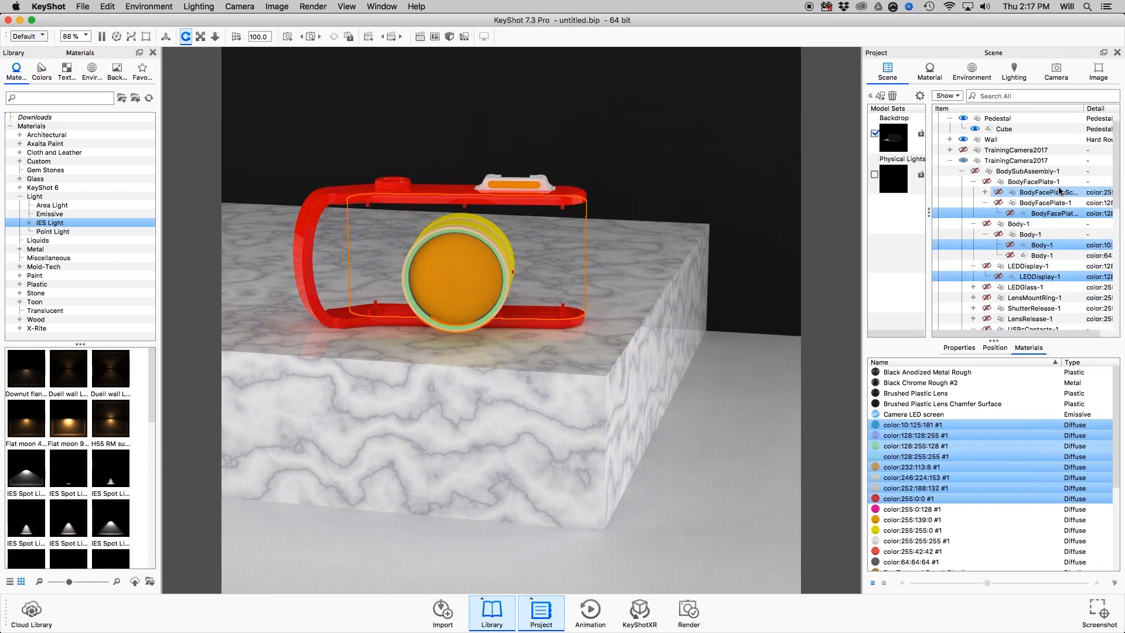
scroll(1060, 191, "up", 2)
right_click(711, 215)
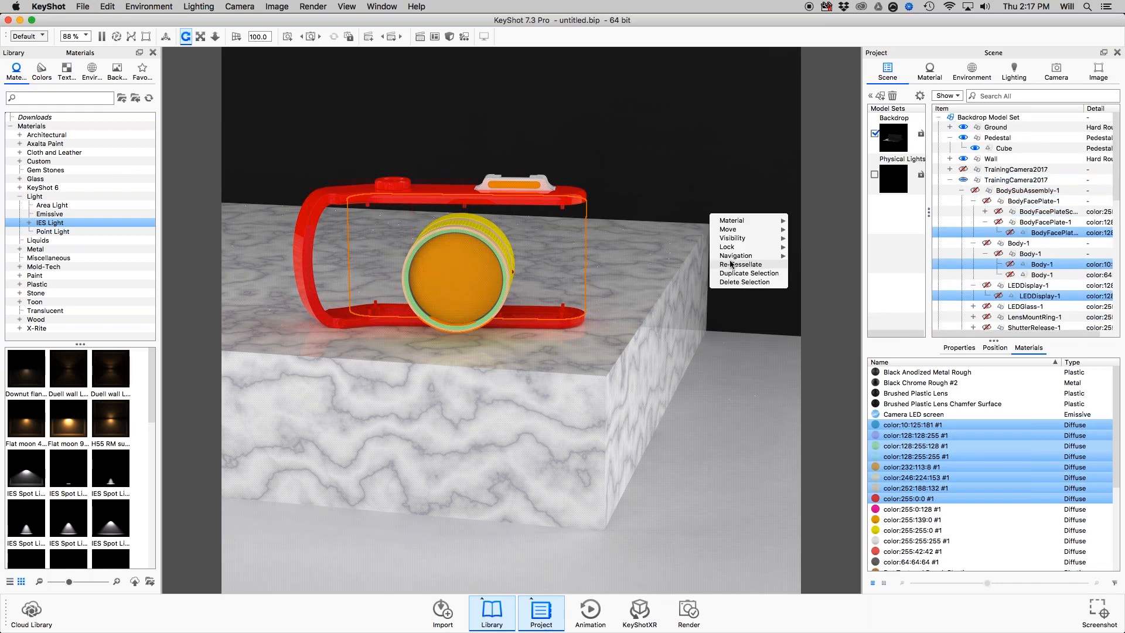
mouse_move(733, 239)
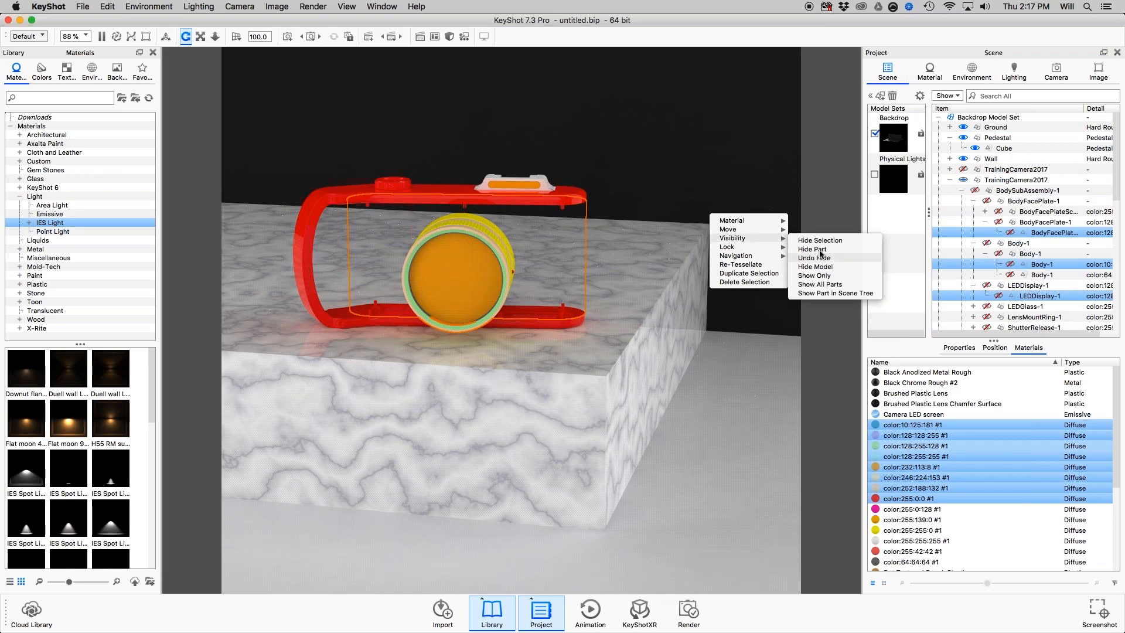
left_click(827, 285)
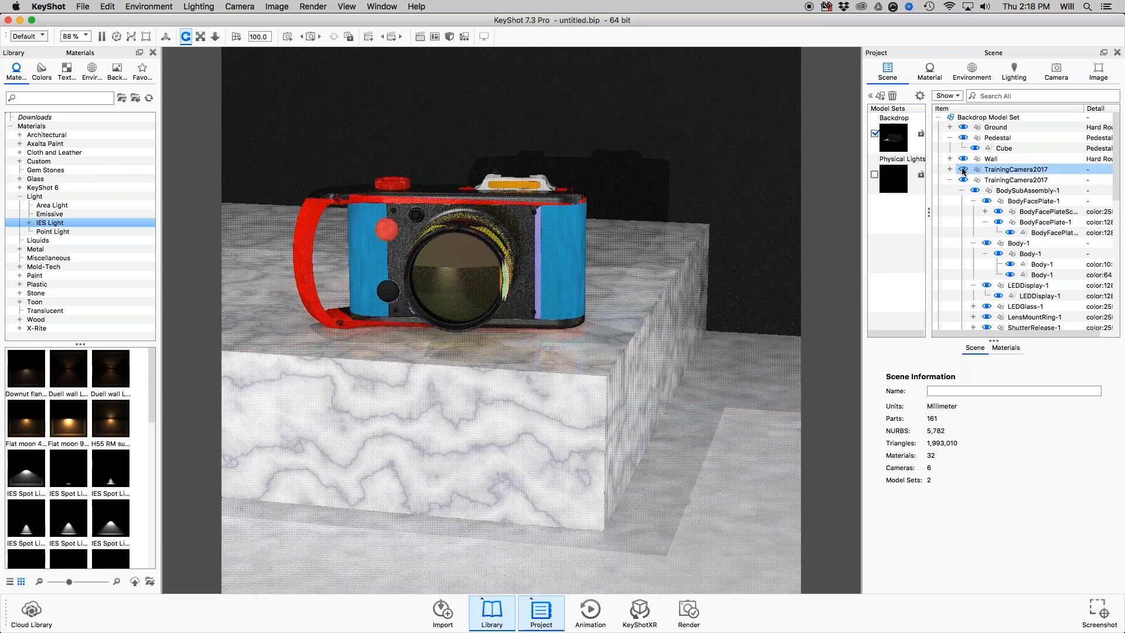
left_click(962, 169)
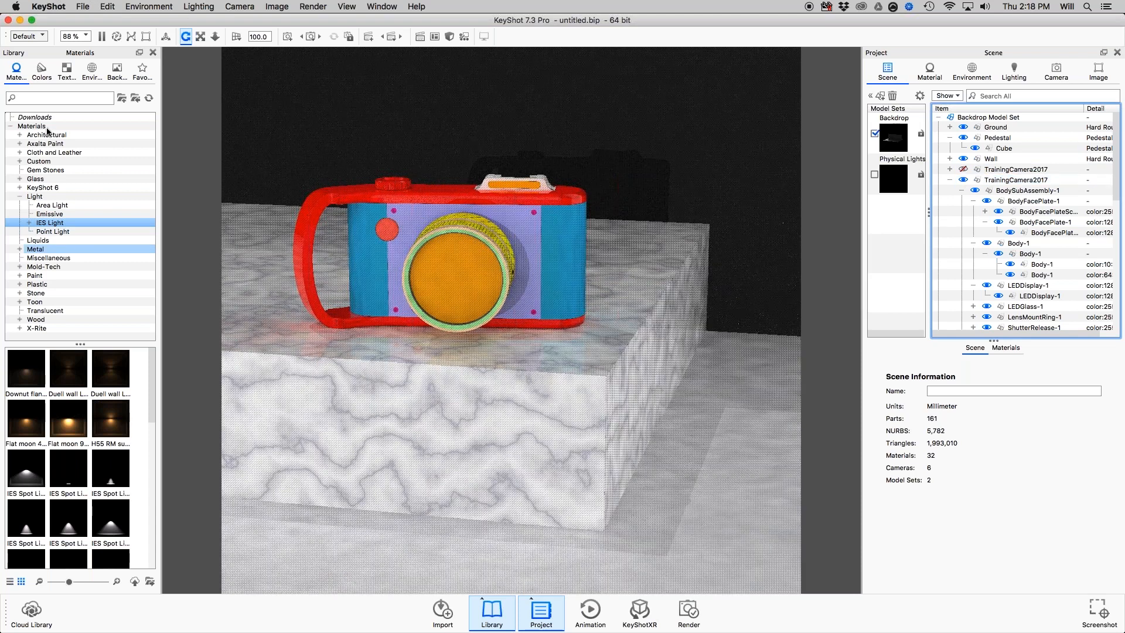
Search the material library for "green p" and apply Hard Textured Plastic Green to the camera body.
left_click(59, 98)
type("green p")
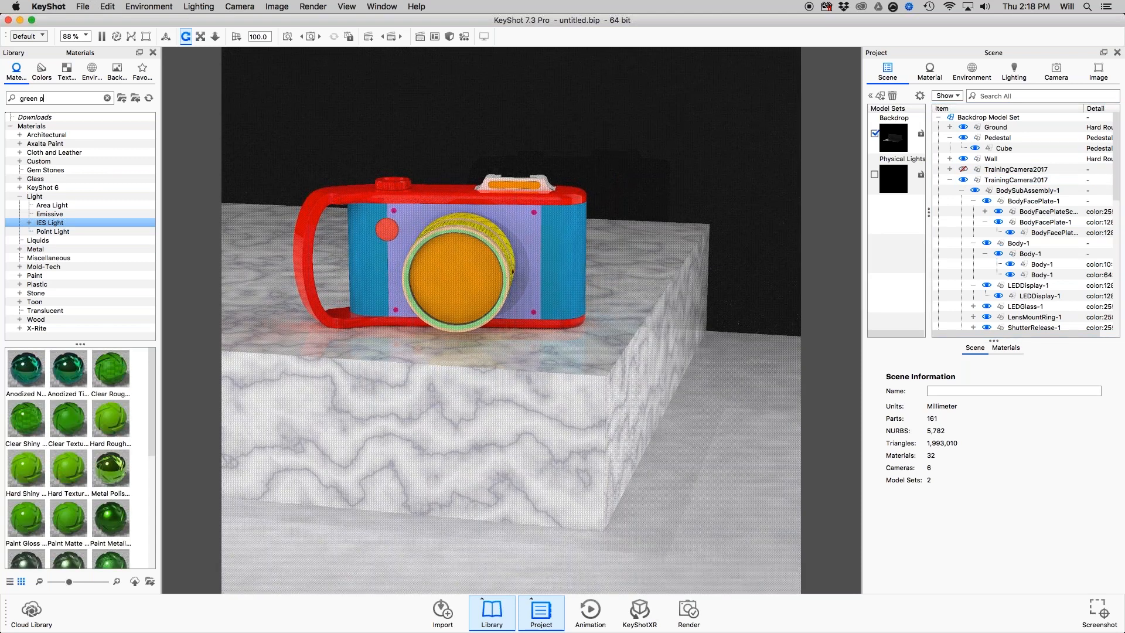
left_click_drag(68, 469, 561, 259)
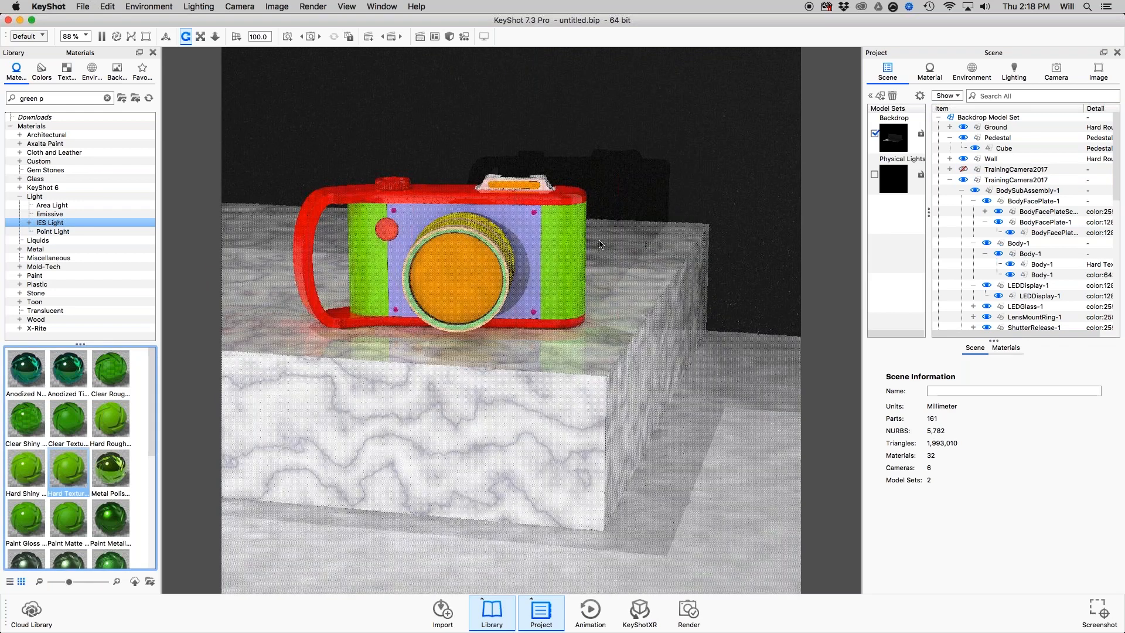
right_click(579, 236)
left_click(1017, 333)
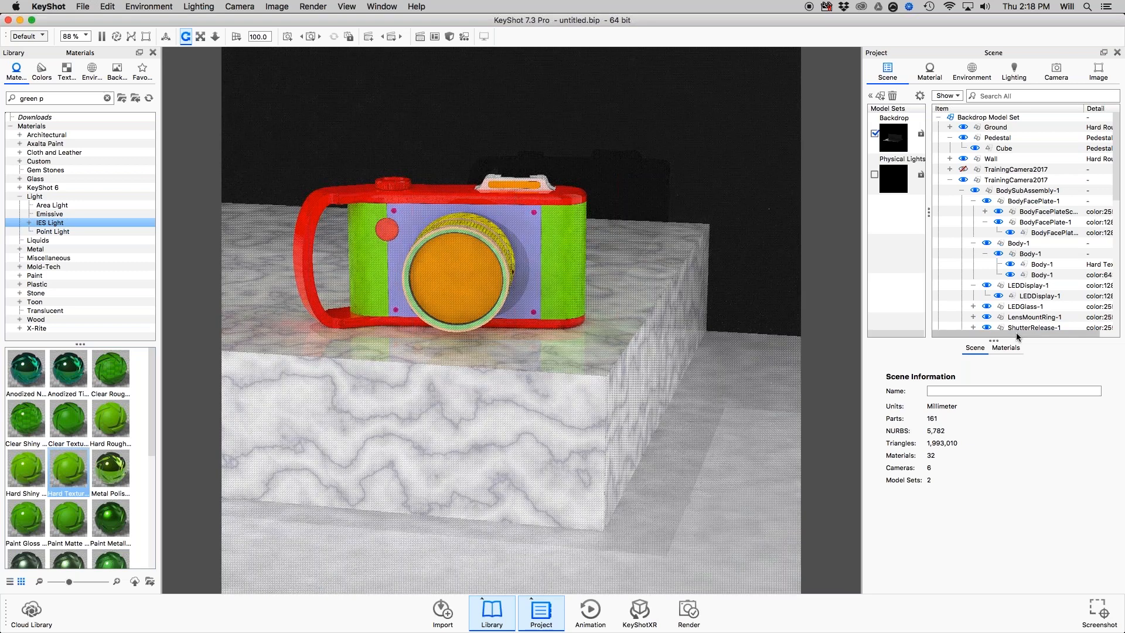
Select all parts that use Hard Textured Plastic Green with Select Parts with Material in the scene's material list.
left_click(1006, 347)
left_click(928, 467)
left_click(915, 457)
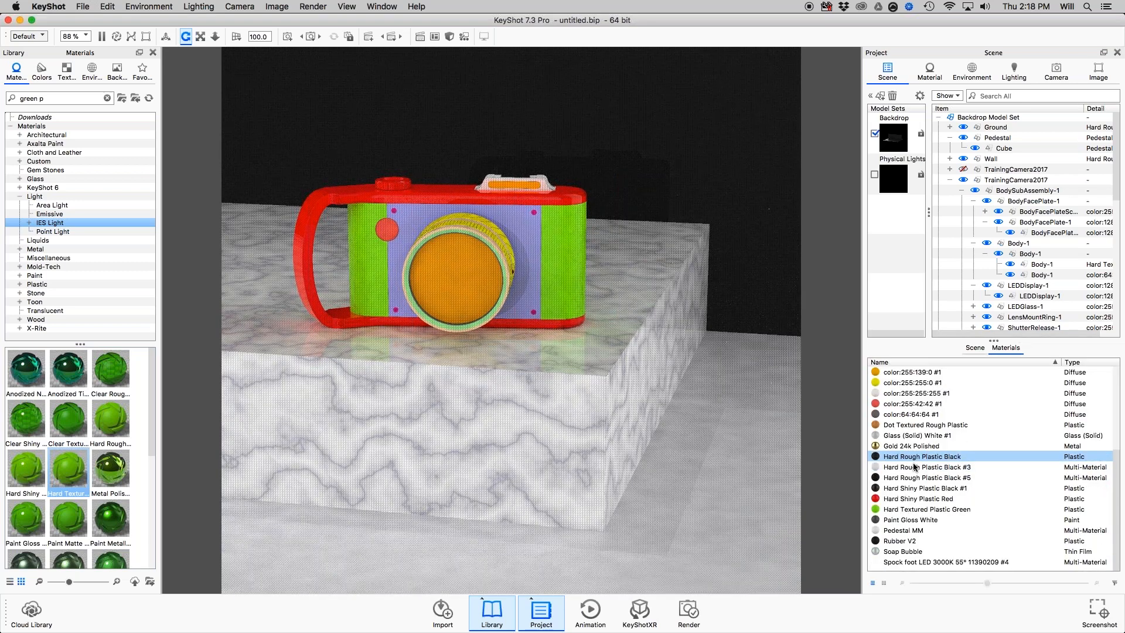
left_click(921, 510)
right_click(921, 513)
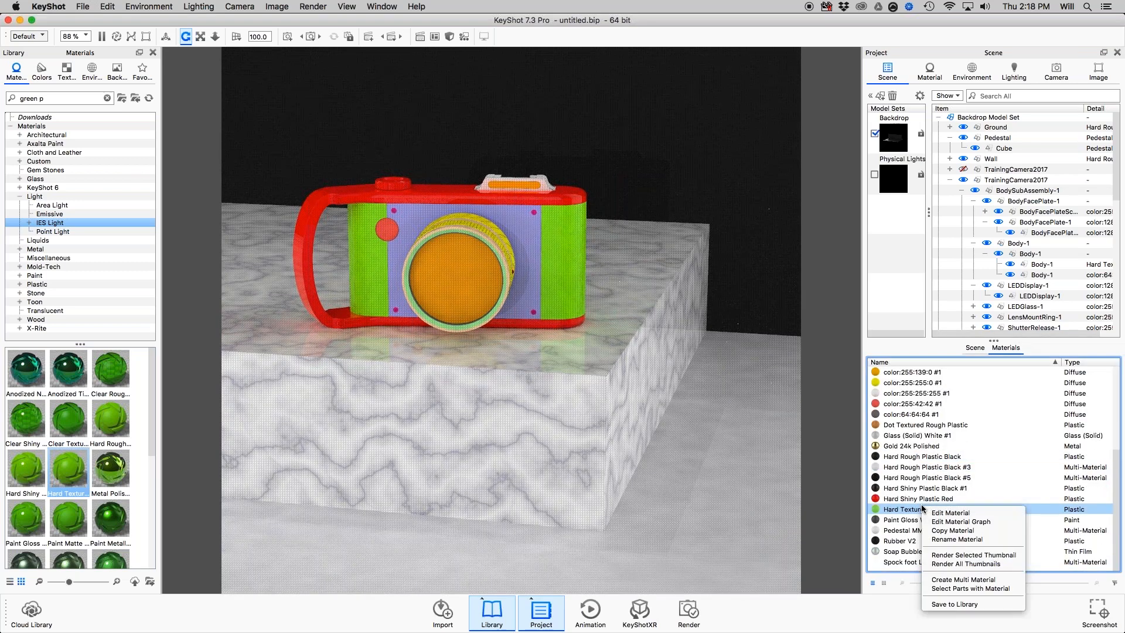
left_click(948, 589)
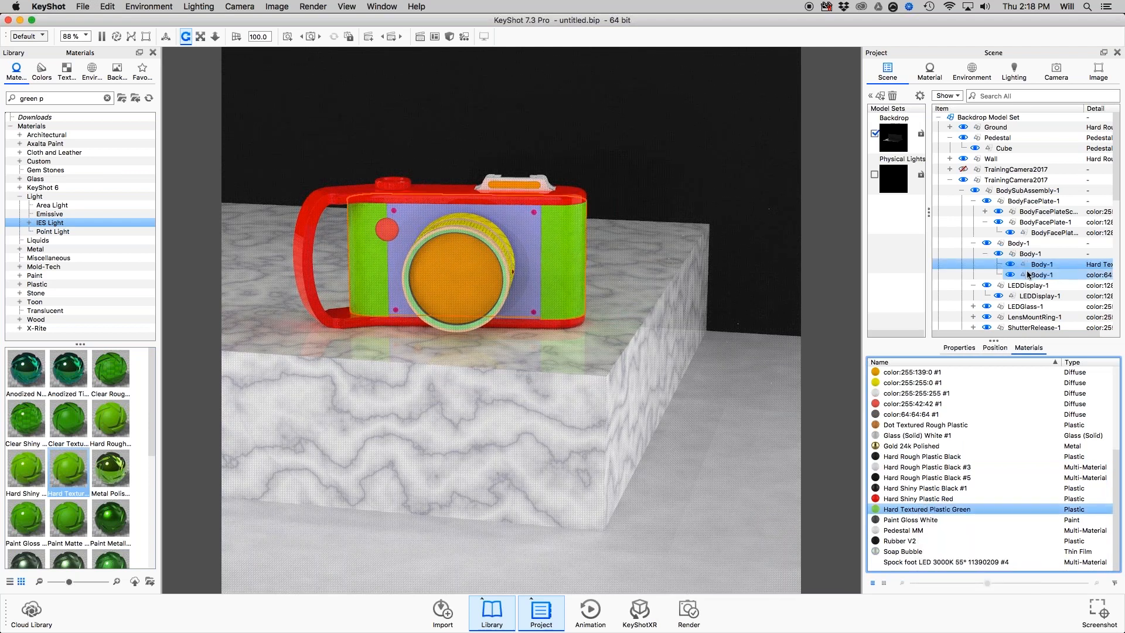
Collapse the visible TrainingCamera2017 model in the scene tree and delete the hidden TrainingCamera2017 model.
left_click(958, 180)
left_click(951, 180)
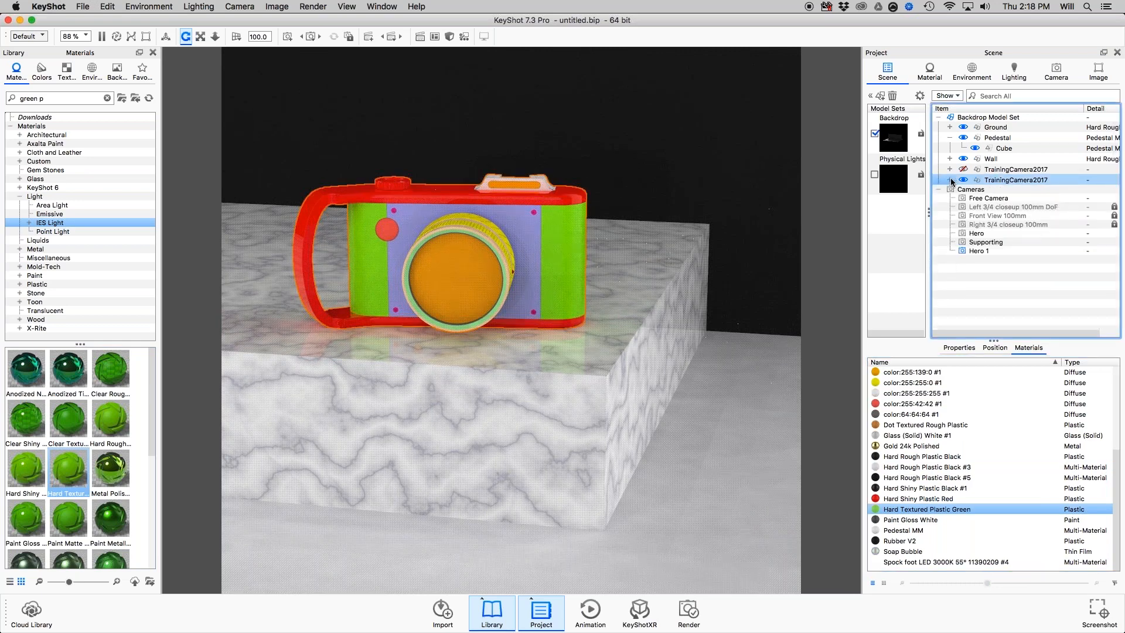
left_click(965, 170, "shift")
left_click(985, 171)
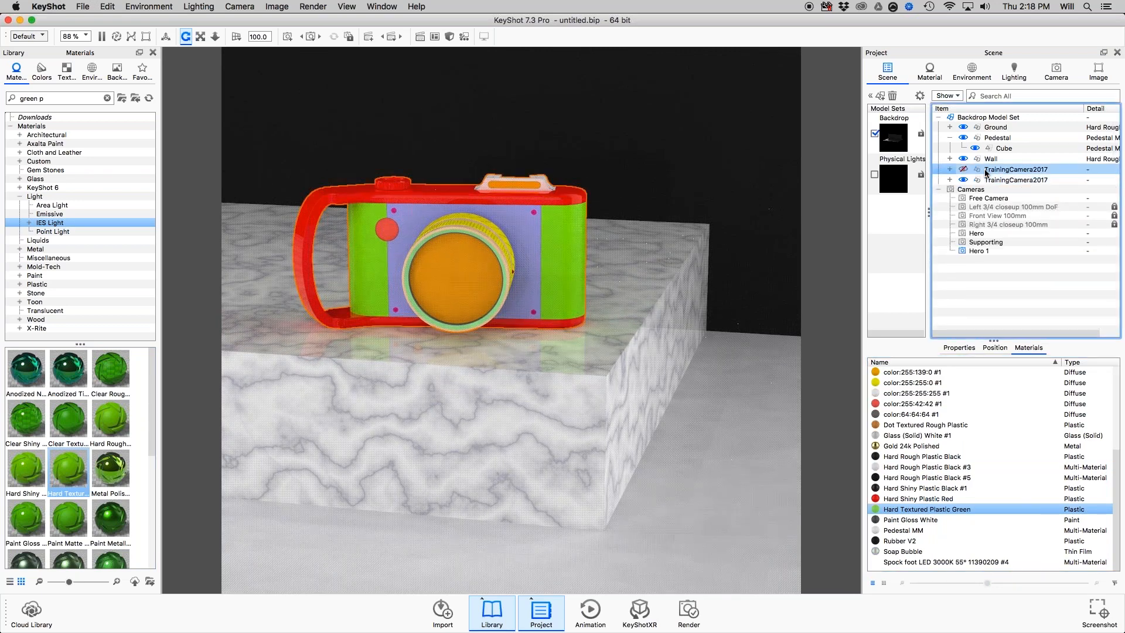
right_click(986, 172)
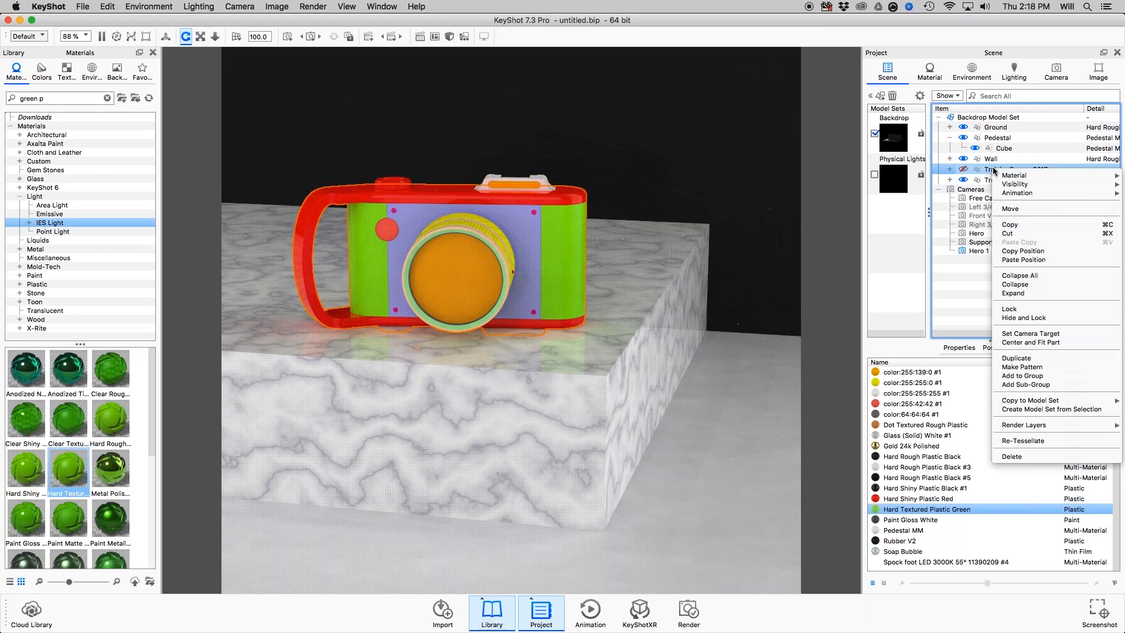
left_click(1020, 457)
left_click(553, 239)
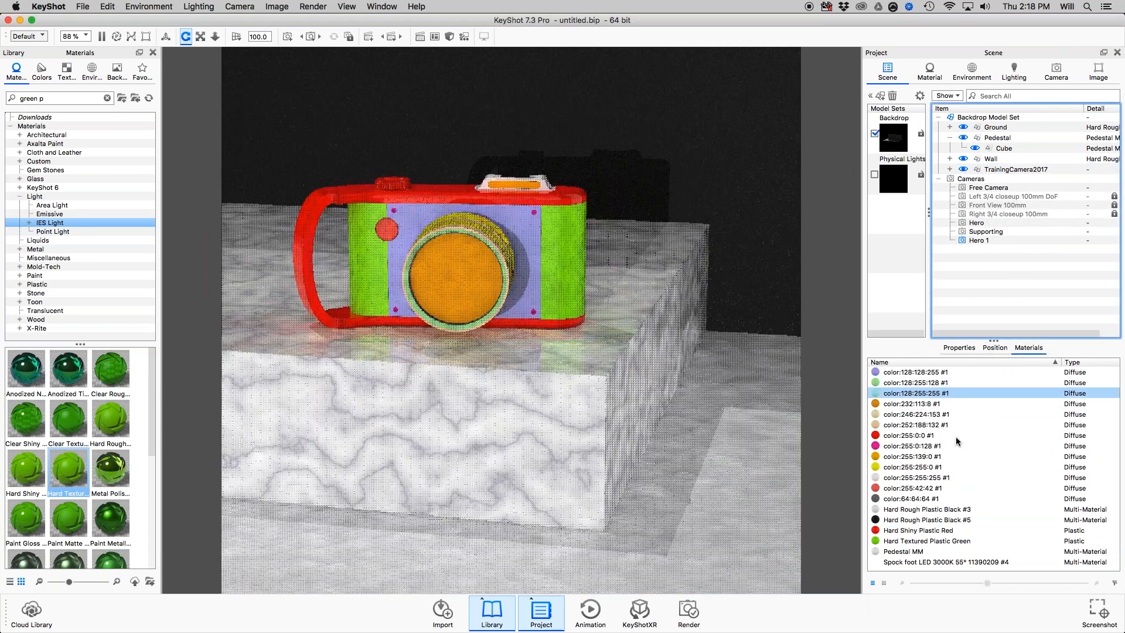
Enlarge the scene's material list and replace the seven materials from color:128:255:128 #1 through color:255:0:128 #1 with the library's Hard Rough Plastic Green.
left_click_drag(994, 340, 994, 278)
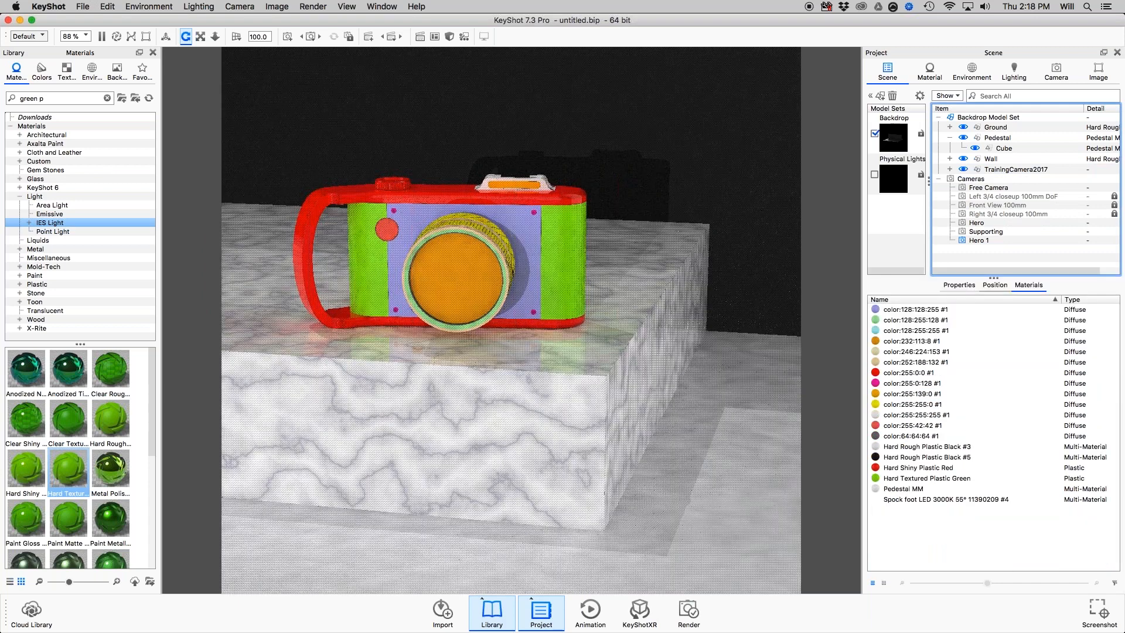
left_click(942, 341)
left_click(921, 321)
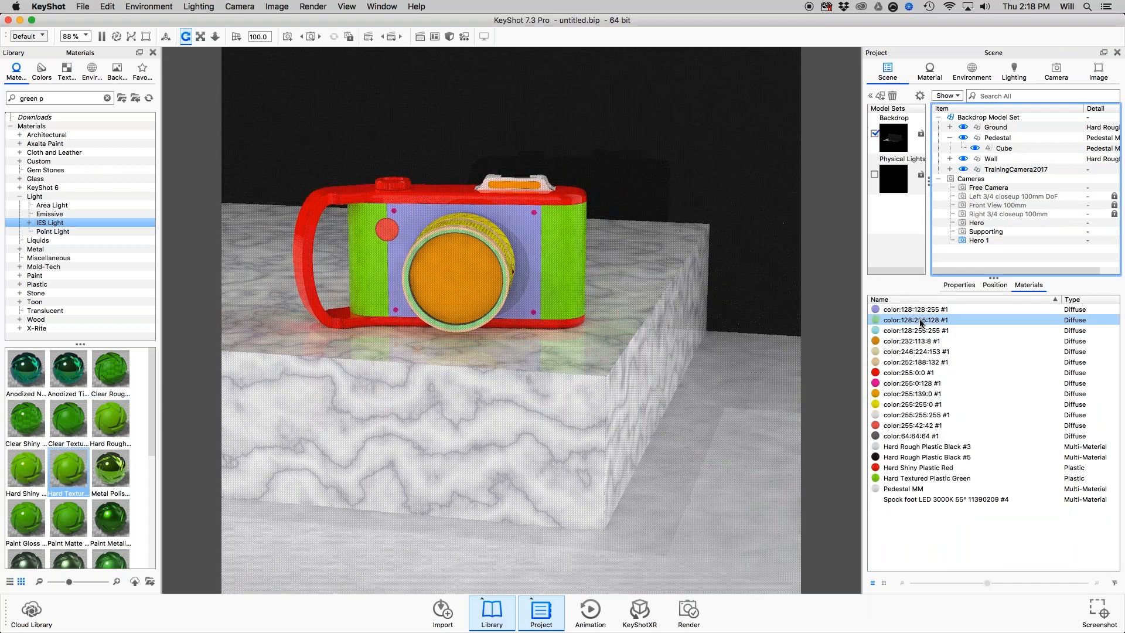
left_click(920, 322)
left_click(915, 384, "shift")
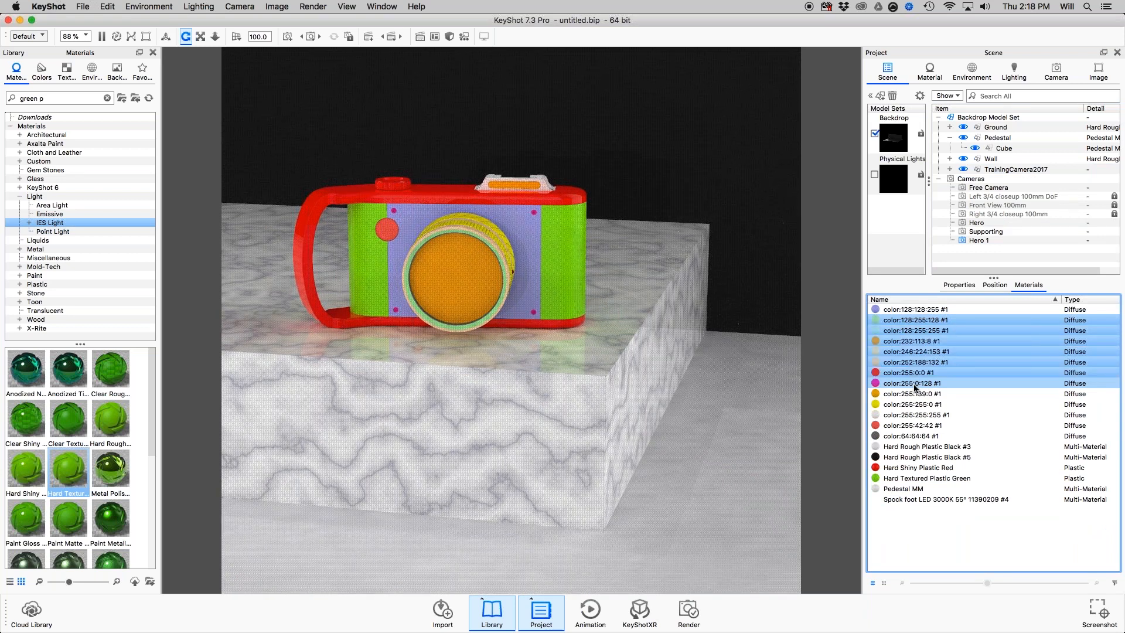
left_click(917, 310, "super")
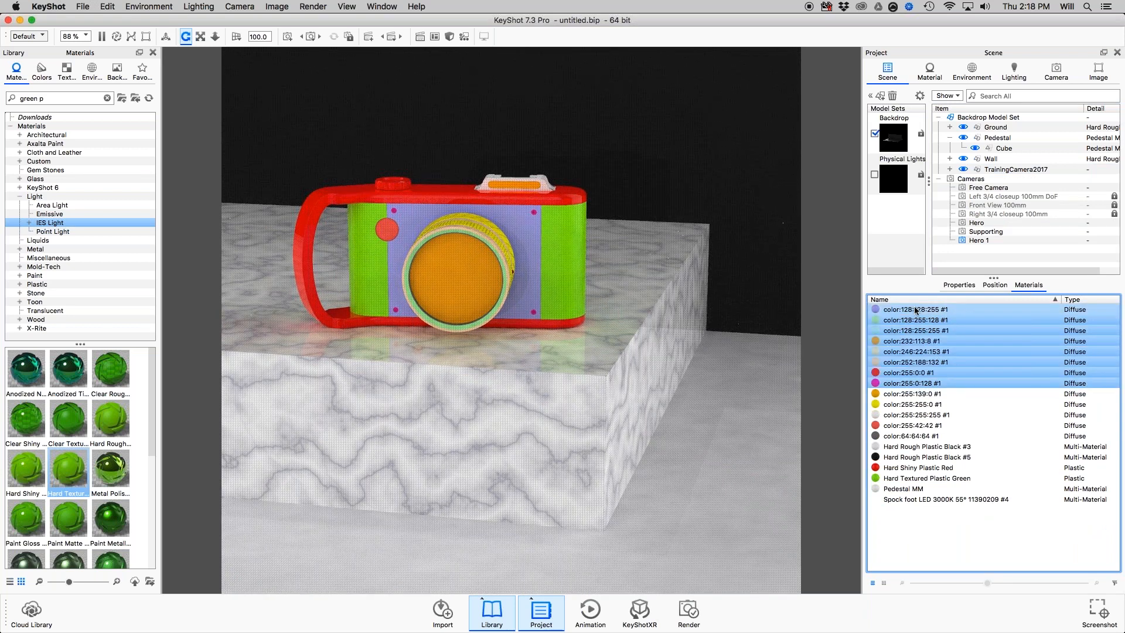
left_click(922, 311, "super")
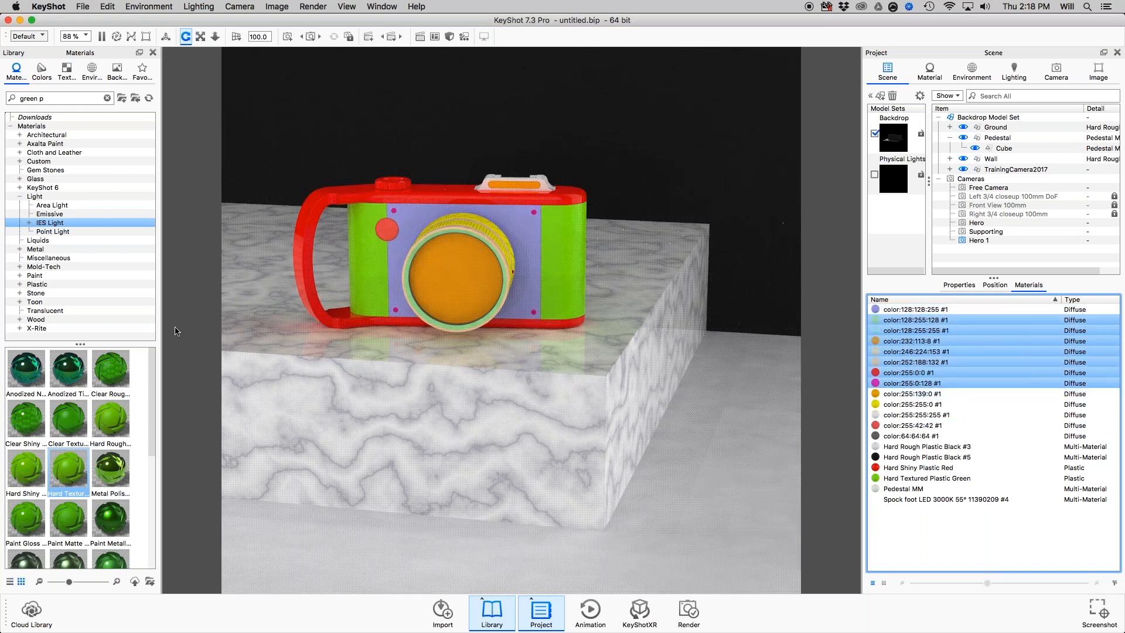
left_click_drag(111, 418, 744, 347)
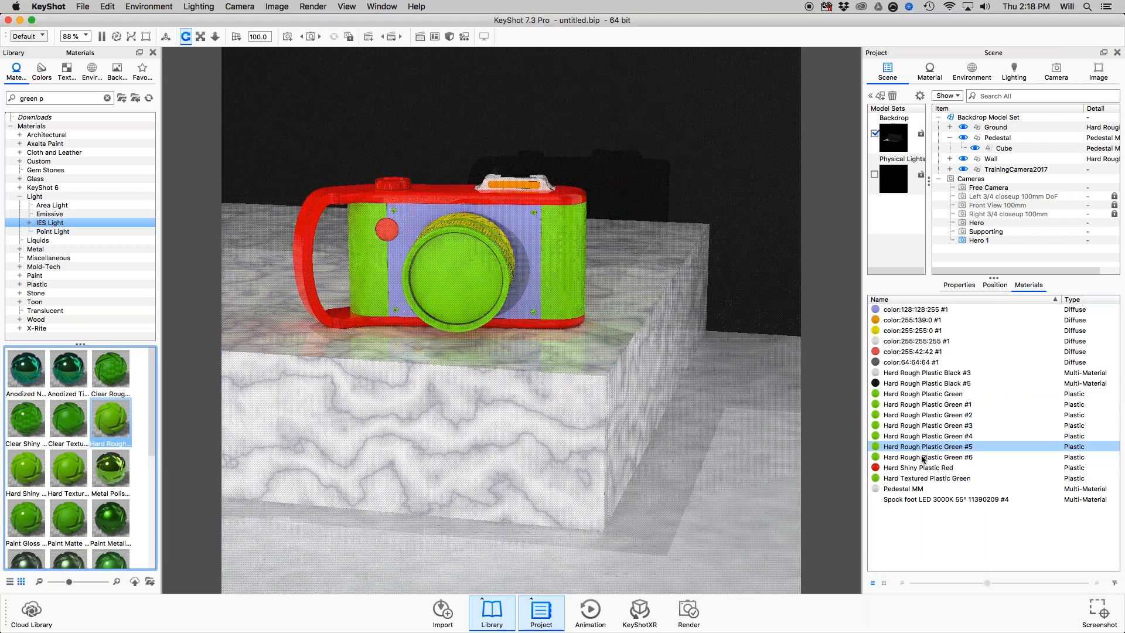
Link the materials Hard Rough Plastic Green #1 through #6 together.
left_click(918, 408)
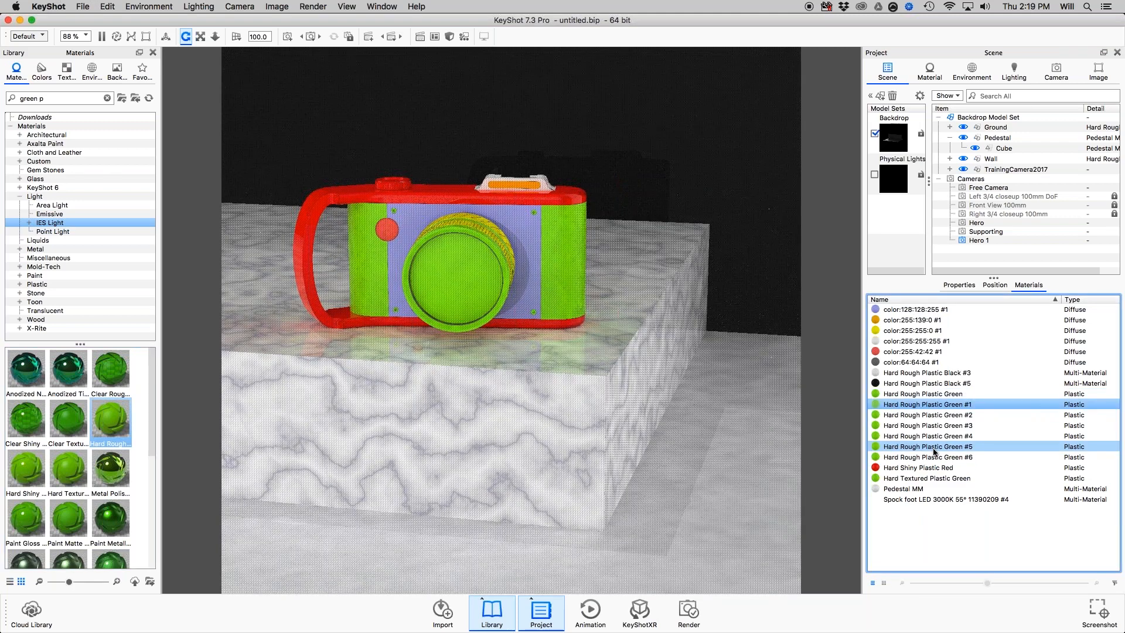
left_click(934, 456, "shift")
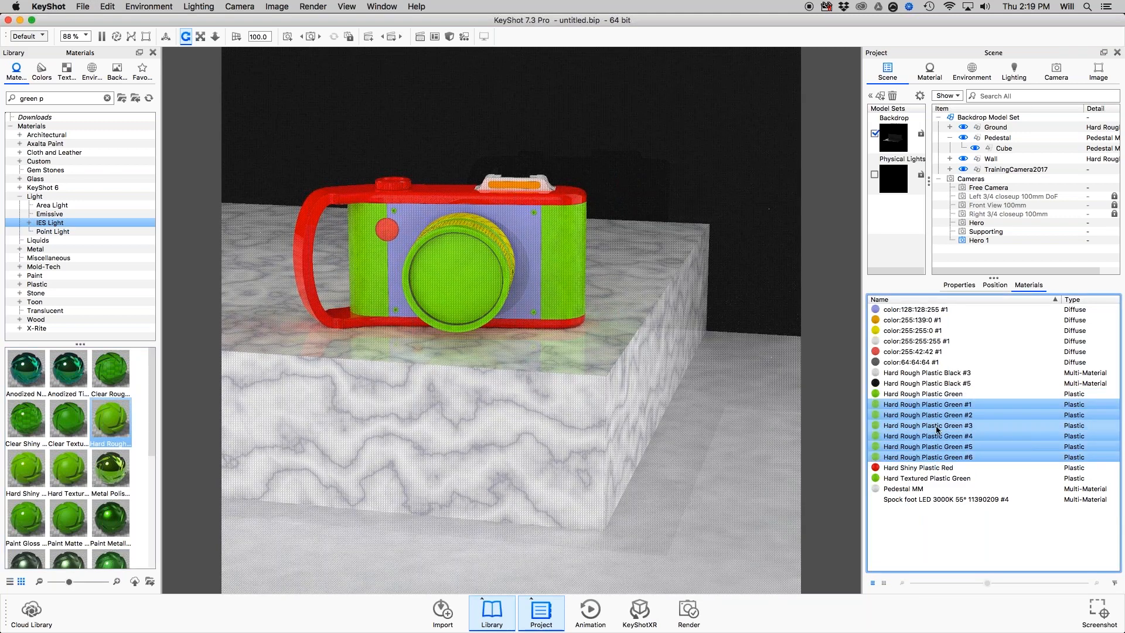
right_click(937, 430)
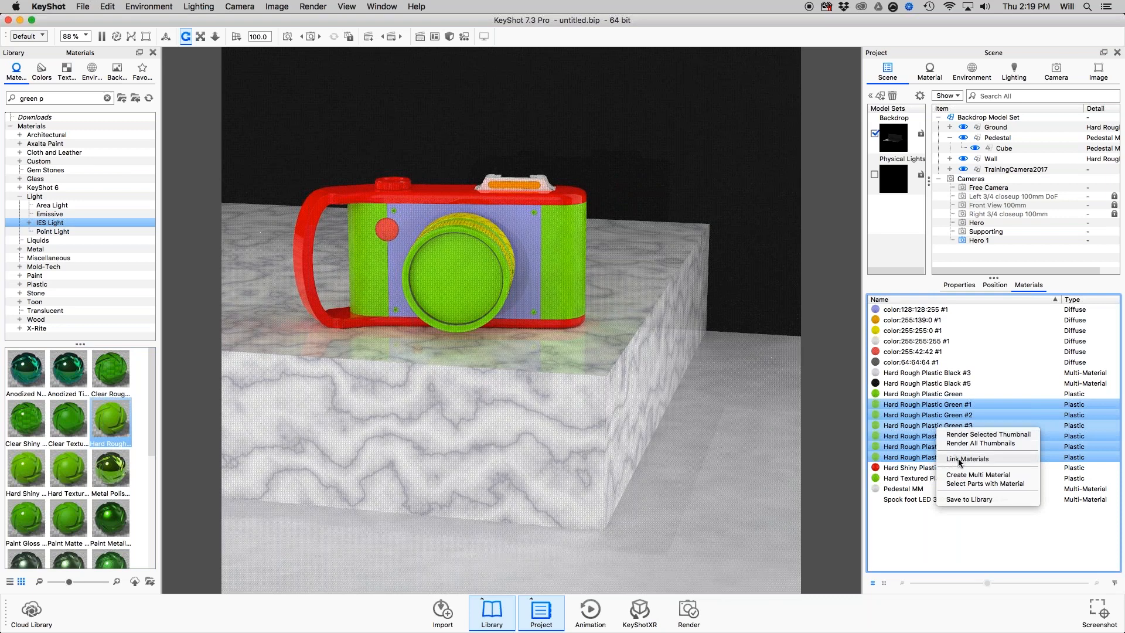
left_click(959, 460)
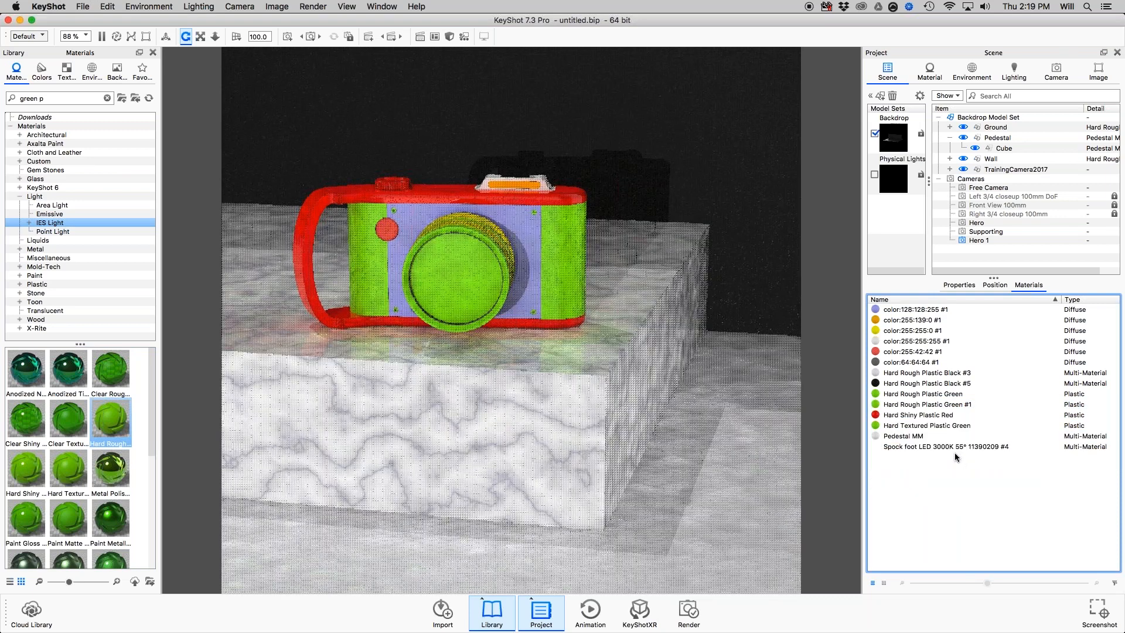
Link Hard Rough Plastic Green and Hard Rough Plastic Green #1 with Hard Shiny Plastic Red, using the red material for all.
left_click(903, 403)
left_click(903, 395)
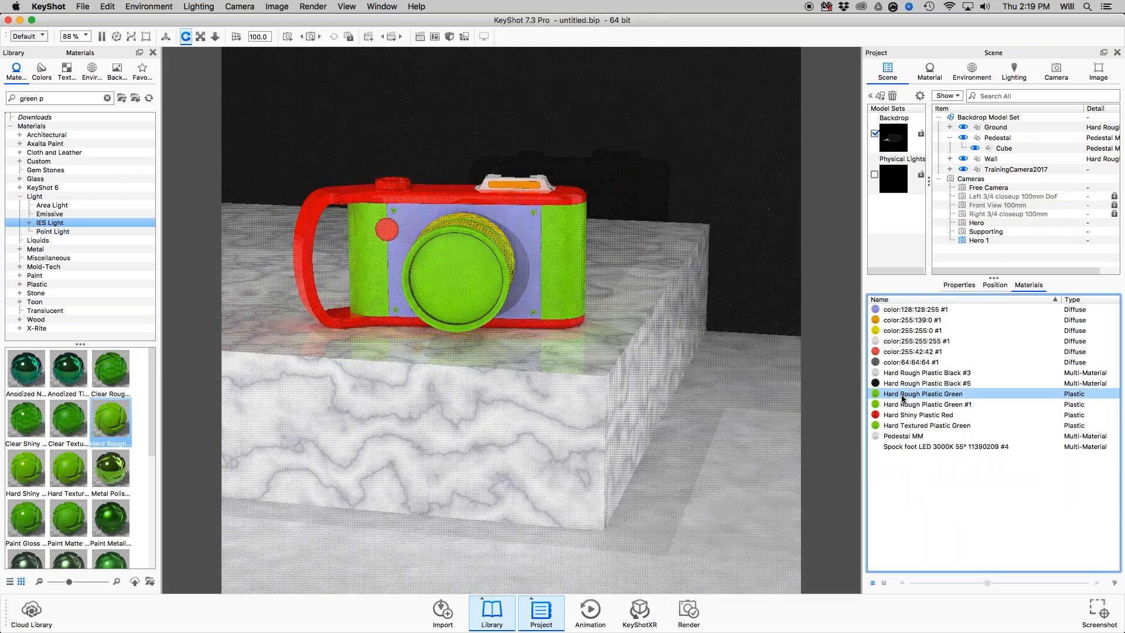
left_click_drag(903, 399, 899, 413)
left_click(901, 409)
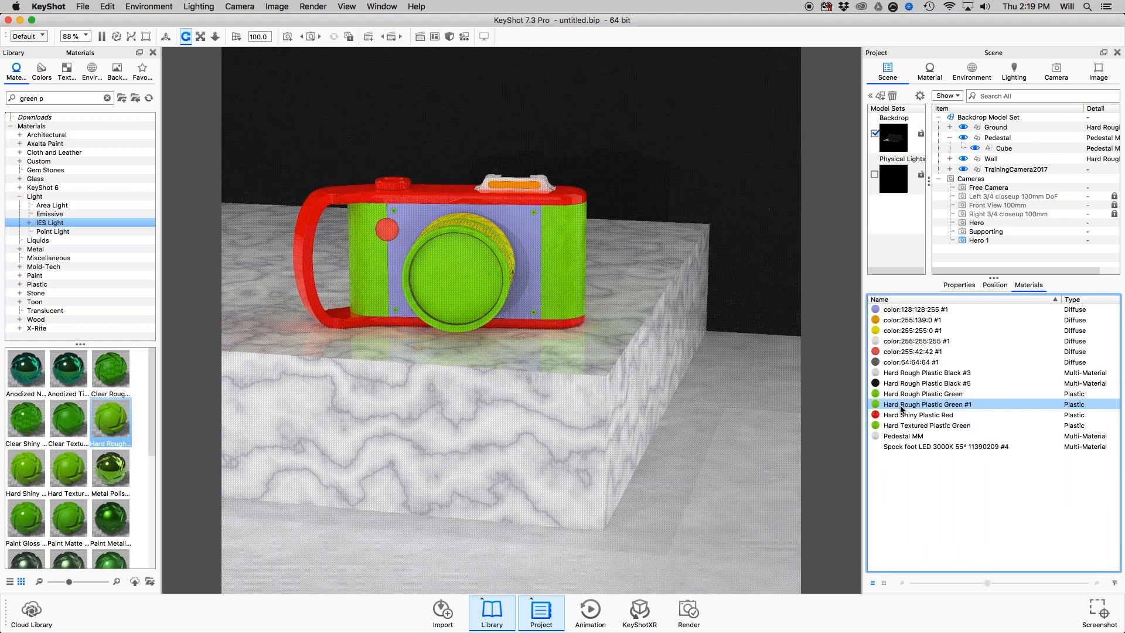
left_click(899, 415)
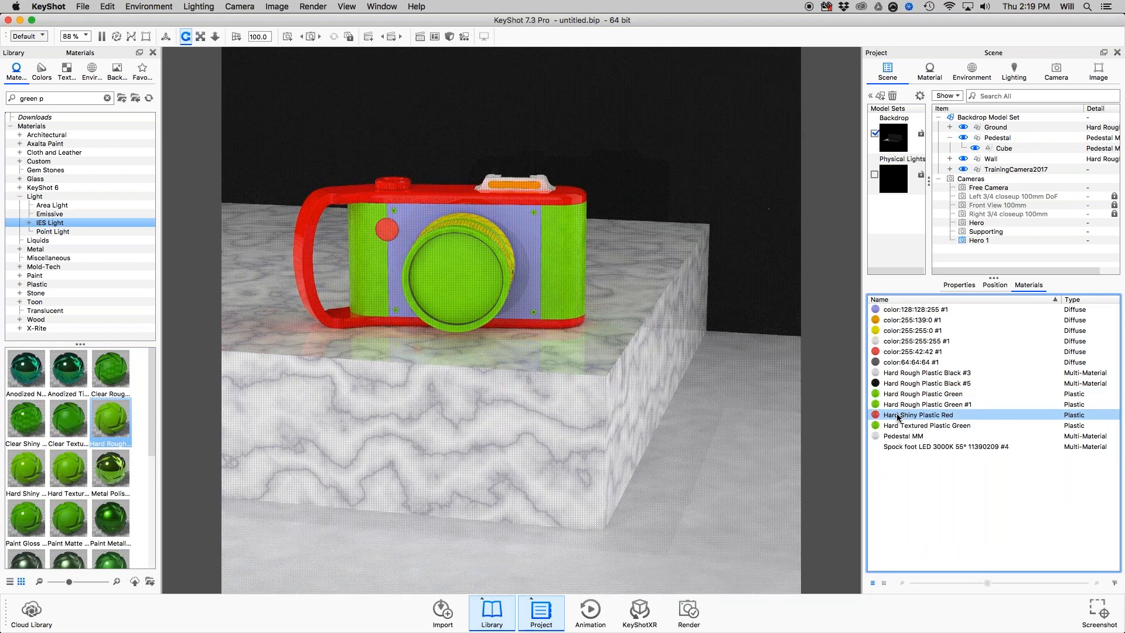
left_click(905, 408, "shift")
left_click(907, 400, "shift")
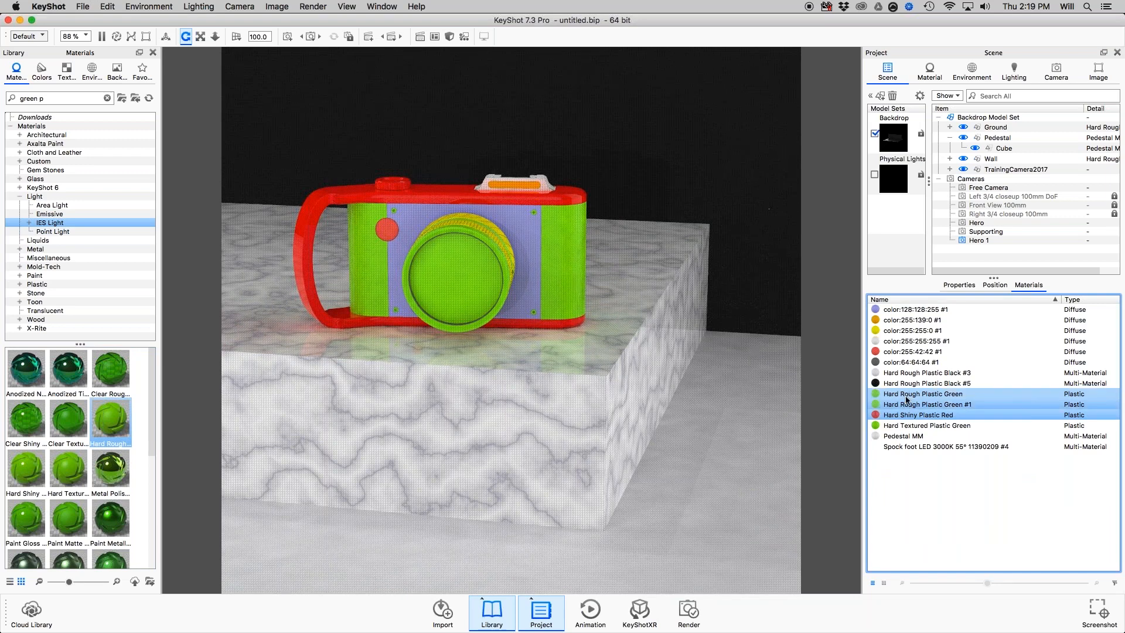
right_click(907, 400)
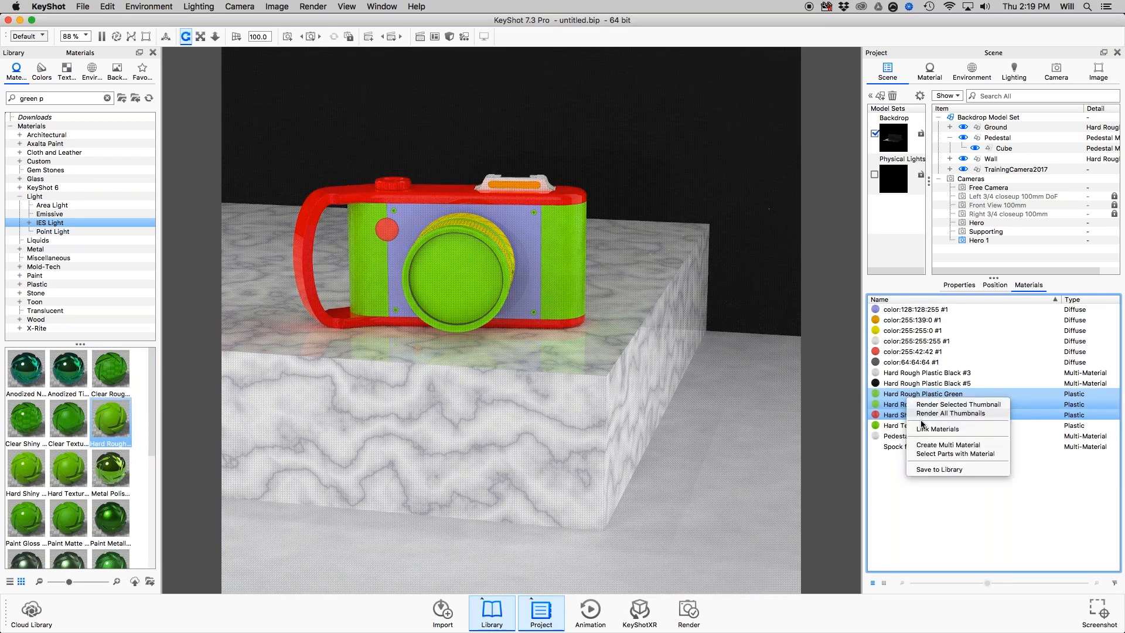
left_click(924, 428)
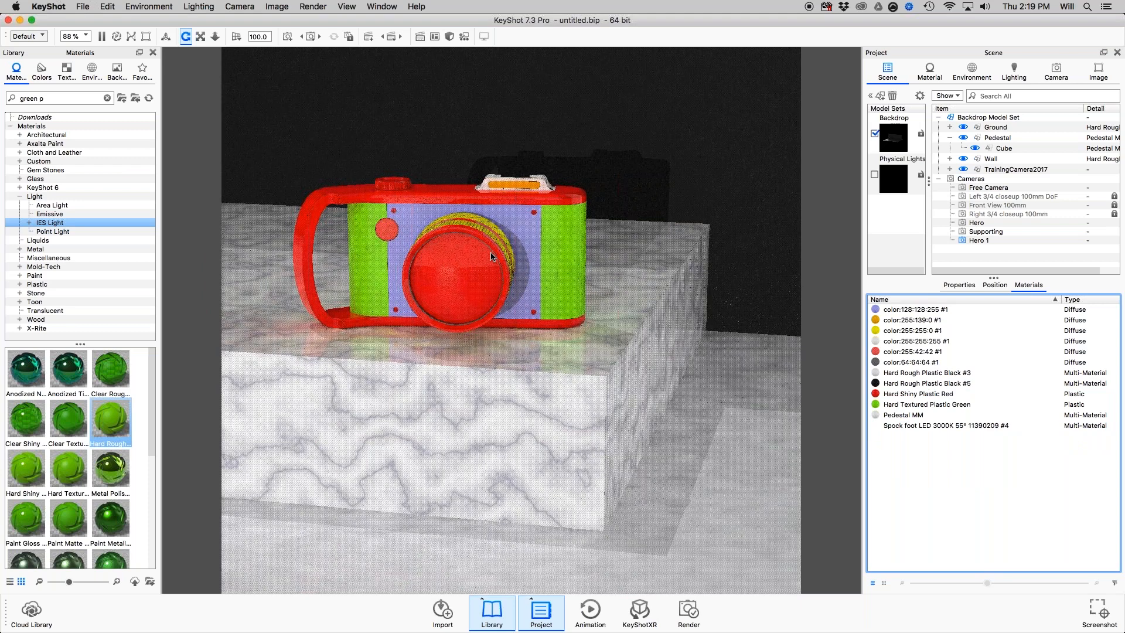
left_click(956, 393)
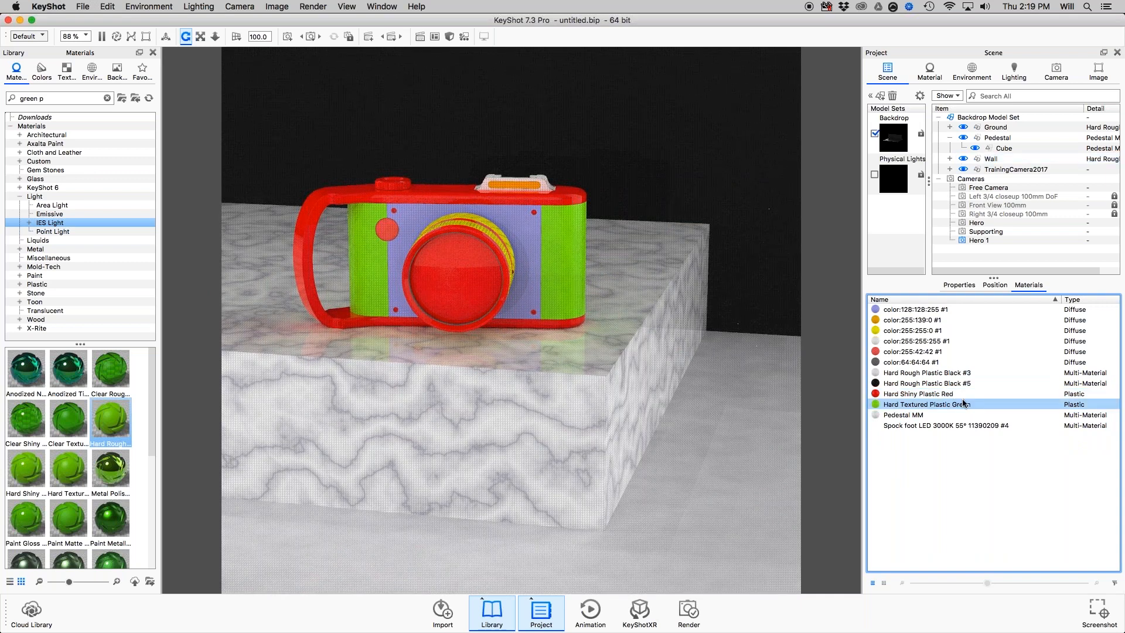
mouse_move(959, 397)
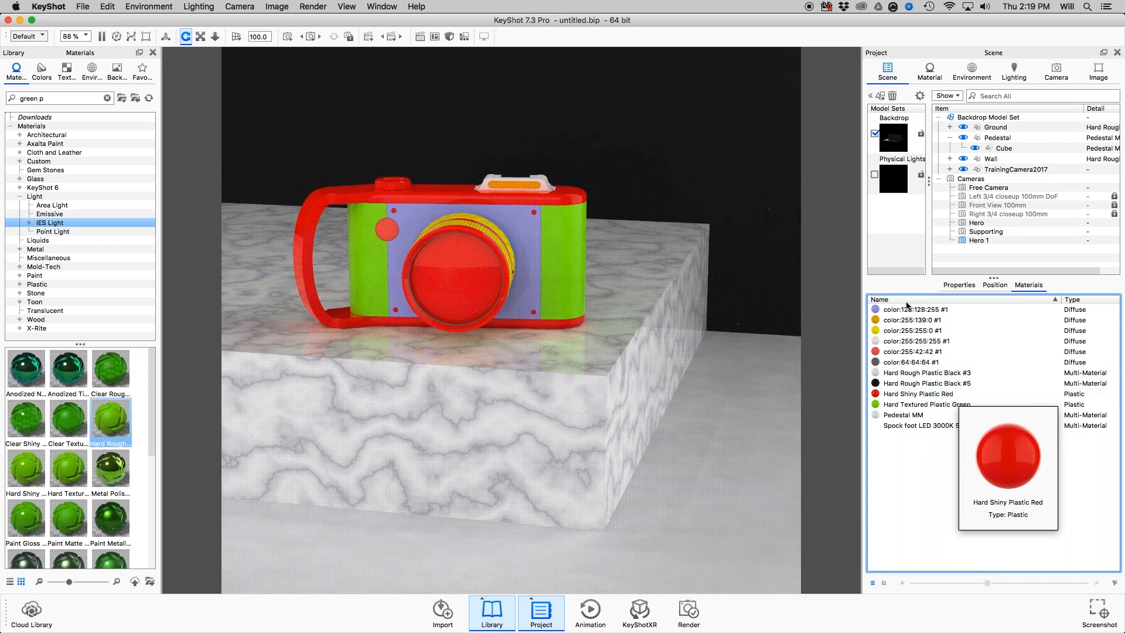
Isolate the materials of the camera's top plate, bottom plate and handle, and apply Paint Metallic Orange peel Green to them.
left_click(526, 199)
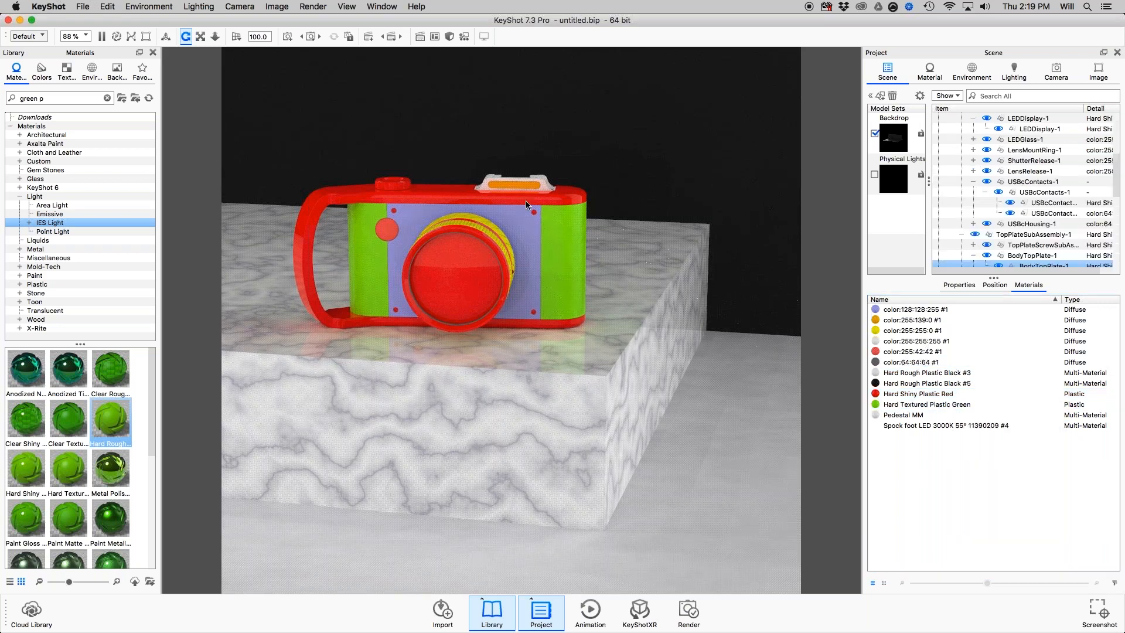
left_click(360, 293, "shift")
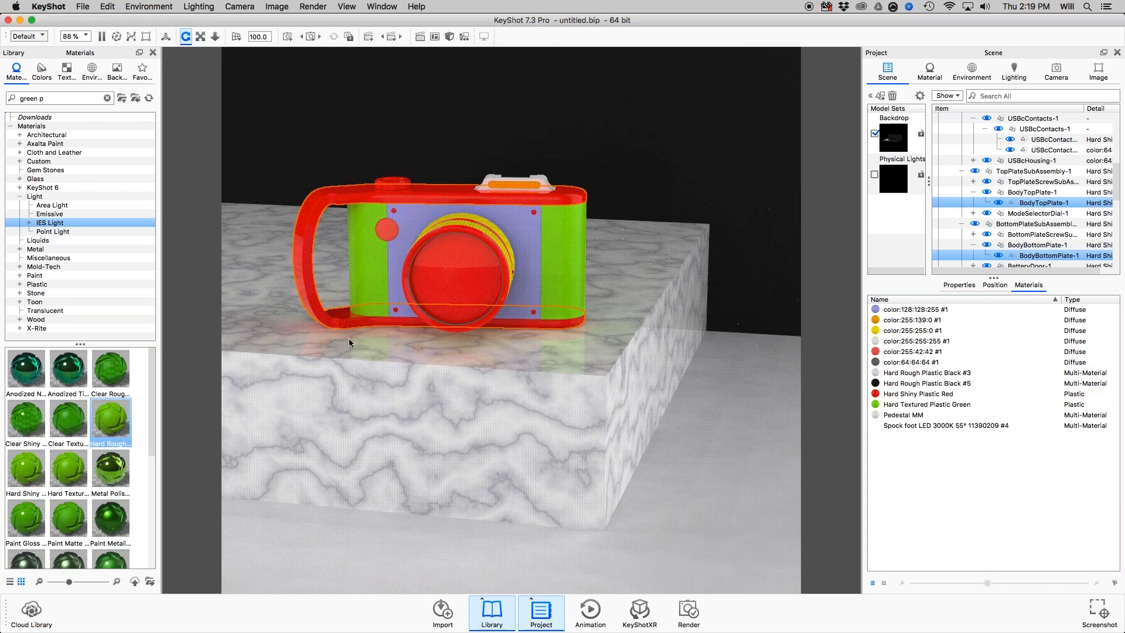
right_click(359, 324)
mouse_move(378, 329)
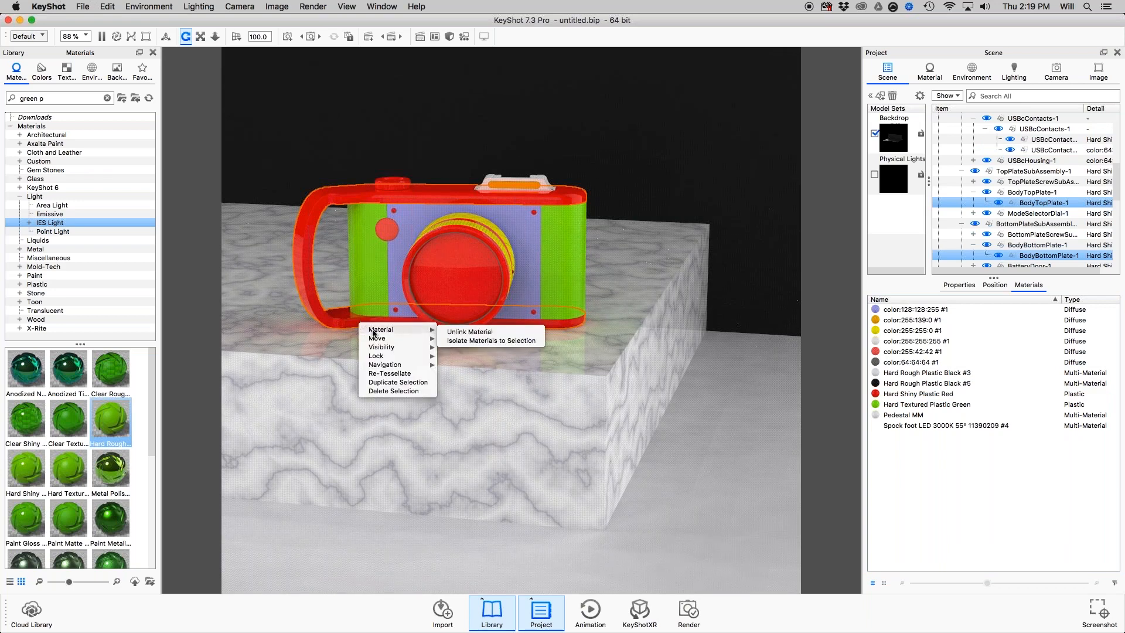
left_click(479, 341)
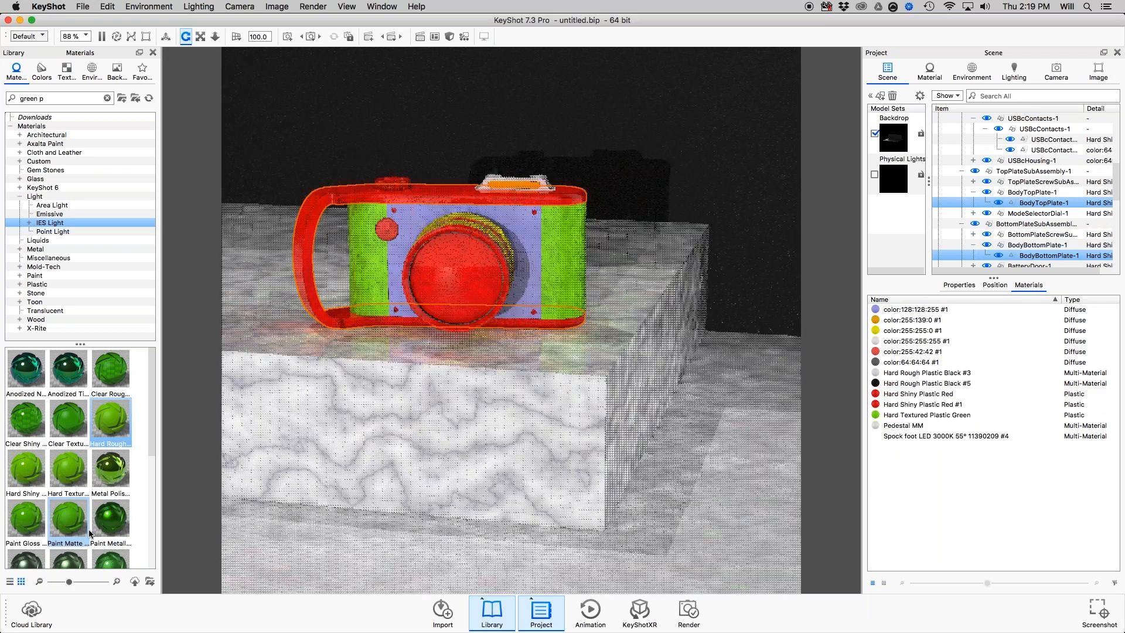
scroll(89, 533, "down", 5)
mouse_move(68, 439)
left_mouse_down()
mouse_move(352, 257)
mouse_move(307, 239)
left_mouse_up()
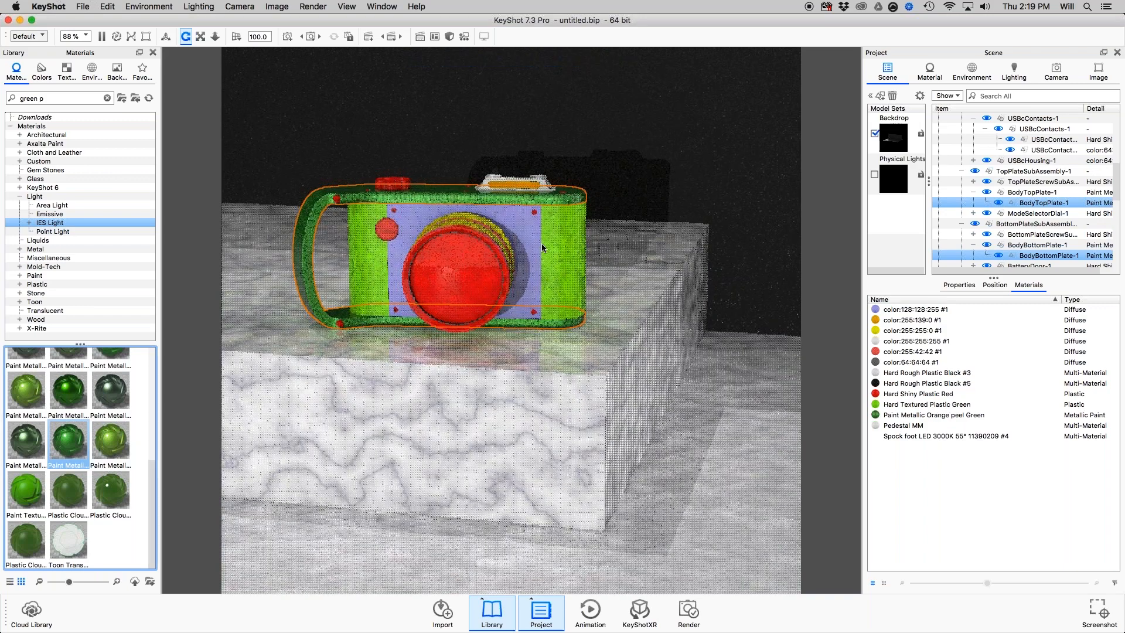
Apply Paint Metallic Orange peel Dark Olive Green to the lens and the other parts sharing its red plastic material.
left_click(562, 227)
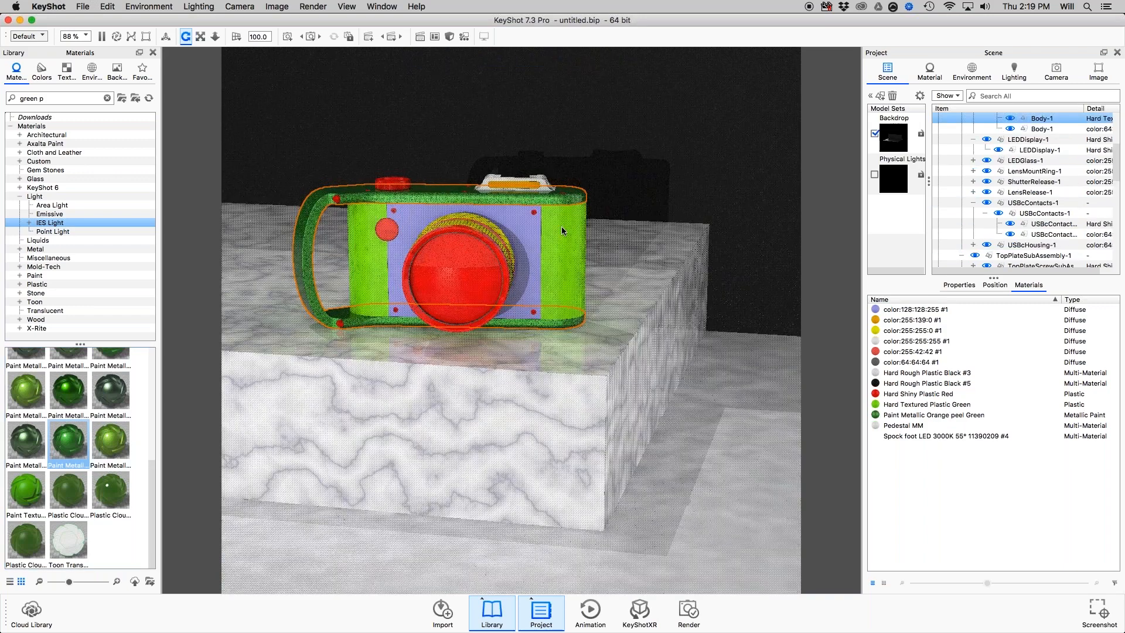
double_click(467, 263)
mouse_move(26, 441)
left_mouse_down()
mouse_move(388, 376)
mouse_move(459, 257)
mouse_move(578, 215)
left_mouse_up()
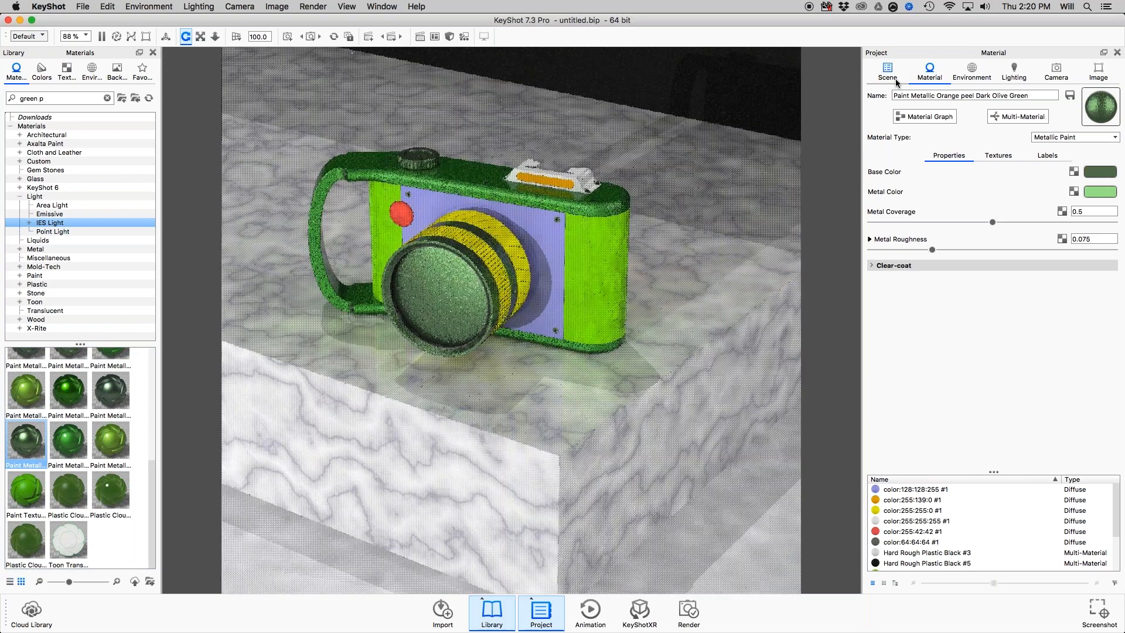
Show the scene tree, slightly widen the model sets column, and enlarge the tree's height above the materials list.
left_click(895, 78)
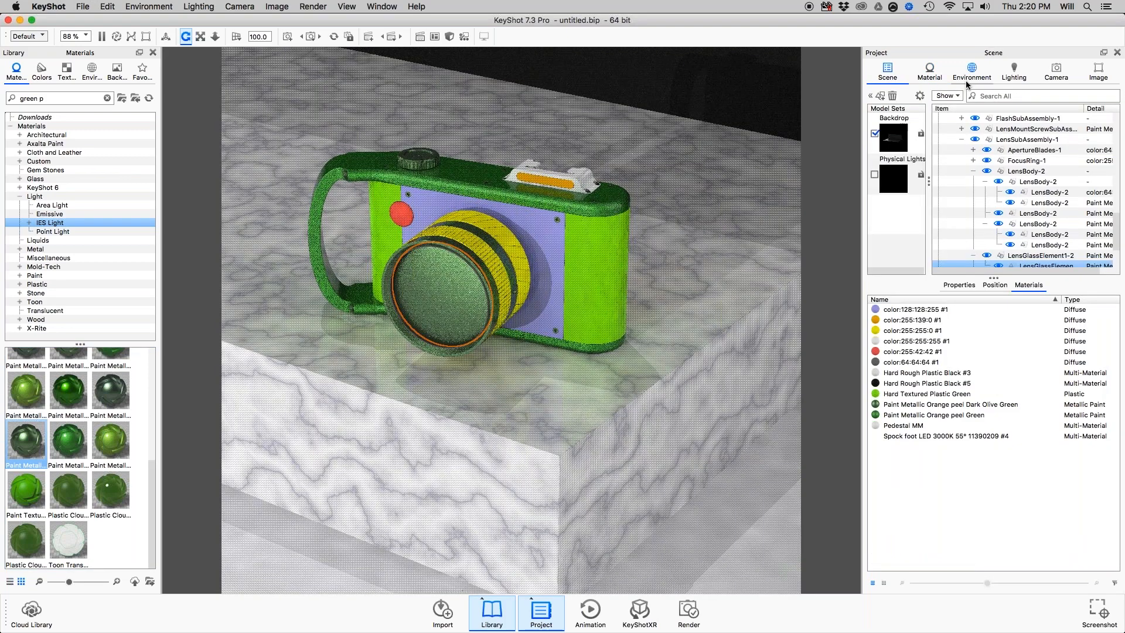
left_click_drag(929, 181, 939, 182)
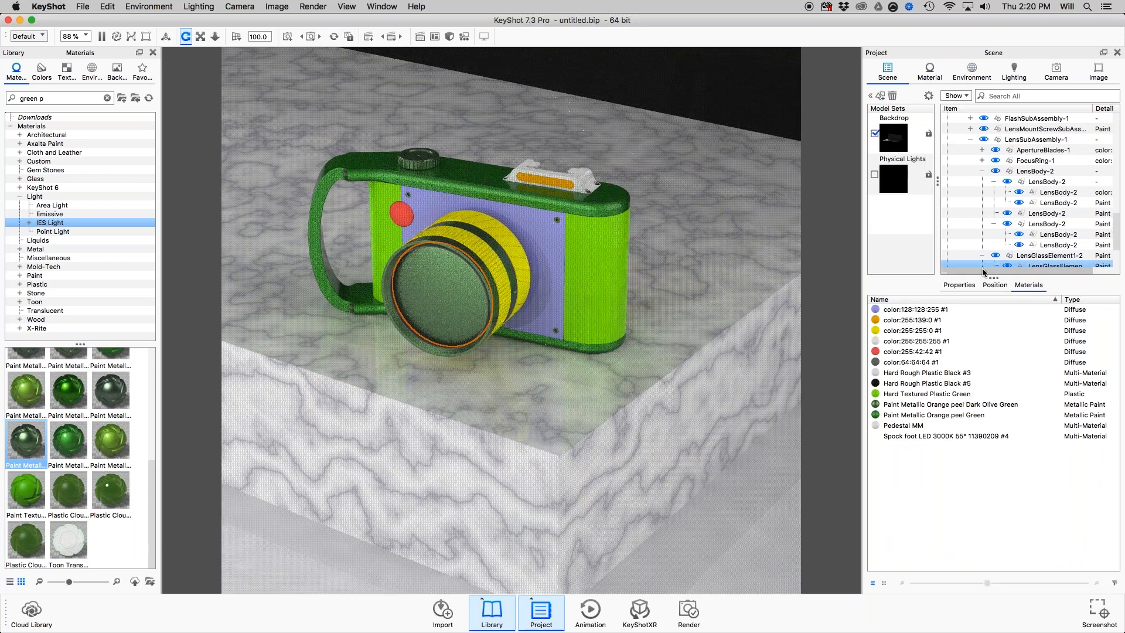
left_click_drag(983, 275, 996, 372)
left_click(962, 202)
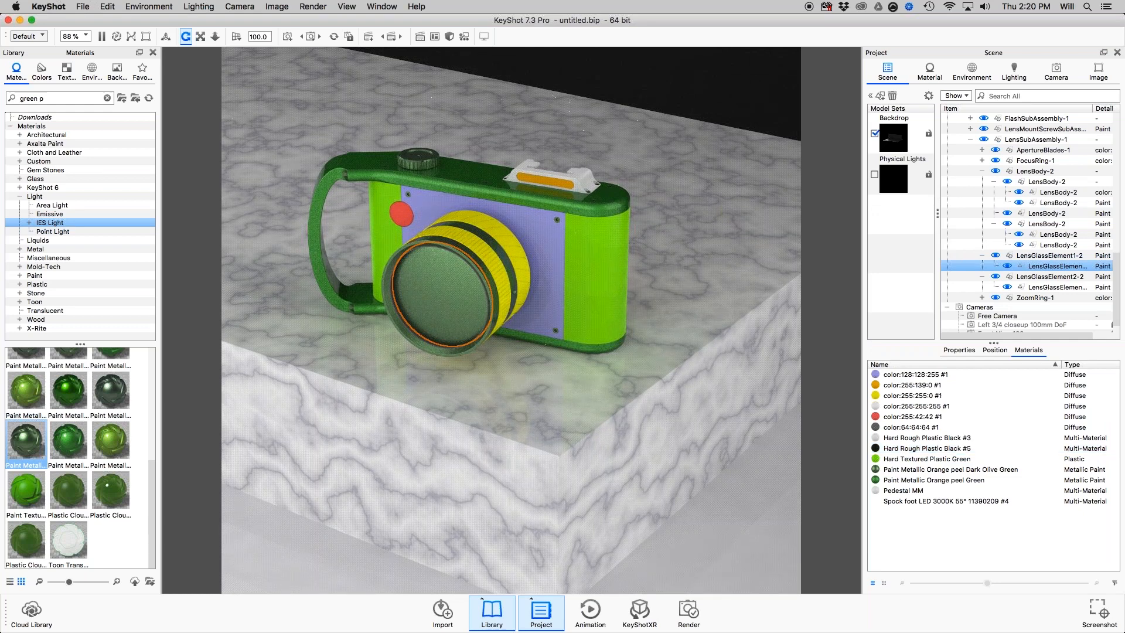
Filter the scene's materials list by model set, and then switch the filter to By Visibility.
left_click(1114, 584)
left_click(1088, 605)
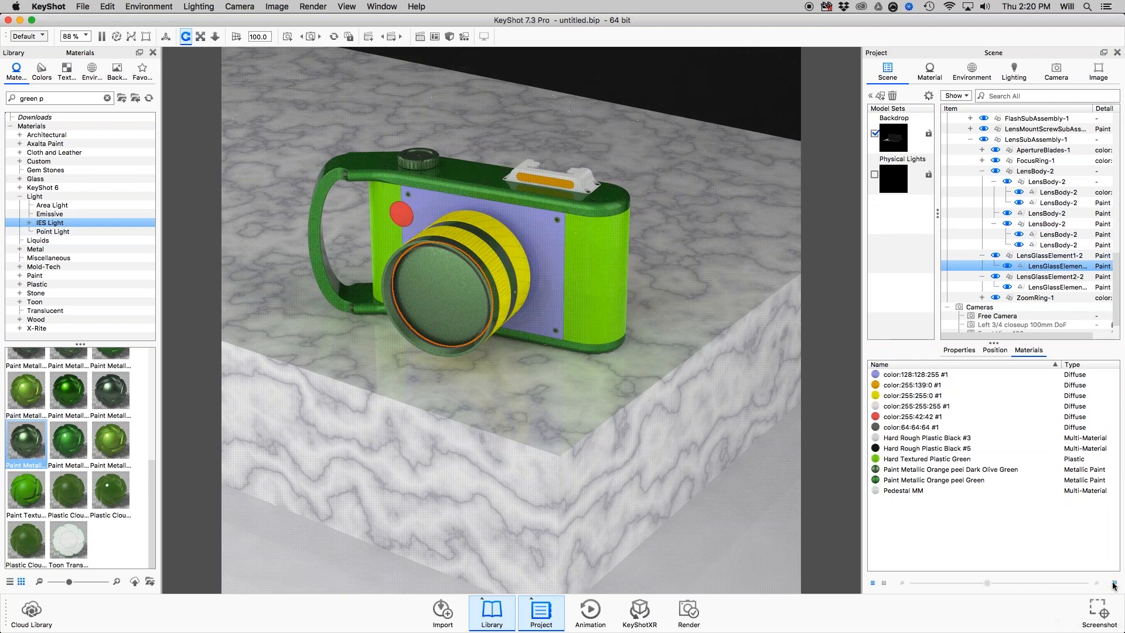
left_click(1114, 584)
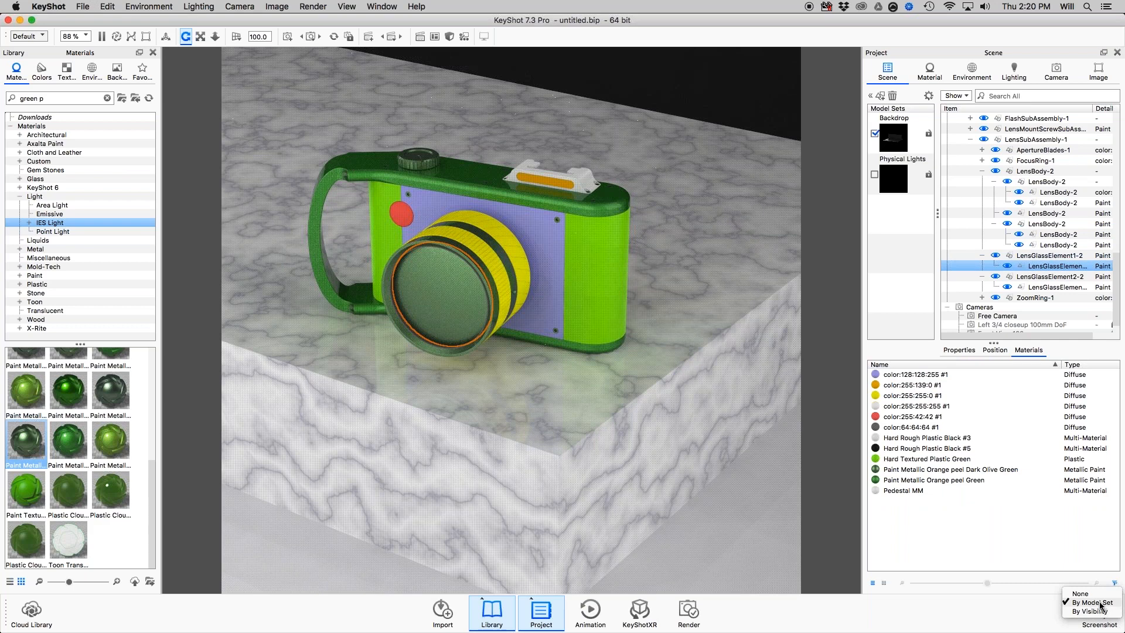
left_click(1100, 604)
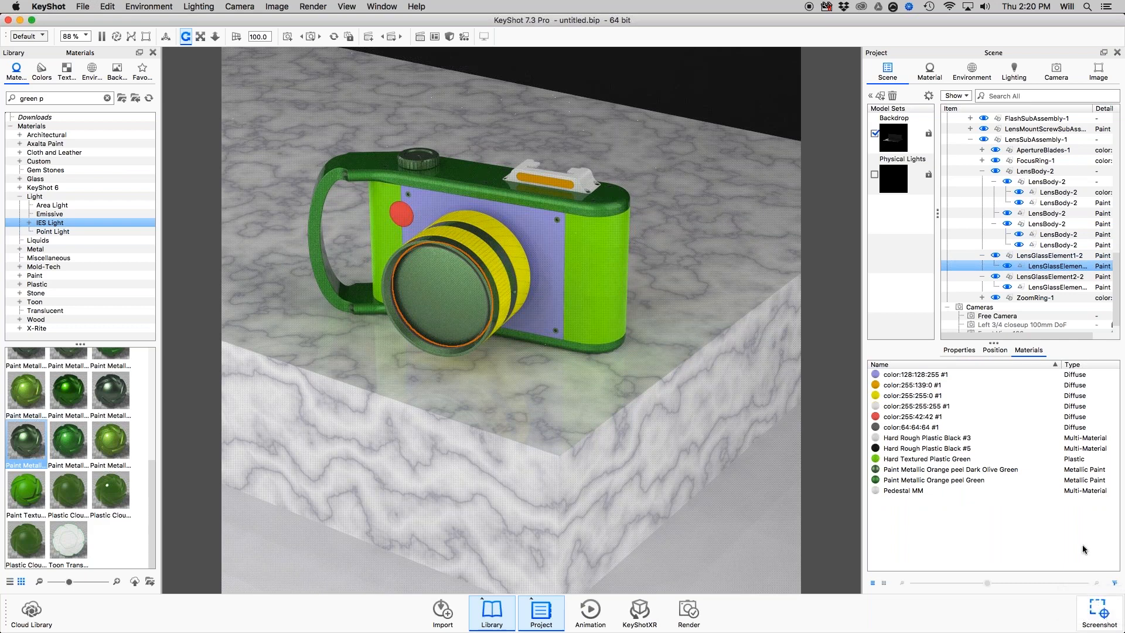
Show the Physical Lights model set and filter the whole scene's materials list by model set.
scroll(1008, 228, "up", 5)
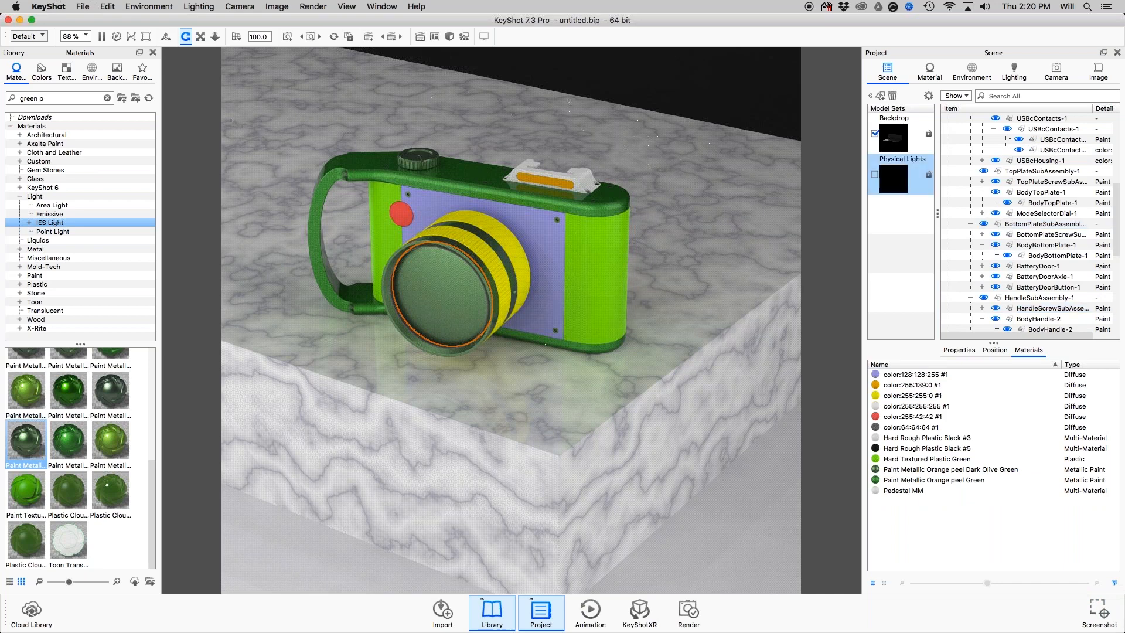
left_click(875, 175)
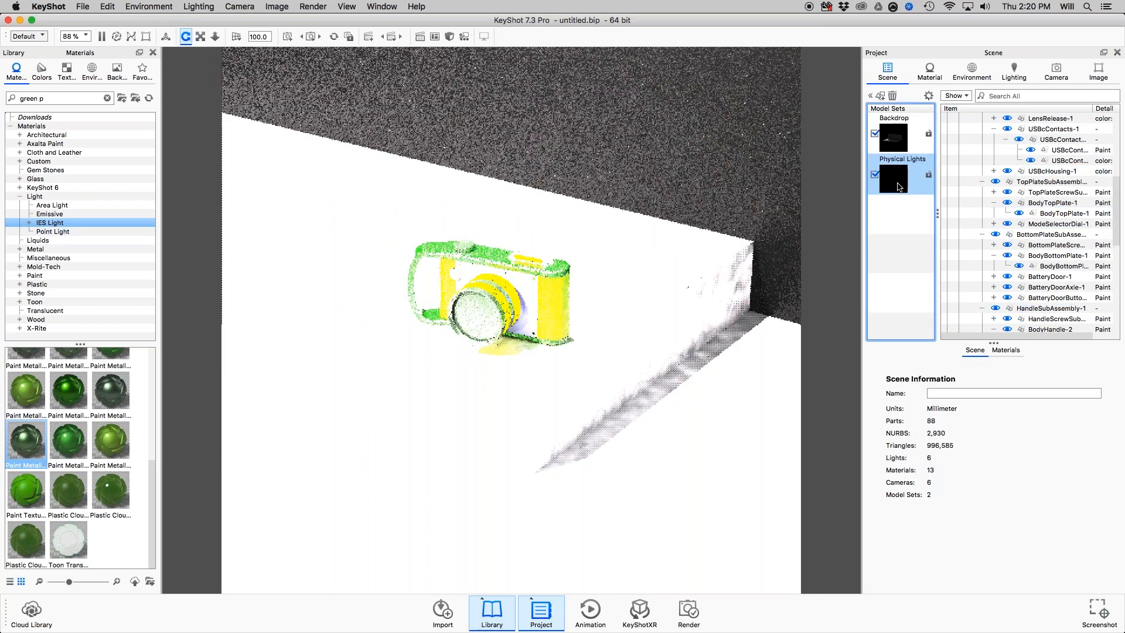
left_click(1006, 350)
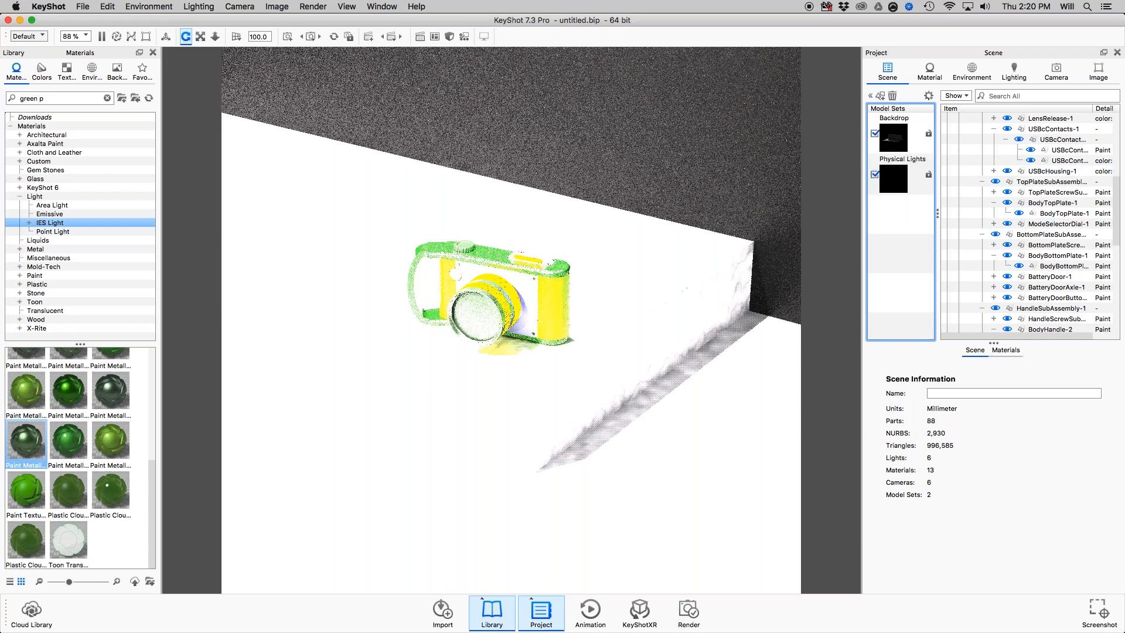
left_click(878, 501)
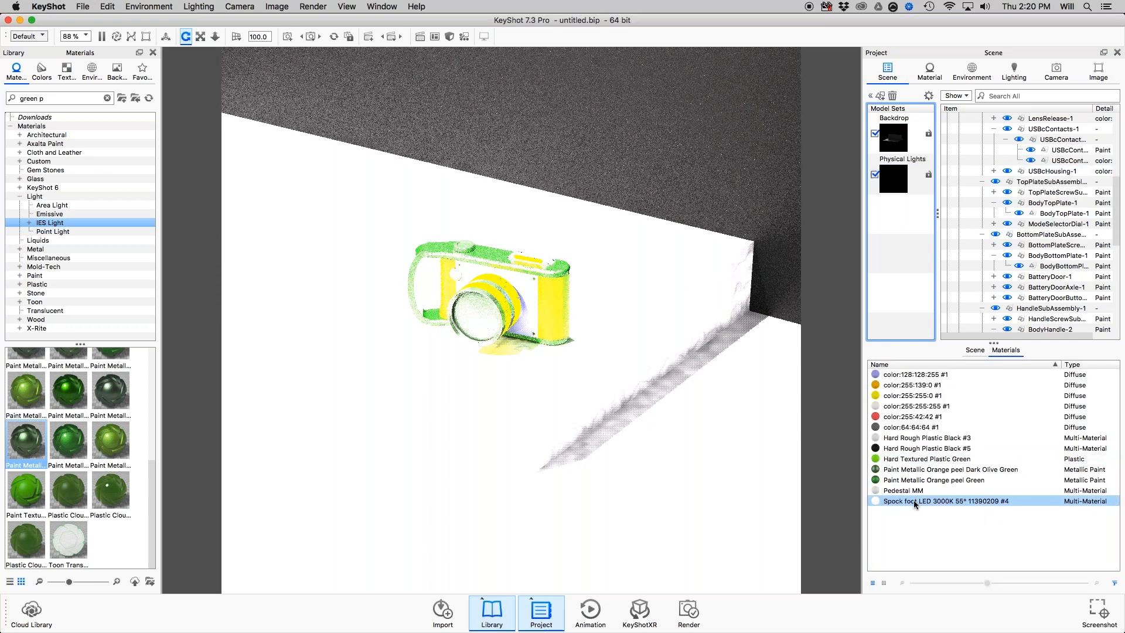
left_click(1115, 583)
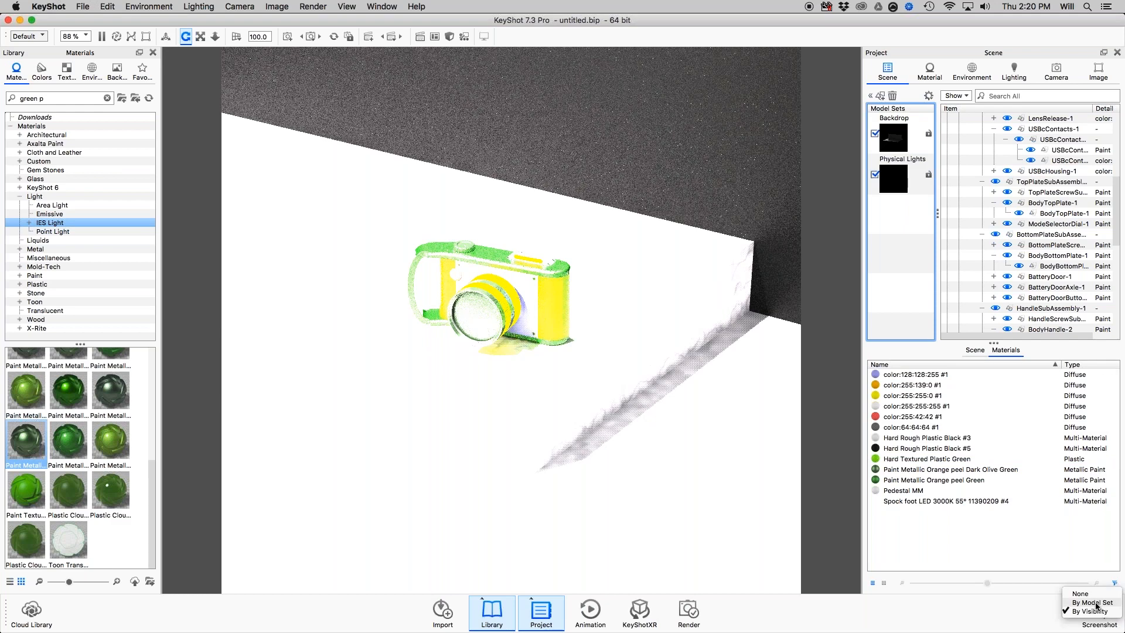
left_click(1096, 604)
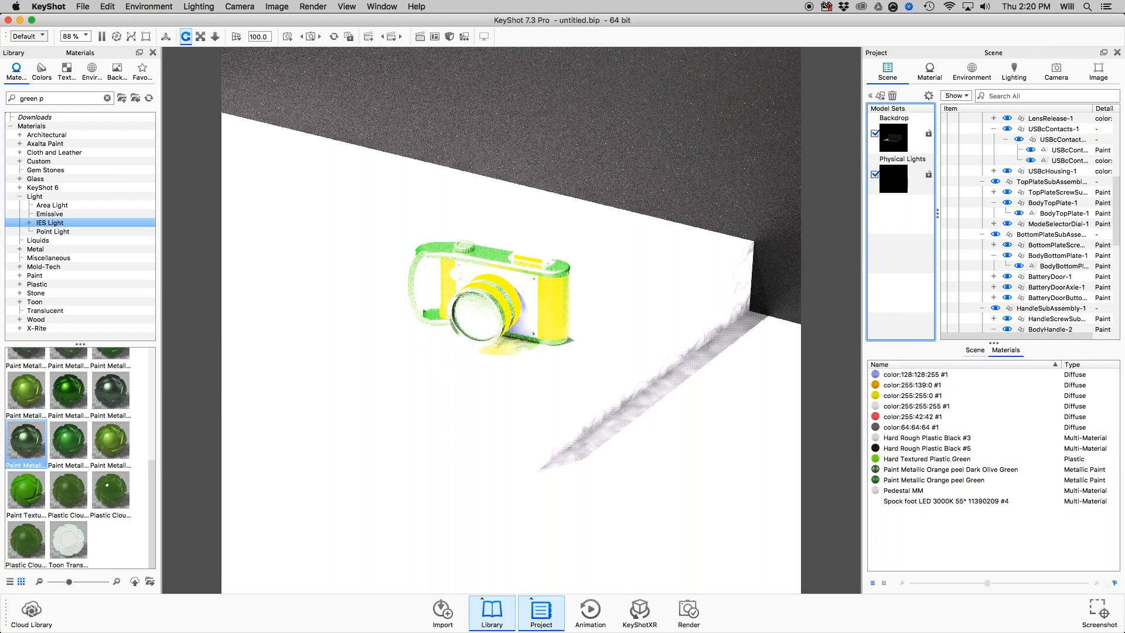
Hide and show the Backdrop model set to compare the filtered materials, and then hide the Physical Lights model set.
left_click(876, 134)
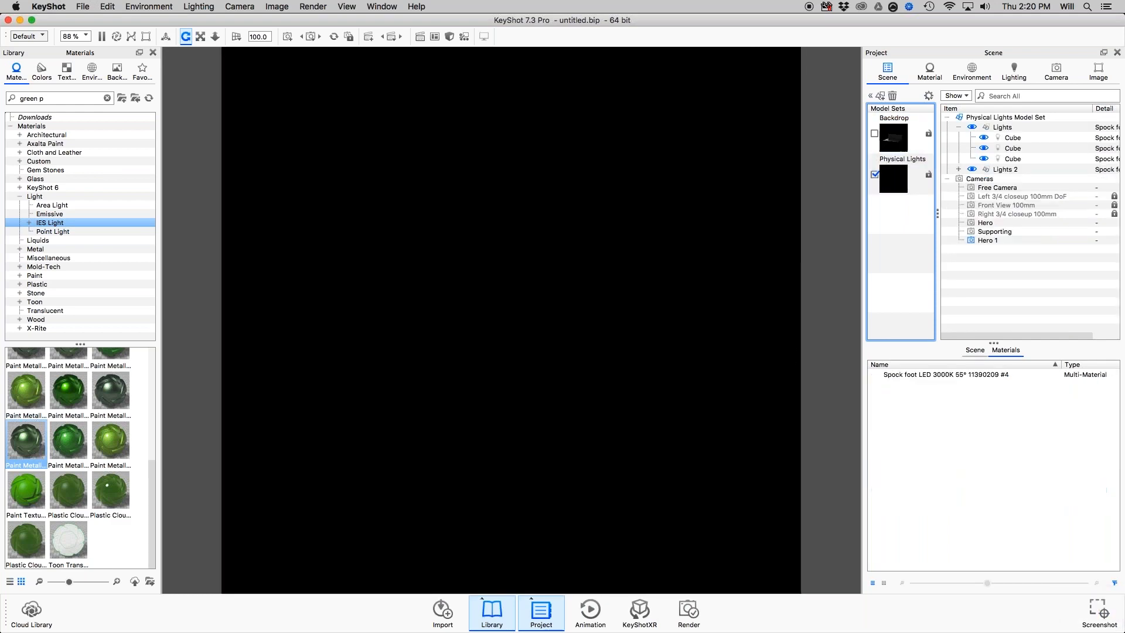
left_click(875, 133)
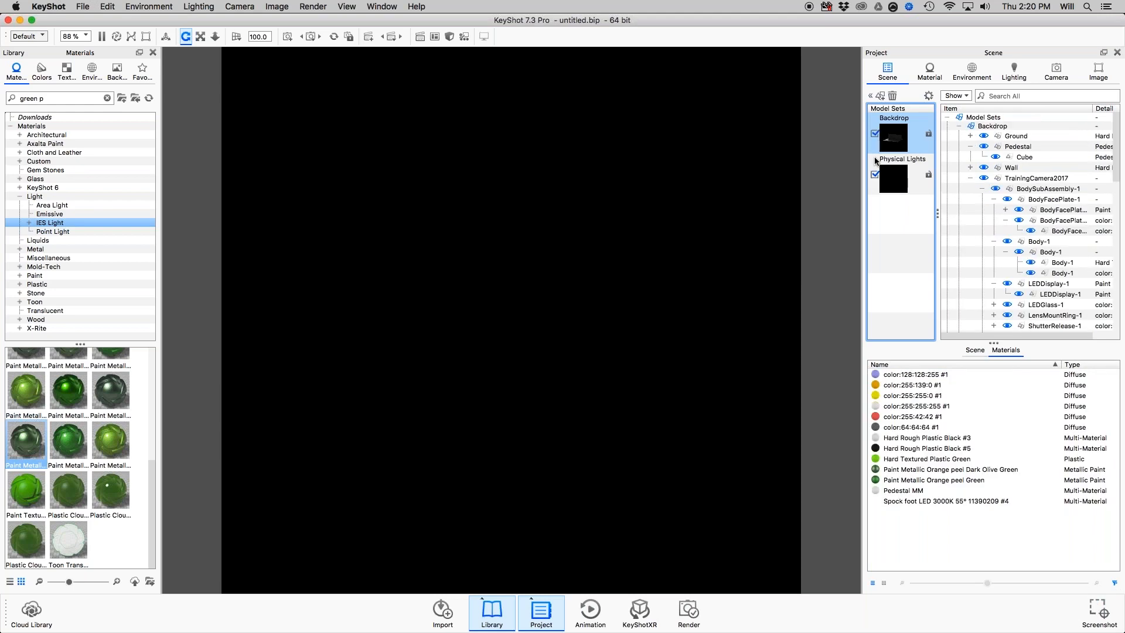
left_click(876, 174)
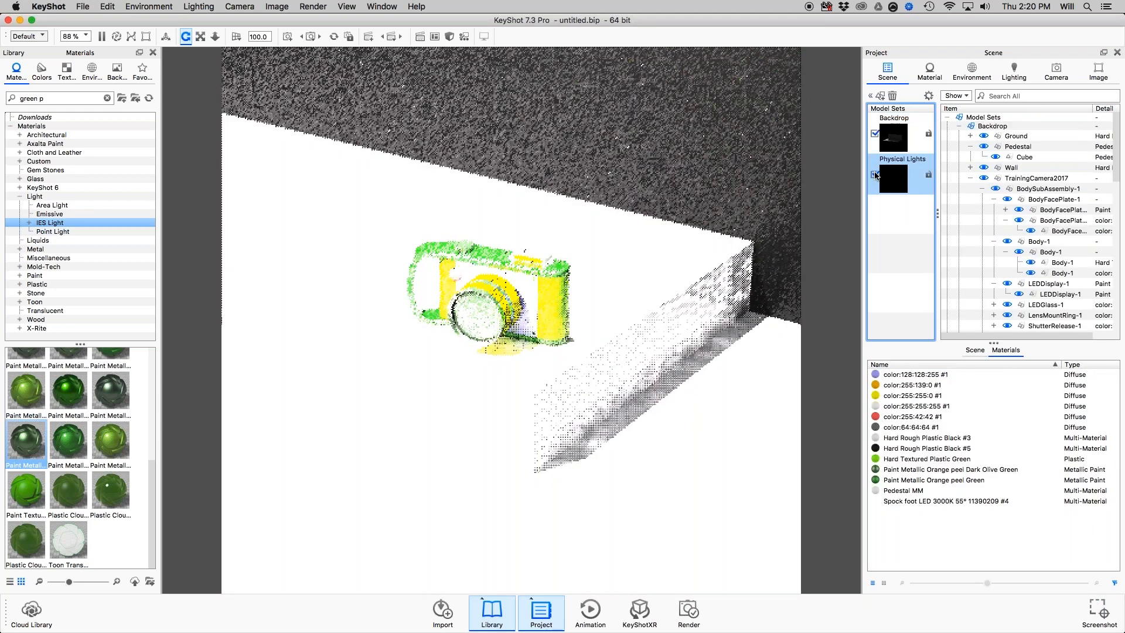
left_click(876, 174)
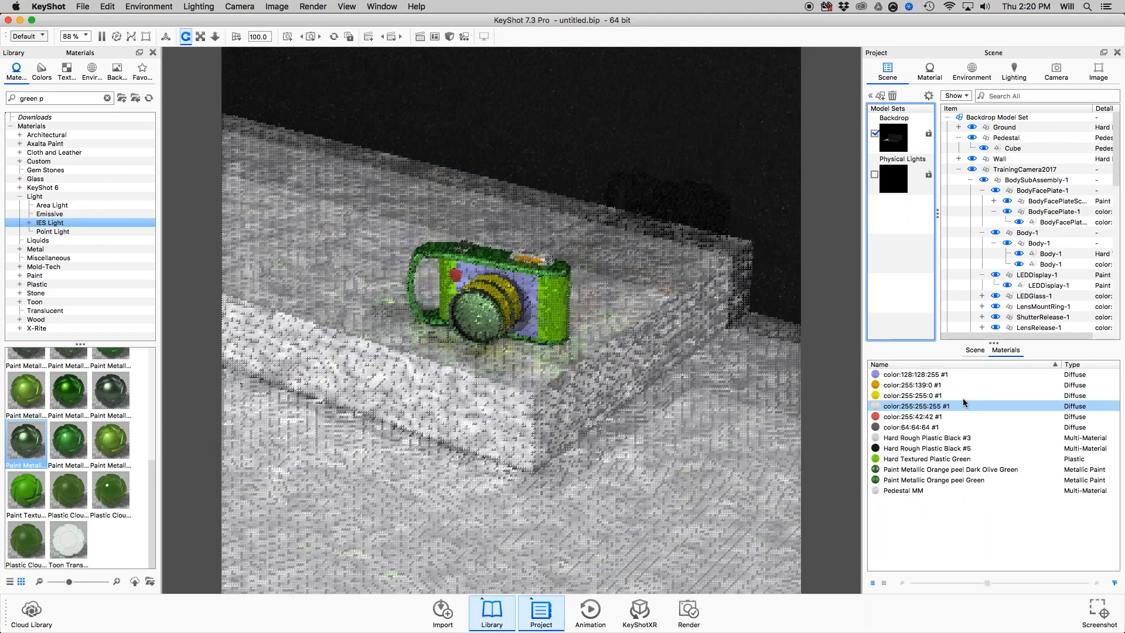
left_click(1115, 583)
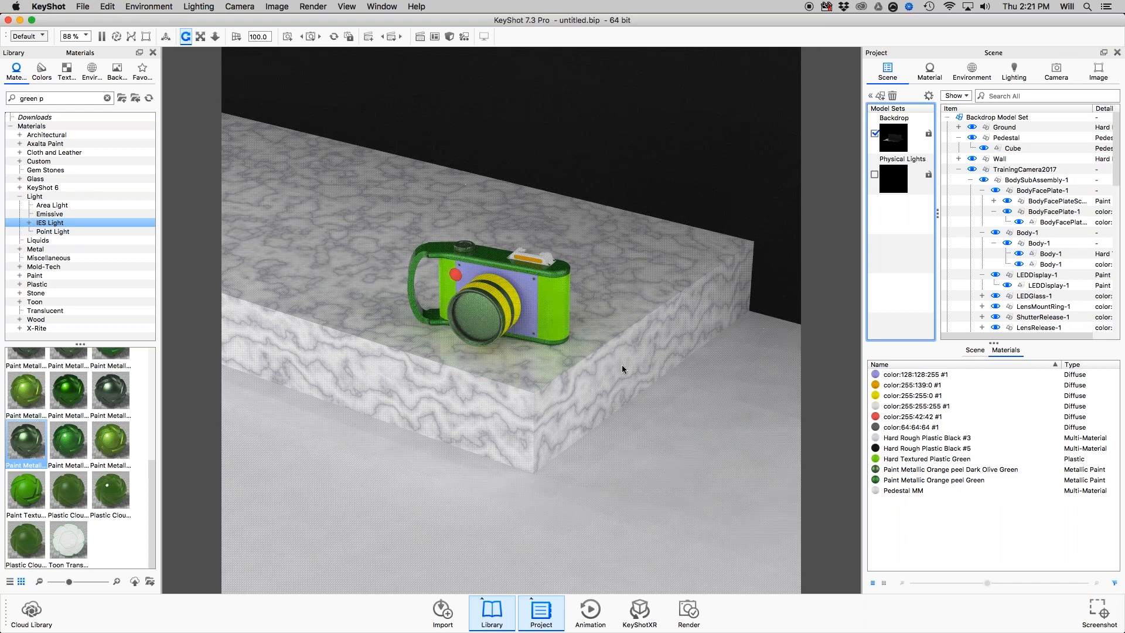
left_click(619, 333)
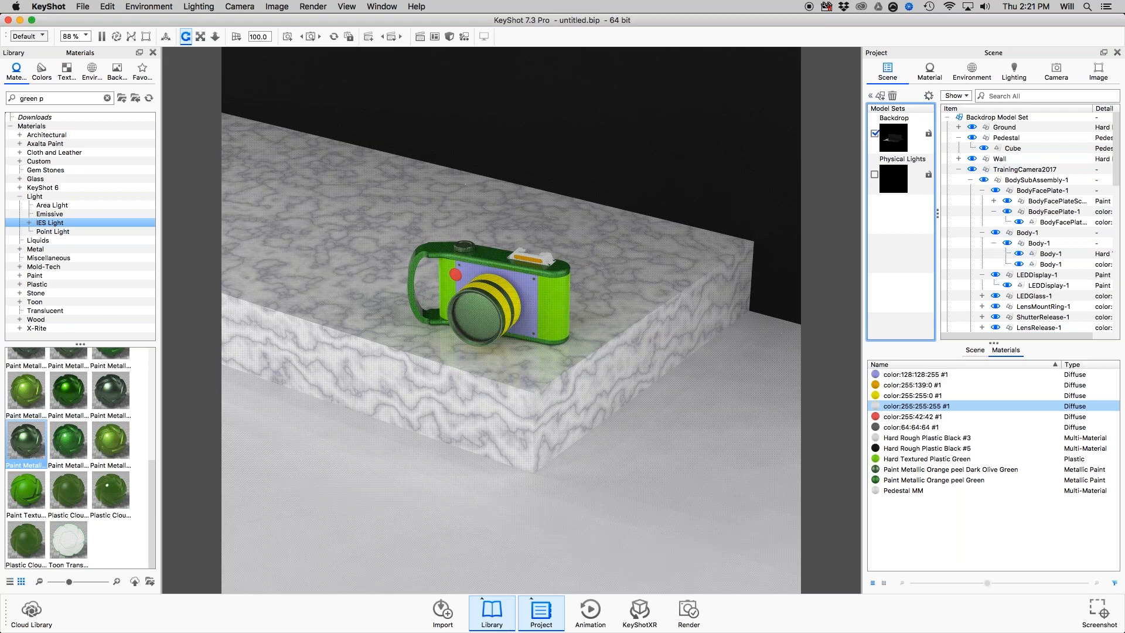
mouse_move(520, 632)
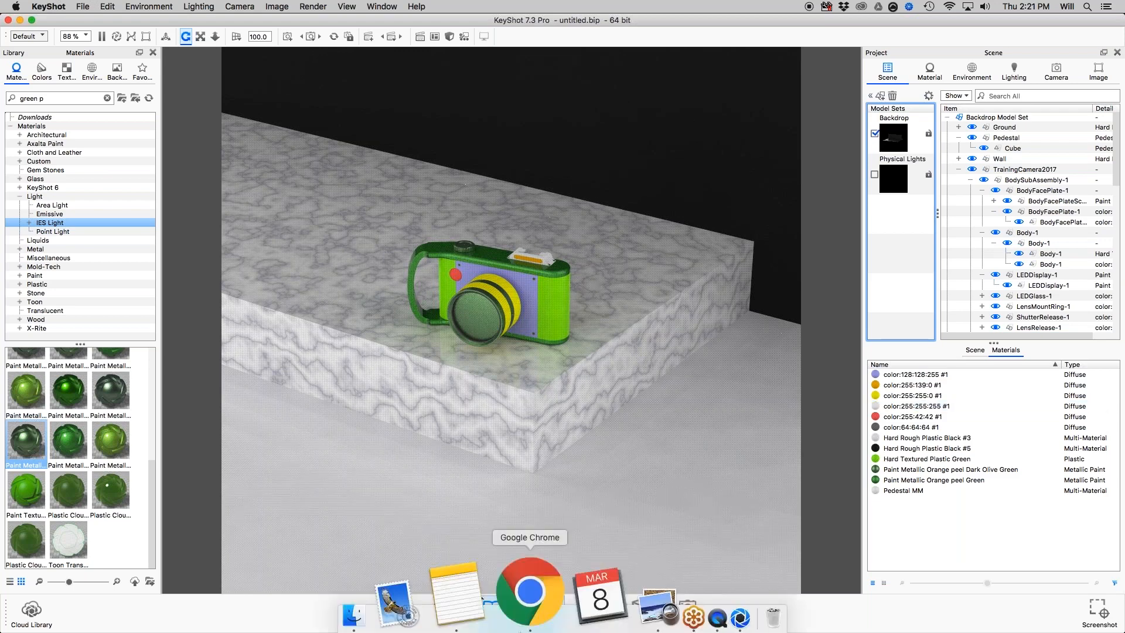